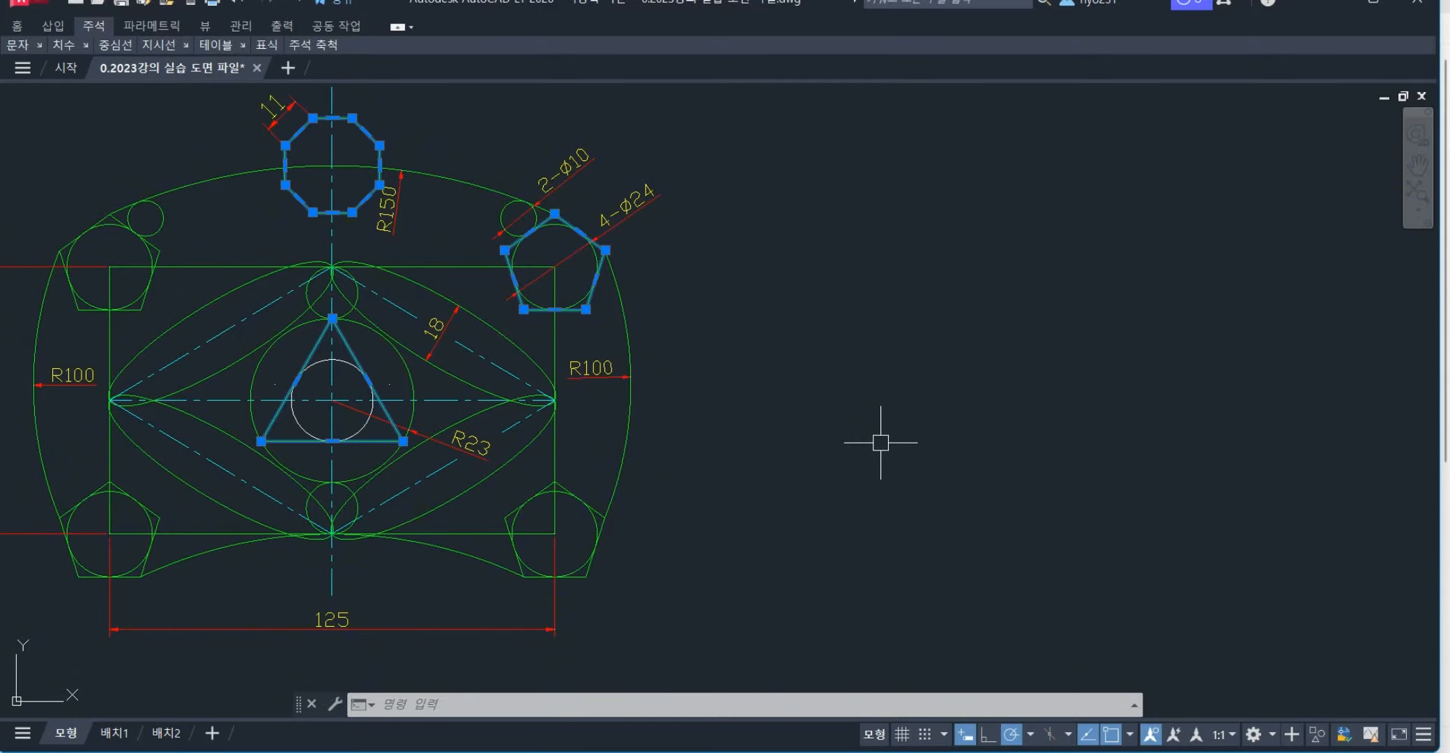
- Draw a circle of radius about 53 in the empty area beside the reference drawing
key(Escape)
click(452, 180)
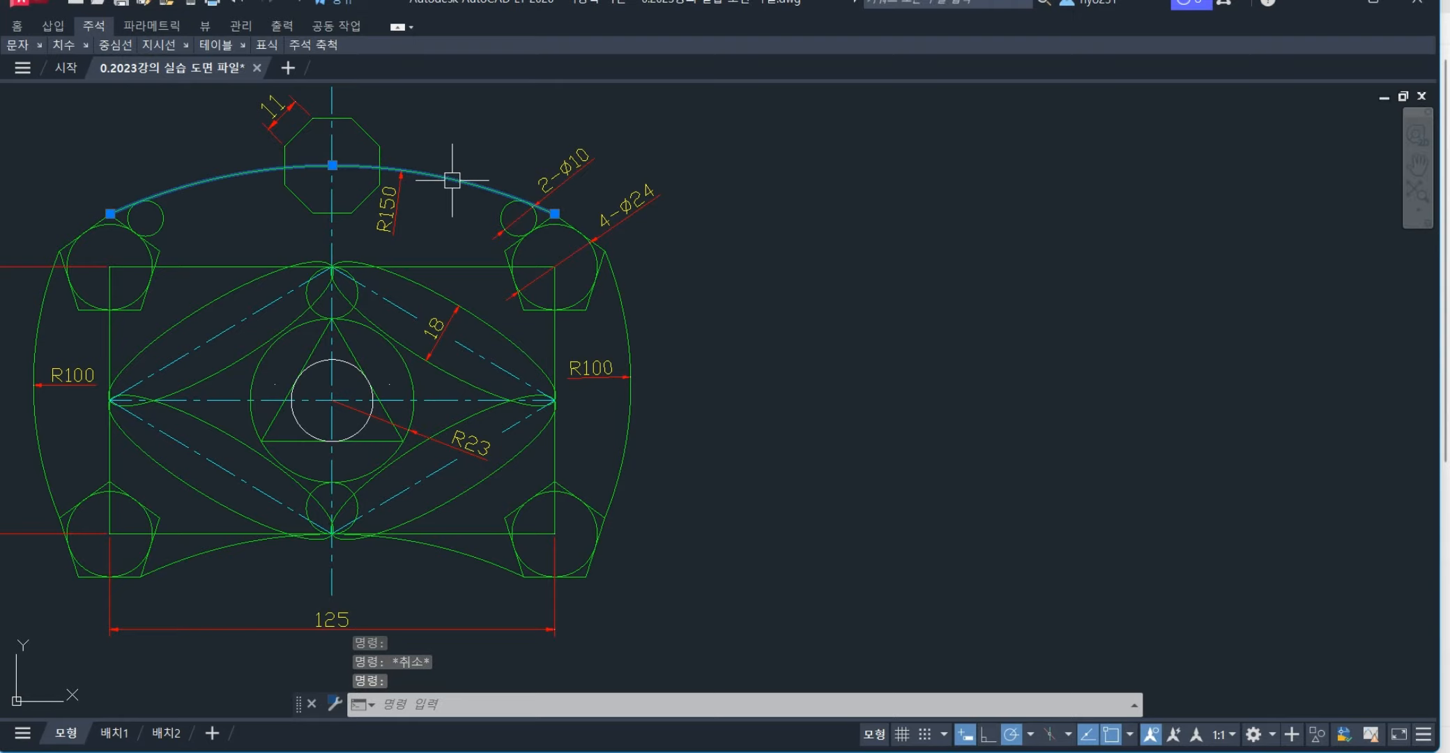
text(c)
key(Return)
click(1039, 352)
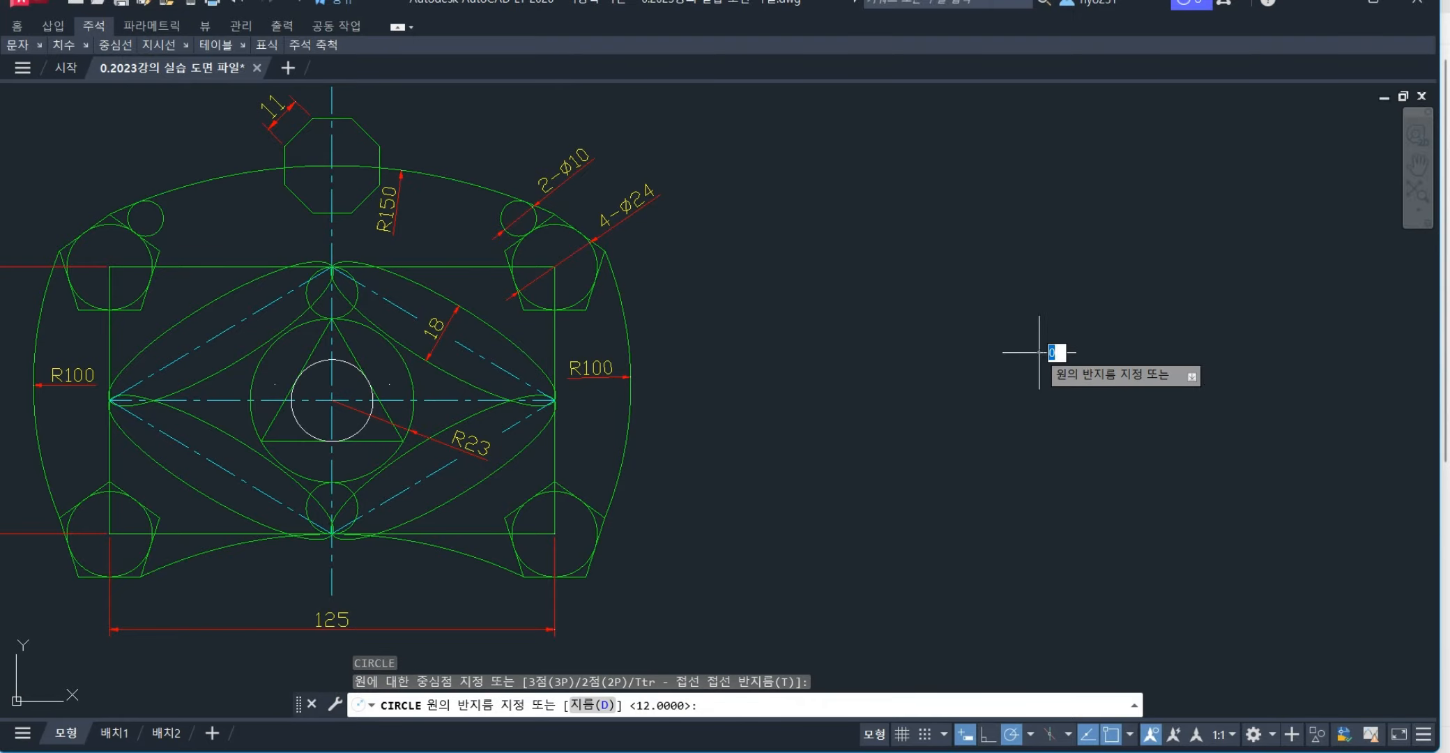
click(1013, 540)
- Draw a slightly sloping line across the upper part of the large circle, extending beyond both sides
text(l)
key(Return)
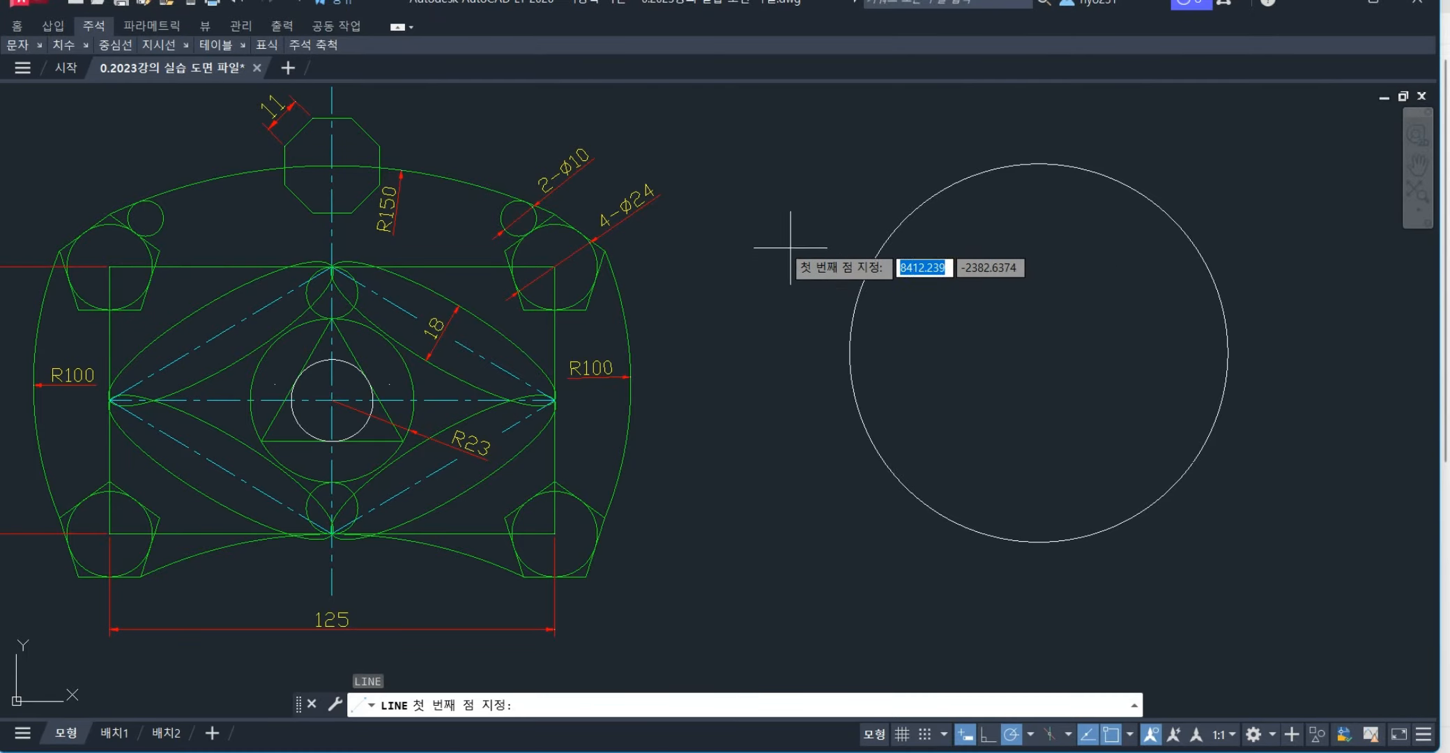
click(775, 241)
click(1274, 206)
key(Return)
- Trim away the part of the circle below the sloping line
text(tr)
key(Return)
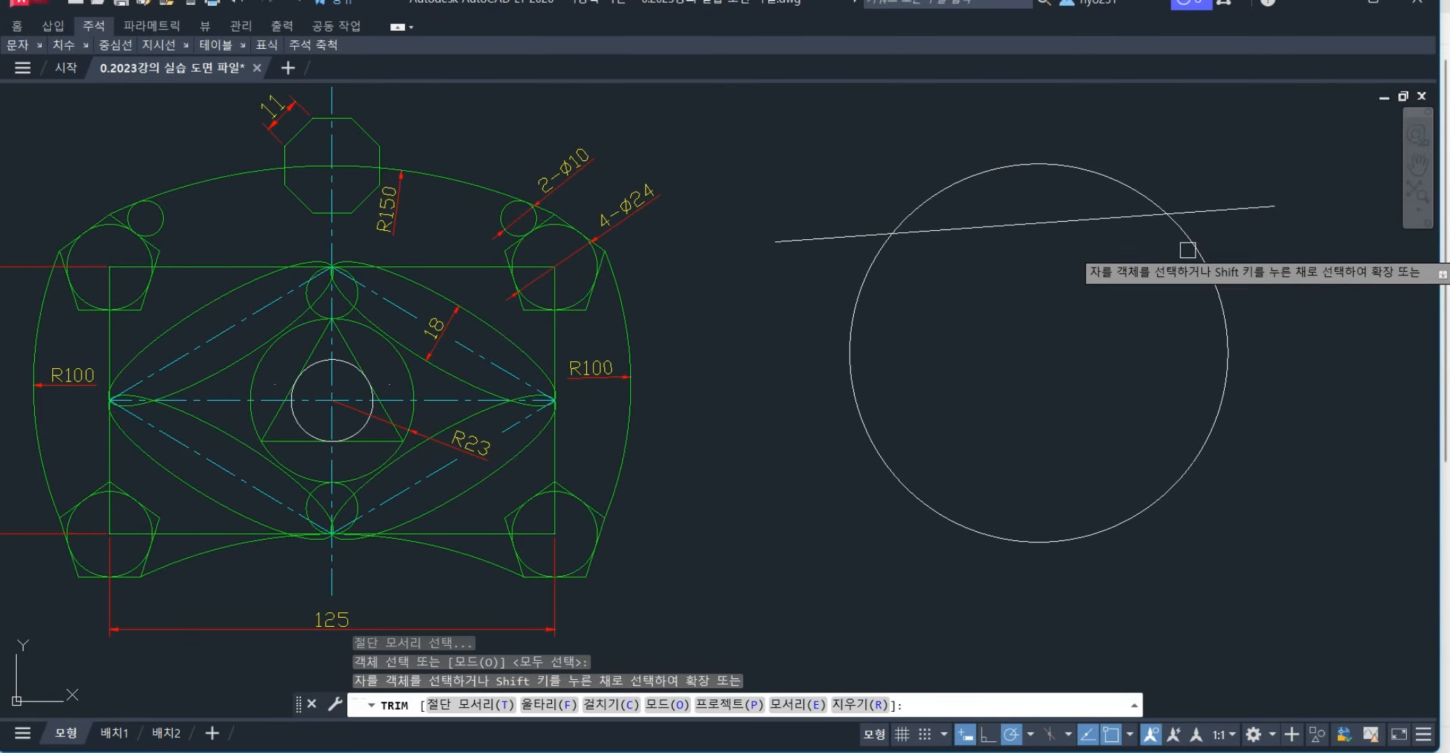
click(1187, 250)
key(Return)
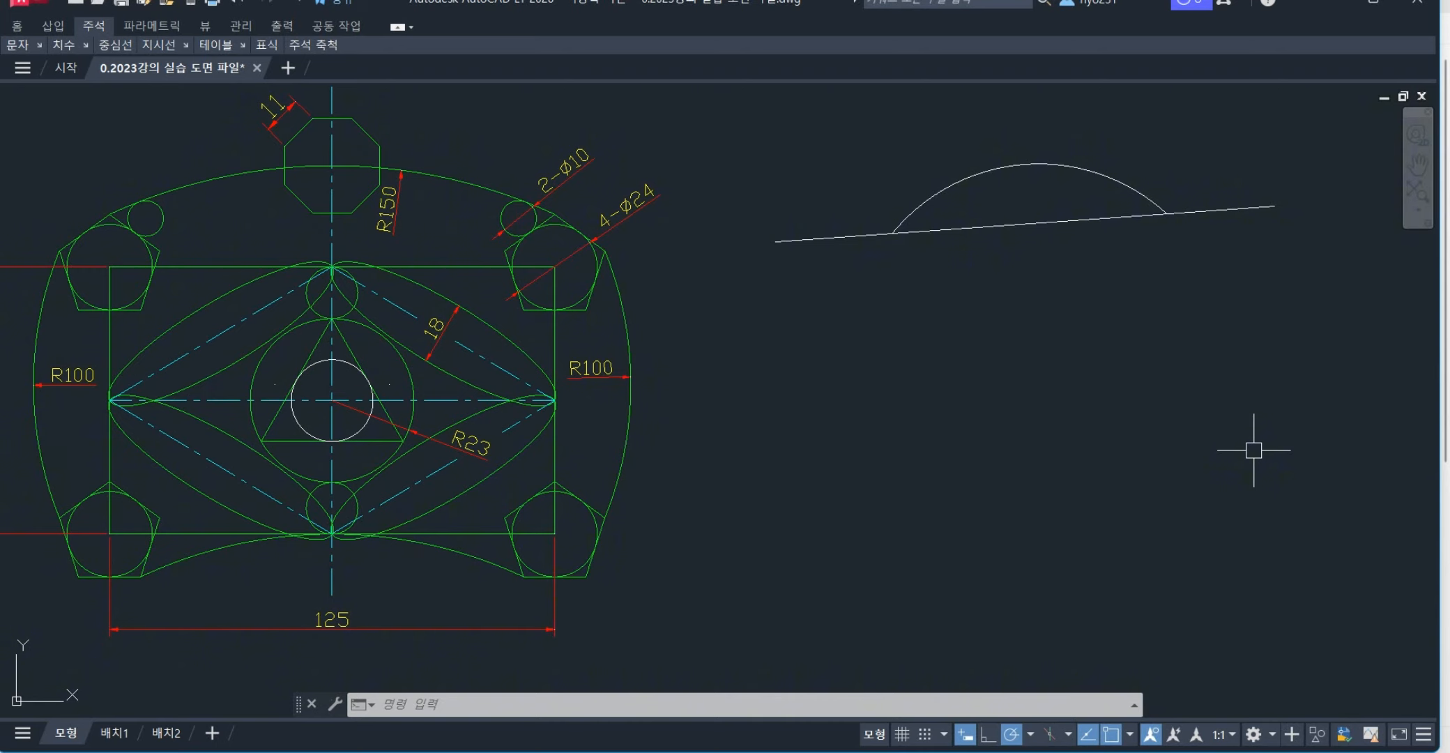
- Draw a wide, upward-bulging three-point arc below the trimmed circle and line
text(a)
key(space)
click(1224, 396)
click(1011, 357)
click(822, 418)
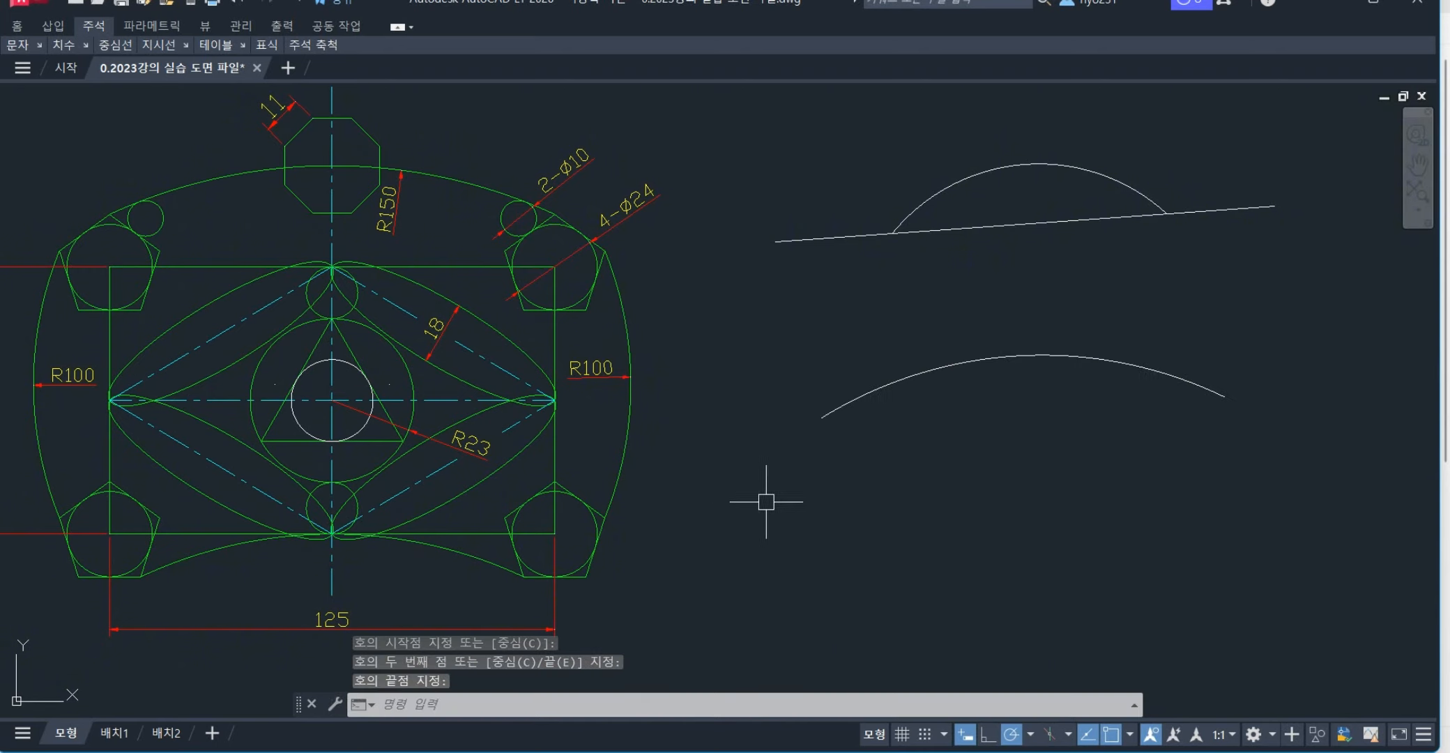
- Delete the sloping line and both practice arcs beside the reference drawing
click(762, 517)
click(758, 545)
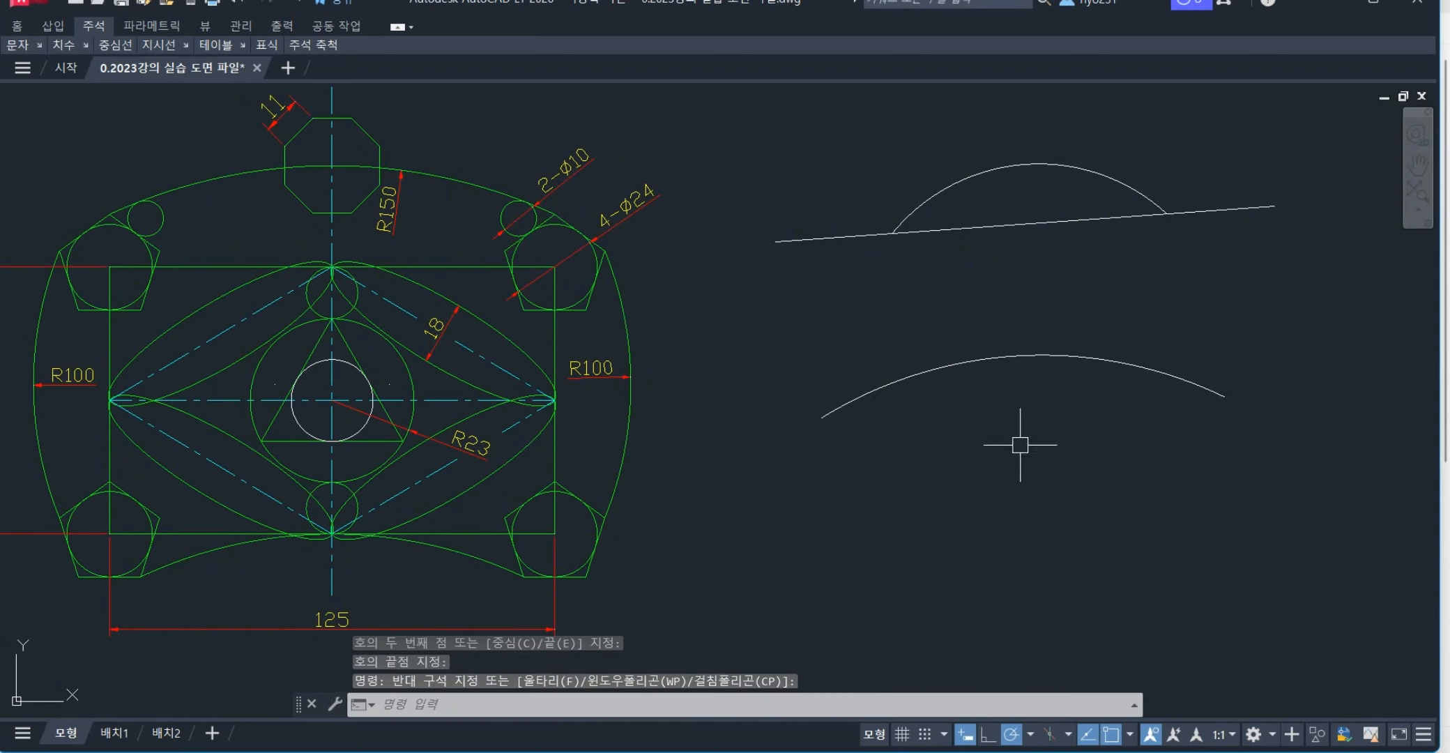
click(1262, 131)
click(1042, 415)
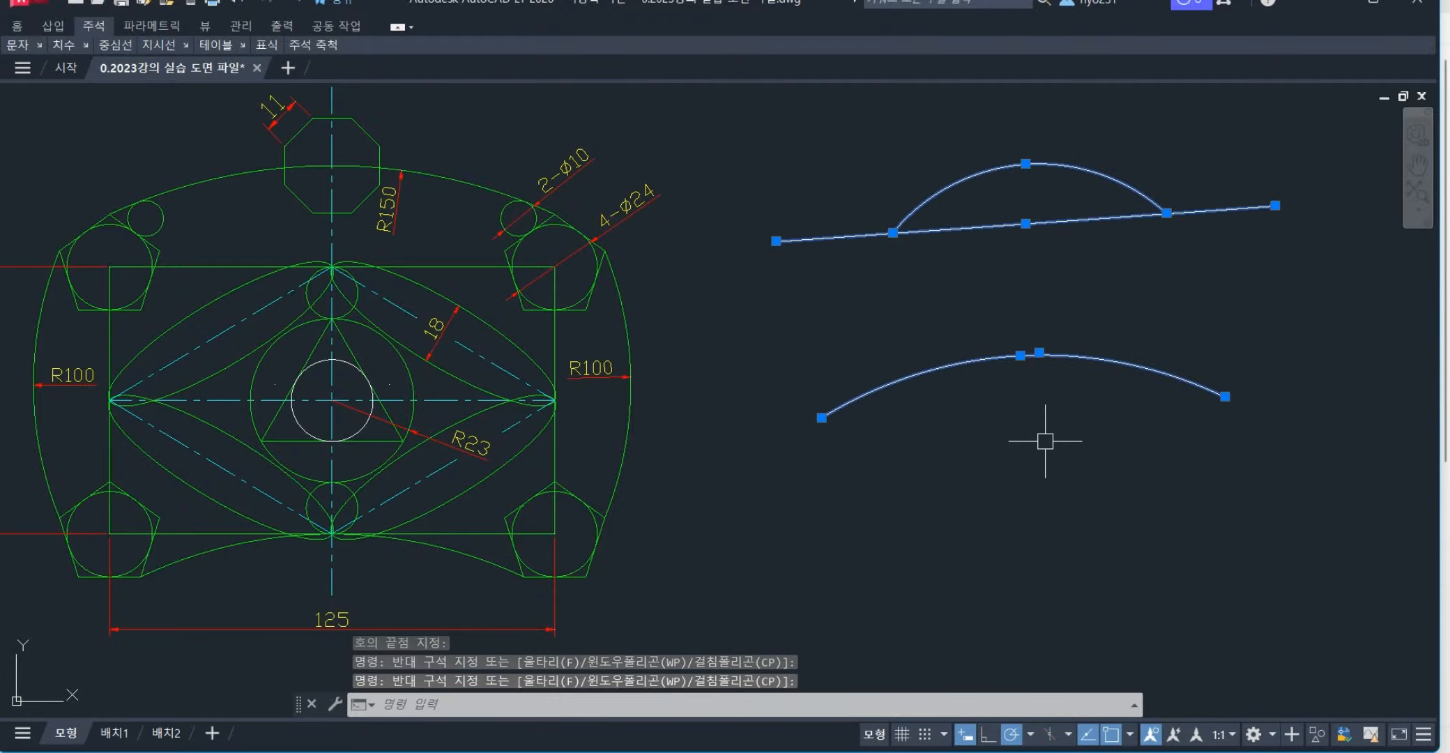
key(Delete)
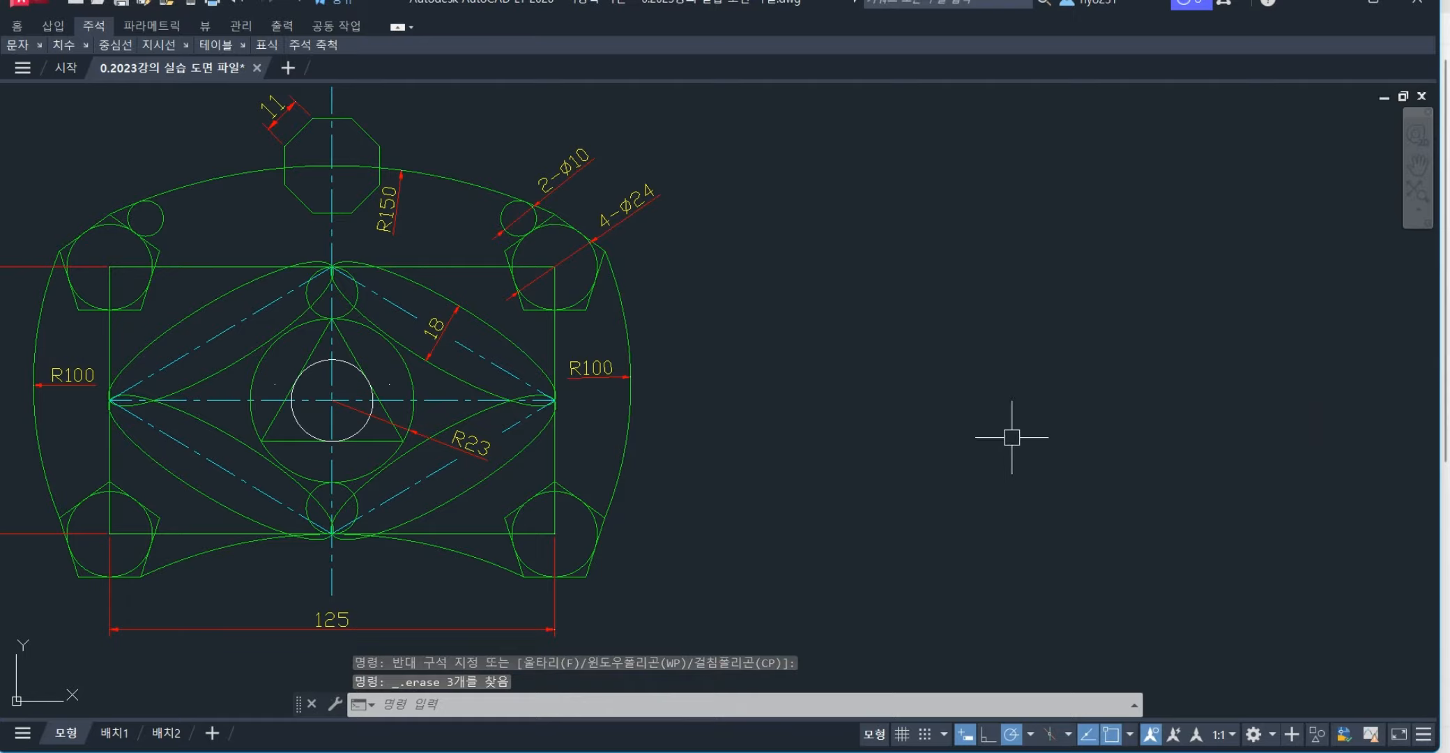
- Examine the upper-right ellipse and the main rectangle with its width and height dimensions in the reference drawing
click(519, 344)
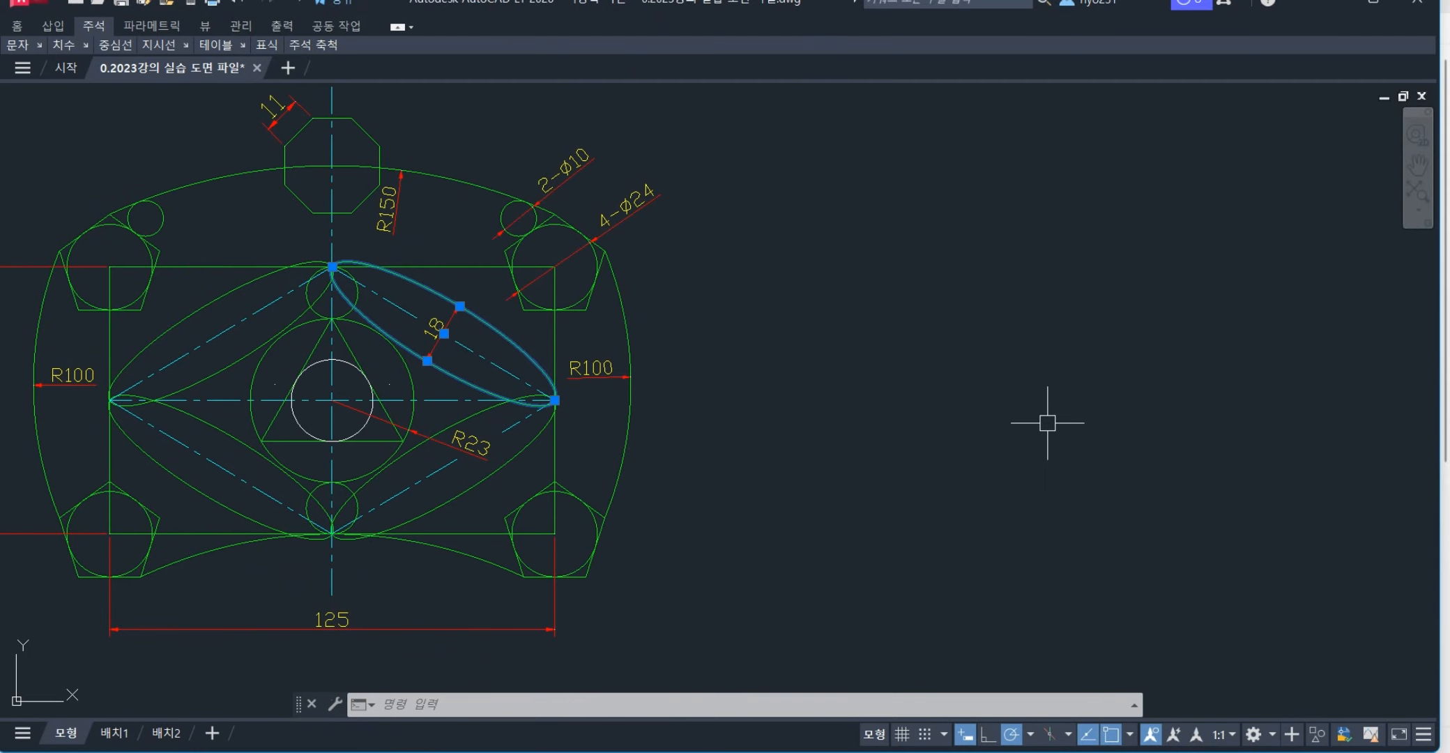
key(Escape)
key(Escape)
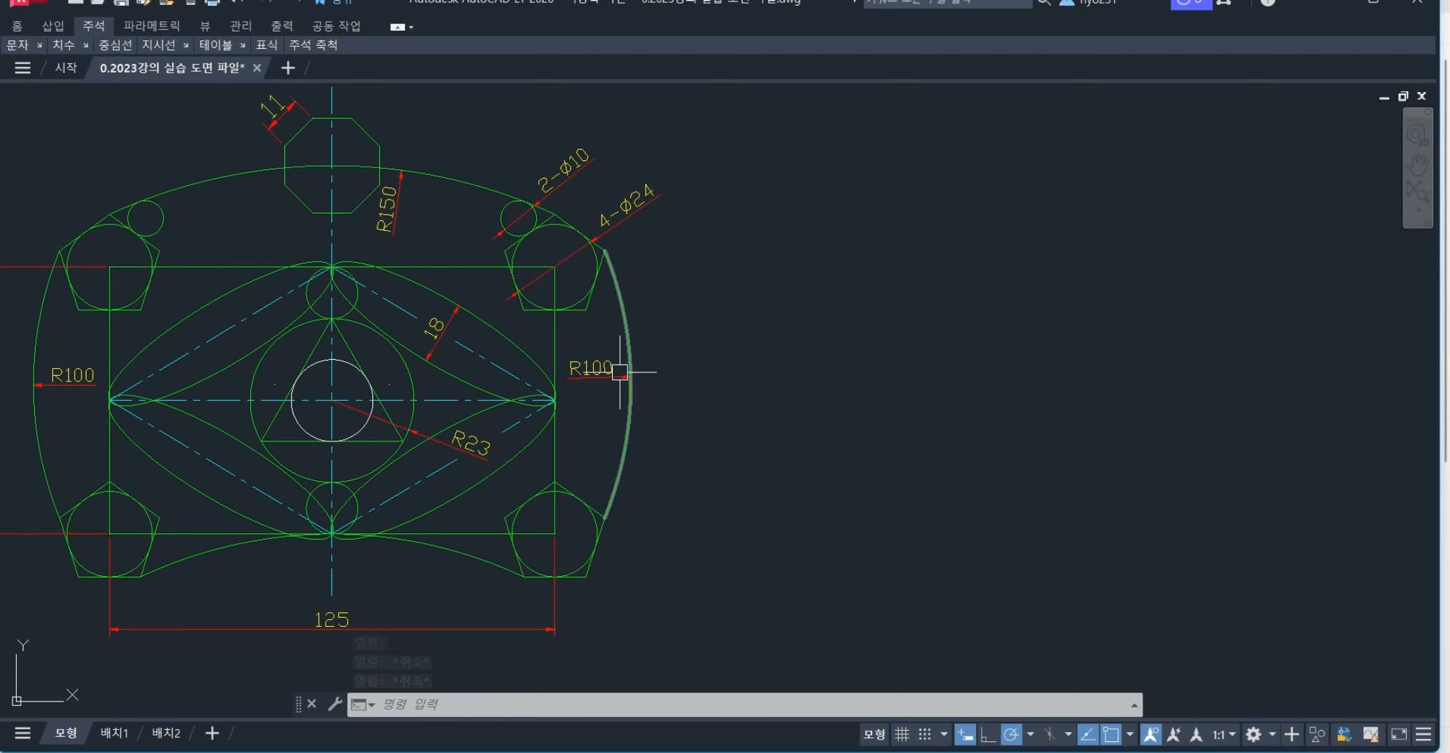
click(568, 332)
click(540, 338)
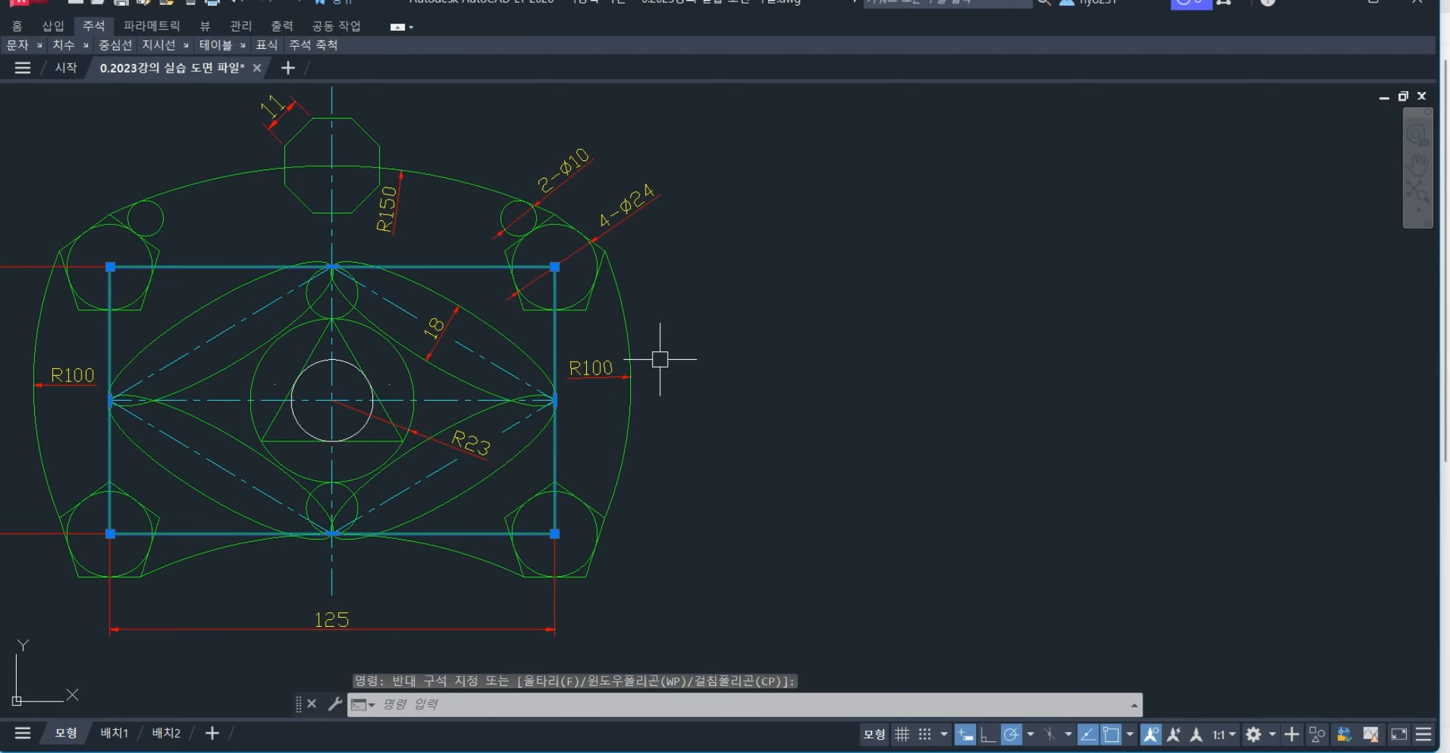
middle_drag(794, 461, 877, 461)
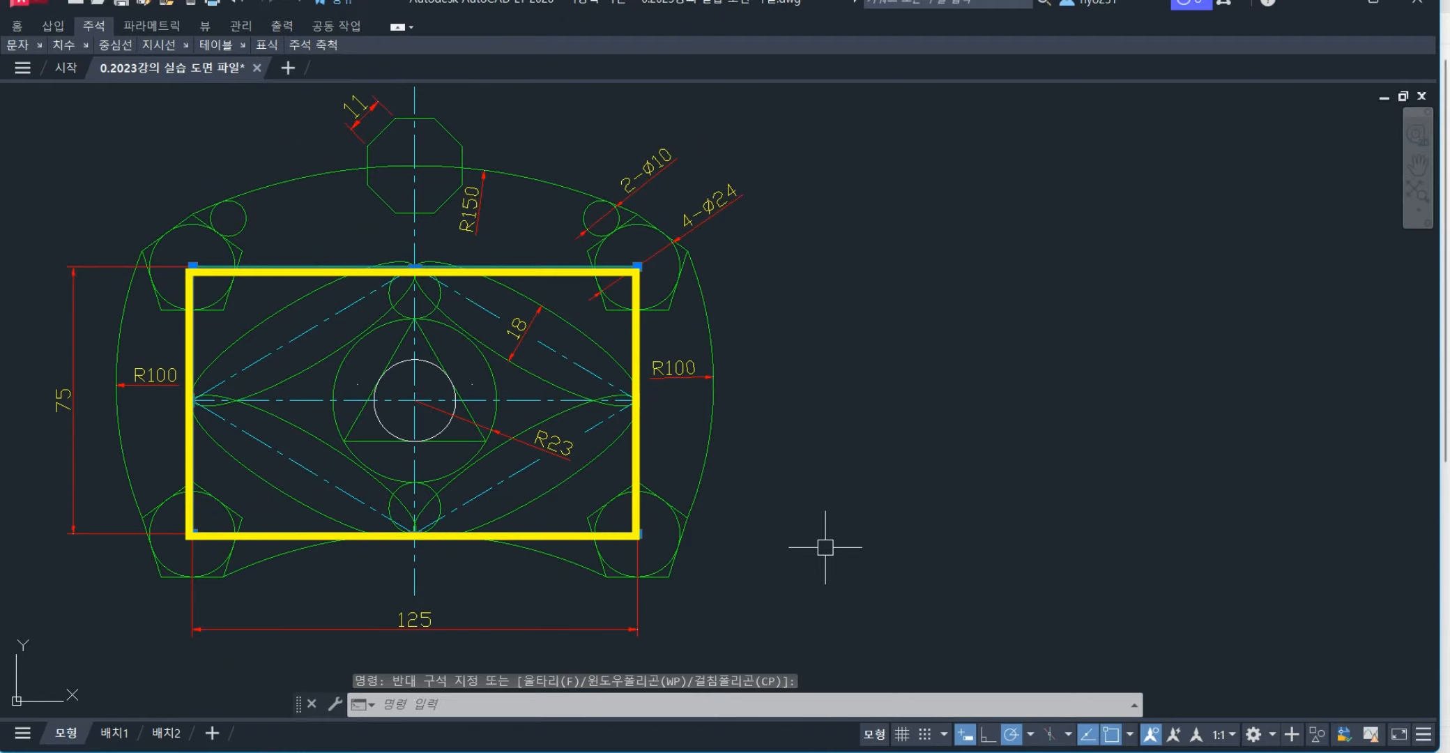
mouse_move(426, 654)
mouse_down()
mouse_move(457, 593)
mouse_move(436, 655)
mouse_up()
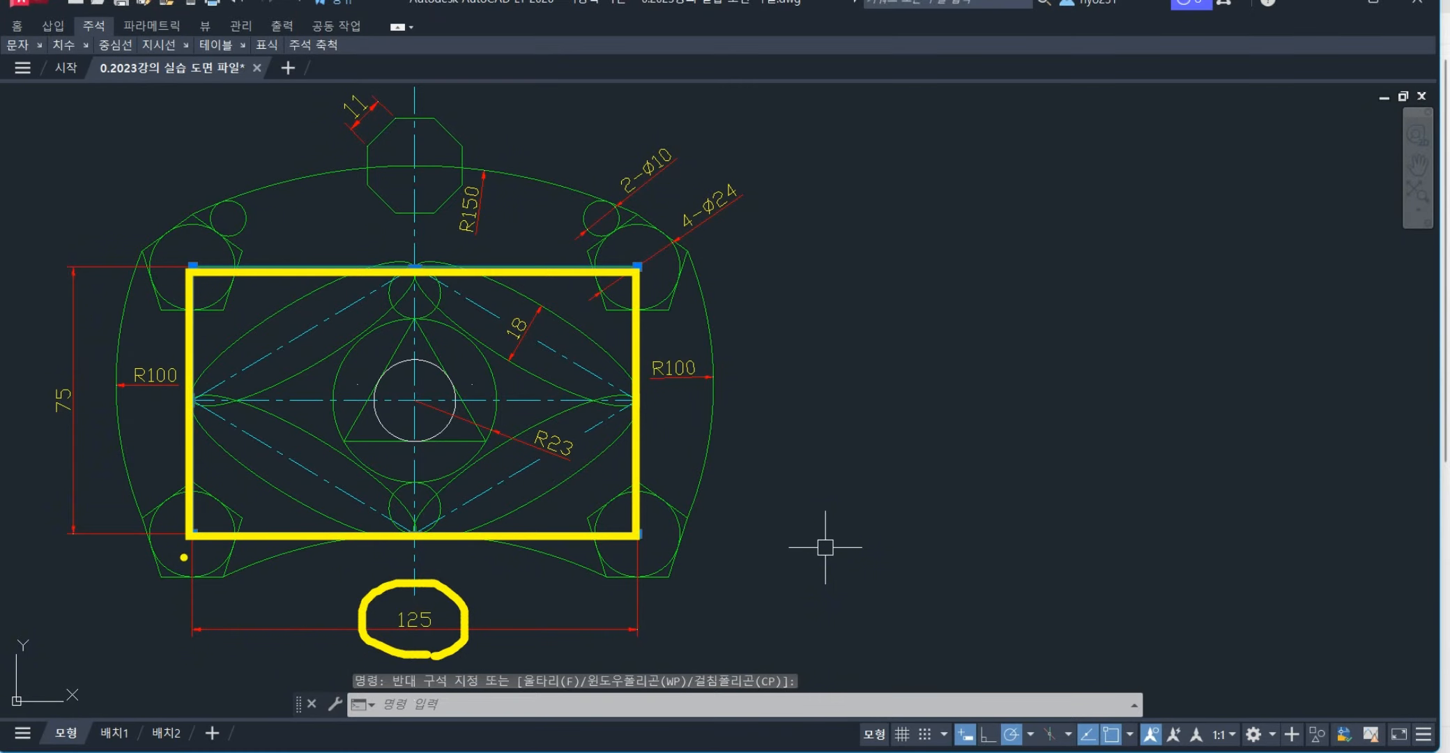
drag(99, 445, 29, 380)
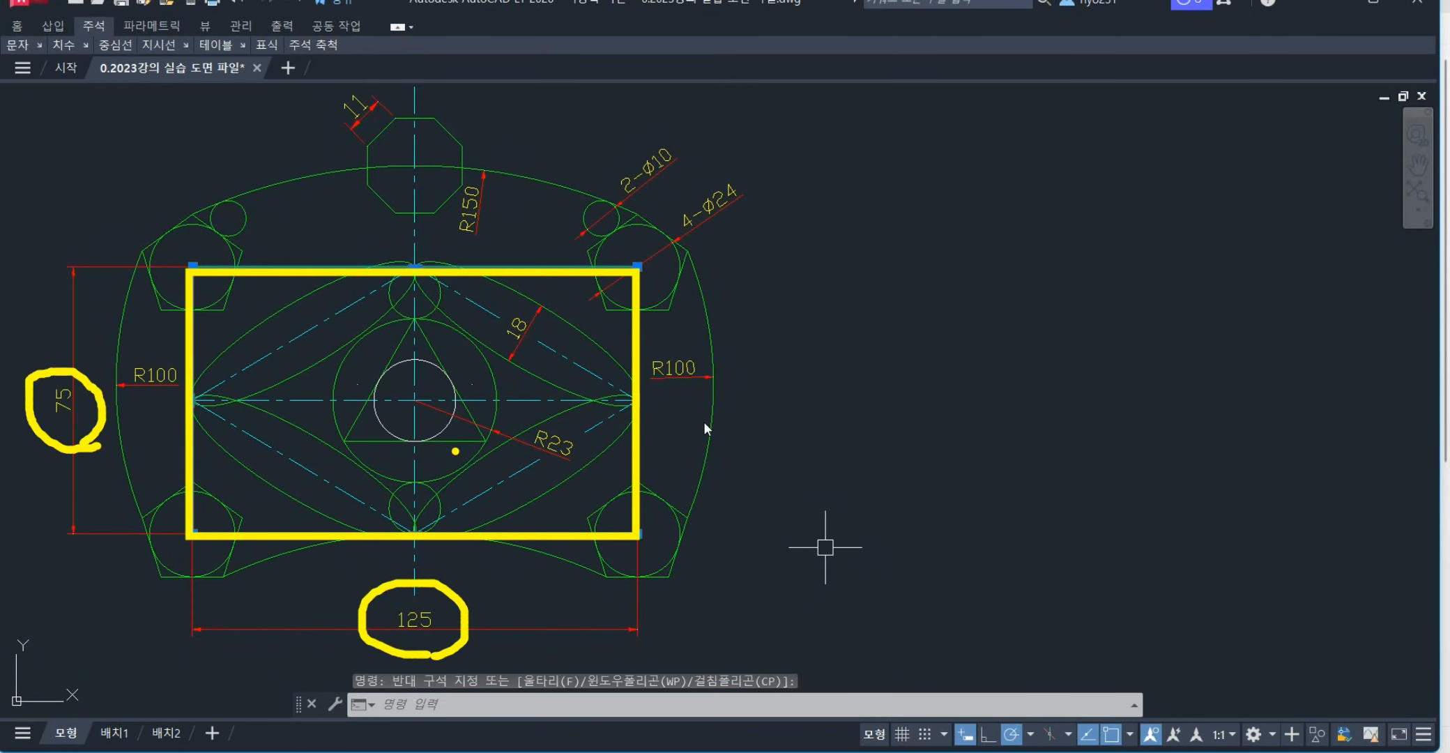
key(Escape)
key(Escape)
key(Escape)
- Draw a rectangle 125 wide and 75 high in the empty area beside the reference drawing
text(re)
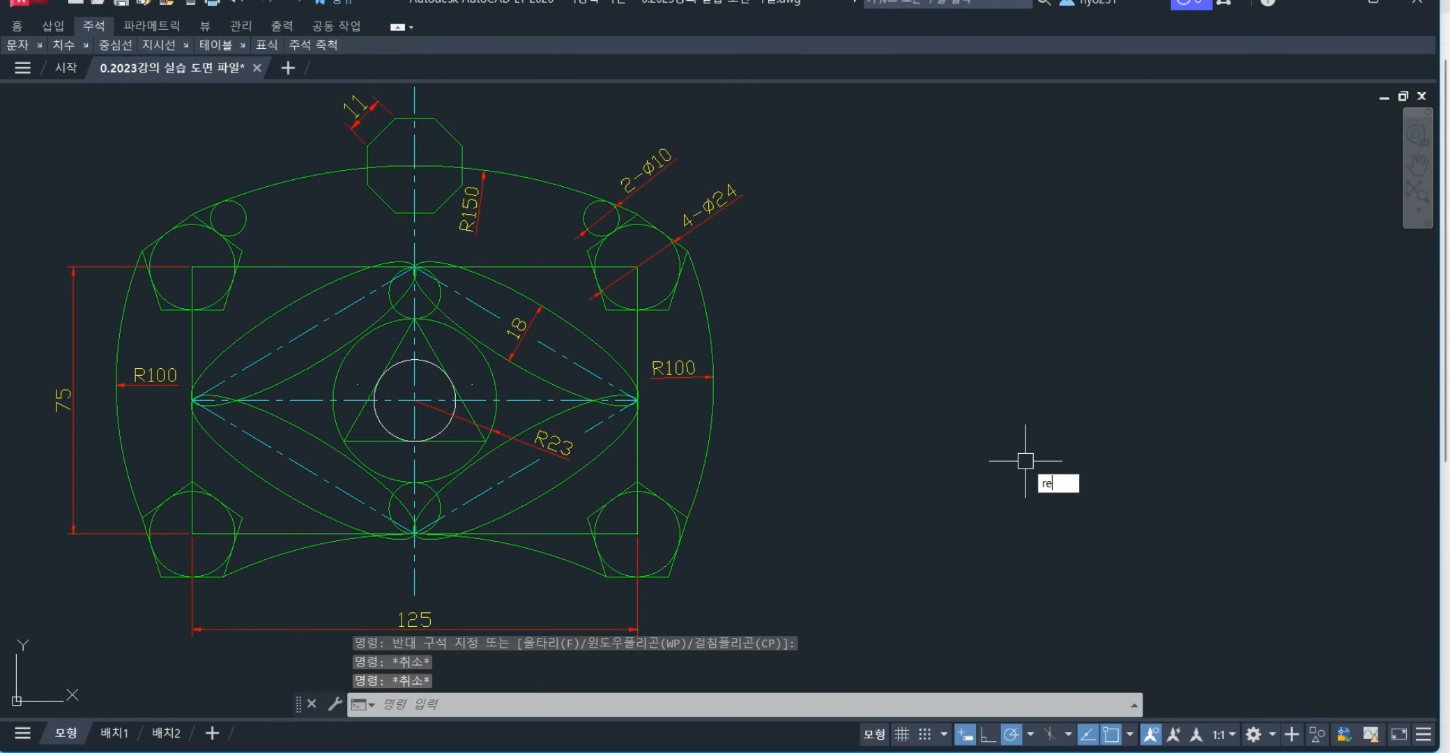
text(c)
key(Return)
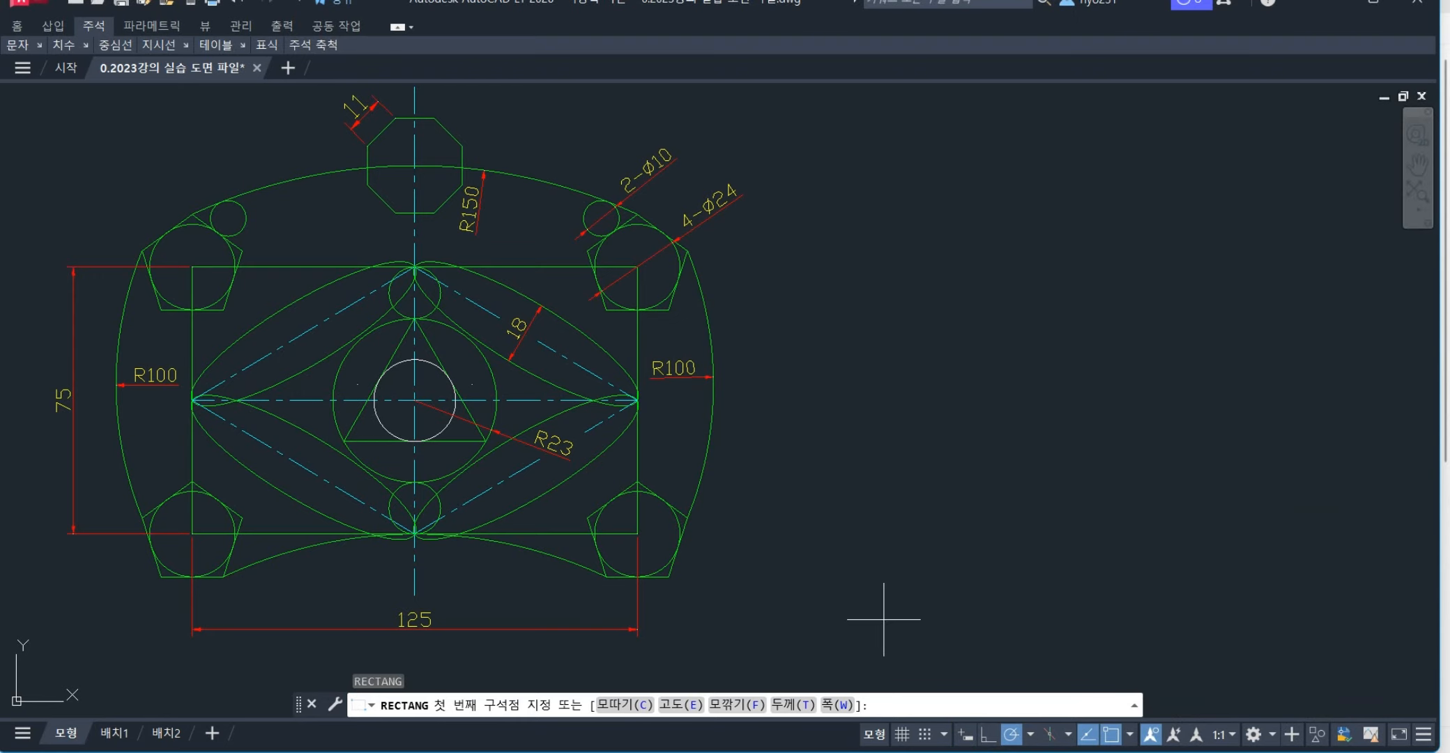
click(887, 580)
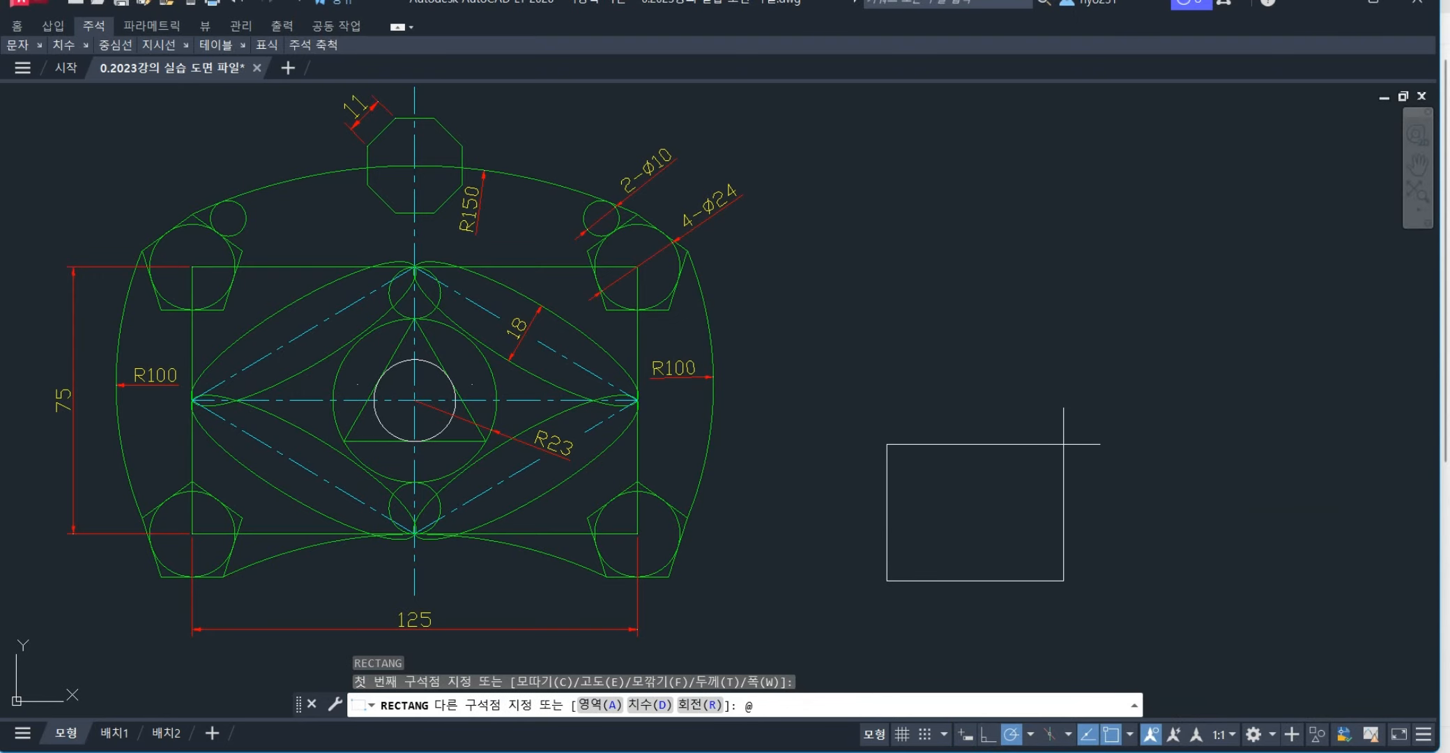
text(@125,75)
key(Return)
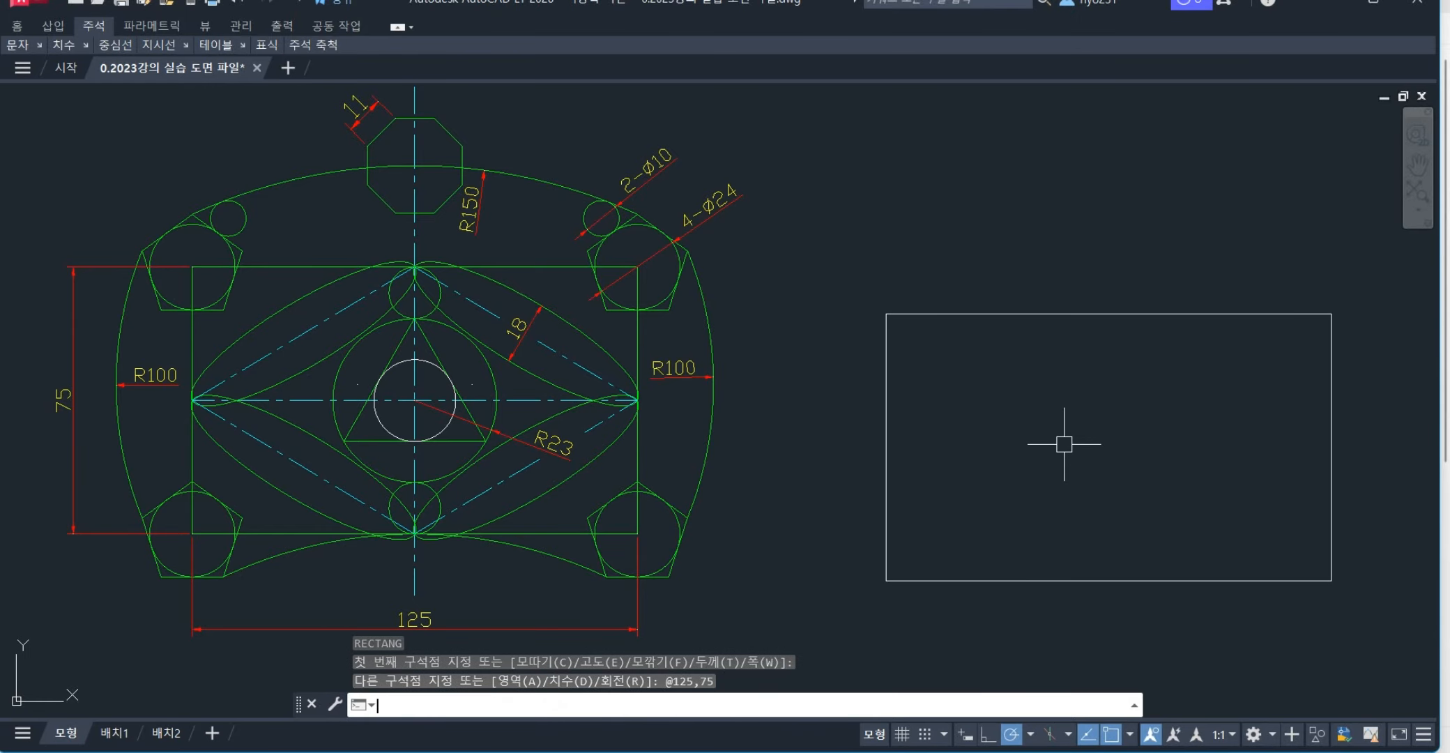
- Draw a vertical centre line through the new rectangle, joining the midpoints of its upper and lower edges
middle_drag(1038, 418, 1000, 340)
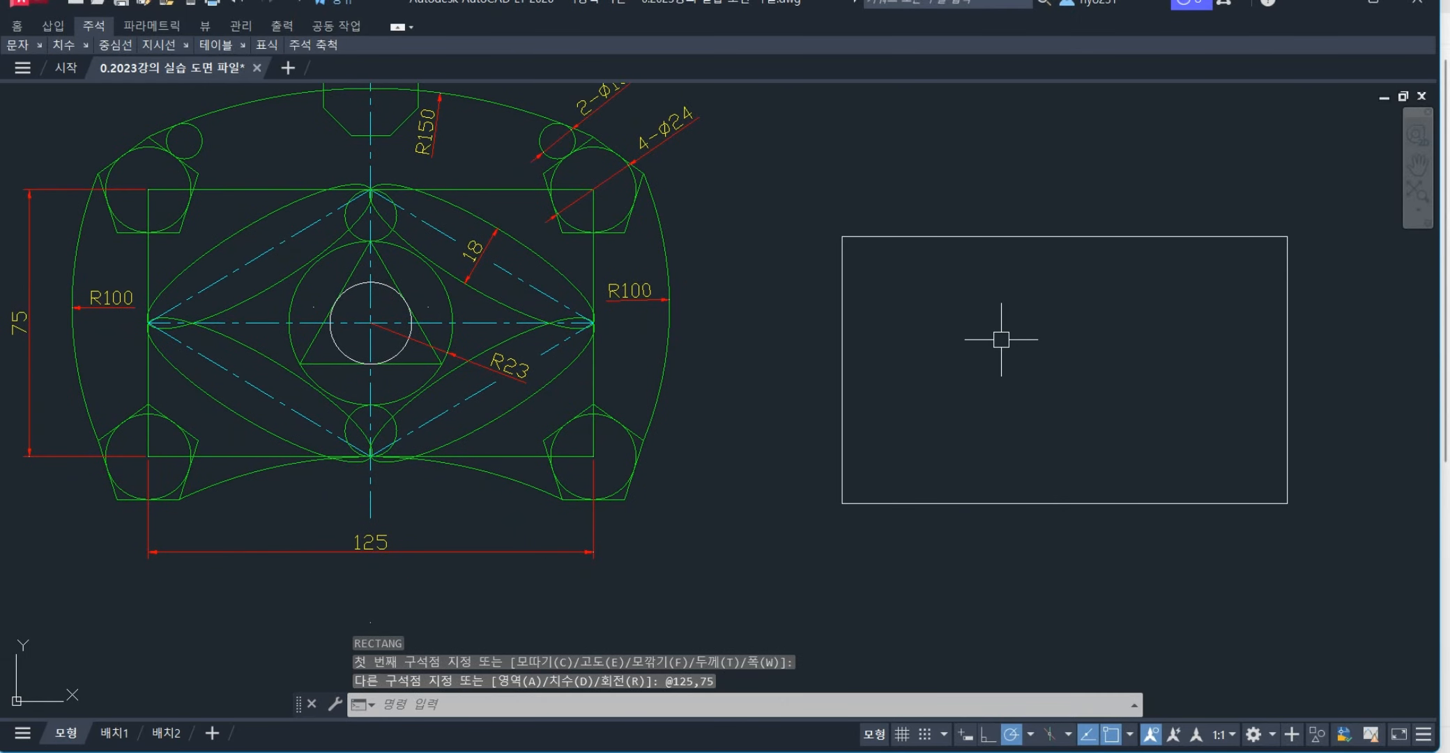
text(l)
key(Return)
click(1057, 247)
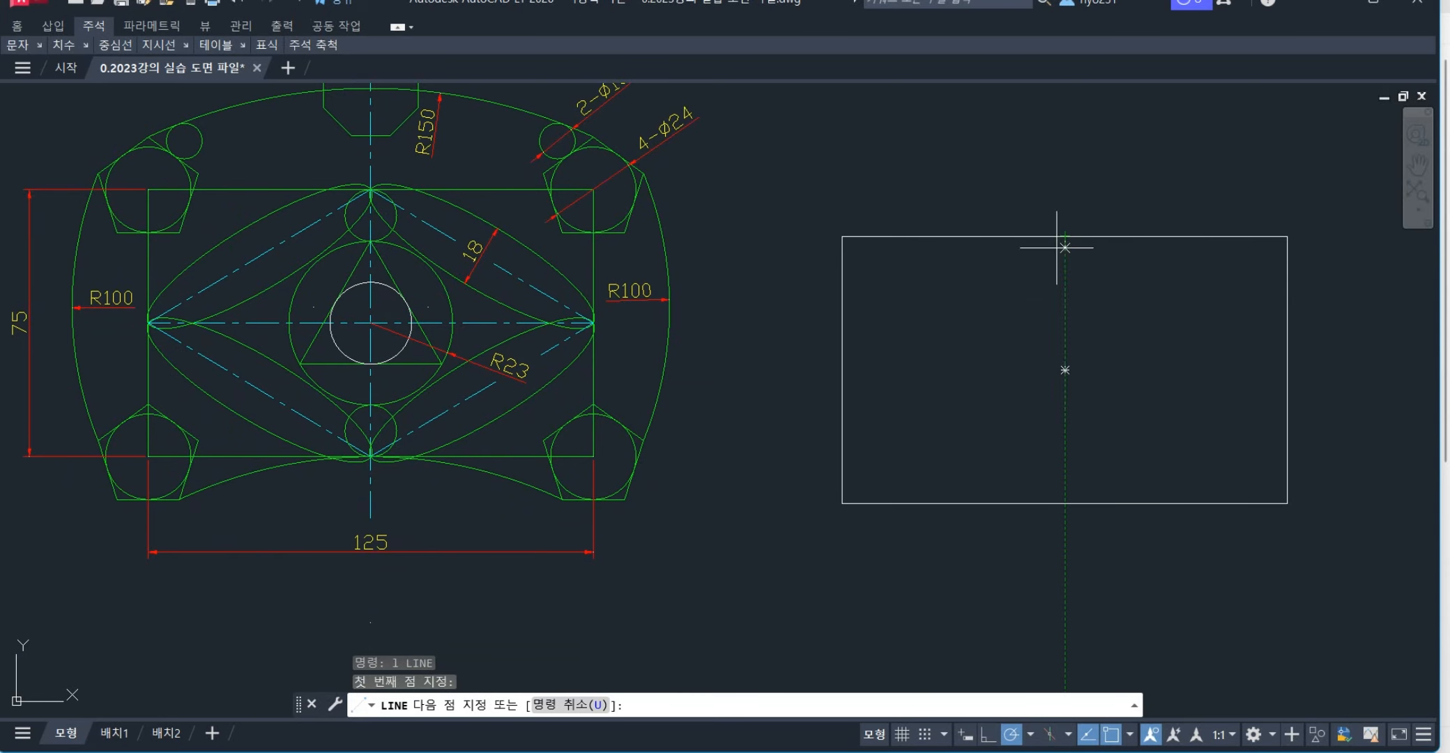
click(1065, 503)
key(Return)
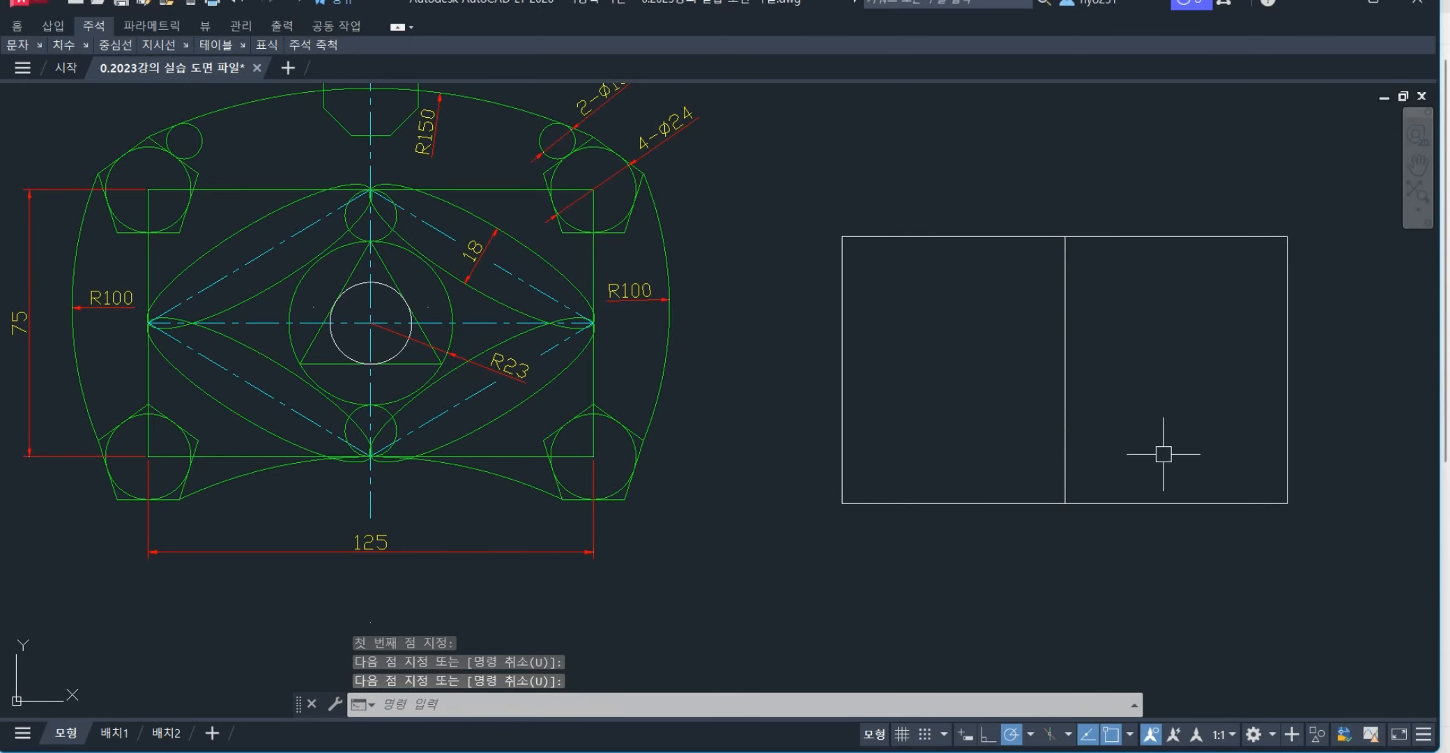
- Draw a horizontal centre line through the new rectangle, joining the midpoints of its two side edges
key(Return)
click(1287, 369)
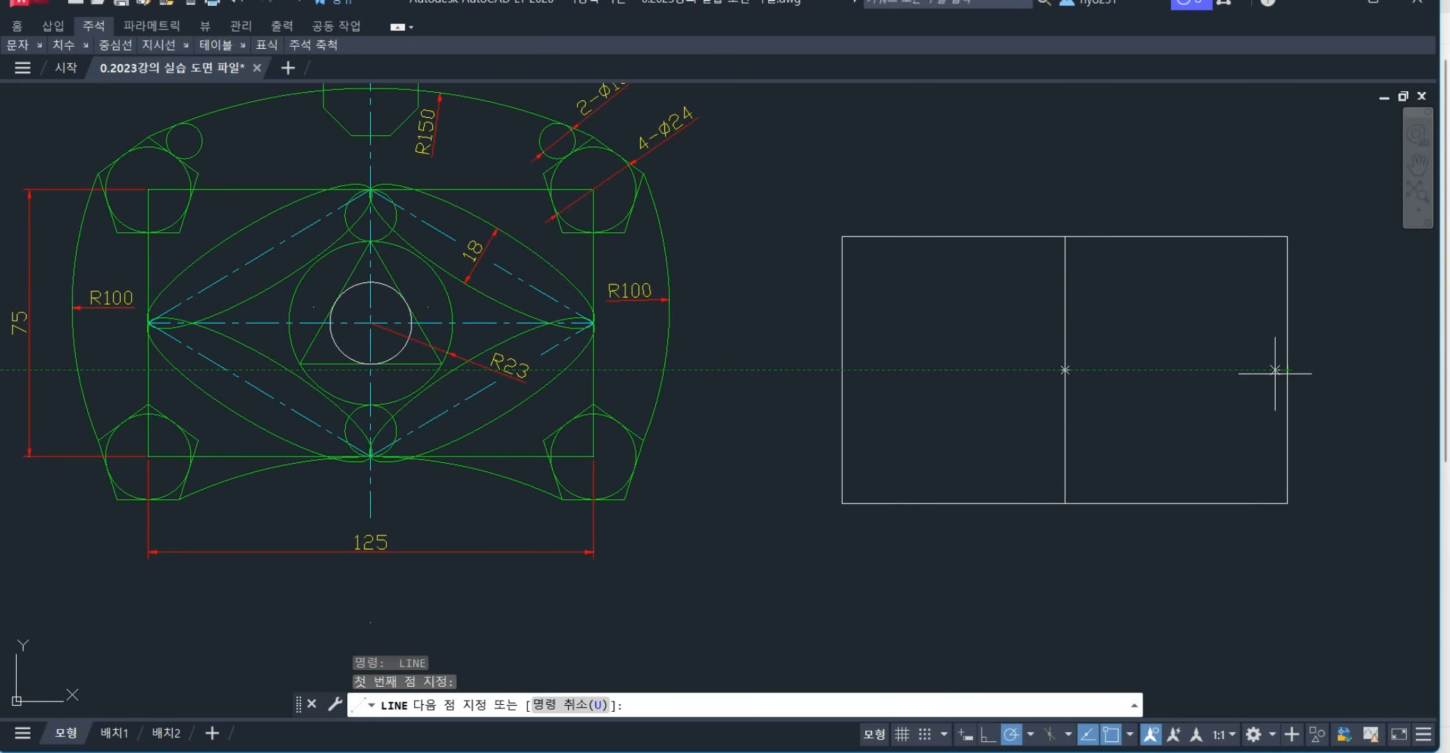
click(842, 370)
key(Return)
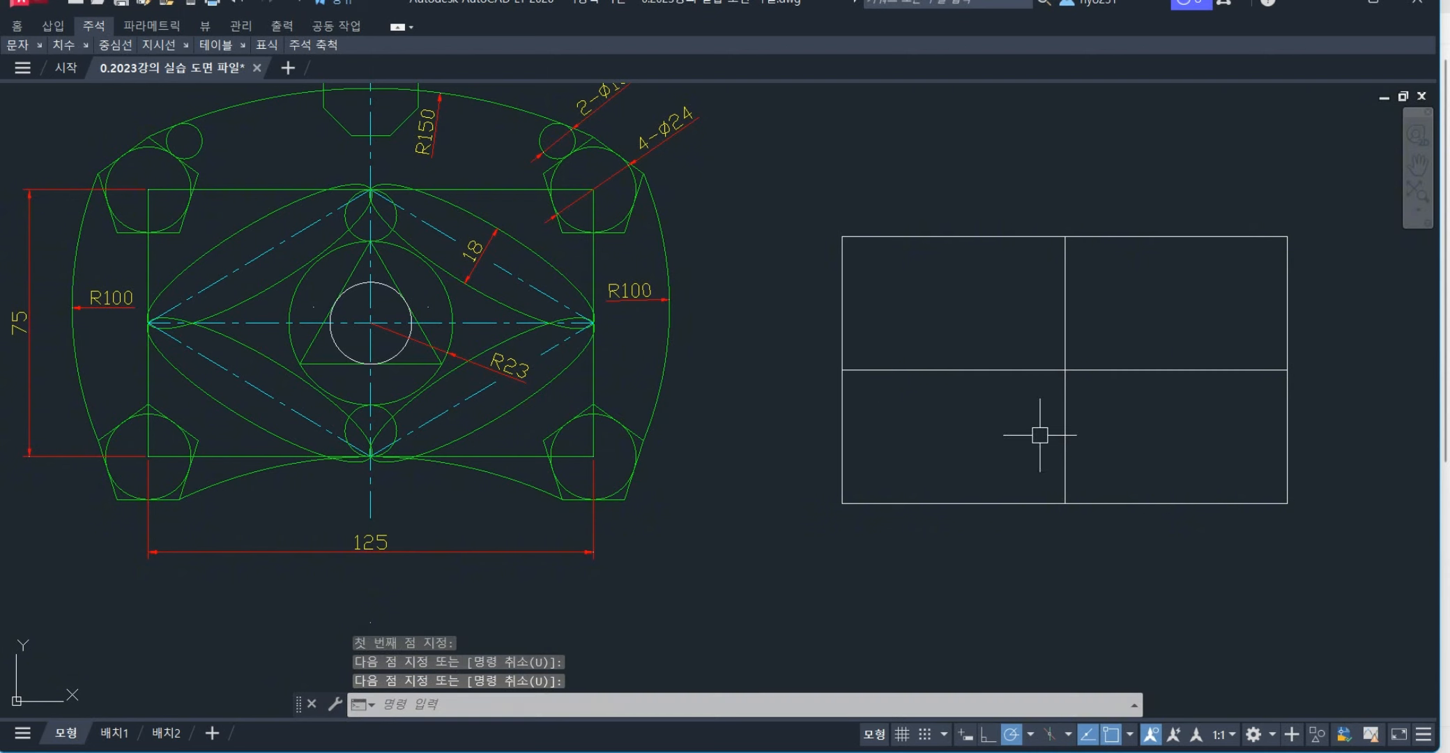
- Review the Polygon command notes on inscribed and circumscribed shapes in Hangul, and examine the reference drawing's upper-right pentagon and circle in AutoCAD
middle_drag(1169, 449, 1173, 473)
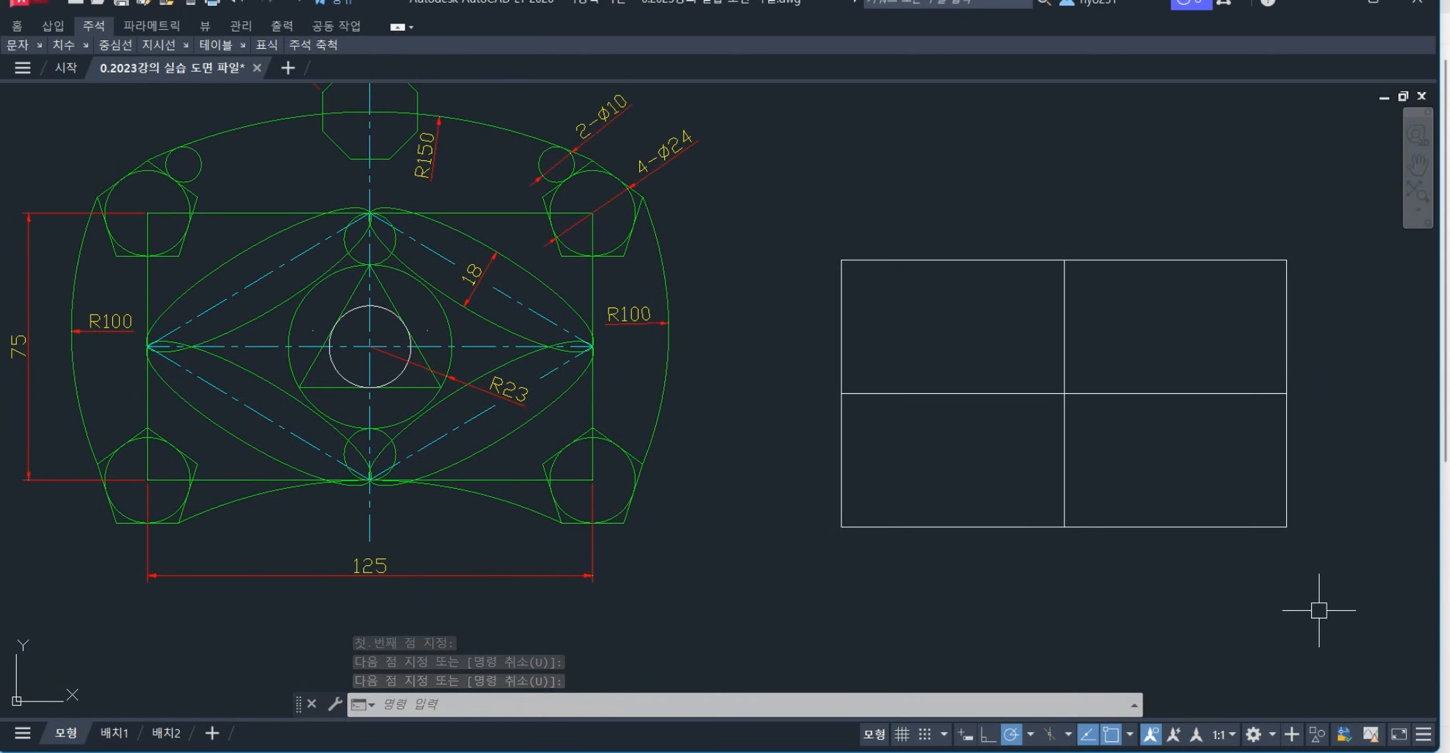
middle_drag(647, 247, 718, 249)
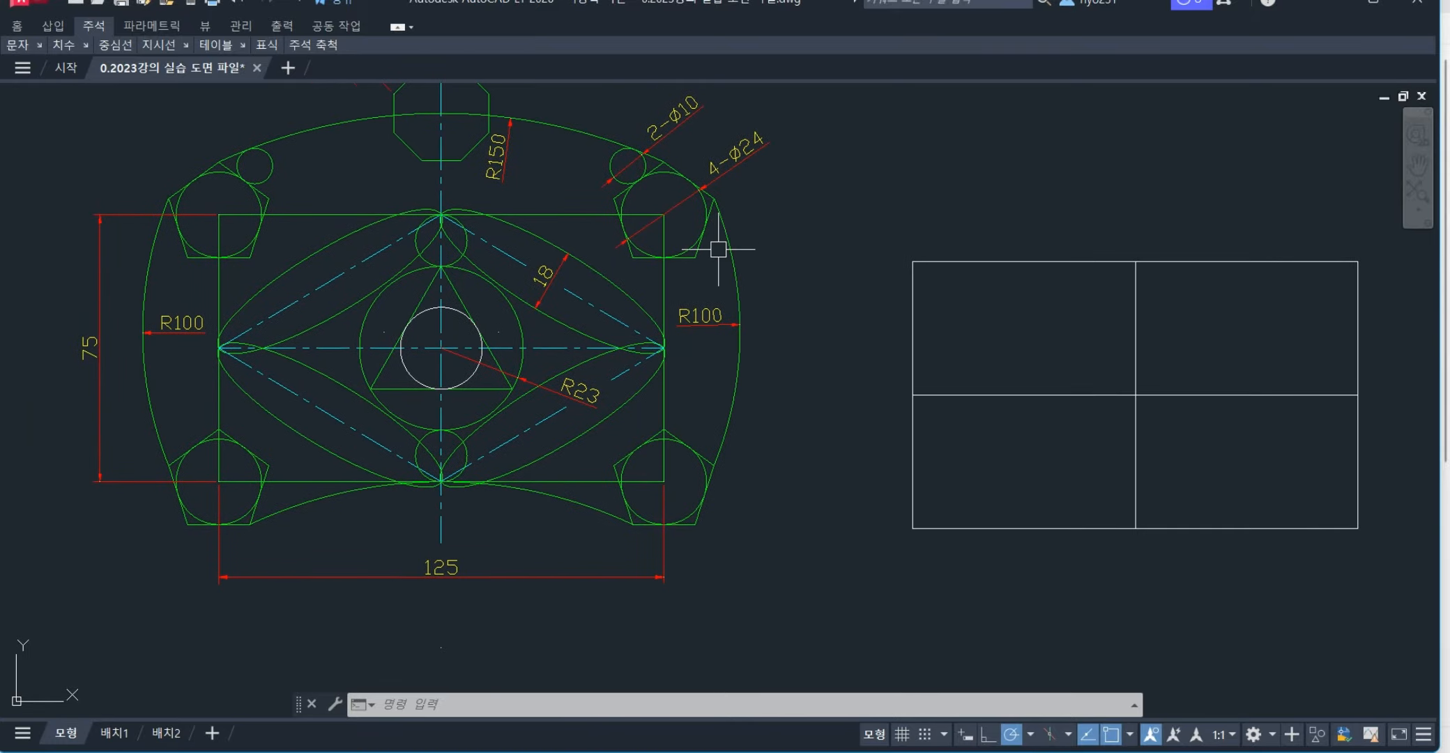
middle_drag(810, 221, 805, 243)
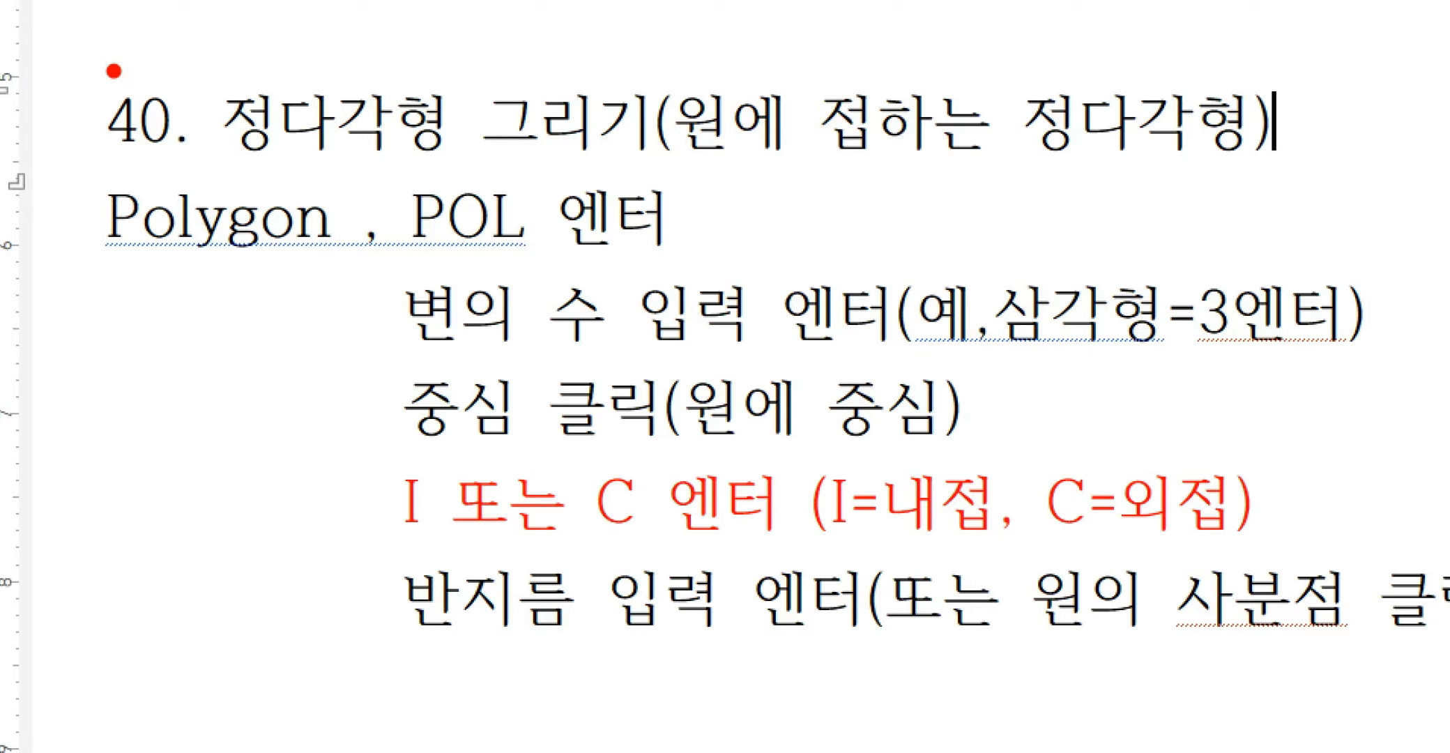
mouse_move(659, 170)
mouse_down()
mouse_move(1083, 180)
mouse_move(1270, 167)
mouse_up()
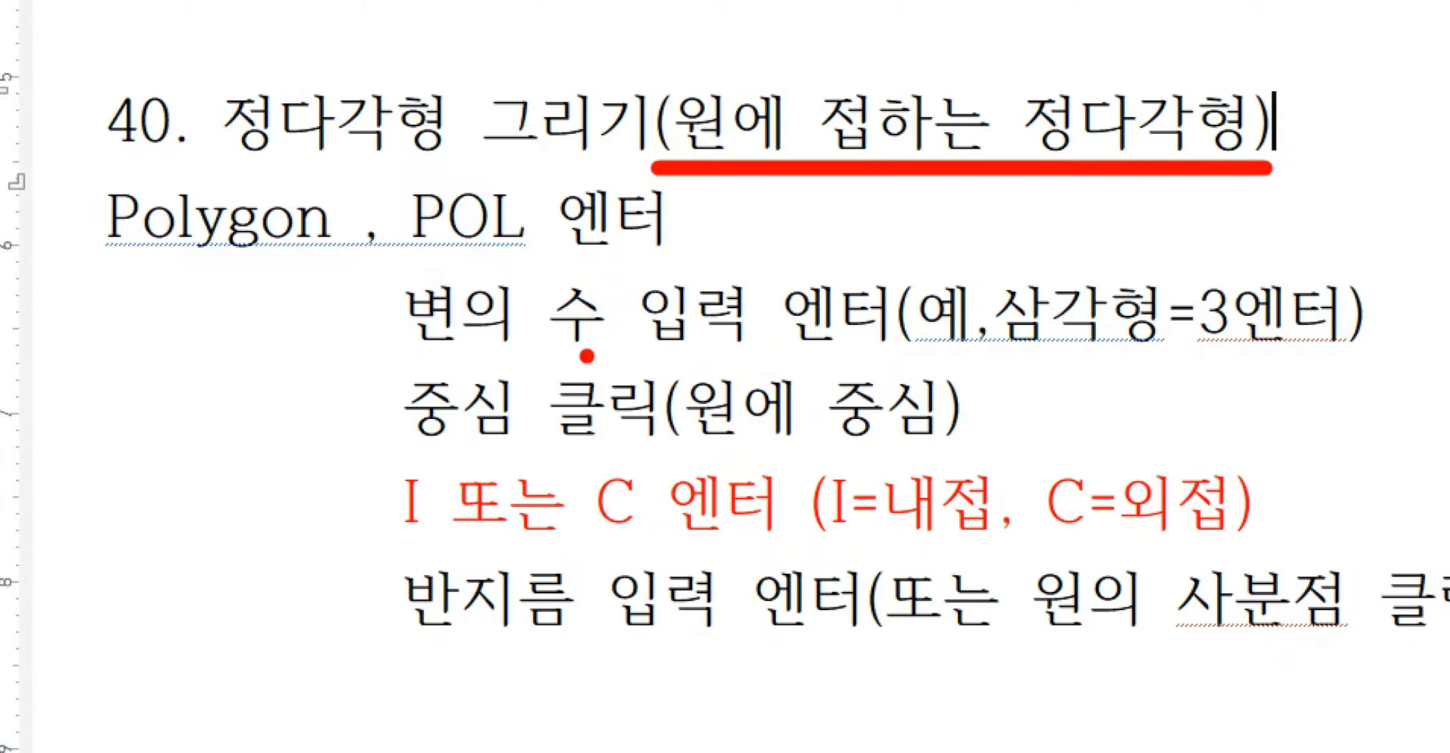
mouse_move(186, 376)
mouse_down()
mouse_move(113, 463)
mouse_move(184, 531)
mouse_move(228, 397)
mouse_move(132, 488)
mouse_move(217, 490)
mouse_move(194, 389)
mouse_up()
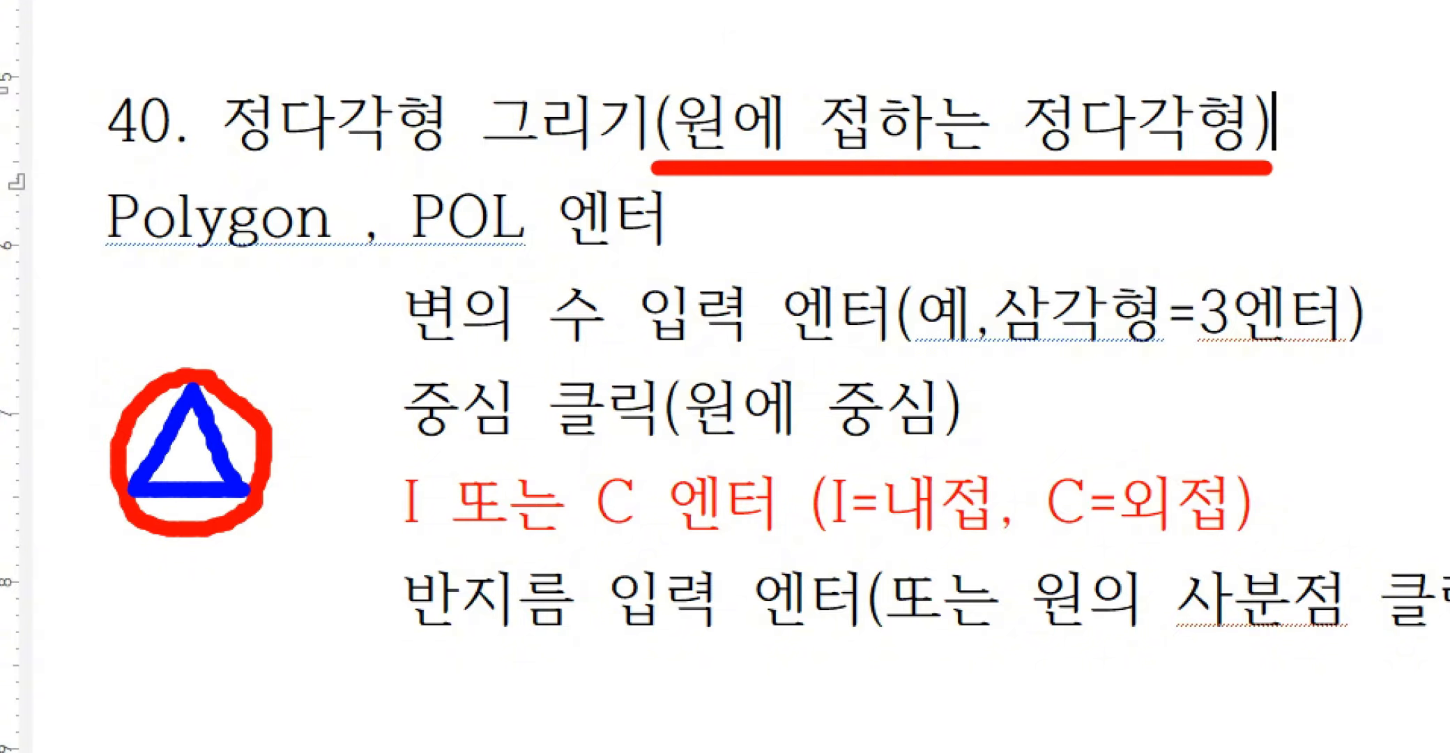
mouse_move(184, 309)
mouse_down()
mouse_move(76, 495)
mouse_move(115, 533)
mouse_move(314, 524)
mouse_move(310, 484)
mouse_move(210, 322)
mouse_up()
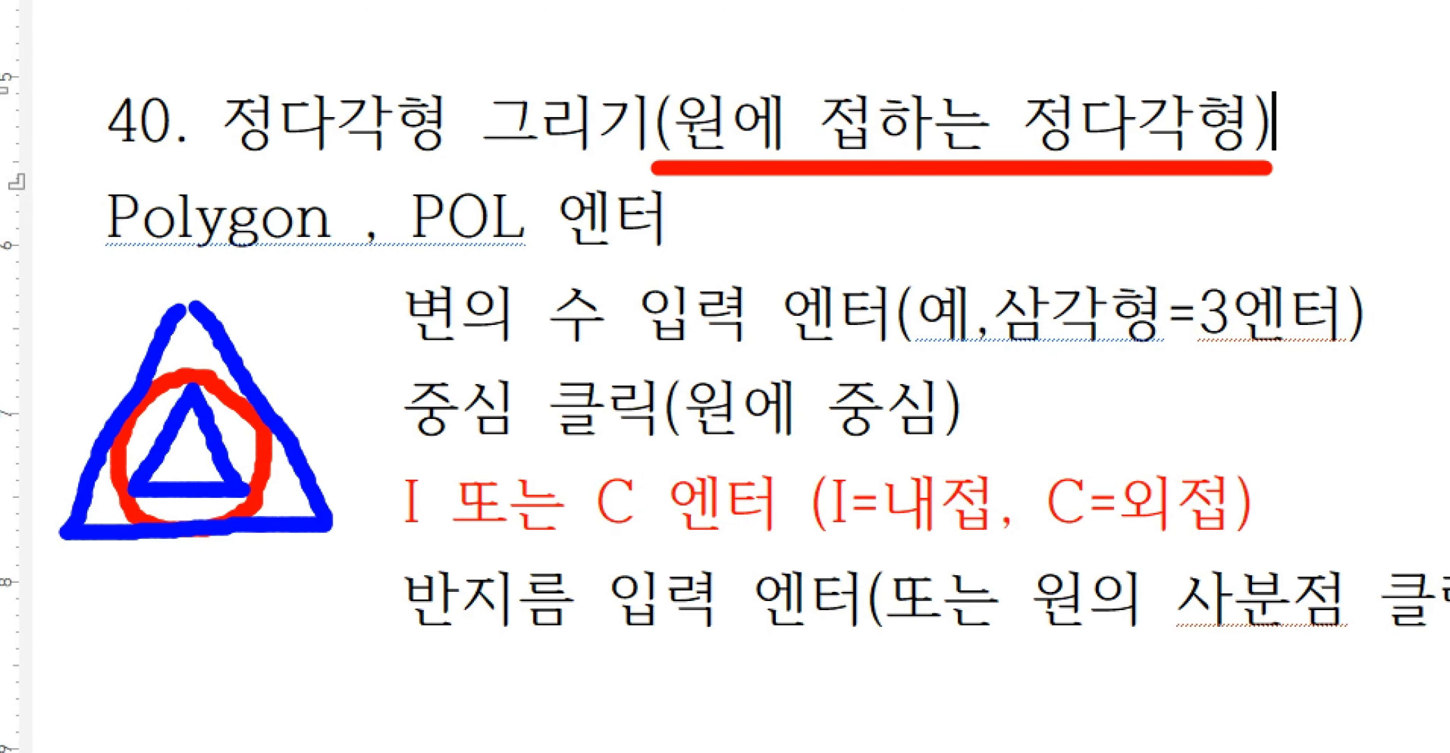
key(Escape)
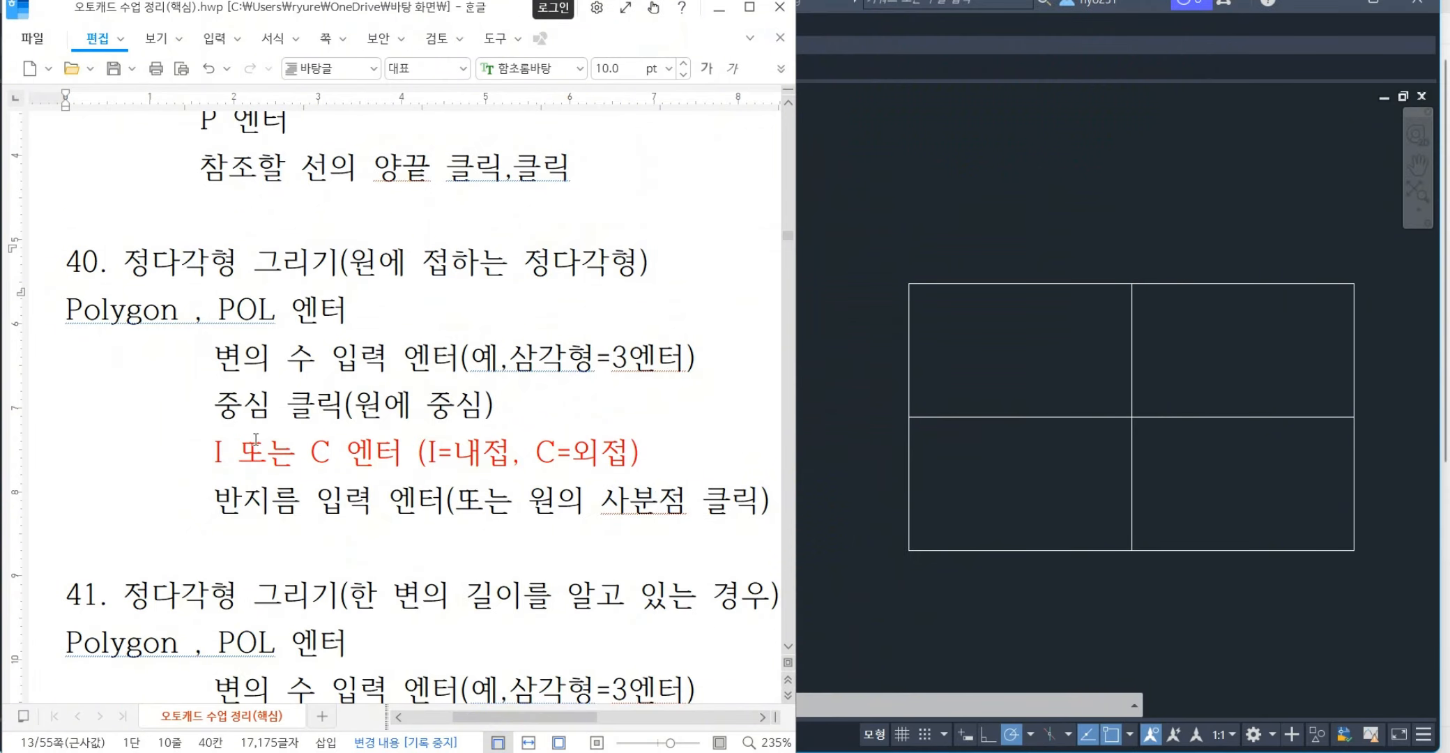
click(816, 350)
key(ctrl+1)
click(731, 179)
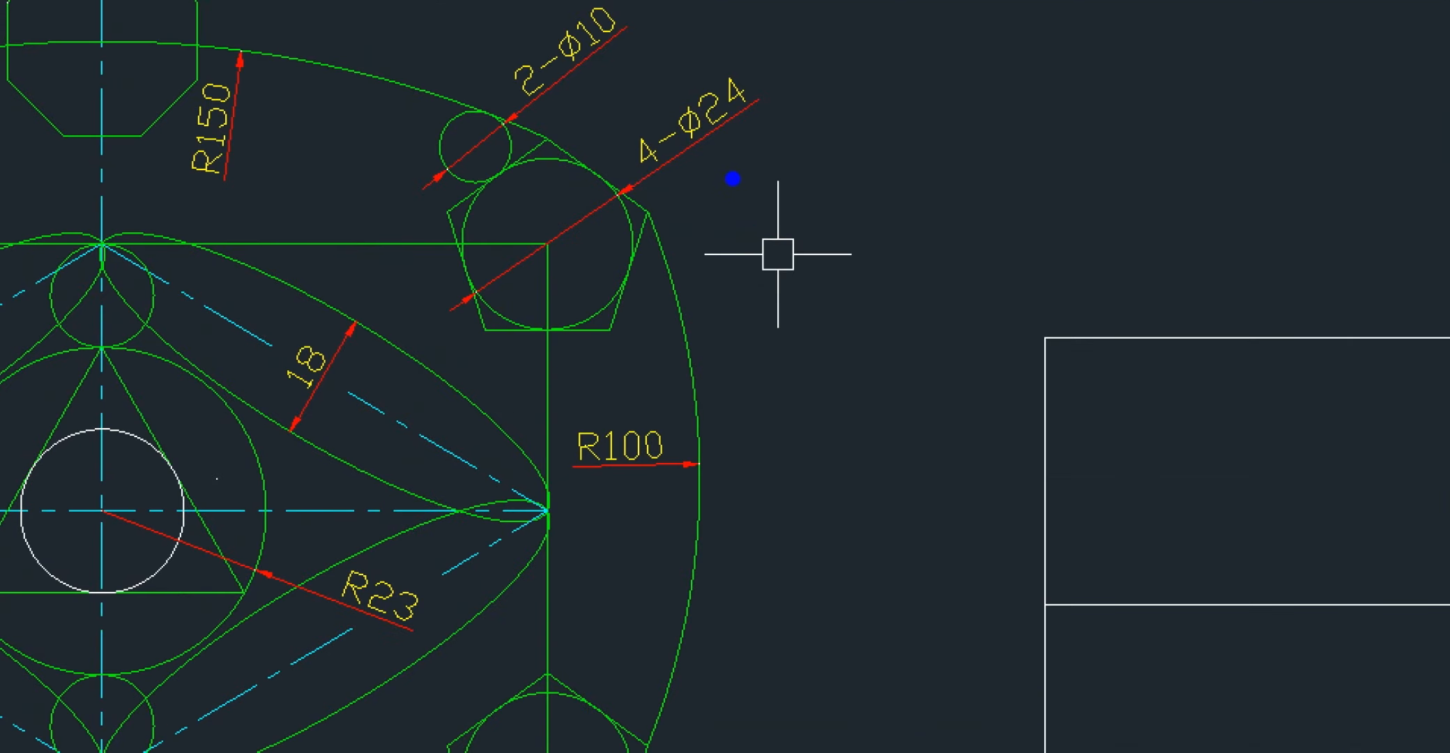
key(y)
mouse_move(732, 155)
mouse_down()
mouse_move(634, 183)
mouse_move(756, 29)
mouse_move(721, 171)
mouse_up()
key(Escape)
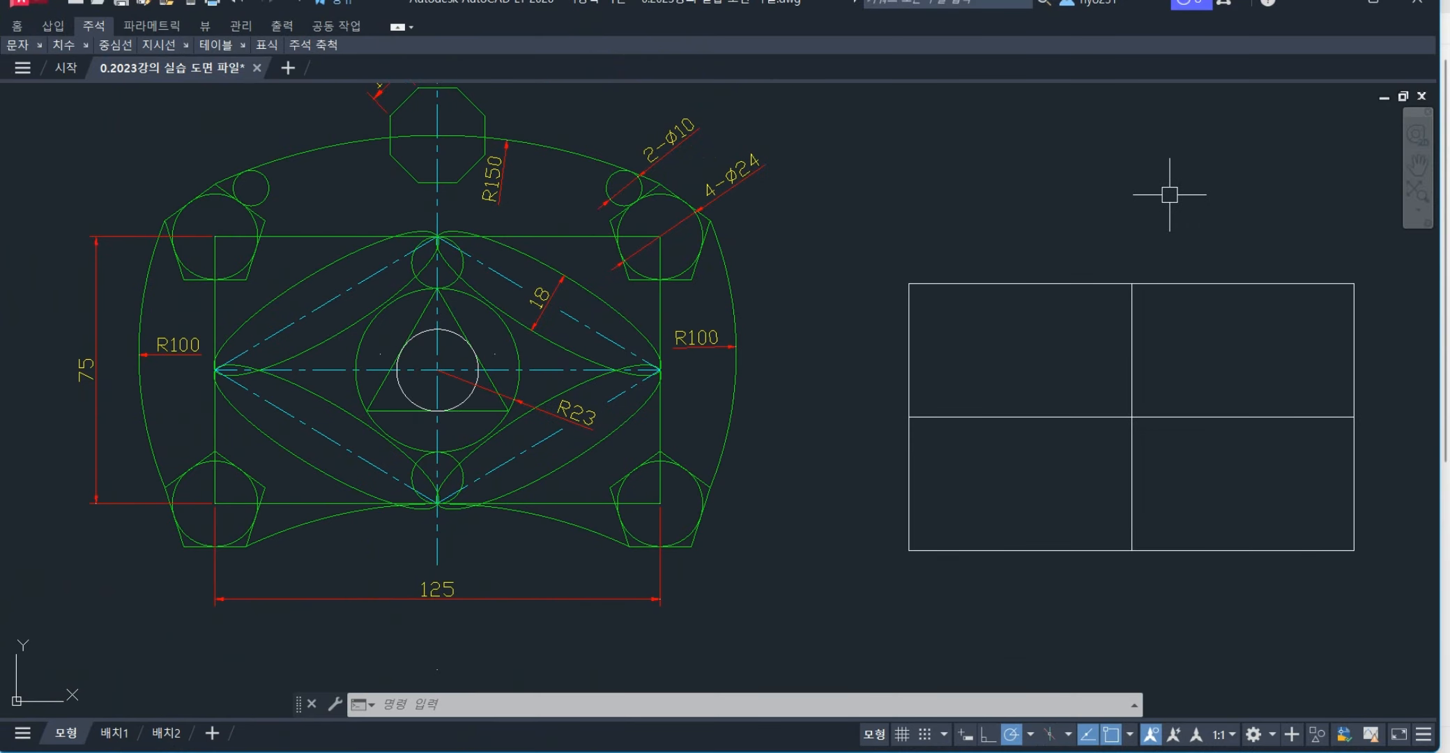
- Draw a circle with a radius of 12 centred on the new rectangle's upper-right corner
text(c)
key(Return)
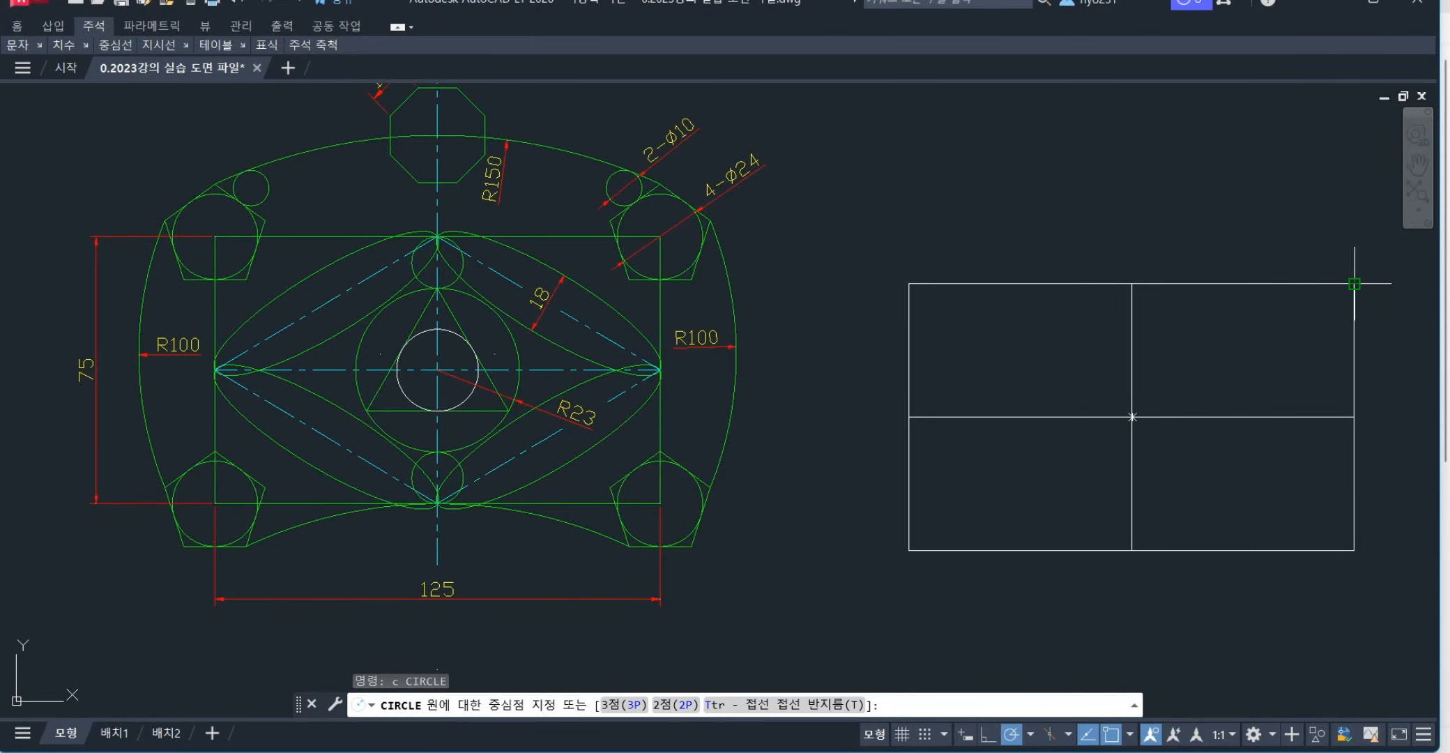
click(1354, 283)
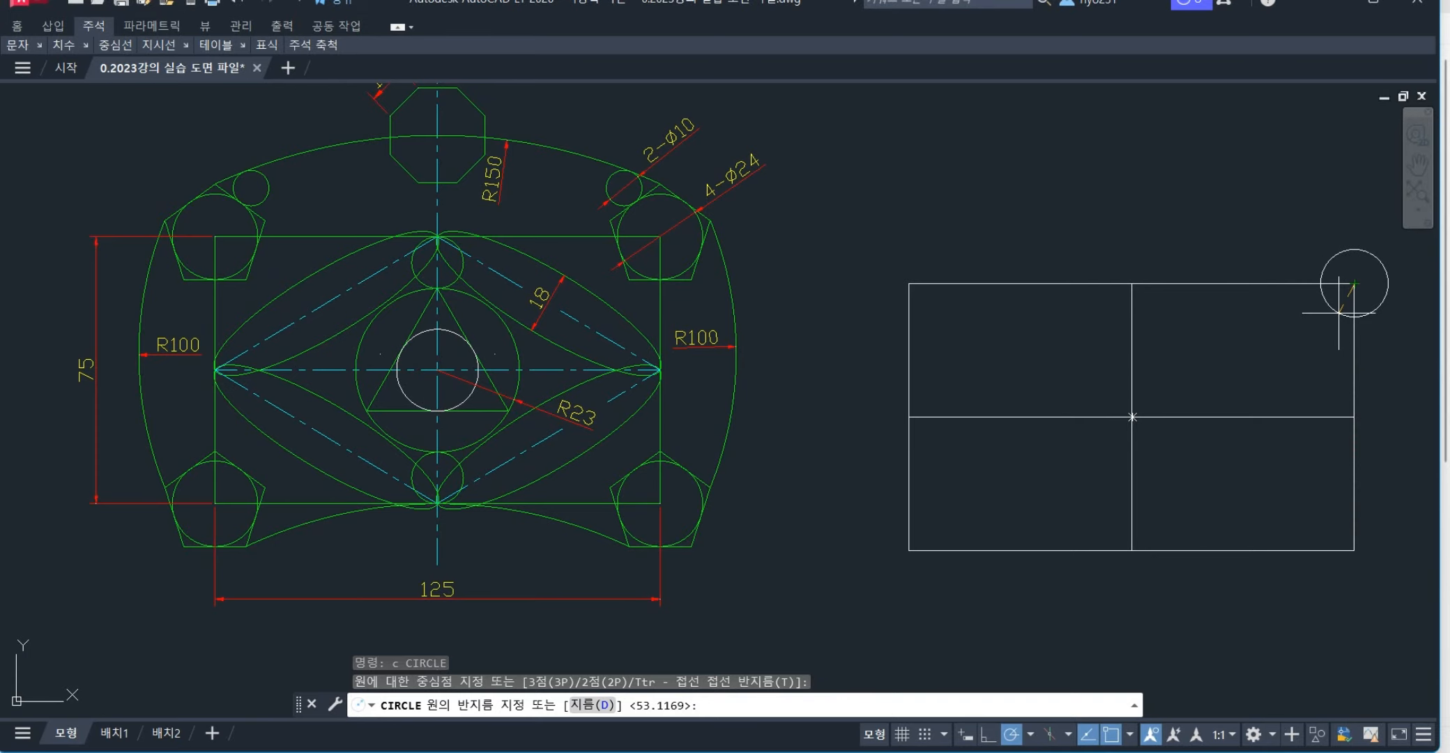
text(12)
key(Return)
mouse_move(1334, 307)
middle_down()
mouse_move(1248, 331)
mouse_move(1239, 347)
middle_up()
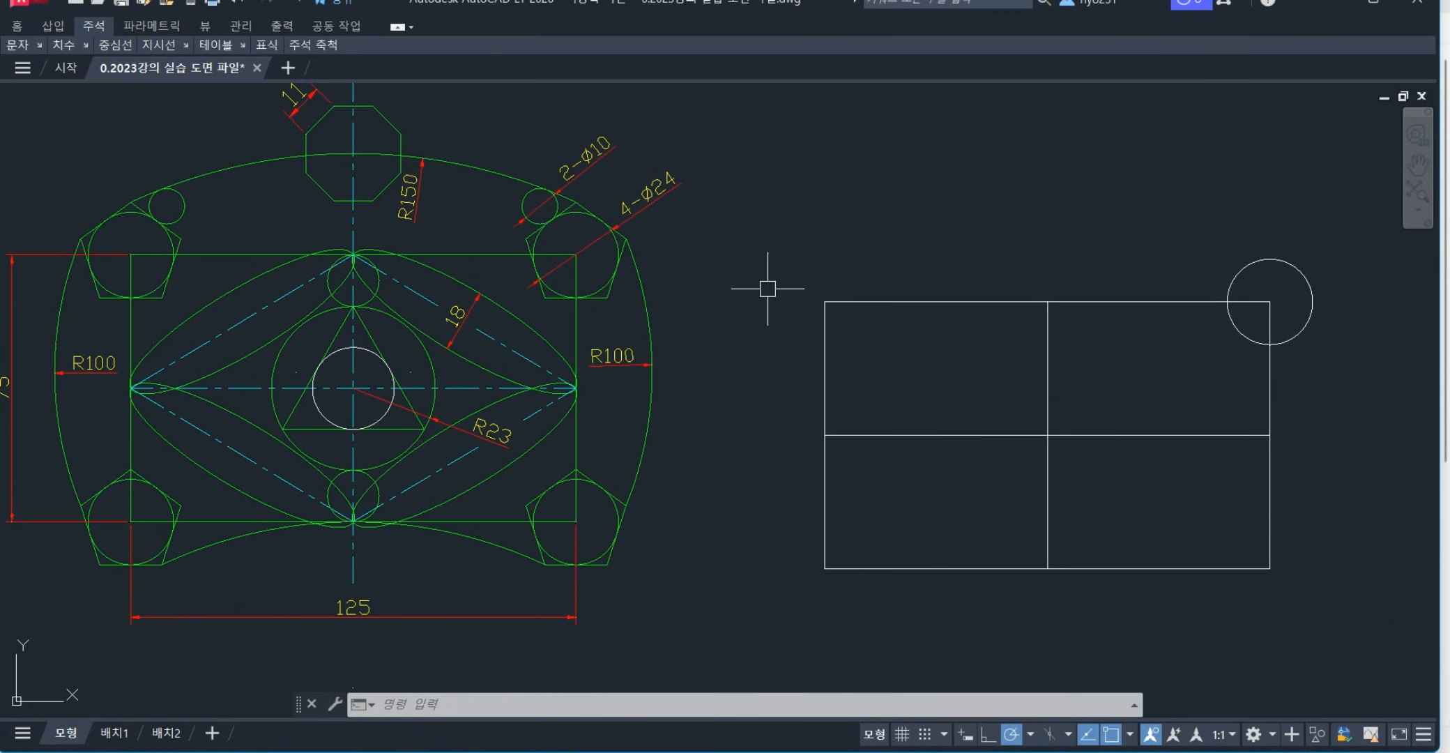
- Review the Polygon command name, its POL alias and the number-of-sides entry in section 40 of the Hangul notes
key(alt+Tab)
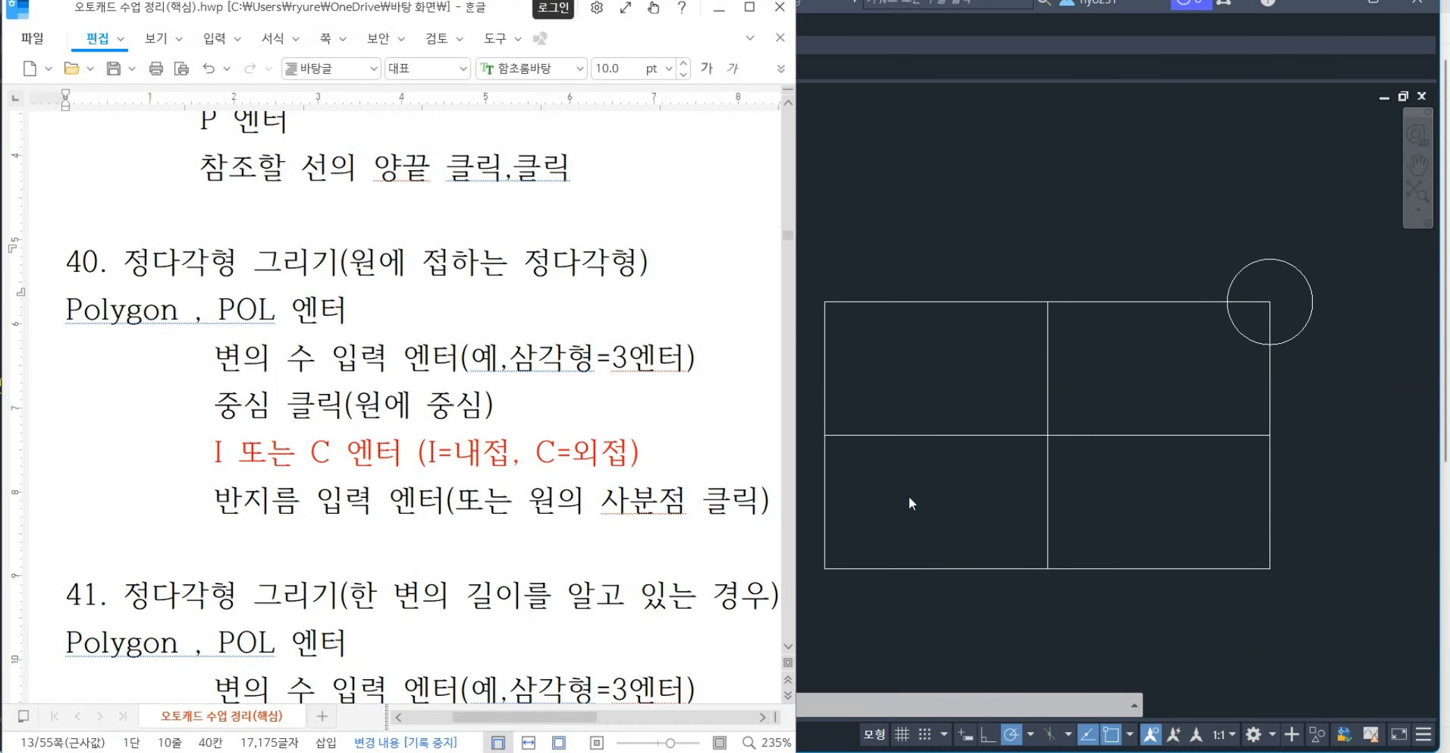
key(alt+Tab)
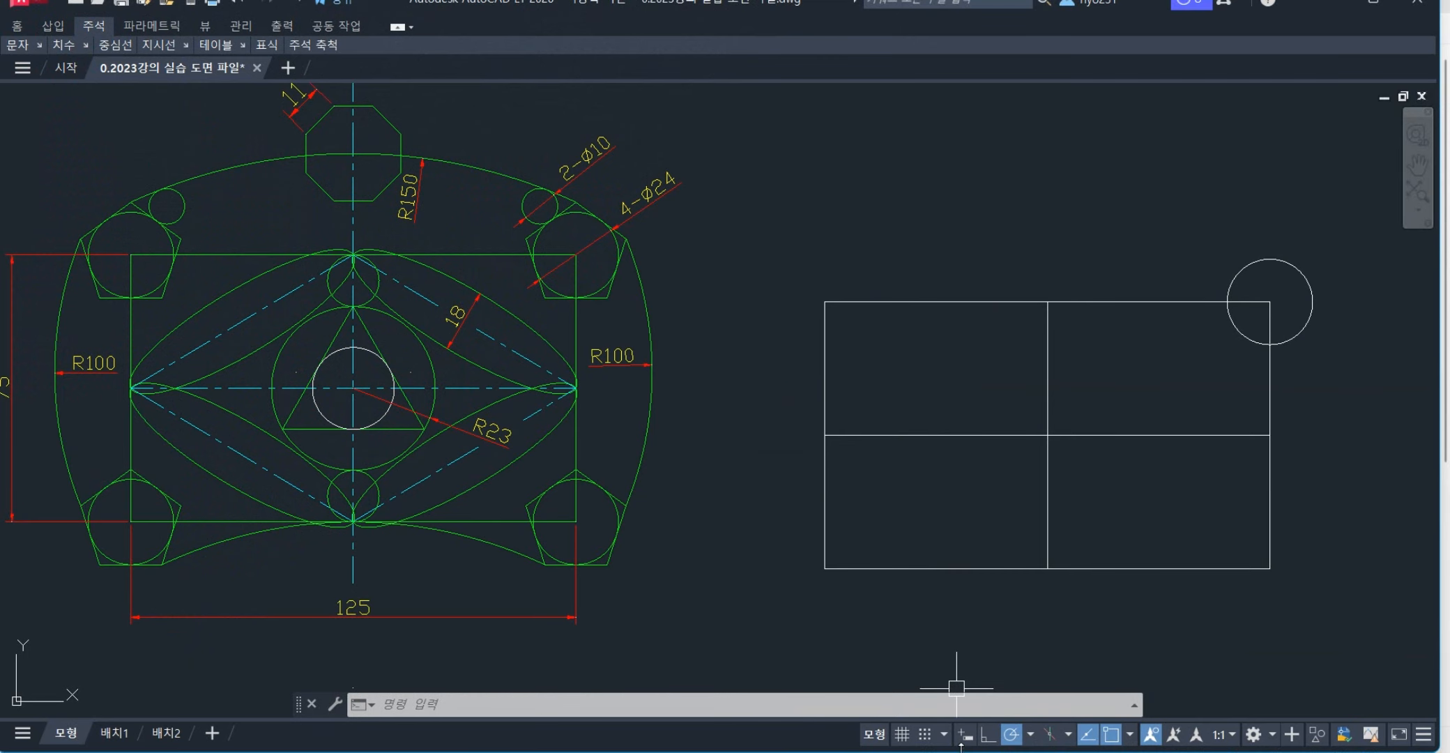
key(alt+Tab)
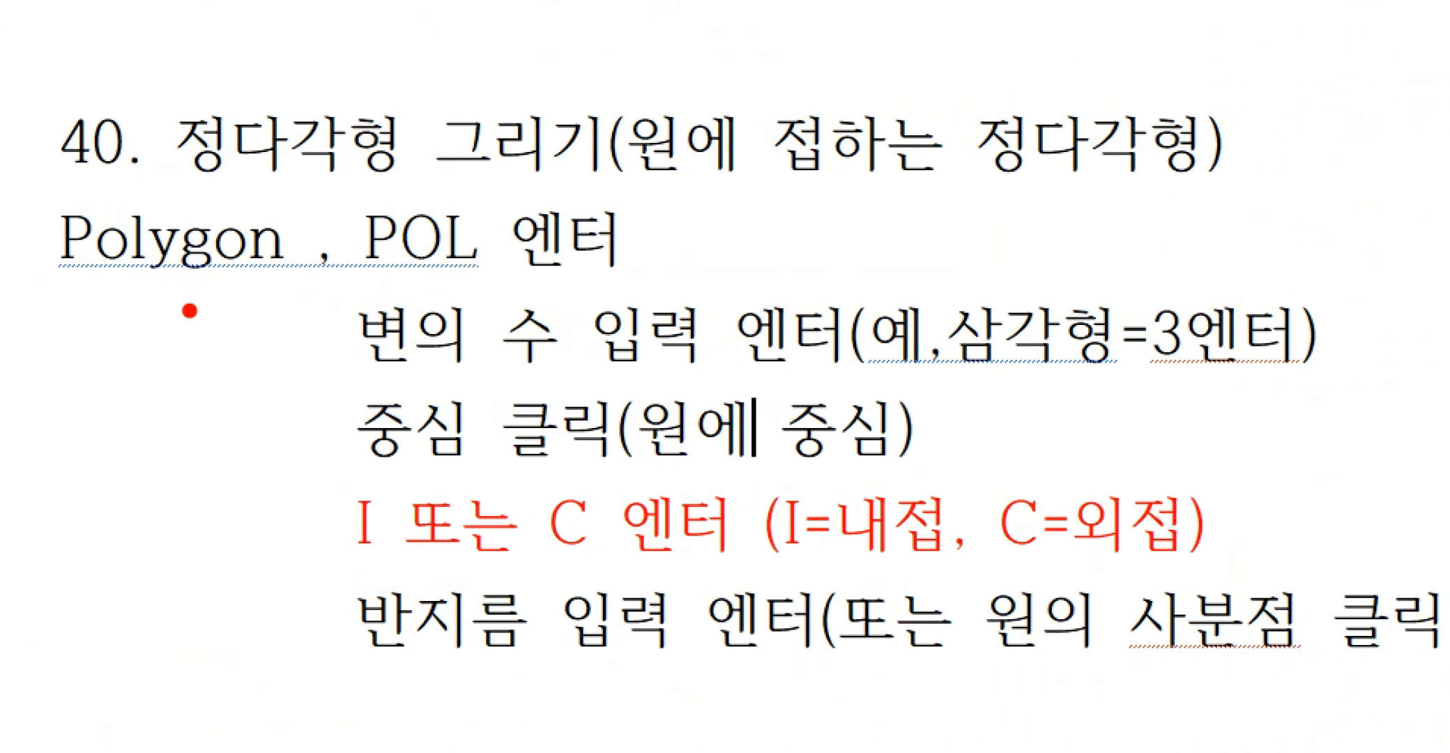
drag(62, 289, 478, 278)
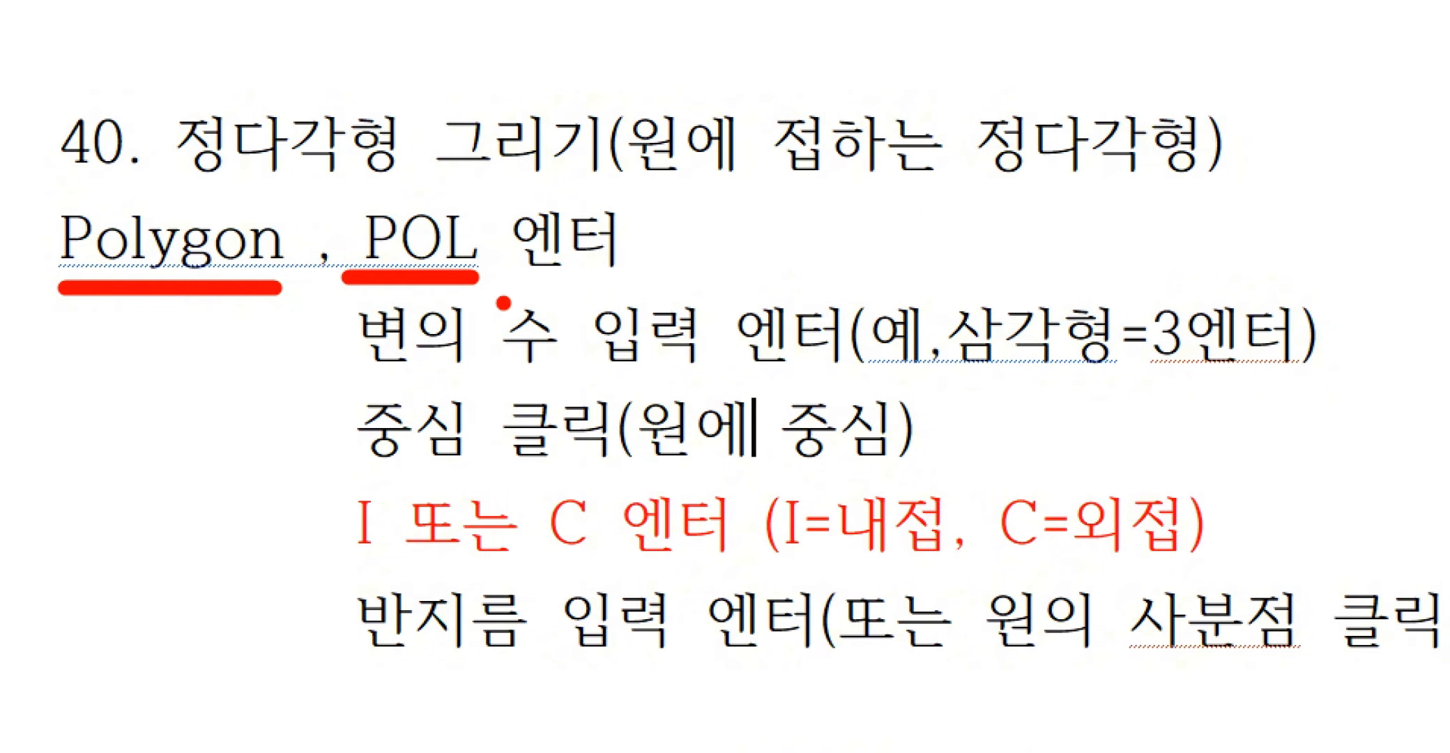
drag(378, 375, 583, 375)
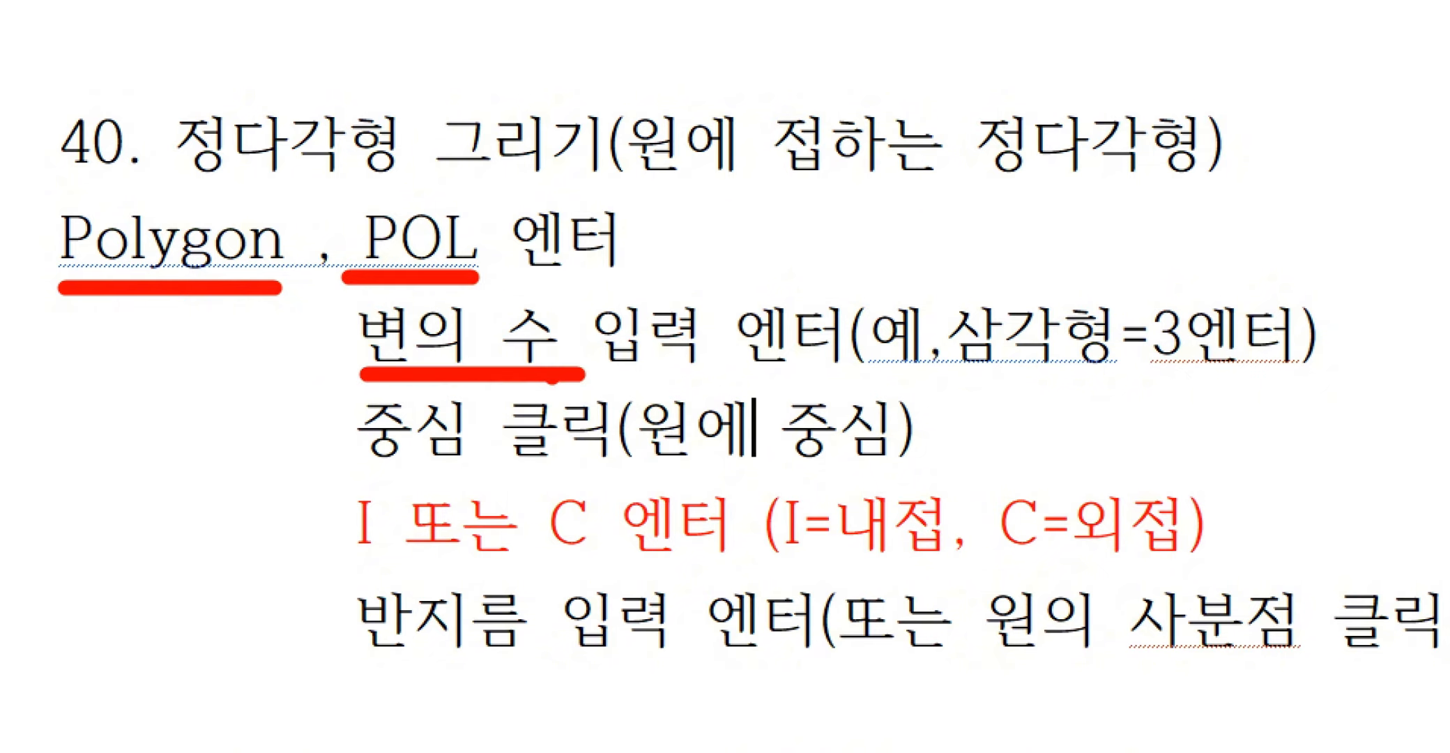
mouse_move(496, 298)
mouse_down()
mouse_move(522, 342)
mouse_move(483, 315)
mouse_move(556, 312)
mouse_up()
drag(943, 385, 1089, 387)
drag(1138, 384, 1297, 391)
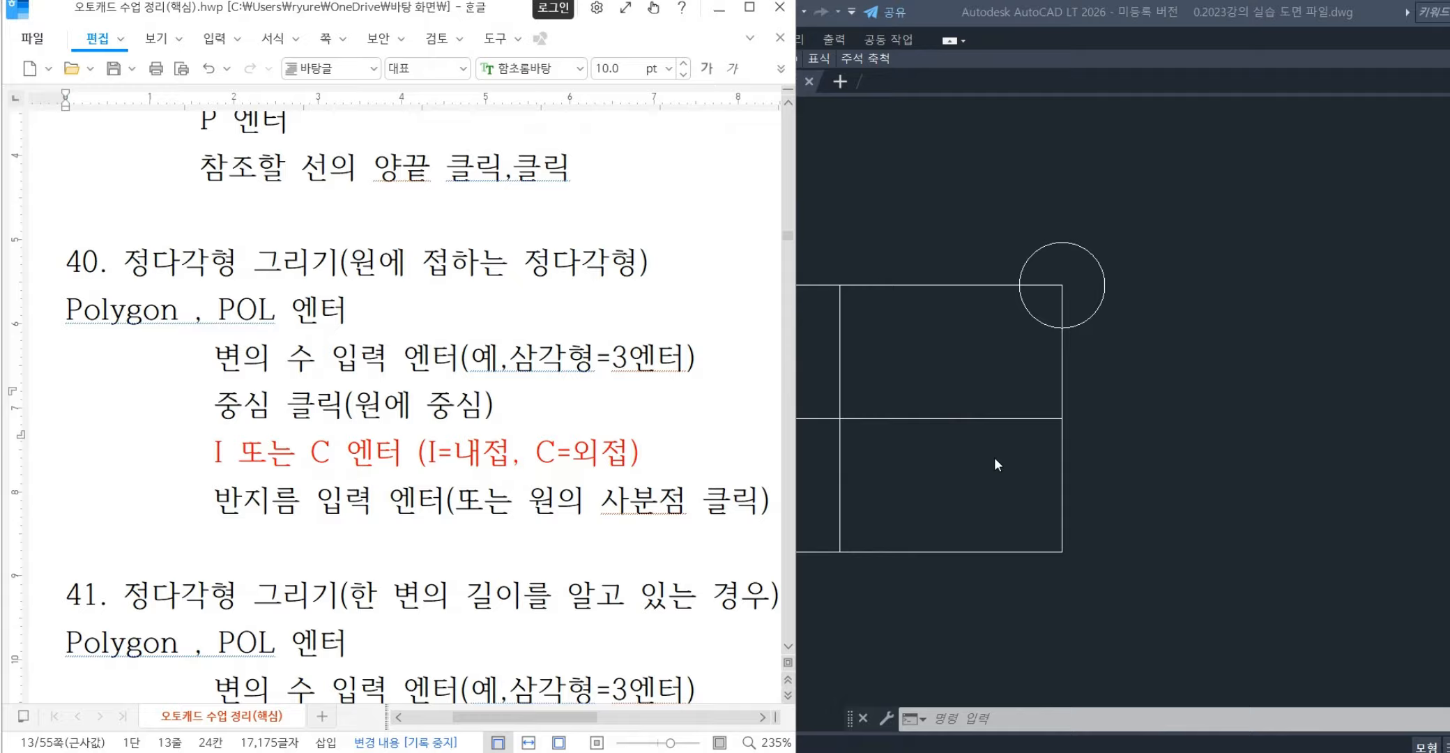
- Return to AutoCAD and begin a five-sided polygon centred on the circle at the rectangle's upper-right corner
click(1199, 425)
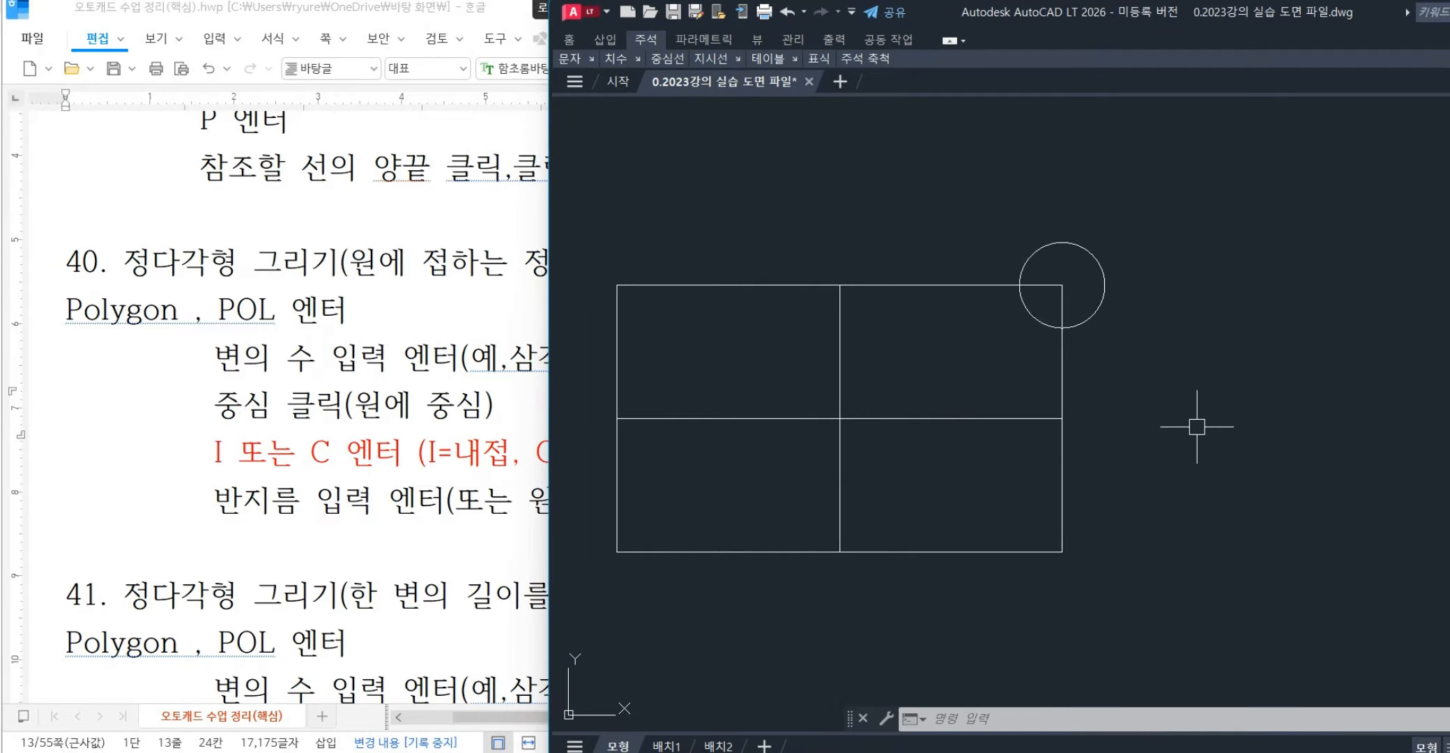
text(po)
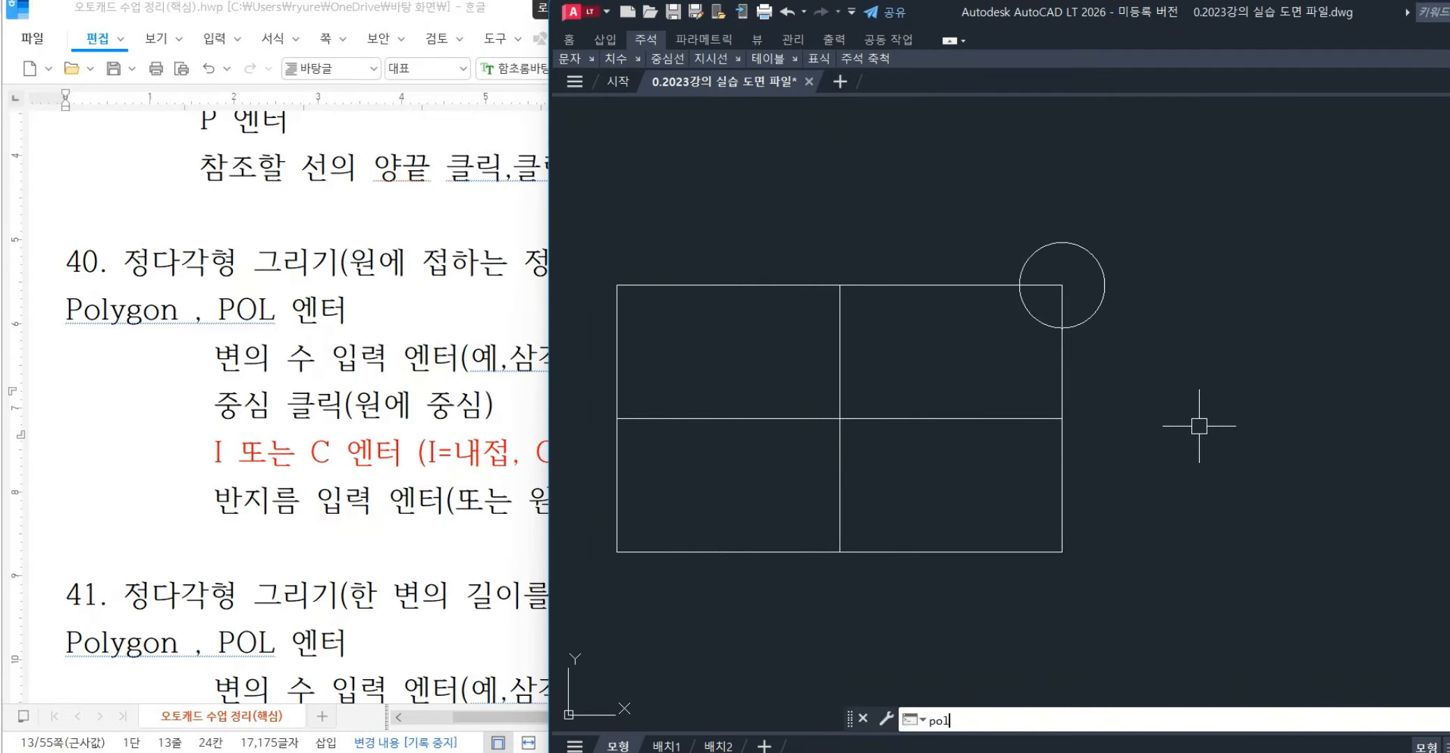
text(l)
key(Return)
text(5)
key(Return)
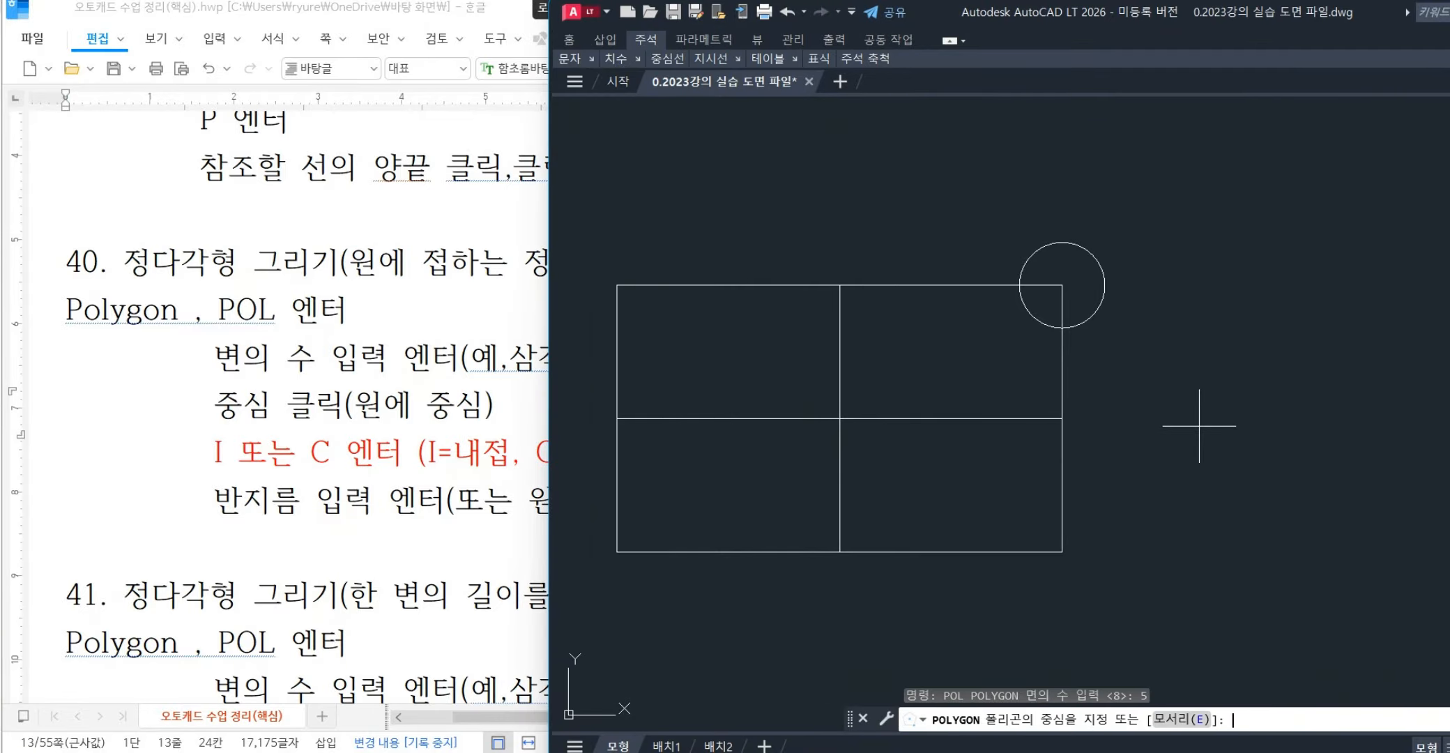
click(1062, 284)
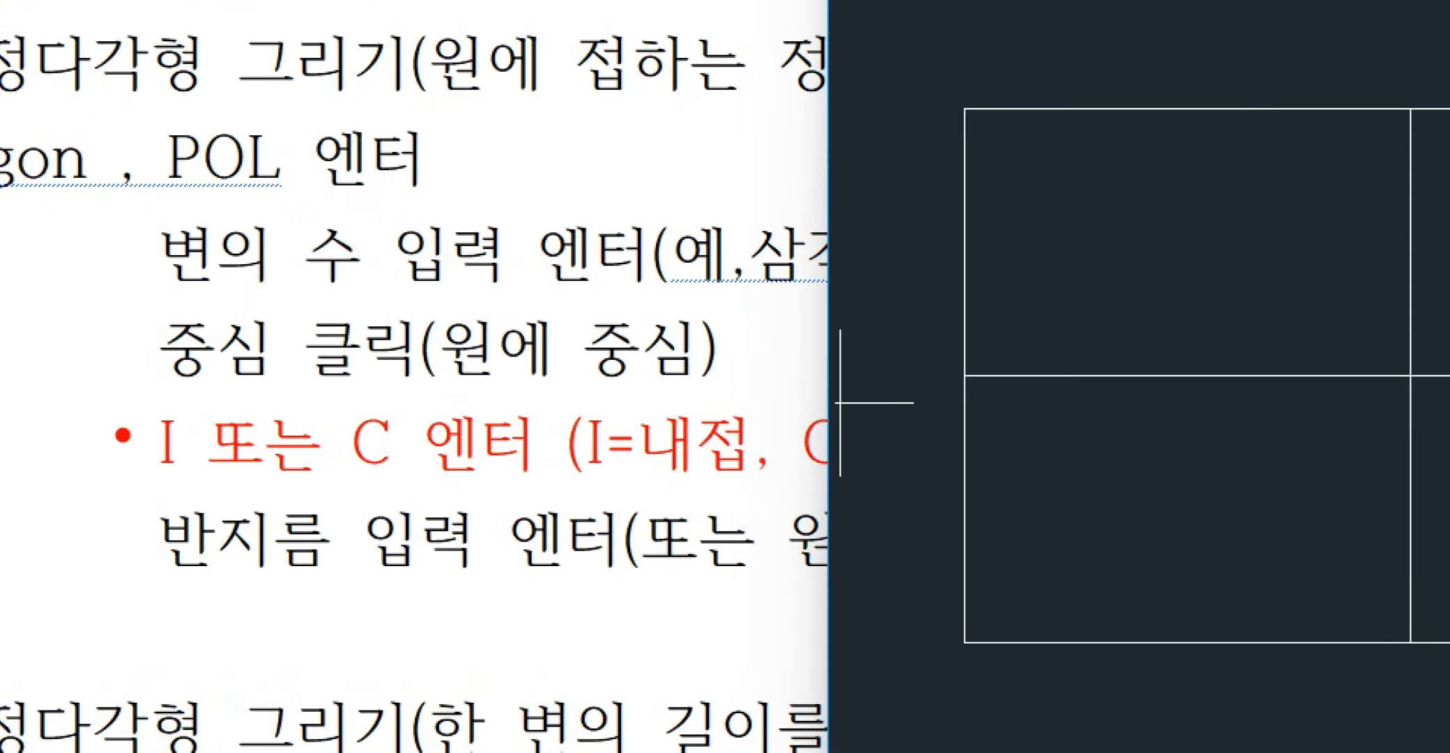
- Review the Hangul notes on specifying the polygon's centre and choosing between the inscribed (I) and circumscribed (C) options
drag(163, 385, 414, 381)
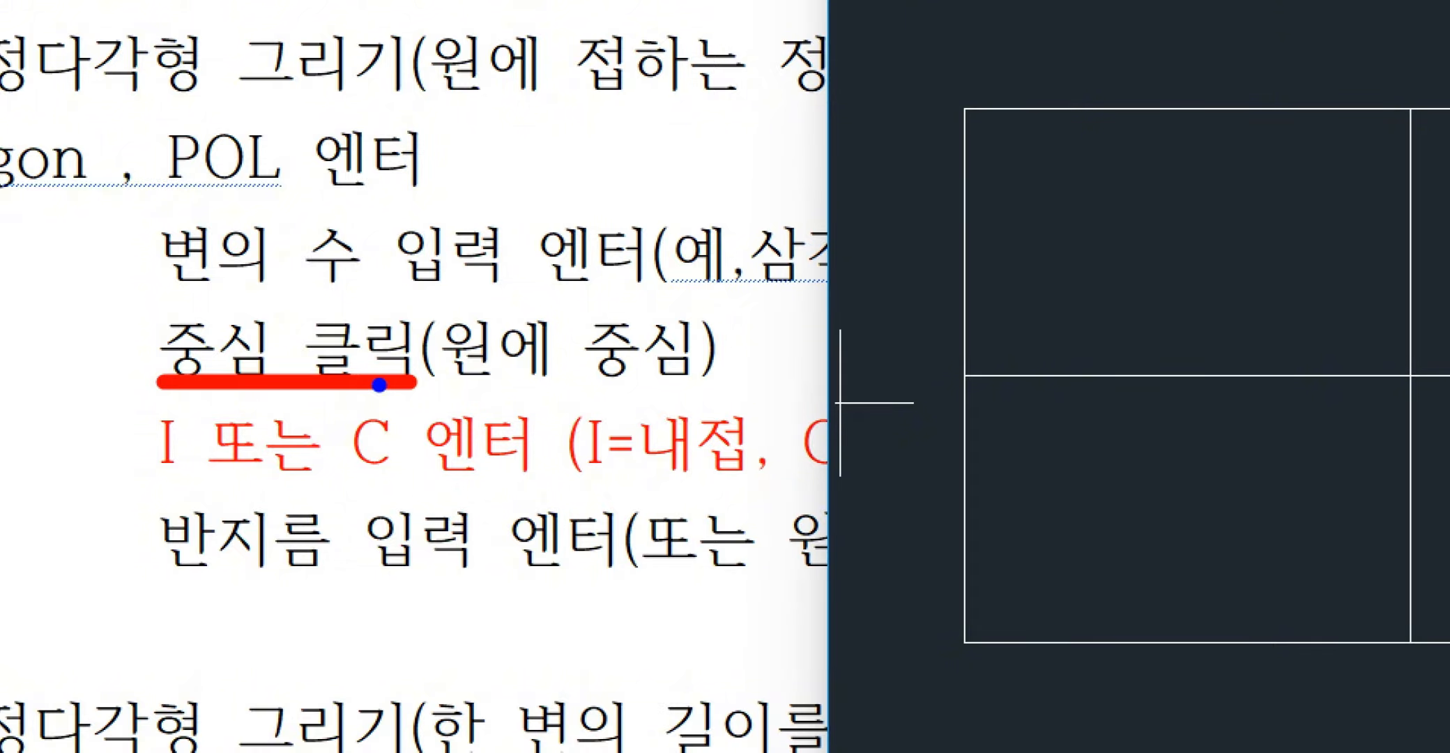
drag(139, 475, 217, 475)
drag(312, 479, 427, 478)
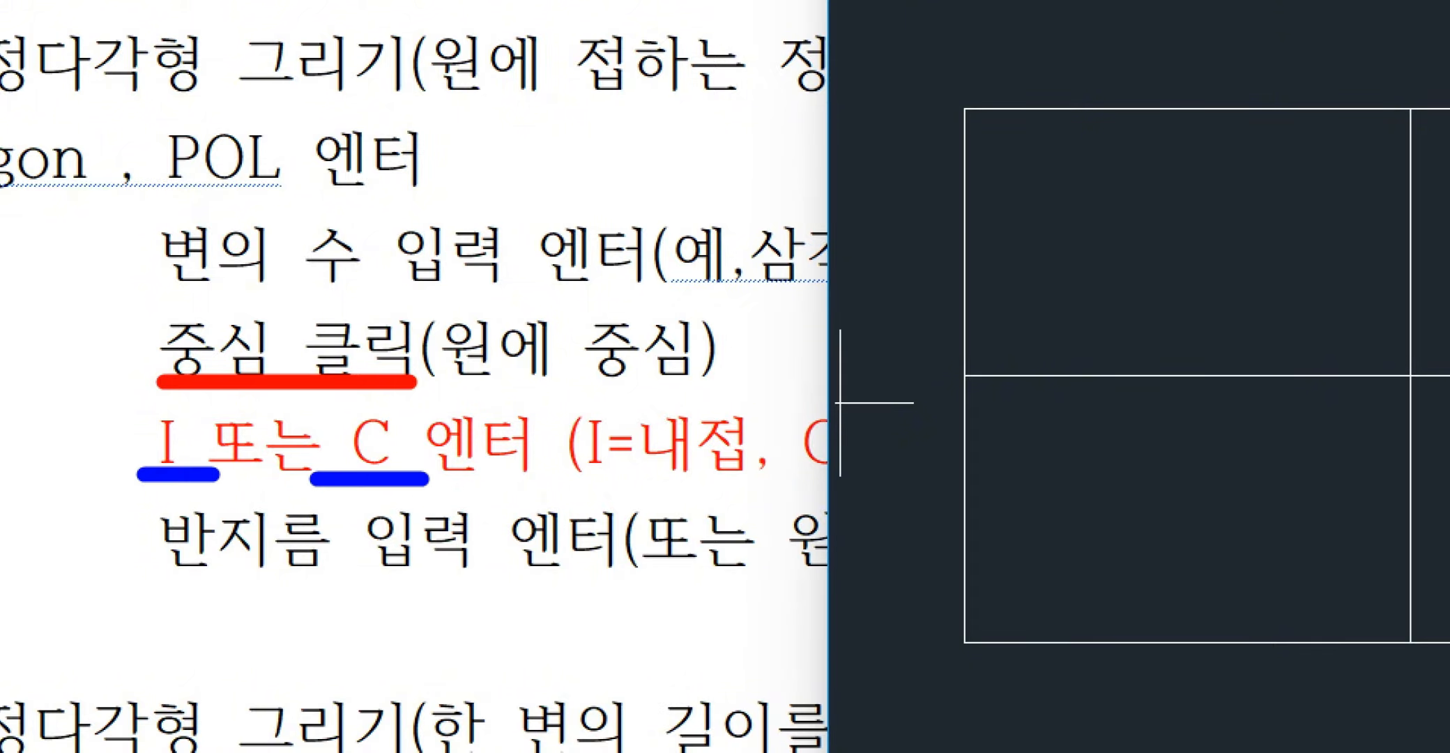
ctrl+drag(113, 399, 198, 481)
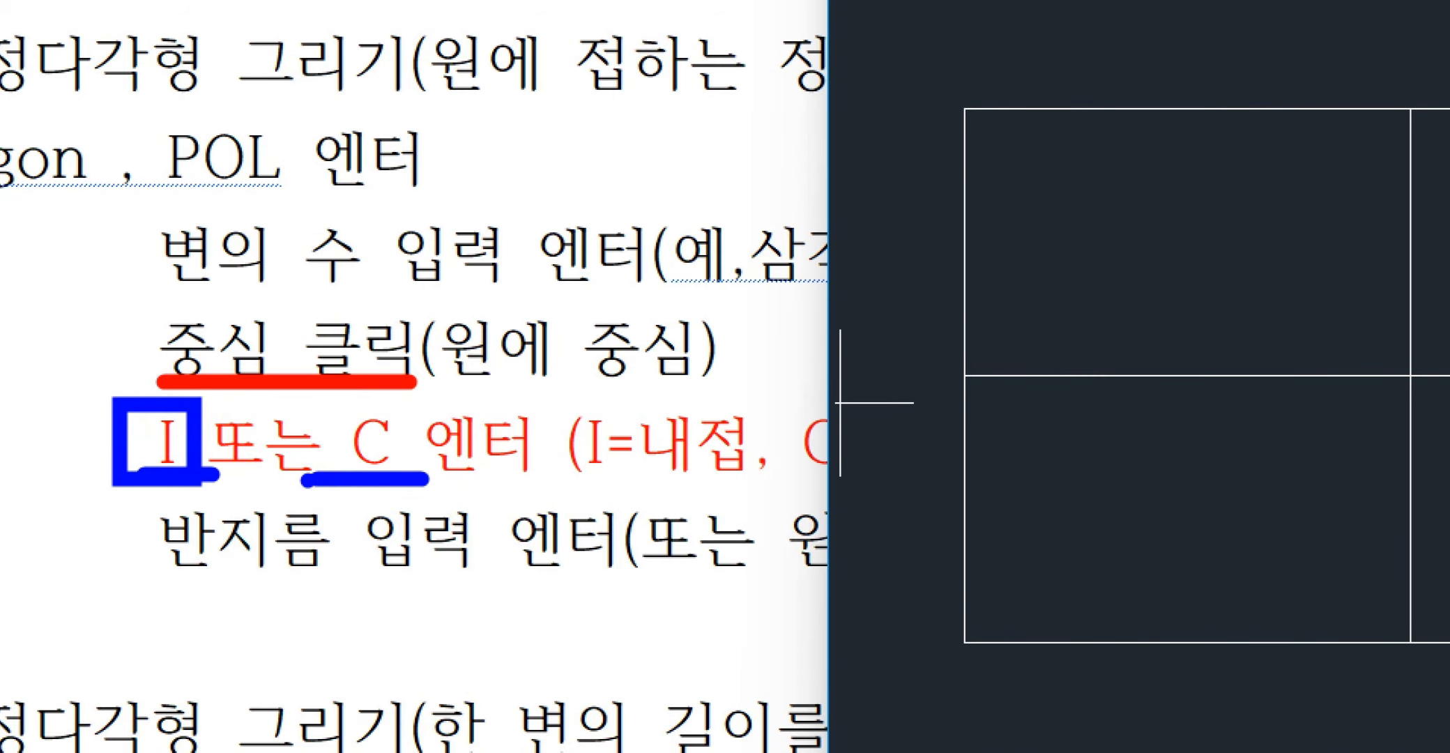
mouse_move(557, 389)
ctrl+mouse_down()
mouse_move(697, 483)
mouse_move(748, 497)
ctrl+mouse_up()
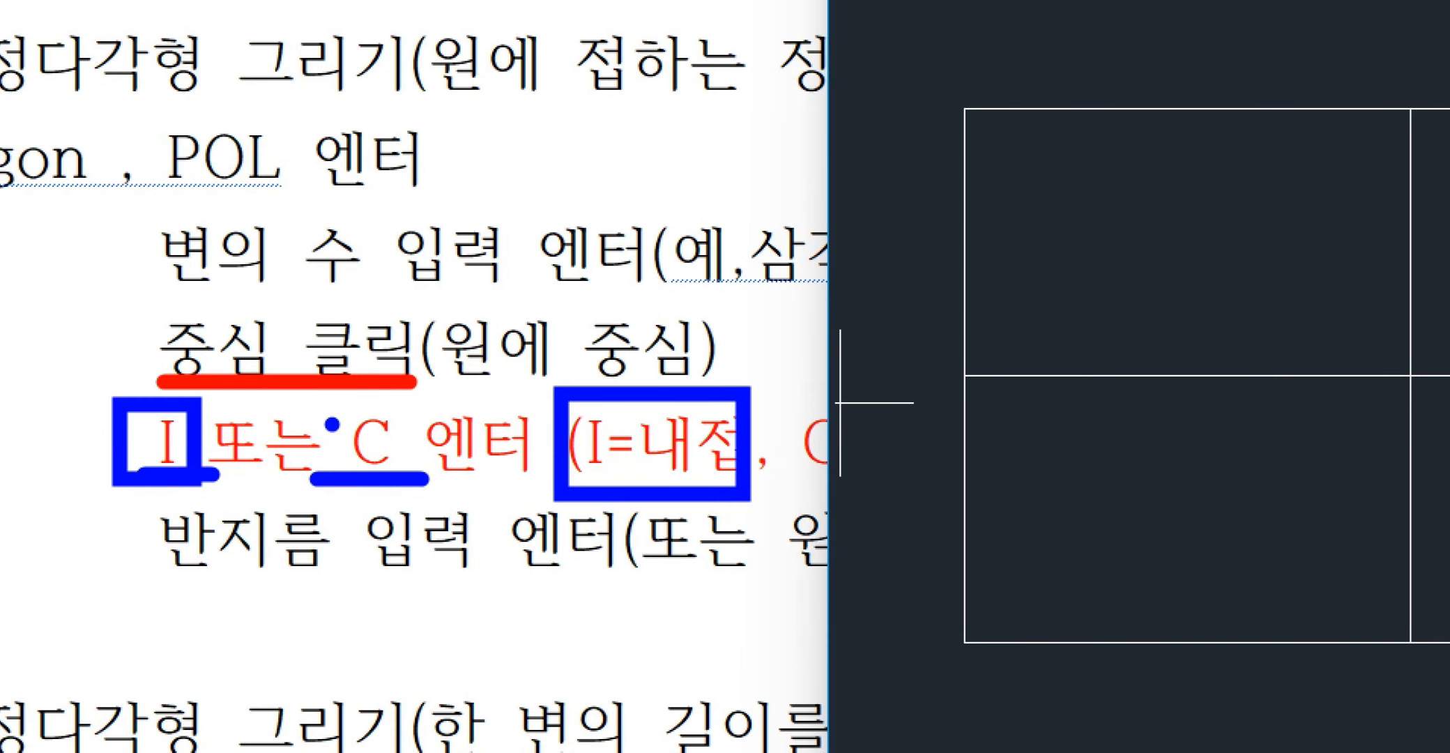
ctrl+drag(315, 395, 443, 488)
key(Escape)
click(348, 461)
key(ctrl+1)
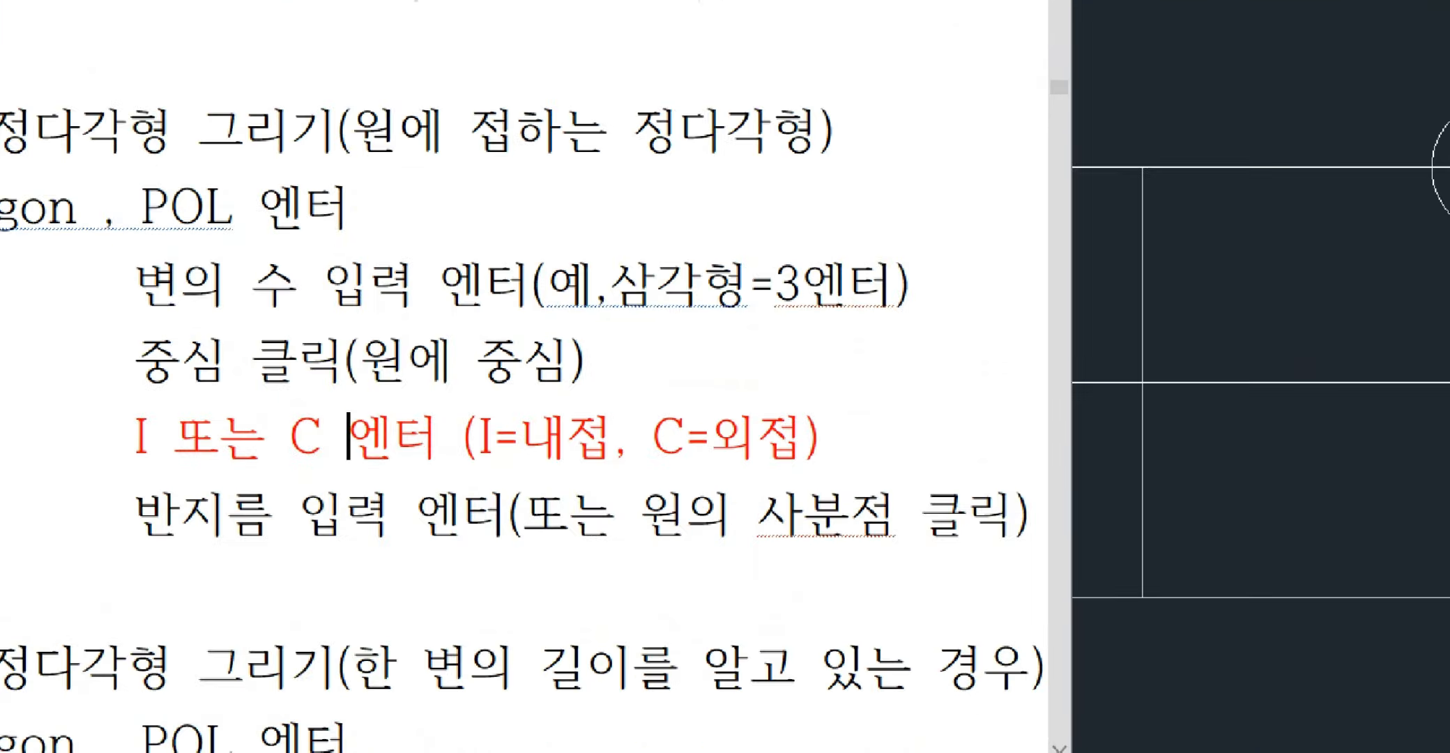
click(341, 477)
shift+drag(708, 482, 906, 482)
key(Escape)
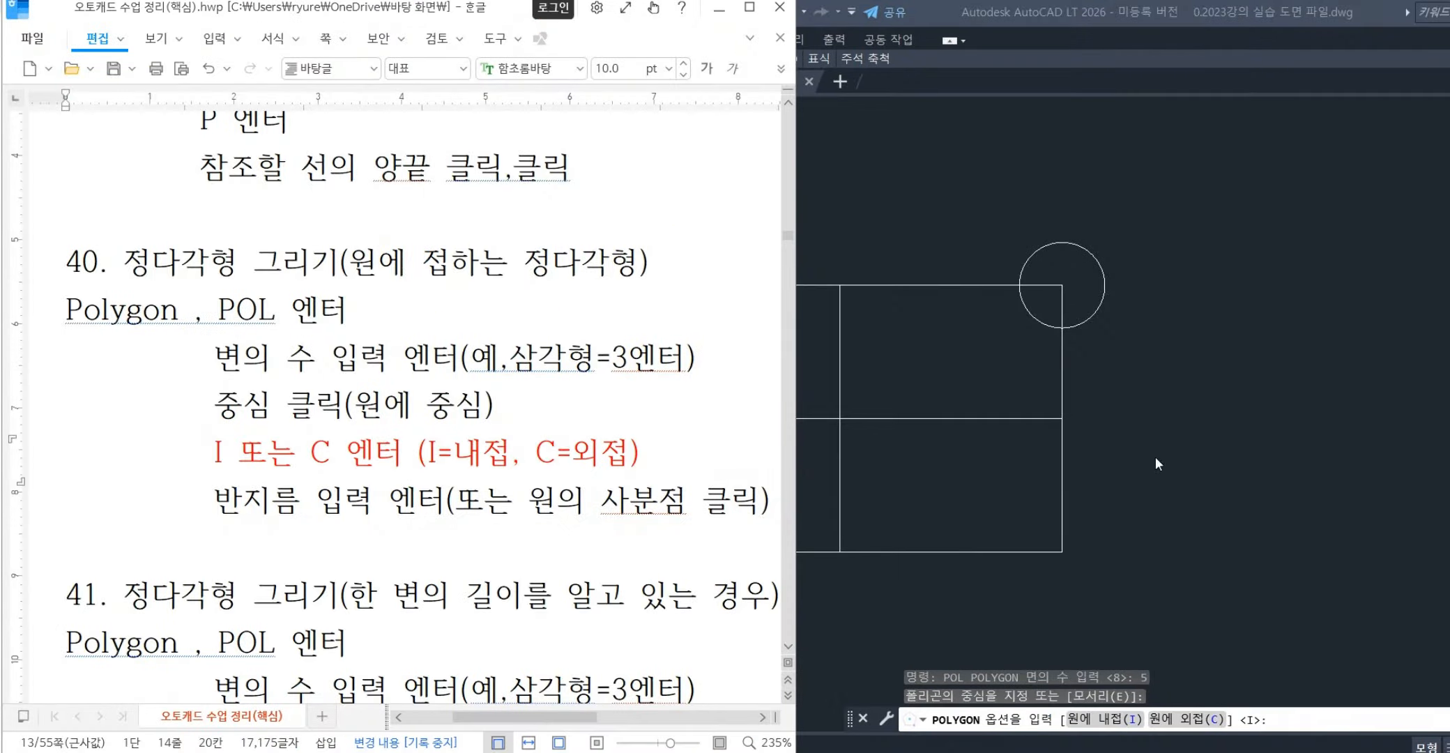
key(ctrl+1)
mouse_move(919, 146)
mouse_down()
mouse_move(806, 239)
mouse_move(861, 339)
mouse_move(979, 345)
mouse_move(1049, 282)
mouse_move(953, 148)
mouse_up()
key(Escape)
- Complete the pentagon in AutoCAD as circumscribed about the corner circle with a radius of 12
click(1275, 719)
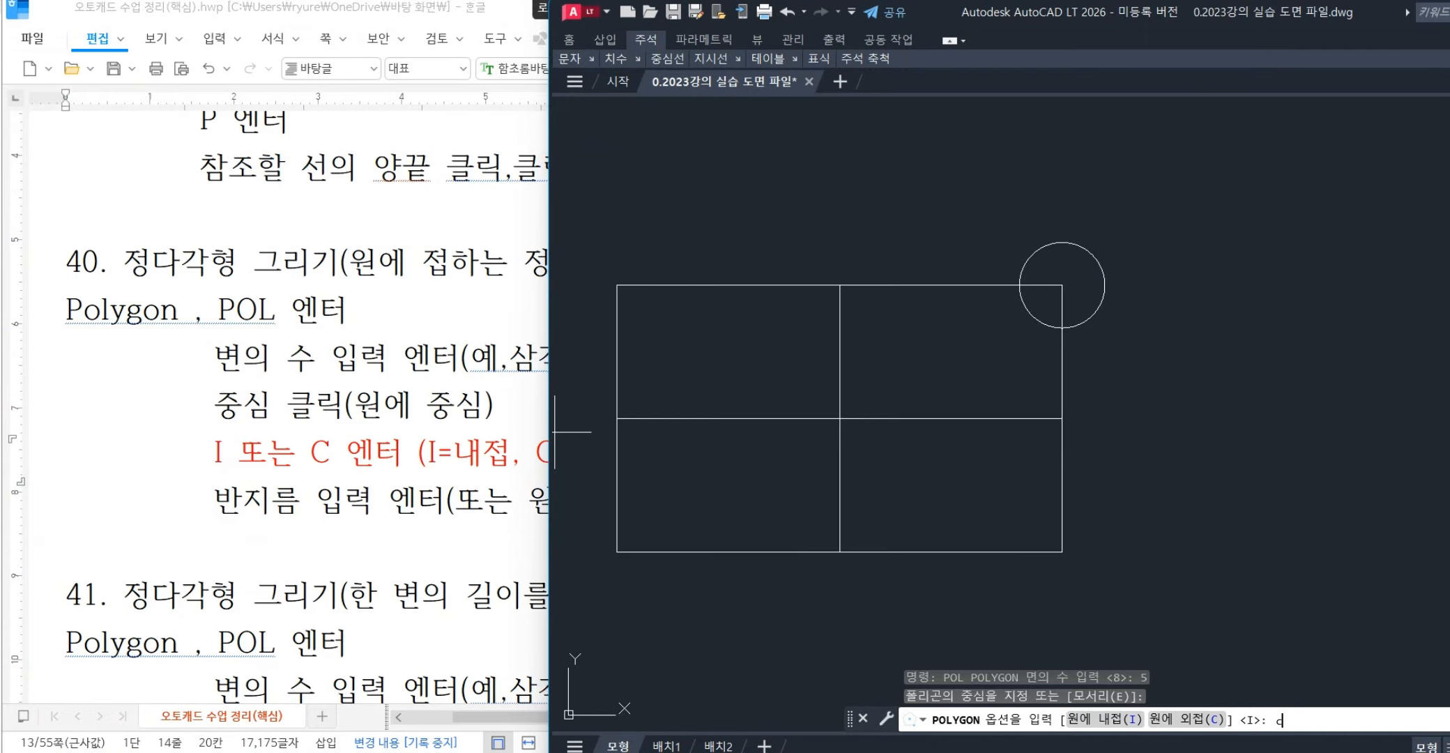
text(c)
key(Return)
click(299, 507)
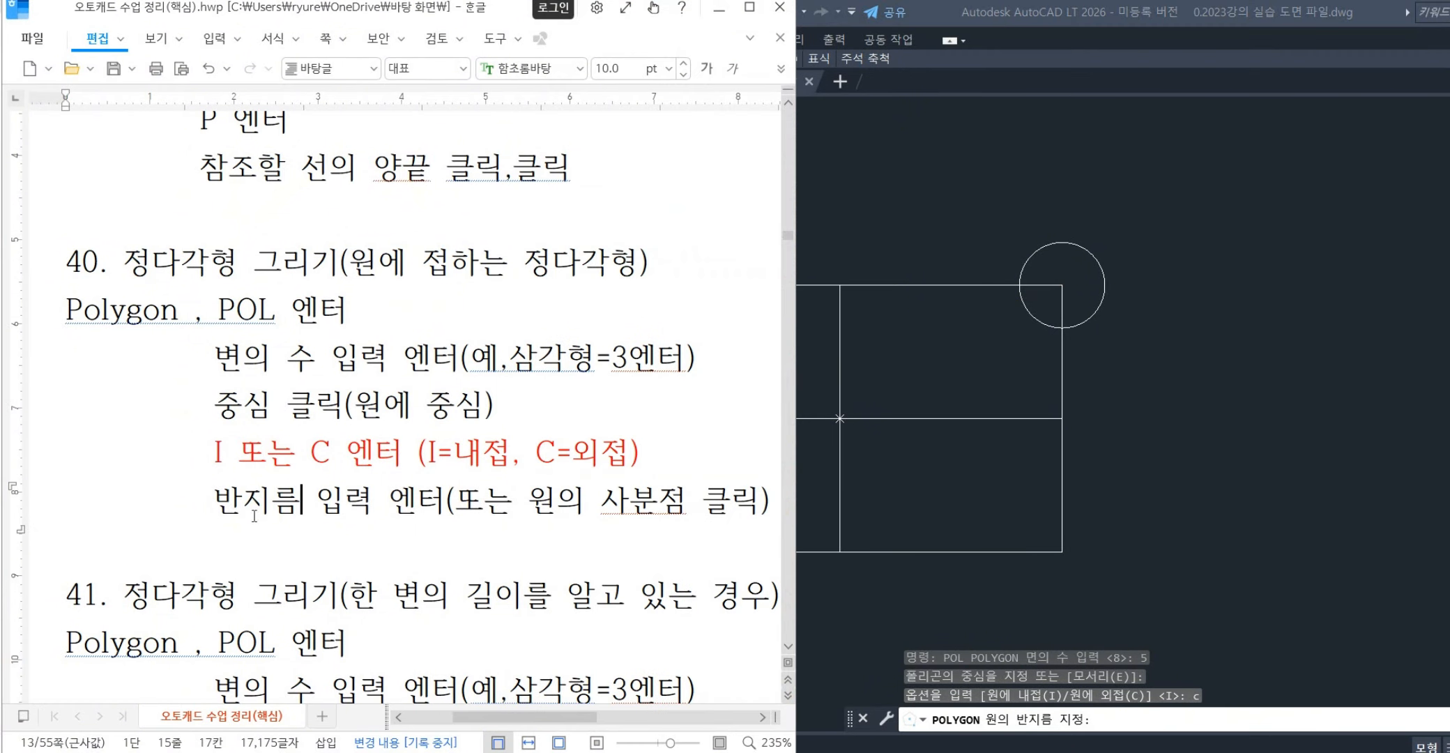
drag(229, 507, 372, 508)
click(1290, 407)
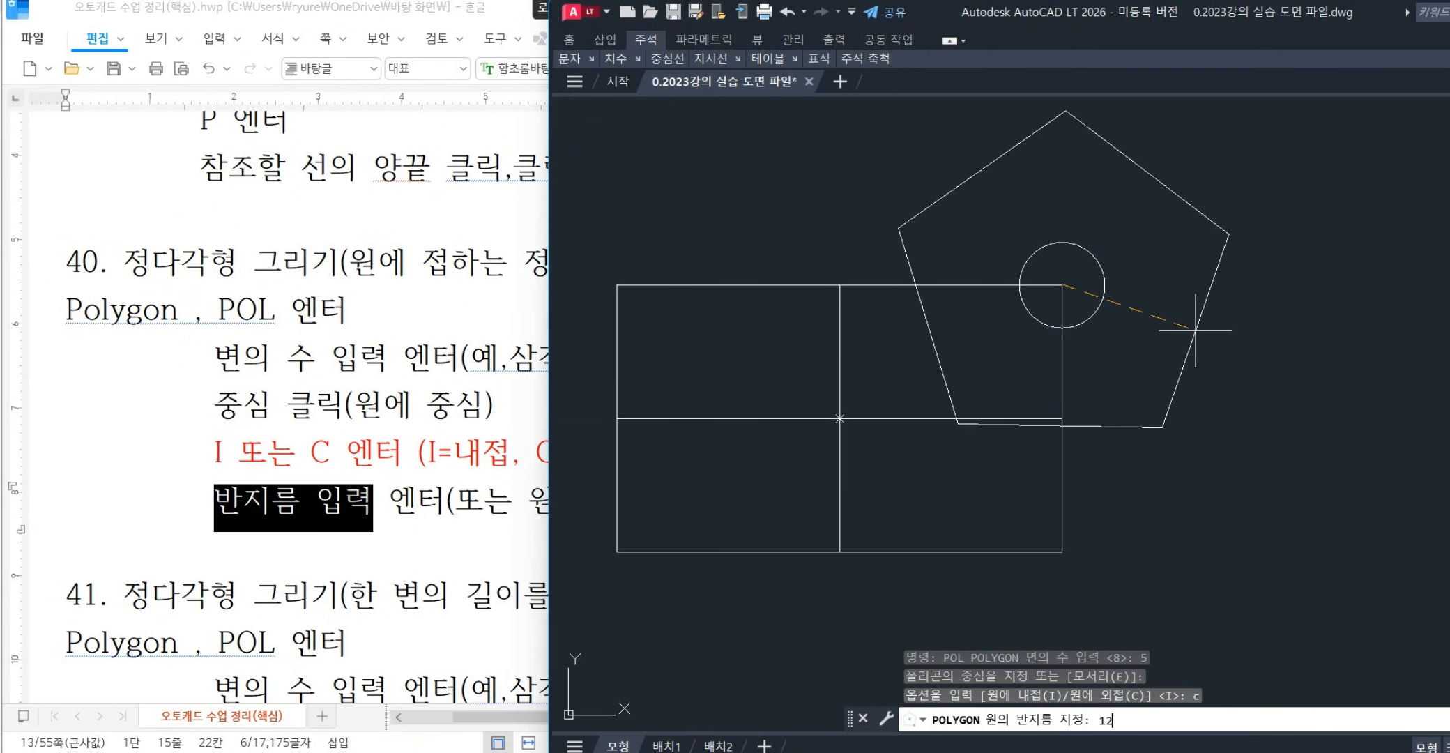
key(Return)
scroll(1080, 251, up, 4)
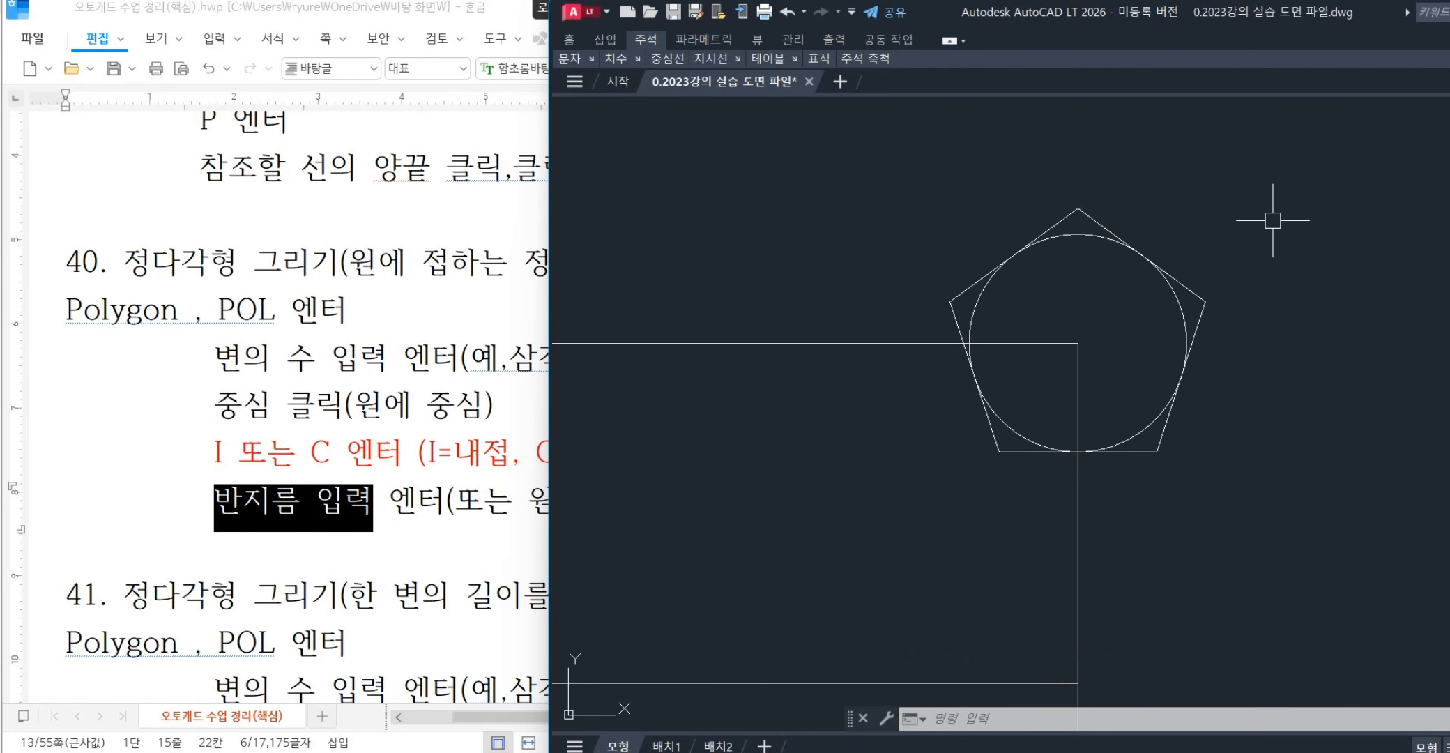
- Draw a second five-sided polygon at the same centre, inscribed in the corner circle with a radius of 12
key(Escape)
key(Escape)
text(po)
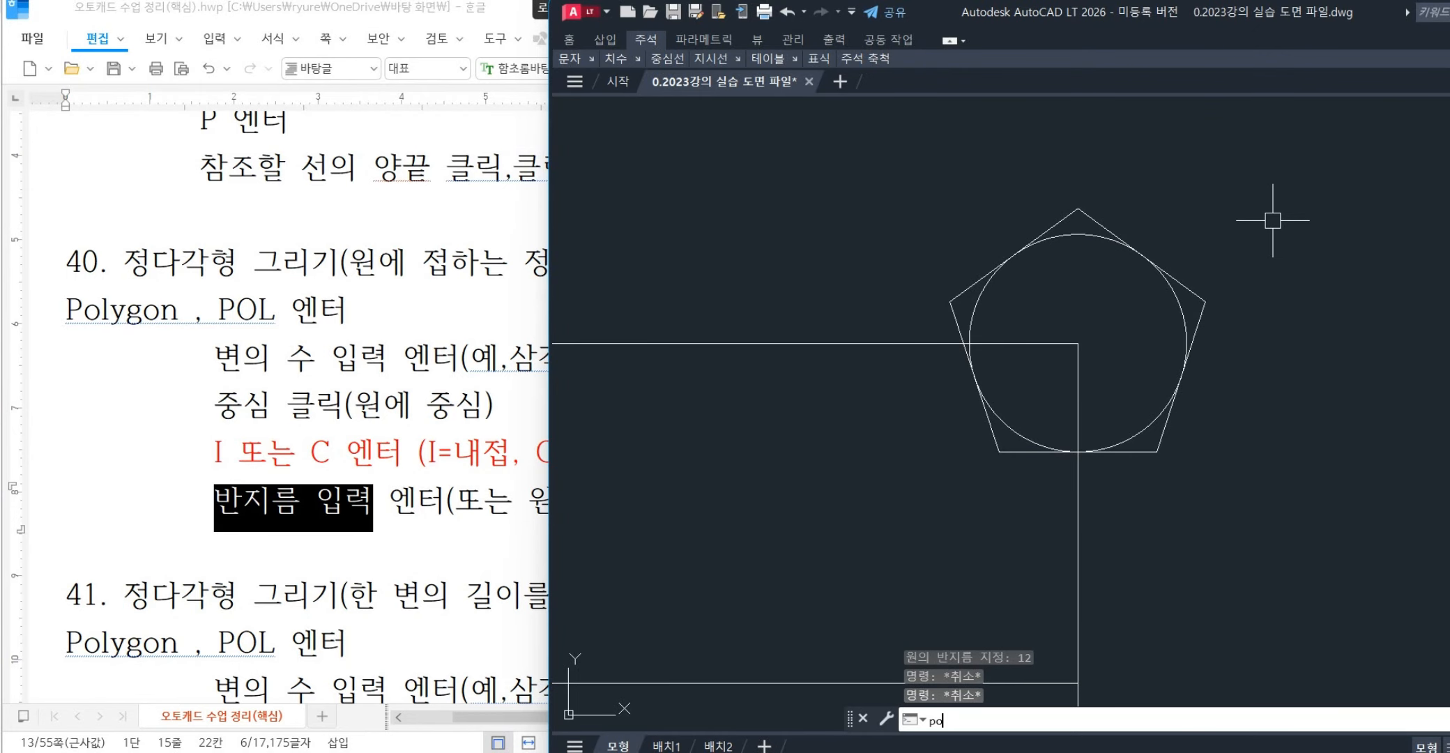
text(l)
key(Return)
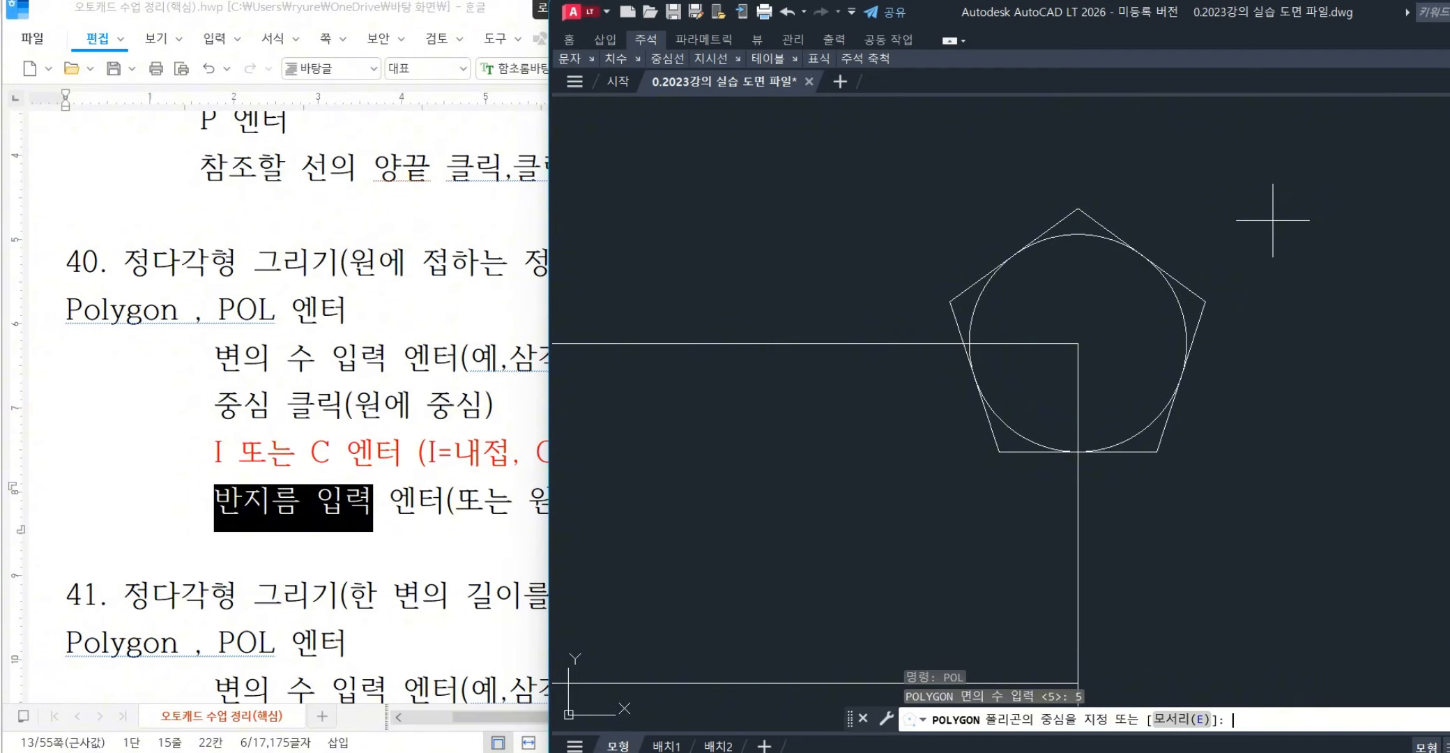
click(1078, 342)
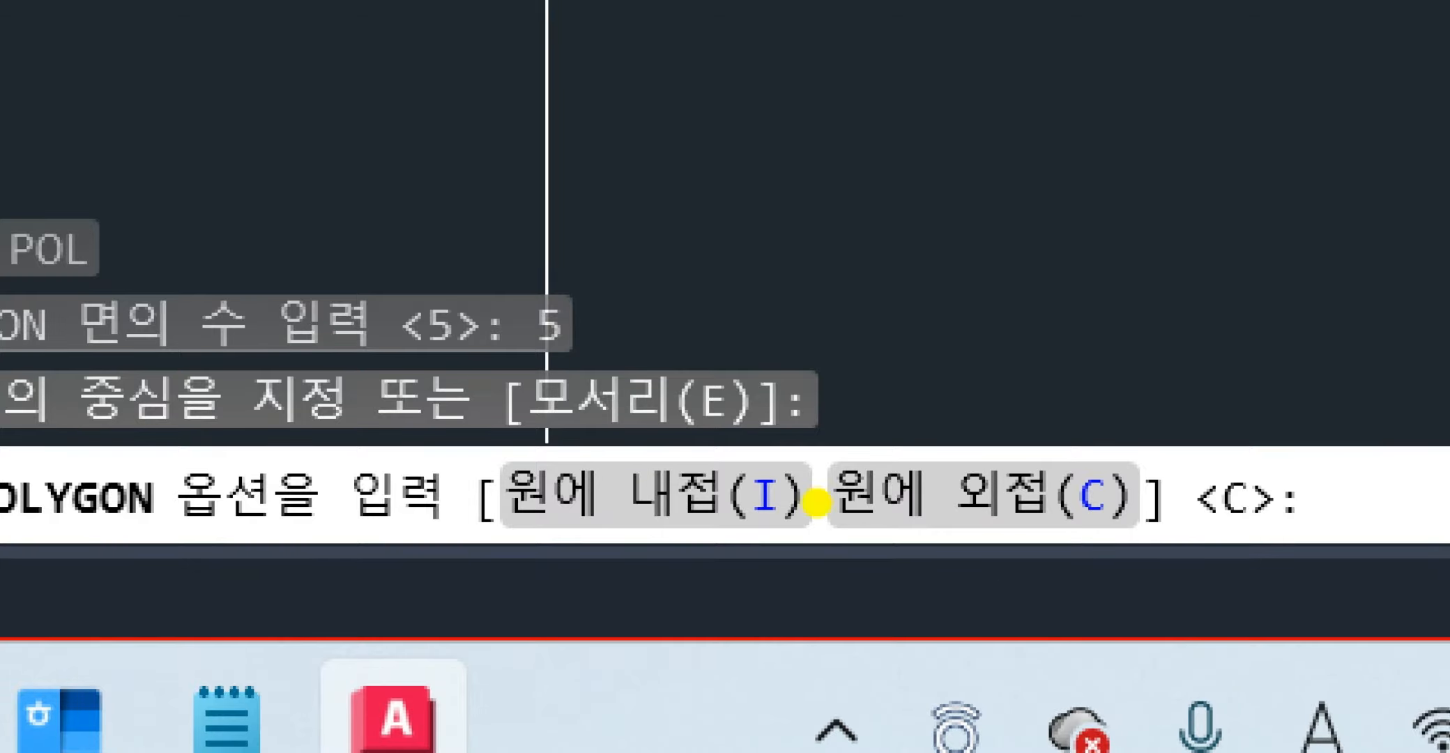
mouse_move(639, 418)
ctrl+mouse_down()
mouse_move(760, 449)
mouse_move(824, 558)
ctrl+mouse_up()
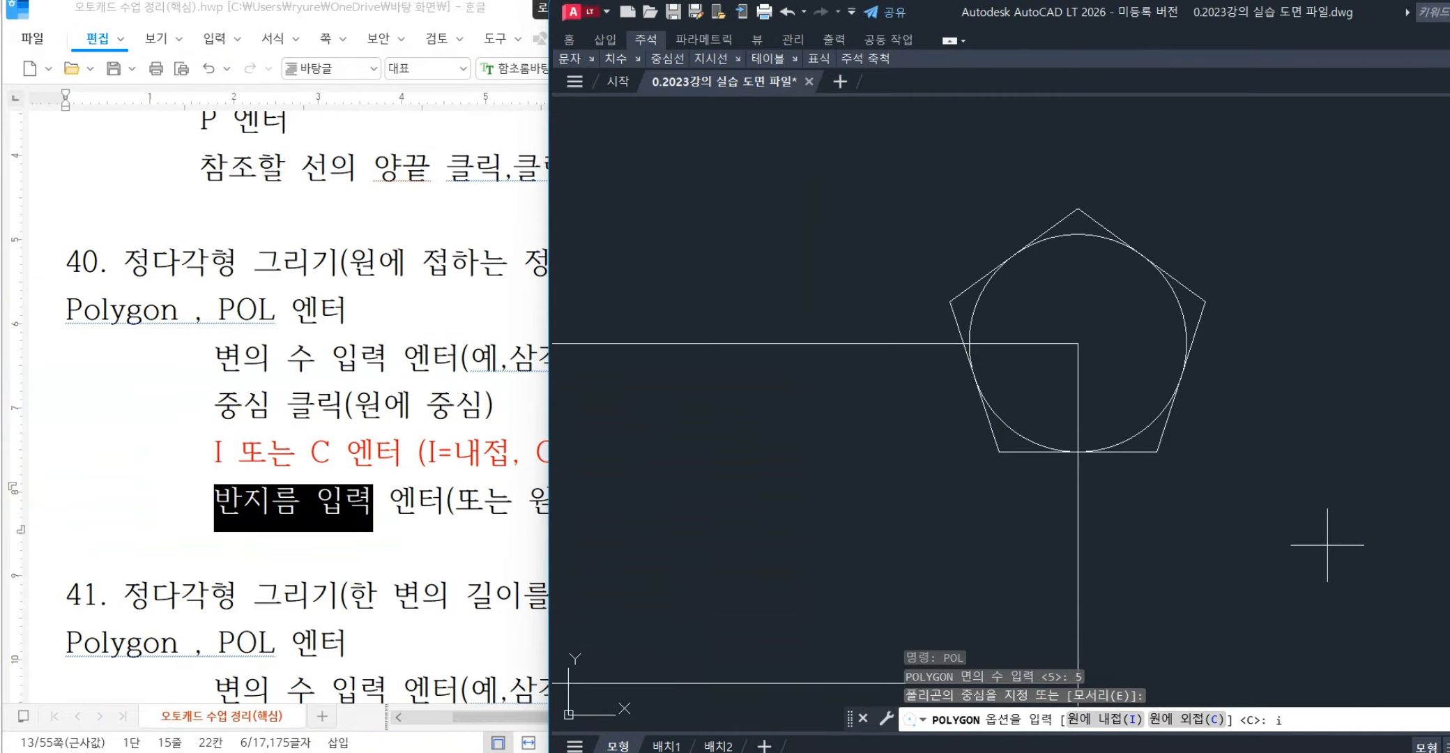
key(Return)
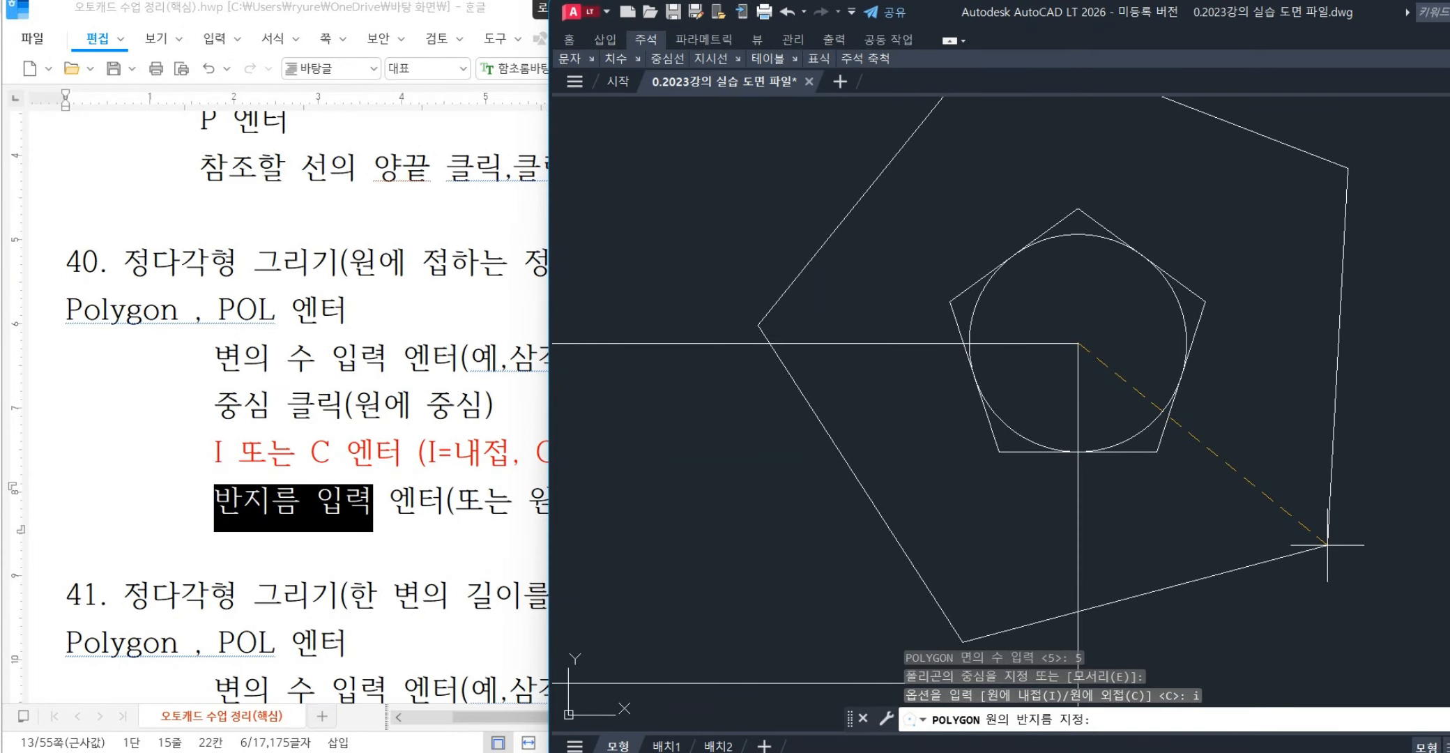
text(12)
key(Return)
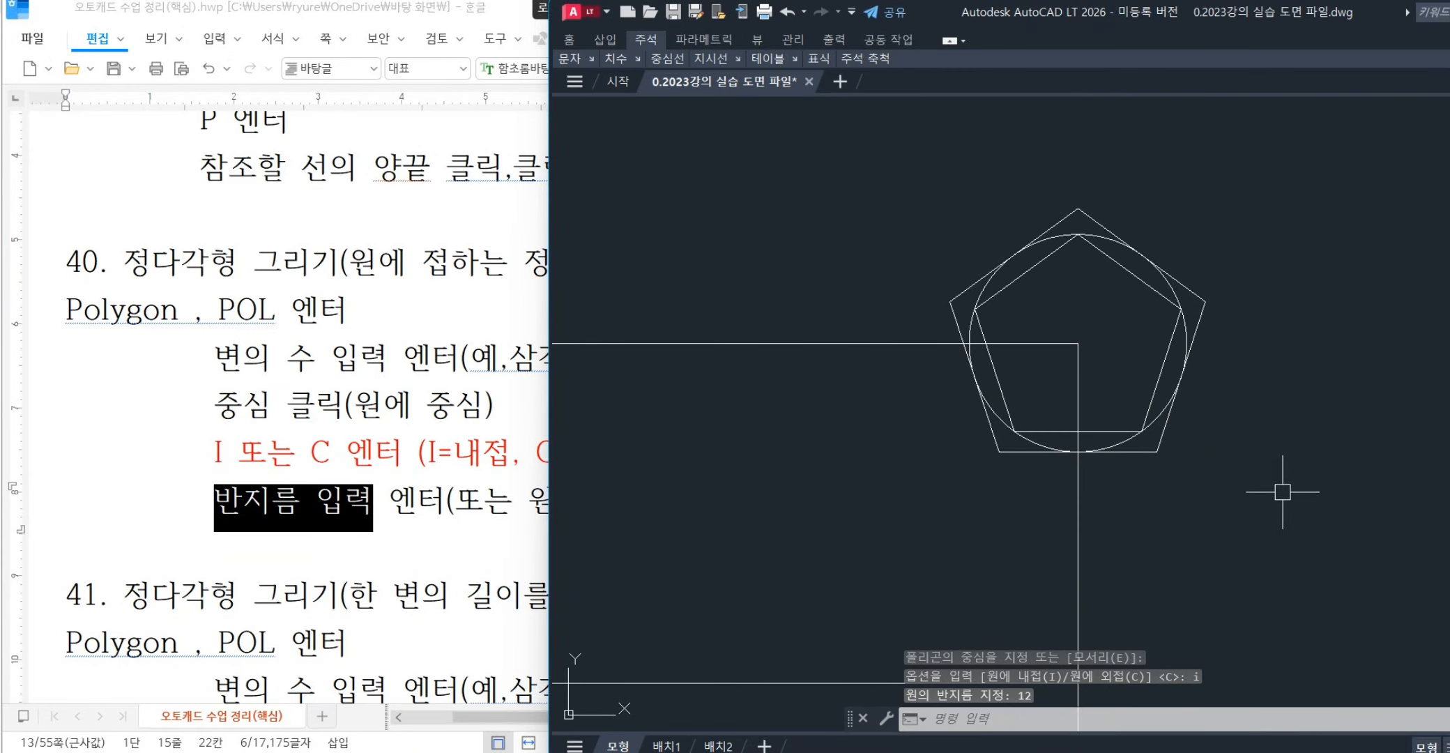
- Delete the inscribed pentagon inside the corner circle
click(1121, 272)
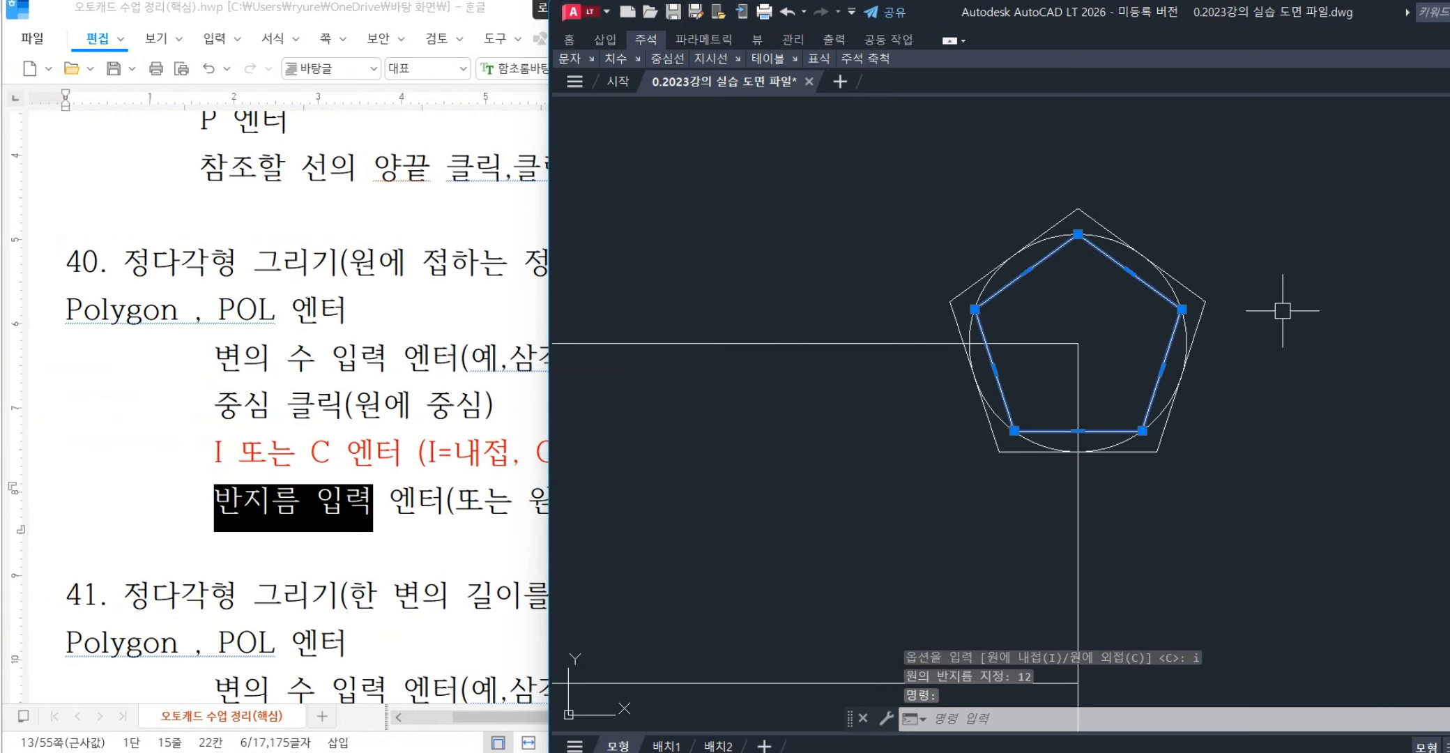
key(Escape)
key(Escape)
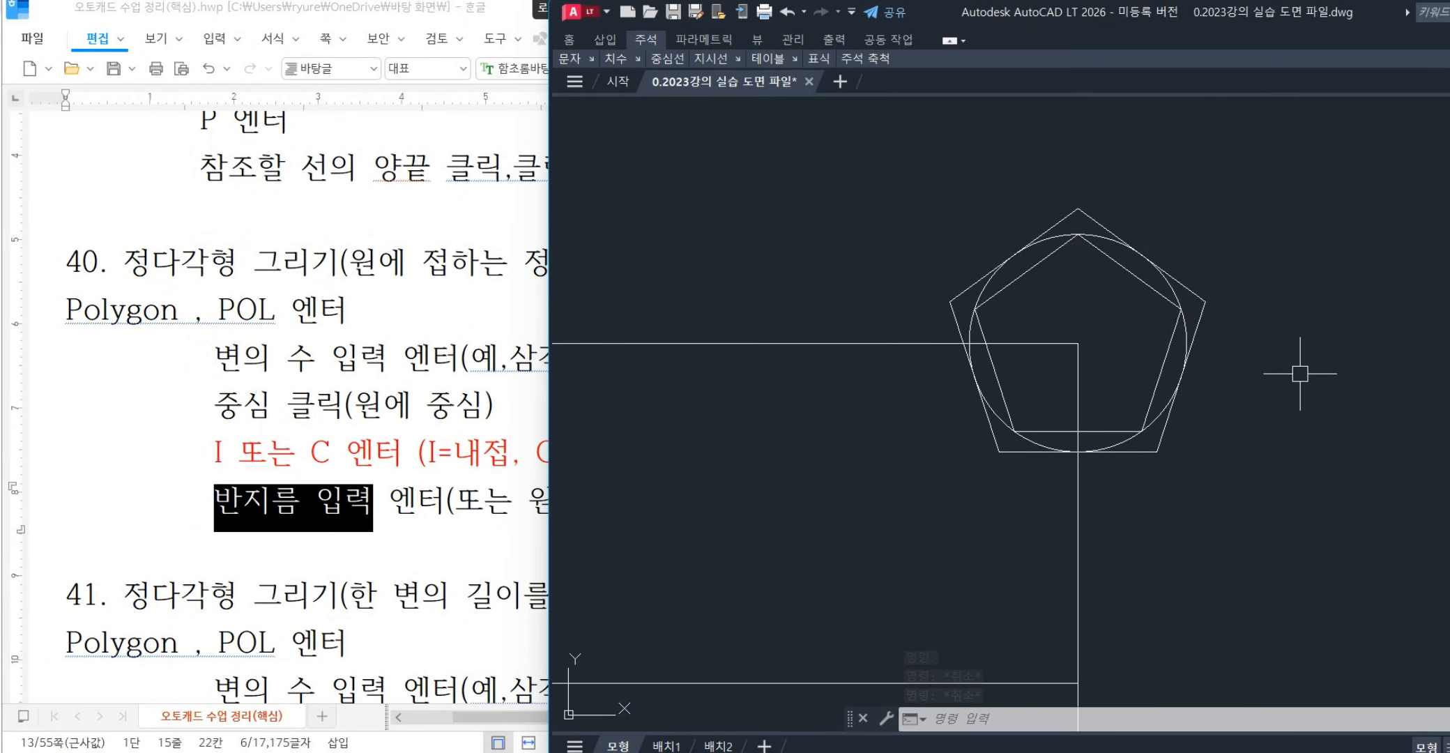
click(1141, 282)
key(Delete)
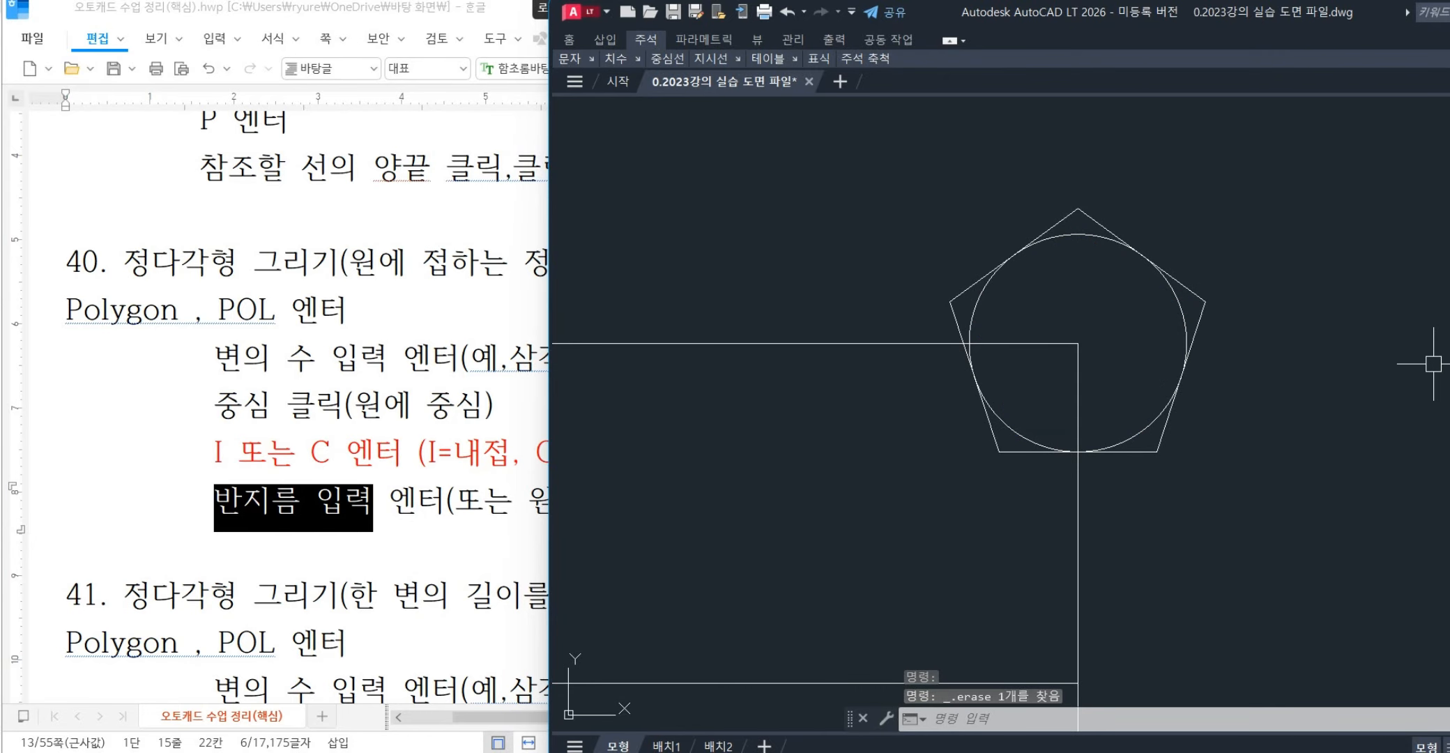
- Check the inscribed and circumscribed option line in the Hangul notes, and examine the central triangle and its circles in AutoCAD's reference drawing
scroll(1313, 352, down, 4)
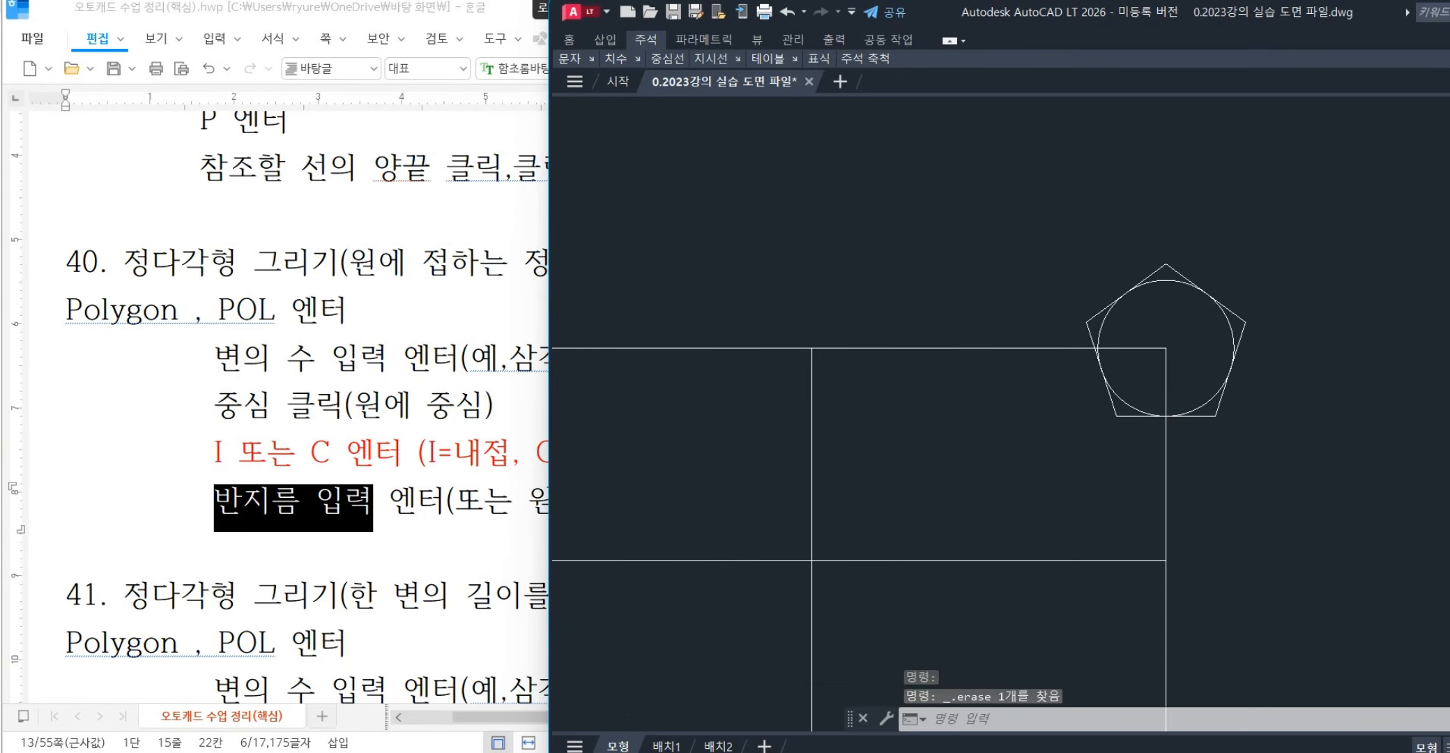
click(331, 452)
click(921, 307)
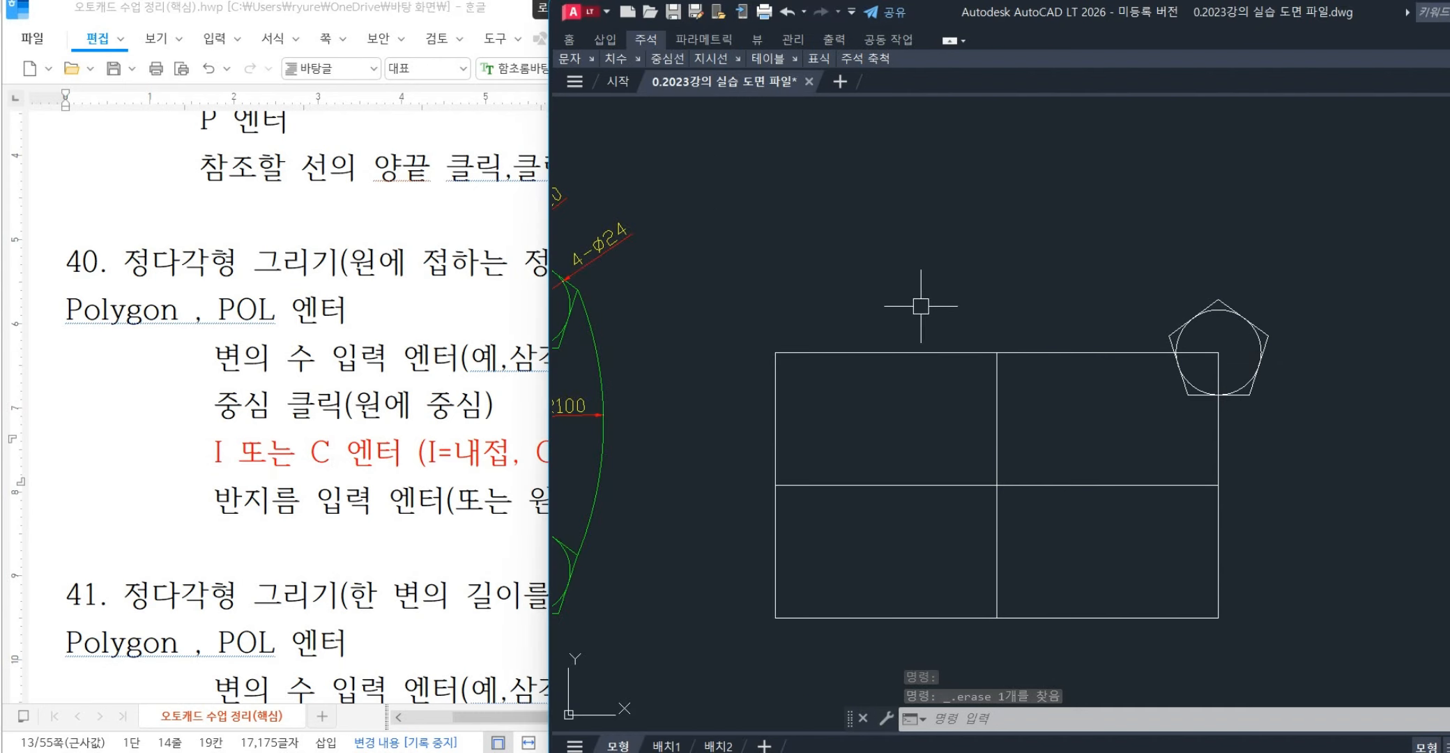
scroll(784, 312, down, 2)
middle_drag(781, 313, 1154, 308)
scroll(856, 354, up, 5)
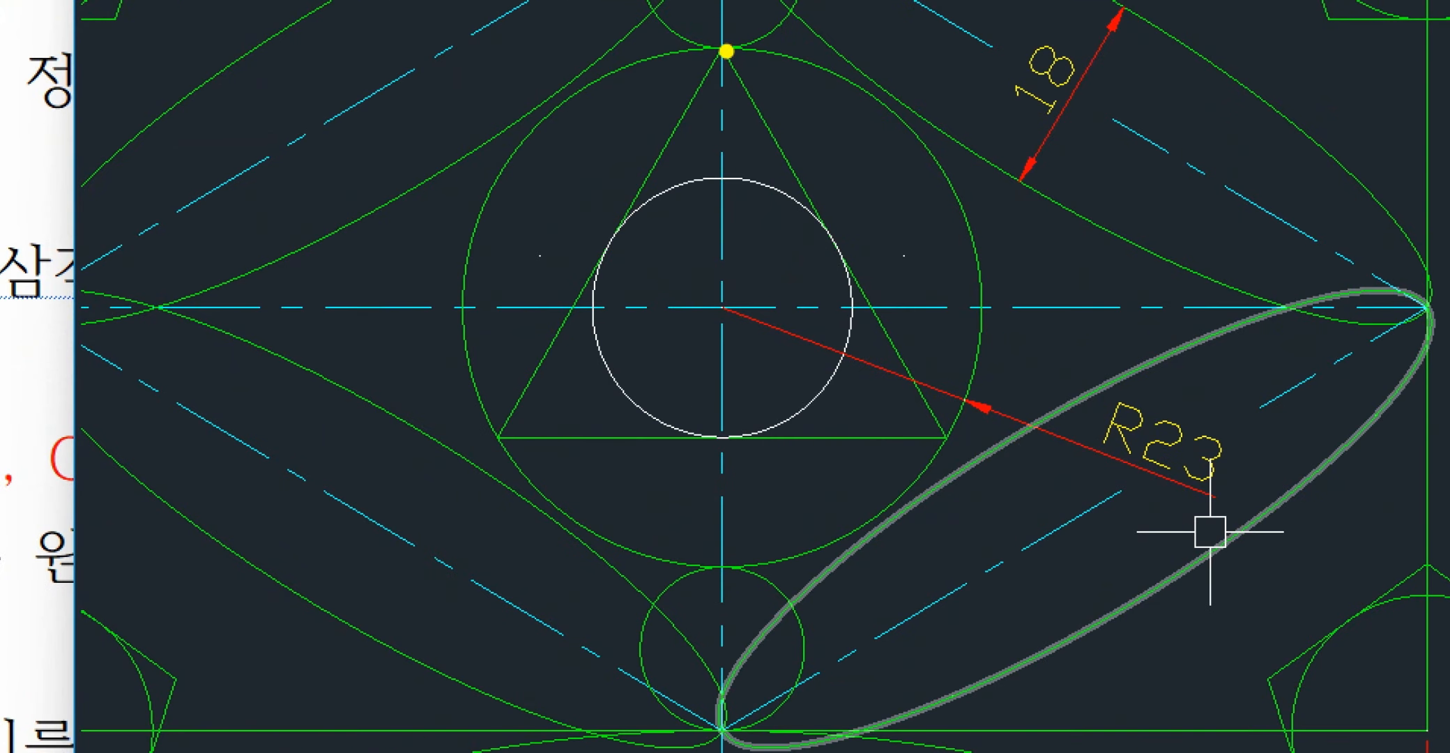
mouse_move(726, 51)
mouse_down()
mouse_move(554, 136)
mouse_move(468, 348)
mouse_move(608, 527)
mouse_move(847, 523)
mouse_move(993, 328)
mouse_up()
mouse_move(1216, 531)
mouse_down()
mouse_move(1065, 349)
mouse_move(1257, 536)
mouse_up()
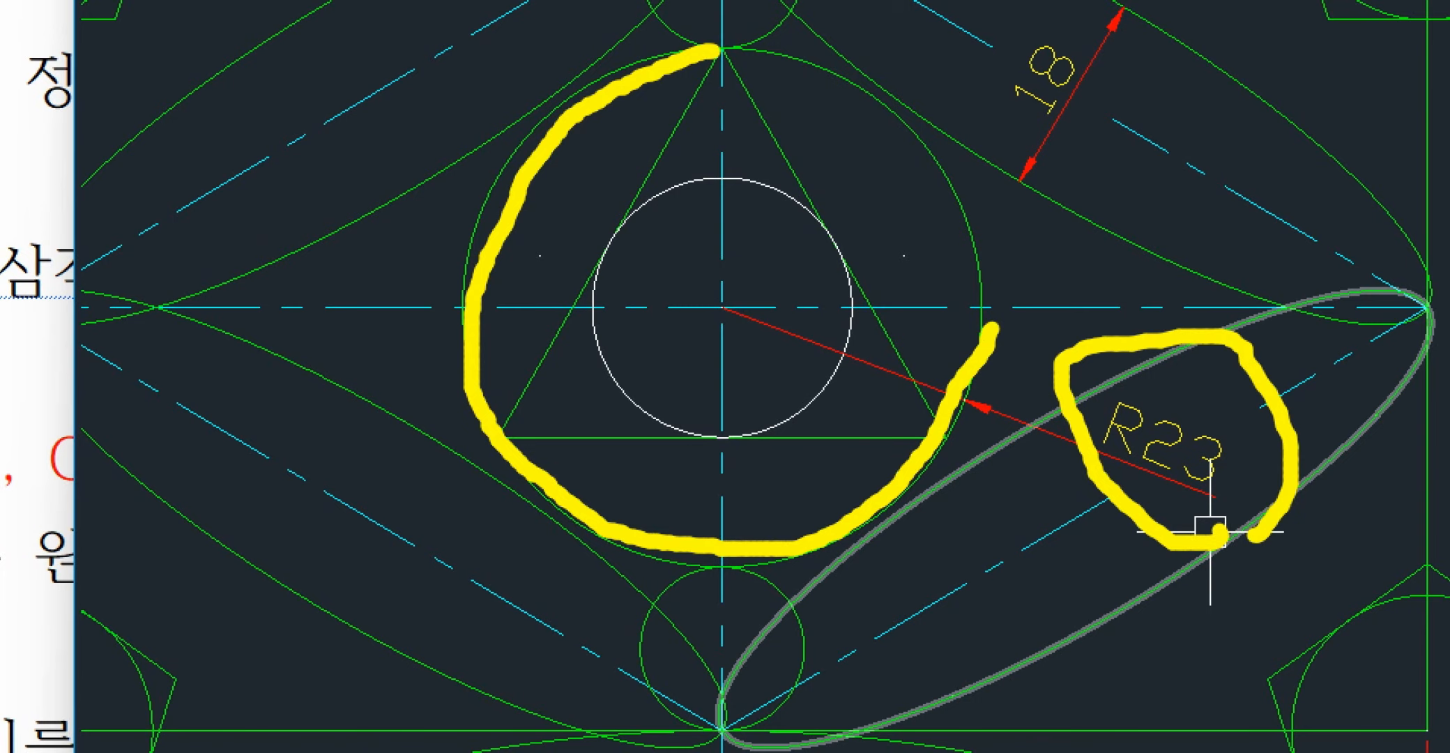
mouse_move(725, 65)
mouse_down()
mouse_move(505, 439)
mouse_move(947, 432)
mouse_move(950, 418)
mouse_up()
drag(725, 109, 945, 417)
key(Escape)
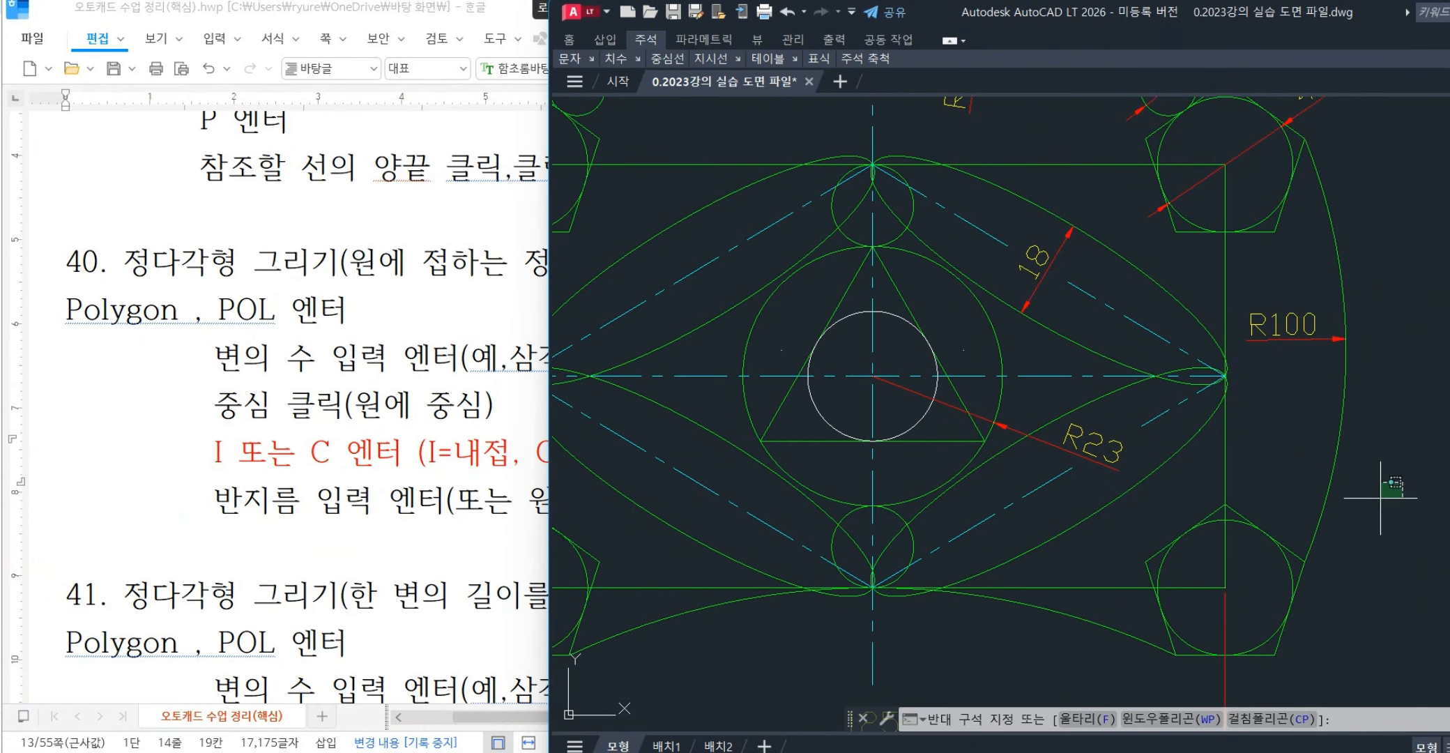
- Draw a circle of radius 23 centred where the rectangle's two midlines cross
click(1387, 509)
middle_drag(1384, 505, 1108, 504)
middle_drag(1234, 475, 800, 444)
middle_drag(1152, 520, 960, 497)
text(c)
key(Return)
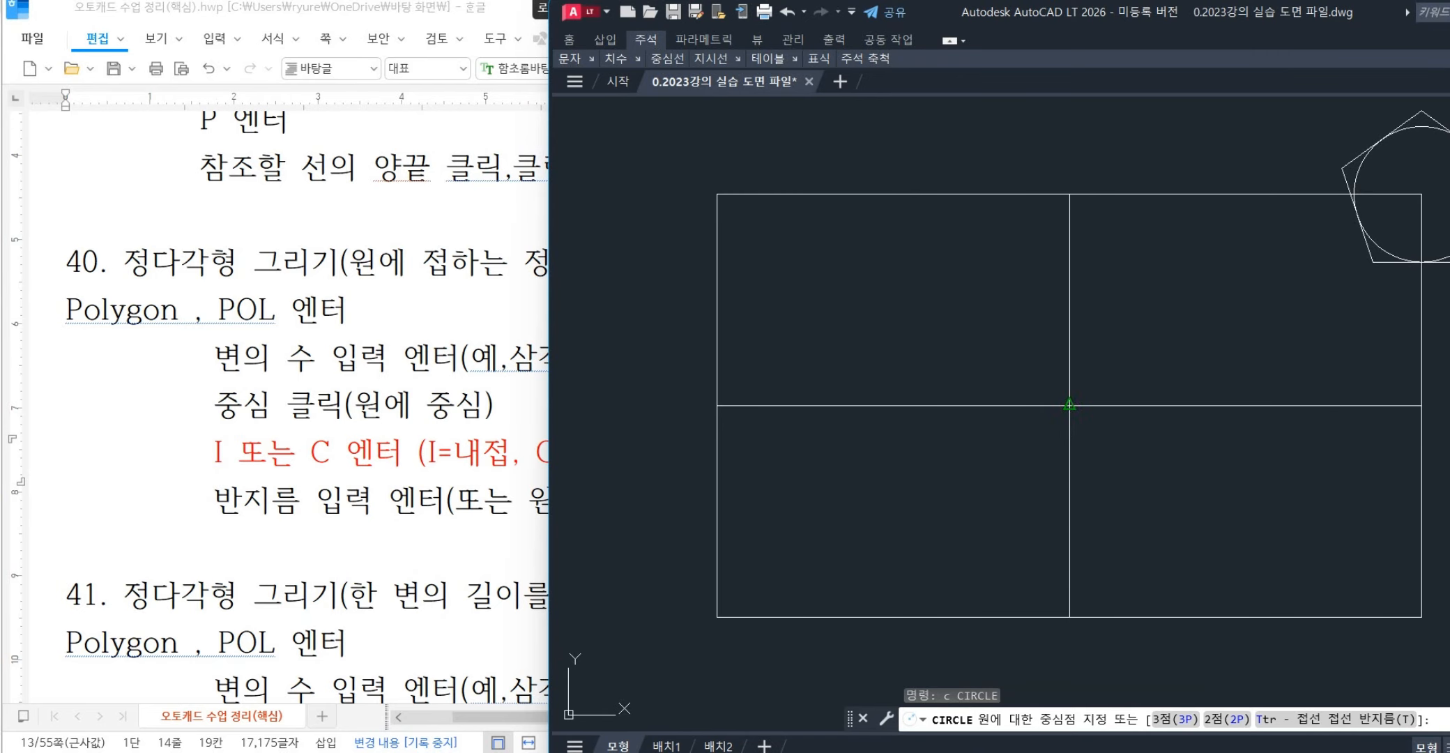
click(1070, 405)
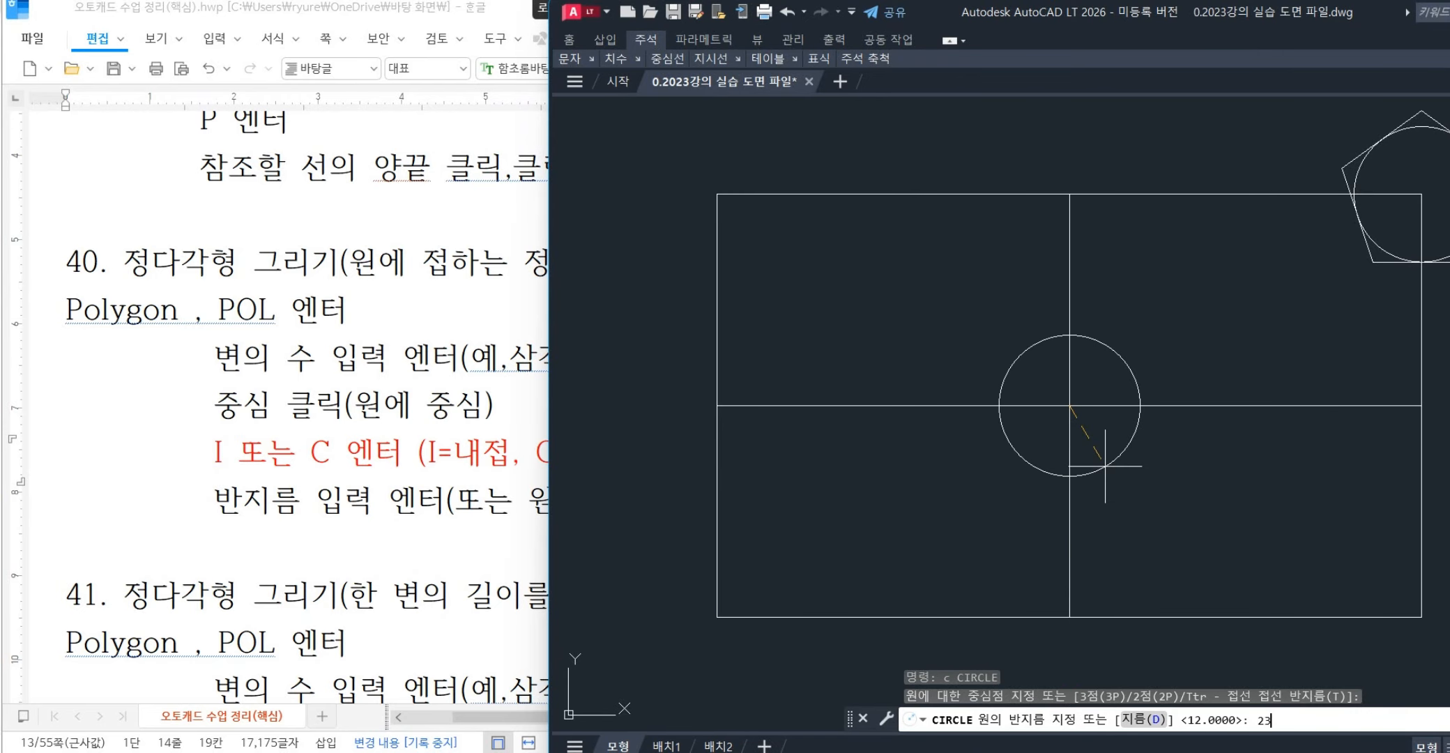
key(Return)
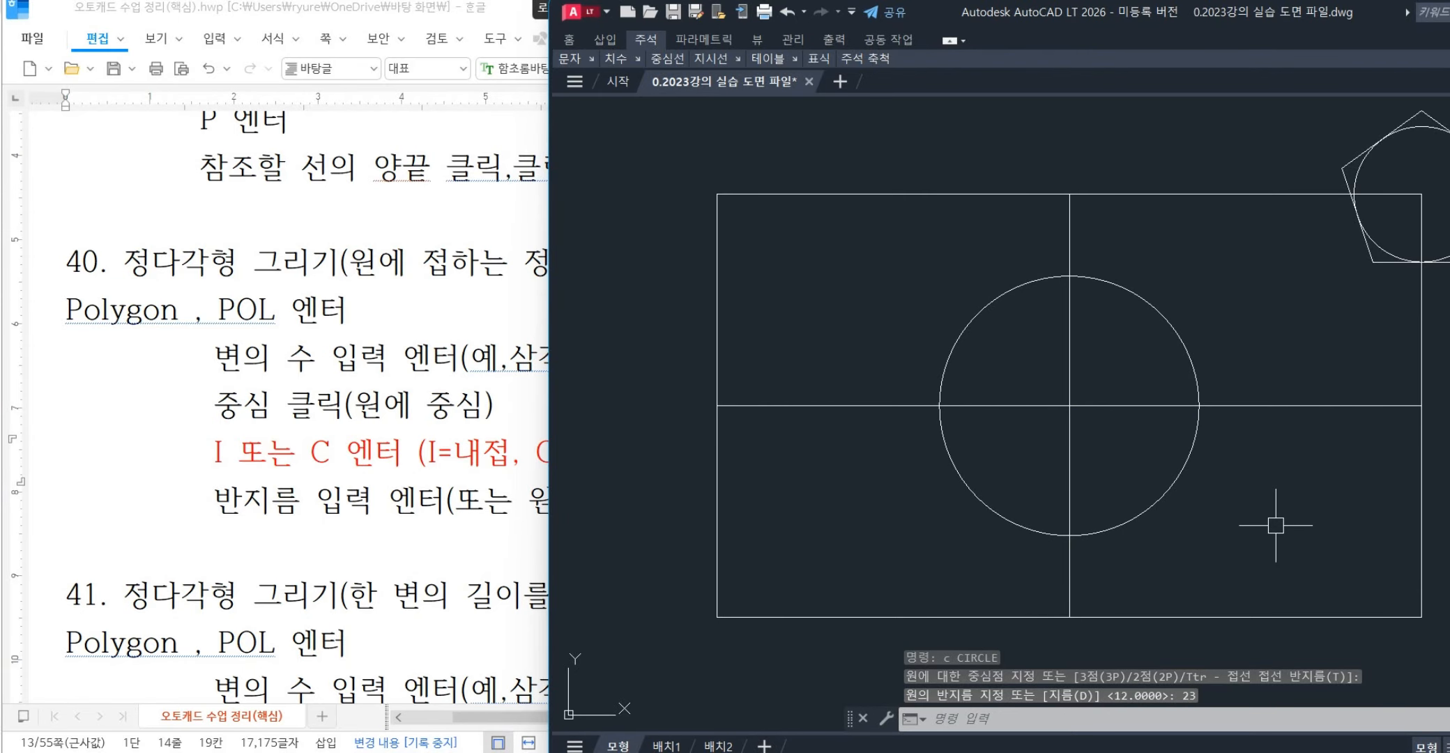
- Draw a three-sided polygon at the central circle's centre, inscribed in the circle and with one corner pointing up
text(pol)
key(Return)
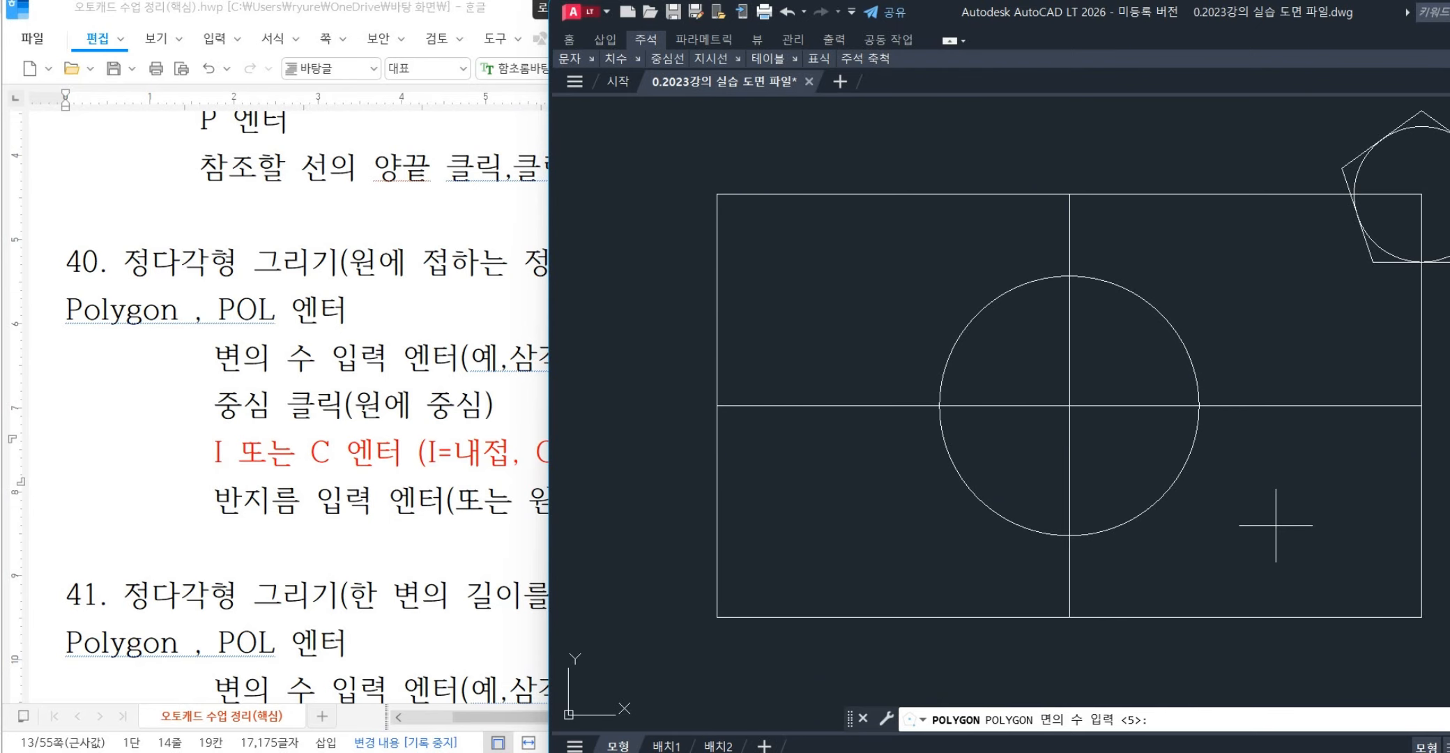
key(Return)
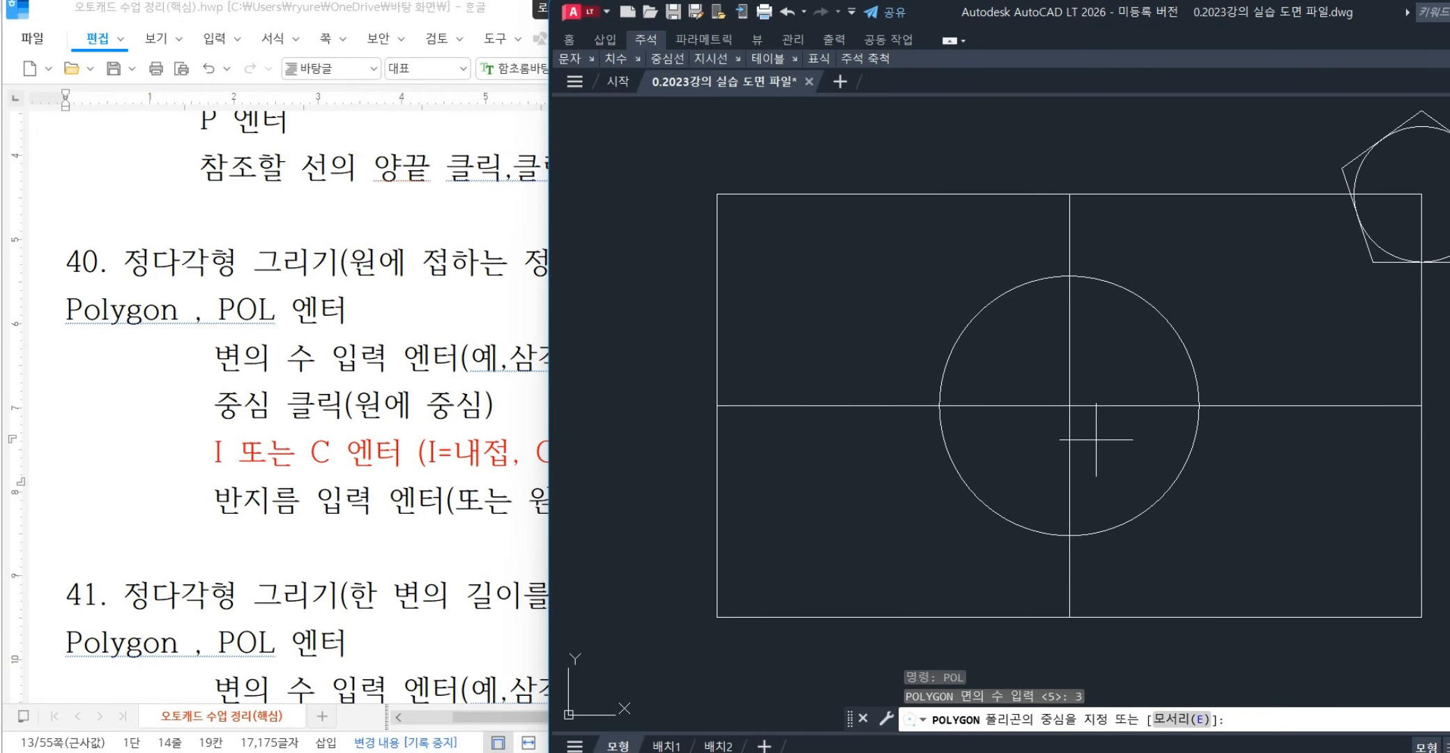
click(1060, 405)
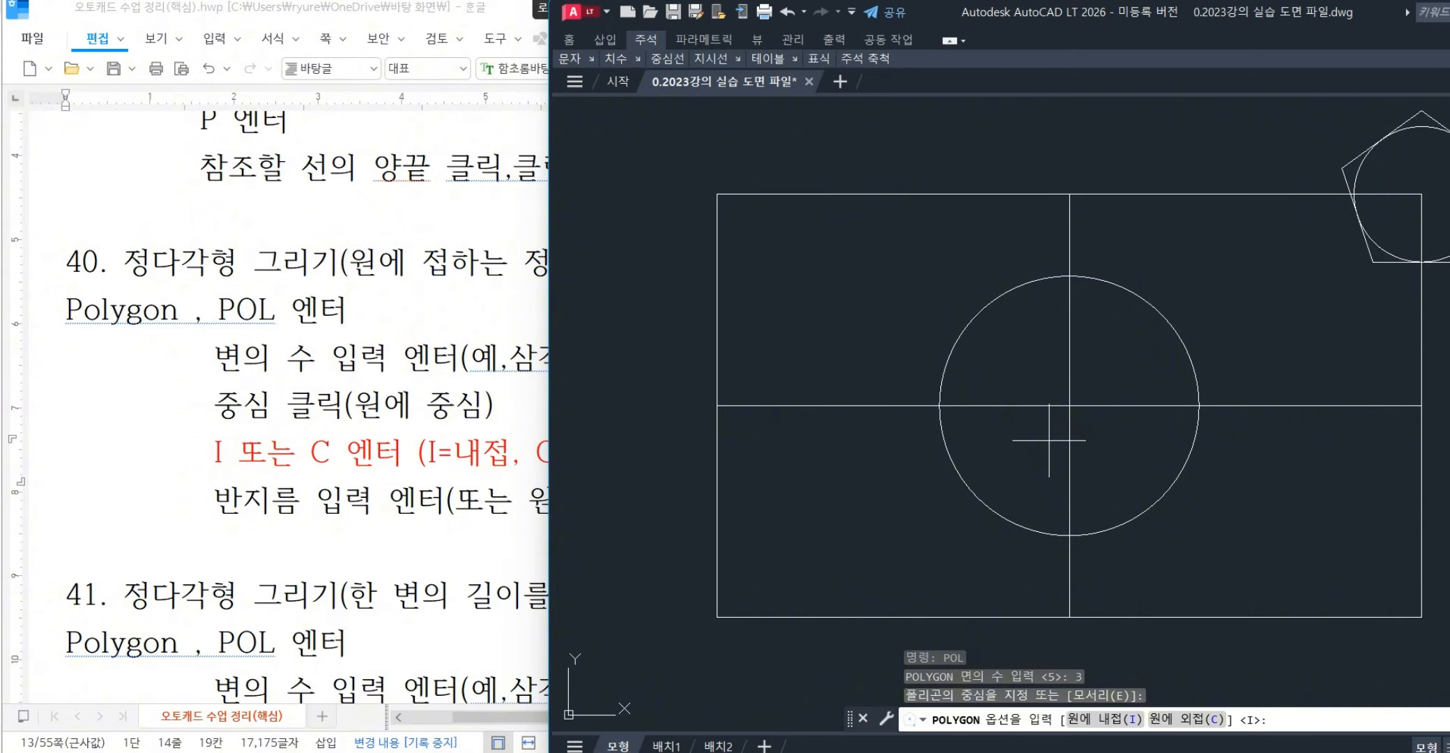
text(i)
key(Return)
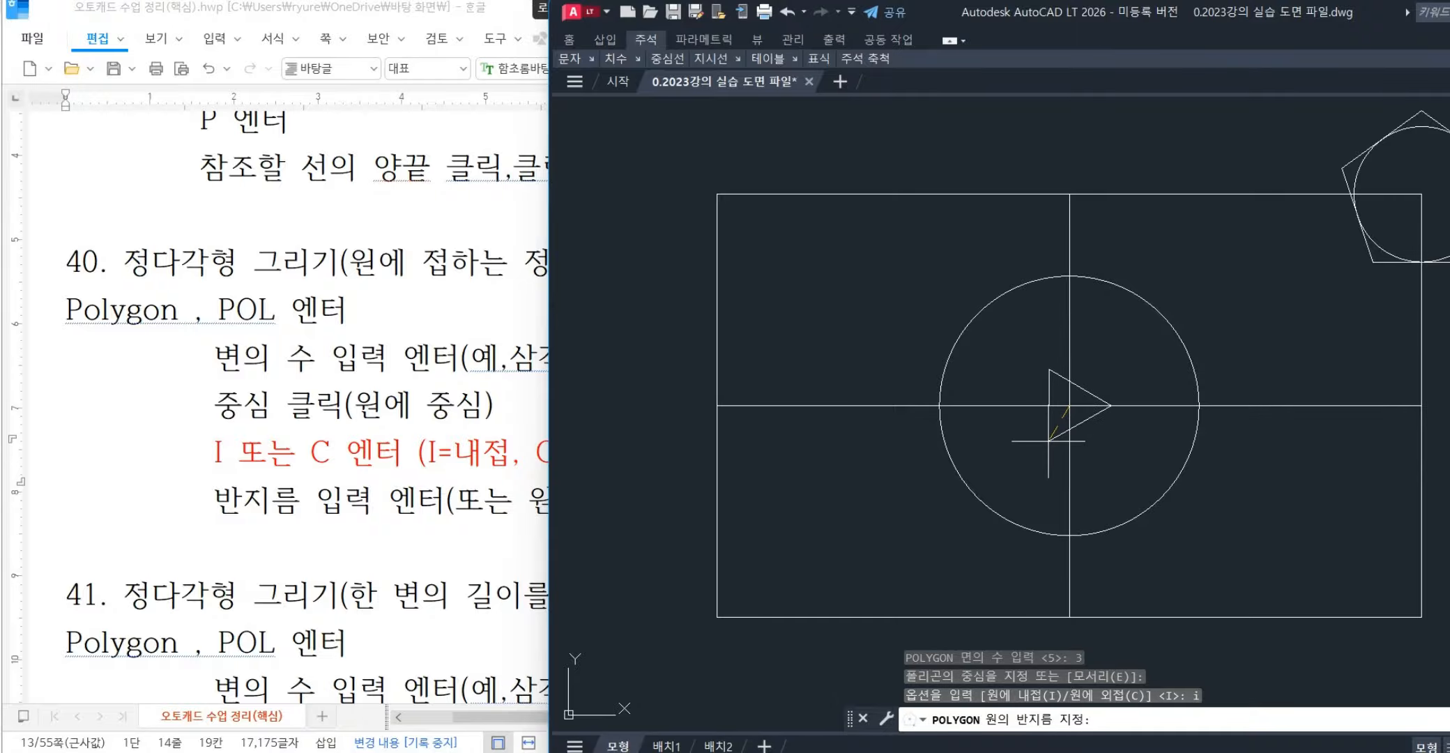
middle_drag(621, 462, 1297, 460)
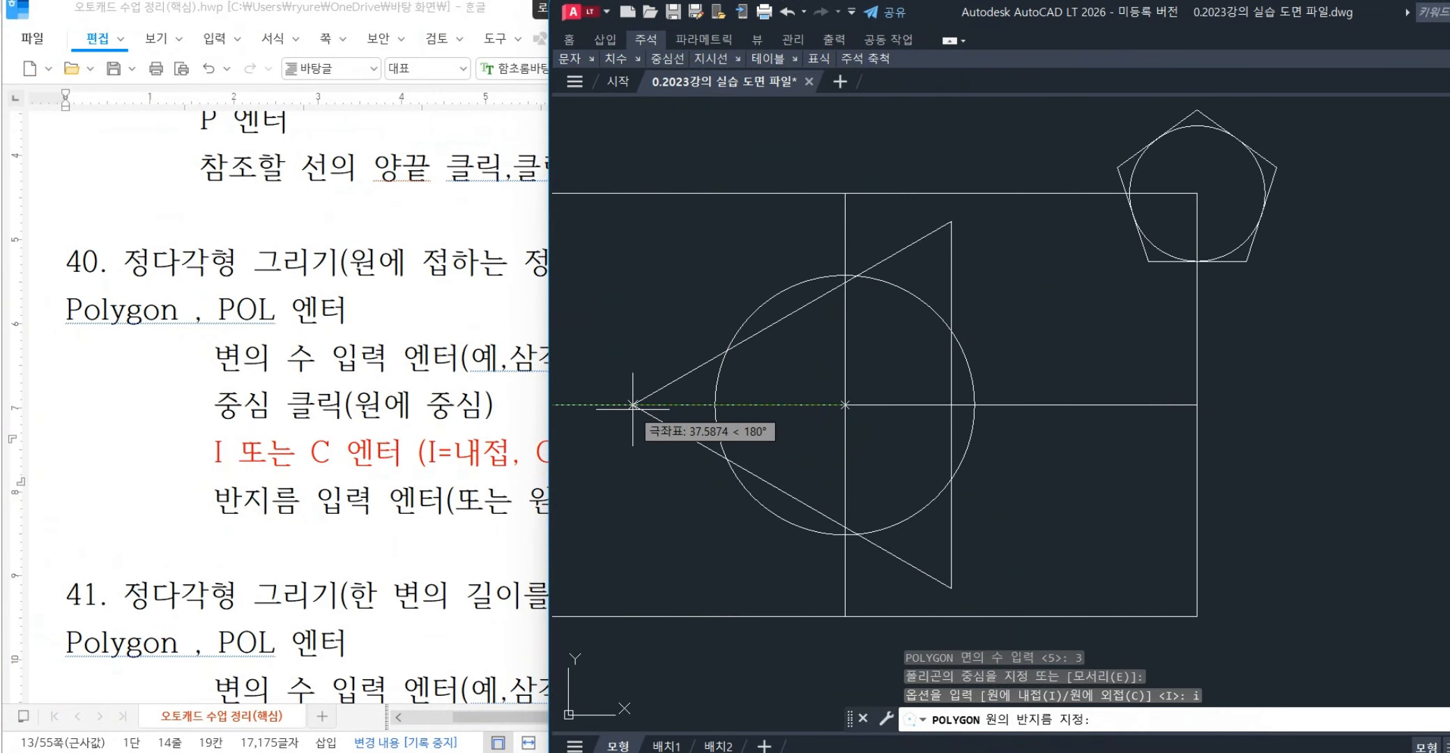
key(Return)
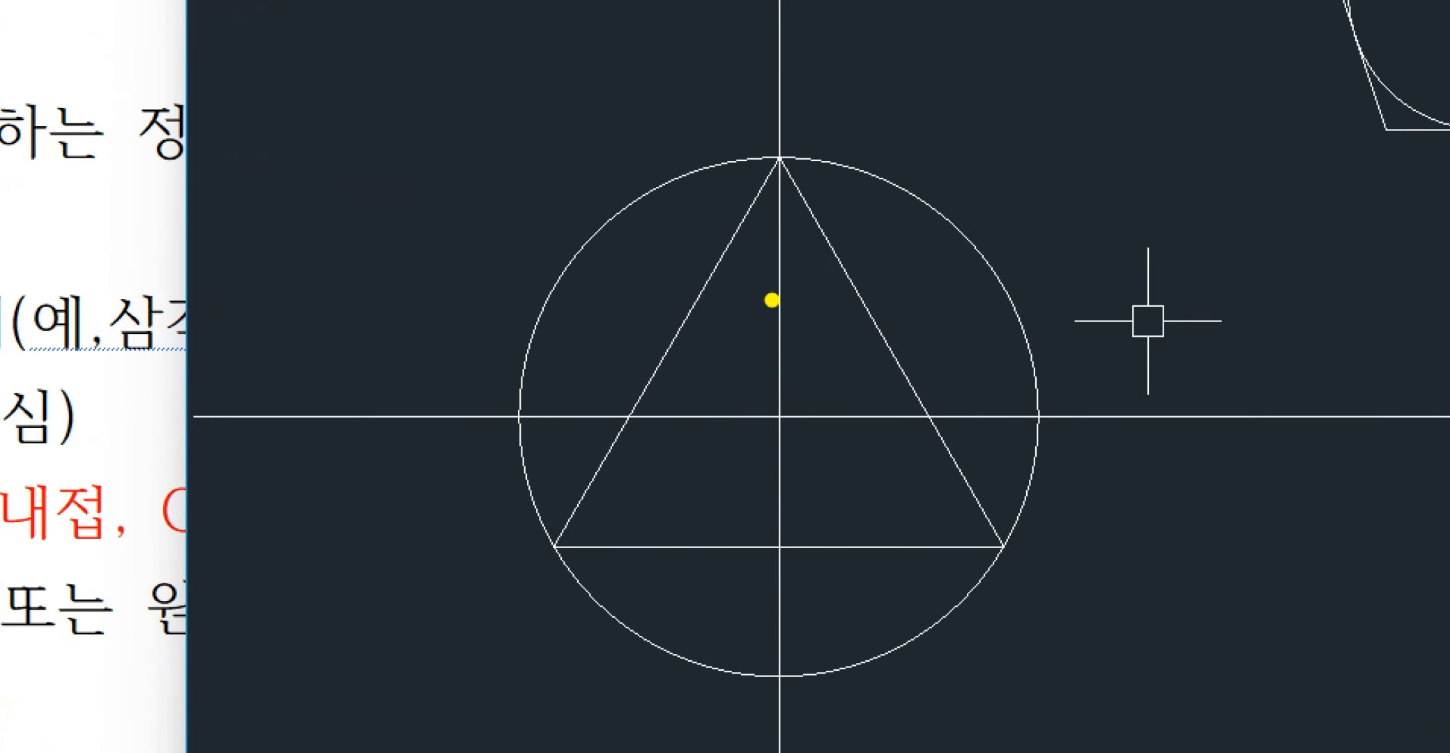
mouse_move(571, 267)
mouse_down()
mouse_move(1003, 263)
mouse_move(812, 624)
mouse_move(675, 491)
mouse_move(562, 267)
mouse_up()
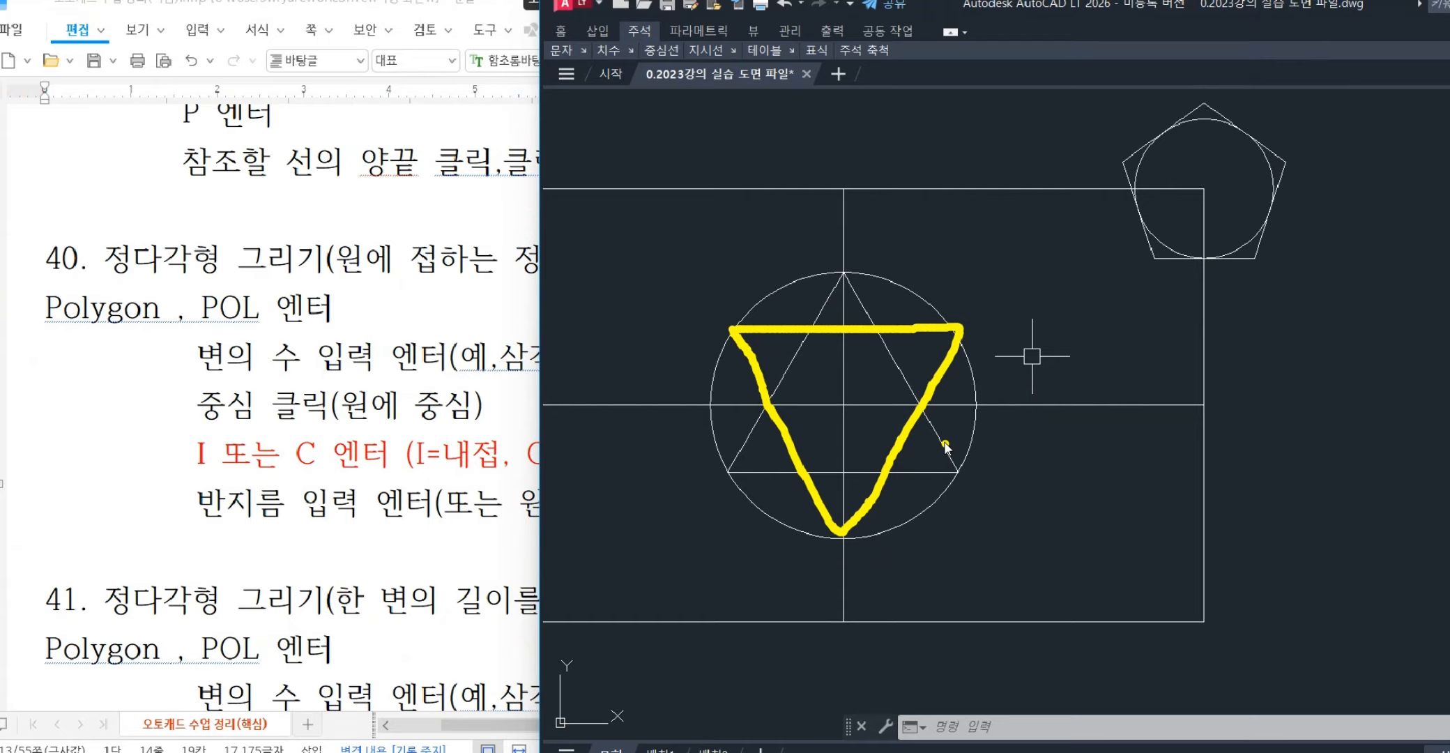
key(Escape)
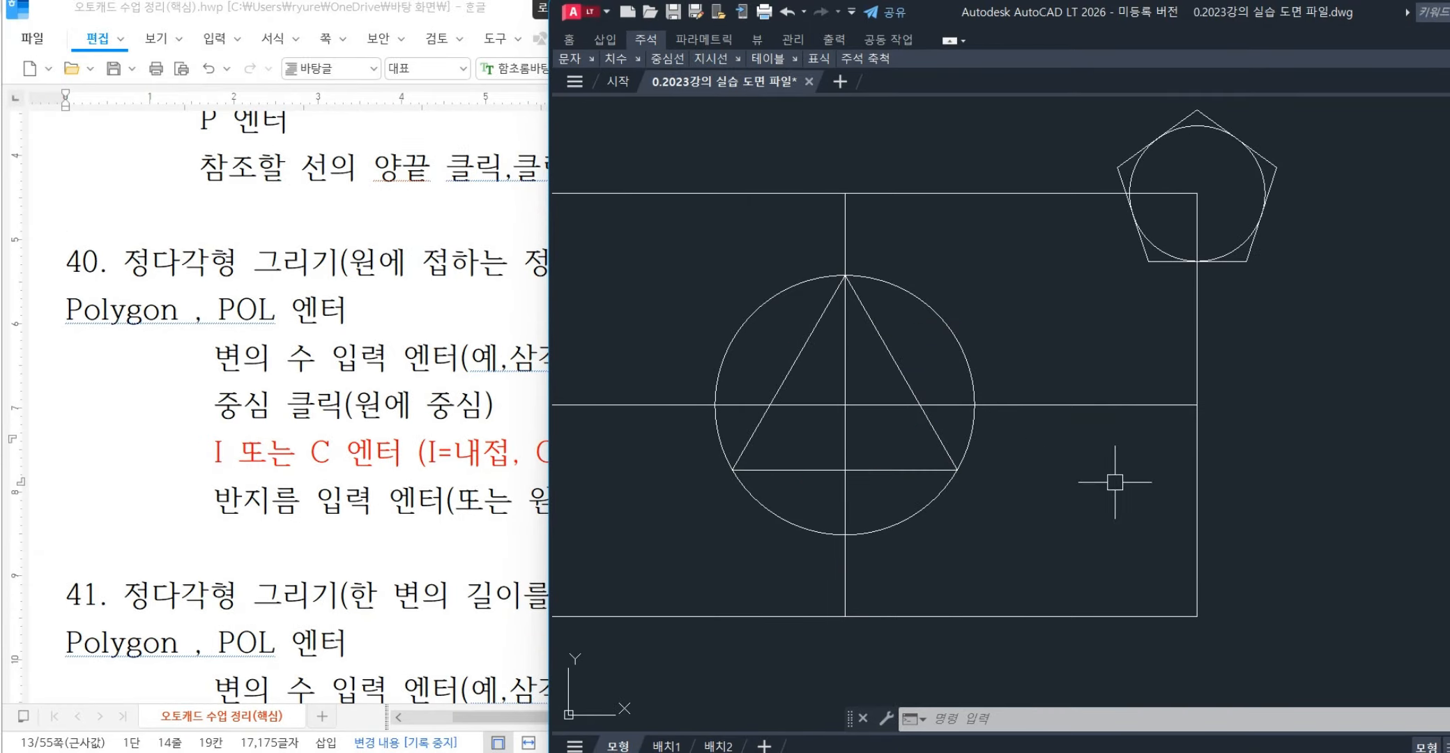
middle_drag(1229, 463, 1184, 492)
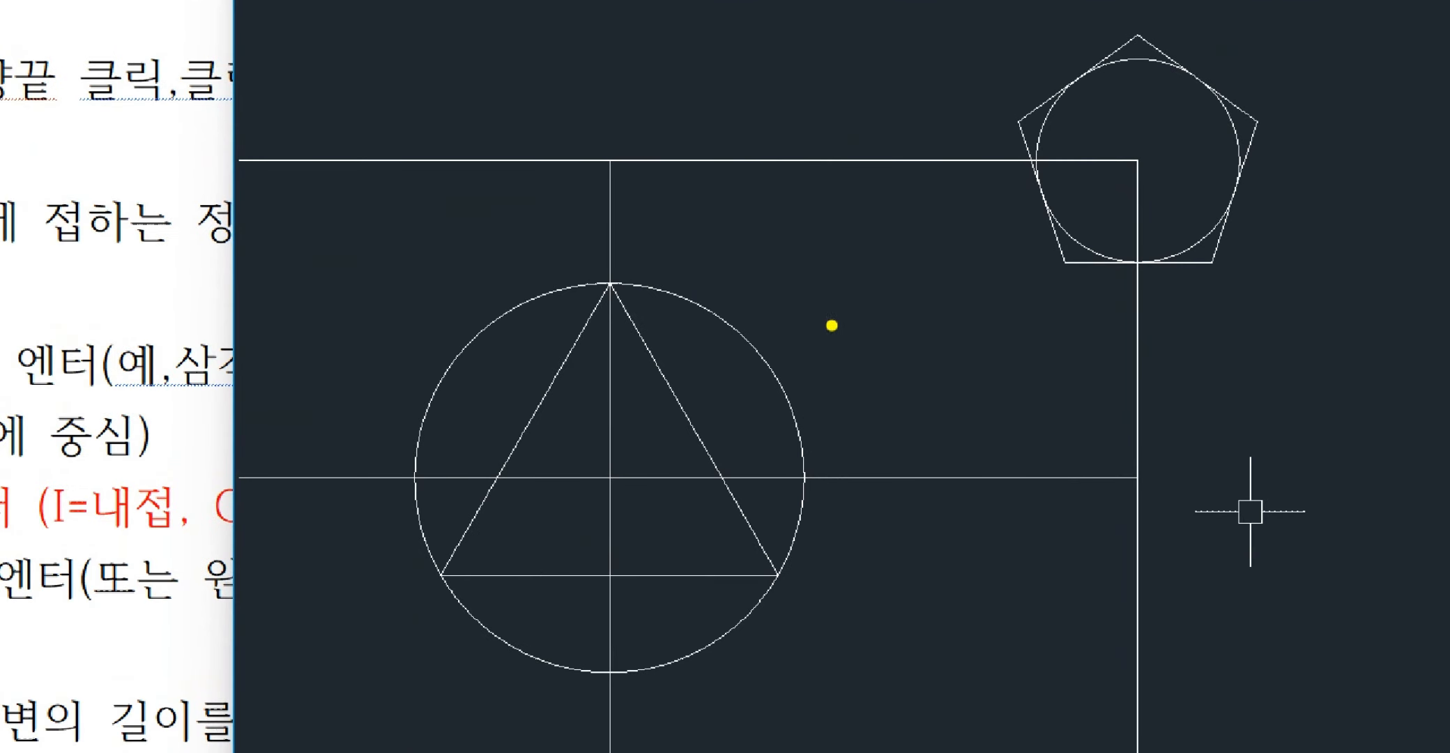
mouse_move(617, 303)
mouse_down()
mouse_move(446, 575)
mouse_move(763, 563)
mouse_move(618, 301)
mouse_up()
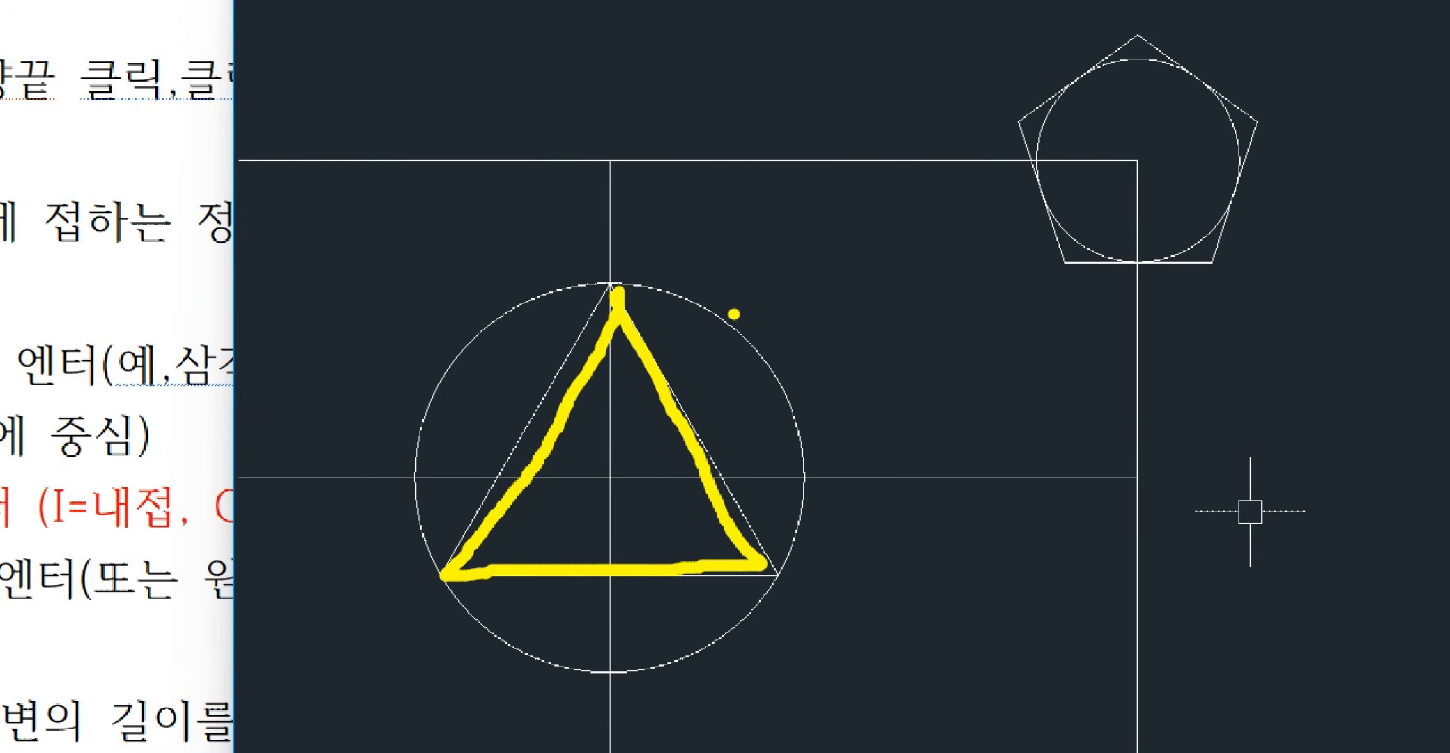
mouse_move(1149, 29)
mouse_down()
mouse_move(1018, 139)
mouse_move(1063, 269)
mouse_move(1196, 263)
mouse_move(1237, 129)
mouse_move(1157, 39)
mouse_up()
key(Escape)
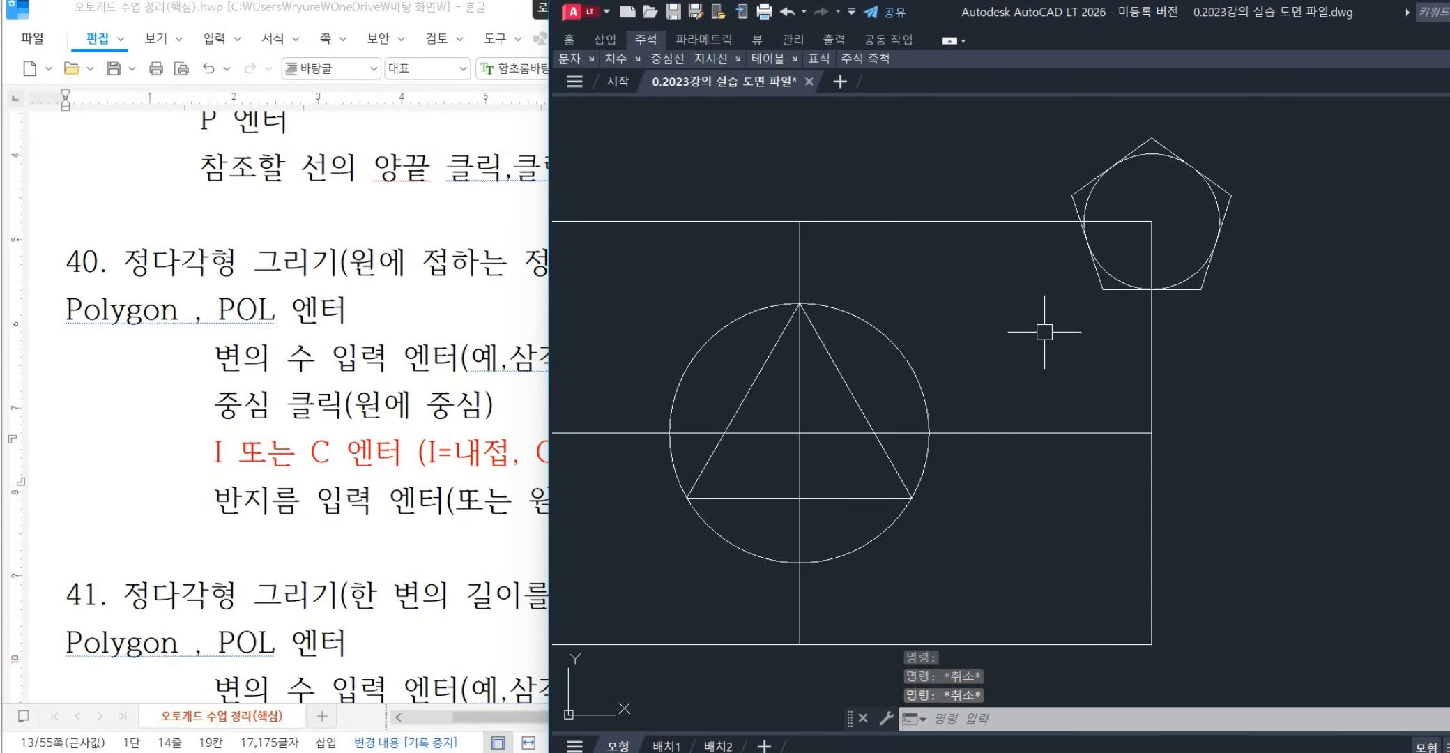
- Rotate the inscribed triangle 180 degrees about the centre of the circle
text(ro)
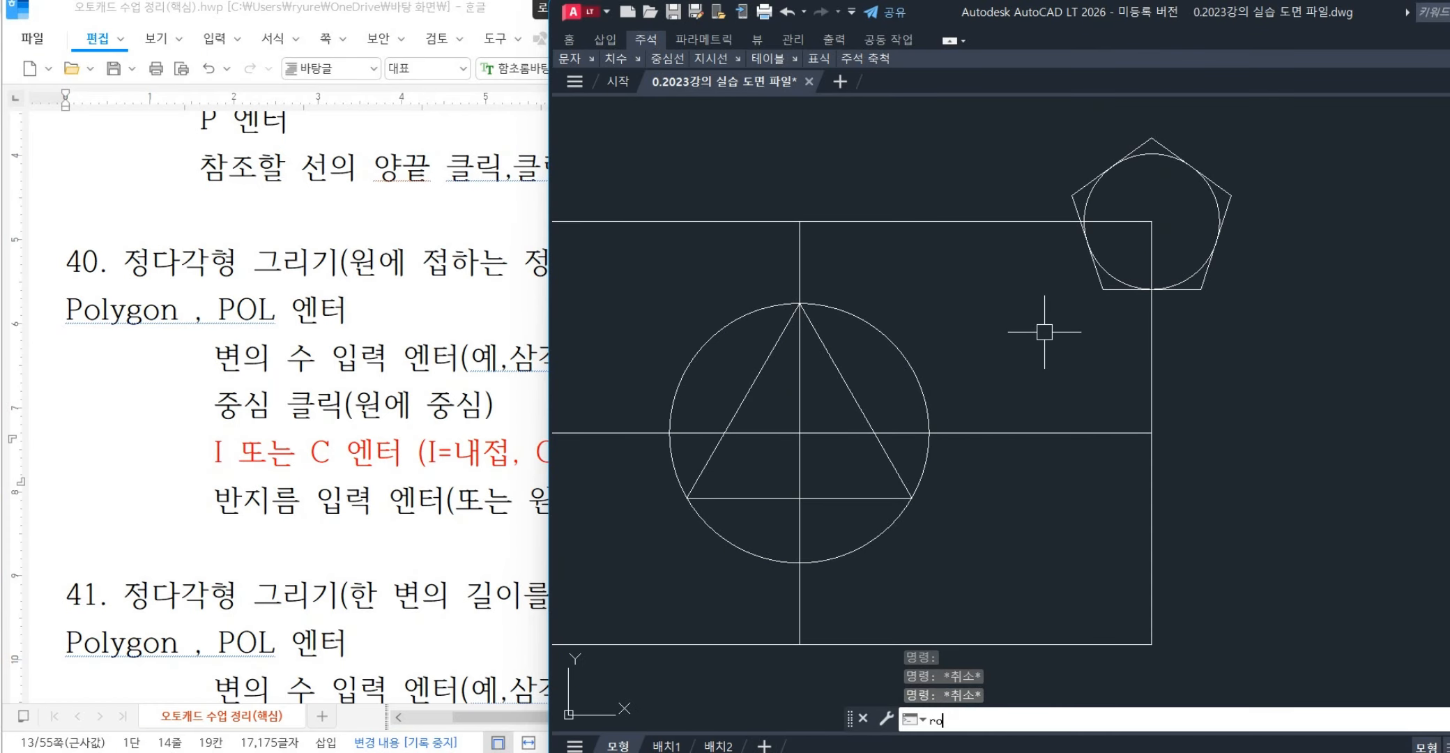
key(Return)
click(858, 402)
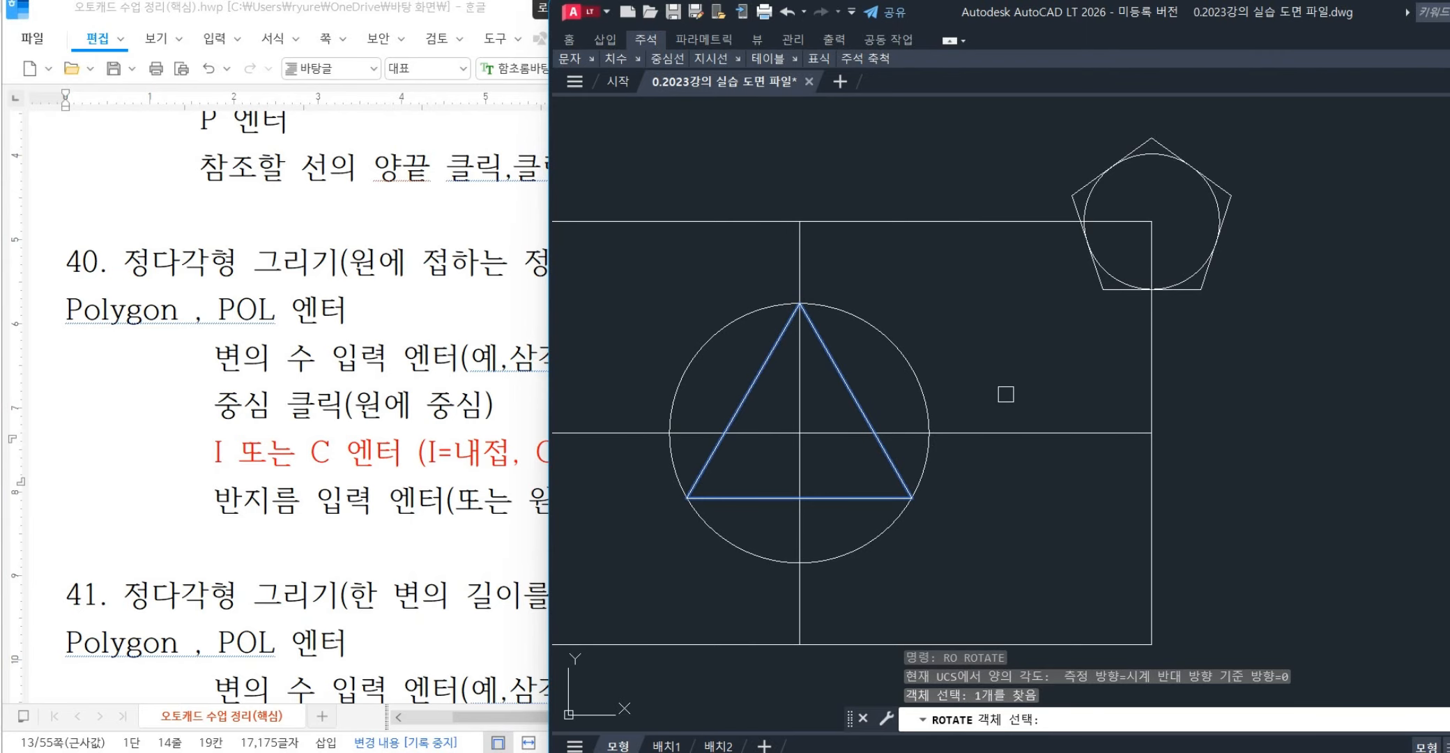
key(Return)
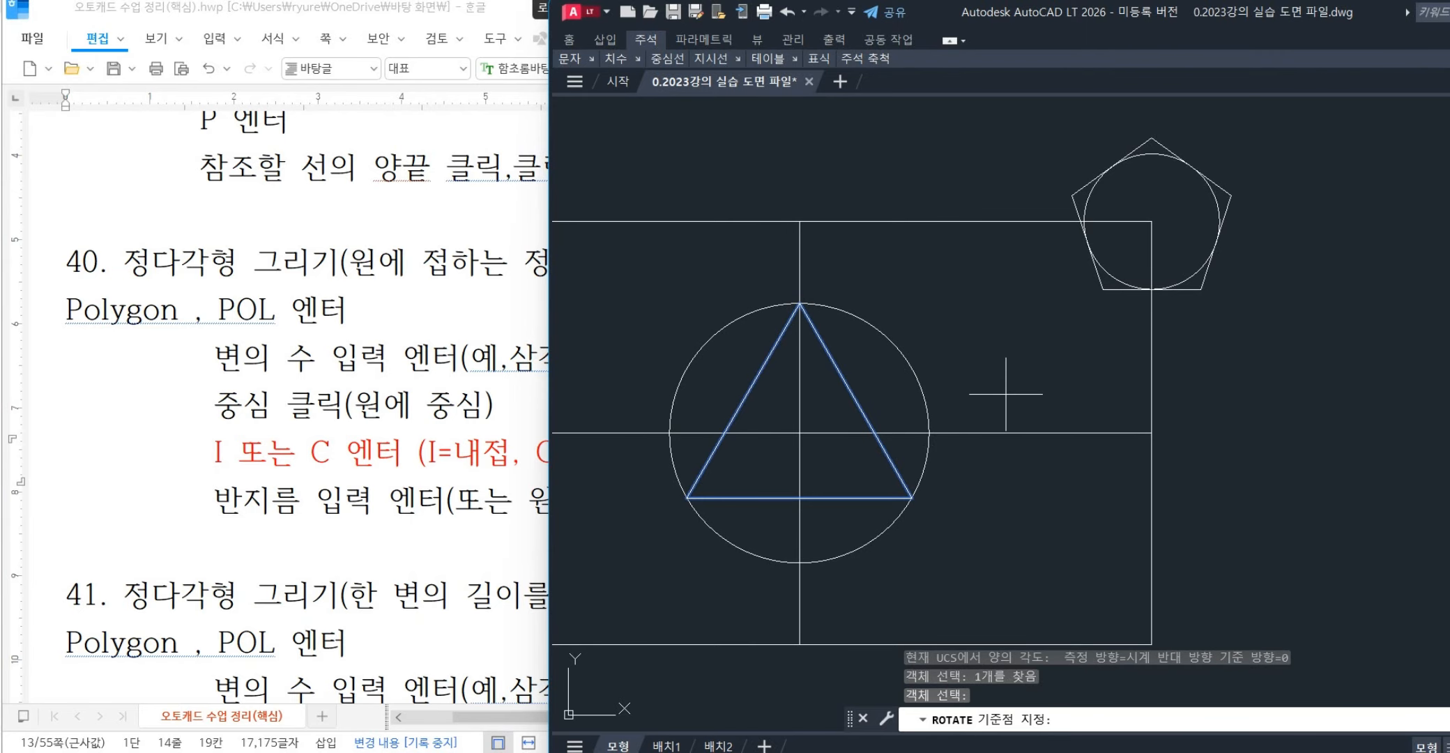
click(791, 431)
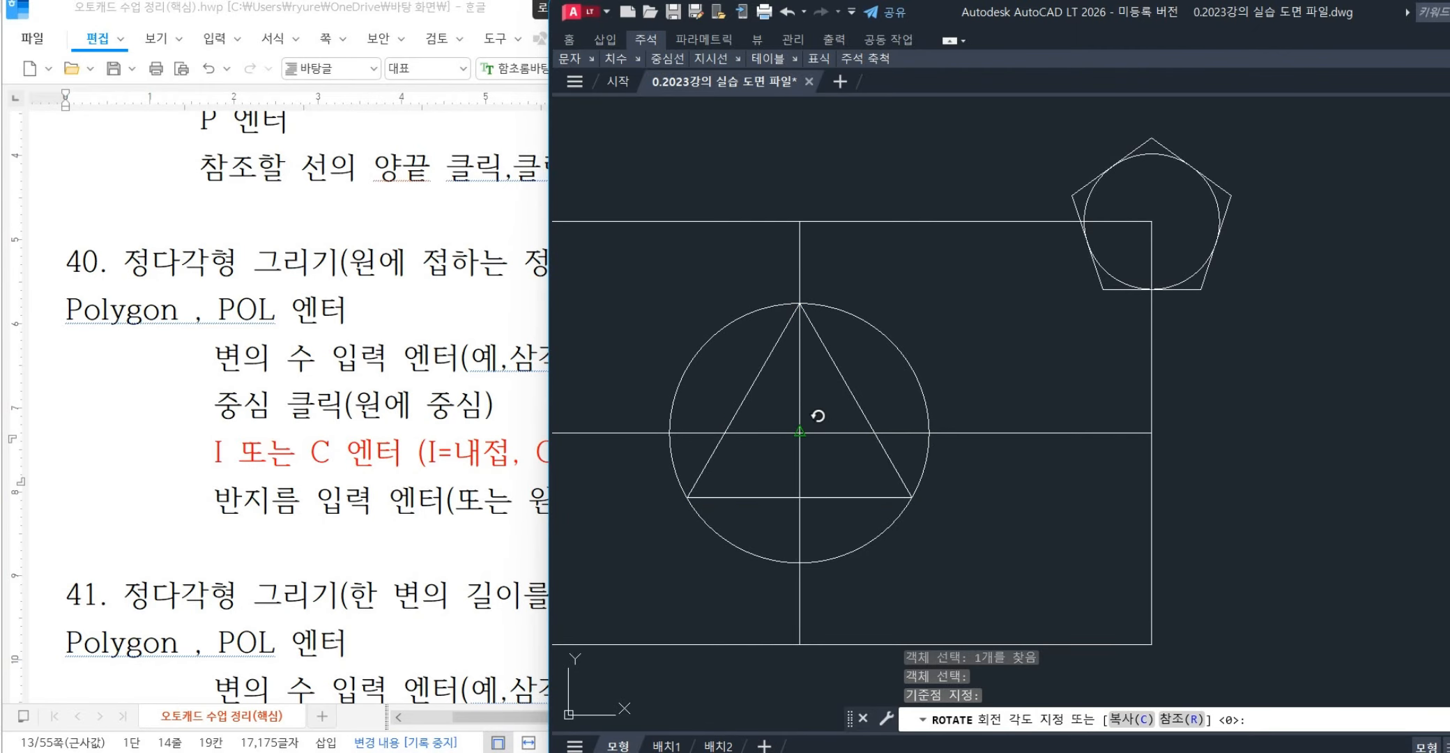
key(Return)
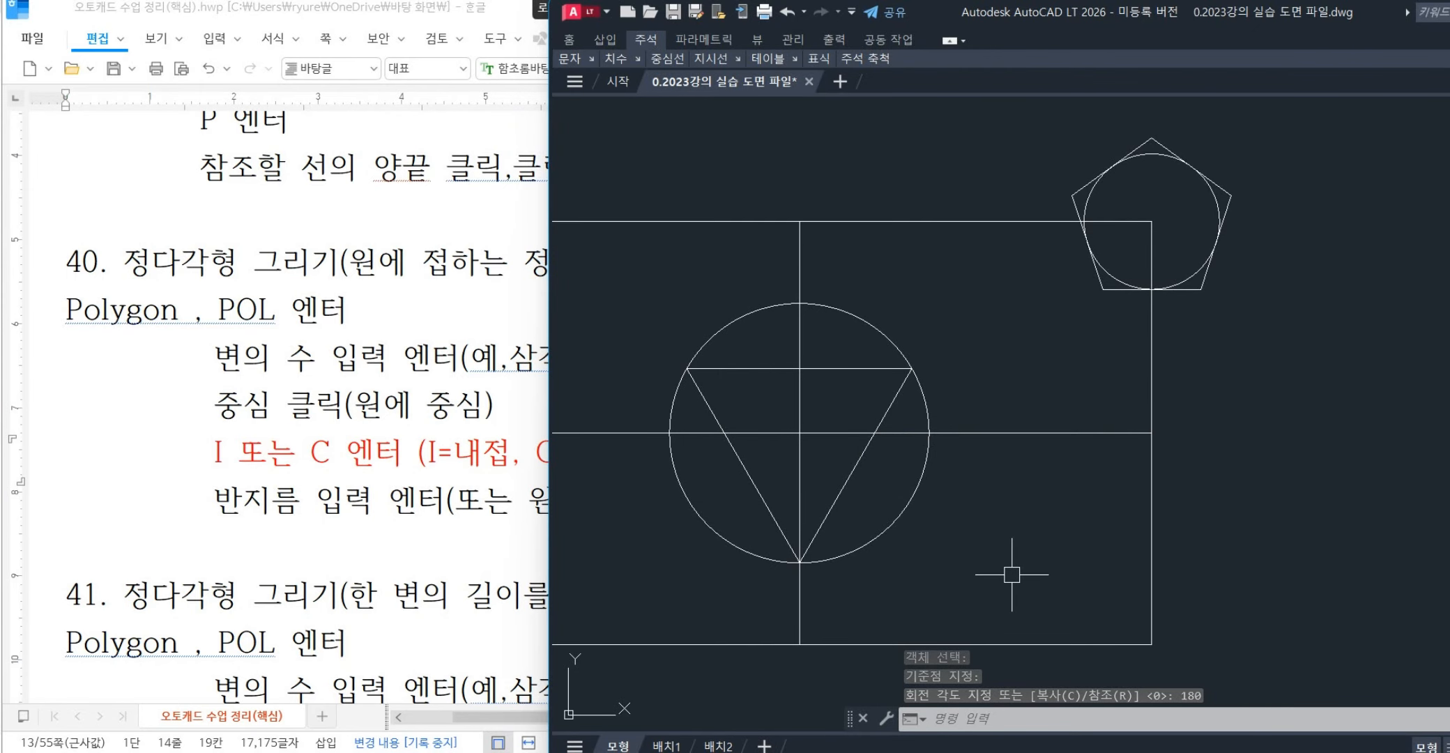
- Undo the triangle's rotation and the inscribed triangle itself, keeping the central circle
key(ctrl+z)
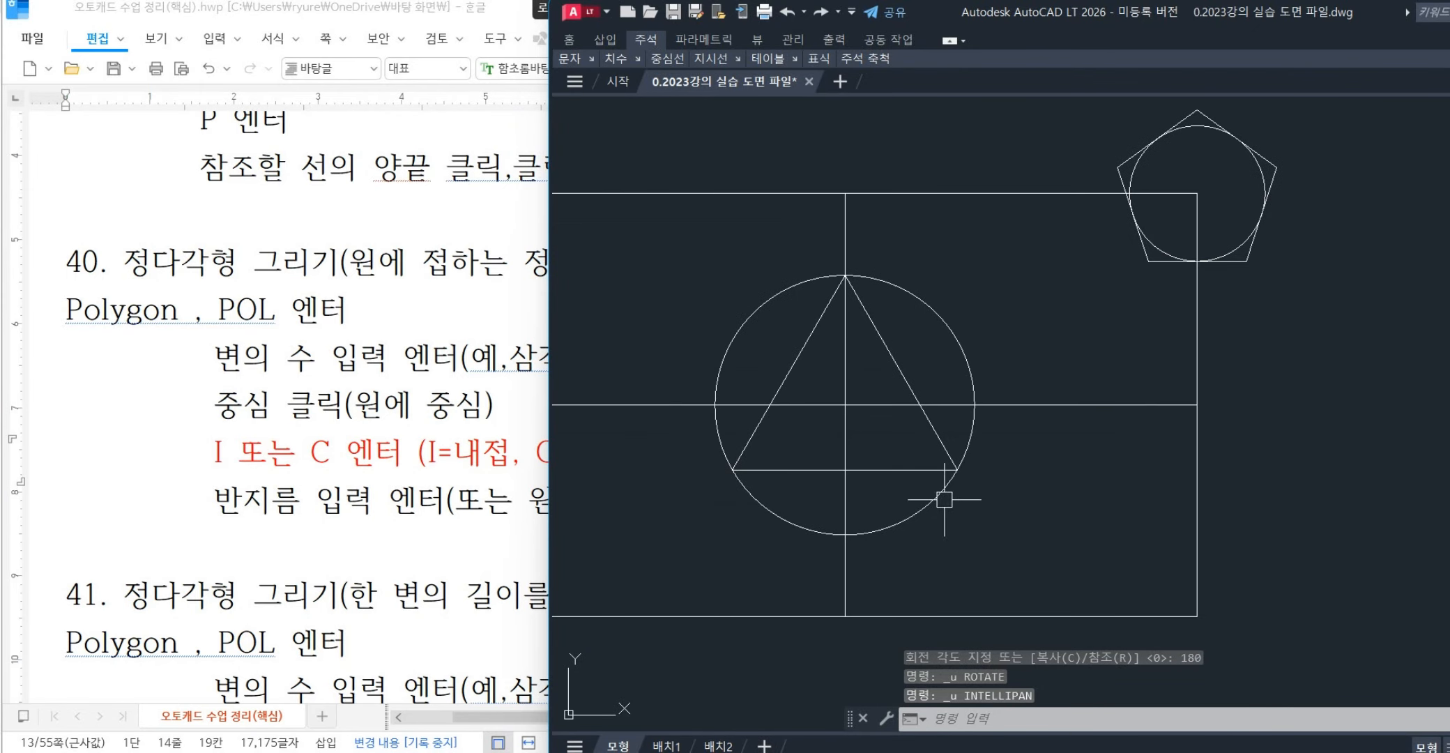
middle_drag(974, 459, 1019, 432)
key(ctrl+z)
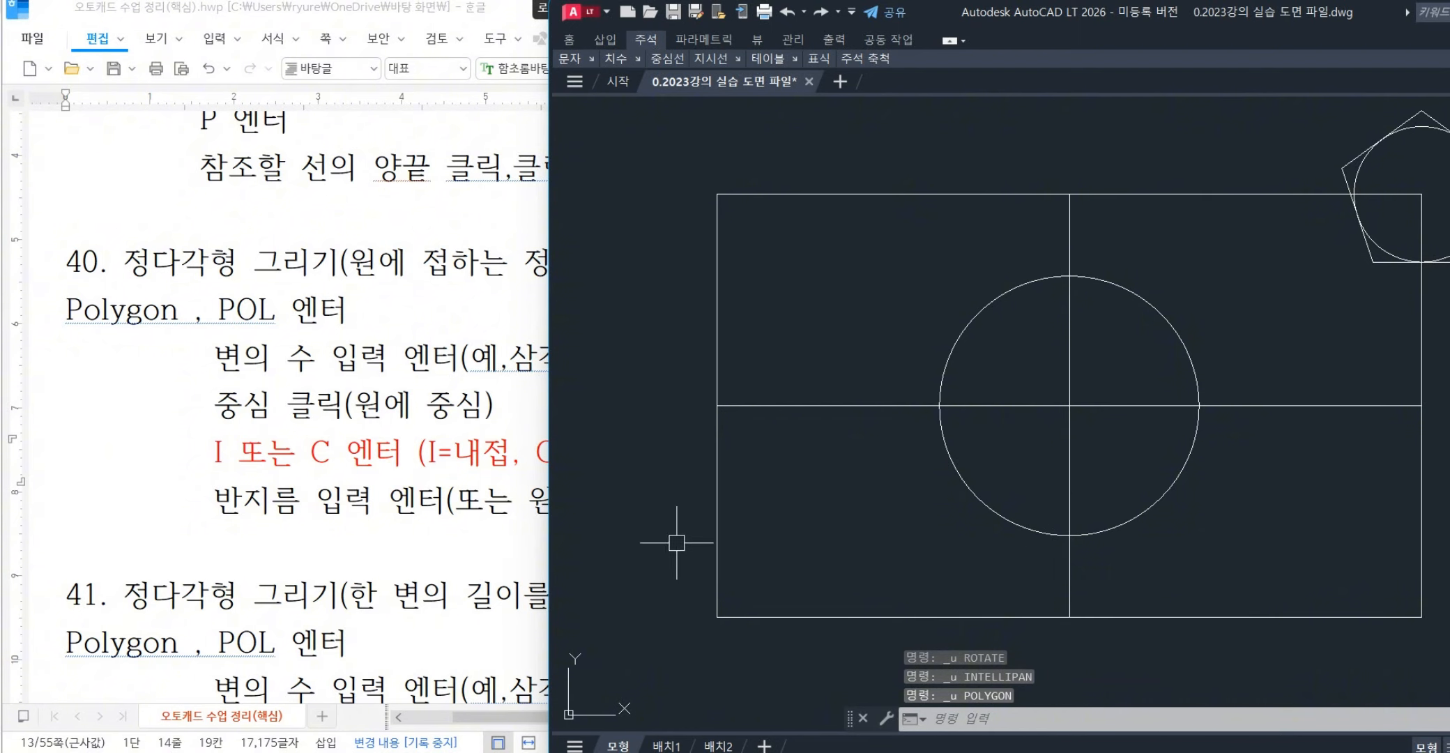
- Check the line in the Hangul notes about entering the radius or picking a quadrant point of the circle
click(484, 569)
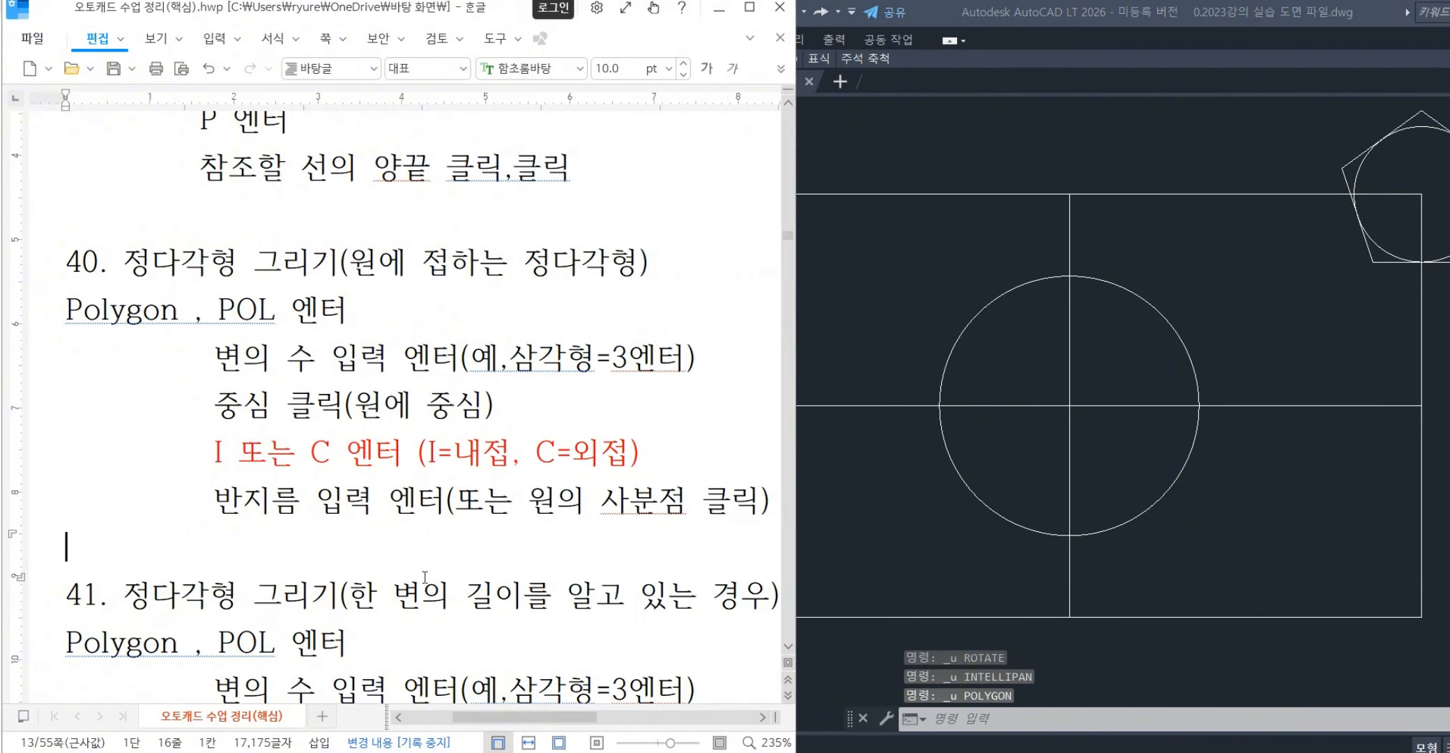
drag(507, 721, 533, 722)
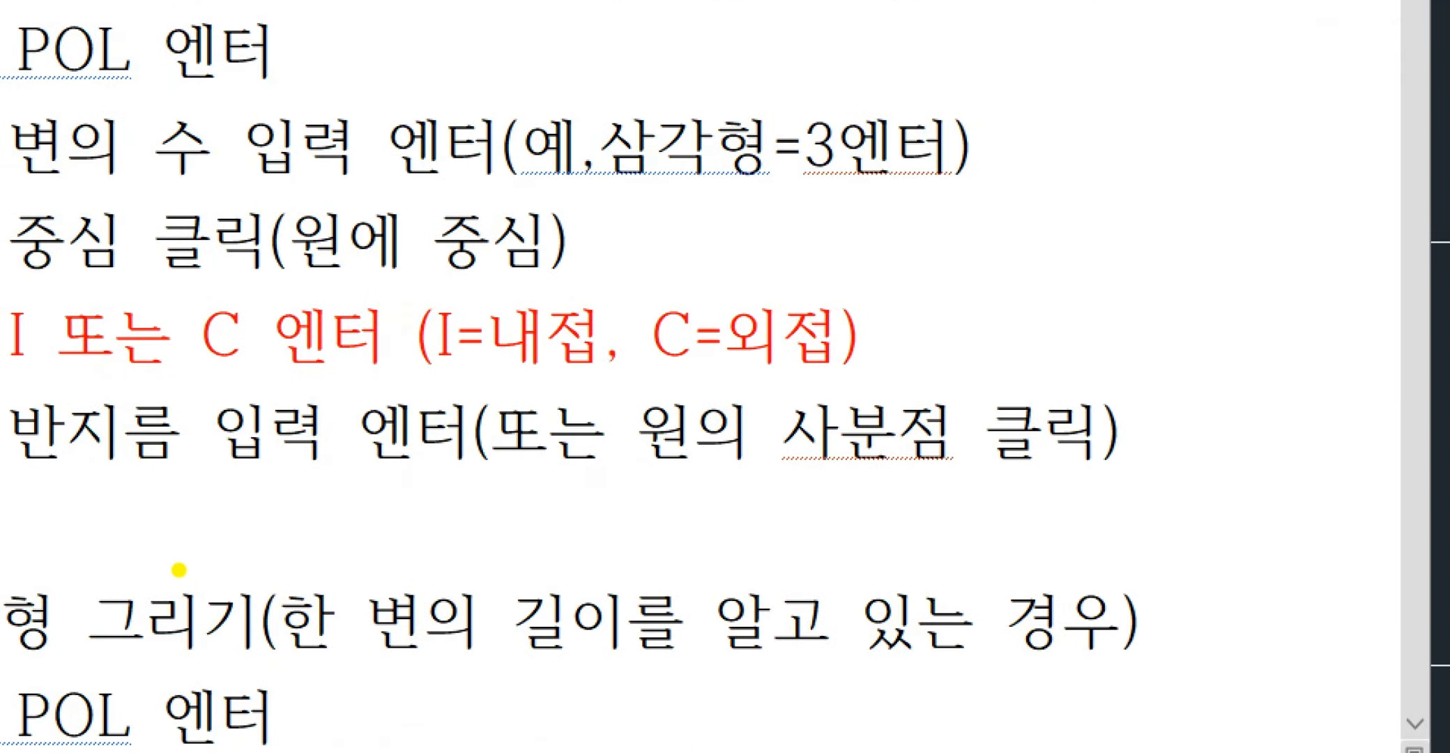
drag(15, 481, 442, 480)
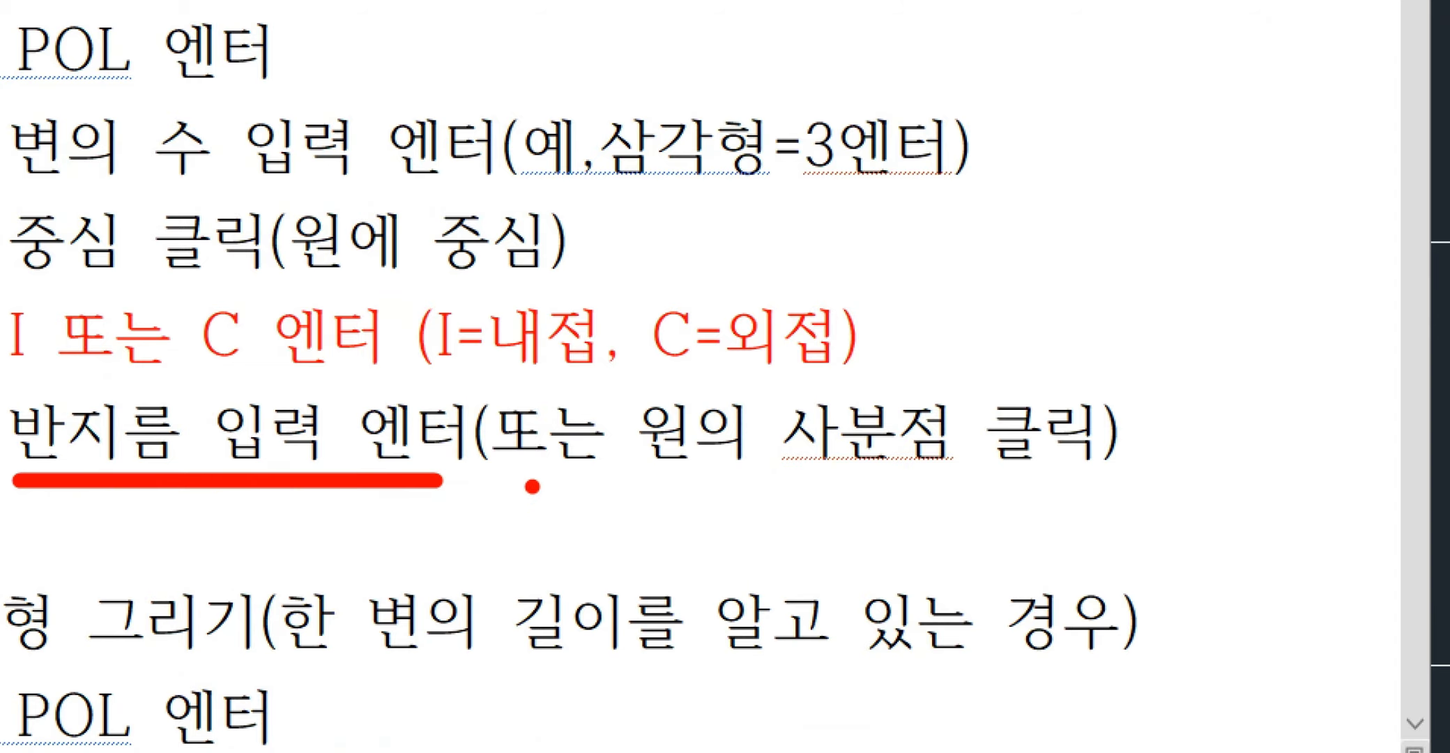
drag(614, 382, 1119, 491)
key(Escape)
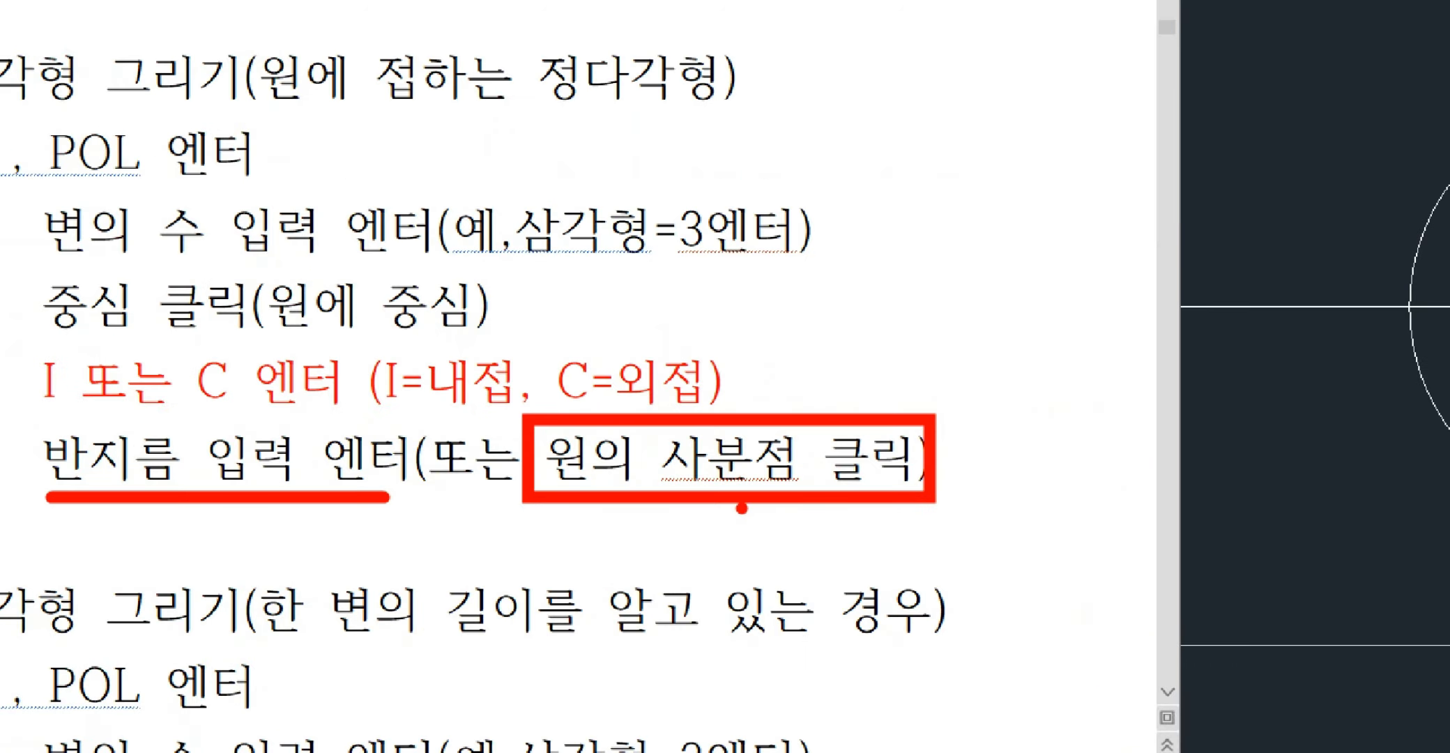
- In AutoCAD, draw a three-sided polygon inscribed in the central circle, picking the circle's lower quadrant point as the radius
click(1099, 547)
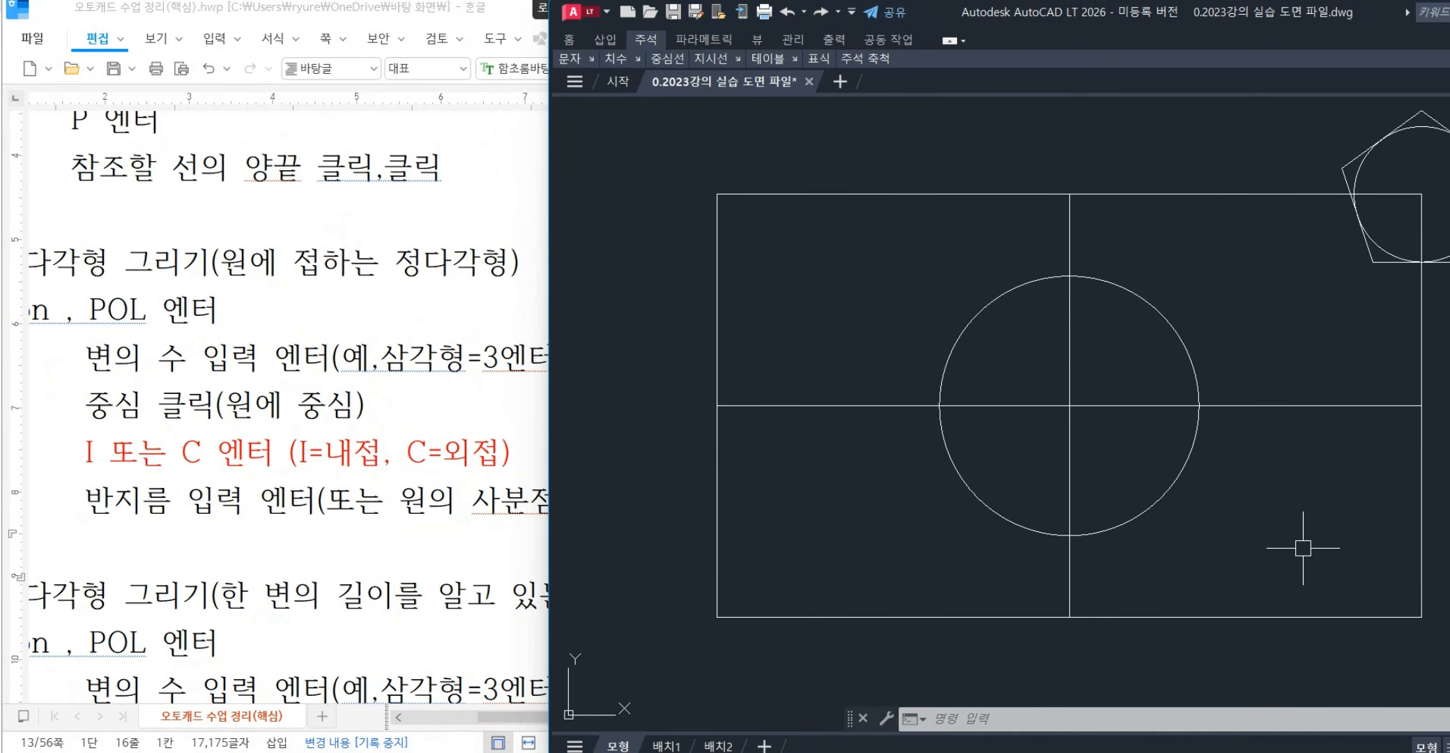
text(pol)
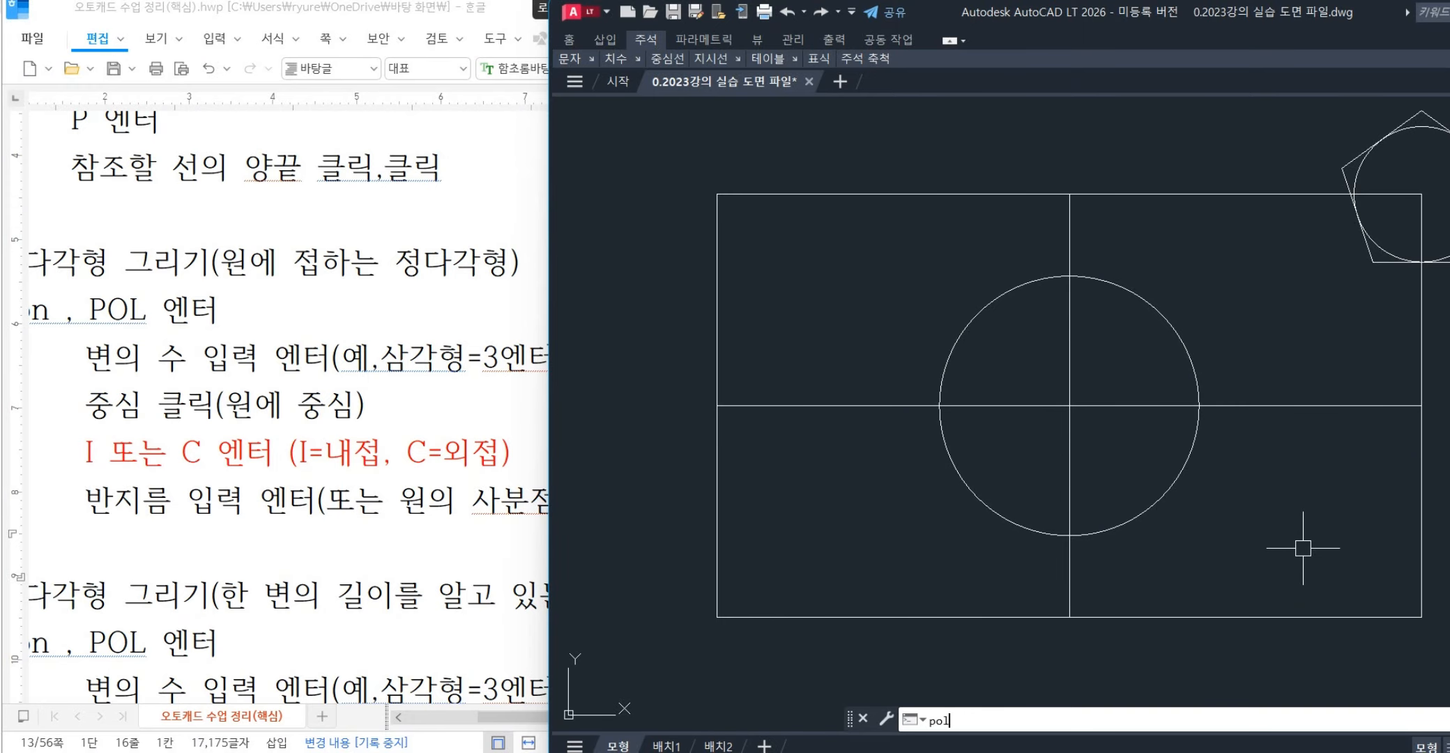
key(Return)
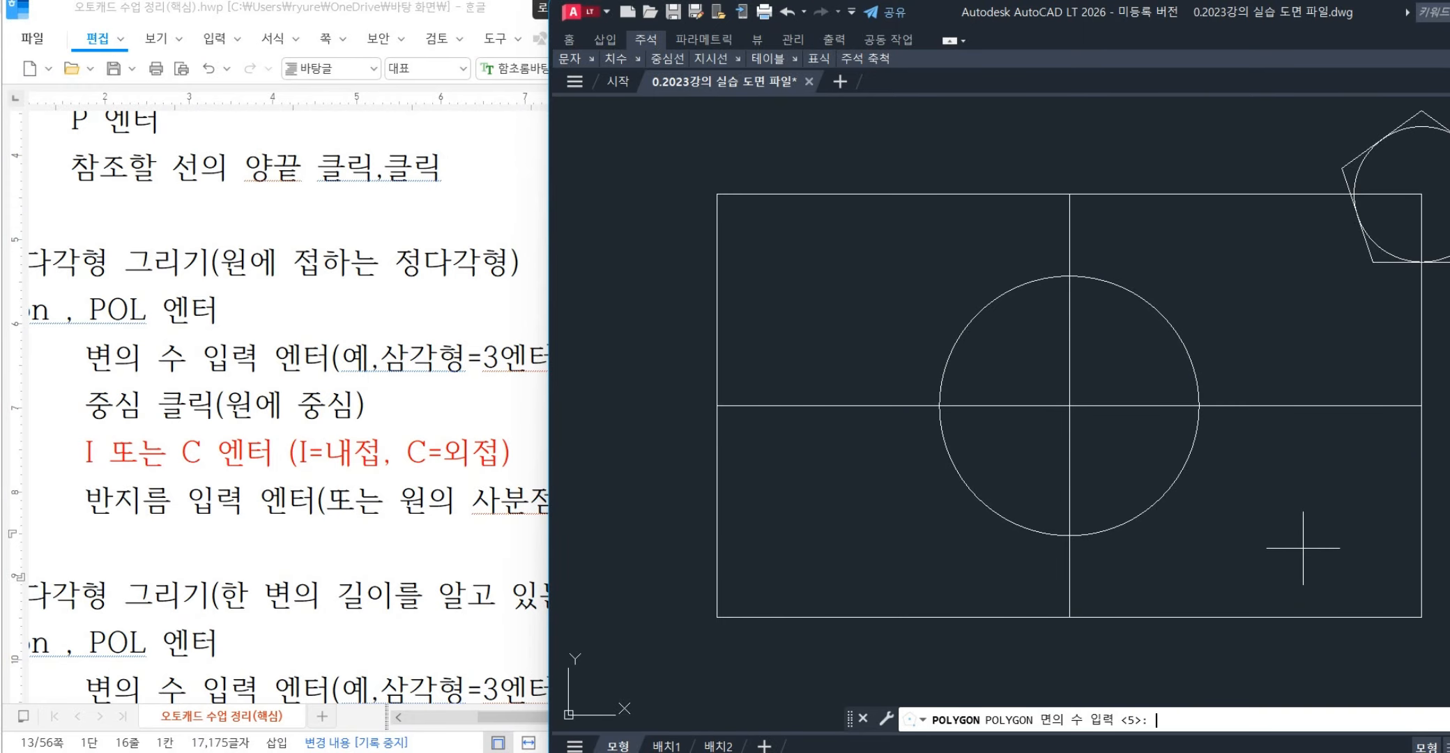
text(3)
key(Return)
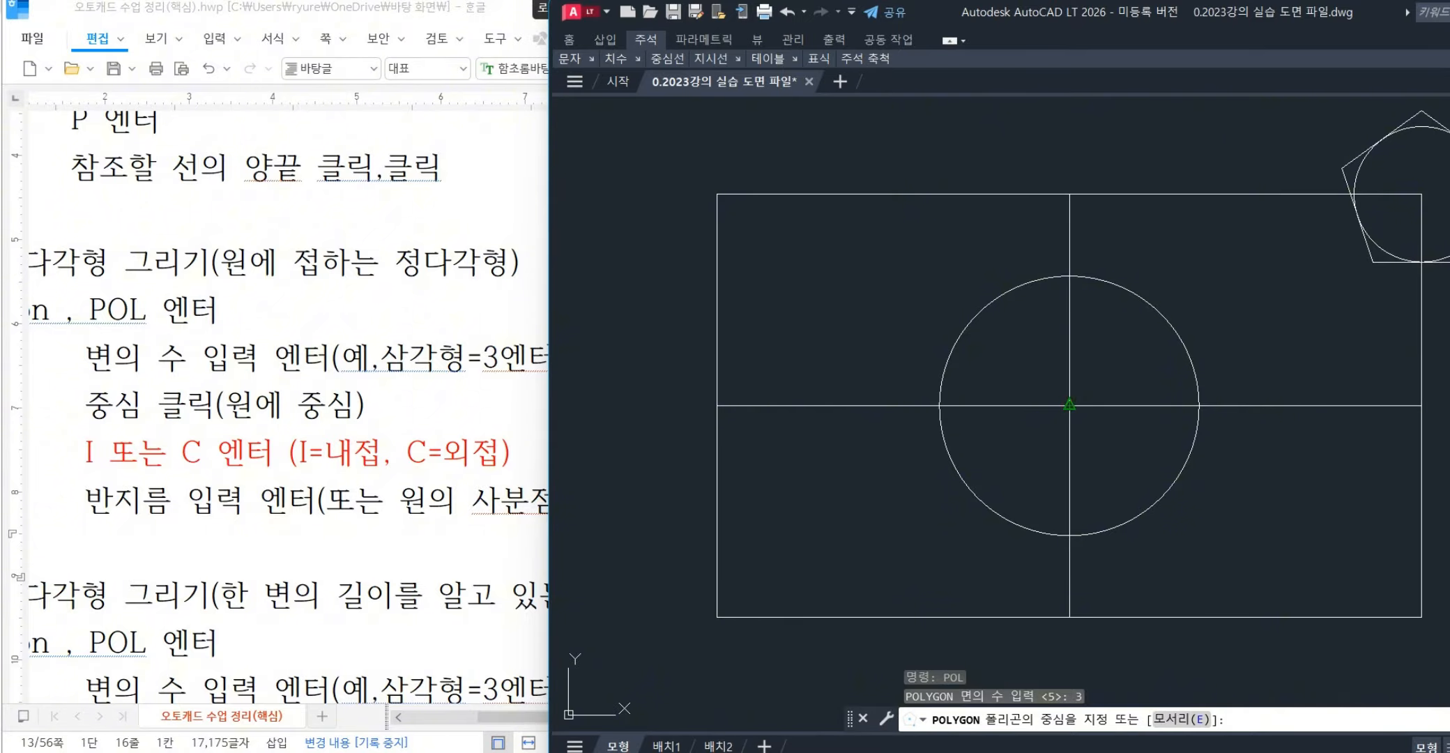
click(1069, 405)
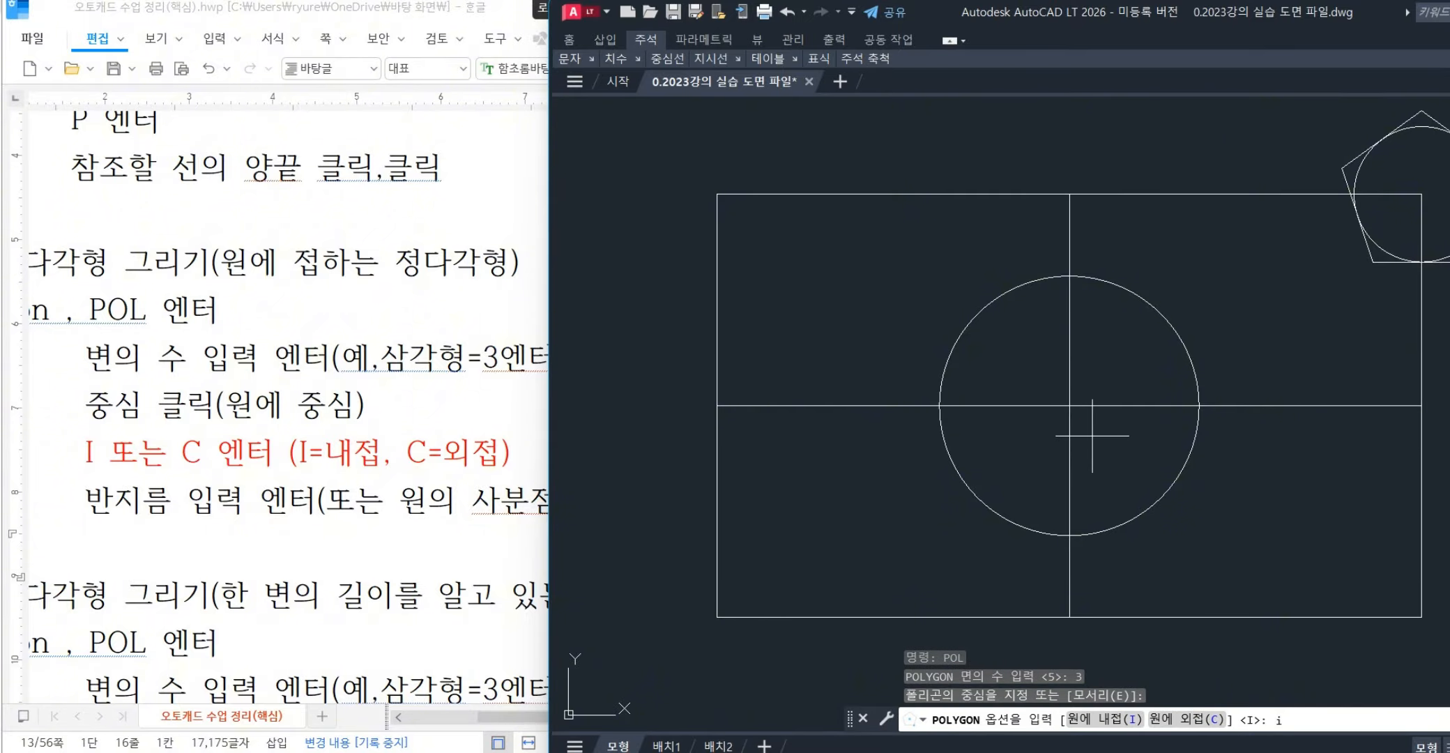
key(Return)
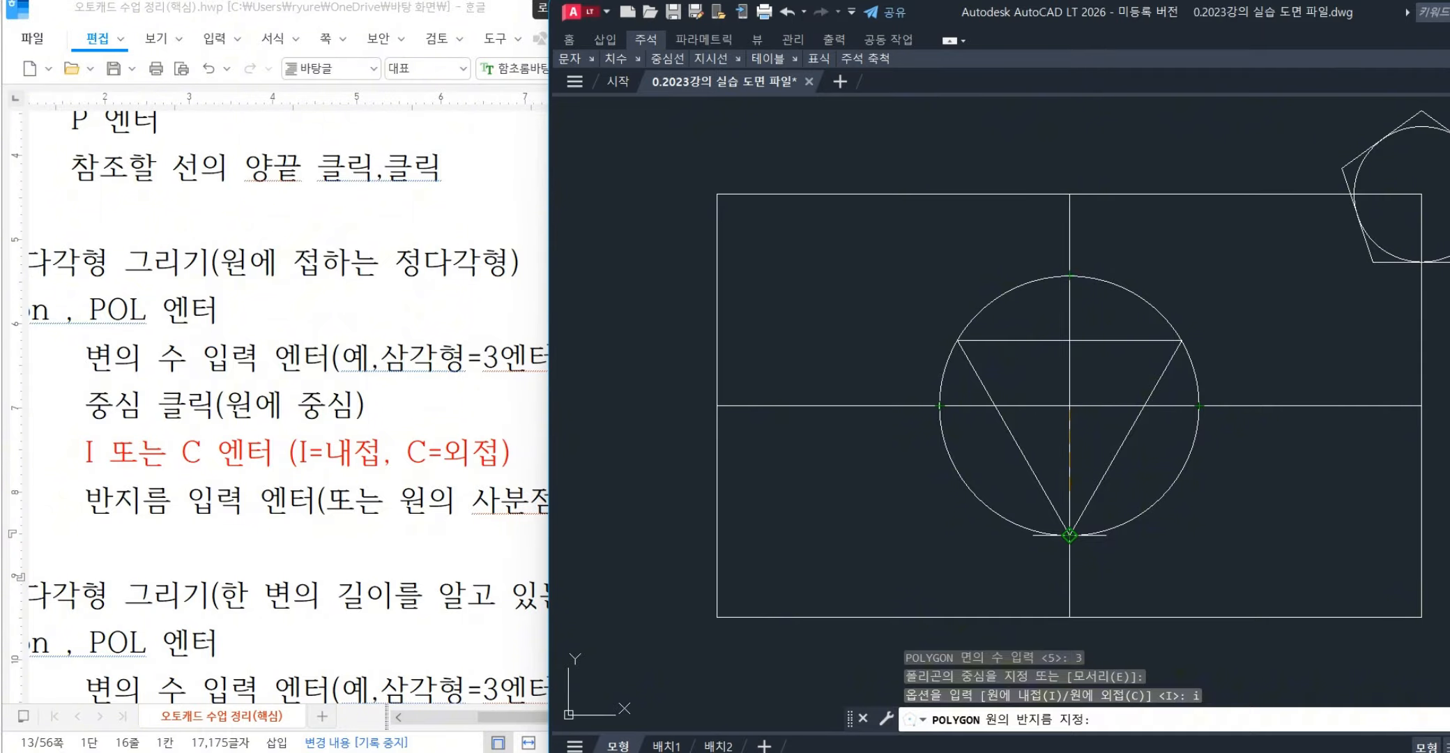
click(1070, 536)
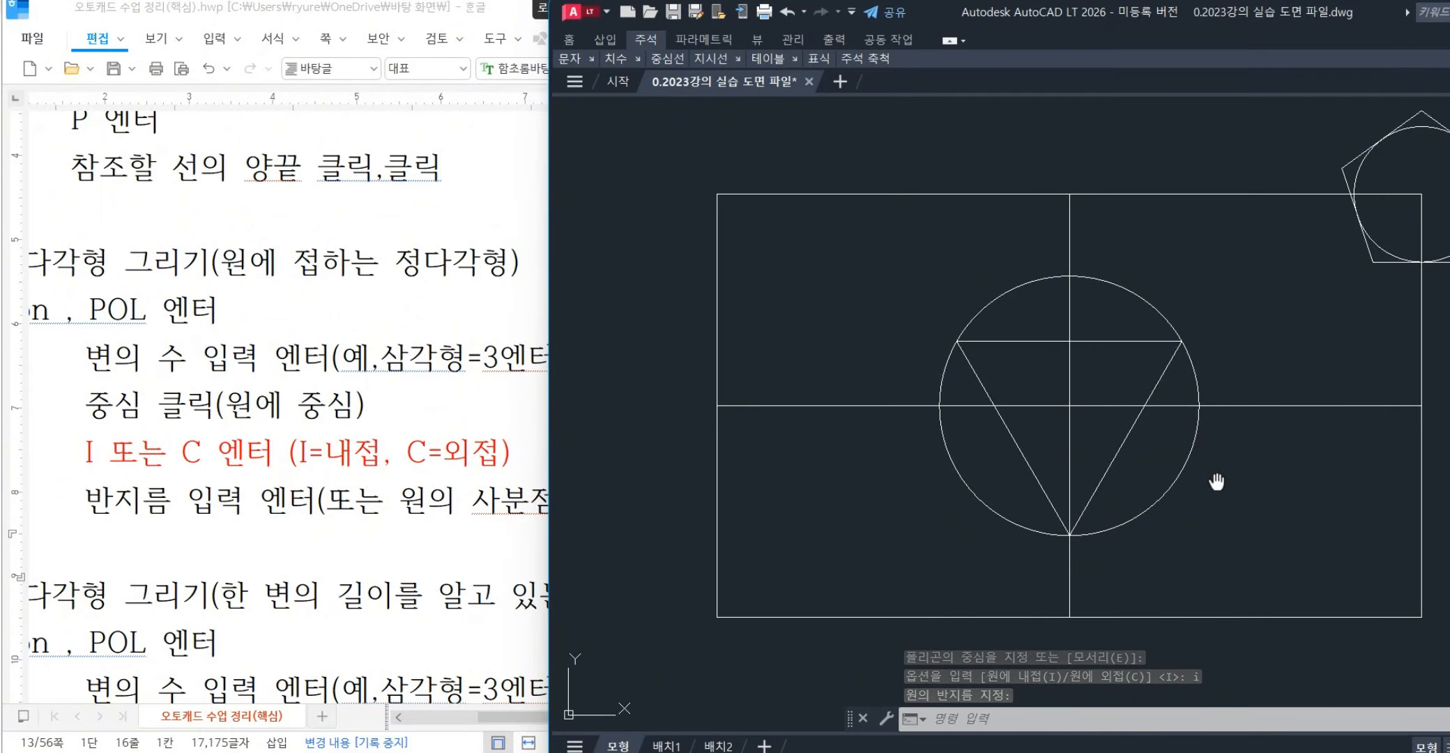
middle_drag(1217, 484, 1068, 512)
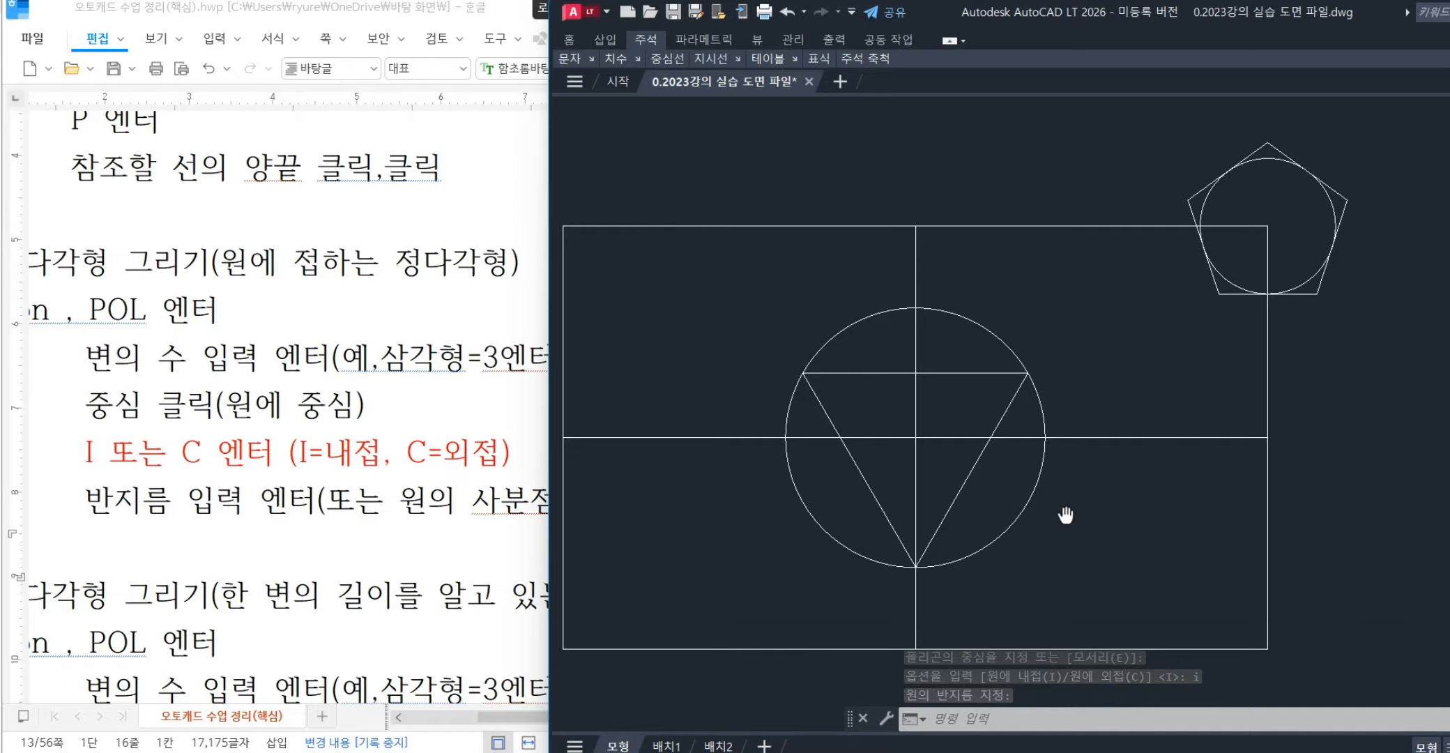
- Delete the pentagon around the upper-right corner circle and redraw it as a five-sided circumscribed polygon, picking the circle's upper quadrant point as the radius
click(1296, 300)
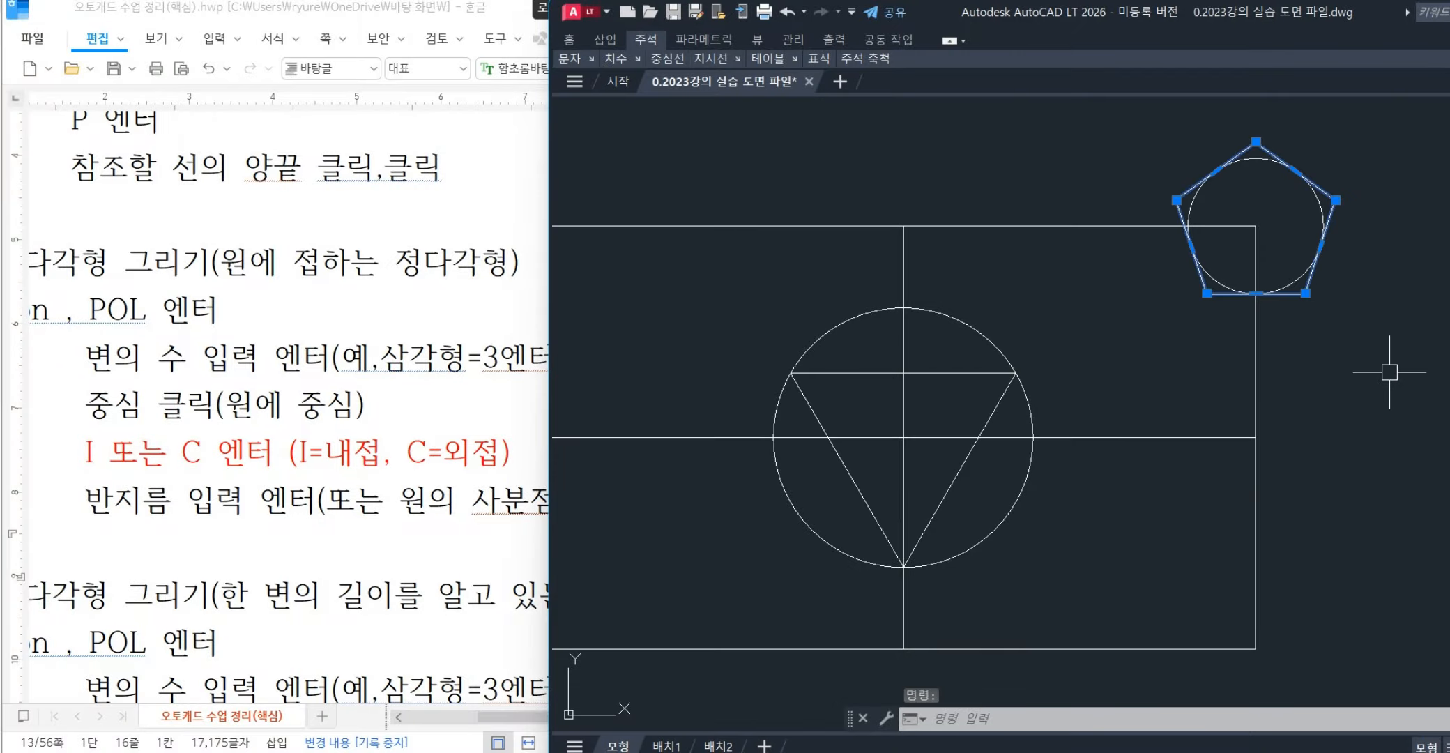
key(Delete)
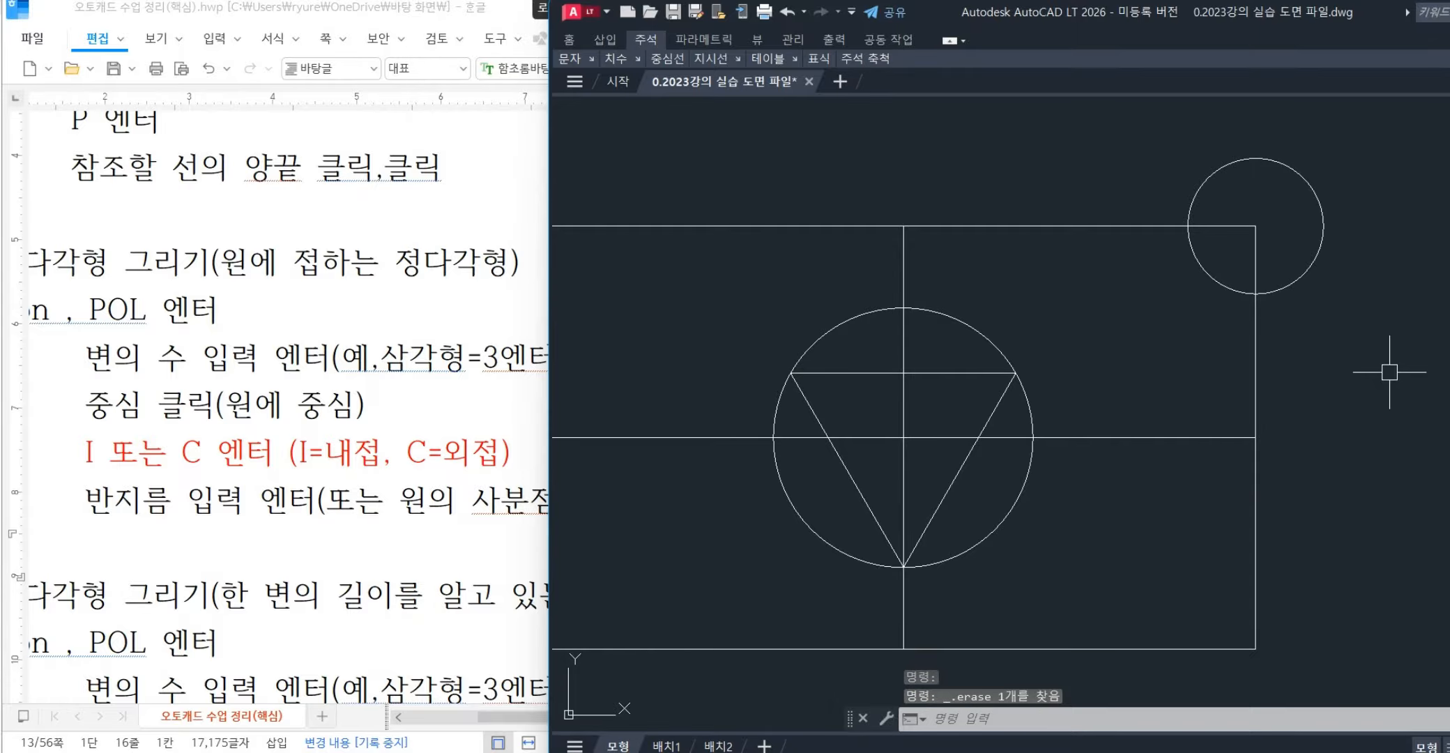
text(pol)
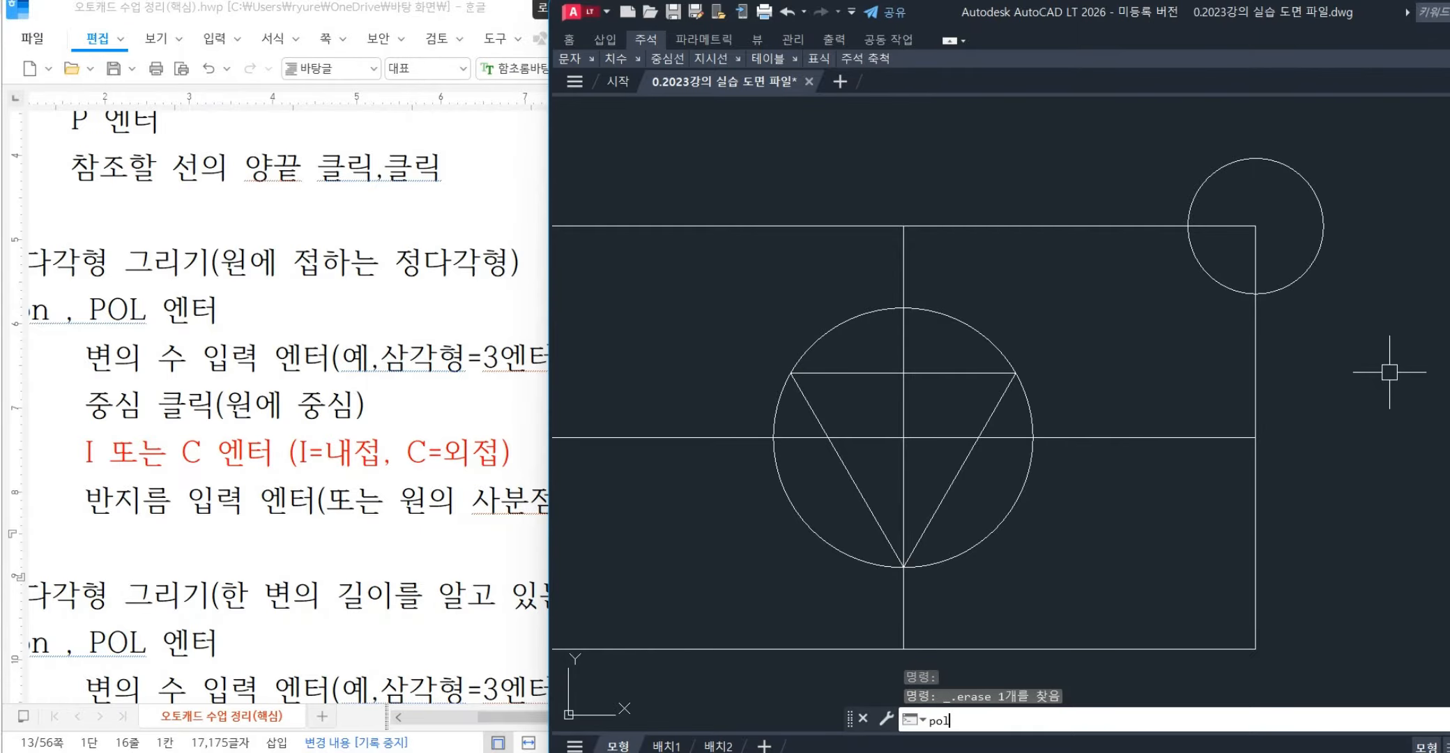
key(Return)
key(Return)
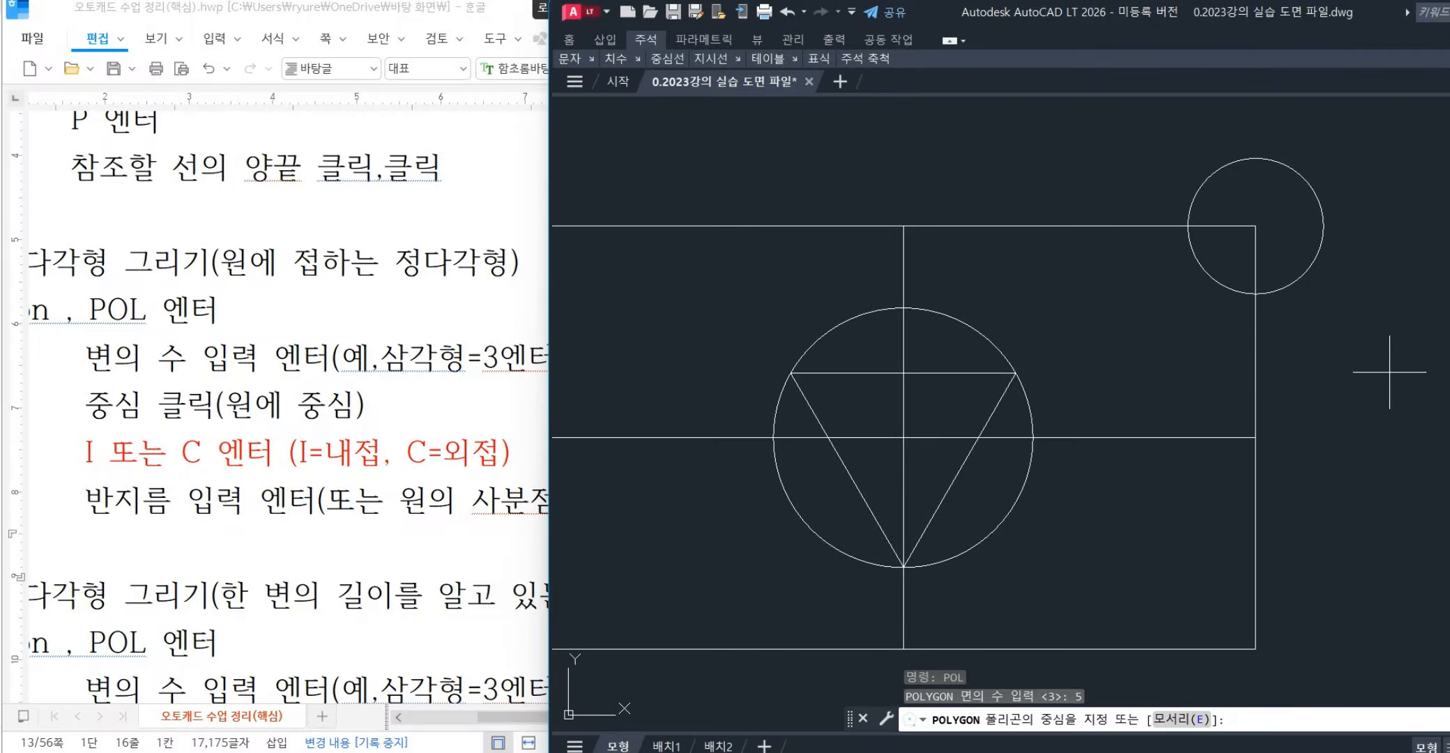
click(1254, 227)
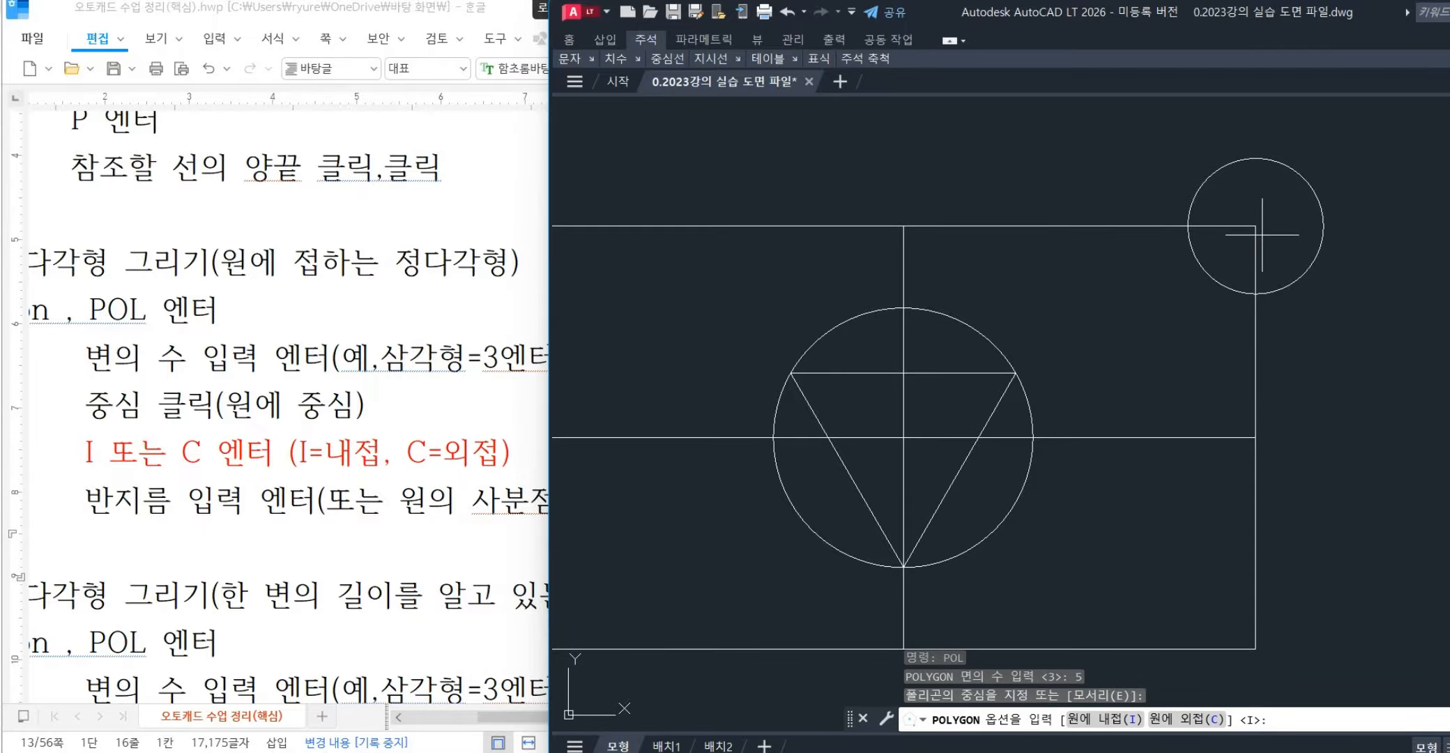
text(c)
key(Return)
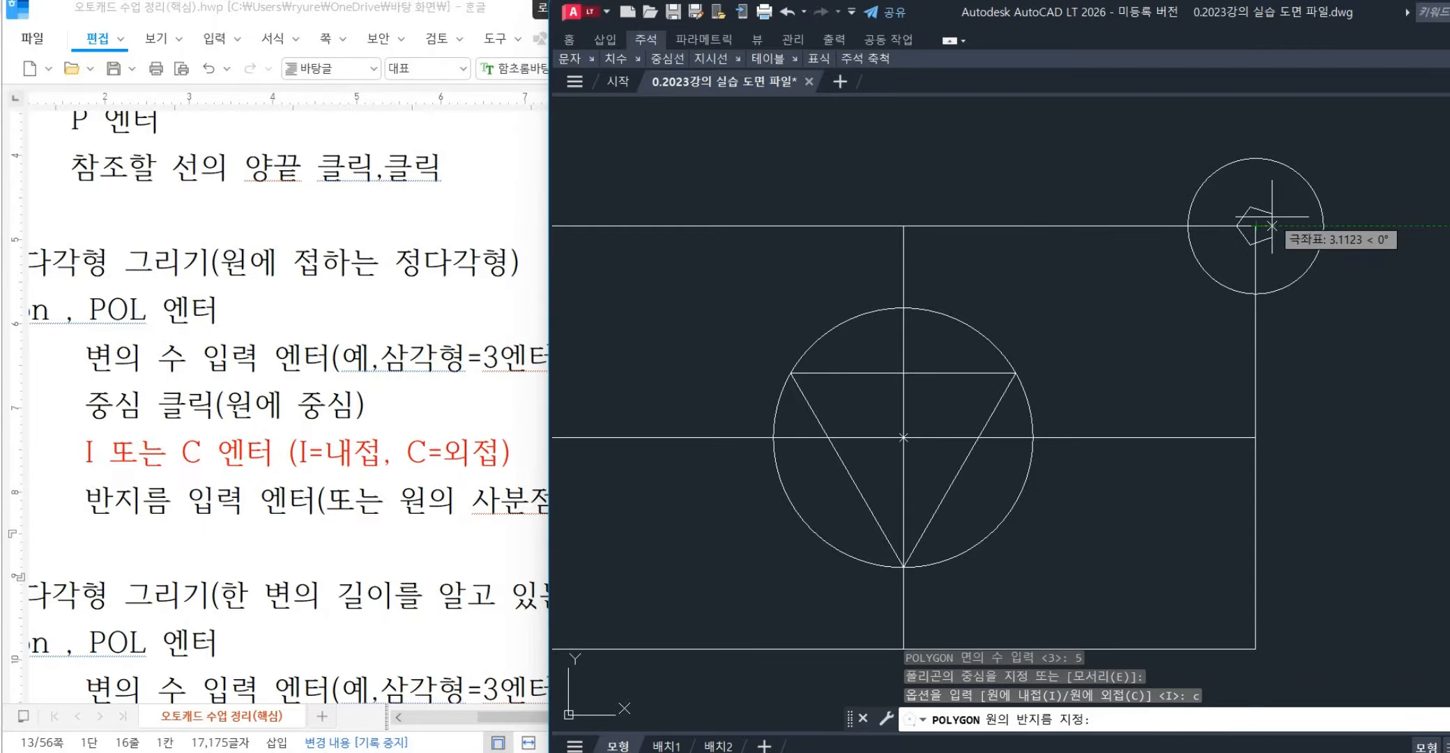
click(1255, 158)
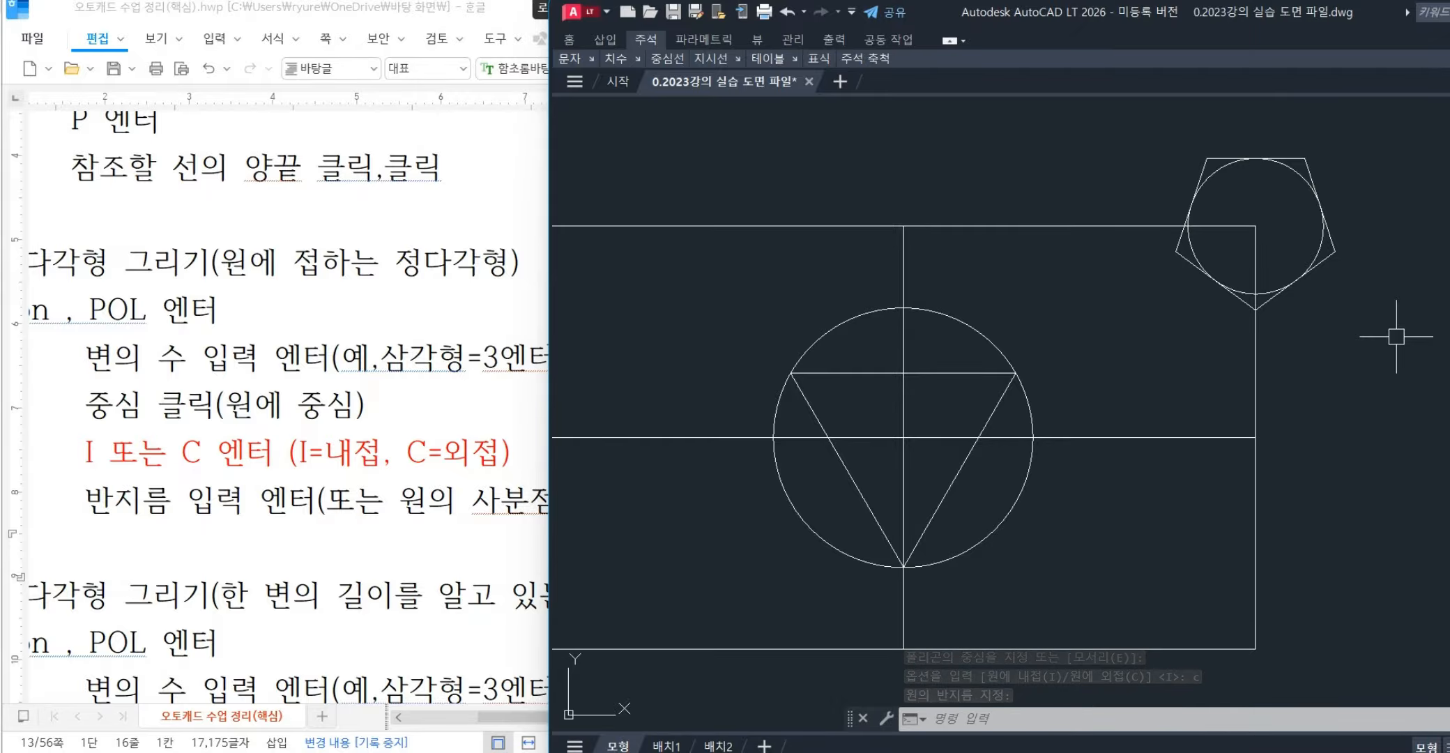
- Turn polar tracking off and back on
key(F10)
key(F10)
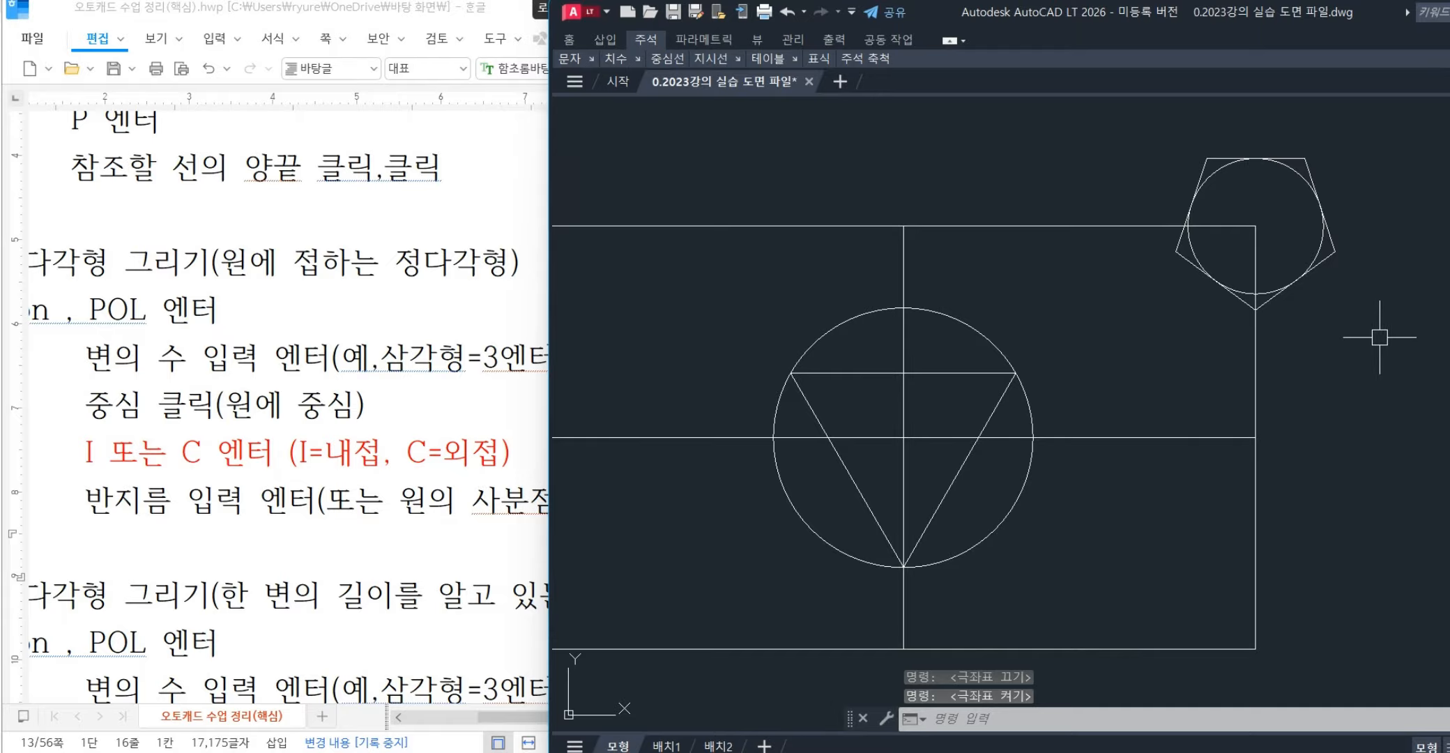
- Switch to the Hangul notes and read the section on drawing a polygon when one side's length is known
click(319, 436)
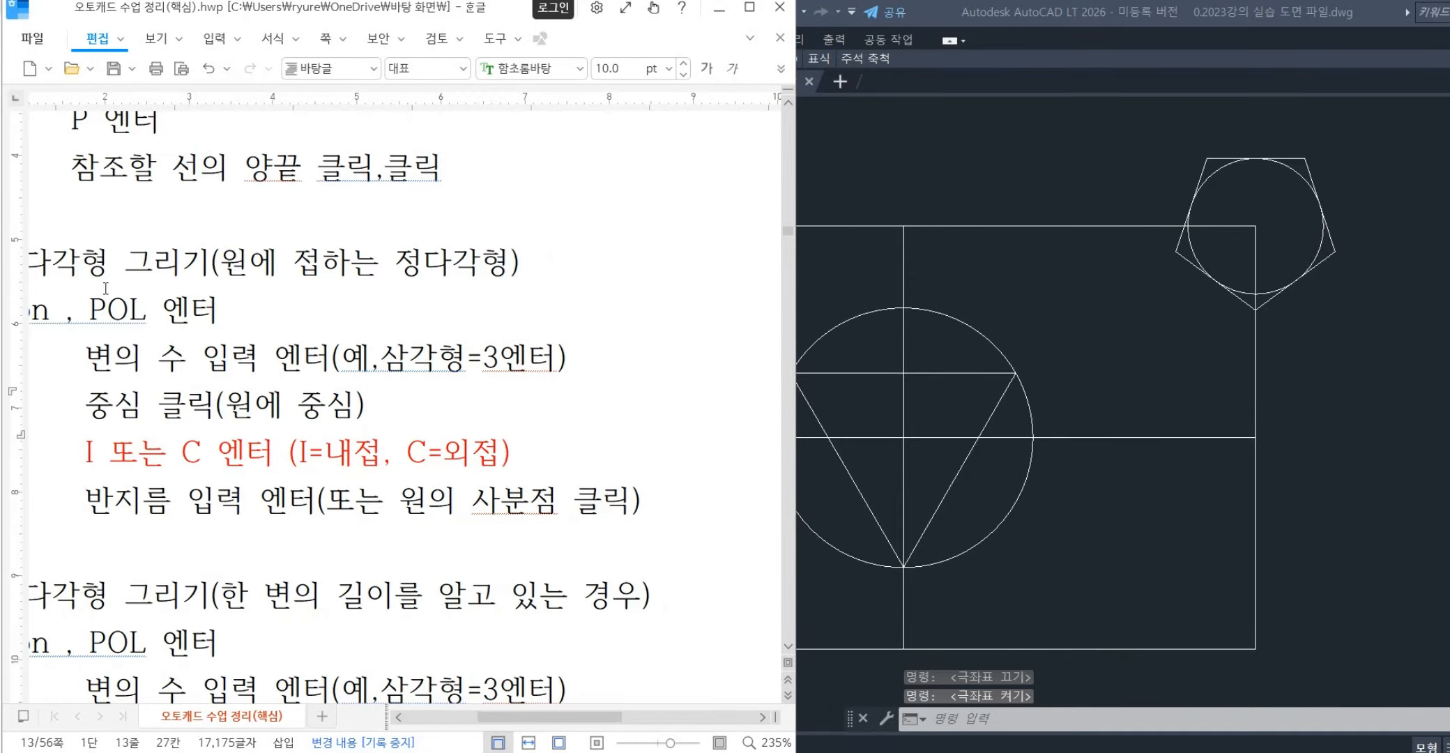
scroll(267, 426, down, 4)
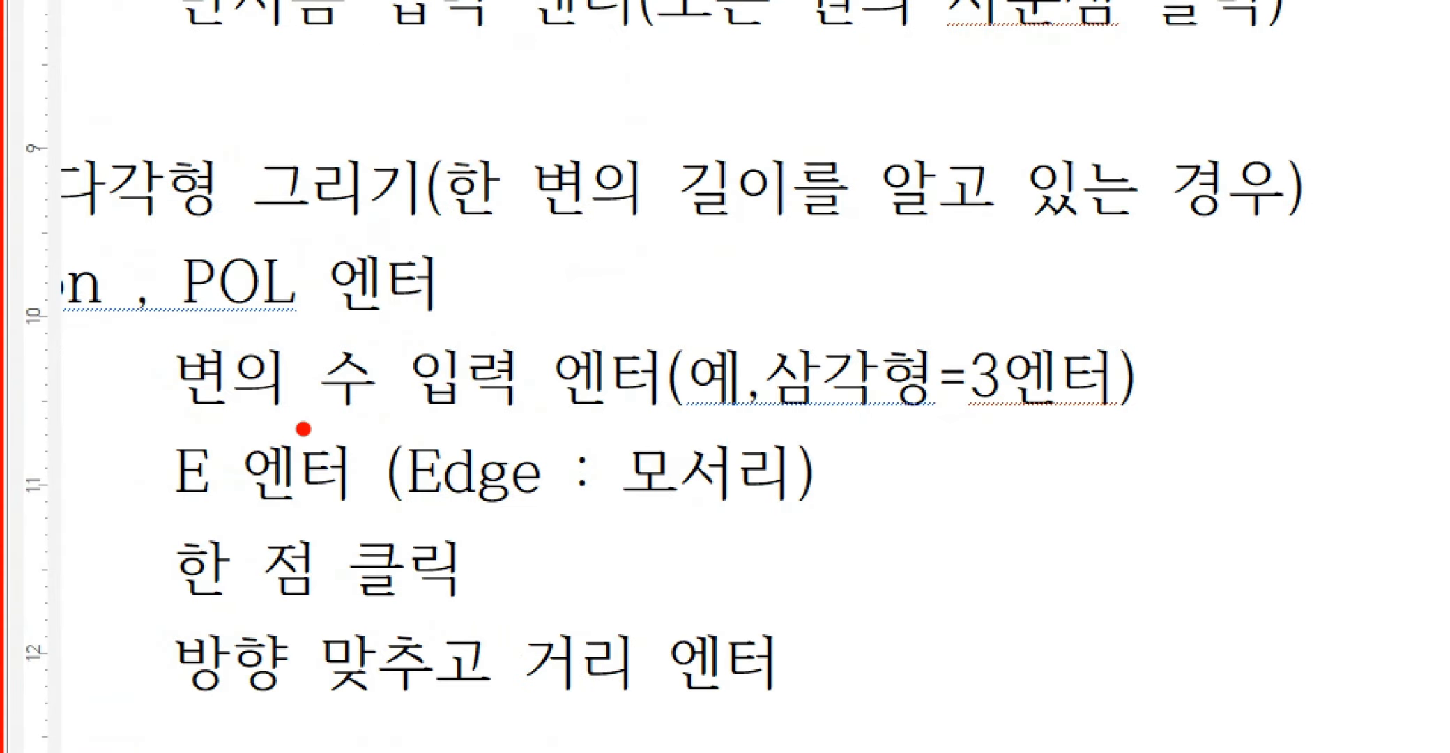
drag(439, 230, 1310, 230)
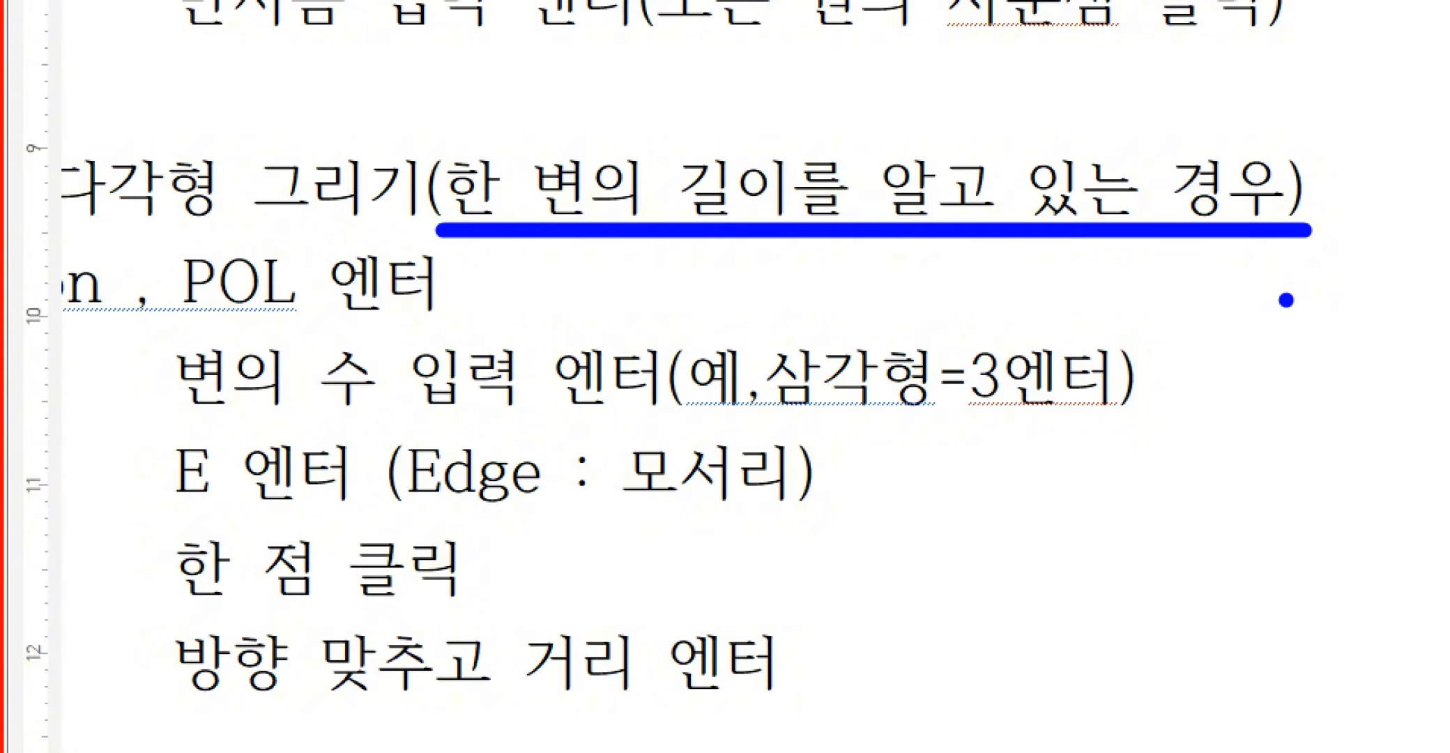
key(Escape)
- Return to AutoCAD and examine the reference octagon and its side length dimension at the top of the practice drawing
click(840, 453)
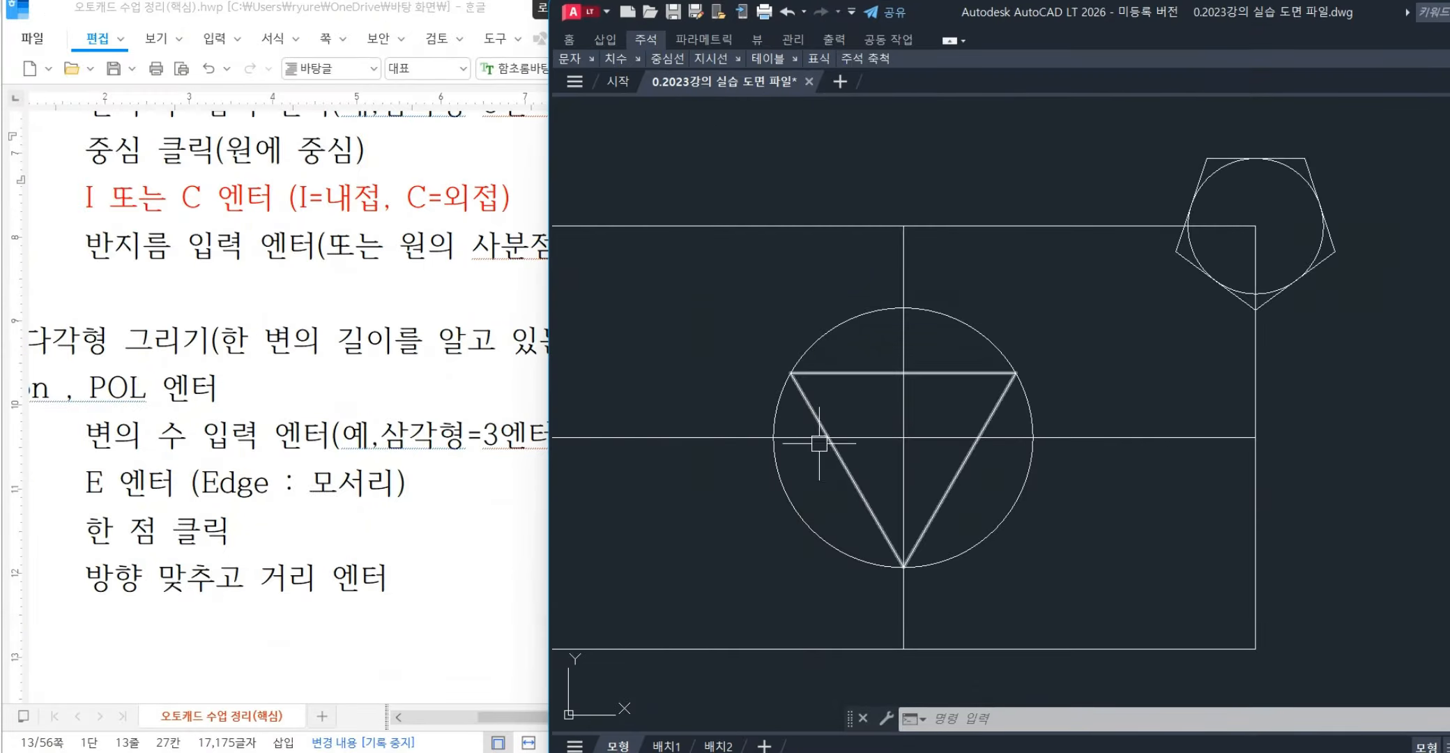
scroll(715, 457, down, 4)
middle_drag(711, 449, 1173, 541)
scroll(840, 373, up, 5)
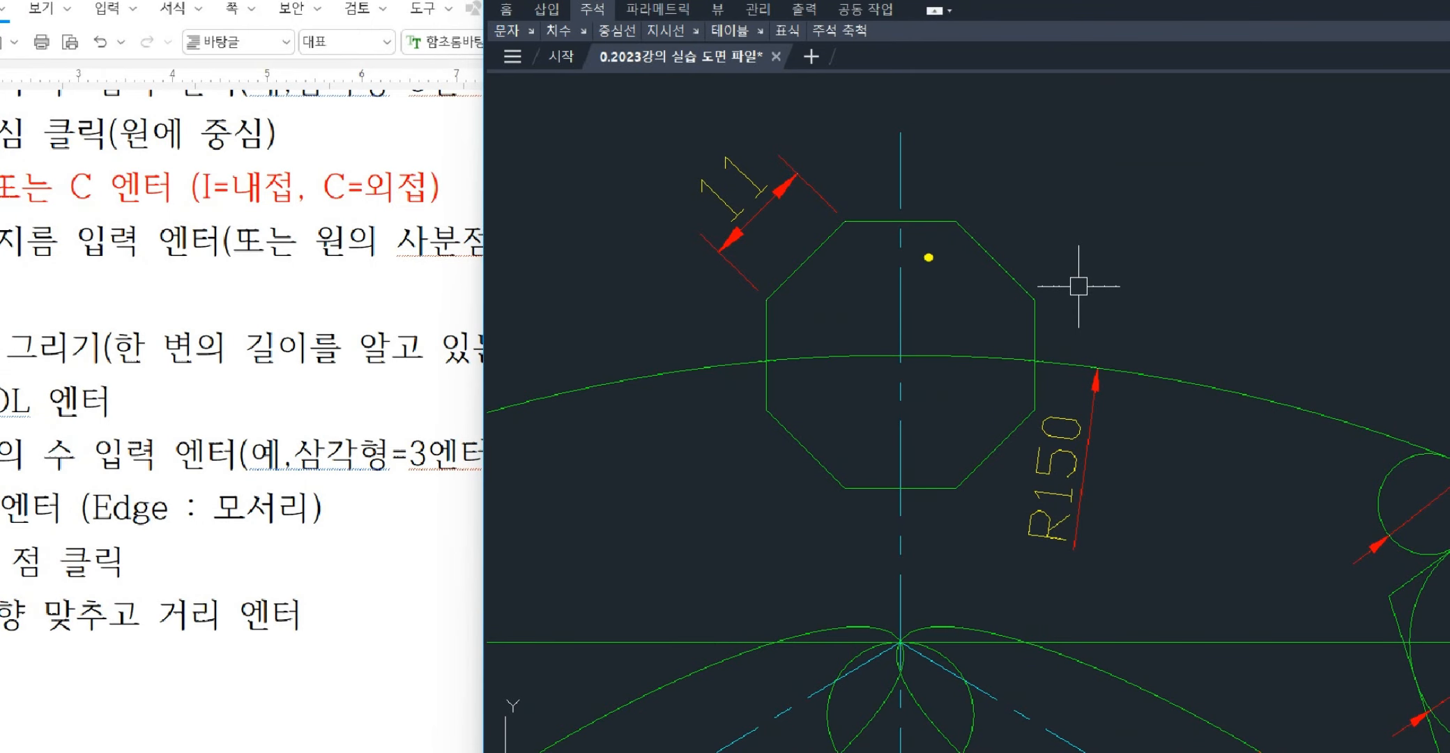
mouse_move(864, 210)
mouse_down()
mouse_move(775, 284)
mouse_move(747, 417)
mouse_move(983, 491)
mouse_move(955, 239)
mouse_up()
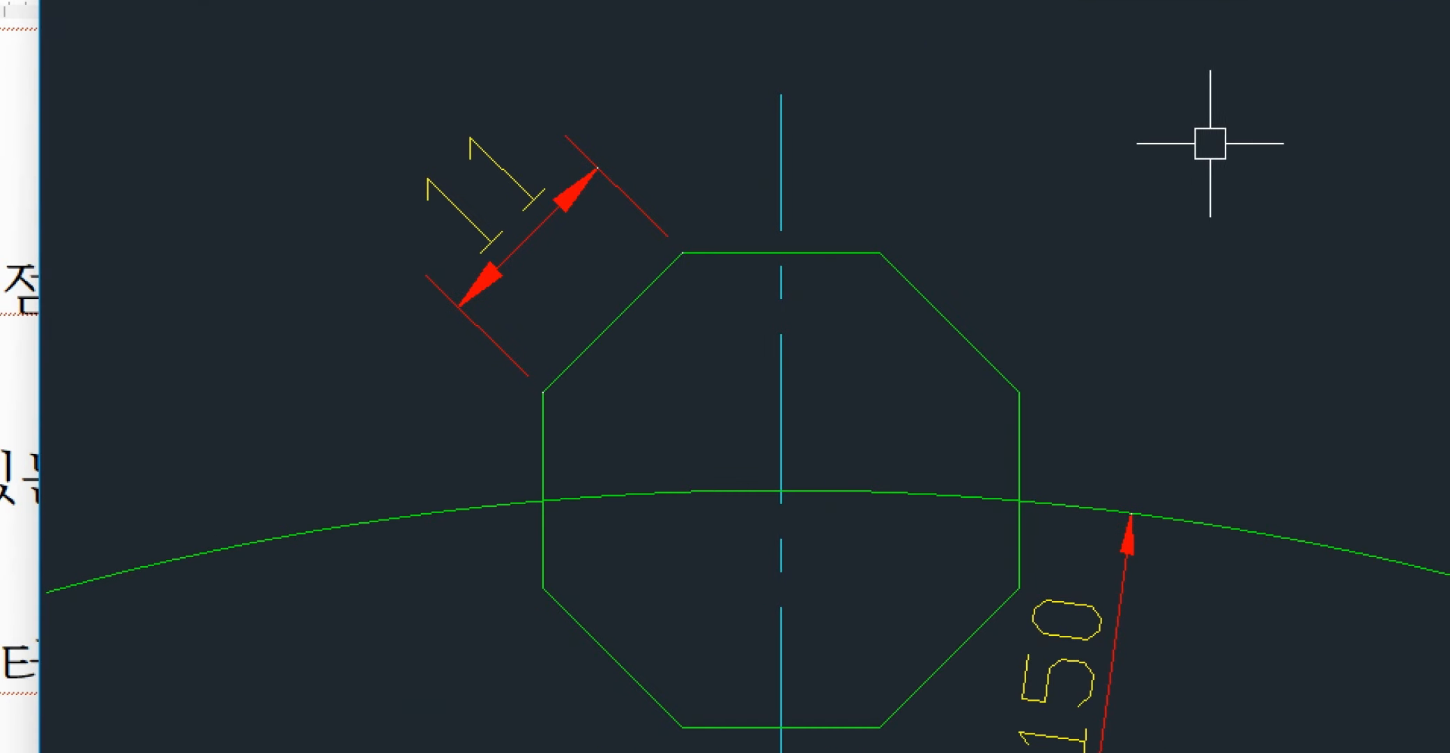
drag(843, 225, 772, 292)
mouse_move(589, 264)
mouse_down()
mouse_move(558, 55)
mouse_move(613, 275)
mouse_up()
key(Escape)
scroll(843, 416, down, 4)
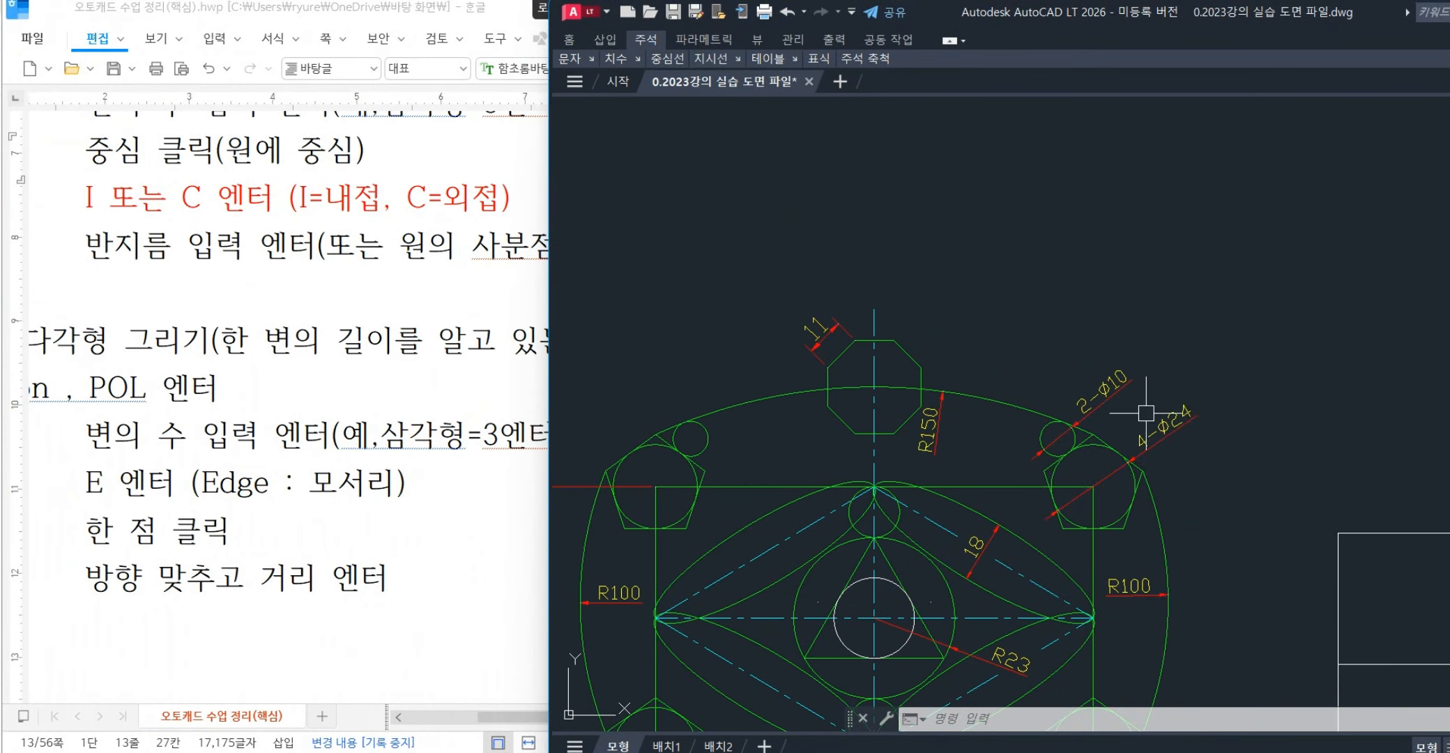
- Check the lines in the Hangul notes about starting the Polygon command and entering the number of sides
middle_drag(1146, 414, 819, 585)
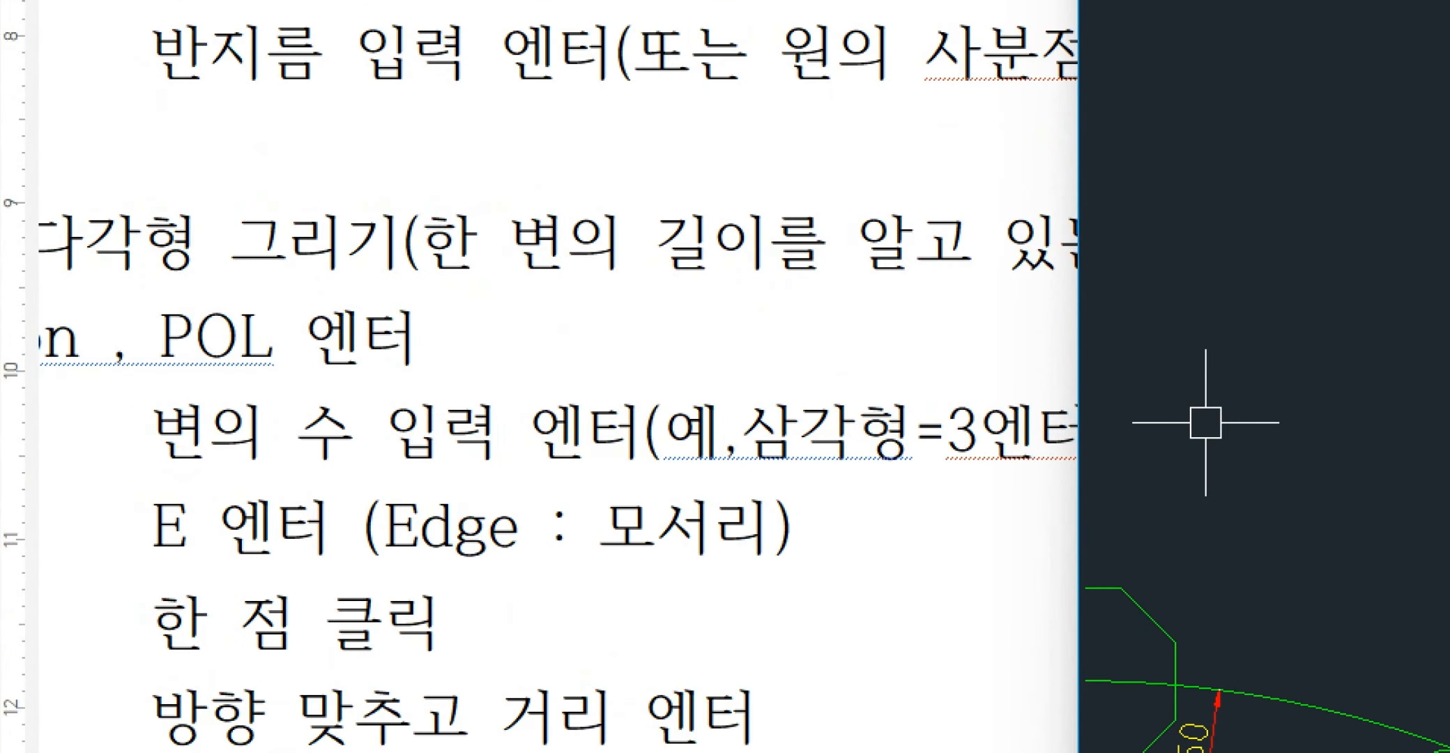
key(r)
mouse_move(117, 279)
ctrl+mouse_down()
mouse_move(242, 358)
mouse_move(443, 390)
ctrl+mouse_up()
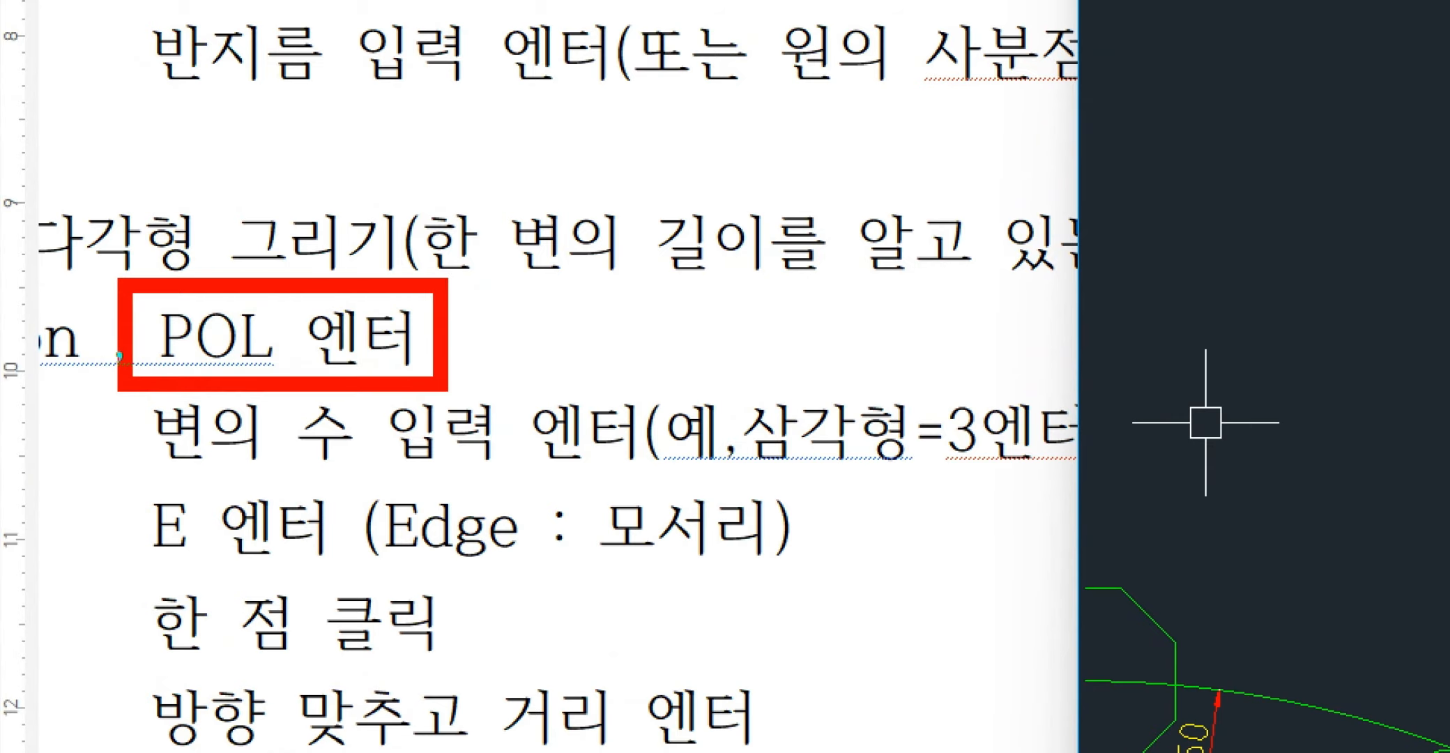
drag(148, 475, 653, 467)
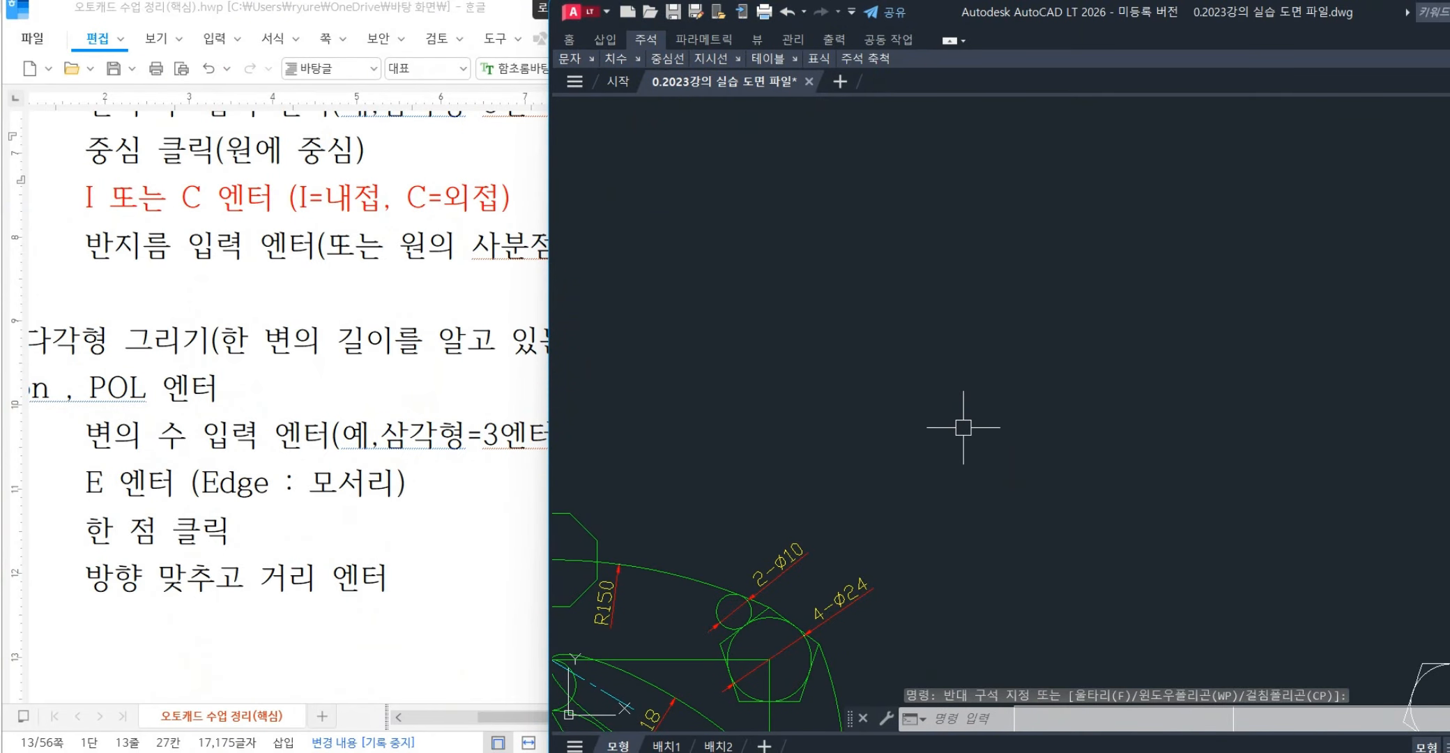
- In AutoCAD, draw an eight-sided polygon with the Edge option in the empty space above the reference drawing, with a horizontal edge of 11
text(po)
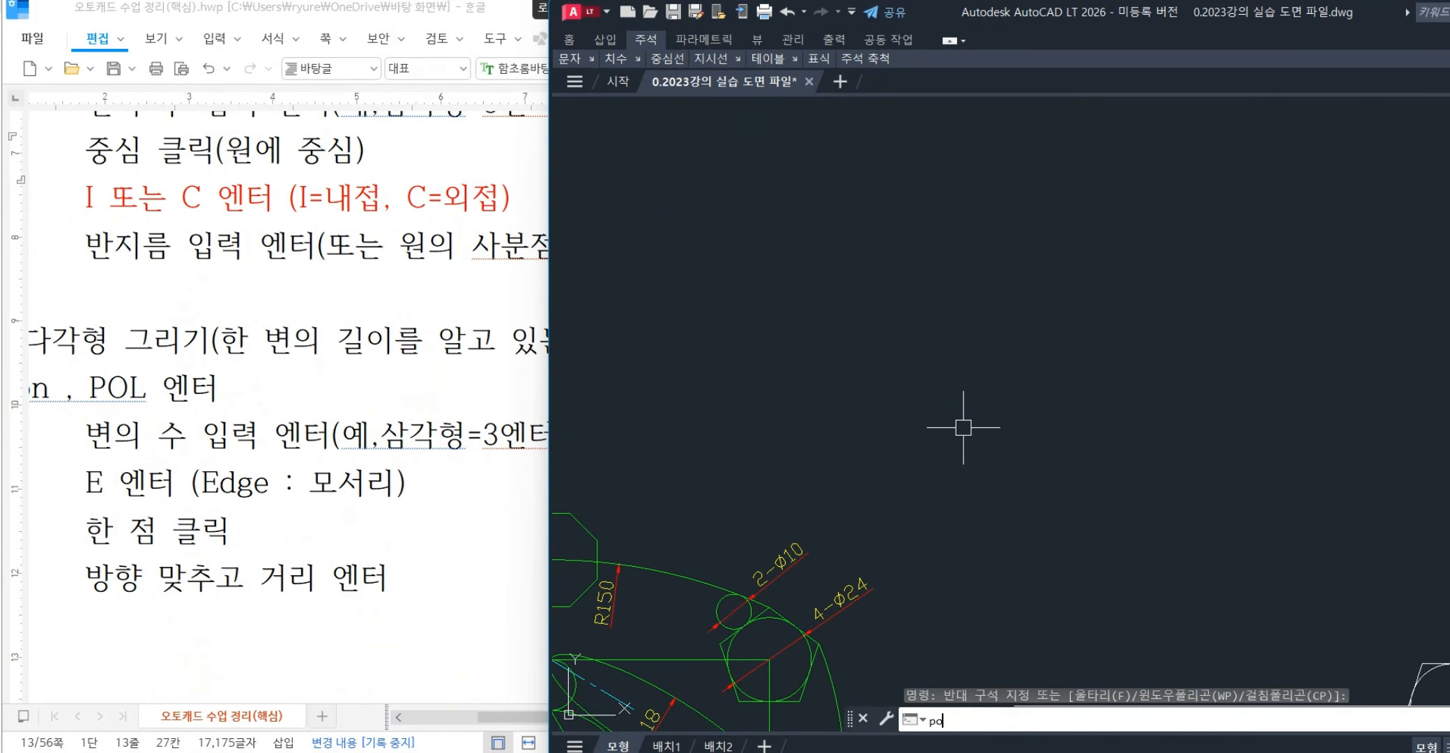
text(l)
key(Return)
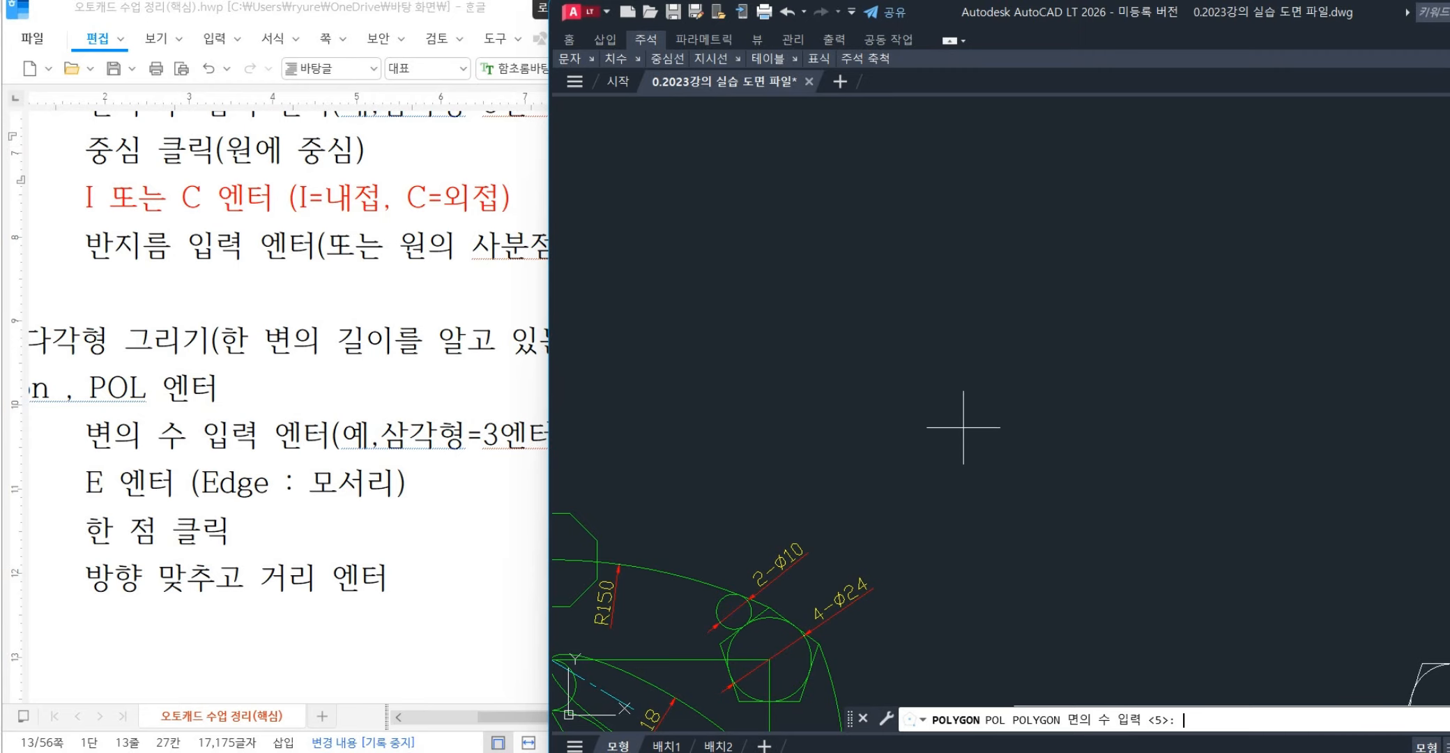
text(8)
key(Return)
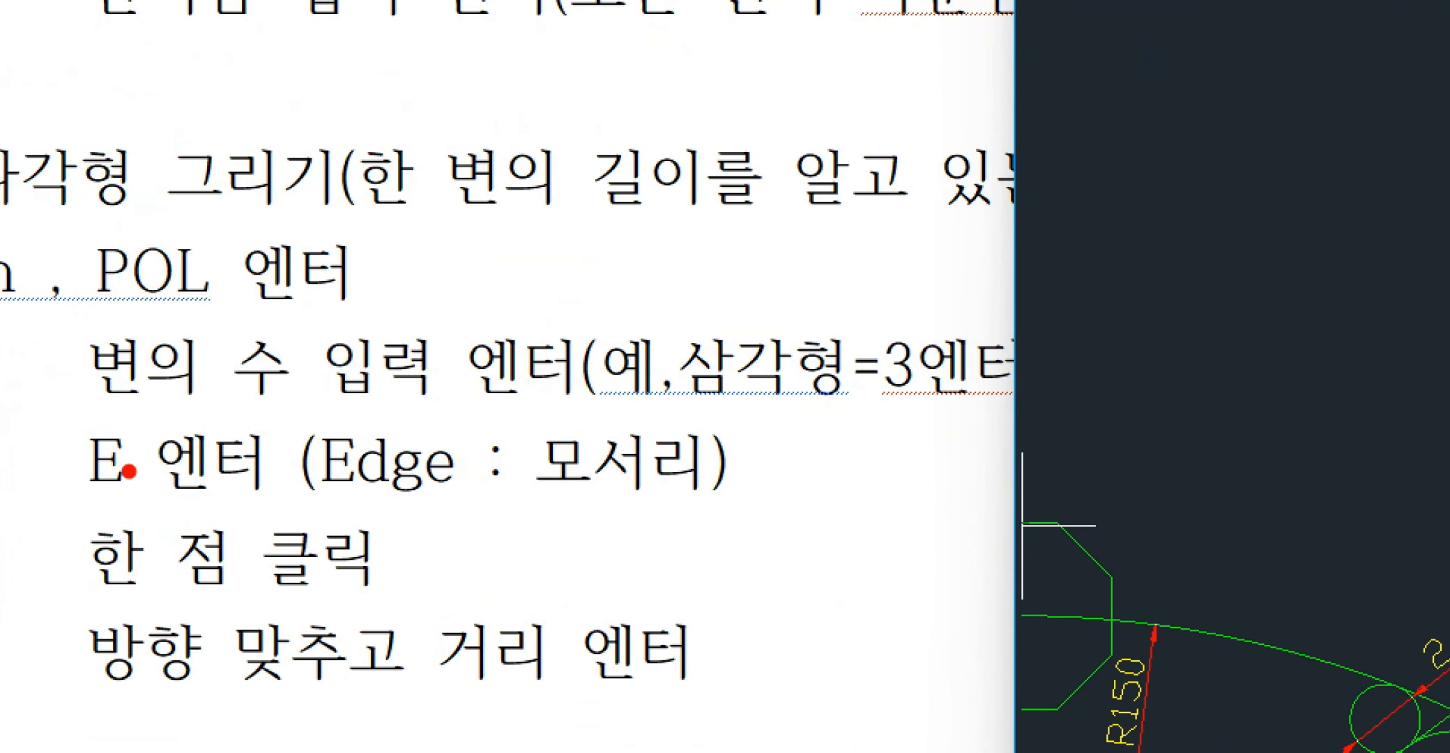
mouse_move(68, 453)
ctrl+mouse_down()
mouse_move(154, 502)
mouse_move(760, 516)
ctrl+mouse_up()
key(Escape)
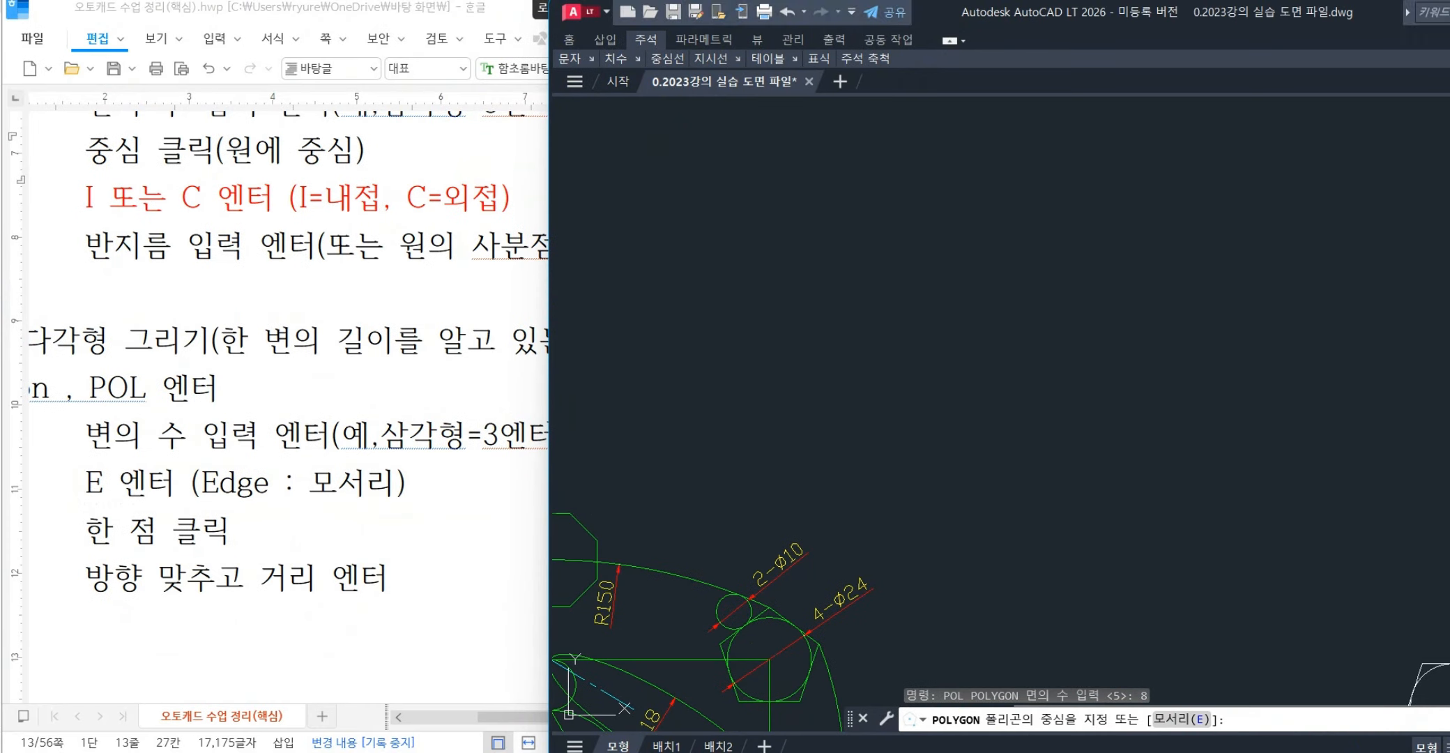
key(Return)
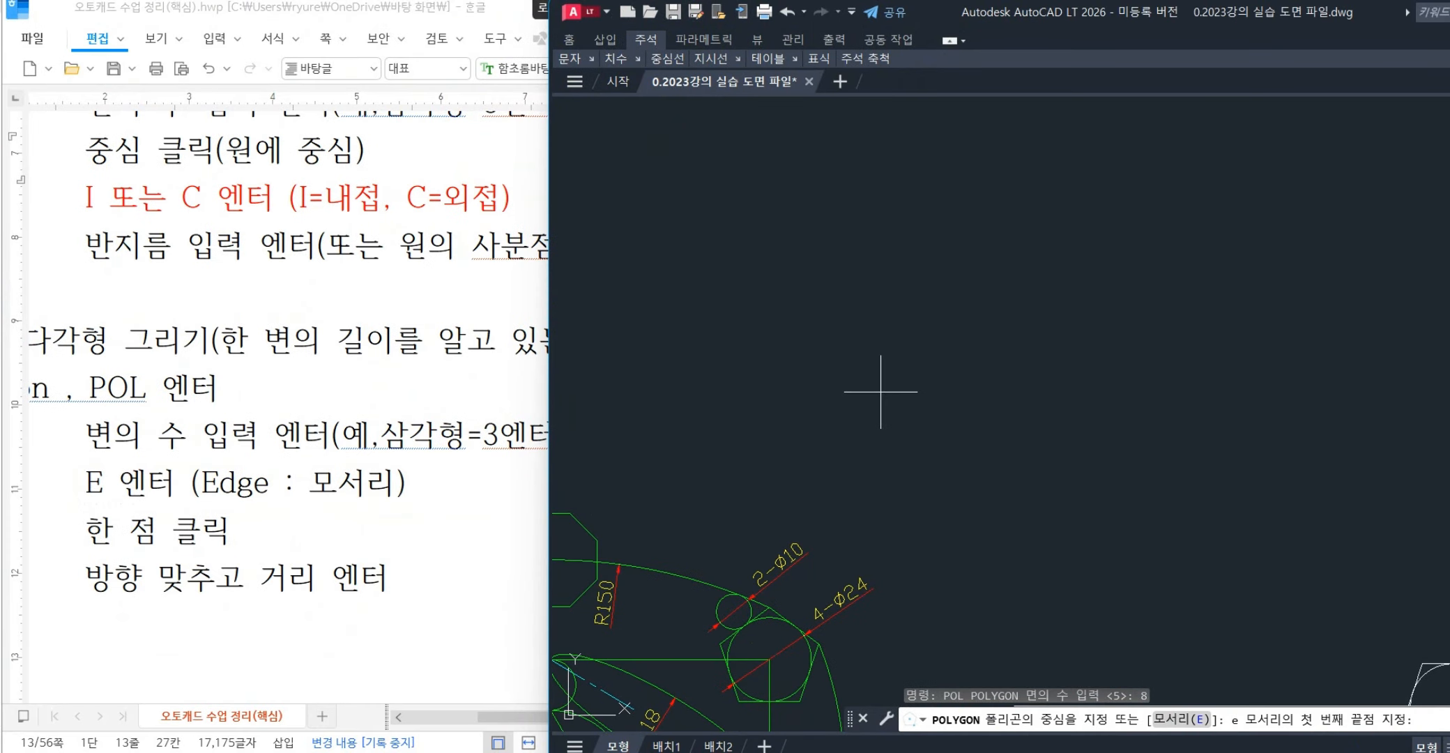
click(802, 392)
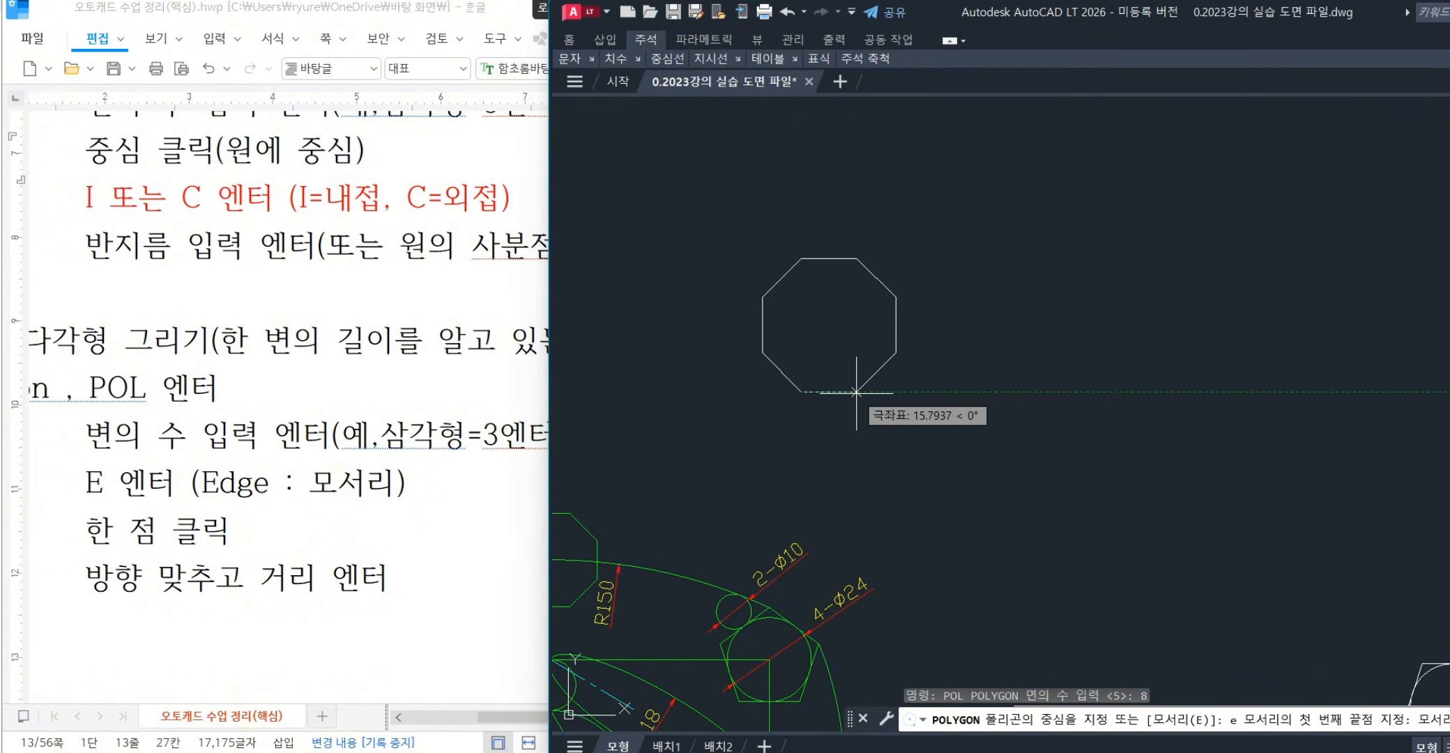
text(11)
key(Return)
- Compare the new octagon's horizontal and slanted sides with the dimensioned slanted side of the reference octagon
middle_drag(699, 451, 877, 426)
key(ctrl+1)
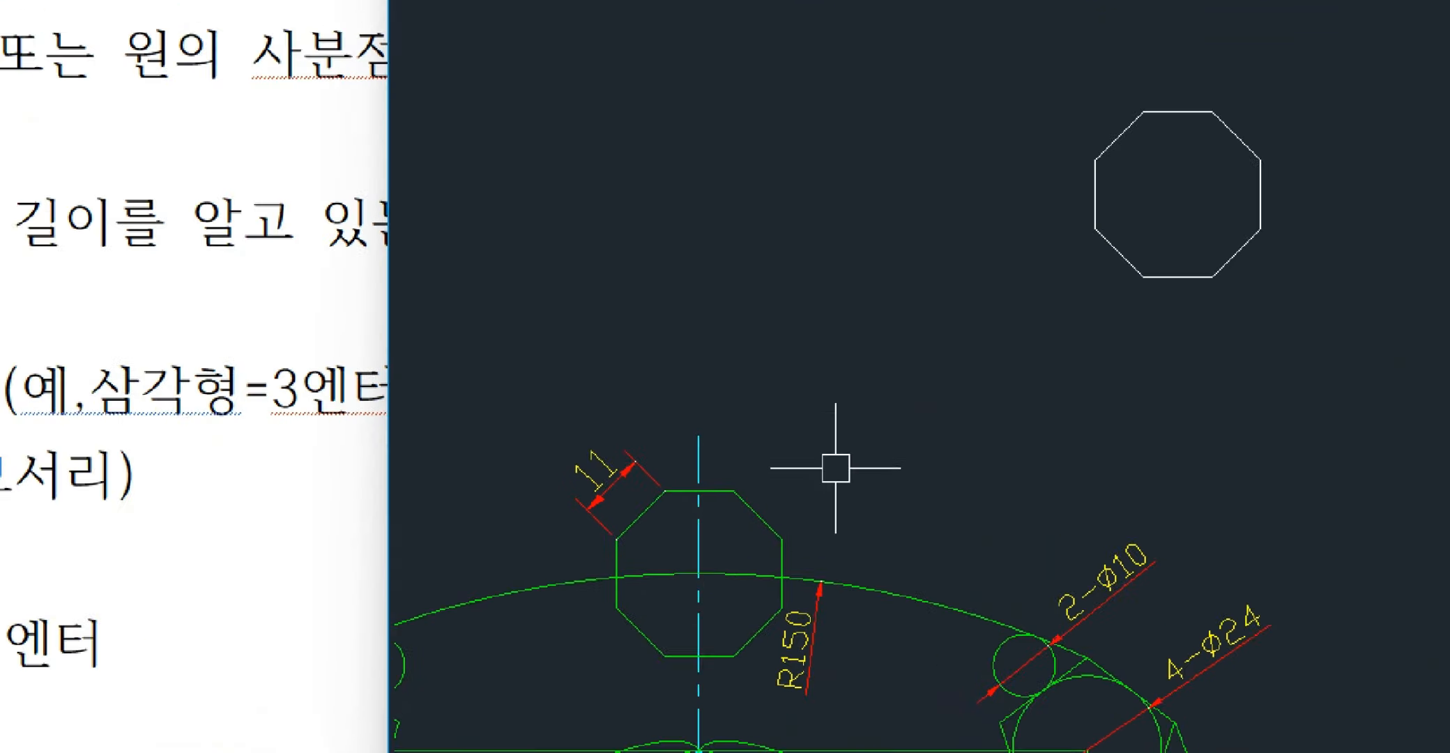
mouse_move(580, 551)
mouse_down()
mouse_move(511, 548)
mouse_move(656, 522)
mouse_up()
key(Escape)
key(ctrl+1)
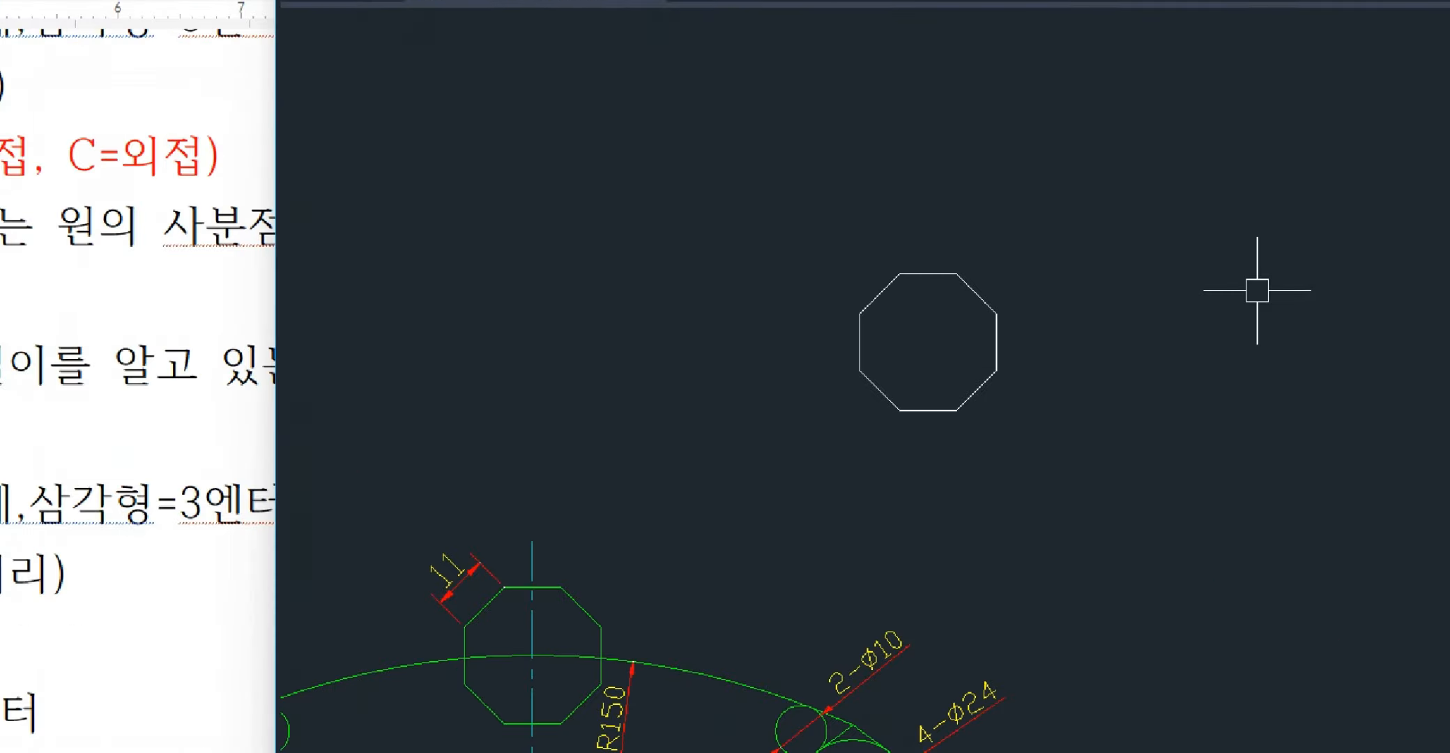
click(1106, 298)
mouse_move(848, 444)
mouse_down()
mouse_move(925, 444)
mouse_move(866, 516)
mouse_up()
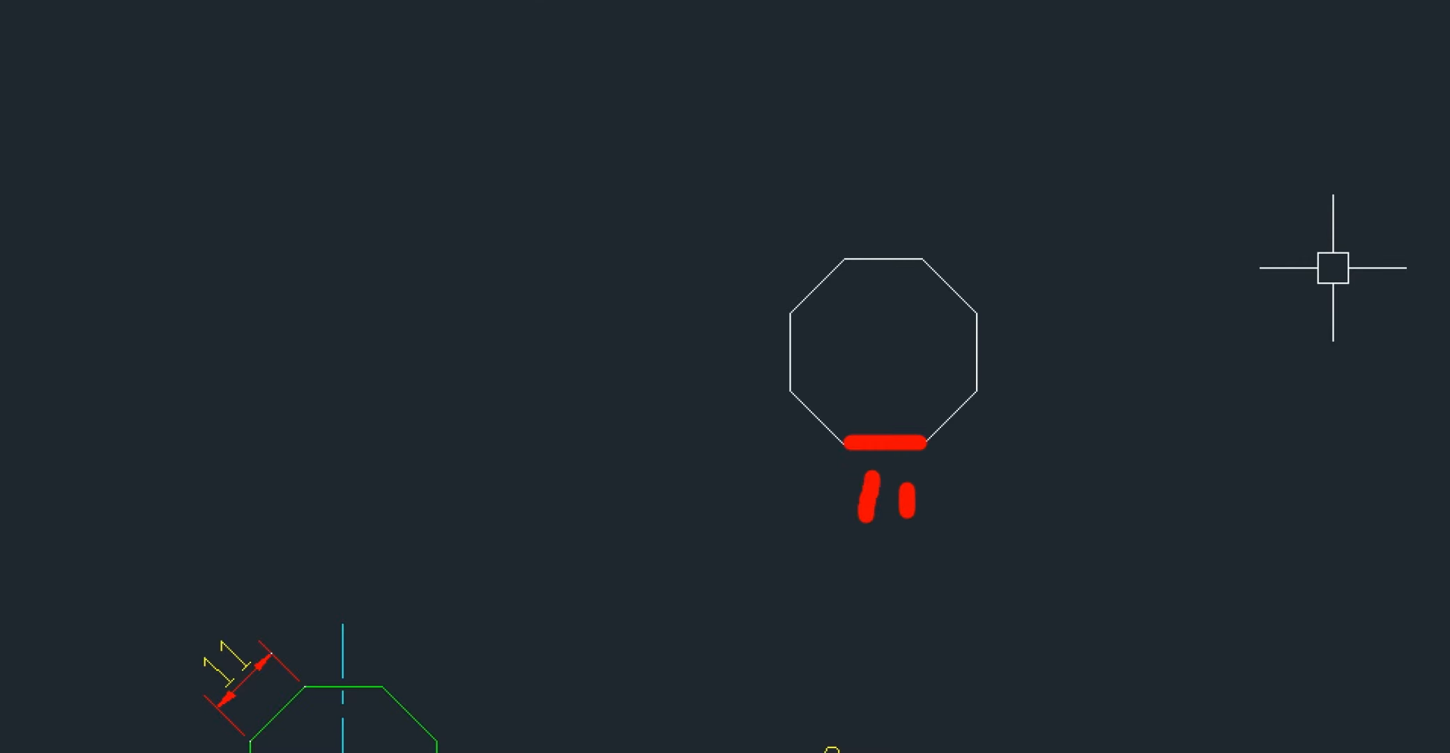
mouse_move(980, 481)
mouse_down()
mouse_move(982, 506)
mouse_move(934, 521)
mouse_move(951, 558)
mouse_up()
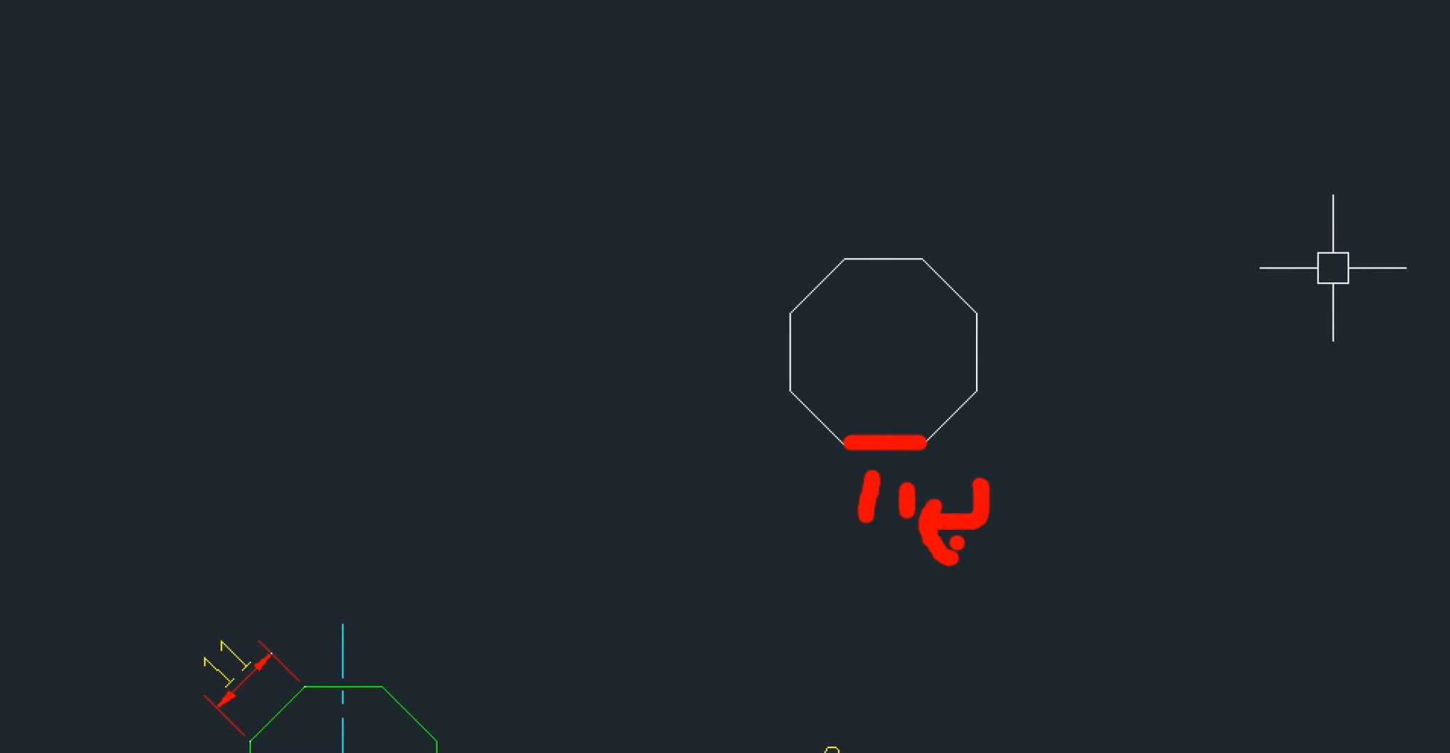
mouse_move(849, 437)
mouse_down()
mouse_move(929, 441)
mouse_move(994, 403)
mouse_move(1002, 324)
mouse_move(935, 252)
mouse_move(854, 254)
mouse_move(803, 292)
mouse_move(796, 348)
mouse_up()
drag(803, 403, 825, 446)
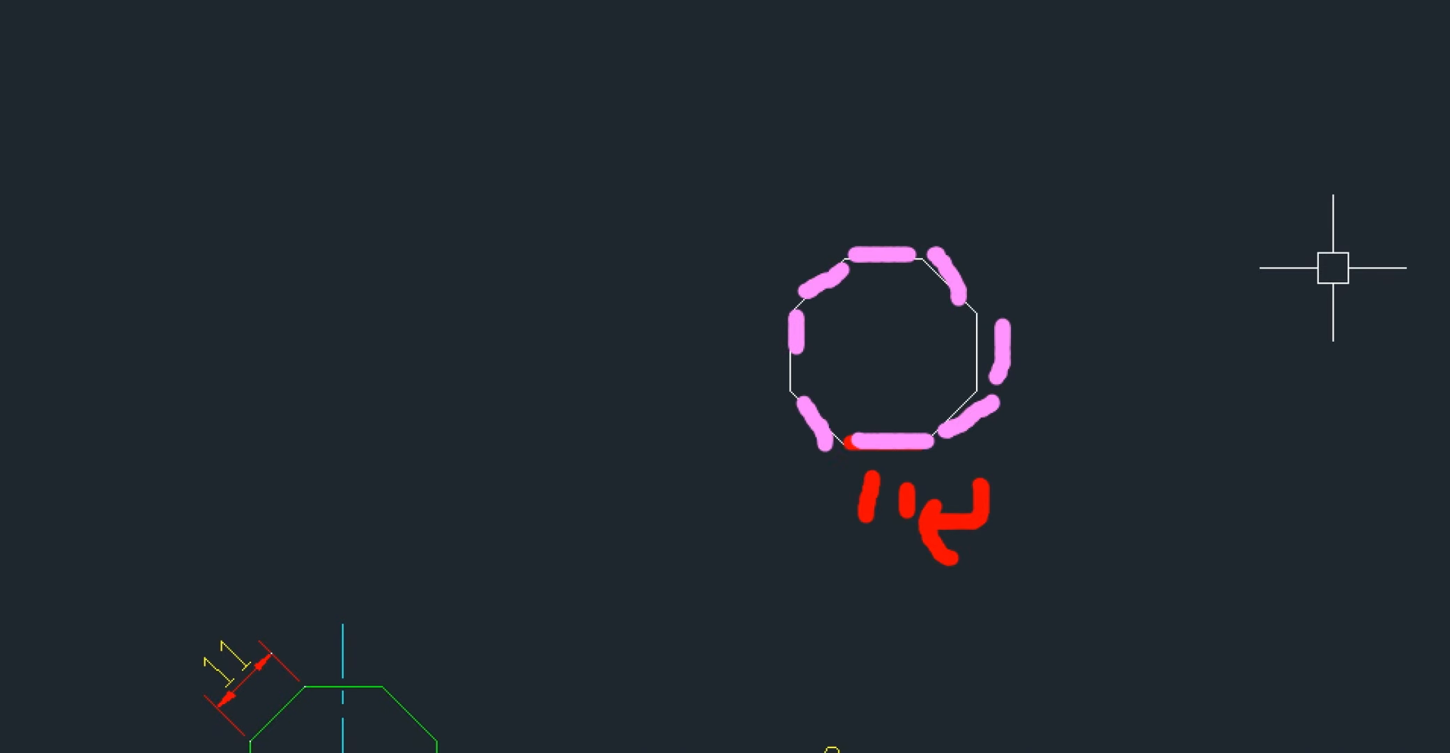
drag(793, 300, 724, 205)
drag(847, 245, 785, 170)
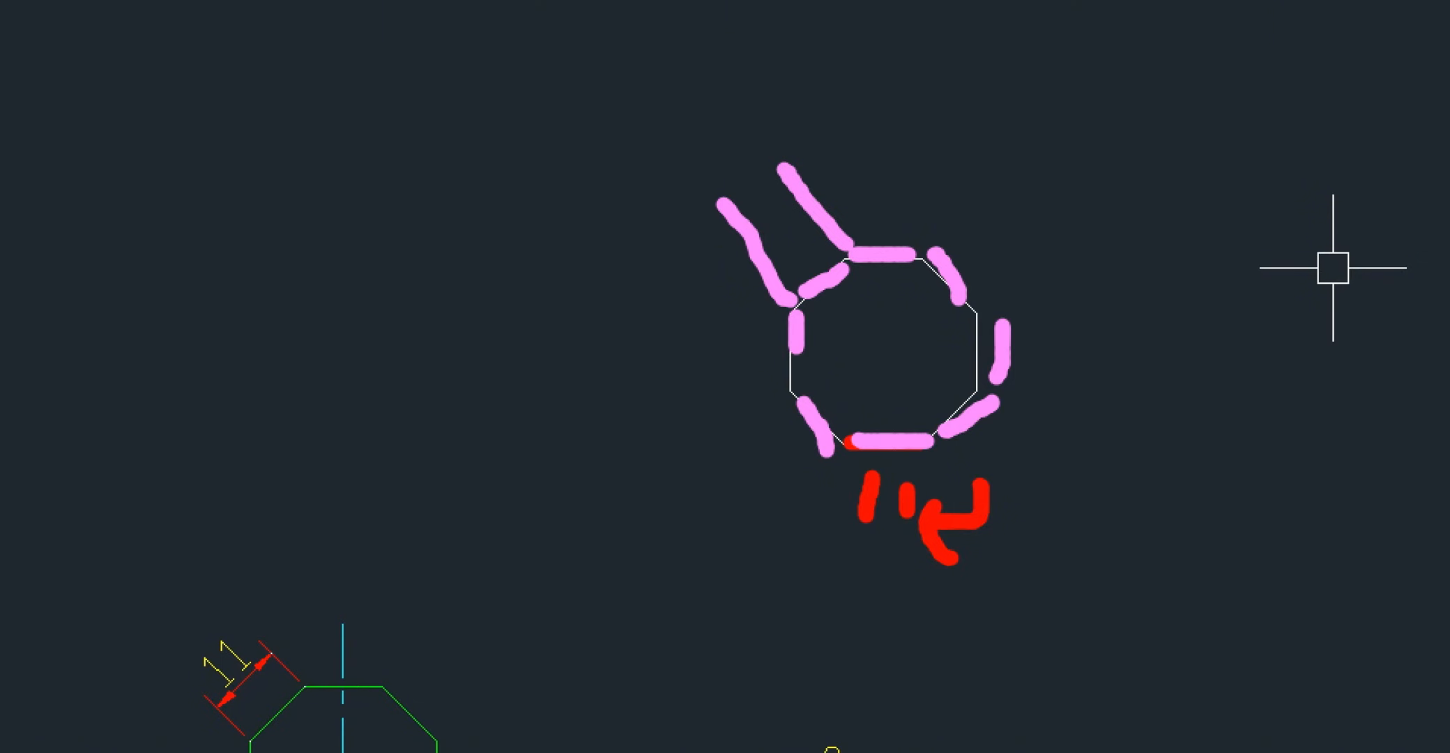
key(Escape)
- Draw a second eight-sided polygon with the Edge option below the first new octagon, using a horizontal edge of 11
middle_drag(760, 366, 754, 296)
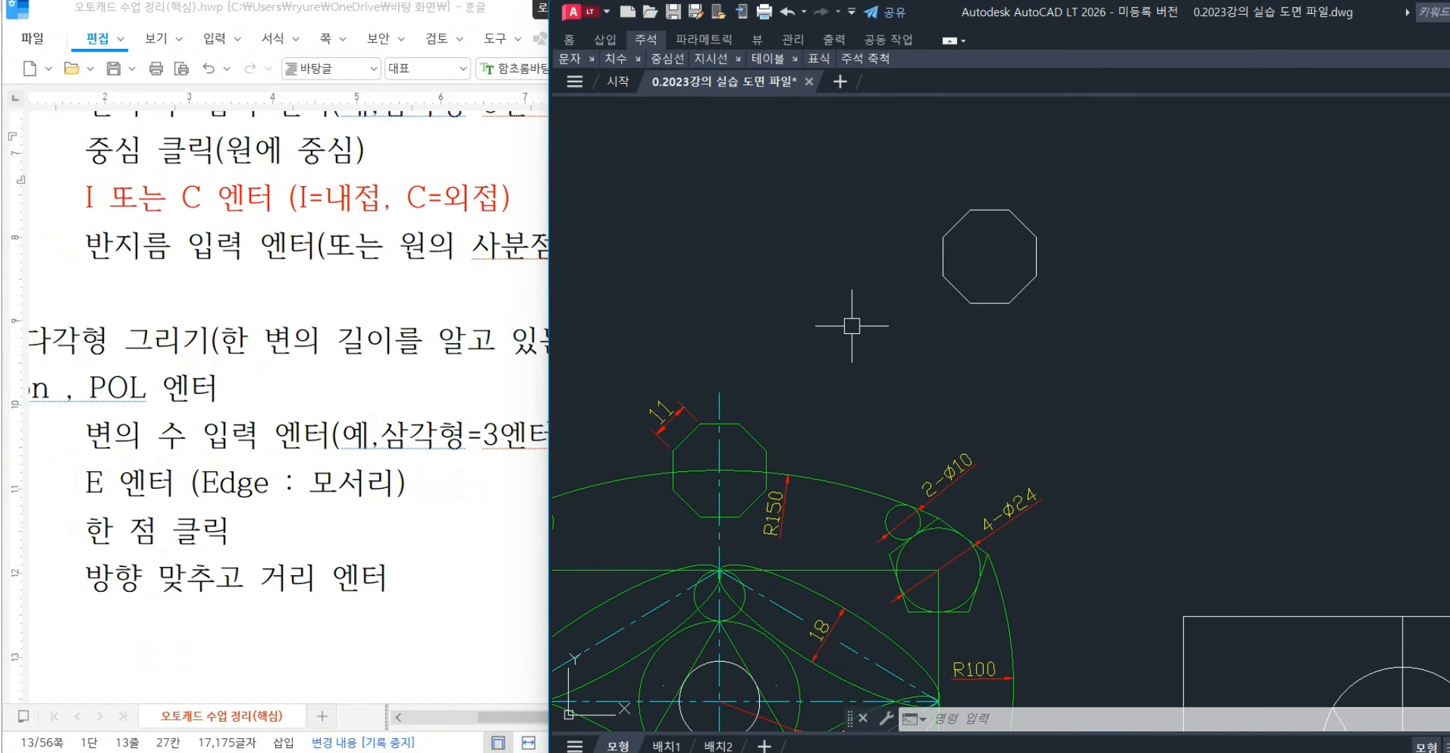
text(pol)
key(Return)
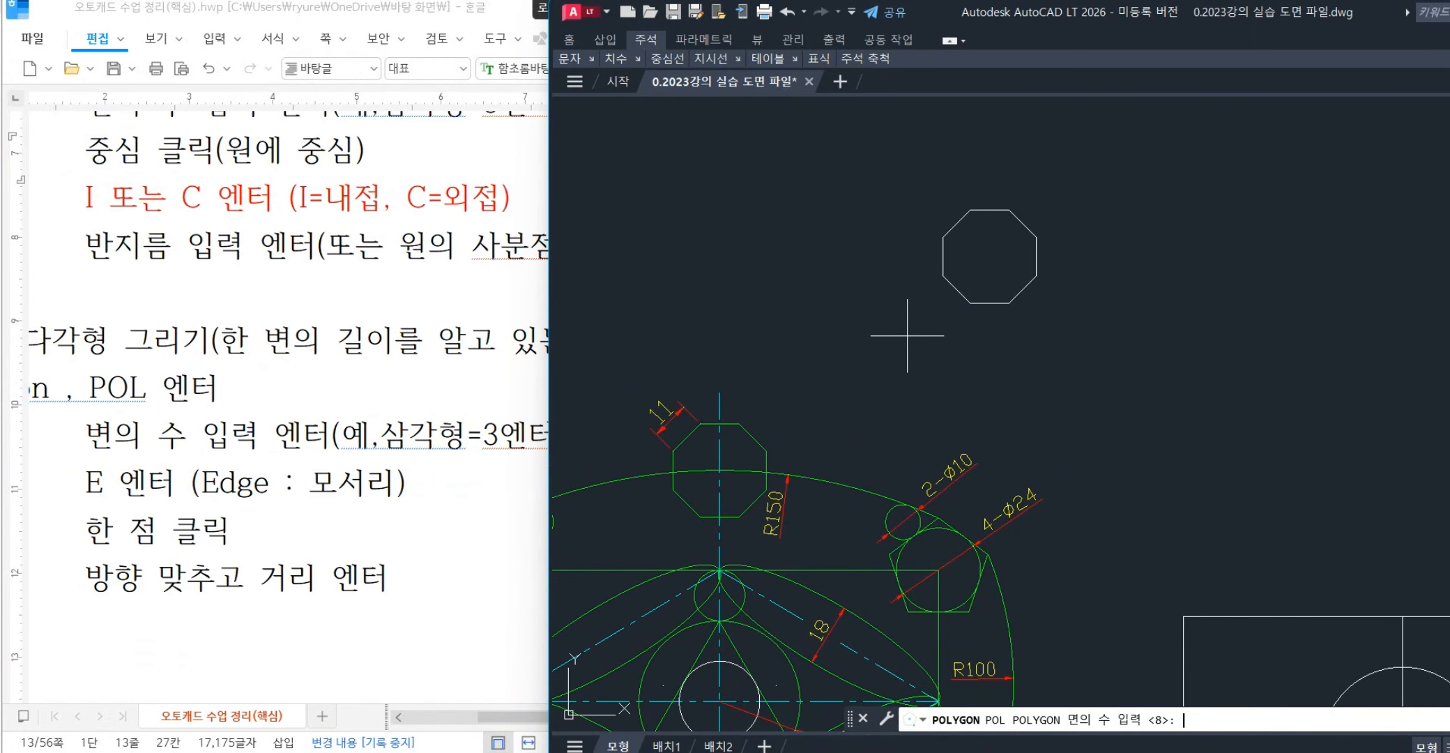
key(Return)
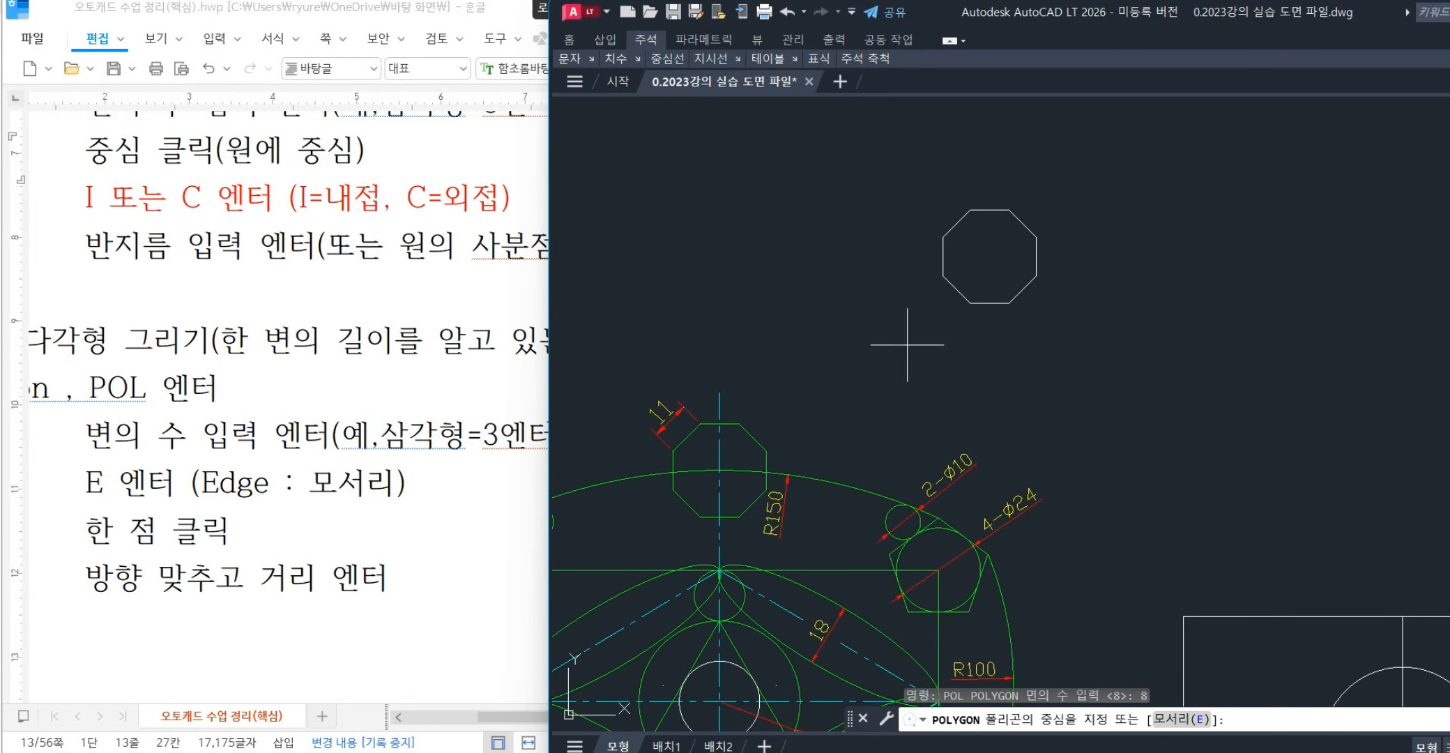
text(e)
key(Return)
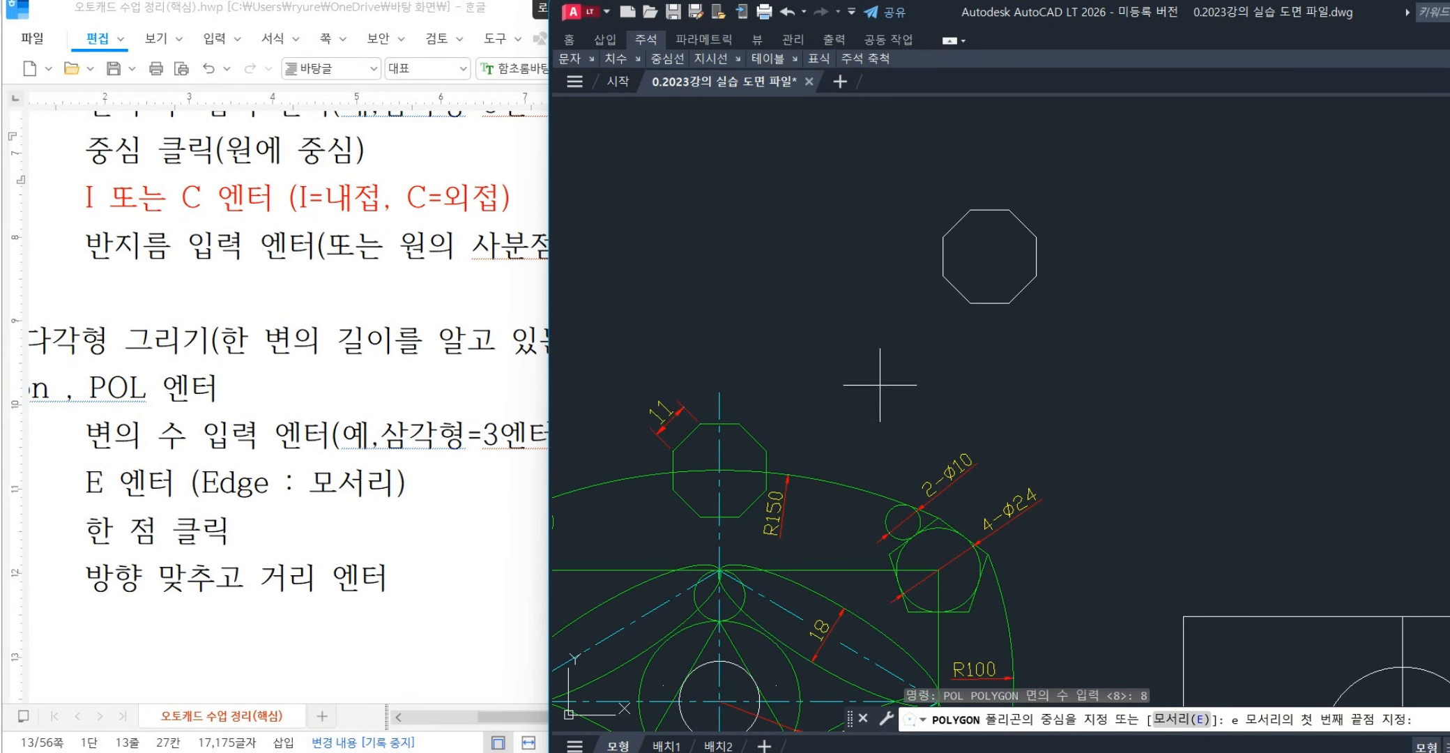
click(867, 416)
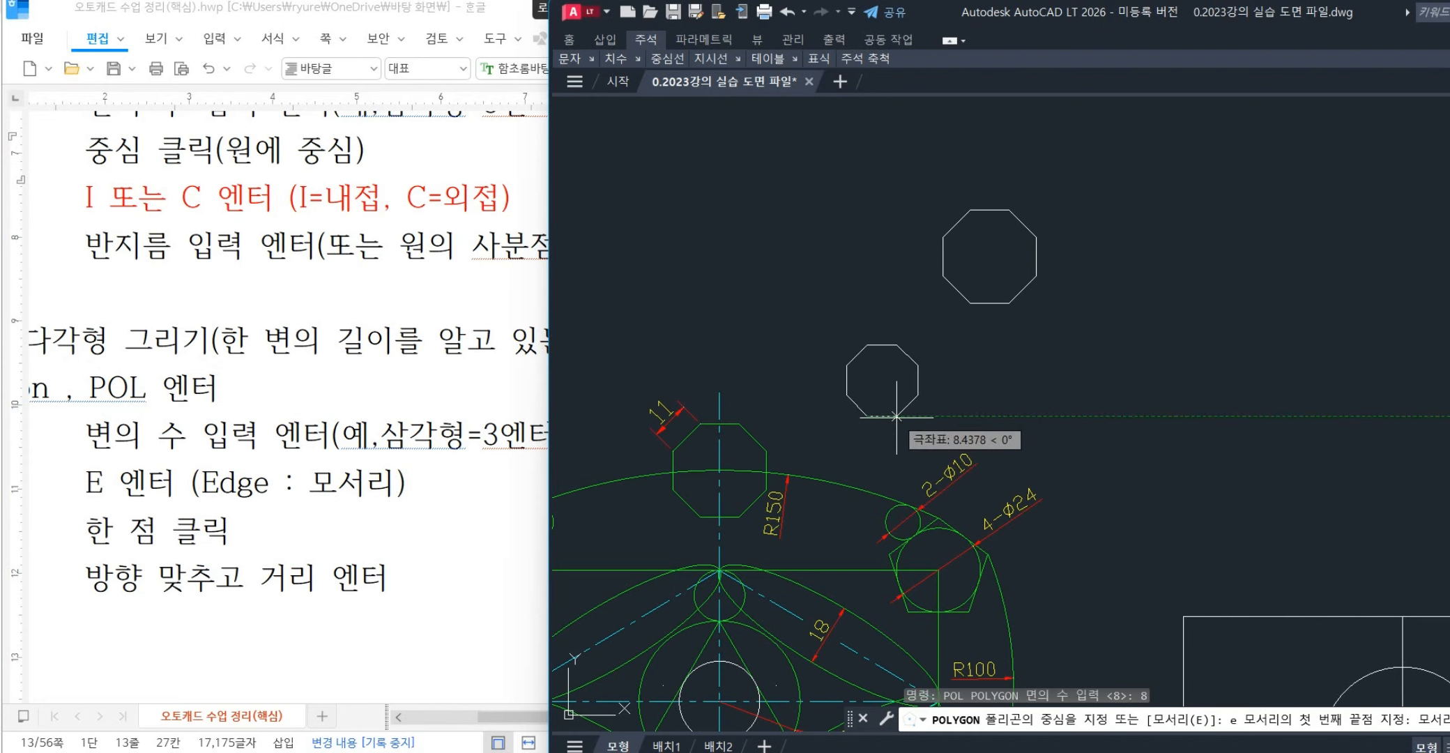
text(11)
key(Return)
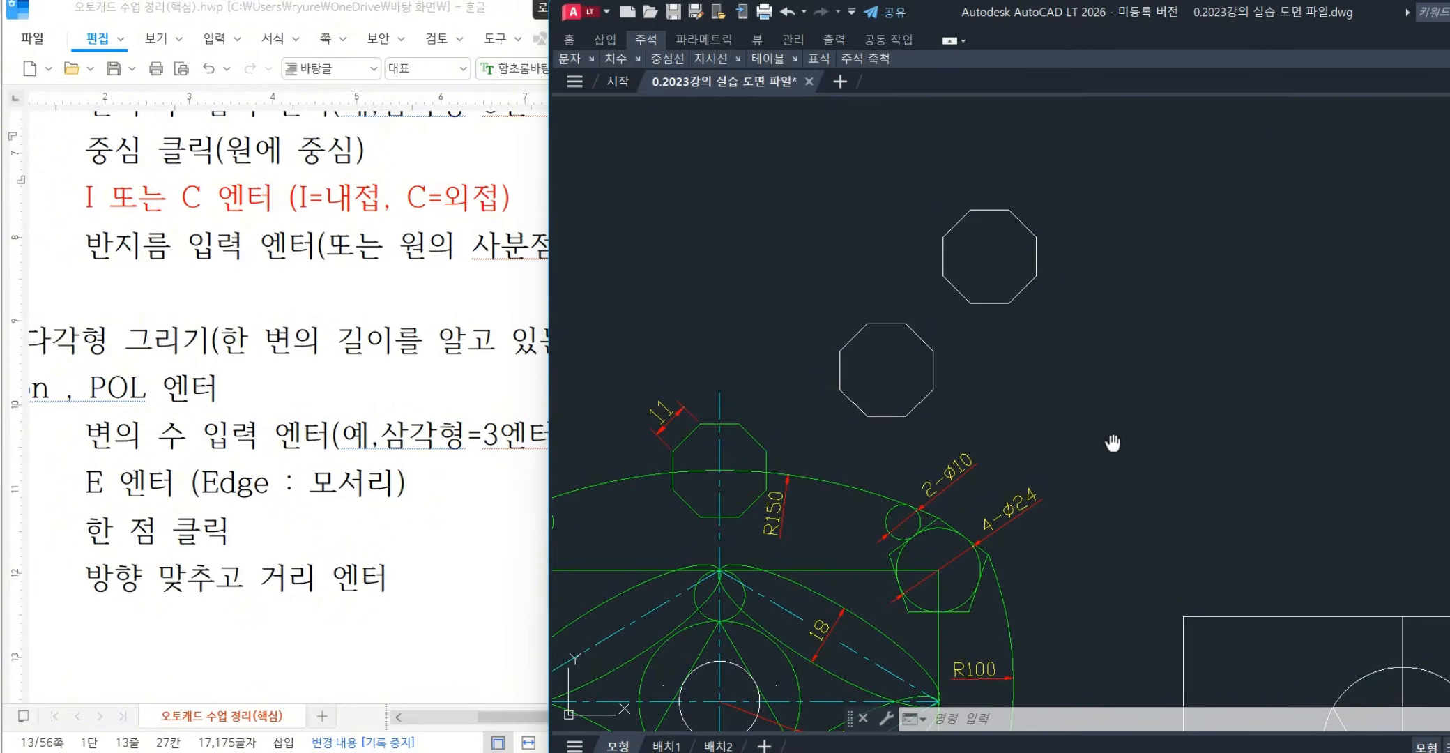
- Draw a hexagon circumscribed about a circle of radius 30 in the empty space above the reference octagon, beside the two new octagons
scroll(1112, 439, up, 2)
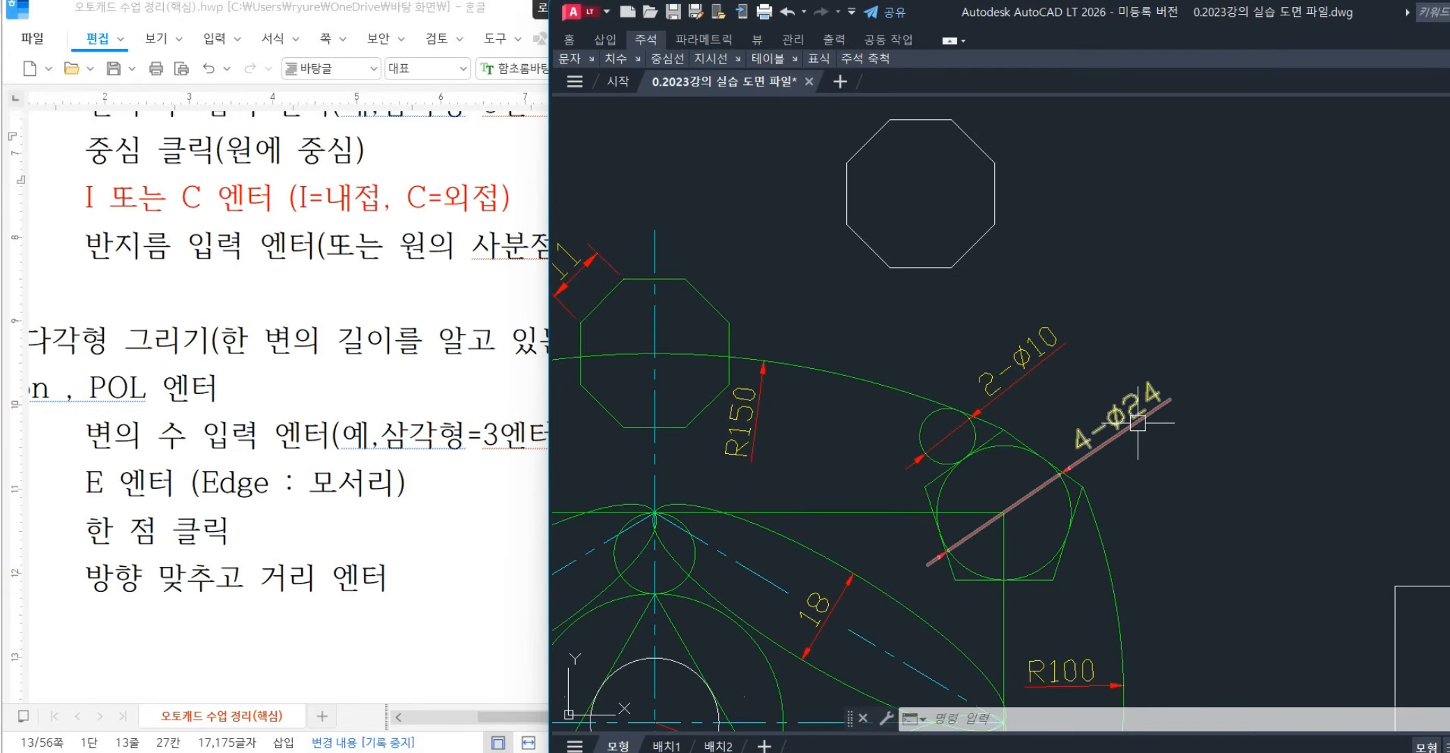
middle_drag(966, 337, 1139, 386)
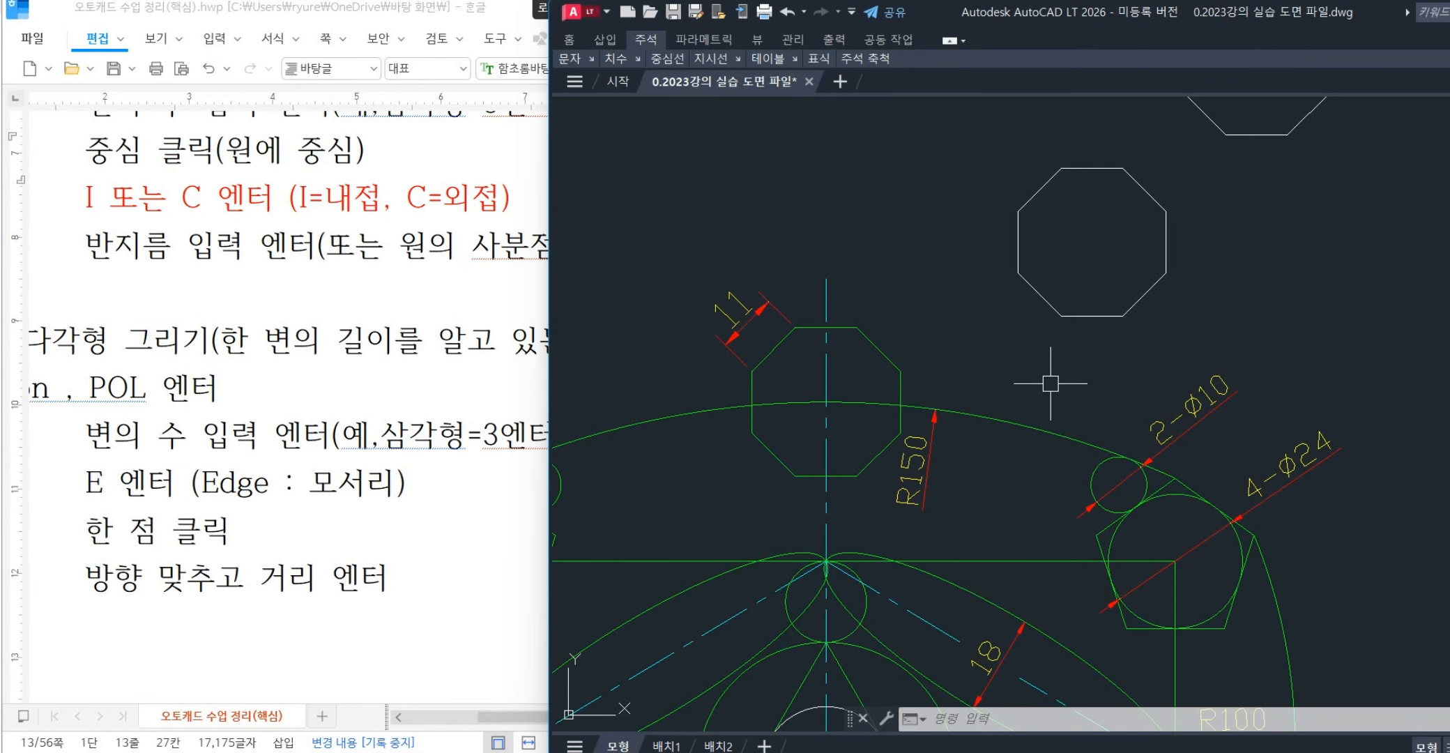
mouse_move(1316, 307)
middle_down()
mouse_move(1354, 543)
mouse_move(1392, 637)
middle_up()
text(pol)
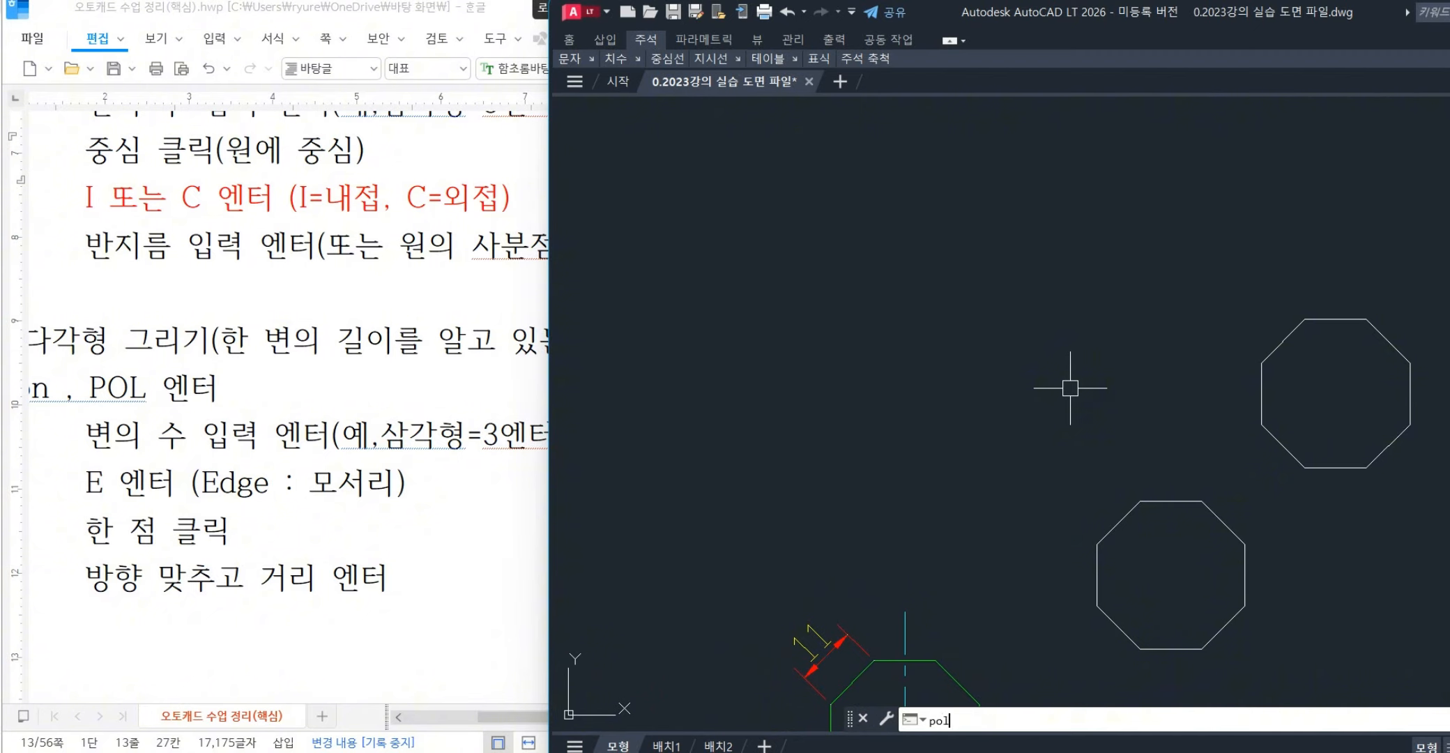
key(Return)
text(6)
key(Return)
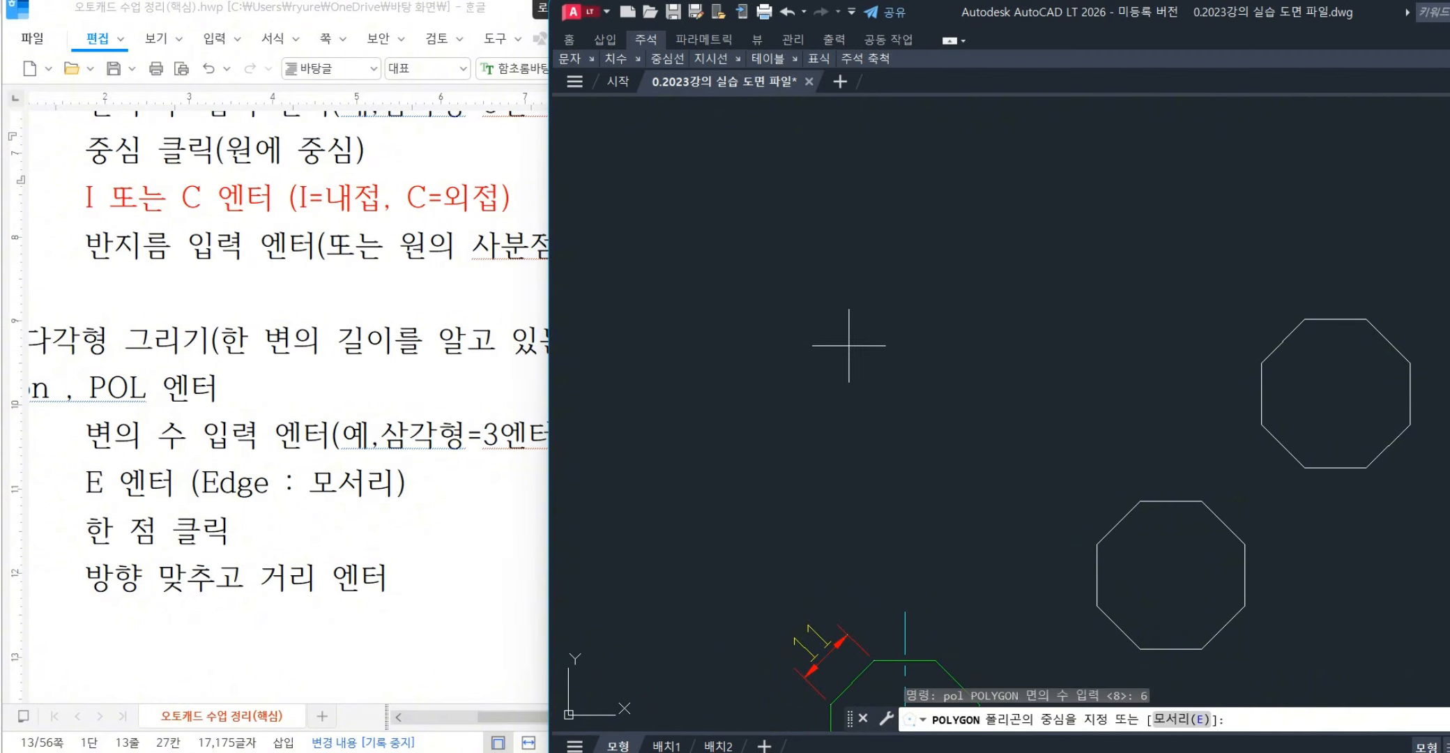
text(c)
key(Return)
click(797, 389)
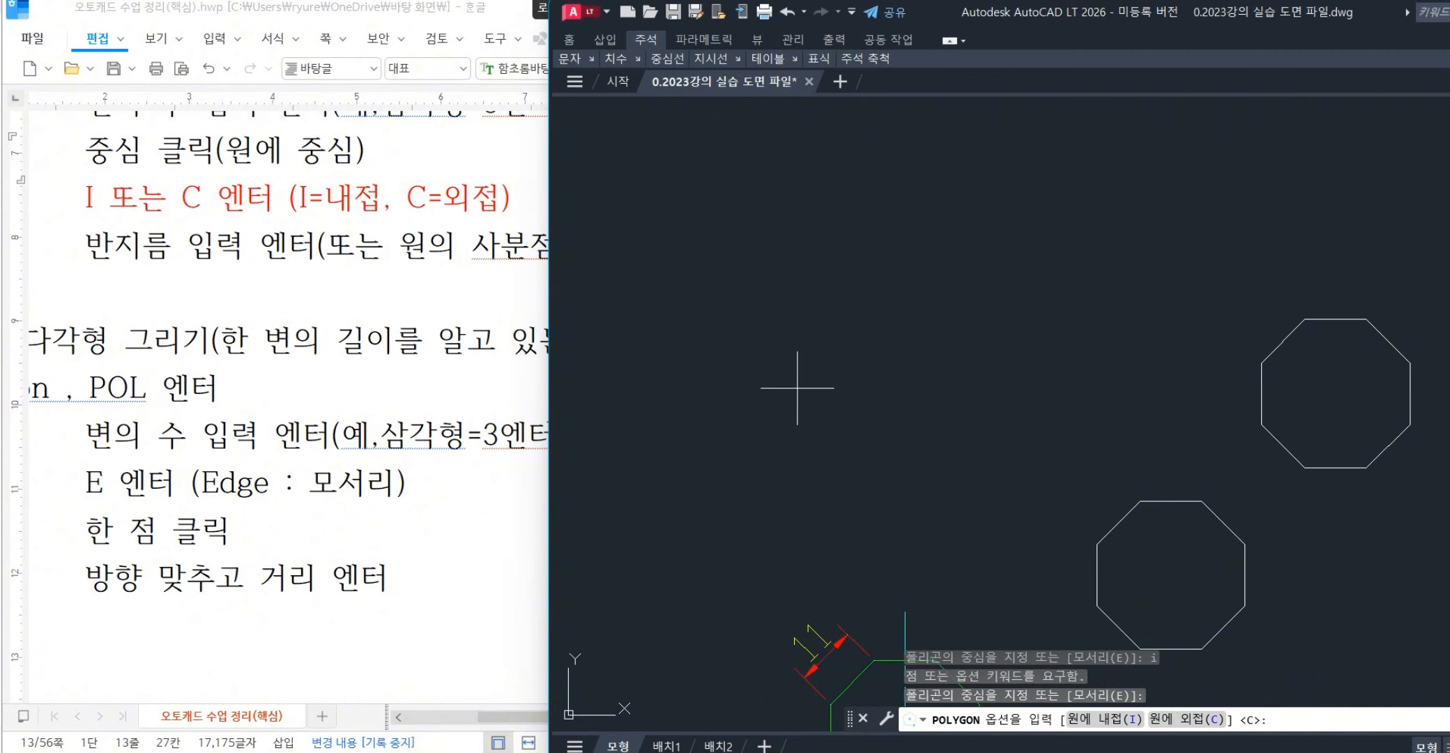
text(c)
key(Return)
text(30)
key(Return)
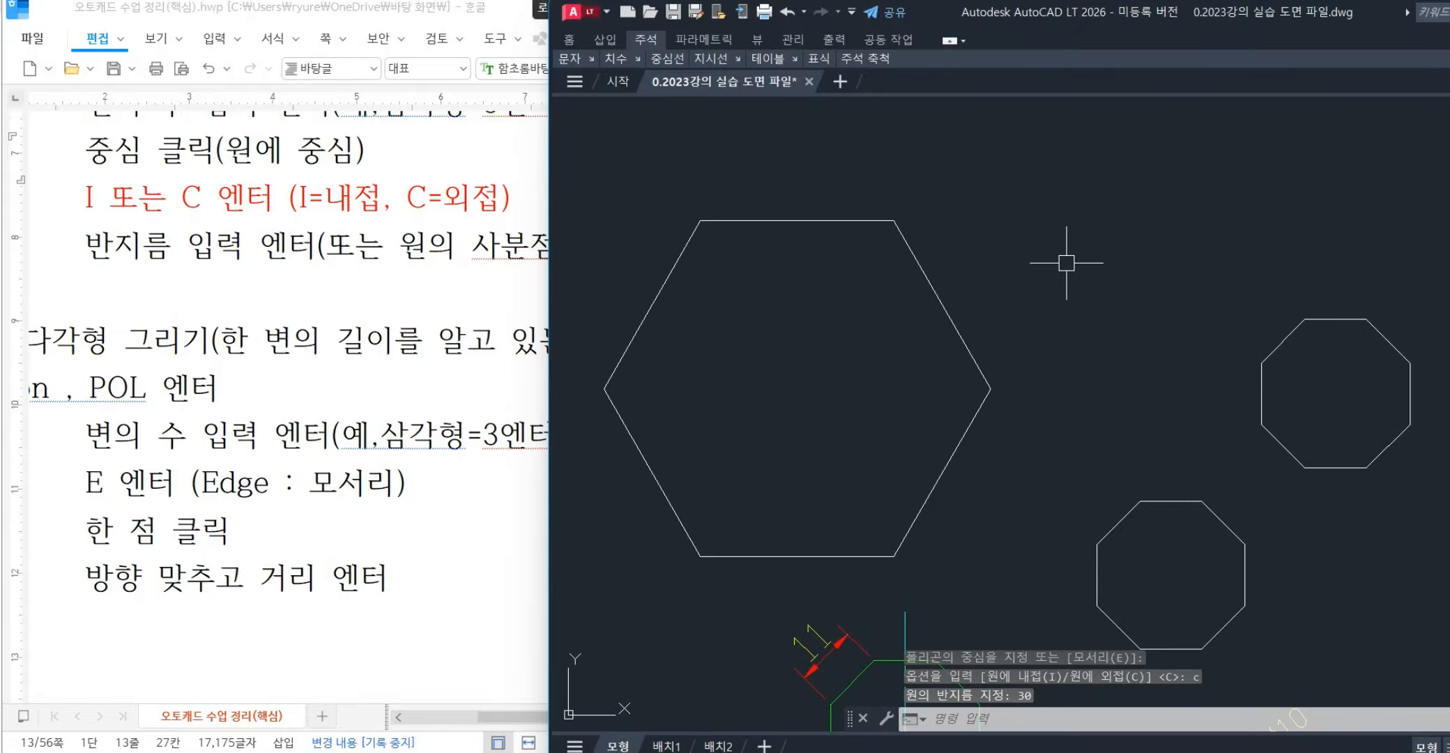
- Add a vertical linear dimension between the hexagon's two horizontal sides, placed beside the hexagon
text(dli)
key(Return)
click(894, 220)
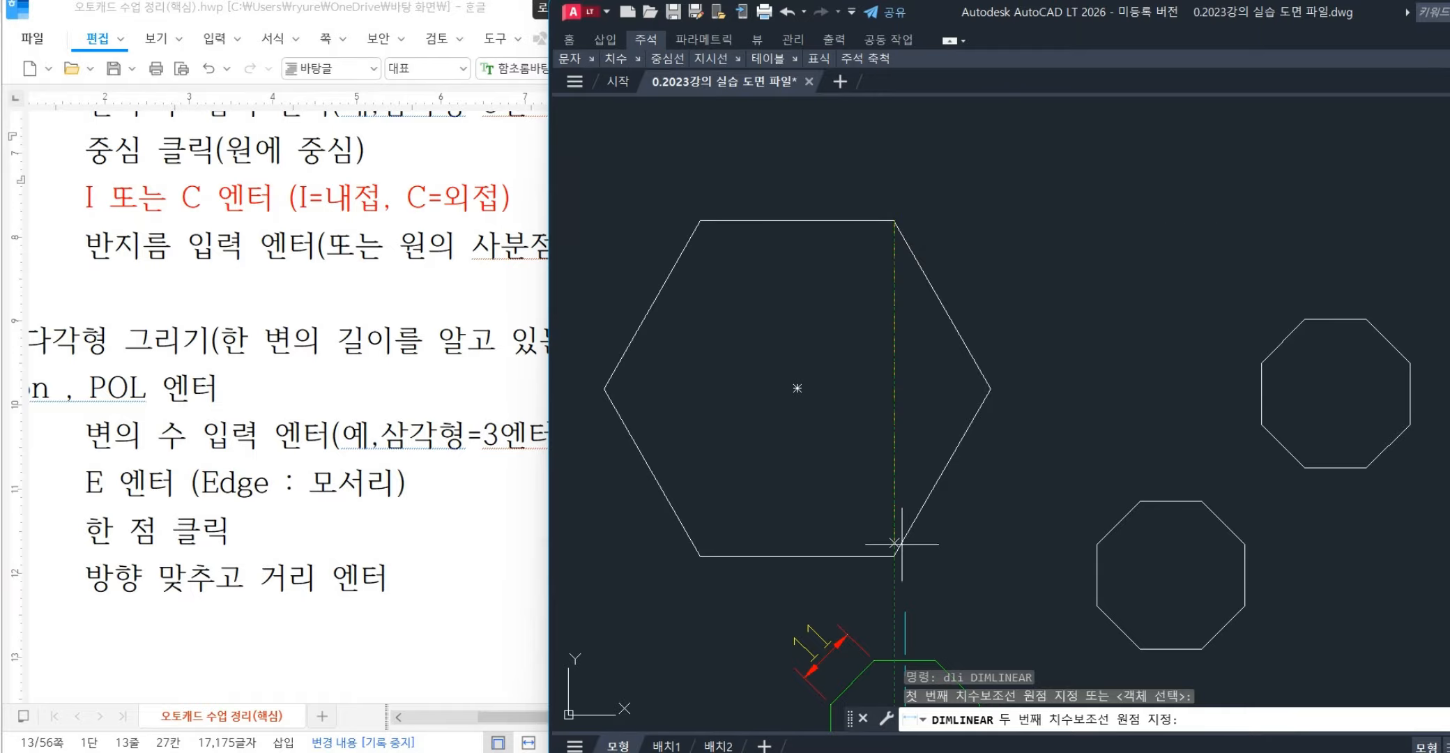
click(894, 556)
click(1061, 388)
key(Escape)
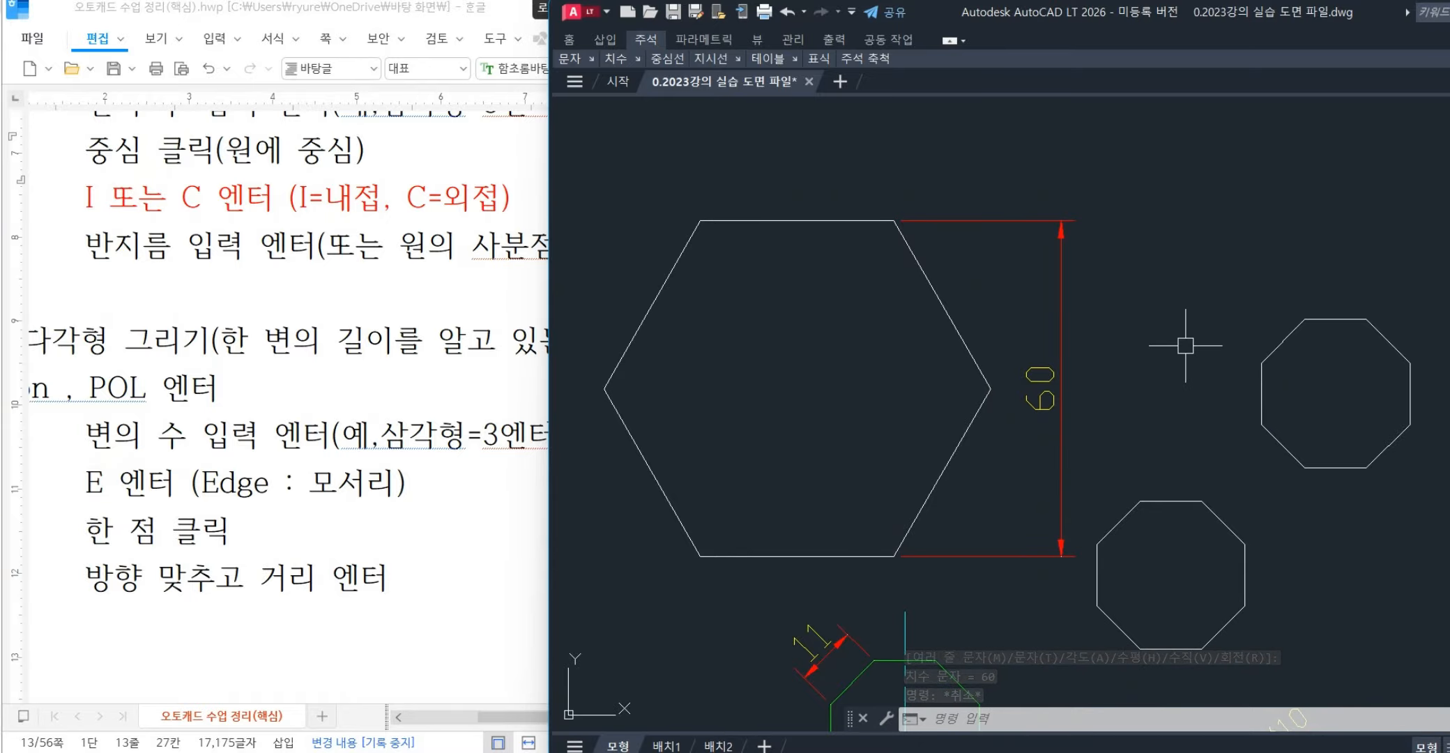
- Preview an aligned dimension along the hexagon's upper-left slanted side to check its length, without placing it
text(dal)
key(Return)
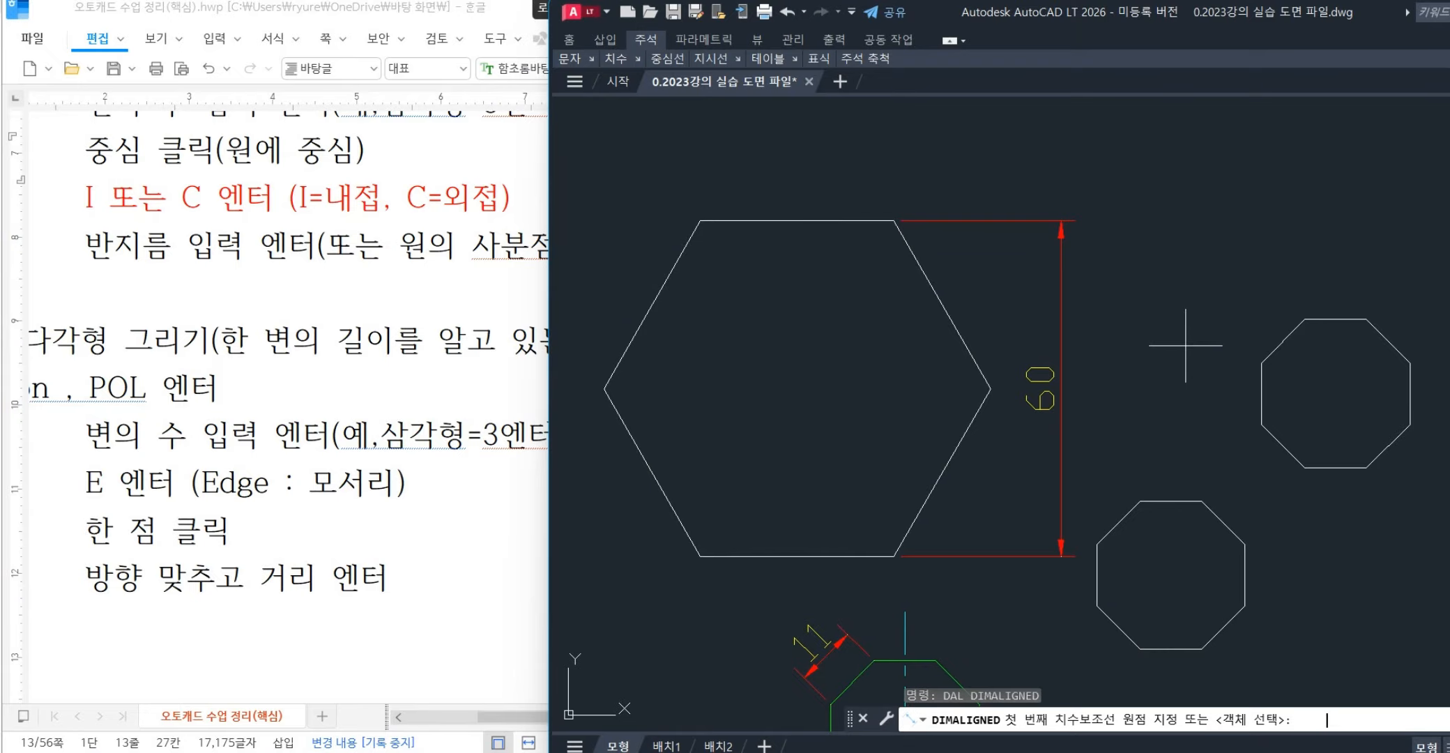
click(605, 388)
click(699, 220)
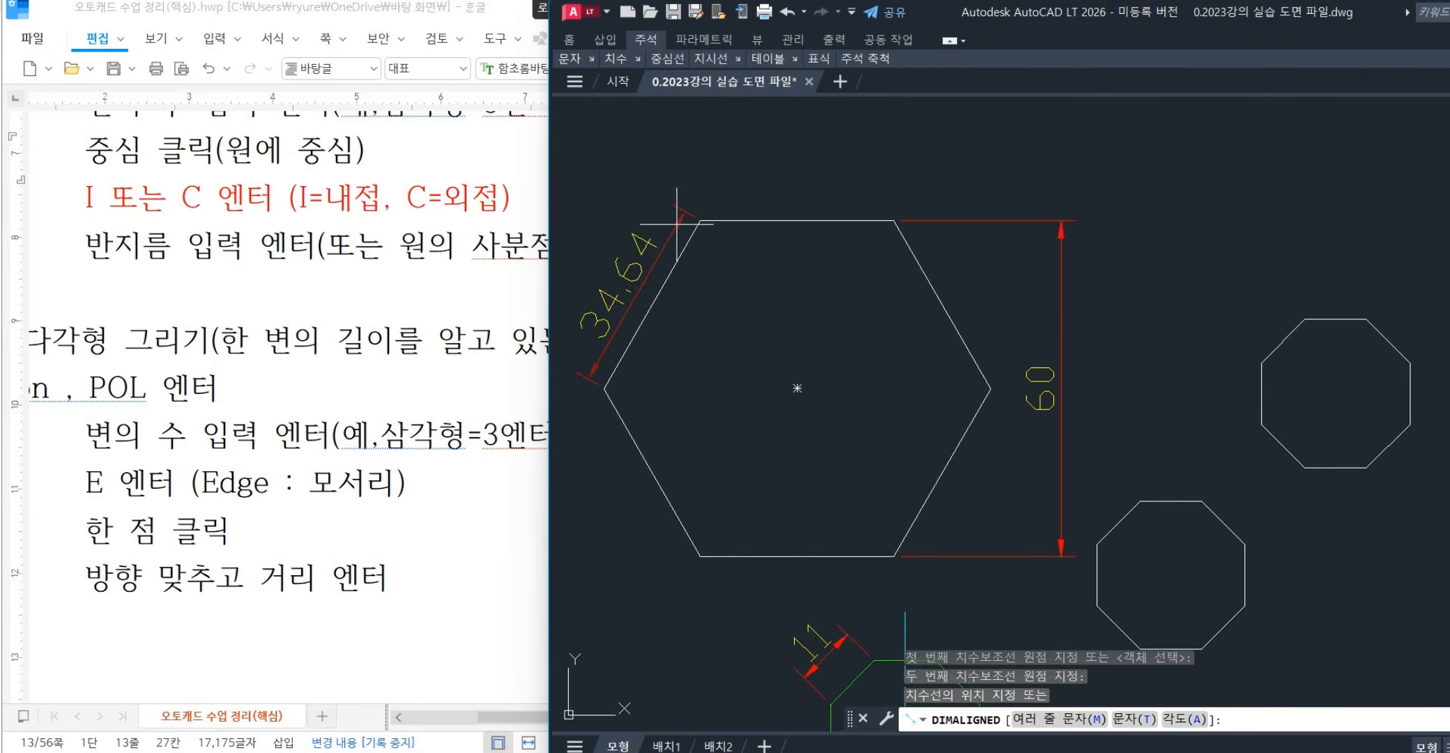
key(Escape)
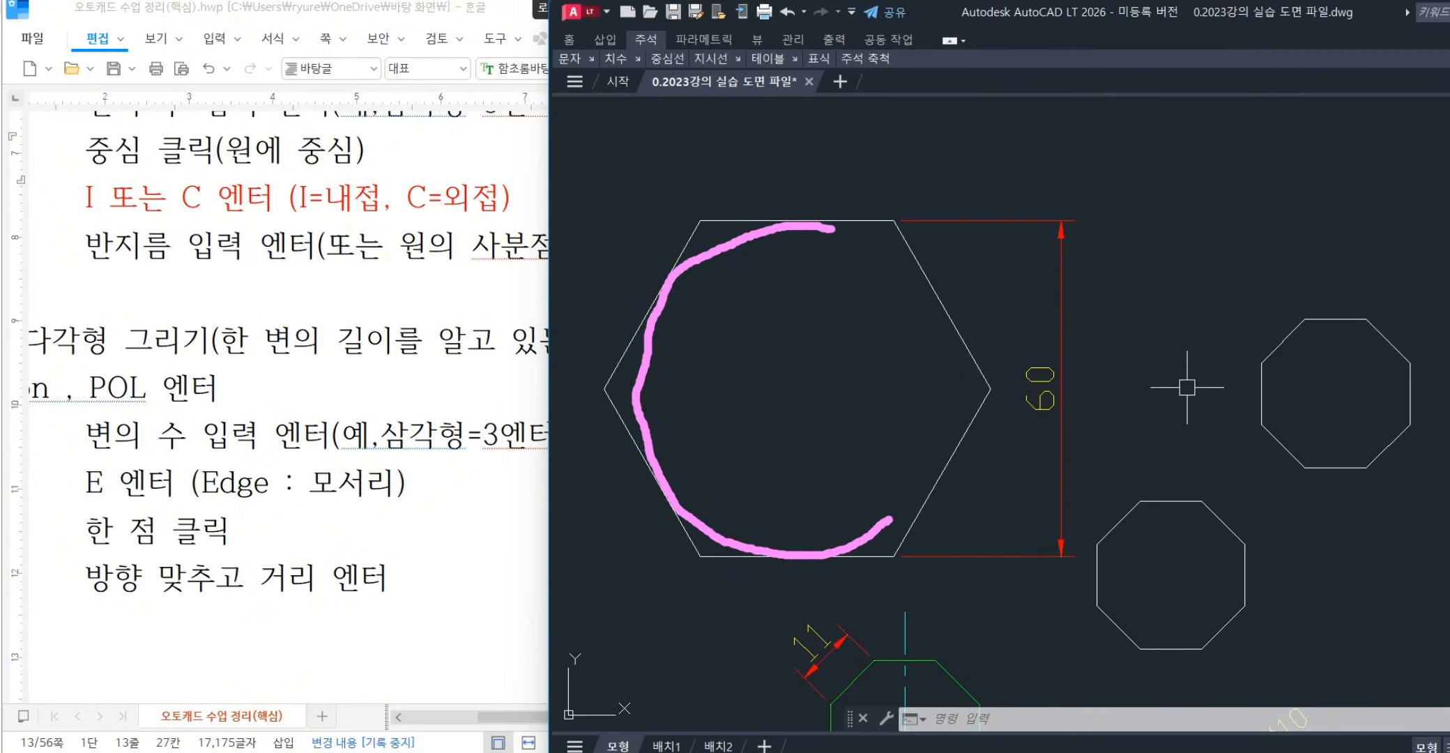
mouse_move(936, 476)
mouse_down()
mouse_move(958, 384)
mouse_move(927, 278)
mouse_up()
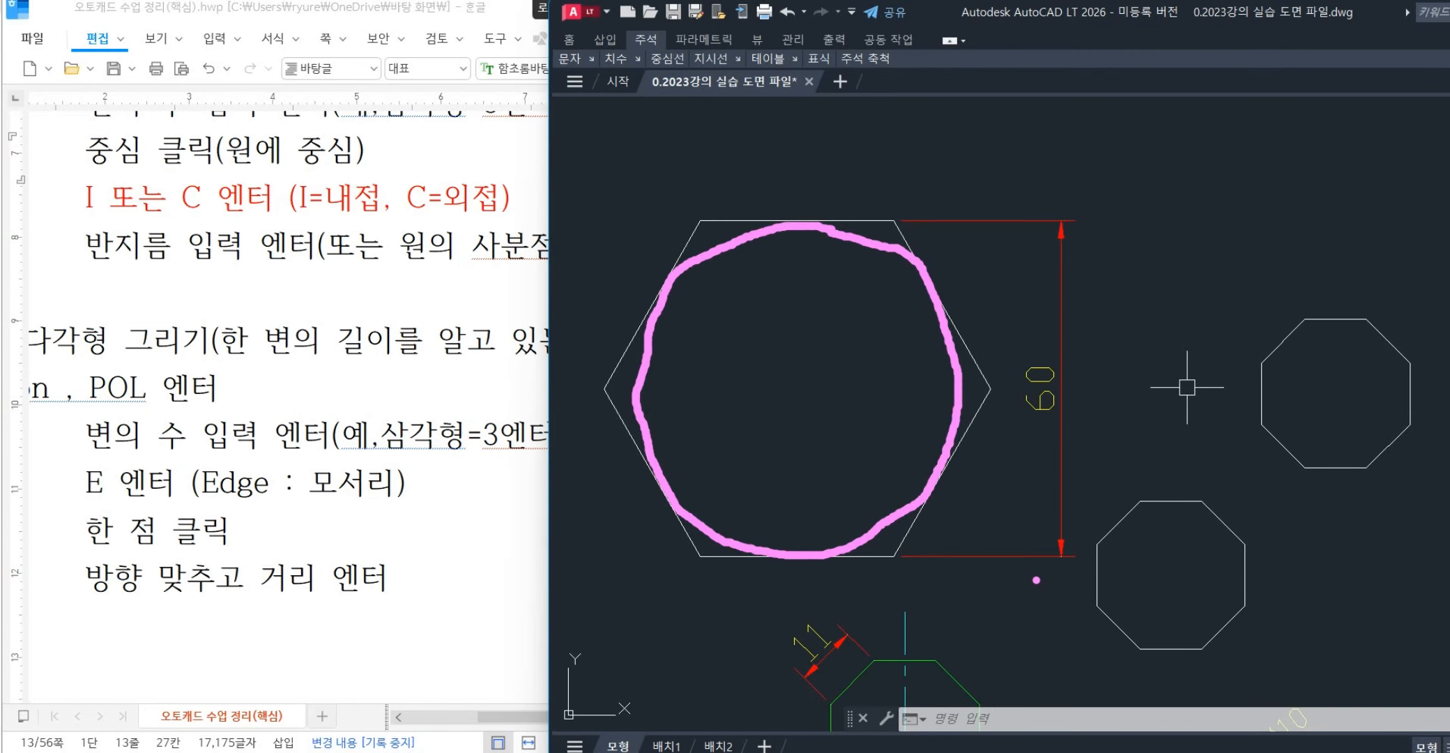
key(Escape)
key(Escape)
- Delete the vertical dimension beside the hexagon
click(1114, 396)
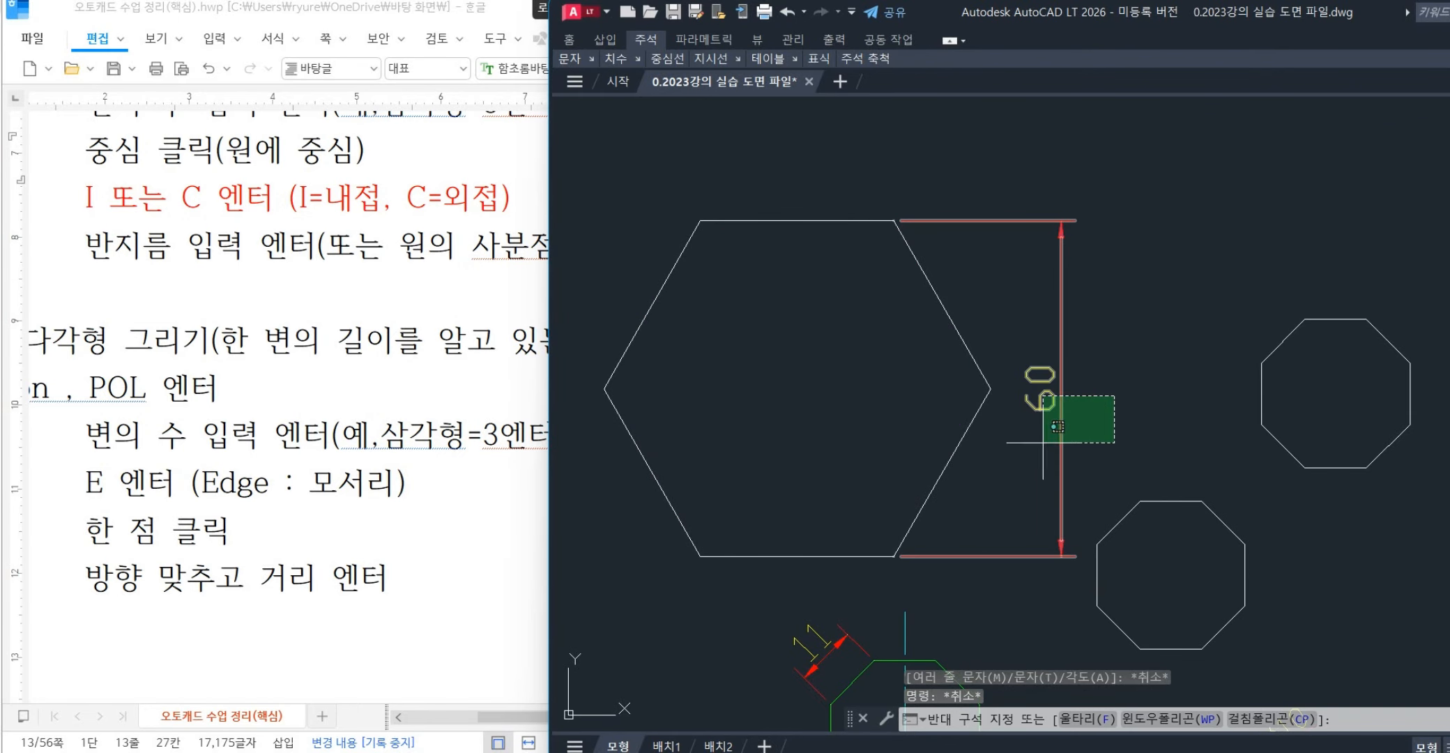
click(1057, 426)
key(Delete)
- Draw a second hexagon inscribed in a circle of radius 25, above and to the right of the first hexagon
text(po)
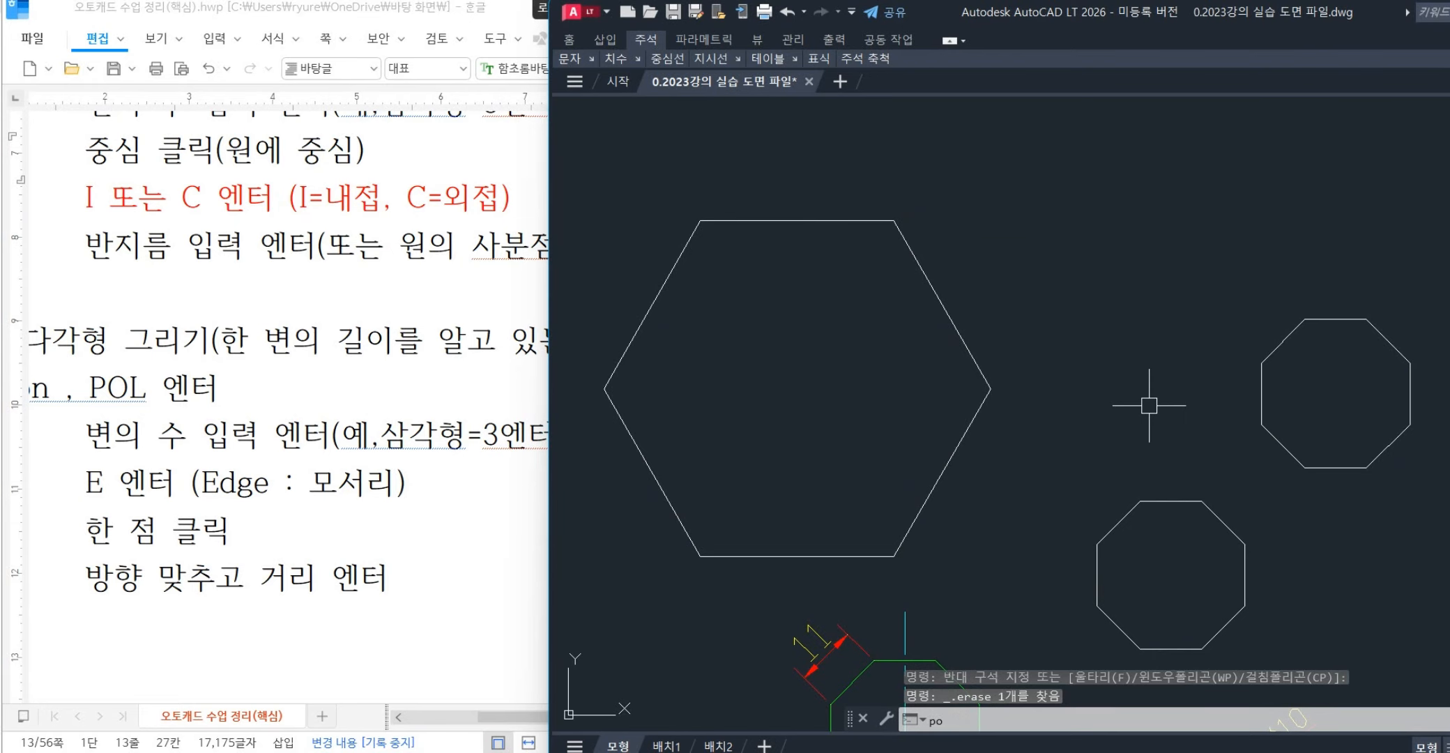
text(l)
key(Return)
text(6)
key(Return)
middle_drag(1136, 297, 1140, 568)
click(1160, 308)
key(Return)
text(2)
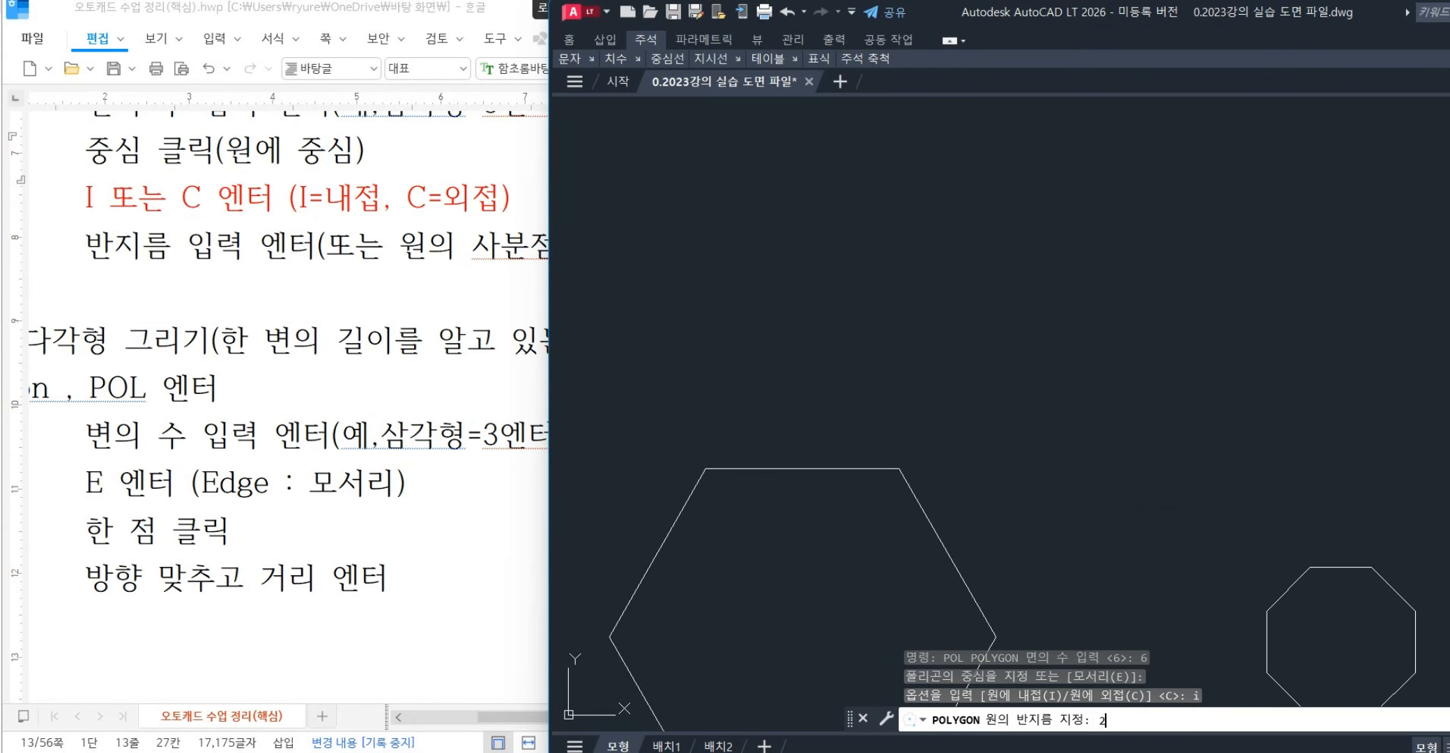
key(Return)
- Add a horizontal linear dimension above the inscribed hexagon between its leftmost and rightmost corners
text(dli)
key(Return)
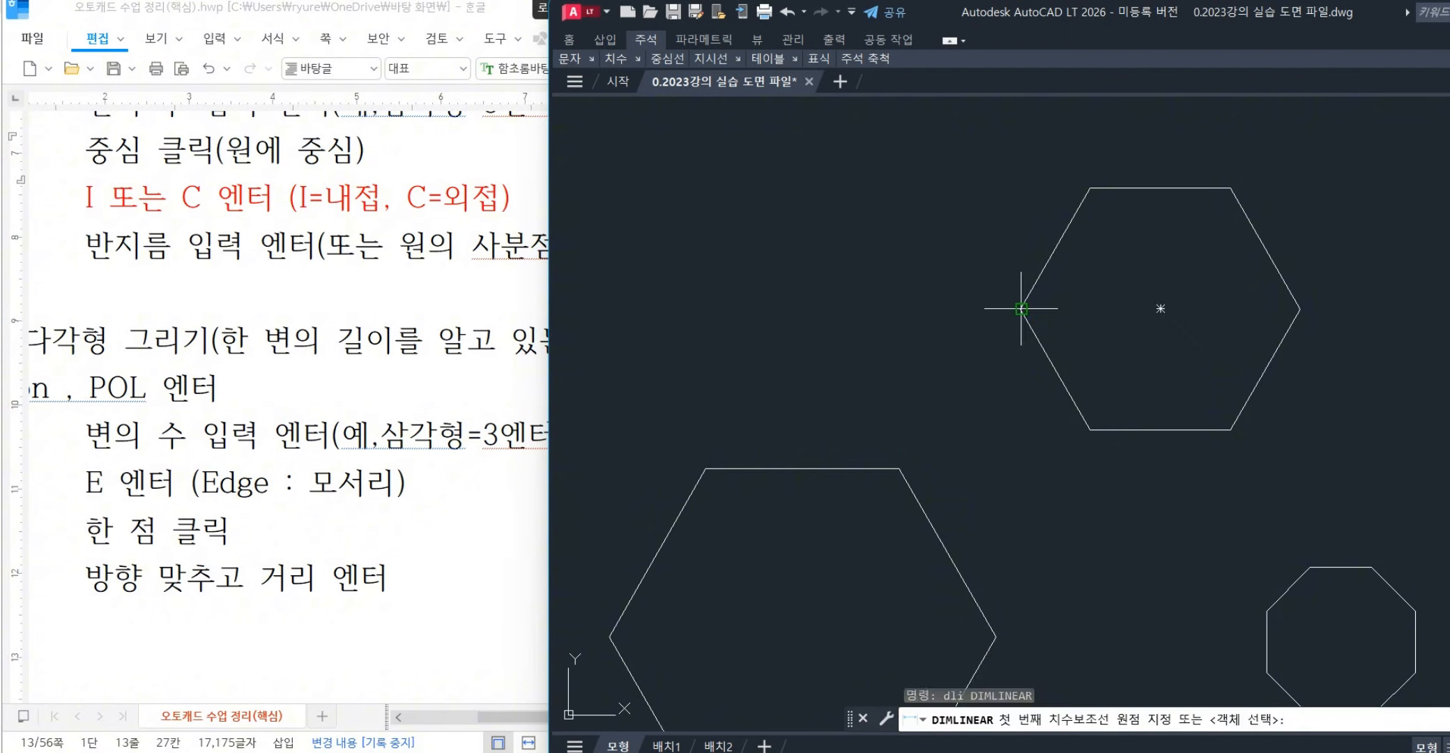
click(1021, 308)
click(1299, 308)
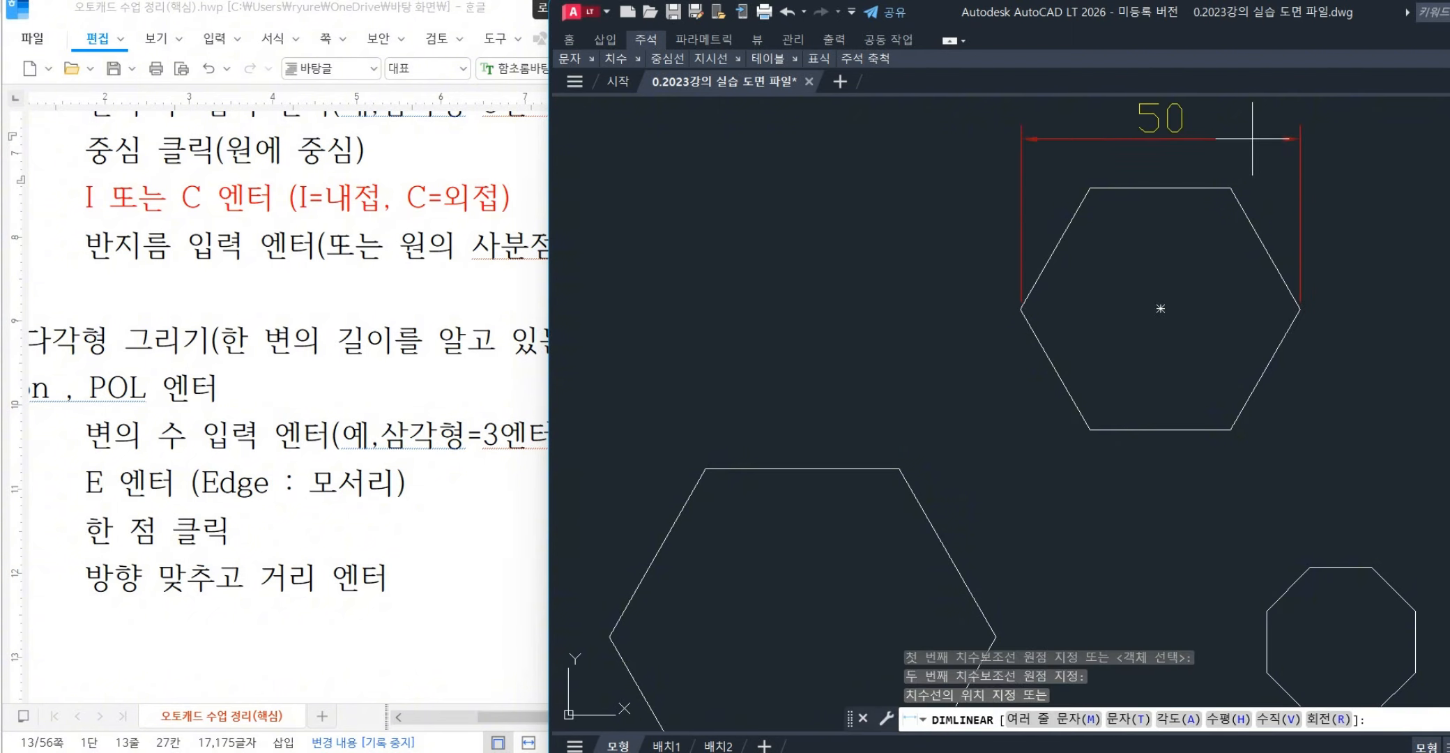
click(1252, 138)
- Dimension the vertical distance between the horizontal sides of the larger circumscribed hexagon
scroll(1050, 231, down, 2)
middle_drag(1057, 367, 939, 335)
key(Return)
click(839, 348)
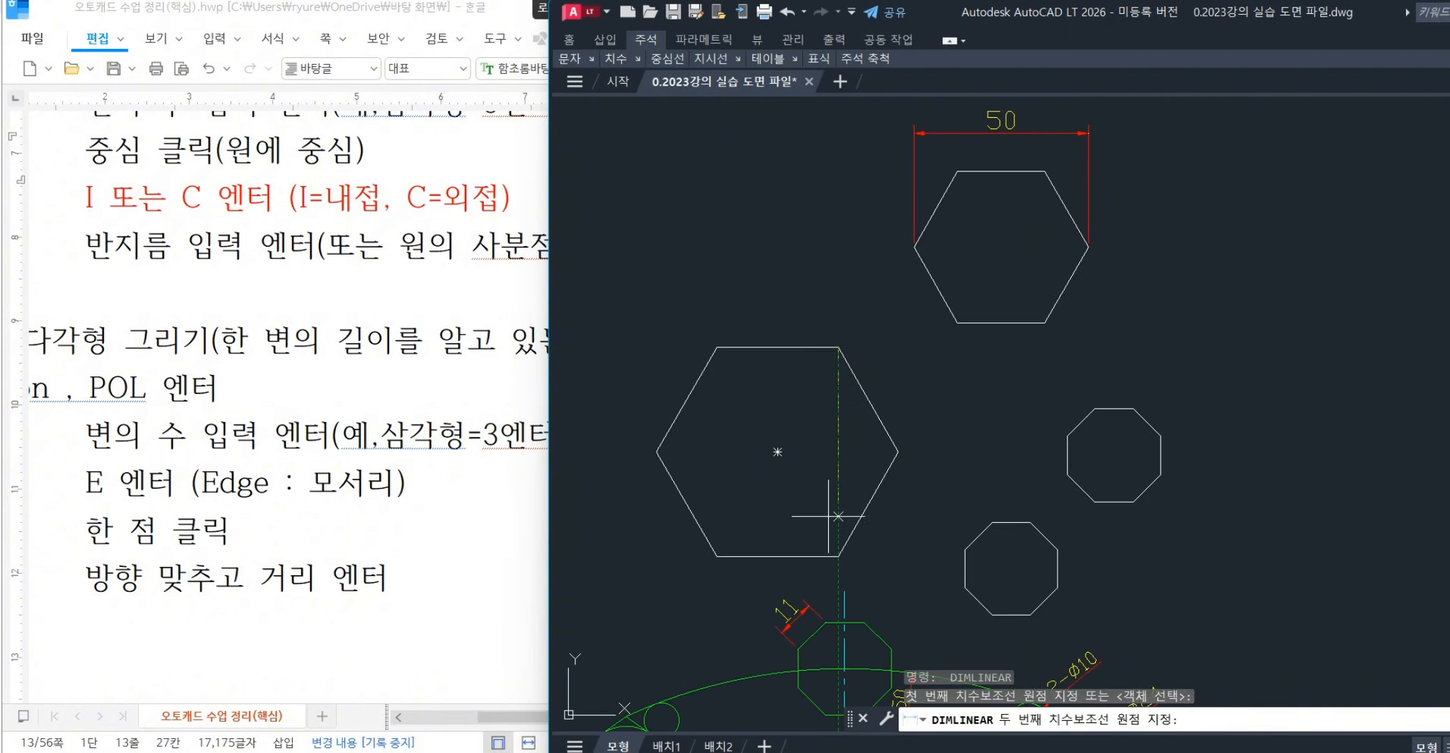
click(837, 557)
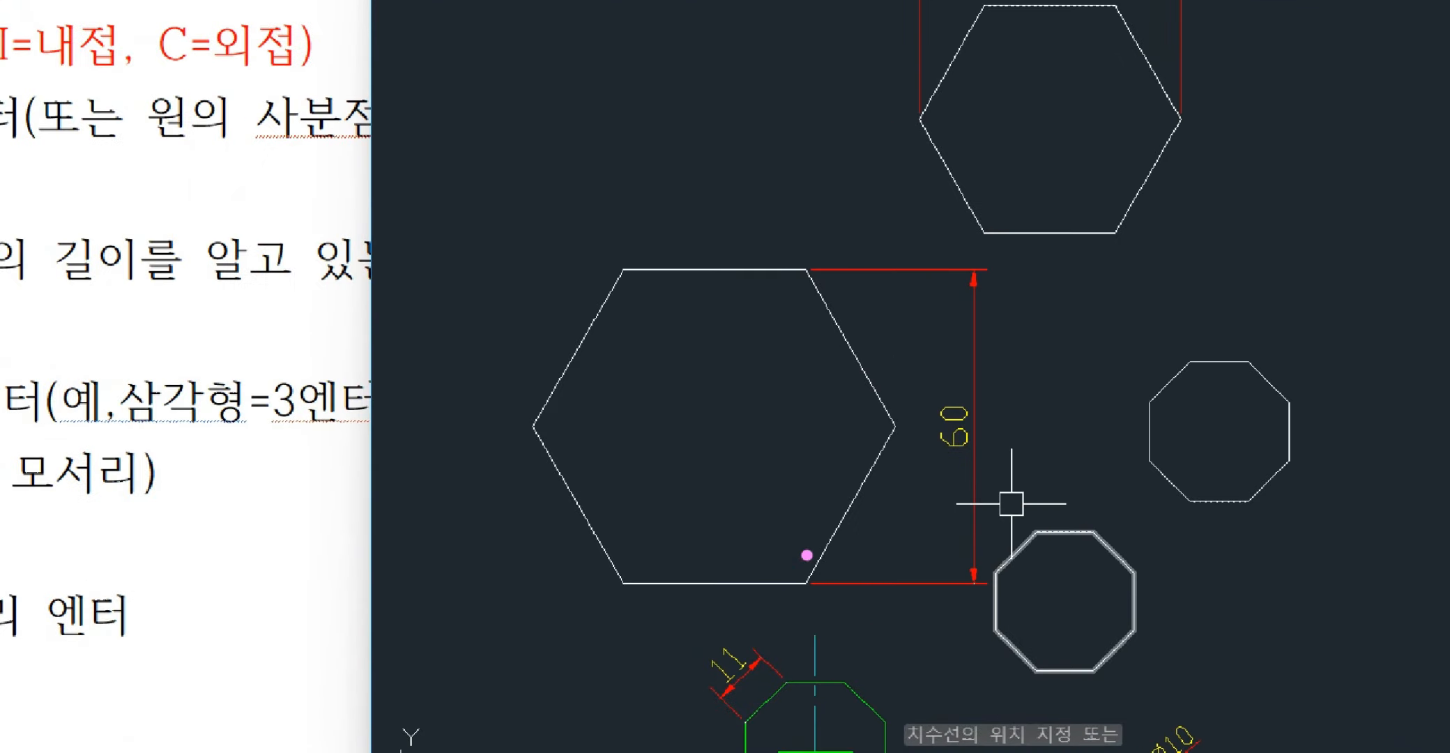
- Compare the smaller hexagon's corner-to-corner dimension with the larger hexagon's side-to-side dimension to distinguish inscribed from circumscribed polygons
mouse_move(681, 584)
mouse_down()
mouse_move(768, 567)
mouse_move(833, 527)
mouse_move(837, 414)
mouse_move(752, 284)
mouse_move(610, 325)
mouse_move(557, 431)
mouse_move(619, 549)
mouse_move(693, 584)
mouse_up()
key(Escape)
middle_drag(1136, 283, 1091, 387)
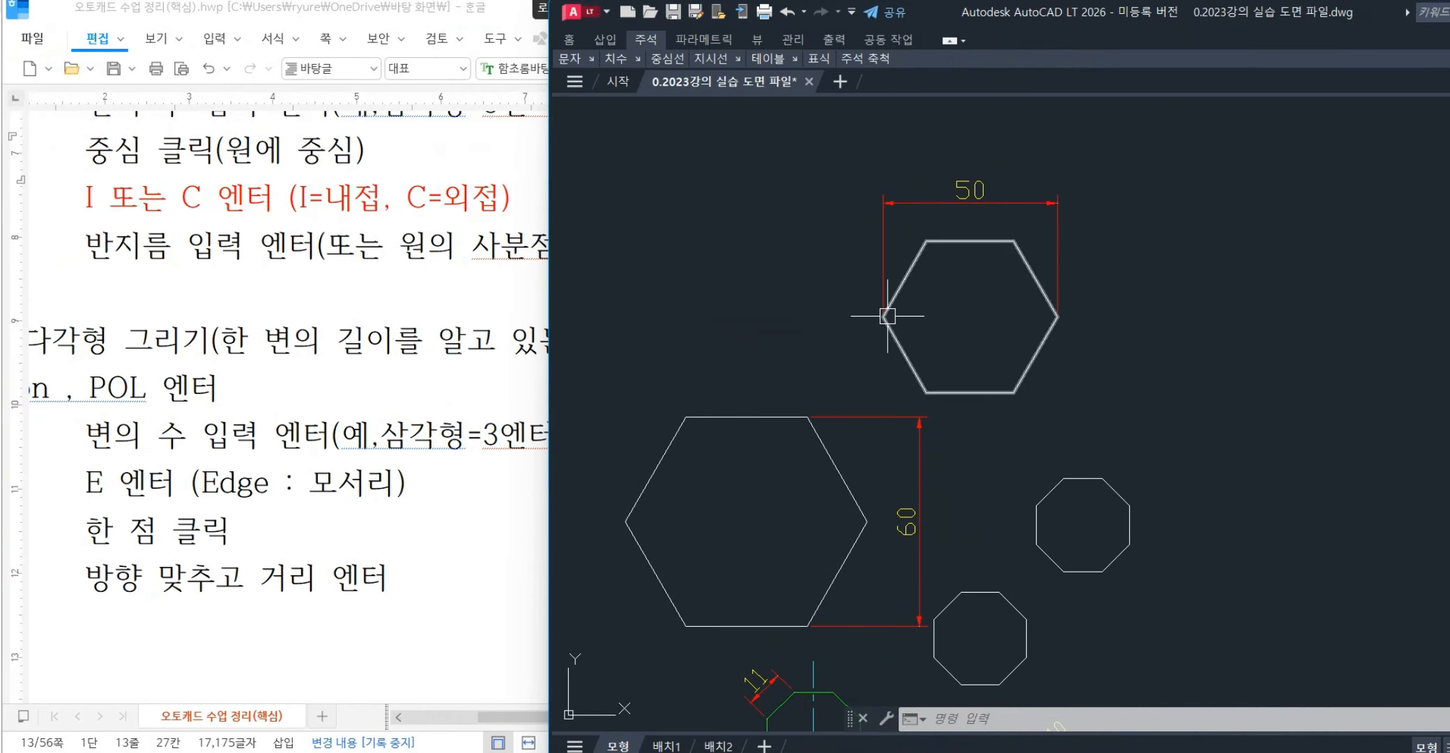
key(ctrl+1)
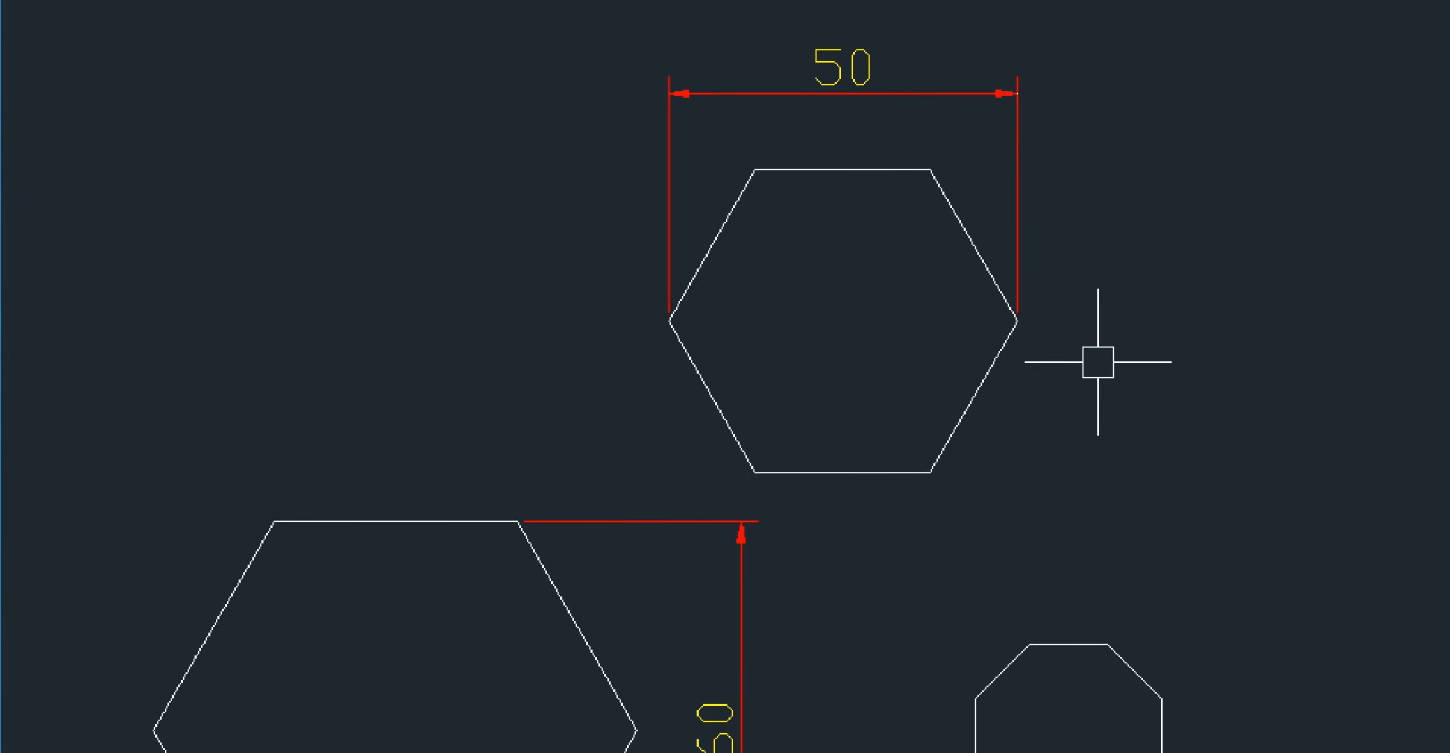
click(1101, 317)
mouse_move(1016, 327)
mouse_down()
mouse_move(1025, 249)
mouse_move(923, 135)
mouse_move(732, 167)
mouse_move(666, 289)
mouse_move(668, 386)
mouse_move(741, 483)
mouse_move(878, 490)
mouse_move(1014, 434)
mouse_move(1039, 315)
mouse_up()
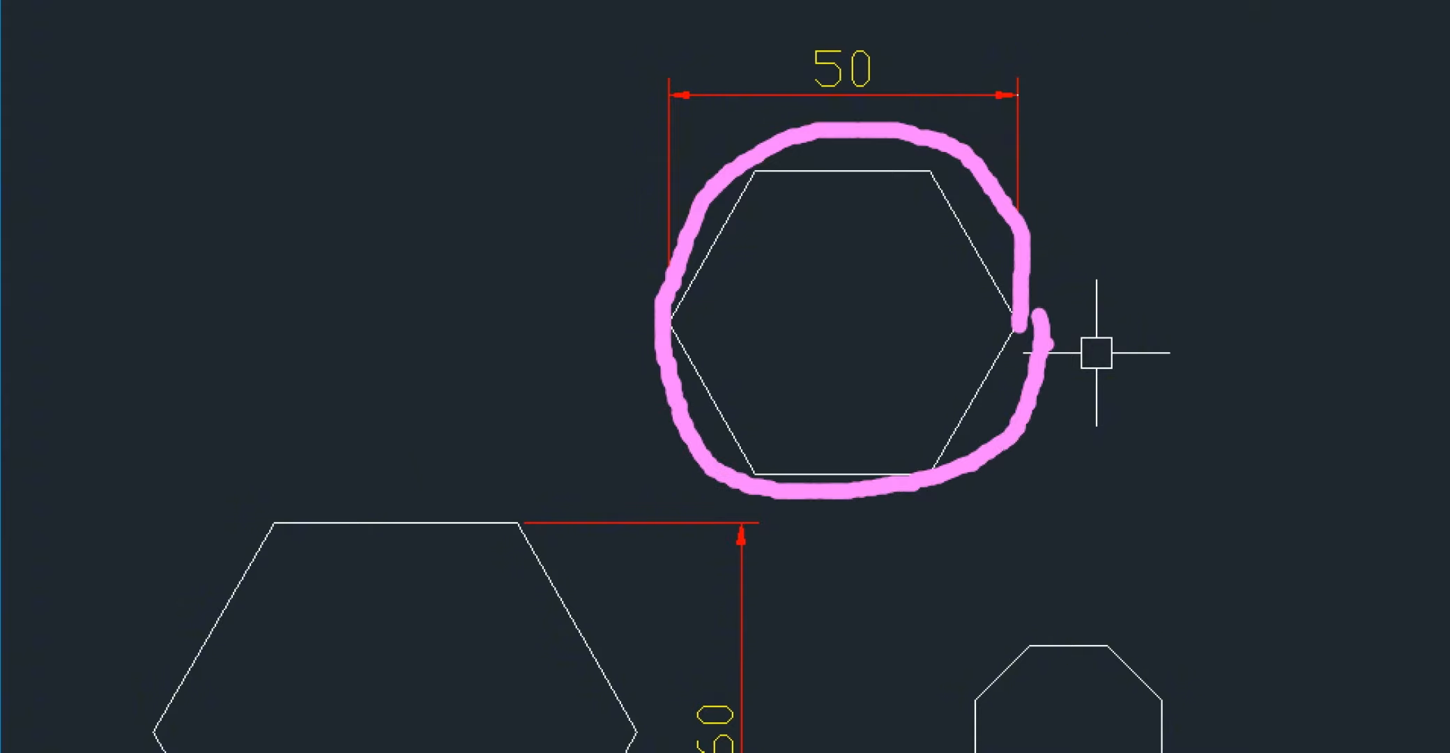
scroll(1097, 312, down, 1)
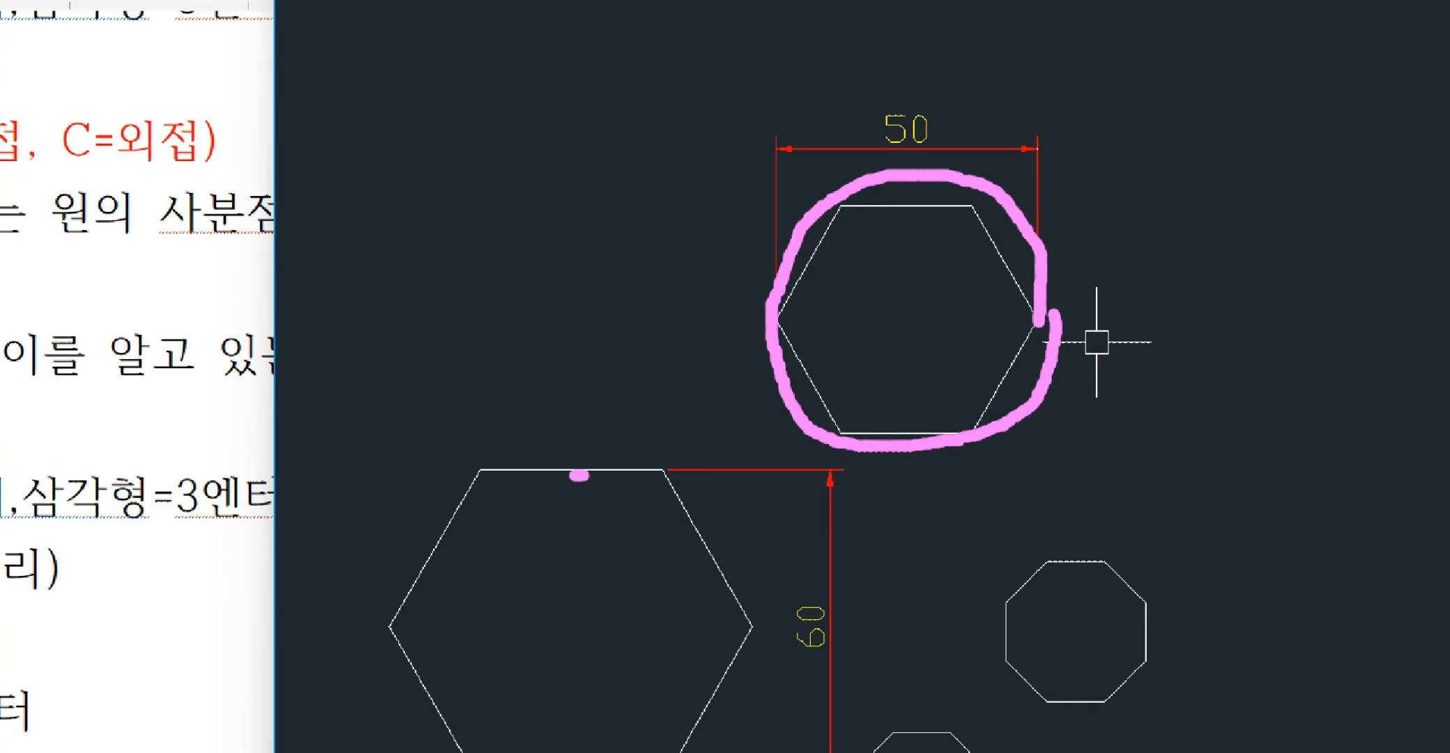
mouse_move(579, 476)
mouse_down()
mouse_move(461, 533)
mouse_move(427, 628)
mouse_move(472, 739)
mouse_up()
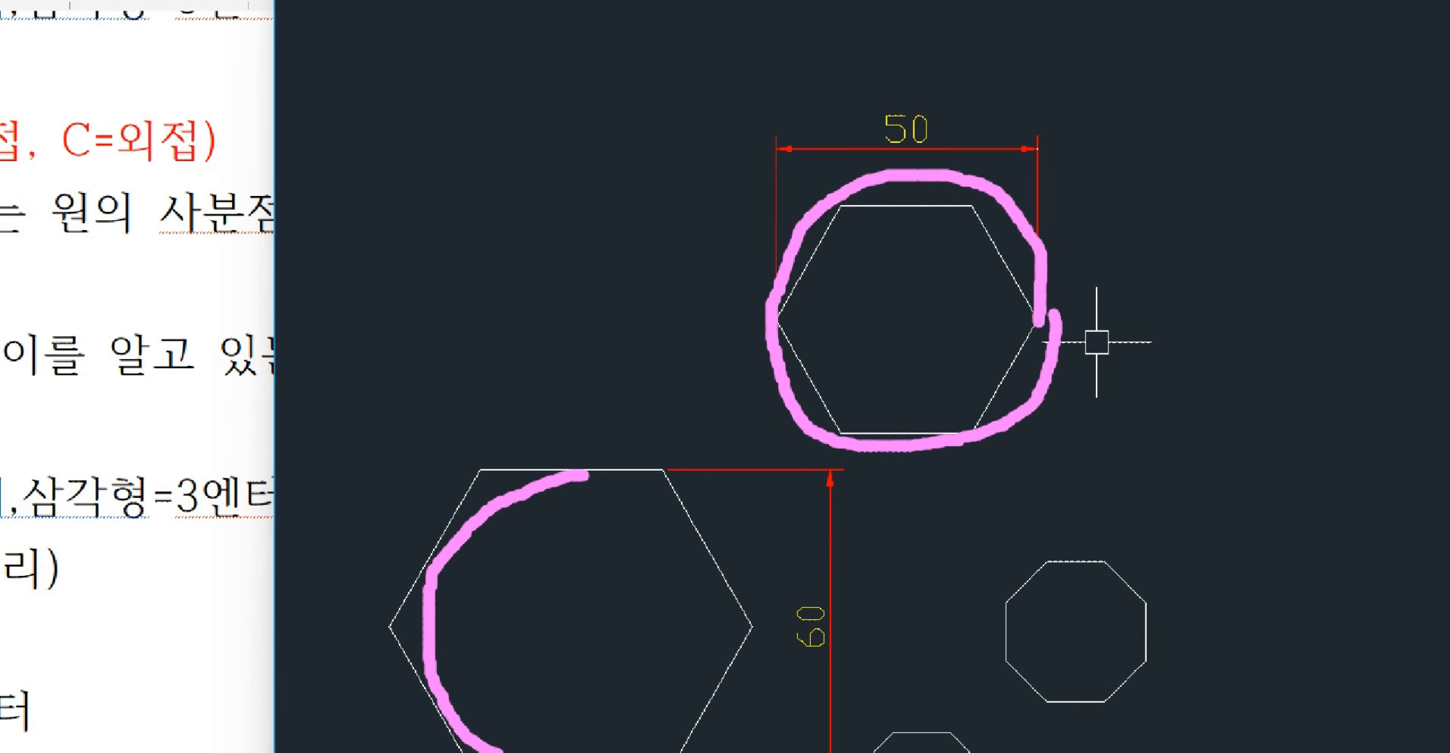
mouse_move(646, 745)
mouse_down()
mouse_move(728, 631)
mouse_move(652, 496)
mouse_move(572, 480)
mouse_up()
click(625, 503)
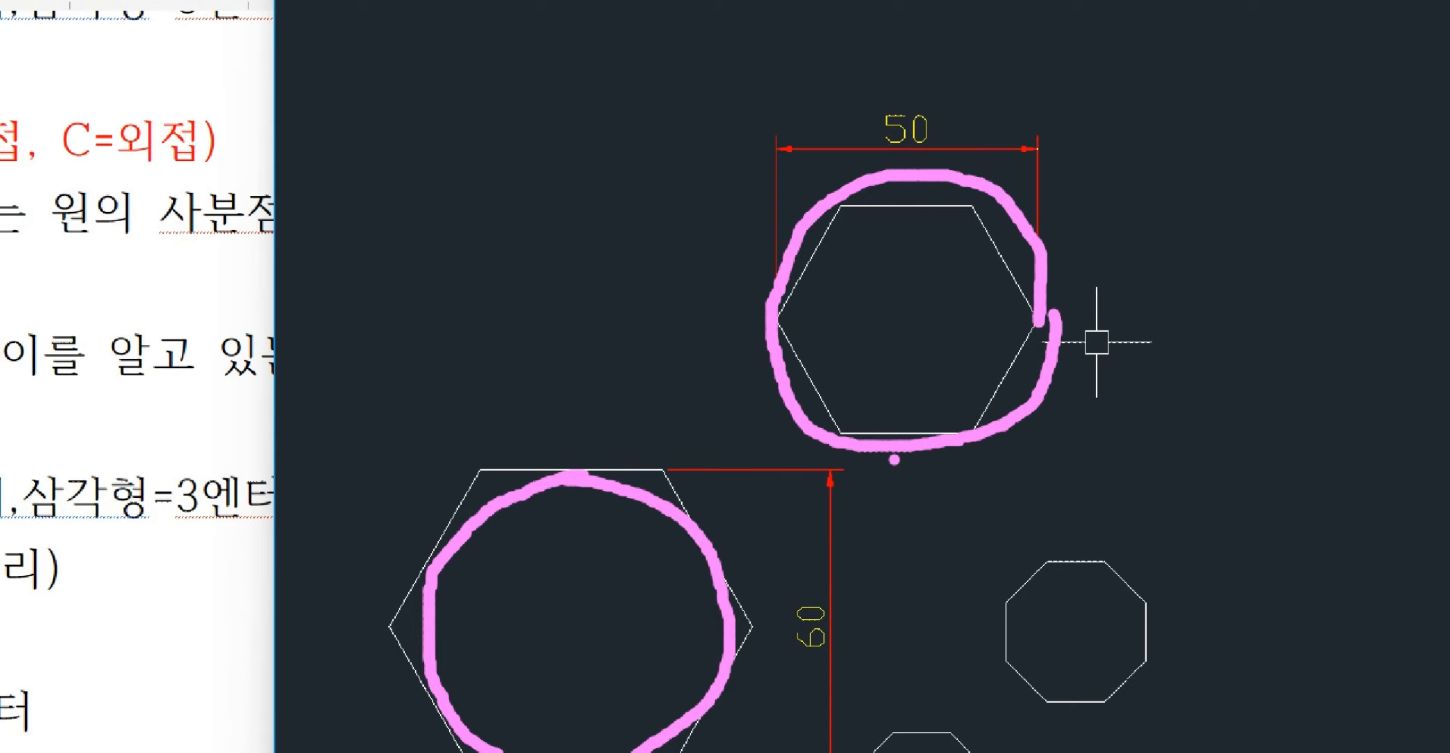
key(Escape)
scroll(1113, 447, up, 2)
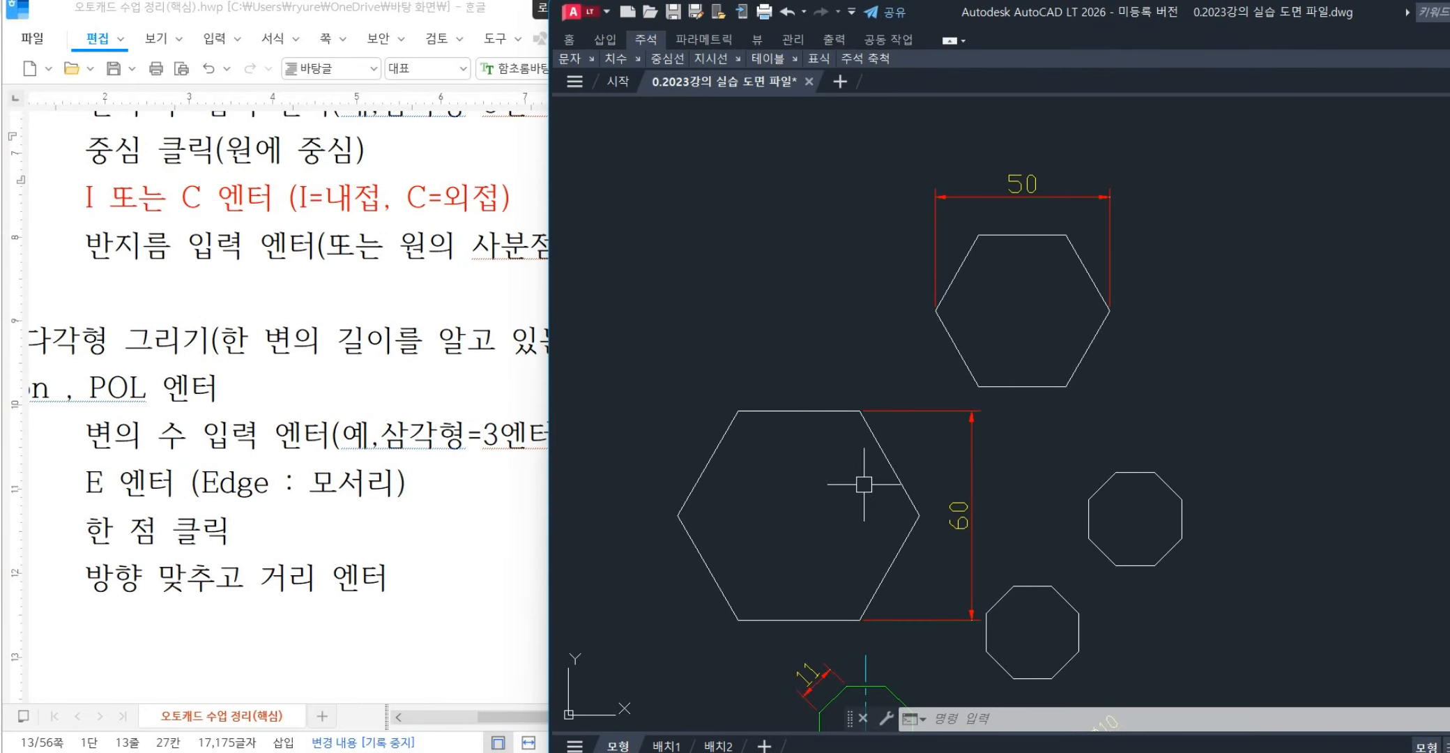
middle_drag(855, 375, 993, 300)
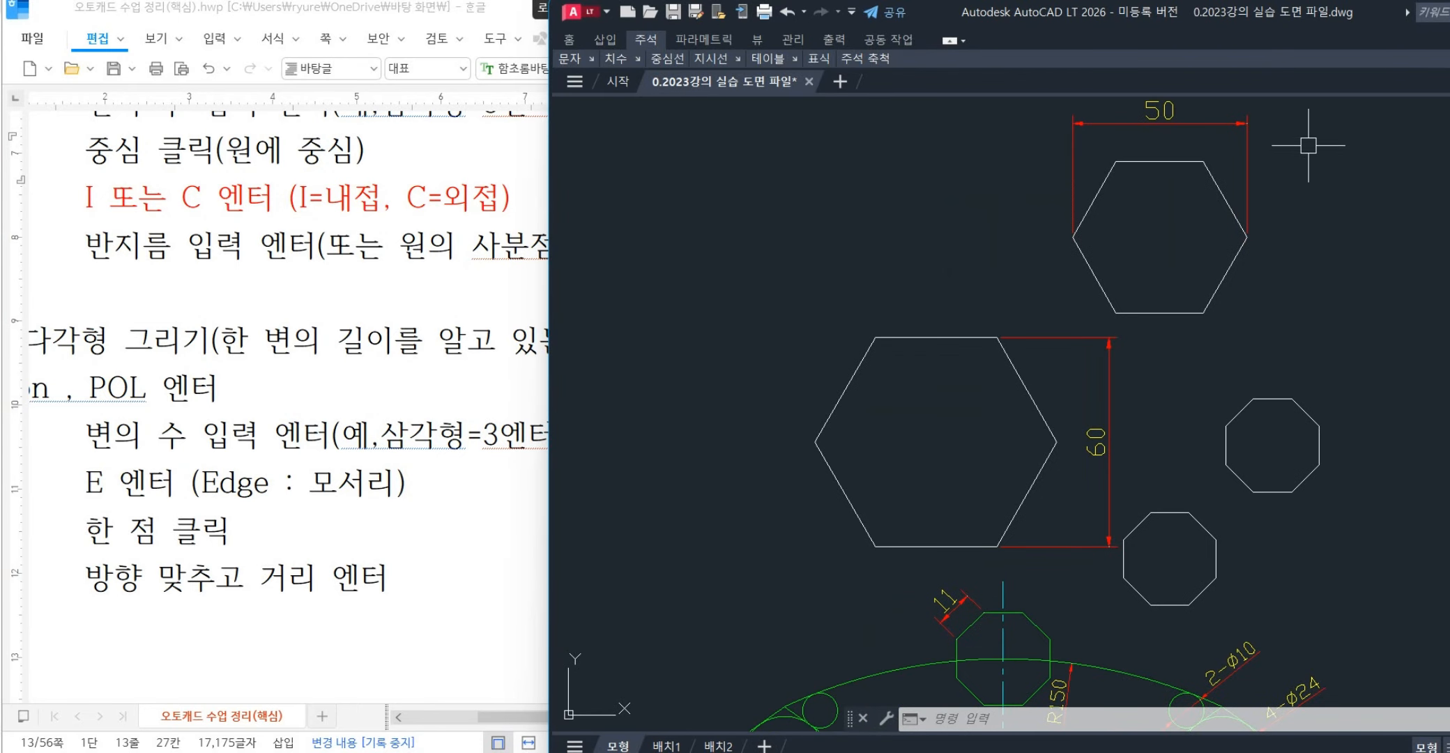
click(1308, 146)
click(1113, 336)
key(Escape)
key(Escape)
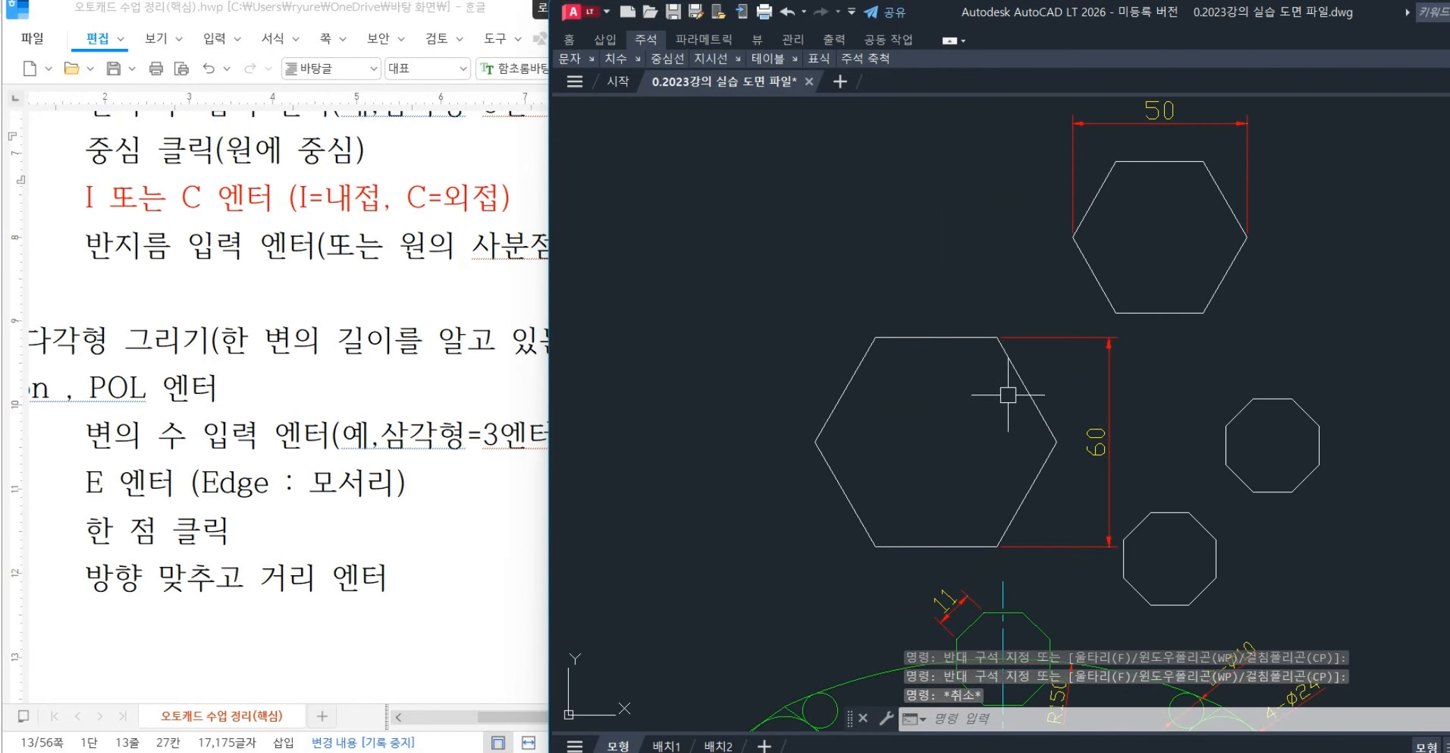
scroll(1012, 382, down, 2)
middle_drag(1047, 405, 899, 178)
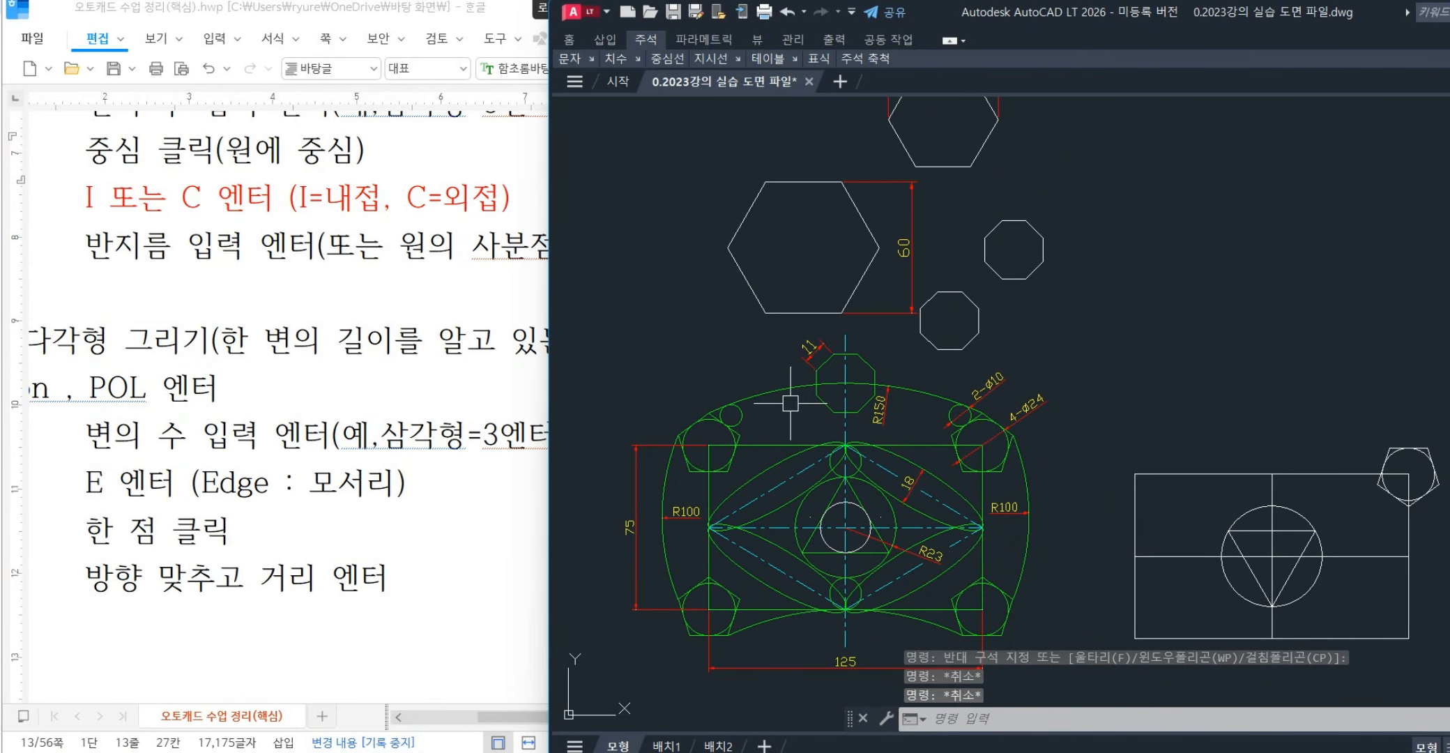
- Examine the octagon with side 11 above the original drawing's centre and how it relates to the surrounding geometry
scroll(797, 399, up, 2)
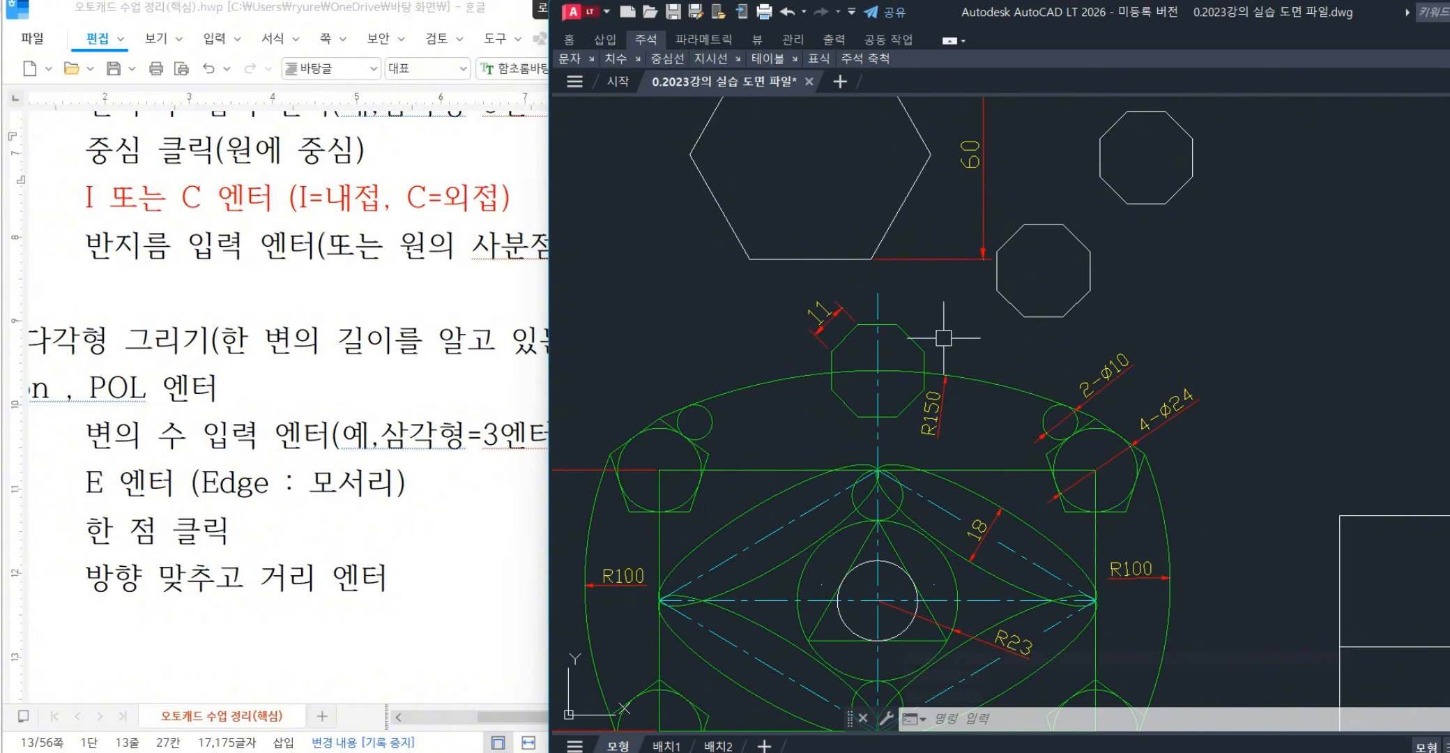
click(920, 341)
key(Escape)
click(921, 342)
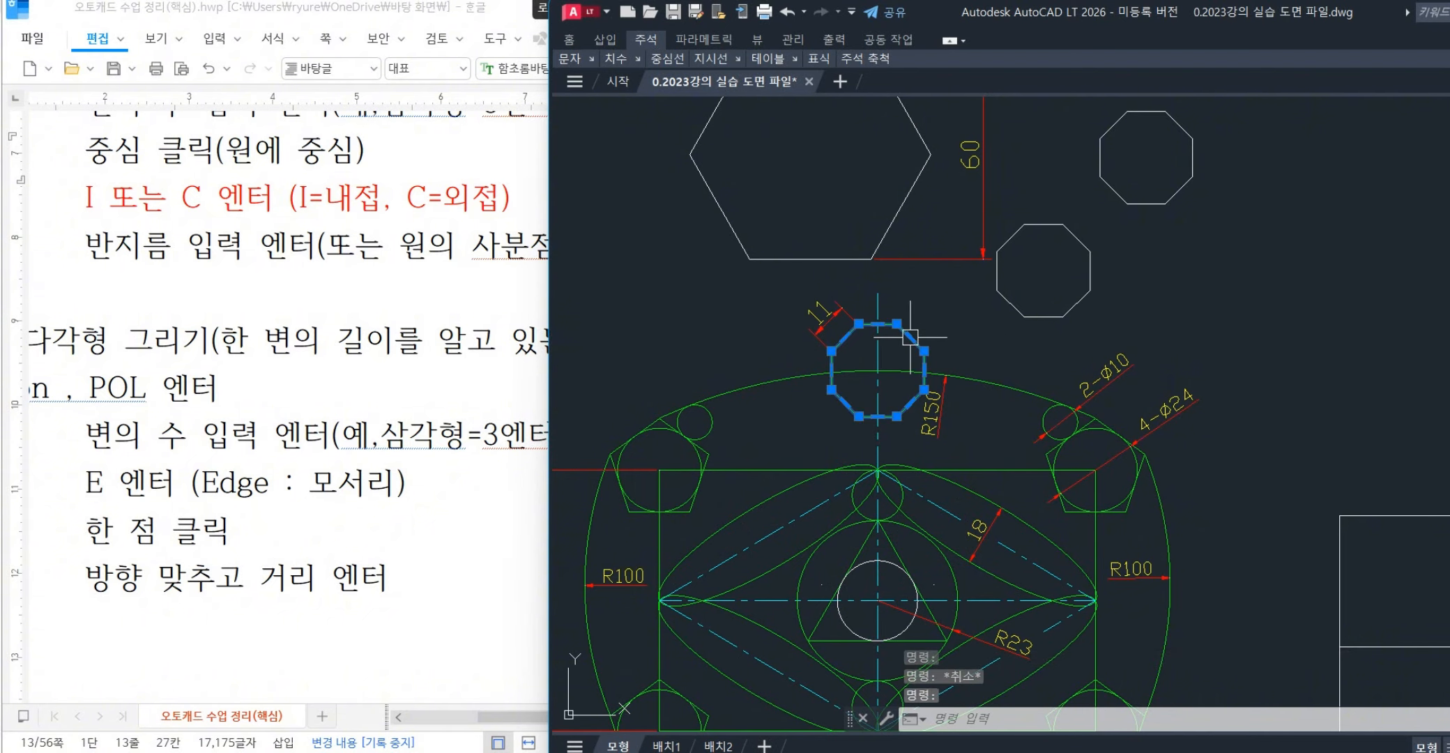
key(Escape)
click(983, 377)
key(Escape)
click(921, 344)
key(Escape)
mouse_move(1248, 313)
middle_down()
mouse_move(1025, 279)
mouse_move(833, 281)
mouse_move(858, 299)
mouse_move(1071, 309)
middle_up()
scroll(838, 296, down, 3)
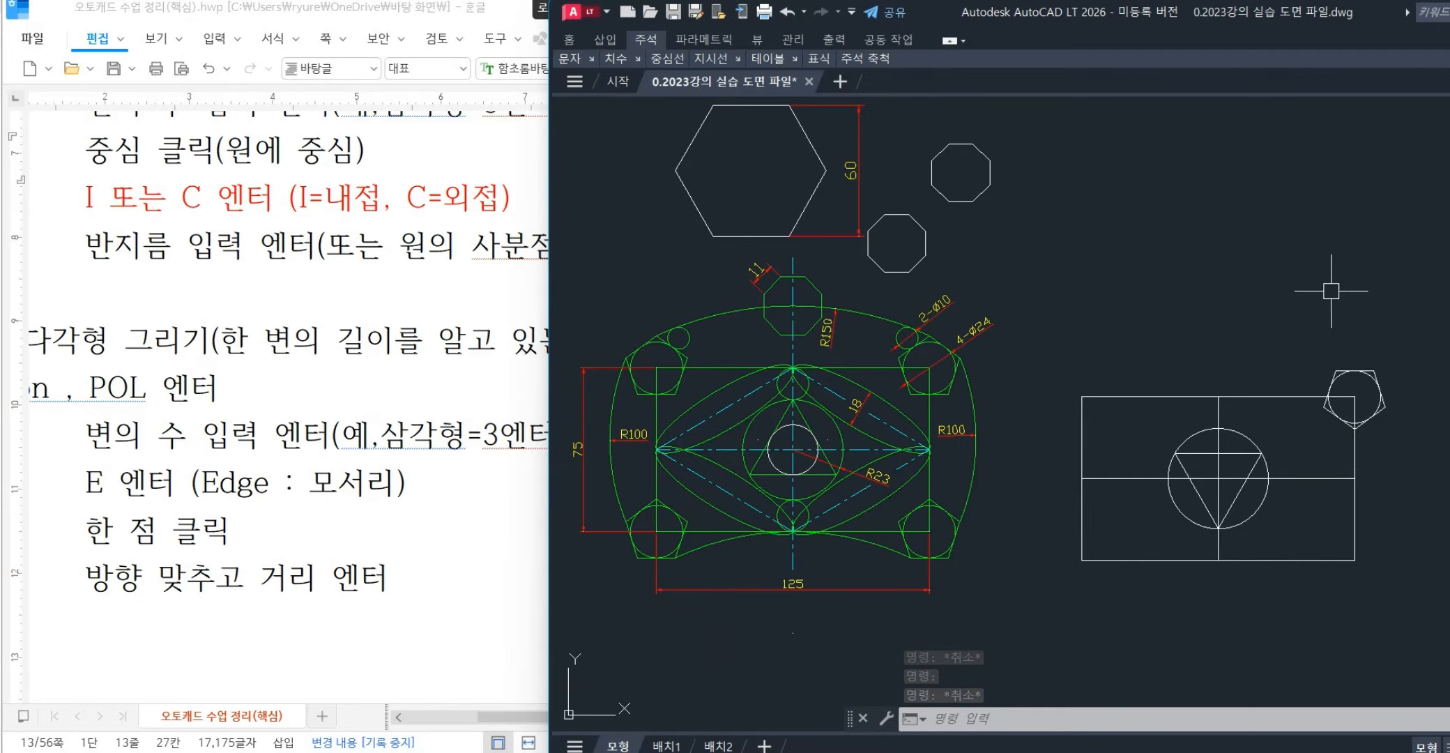
- Delete the pentagon around the corner circle and the triangle inside the central circle of the redrawn copy
middle_drag(1278, 361, 1197, 416)
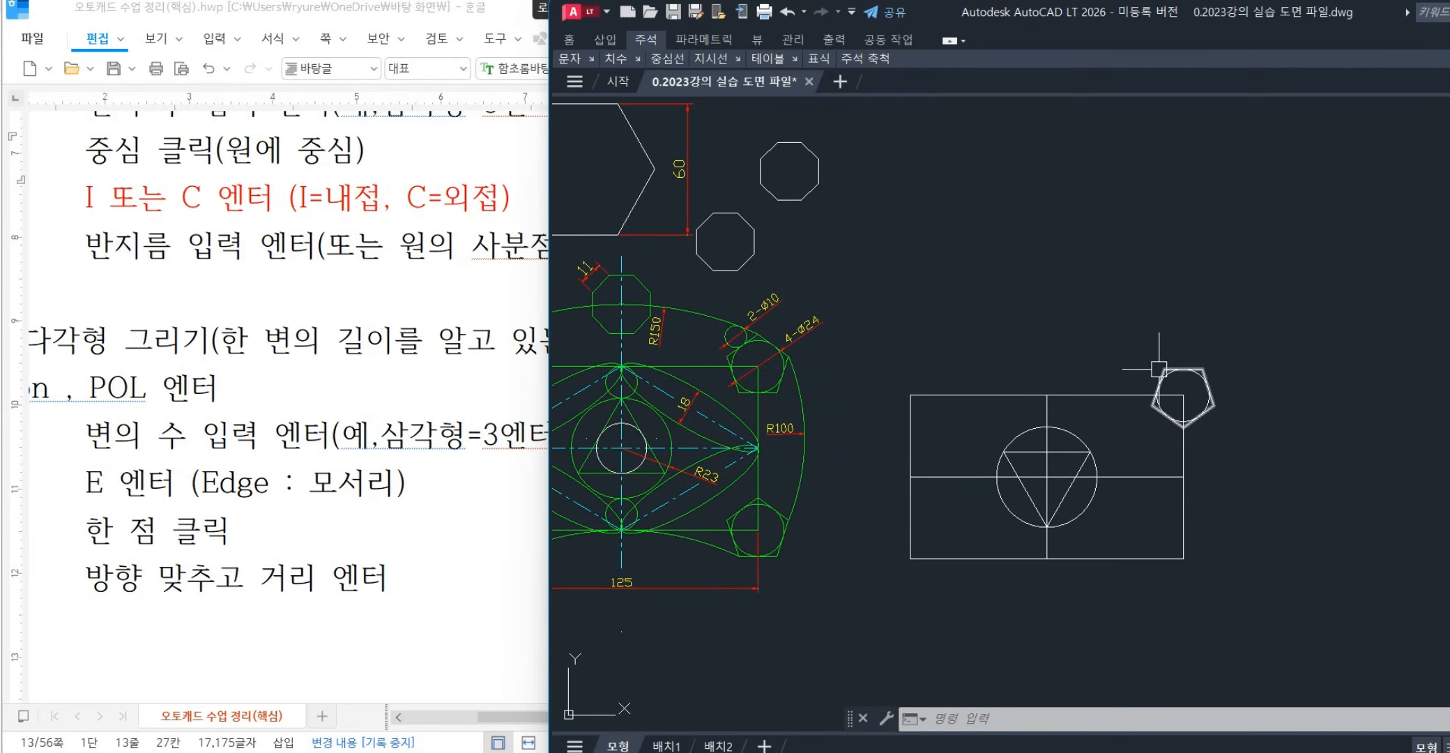
scroll(1235, 412, up, 2)
click(1199, 403)
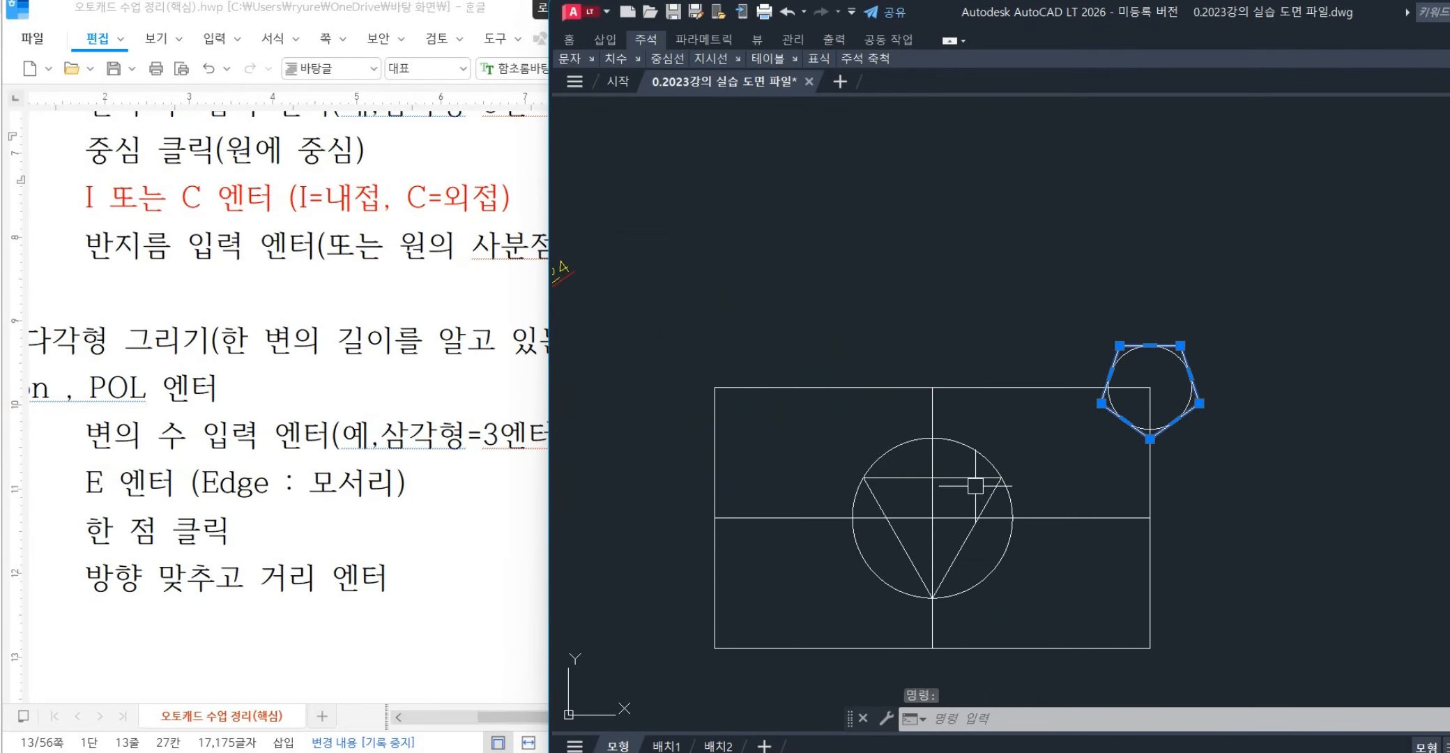
click(990, 491)
key(Delete)
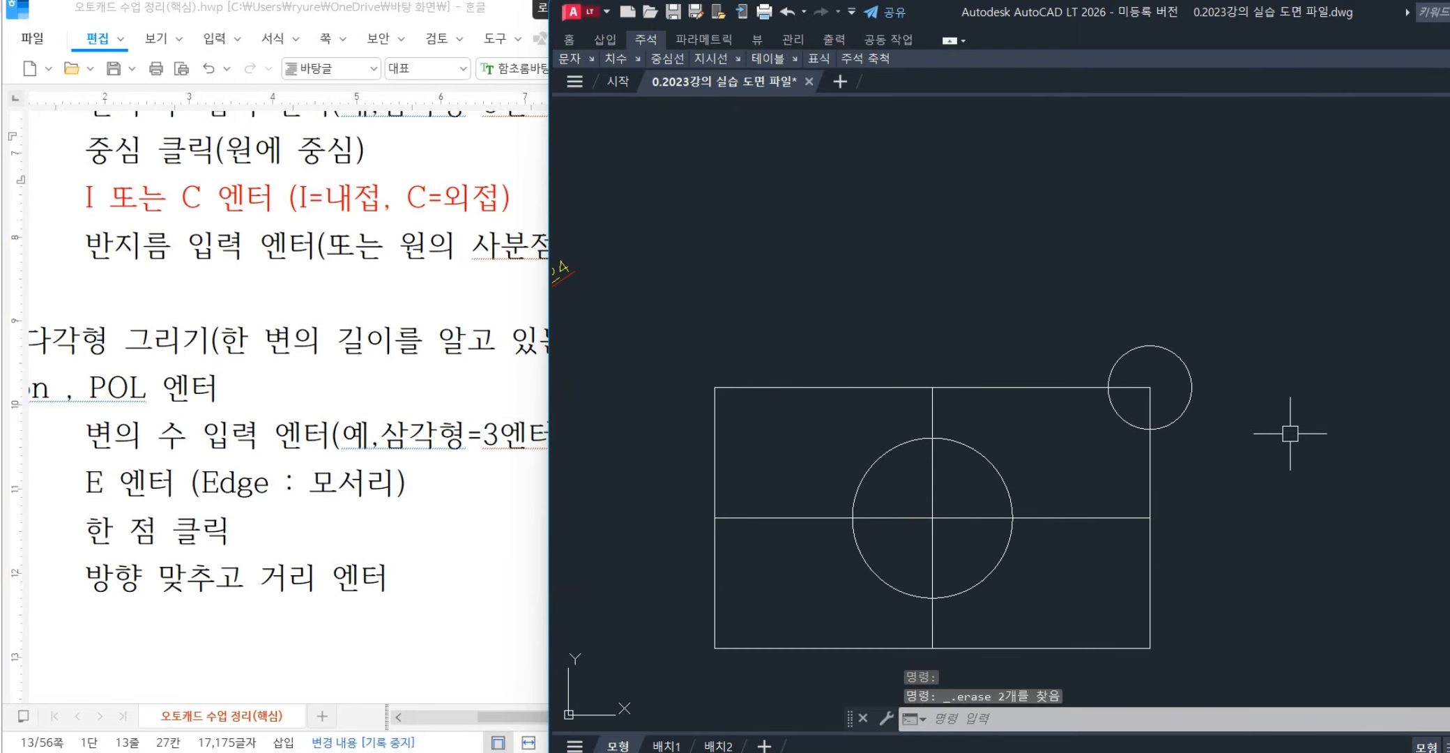
- Draw a pentagon circumscribed about a circle of radius 12, centred on the rectangle's upper-right corner
text(po)
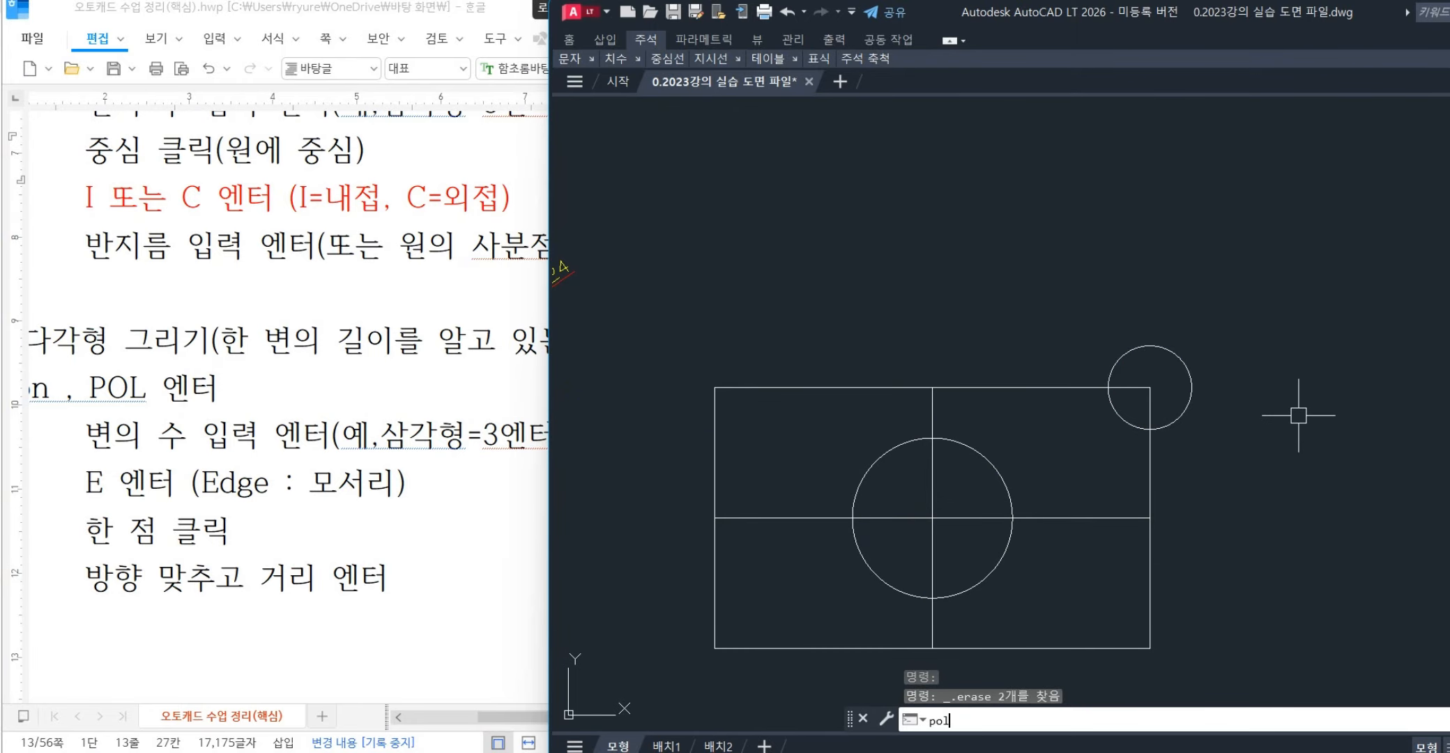
text(l)
key(Return)
key(Return)
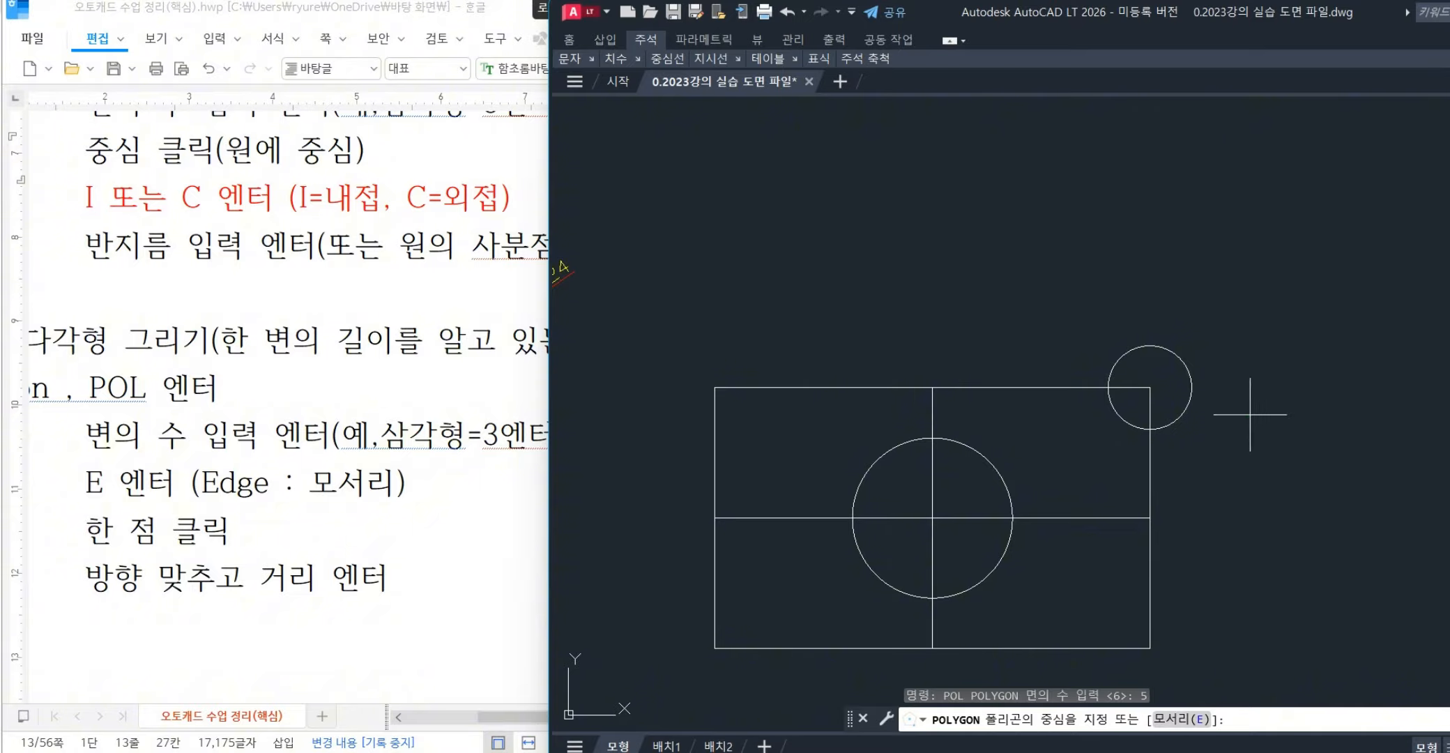
click(1150, 385)
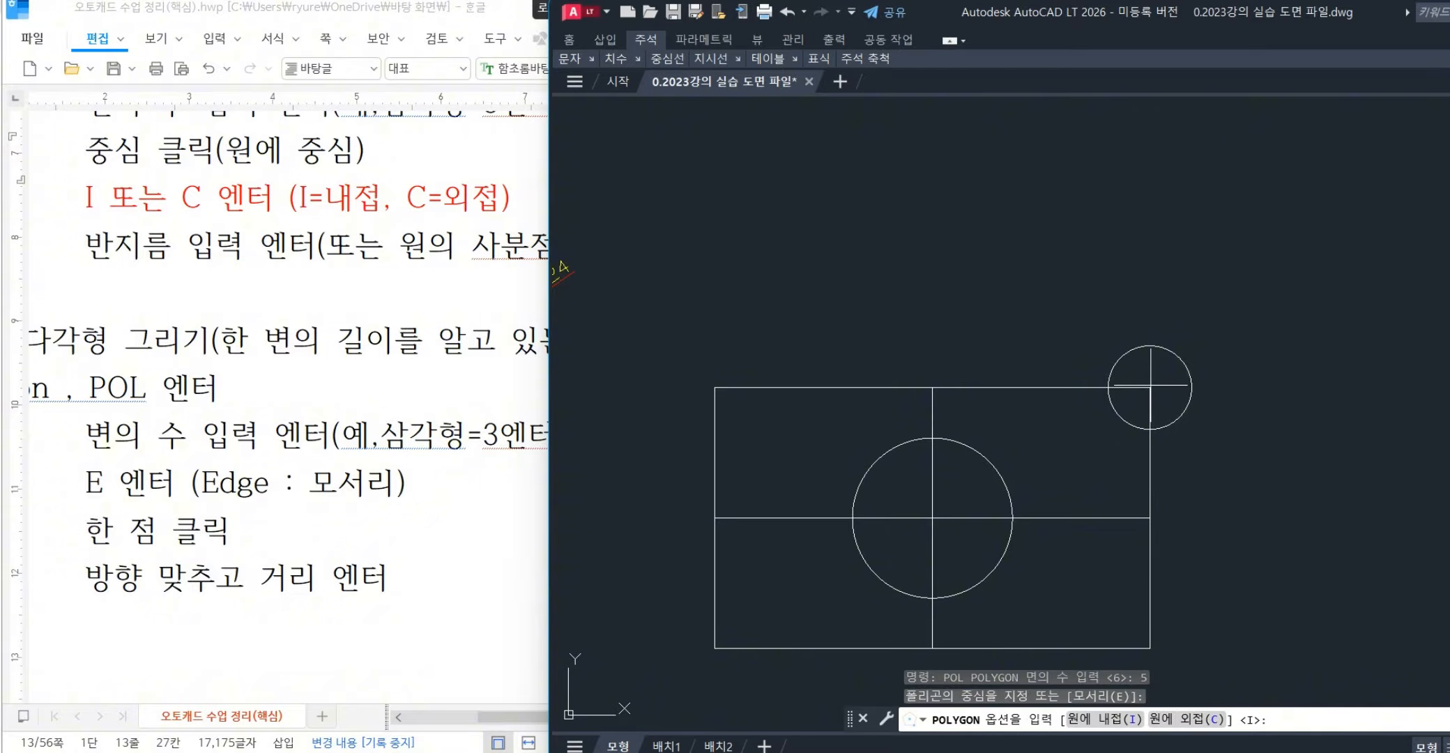
key(Return)
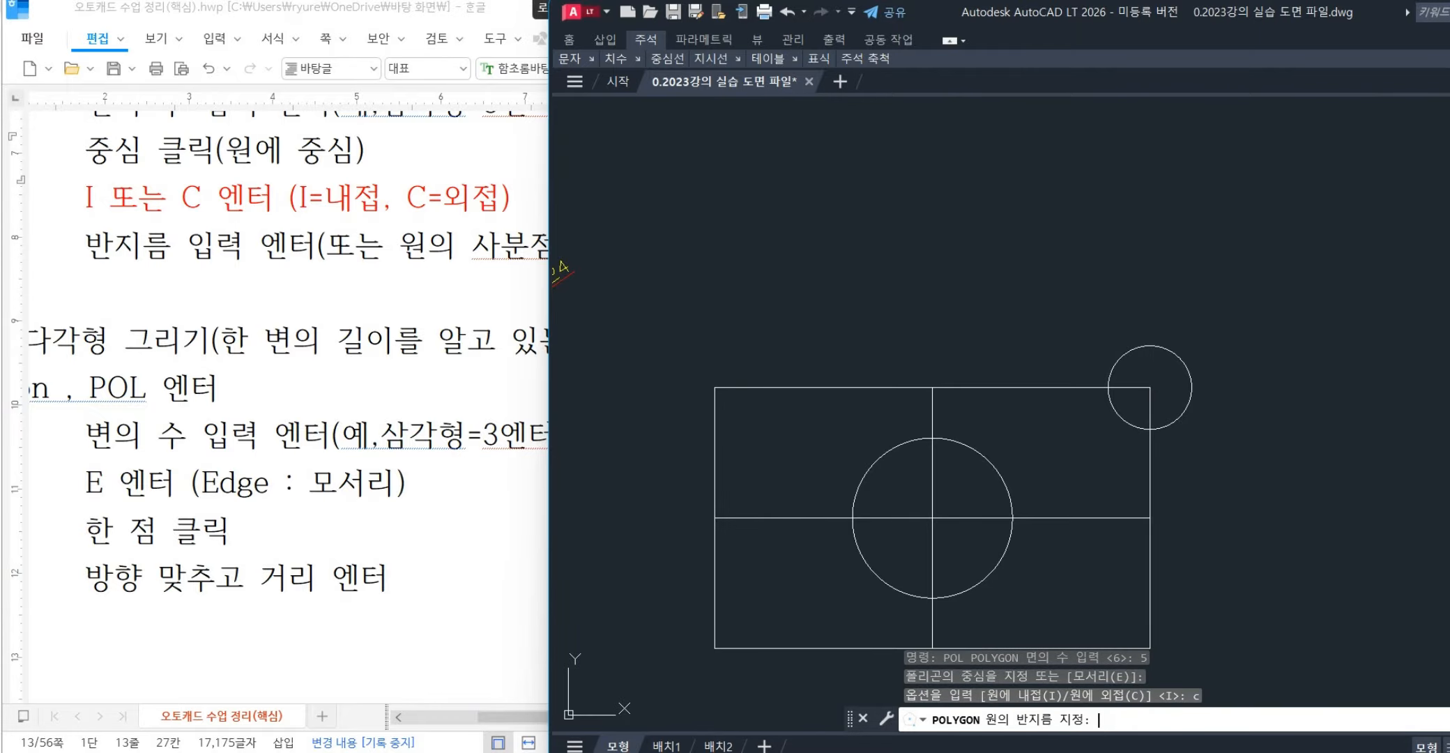
mouse_move(792, 409)
middle_down()
mouse_move(1305, 437)
mouse_move(804, 386)
middle_up()
key(Return)
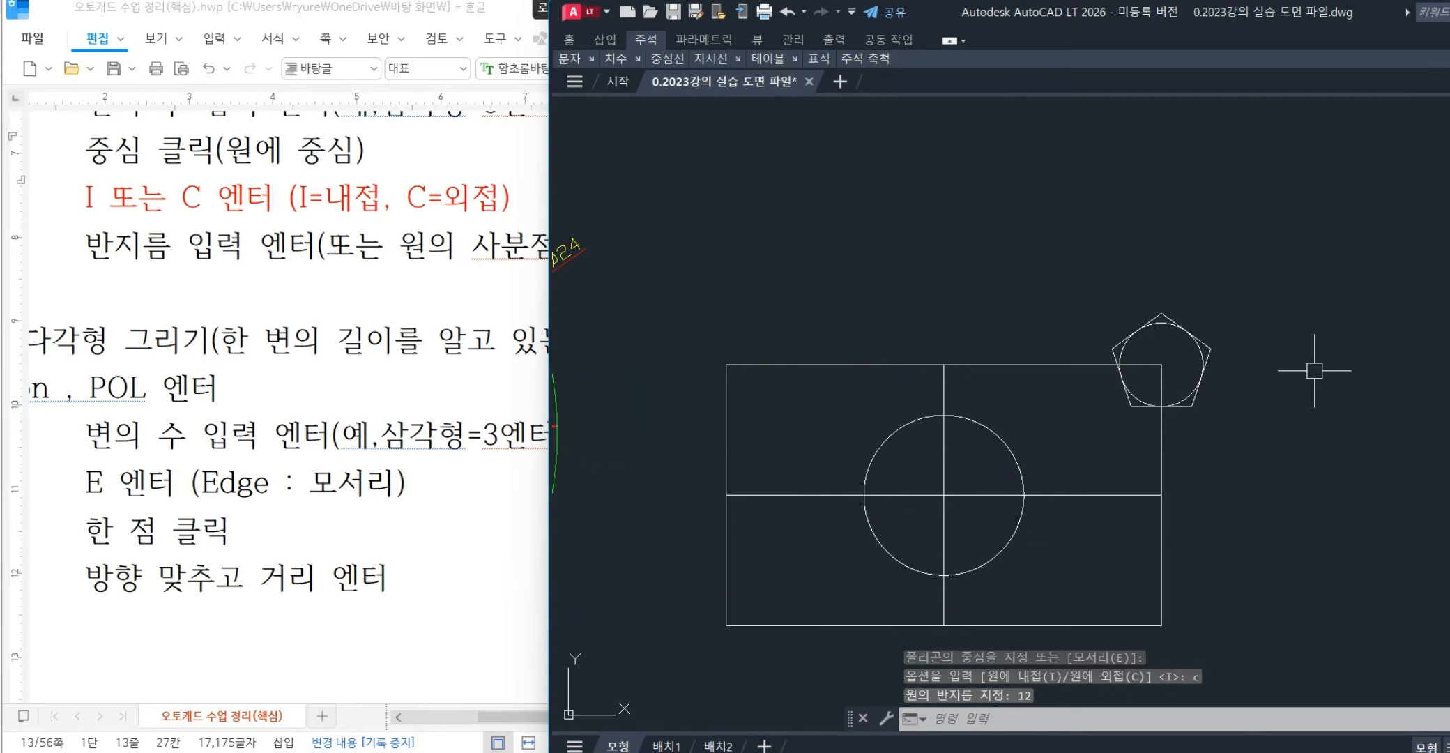
- Mirror the corner pentagon and its circle across the rectangle's vertical centre line, keeping the originals
text(mi)
key(Return)
click(1264, 287)
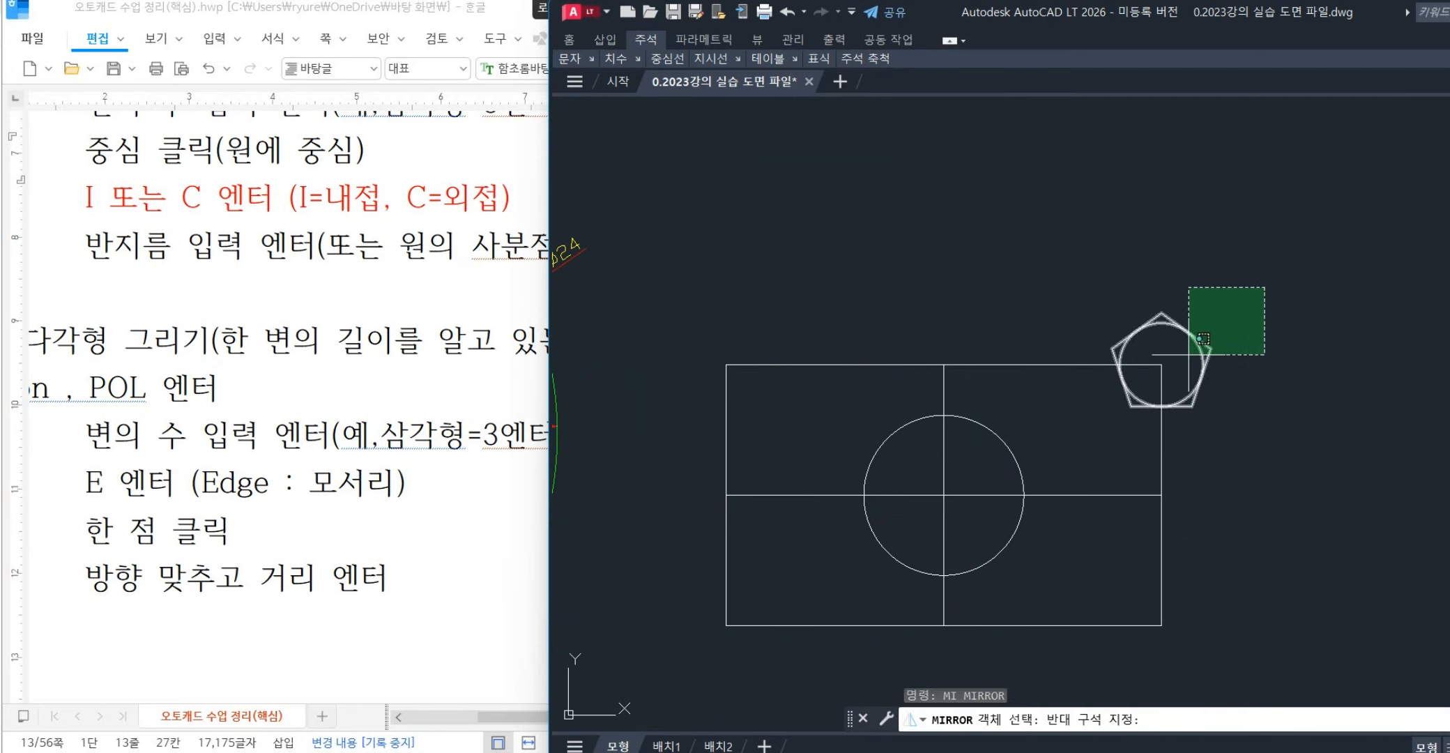
click(1189, 354)
key(Return)
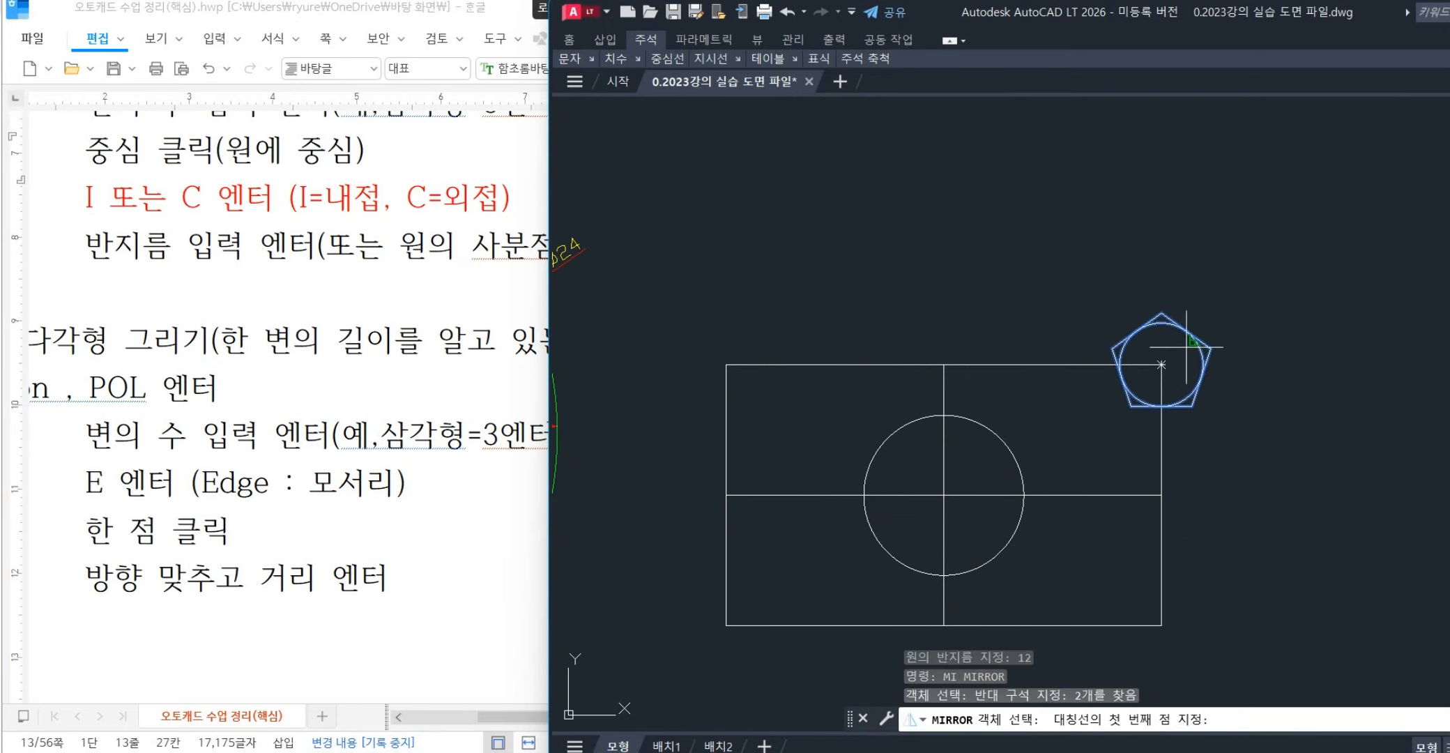
click(943, 364)
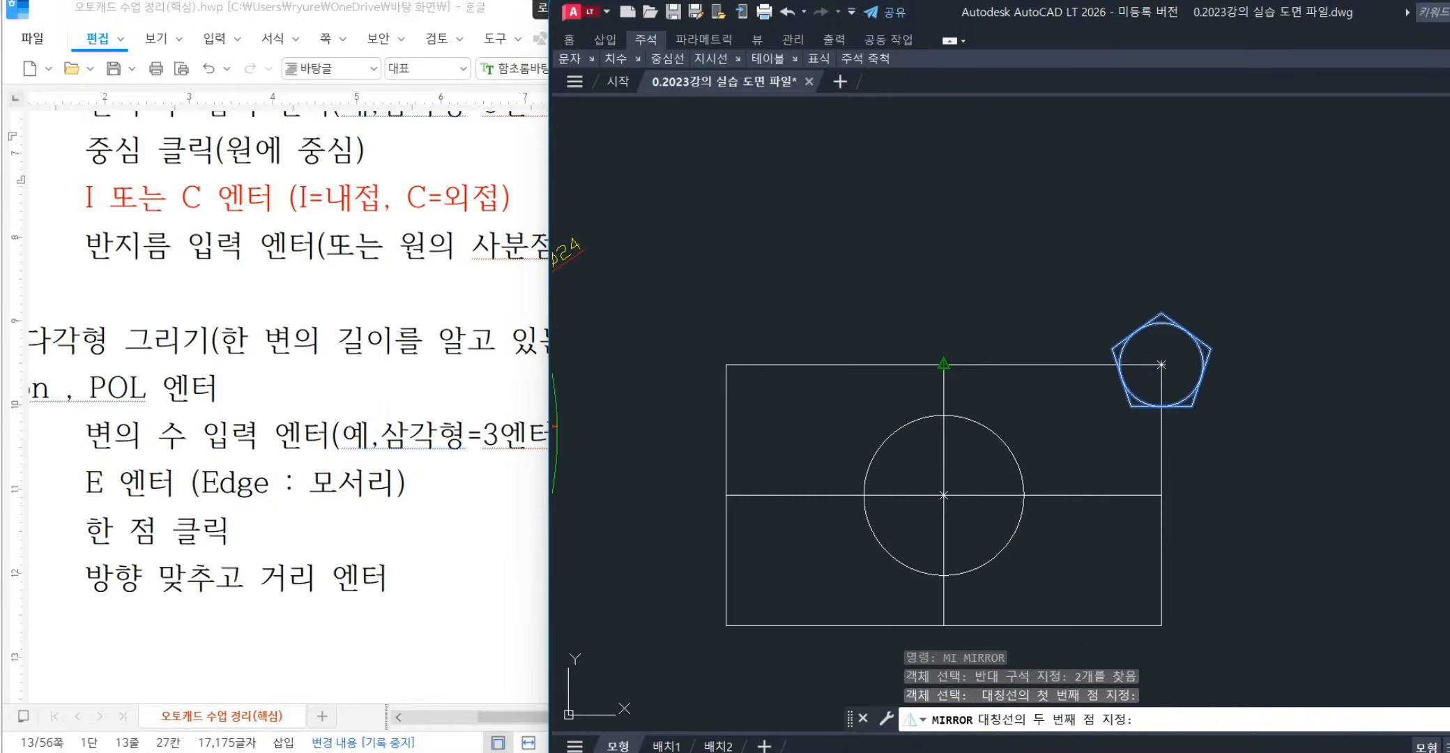
click(944, 494)
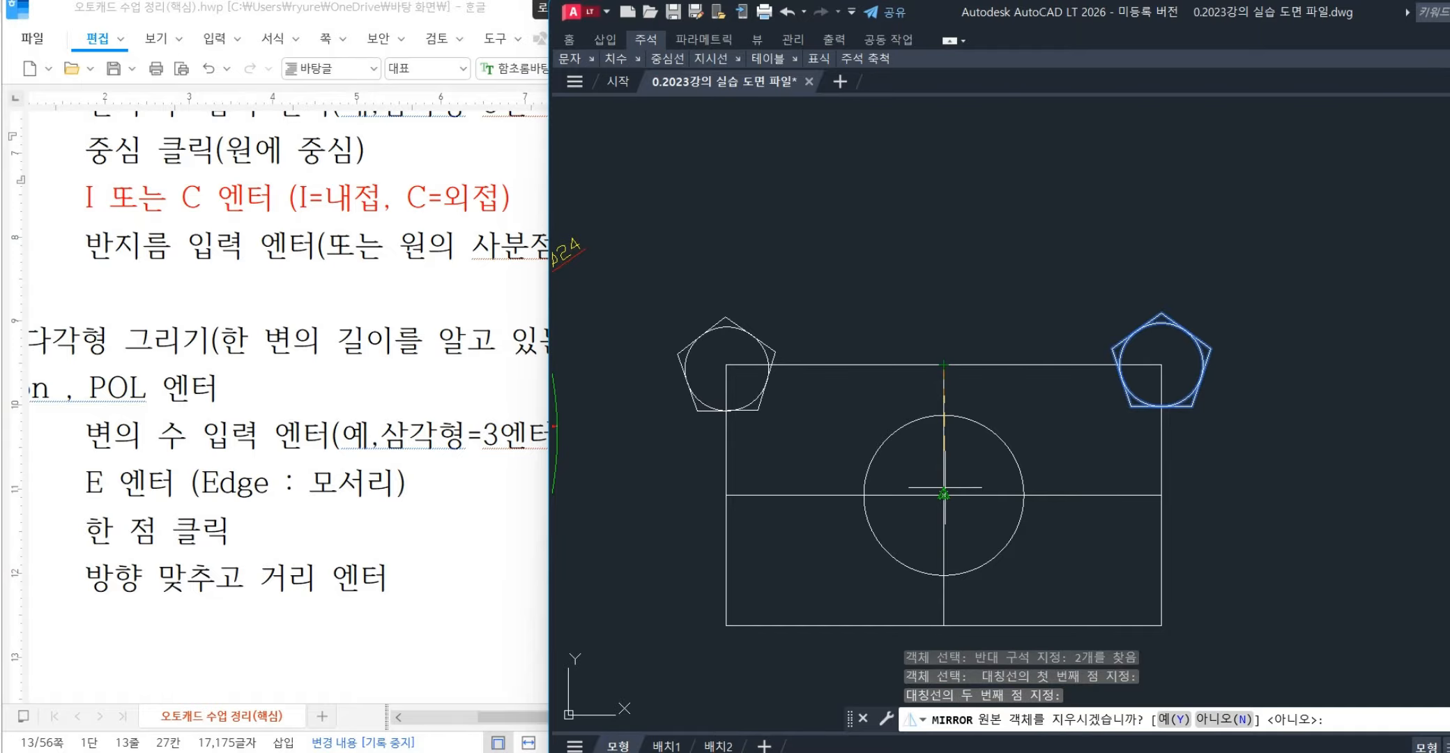
key(Return)
- Copy both upper pentagons with their circles down to the rectangle's lower corners, using the upper-right corner as base point
middle_drag(1084, 473, 1060, 368)
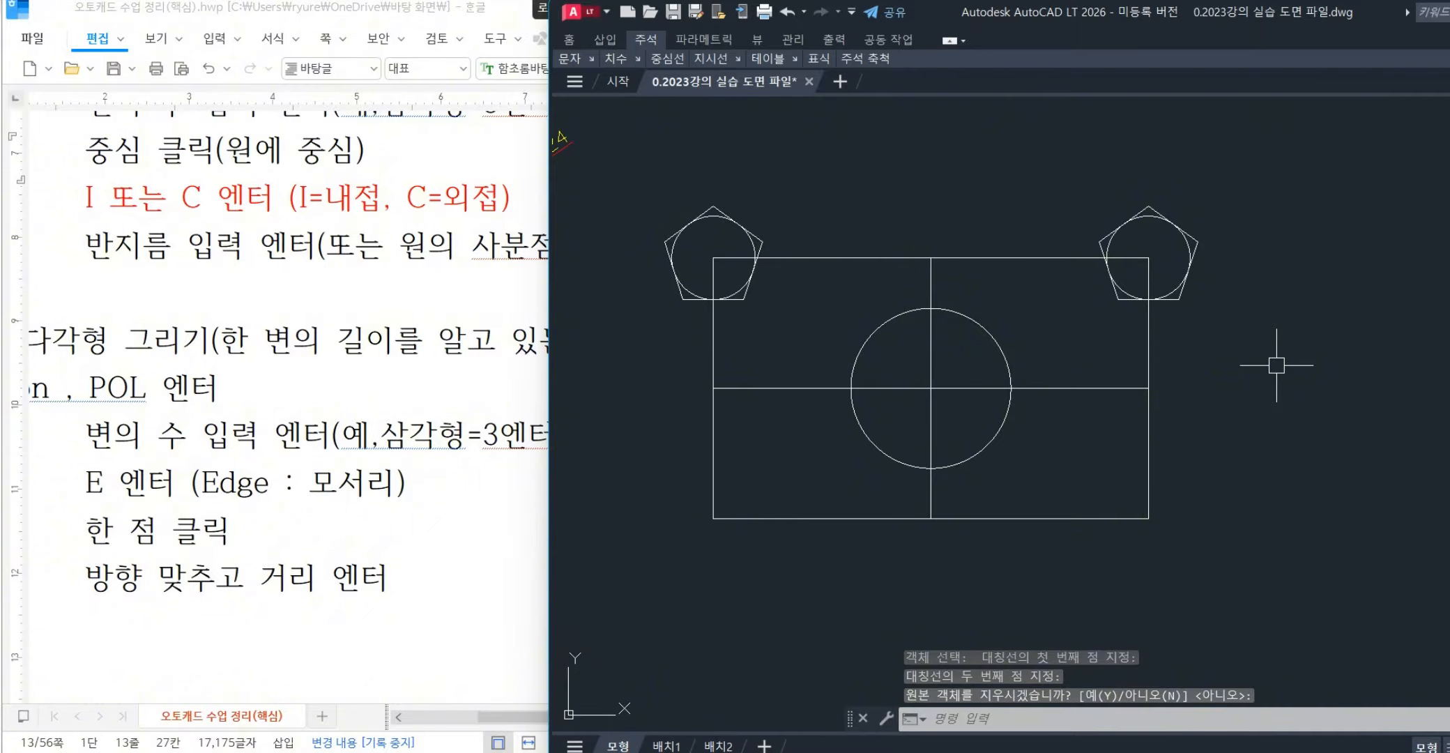
text(co)
key(Return)
click(1255, 185)
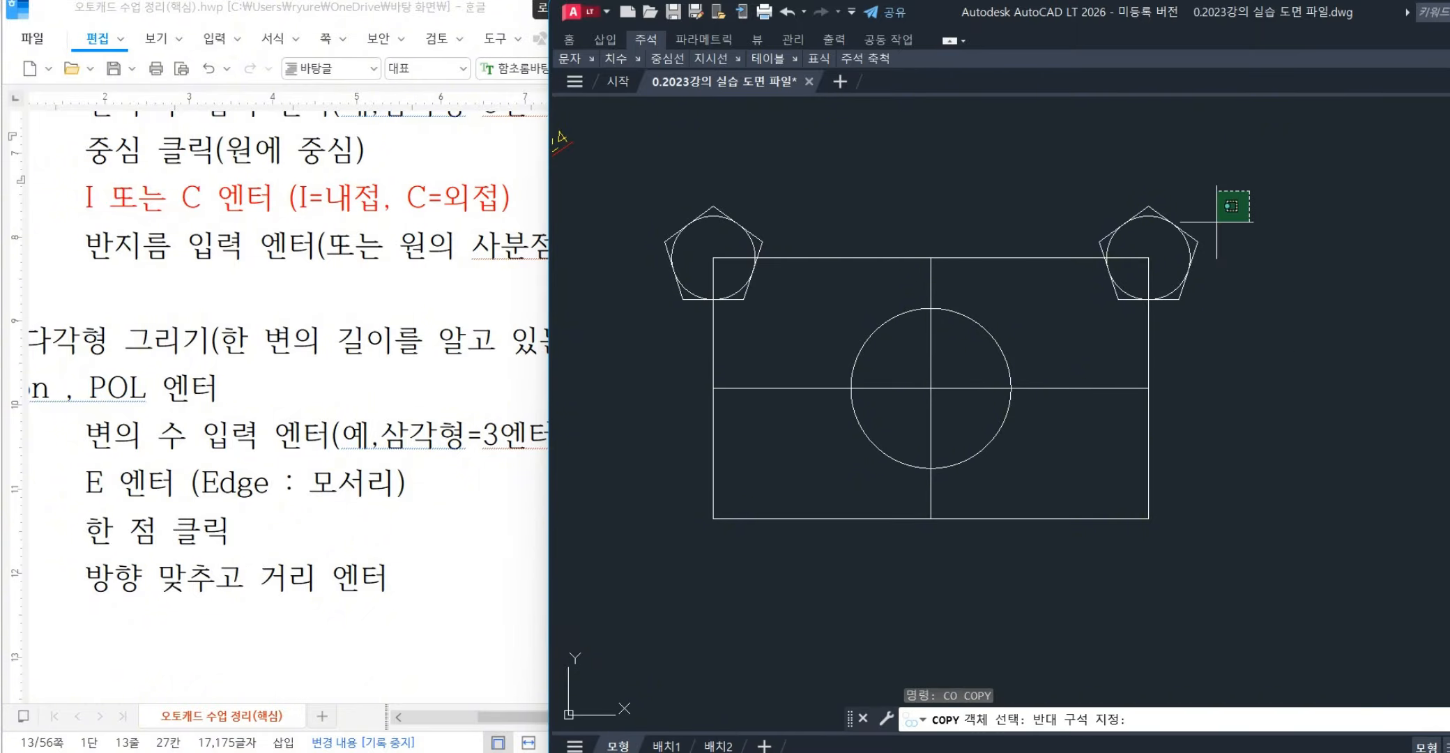
click(1097, 300)
click(810, 171)
click(690, 236)
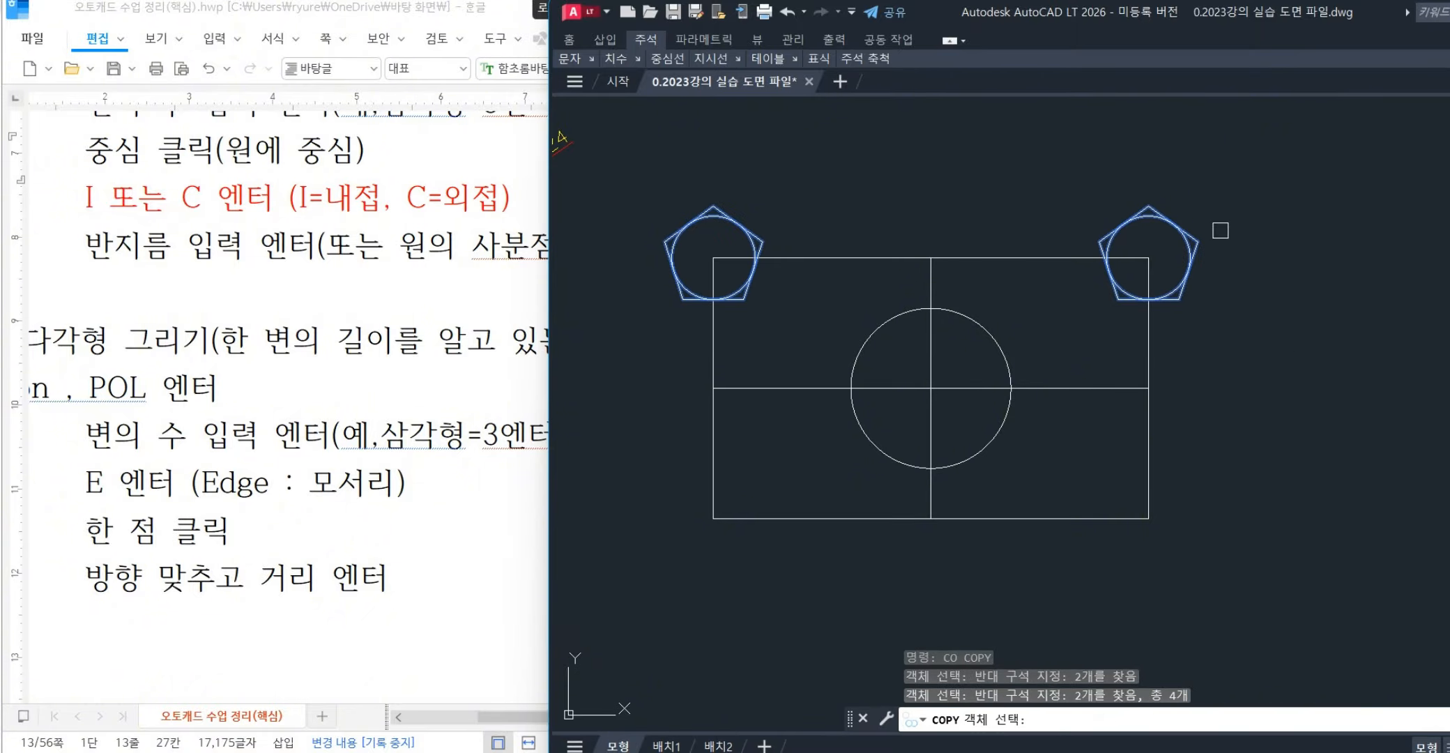
key(Return)
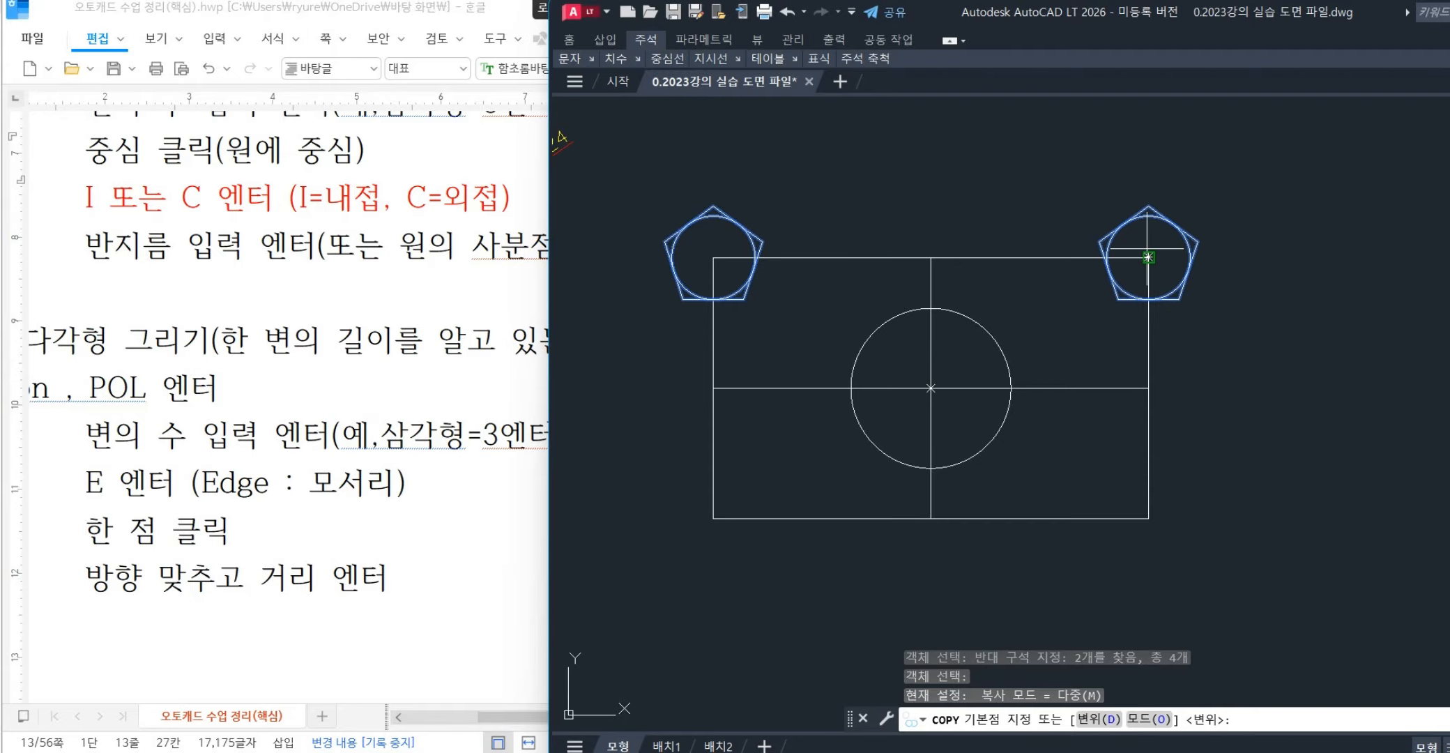
click(1148, 257)
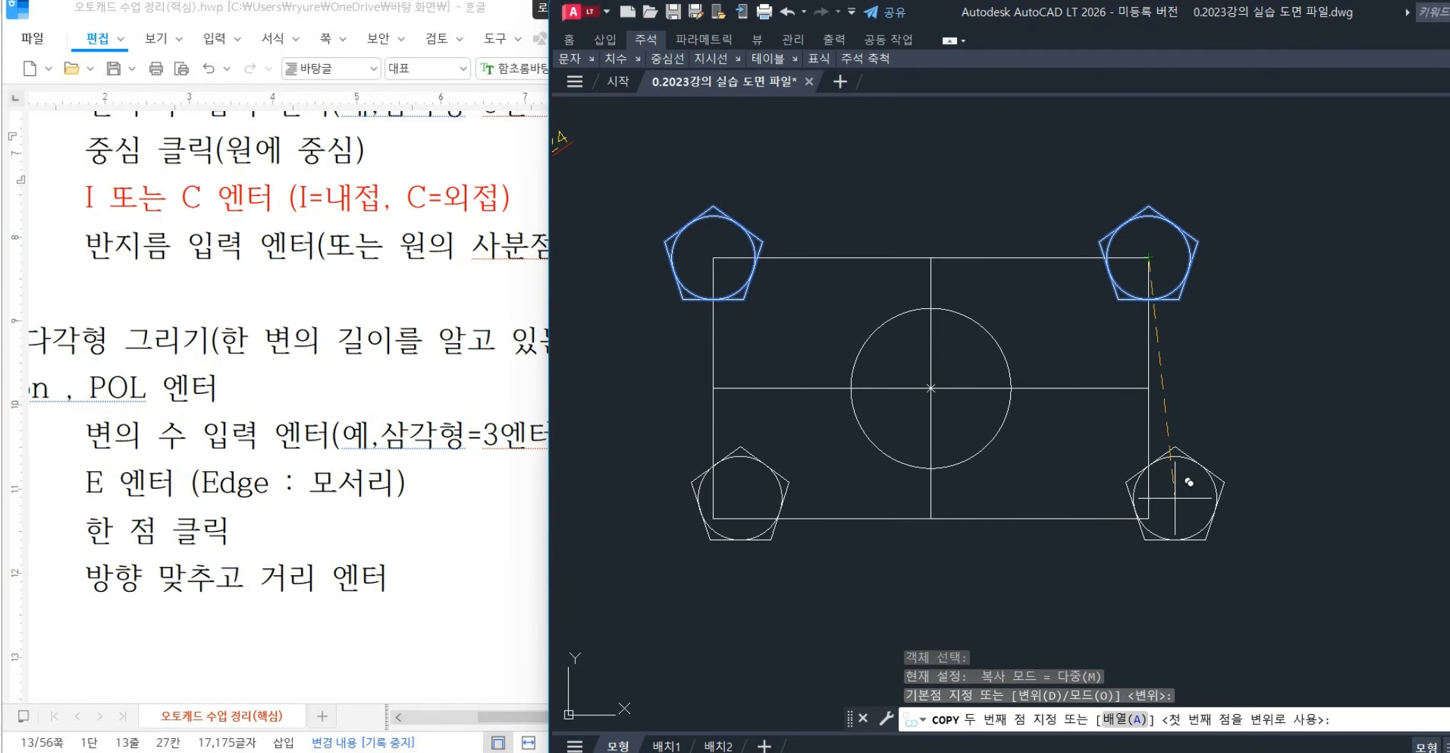
click(1149, 518)
key(Escape)
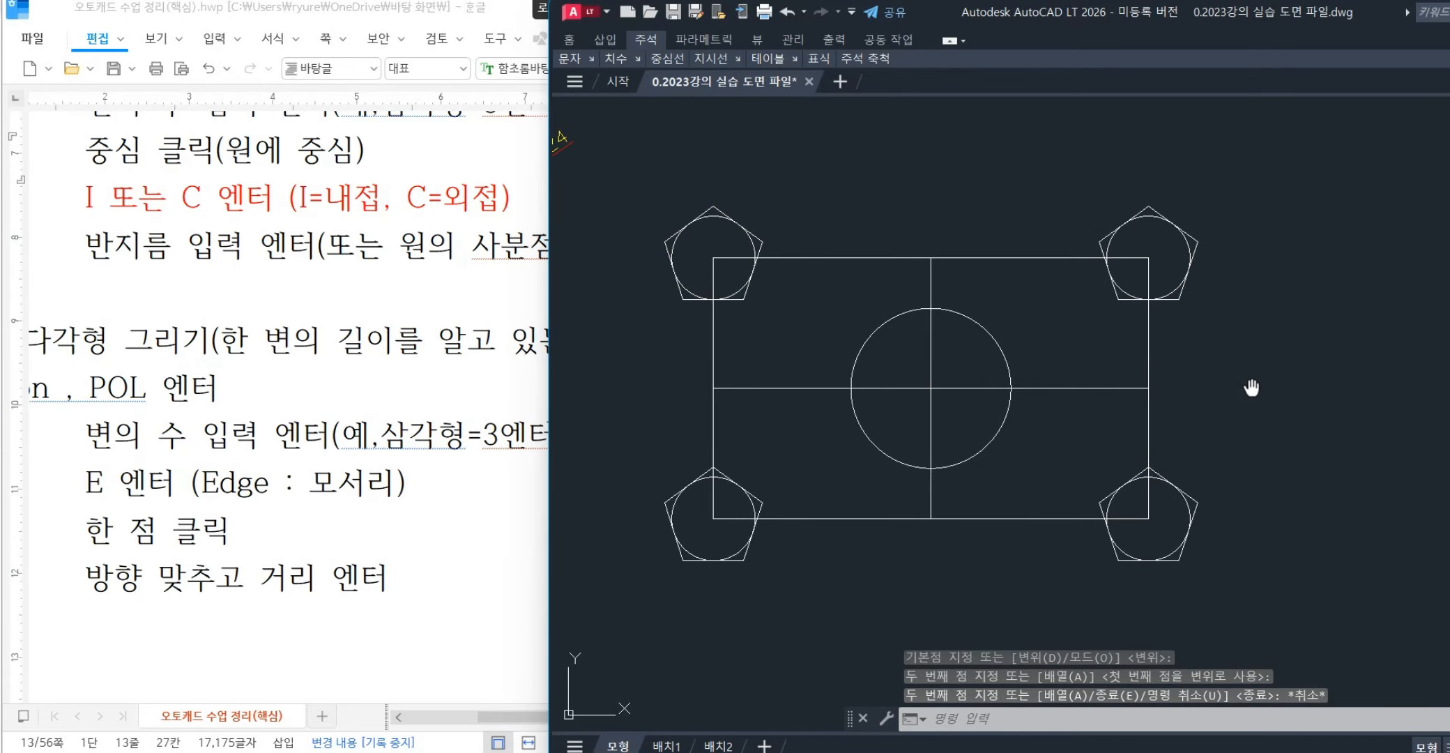
- Draw a triangle inscribed in the central circle of radius 23, centred on the intersection of the rectangle's centre lines
mouse_move(1252, 387)
middle_down()
mouse_move(1330, 423)
mouse_move(1407, 427)
middle_up()
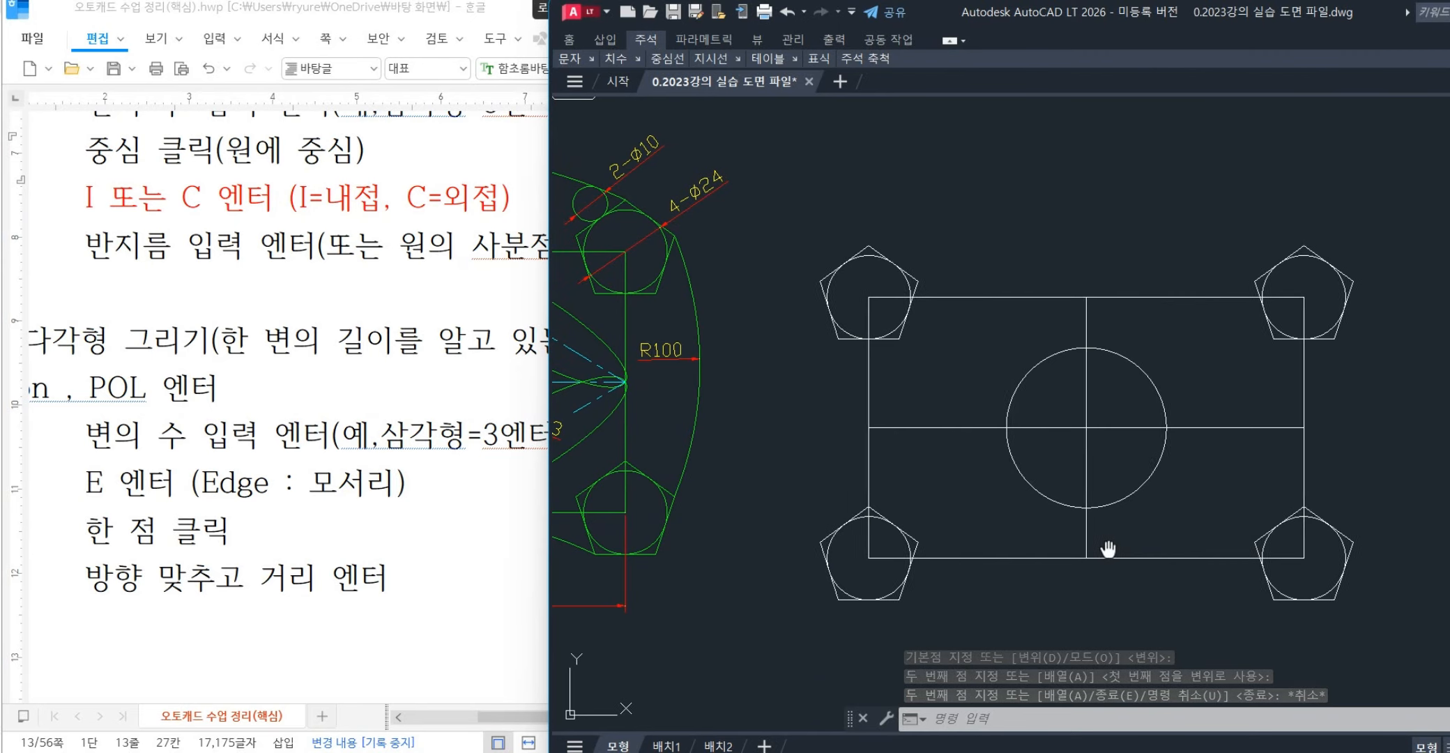
middle_drag(1107, 549, 1139, 545)
text(pol)
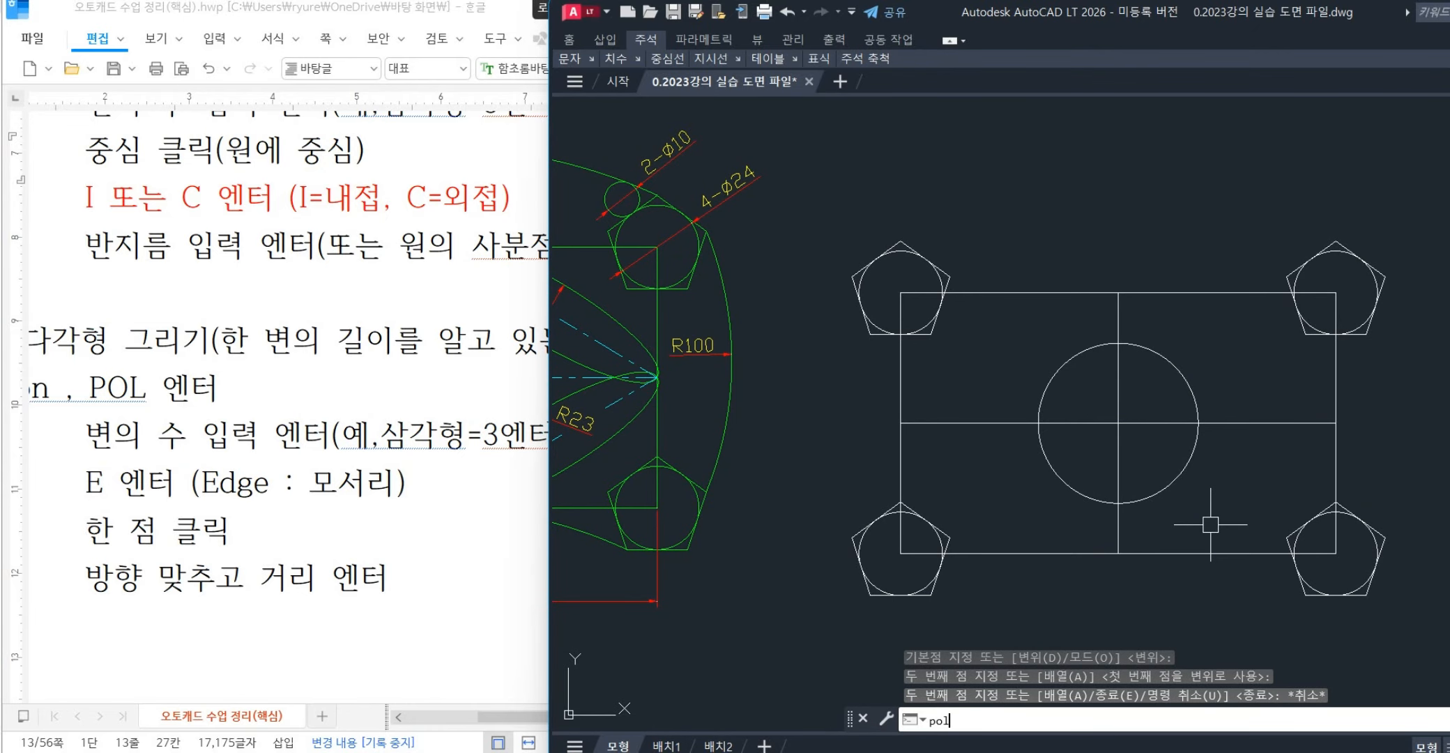
key(Return)
text(3)
key(Return)
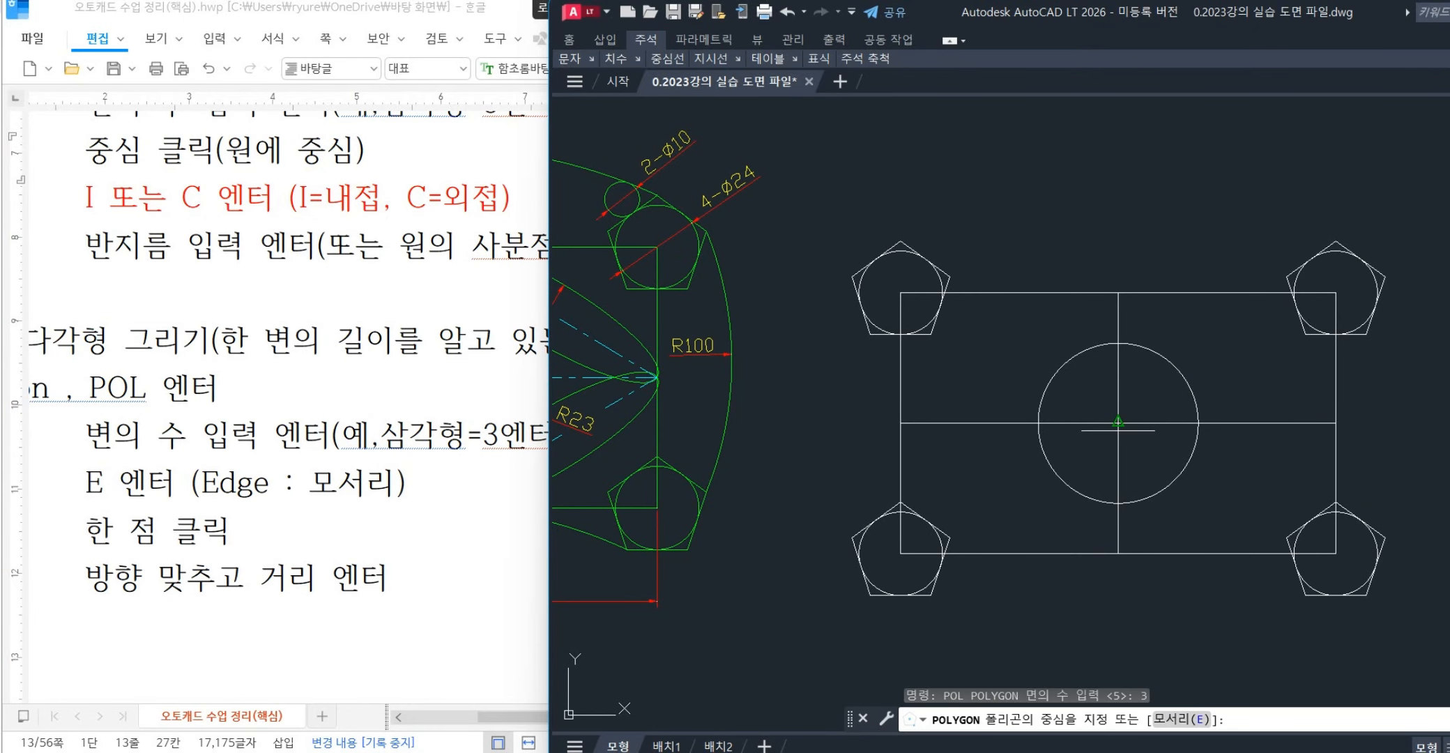
click(1118, 422)
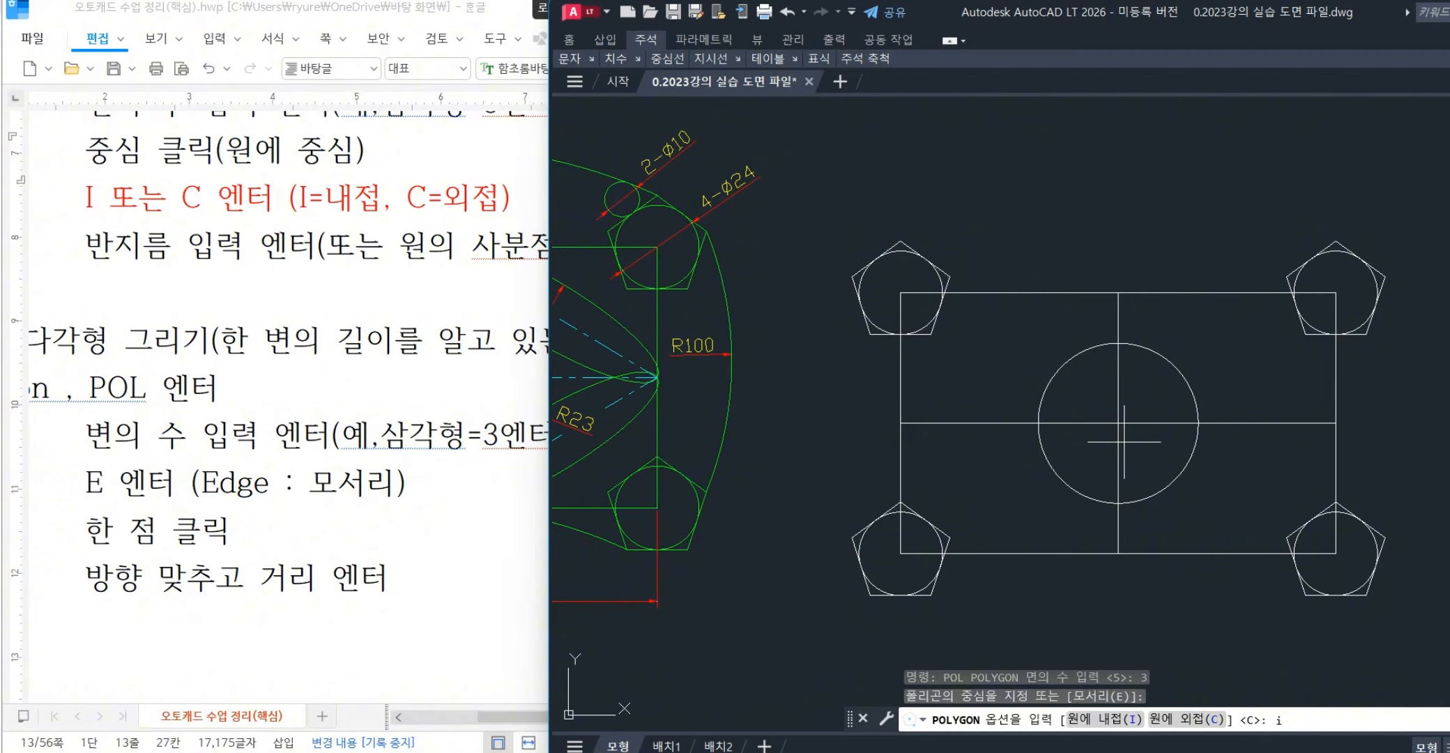
key(Return)
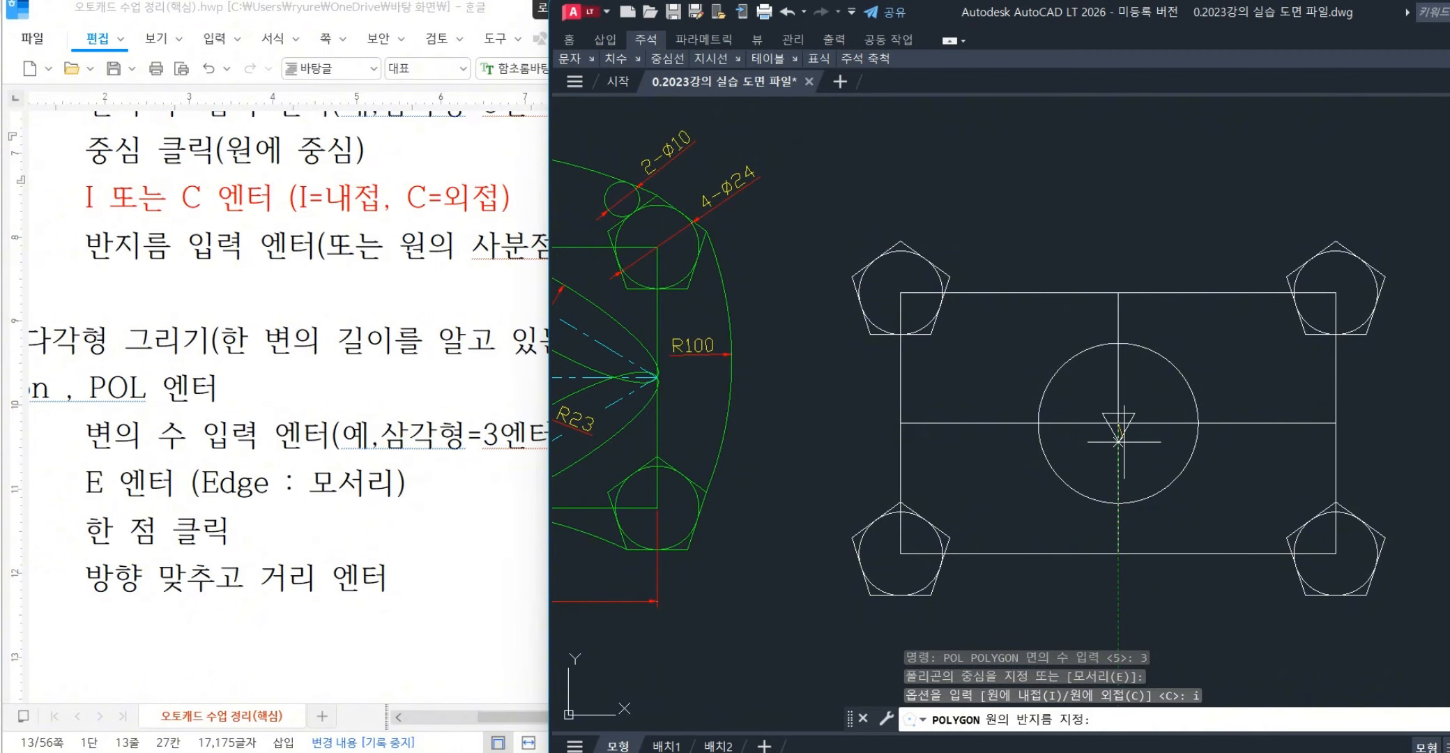
text(23)
key(Return)
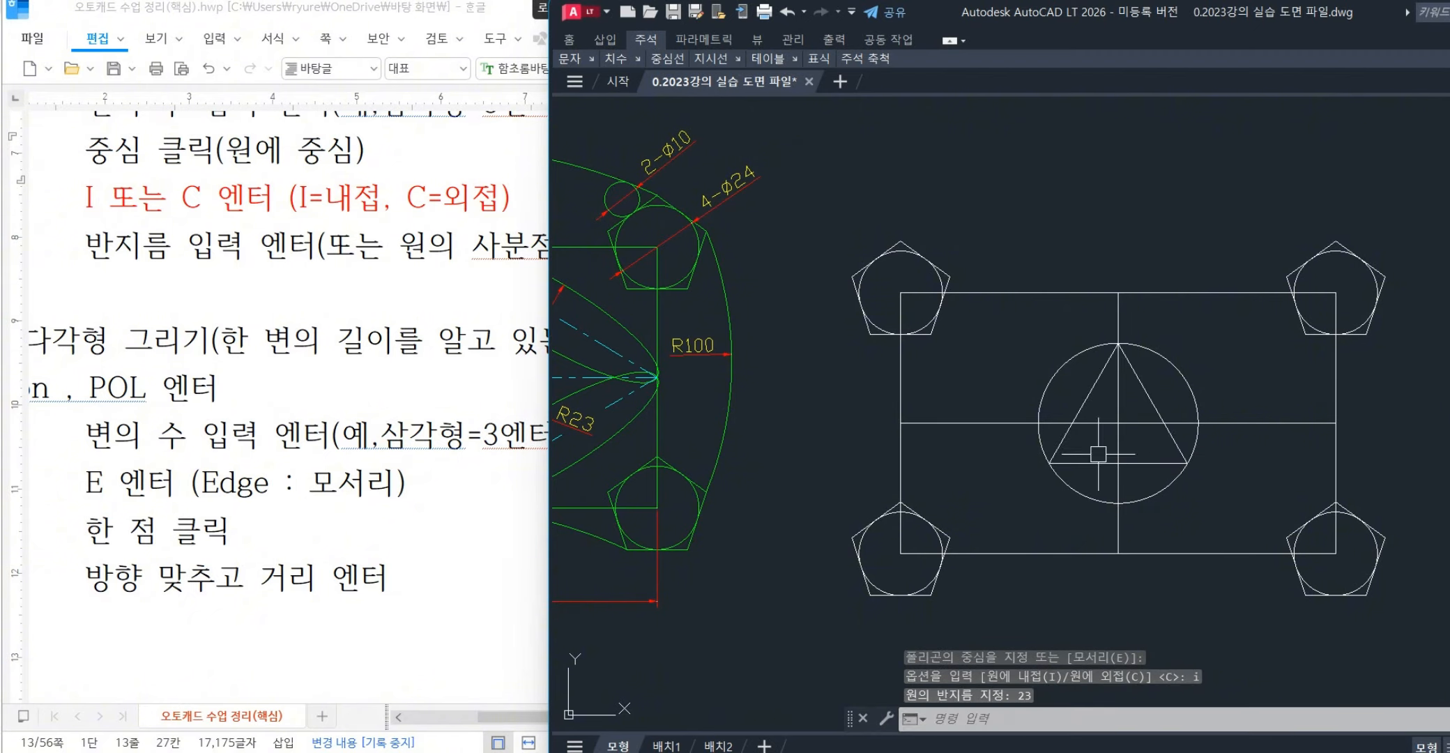
- Examine the small circle inside the central triangle of the original drawing
middle_drag(906, 432, 1115, 435)
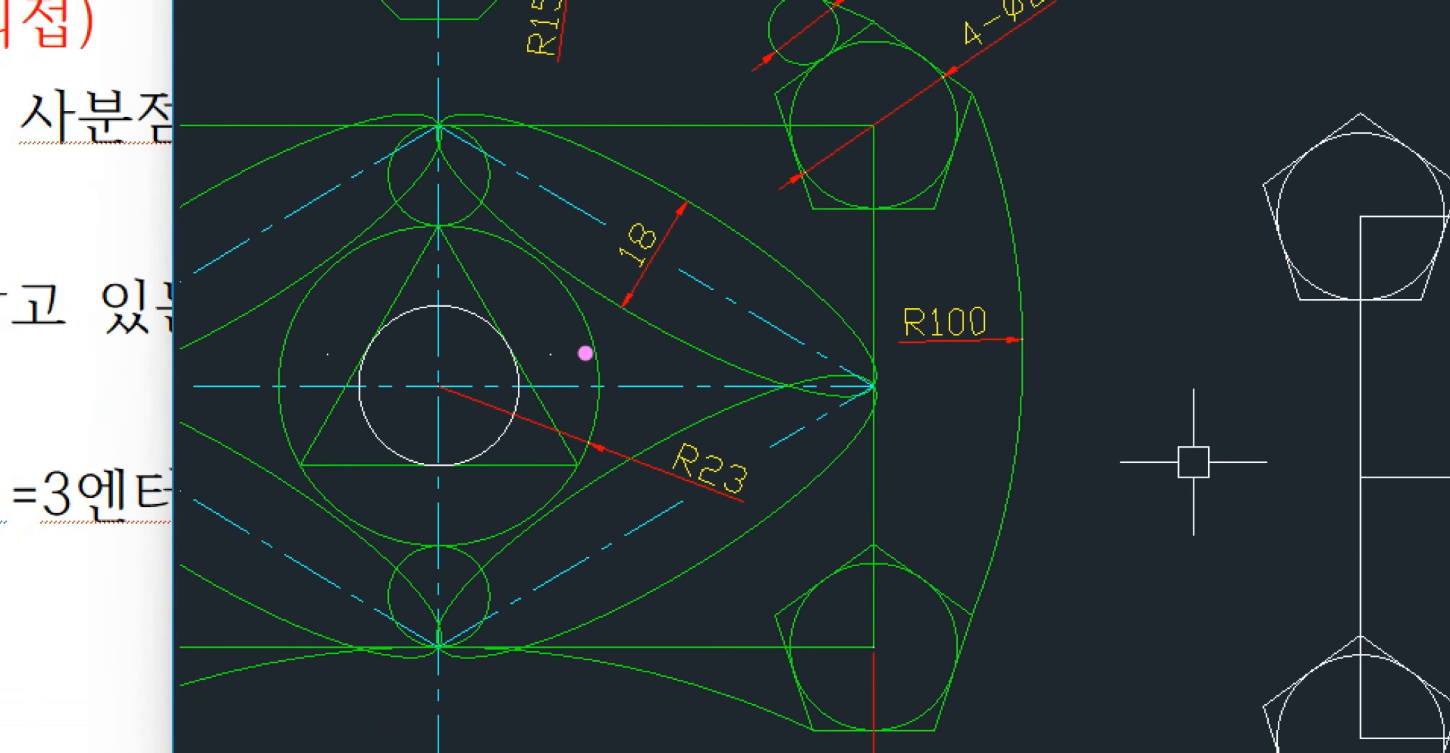
drag(455, 307, 381, 319)
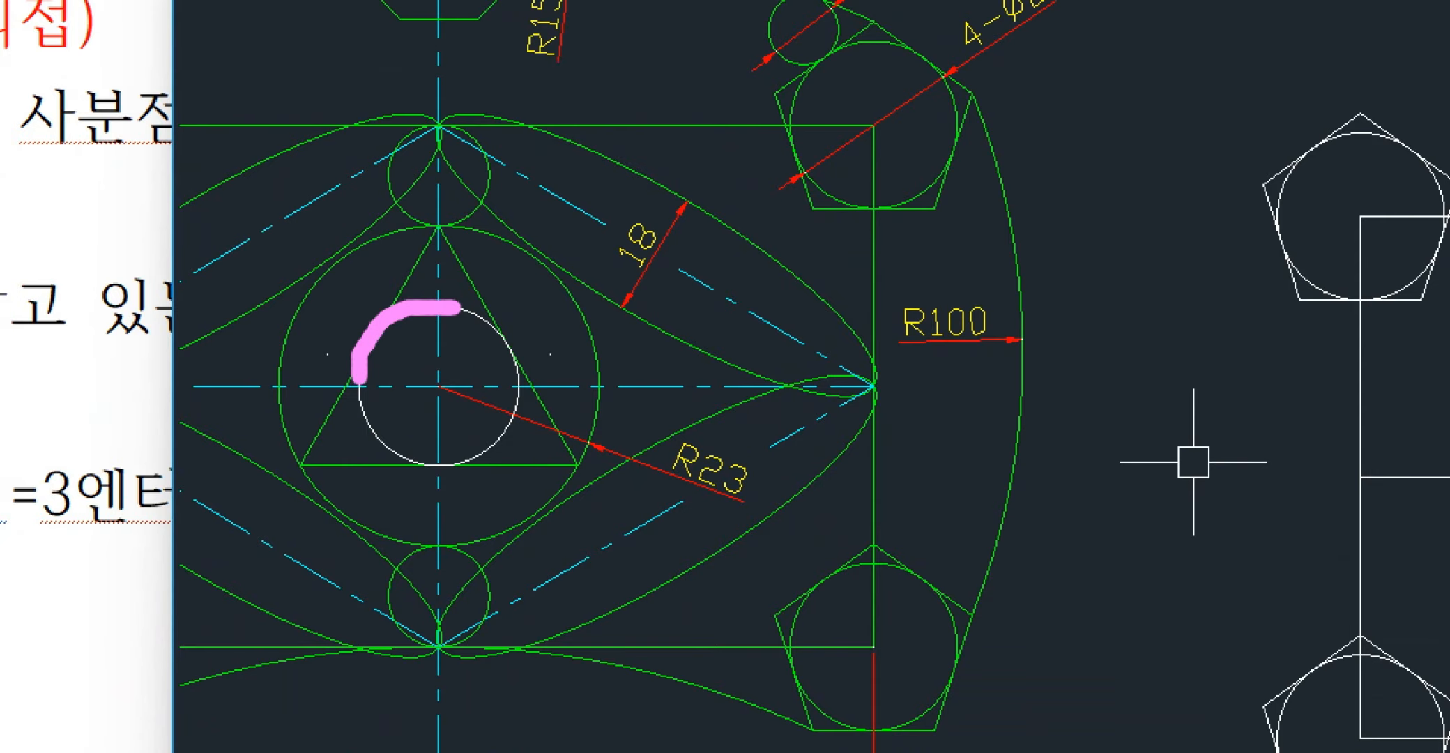
mouse_move(359, 376)
mouse_down()
mouse_move(398, 461)
mouse_move(512, 408)
mouse_move(497, 326)
mouse_up()
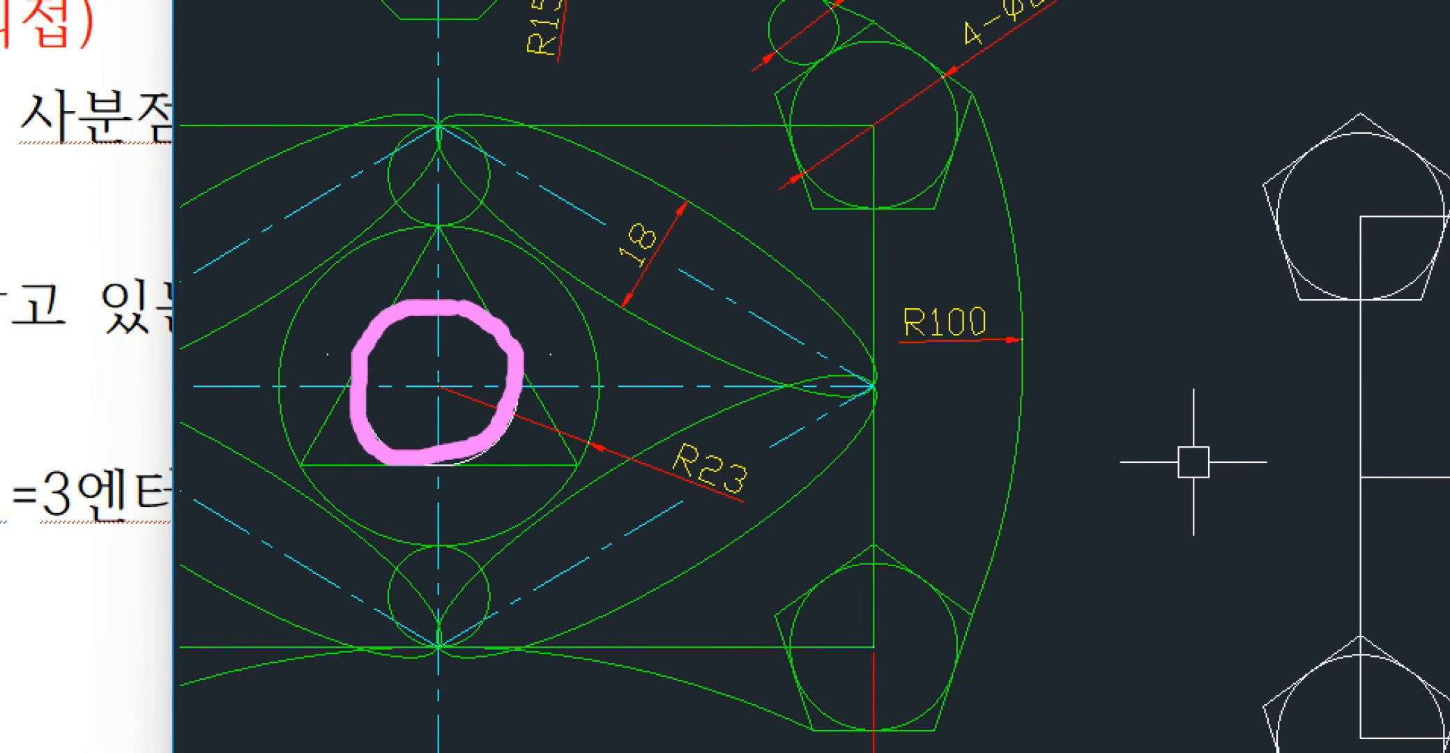
key(Escape)
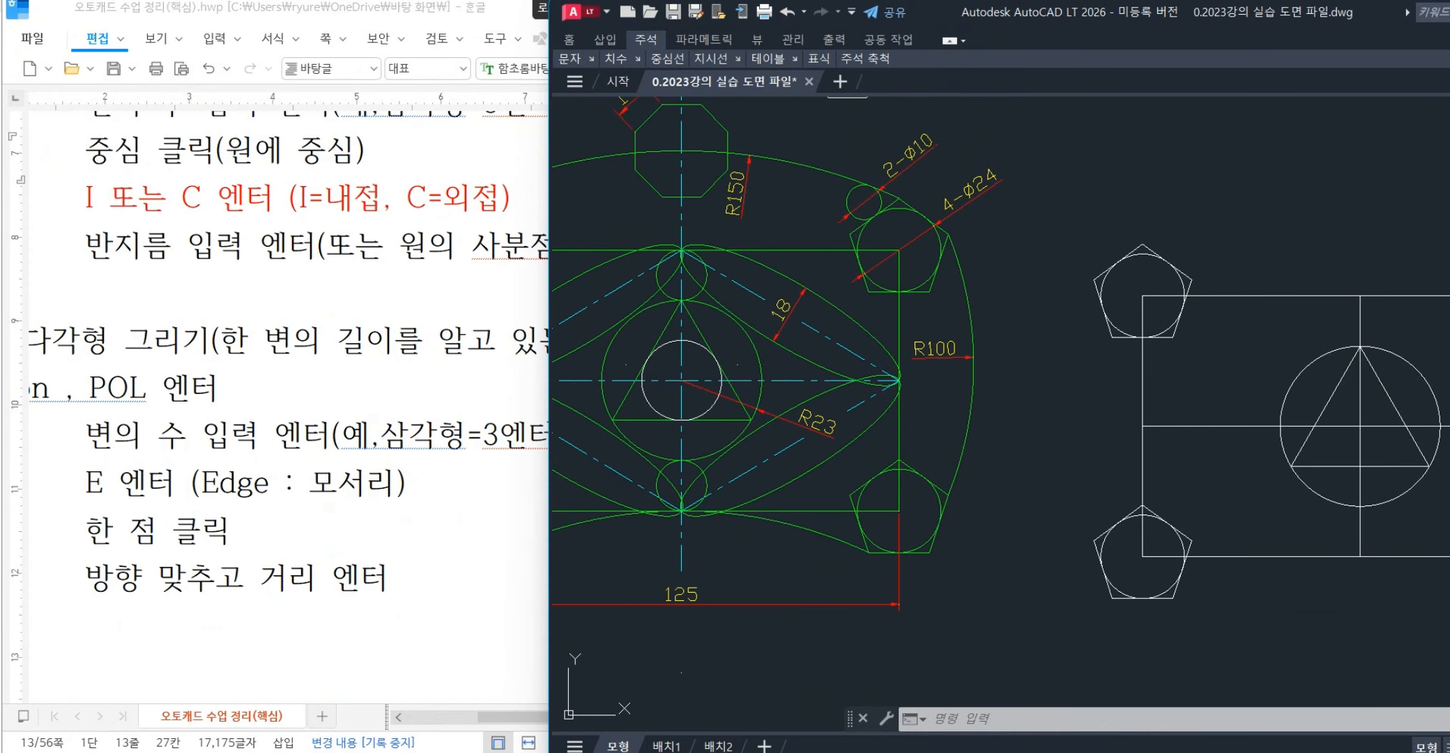
- Expand the collapsed ribbon to its full panels and show the Home drawing and modify tools
click(952, 40)
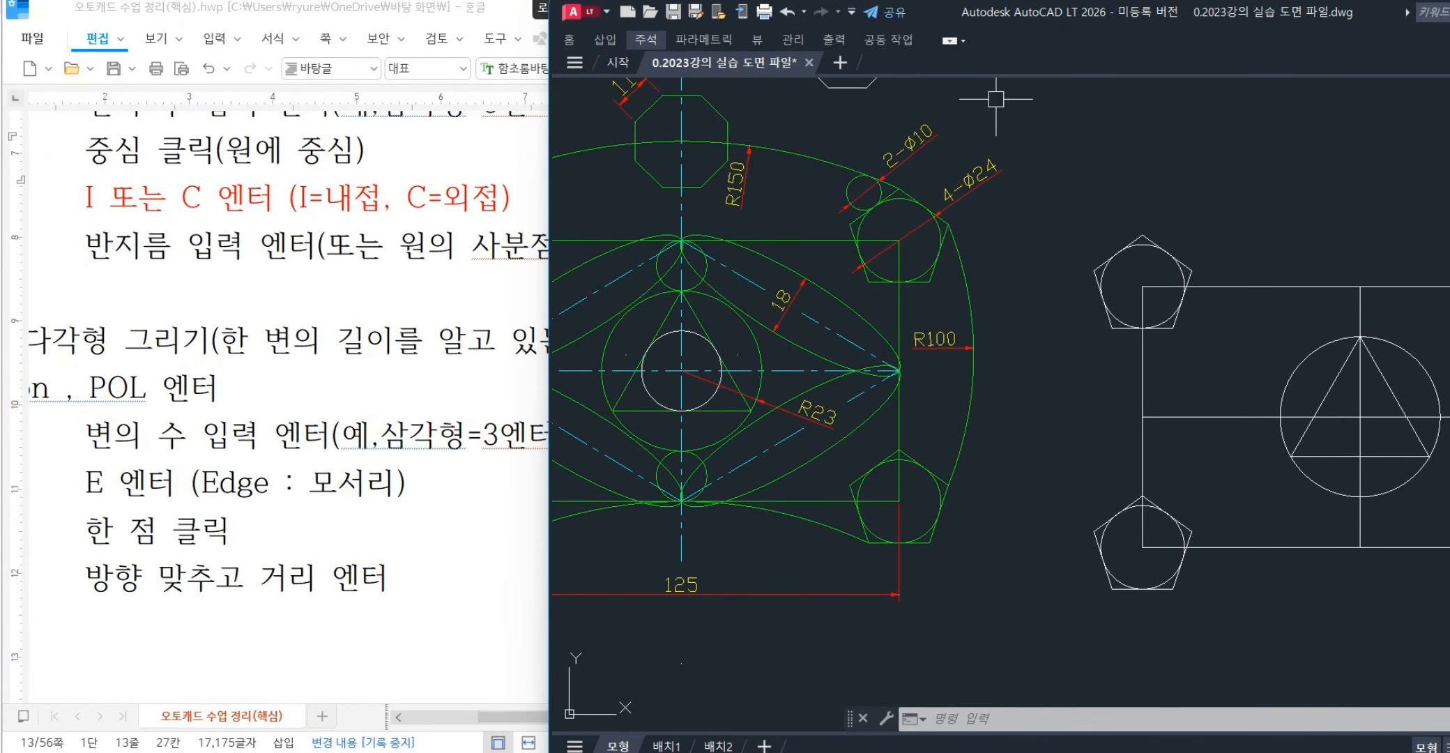
click(950, 41)
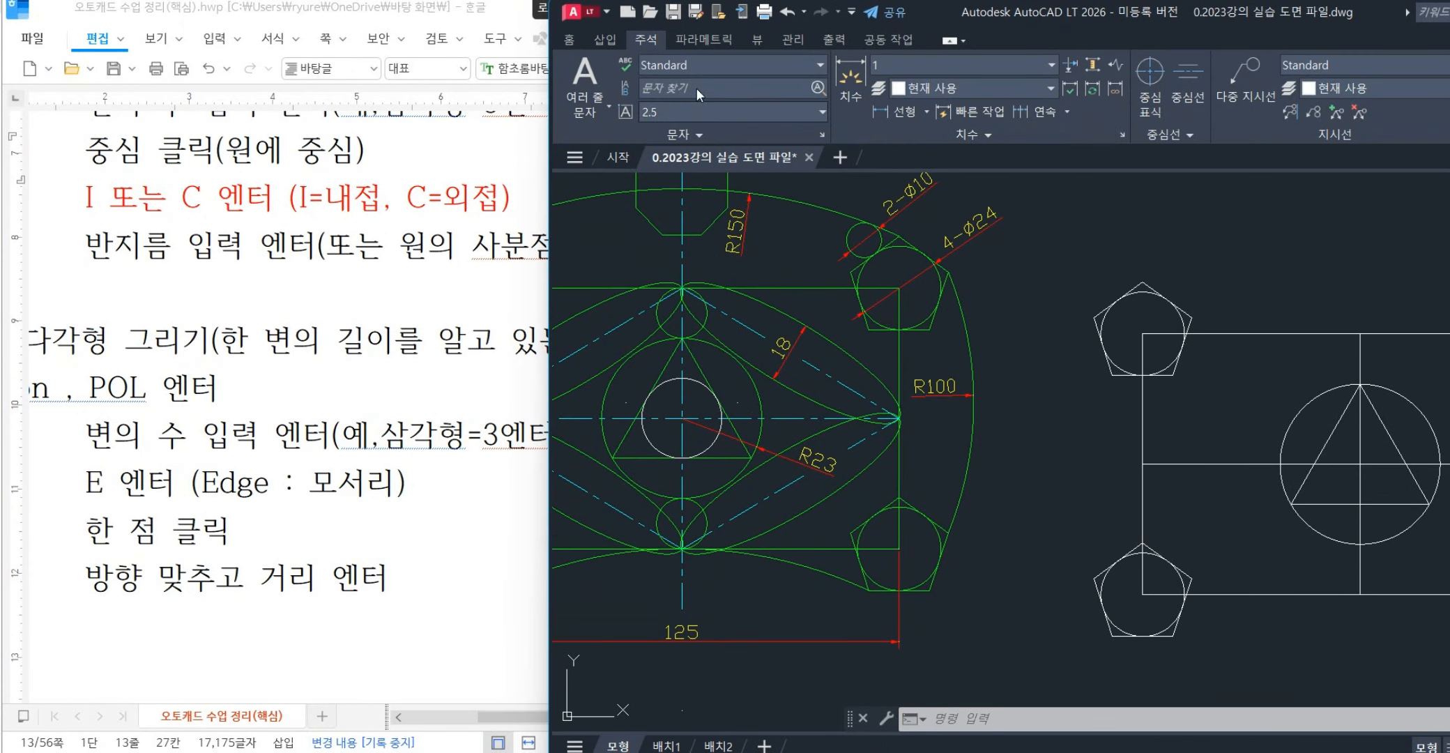
click(570, 39)
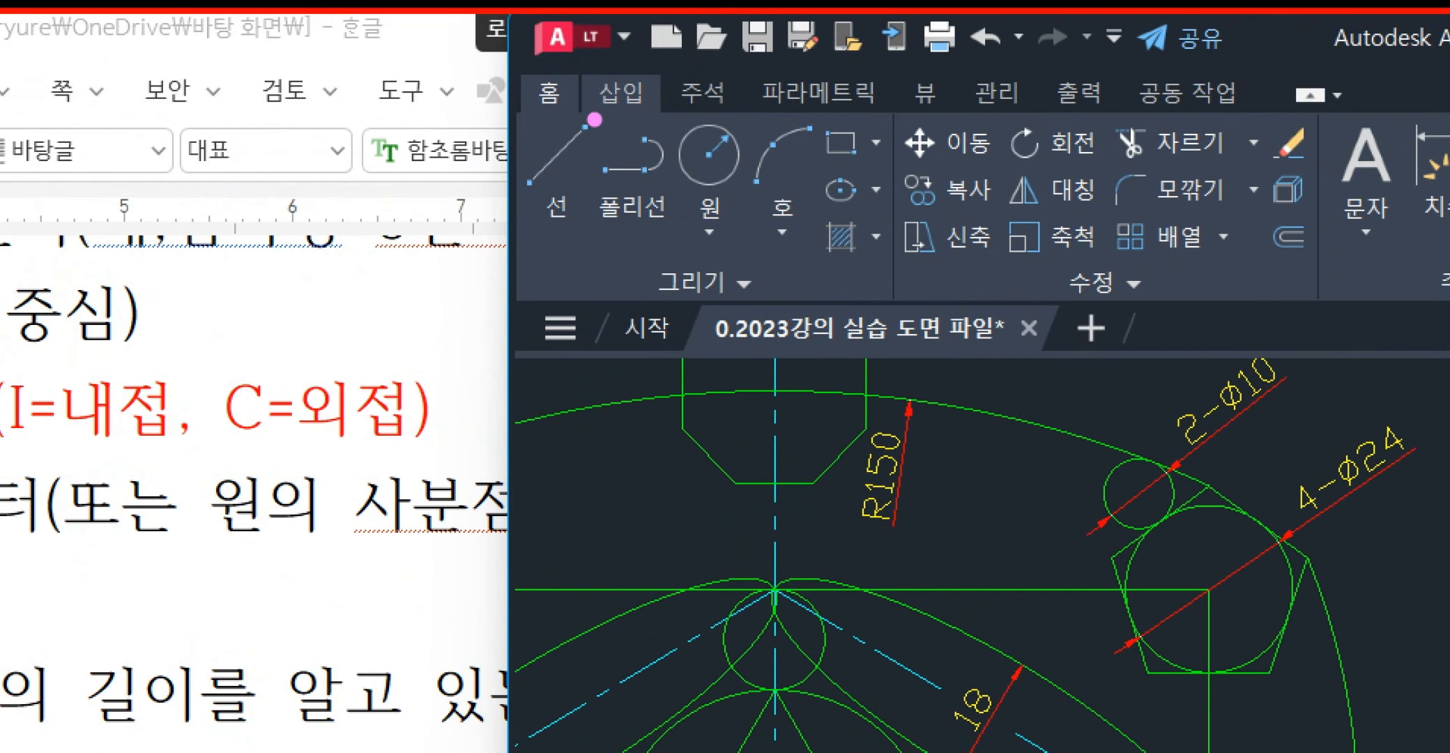
mouse_move(594, 120)
mouse_down()
mouse_move(547, 54)
mouse_move(612, 111)
mouse_up()
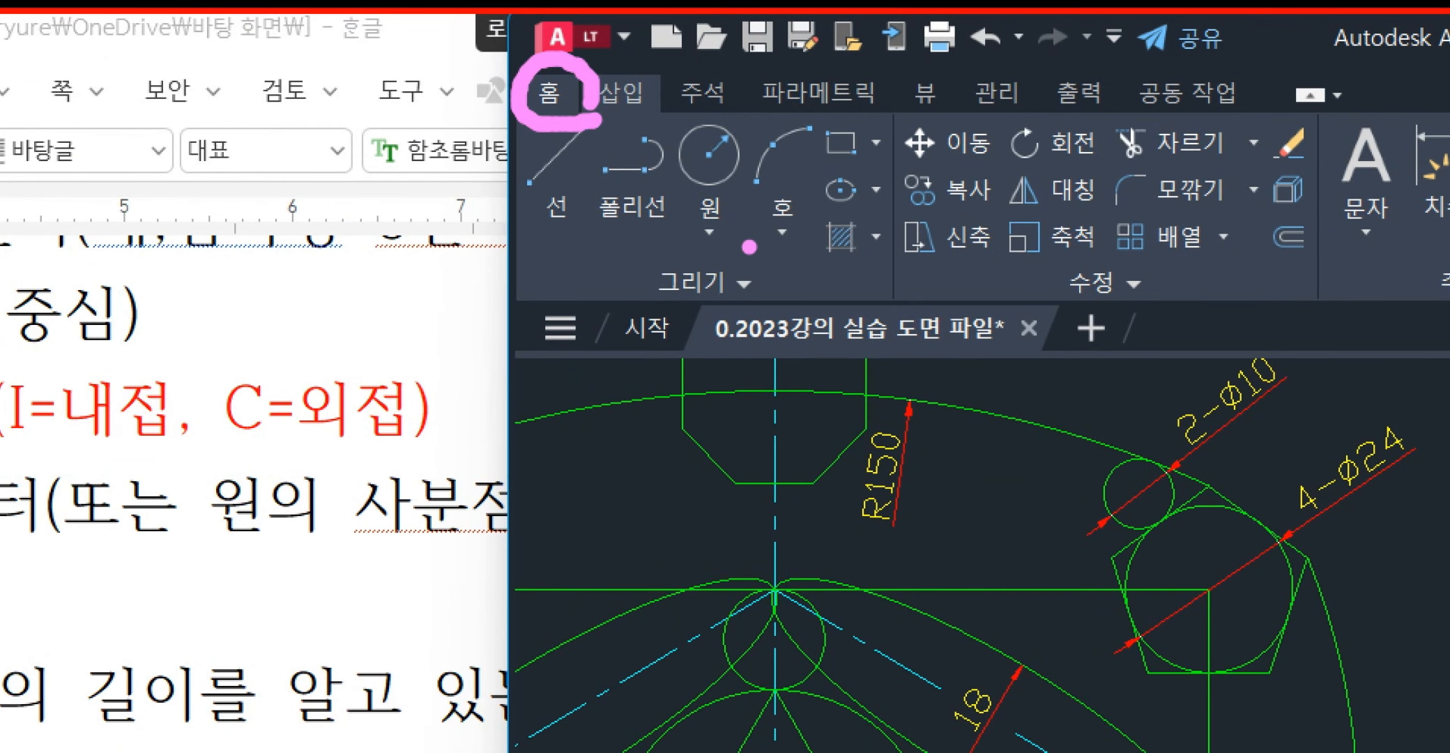
- Draw a circle tangent to all three sides of the triangle inside the redrawn drawing's central circle
mouse_move(750, 246)
mouse_down()
mouse_move(677, 200)
mouse_move(745, 241)
mouse_up()
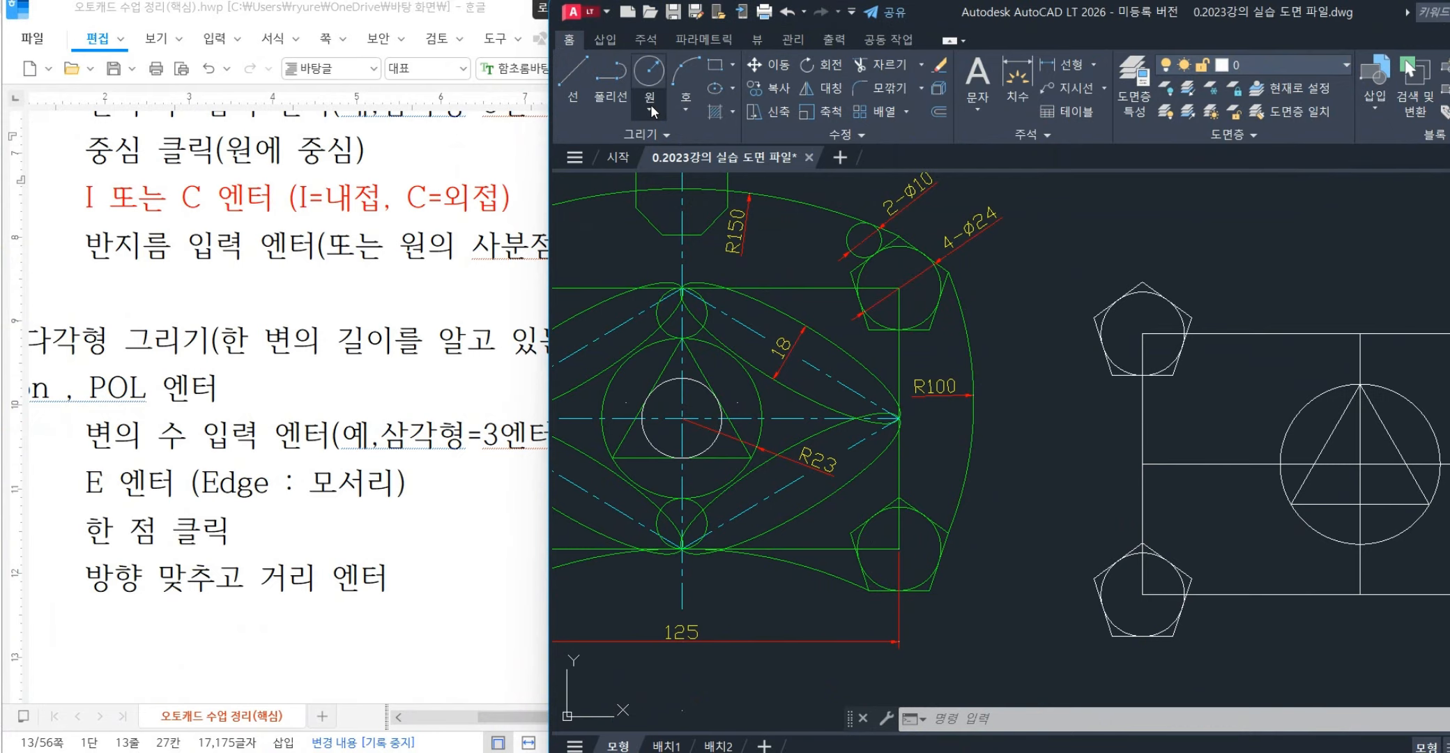
click(650, 106)
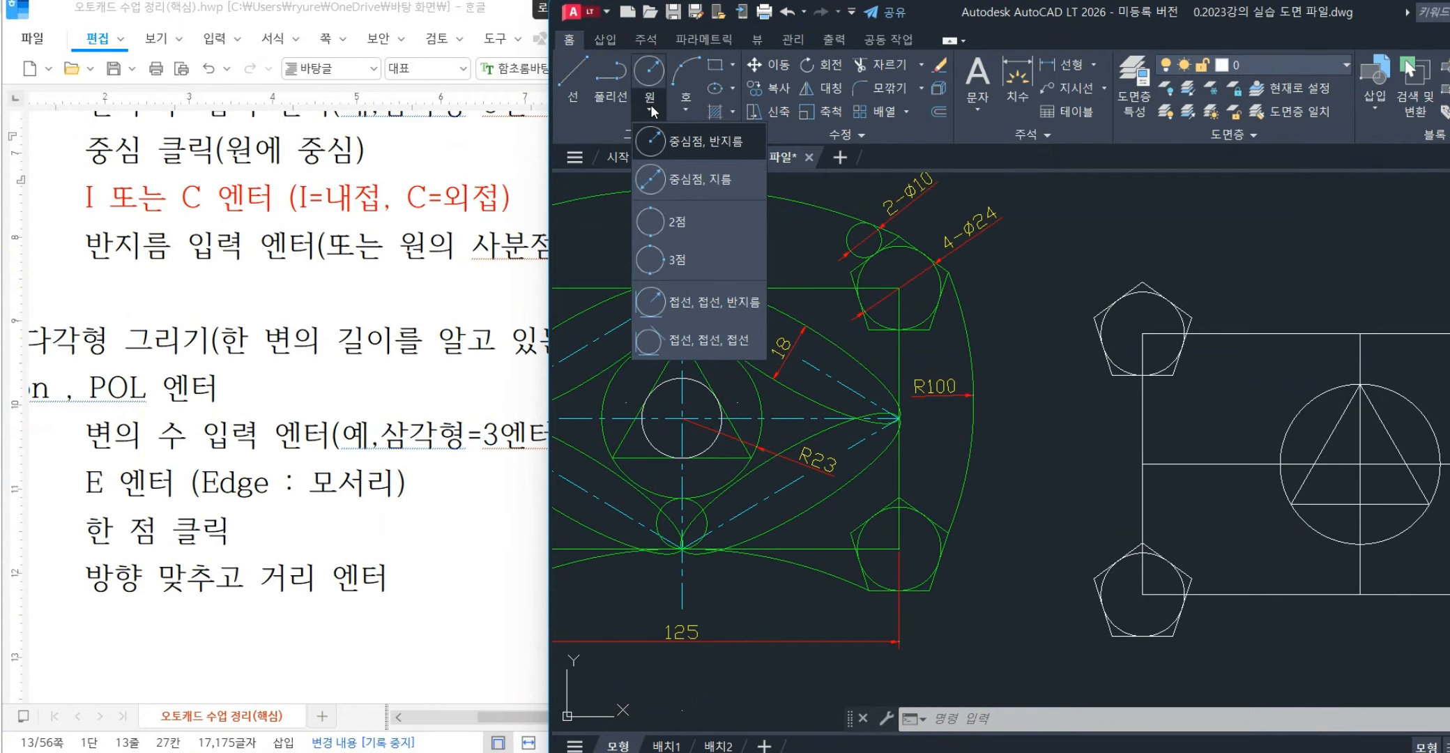
click(710, 342)
middle_drag(894, 432, 530, 352)
scroll(624, 331, up, 3)
click(659, 302)
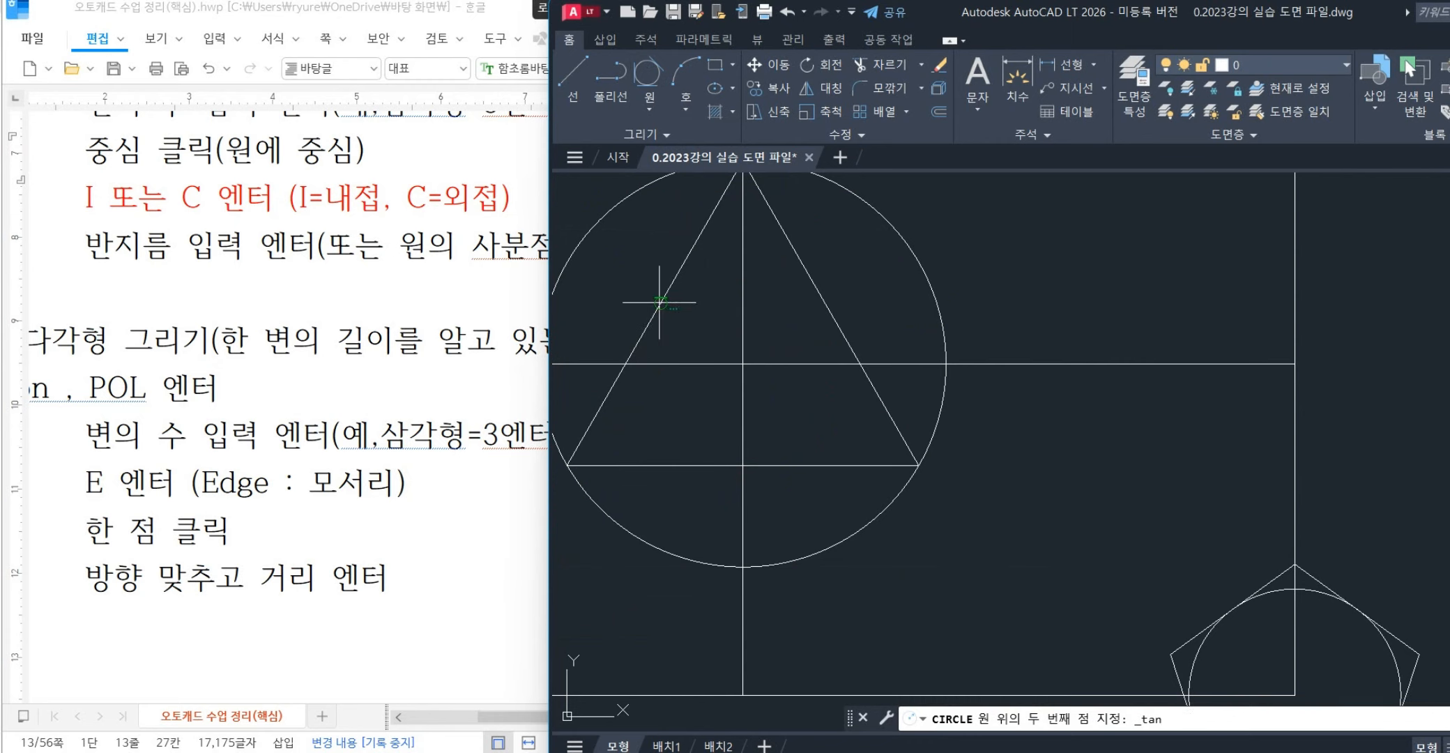
click(828, 309)
click(784, 464)
scroll(801, 481, down, 4)
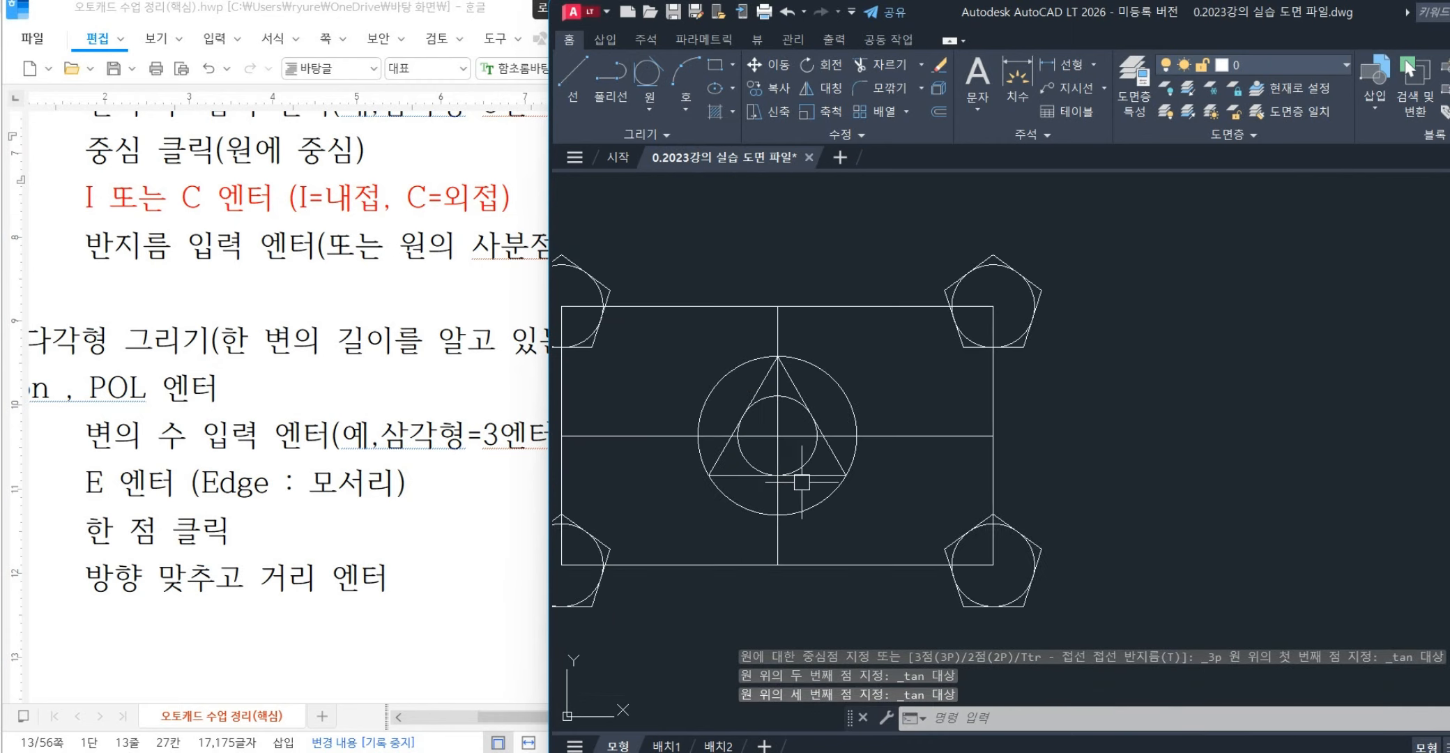
scroll(802, 481, down, 2)
middle_drag(628, 401, 900, 482)
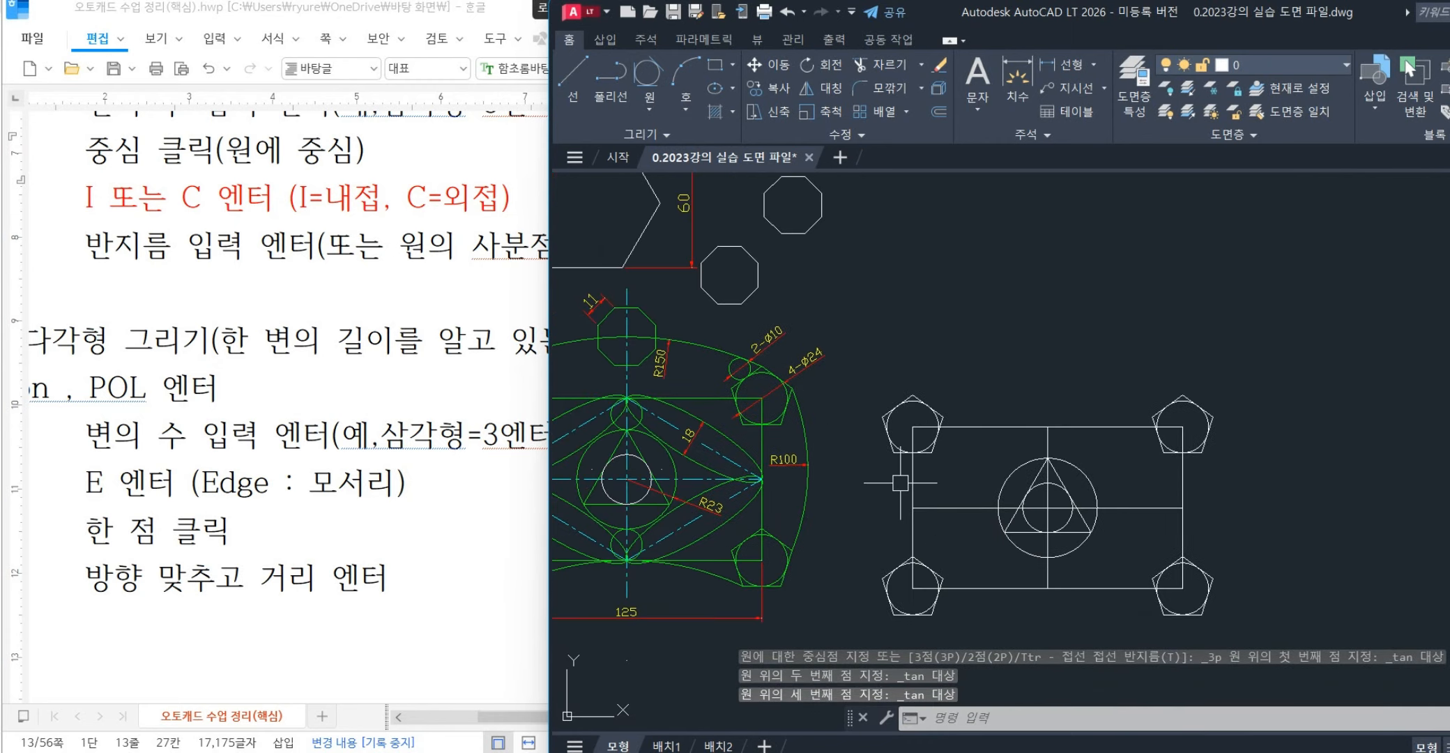
mouse_move(981, 370)
middle_down()
mouse_move(1106, 377)
mouse_move(1166, 361)
middle_up()
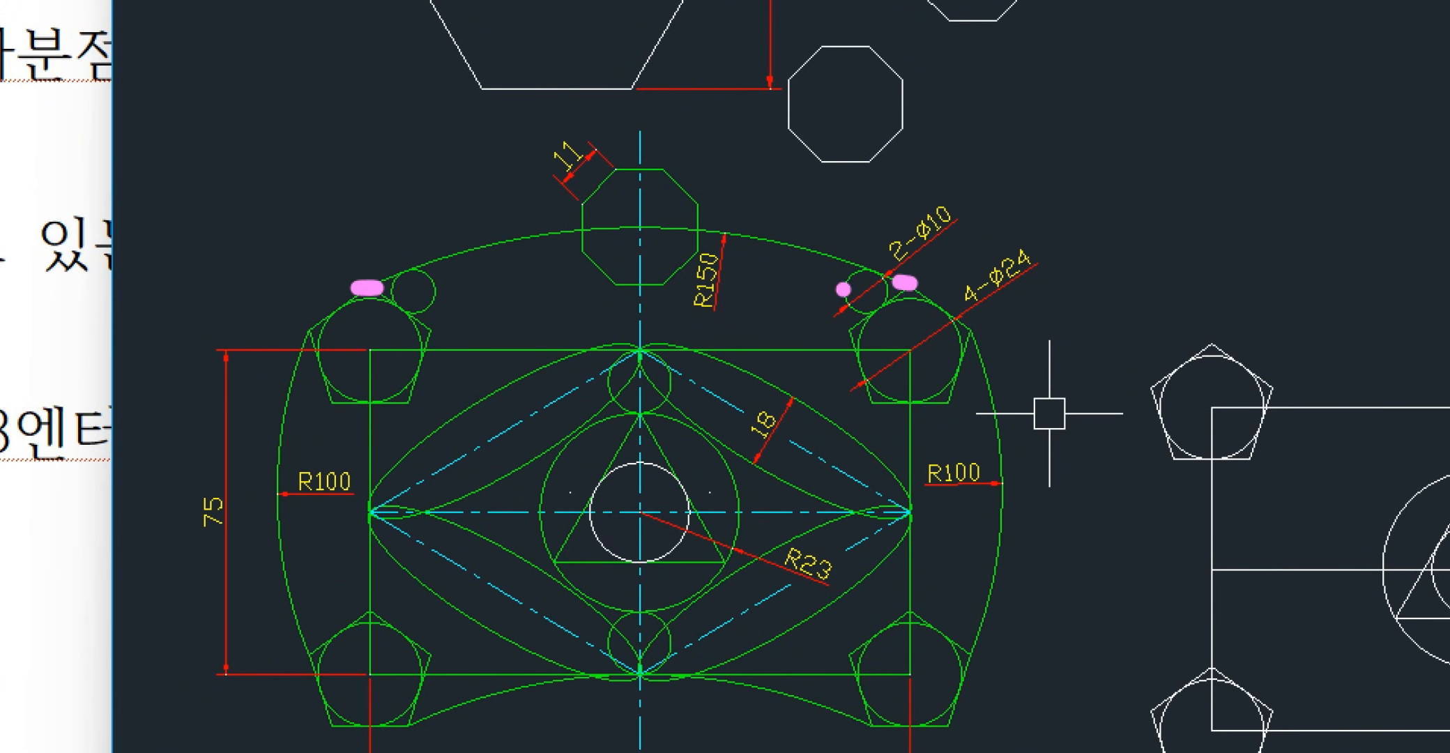
- Switch to the Hangul notes and look for the instructions on drawing arcs after the polygon section
mouse_move(712, 333)
mouse_down()
mouse_move(673, 250)
mouse_move(746, 263)
mouse_move(722, 319)
mouse_up()
key(Escape)
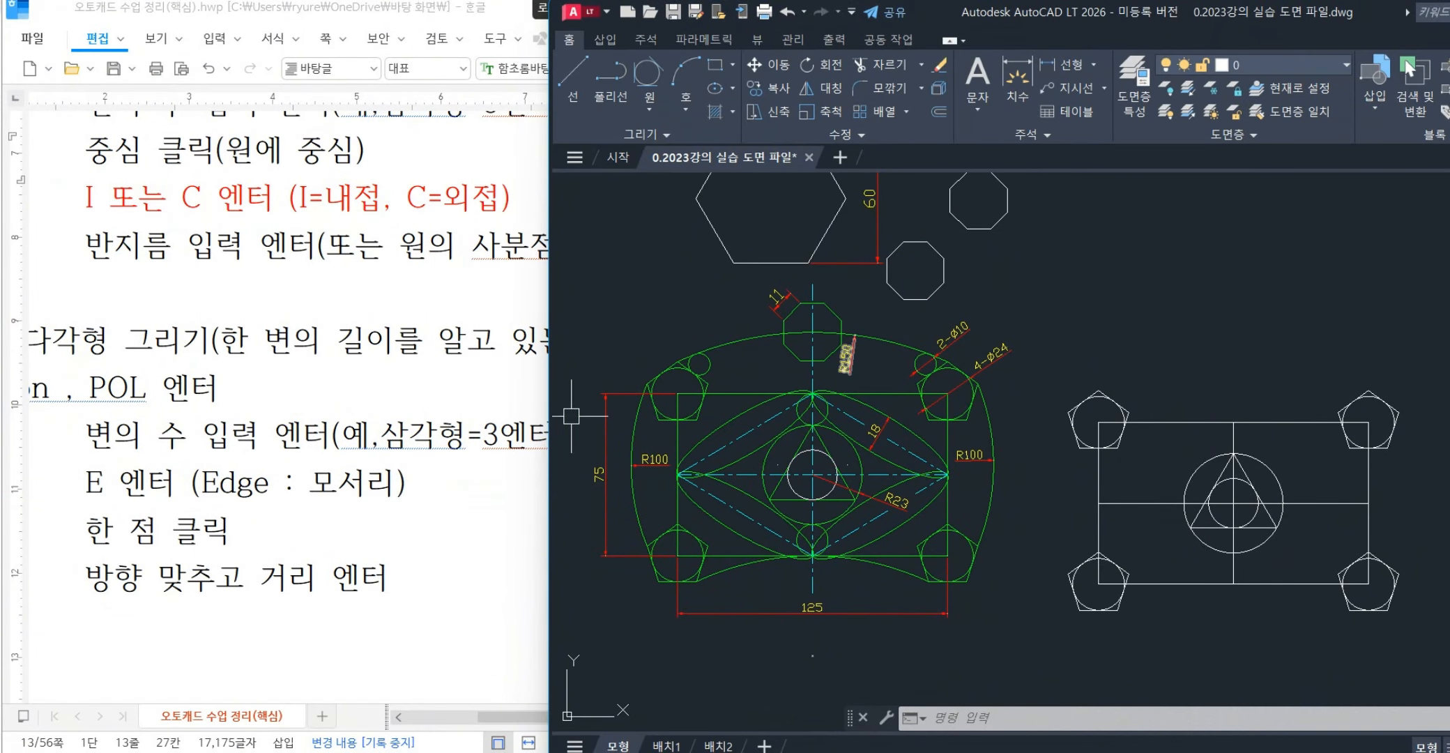
click(360, 376)
scroll(358, 376, down, 8)
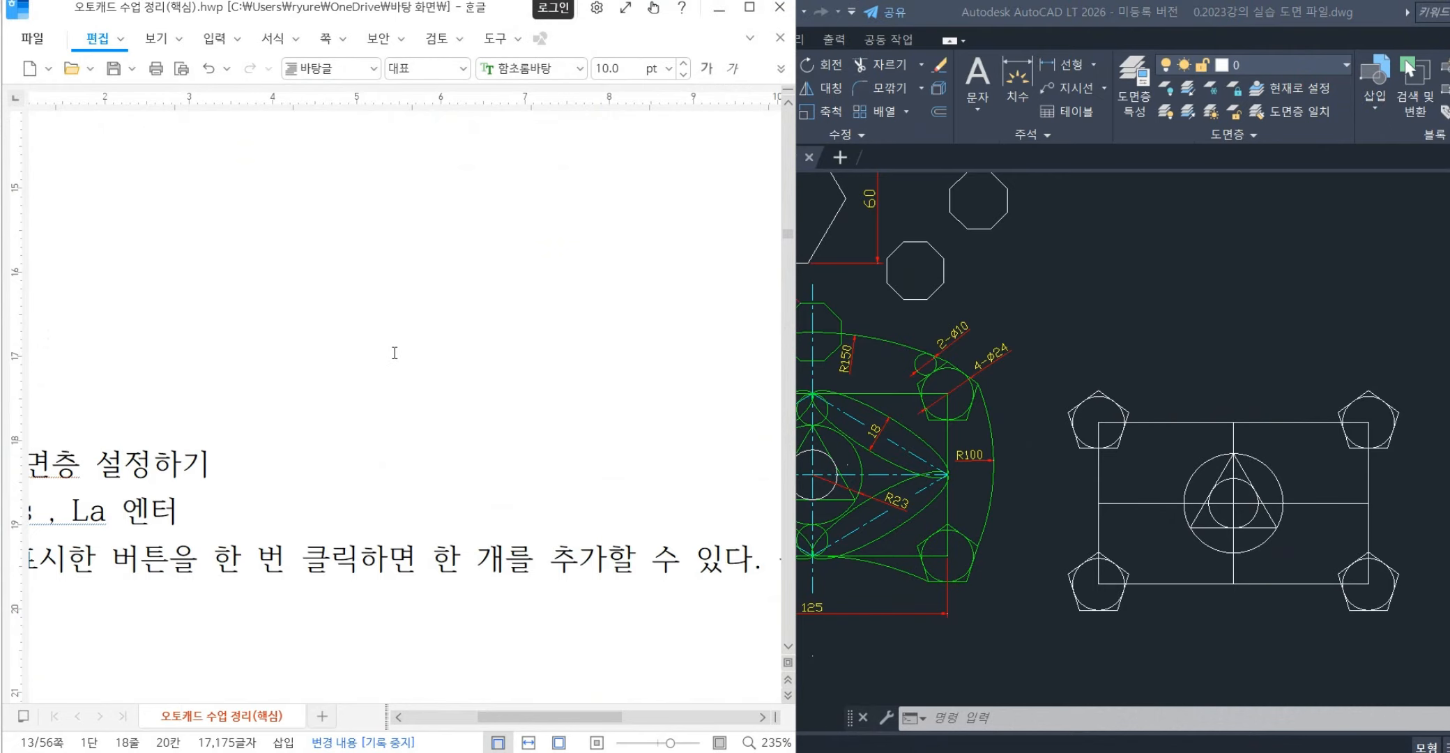
scroll(395, 353, up, 5)
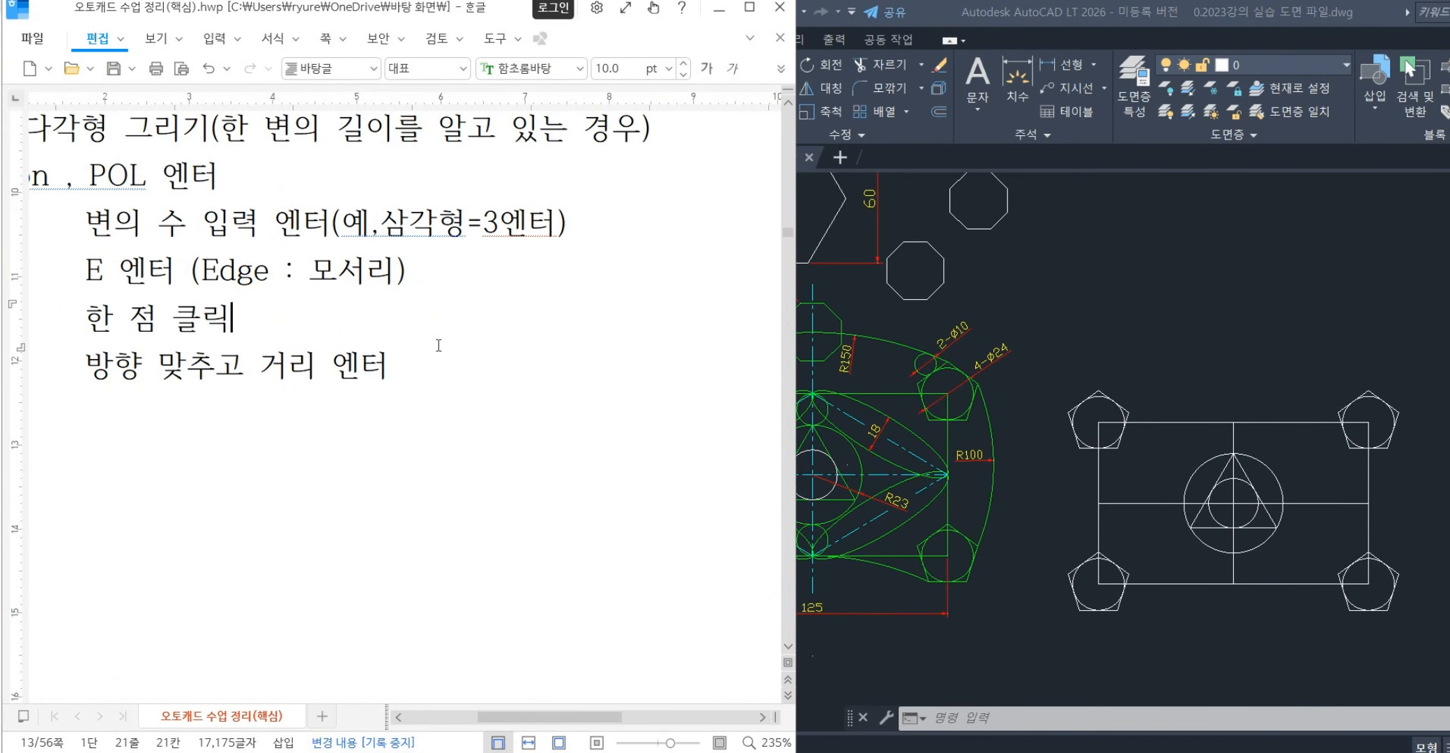
- Switch back to AutoCAD and turn on polar tracking
click(1210, 395)
key(F10)
click(1106, 341)
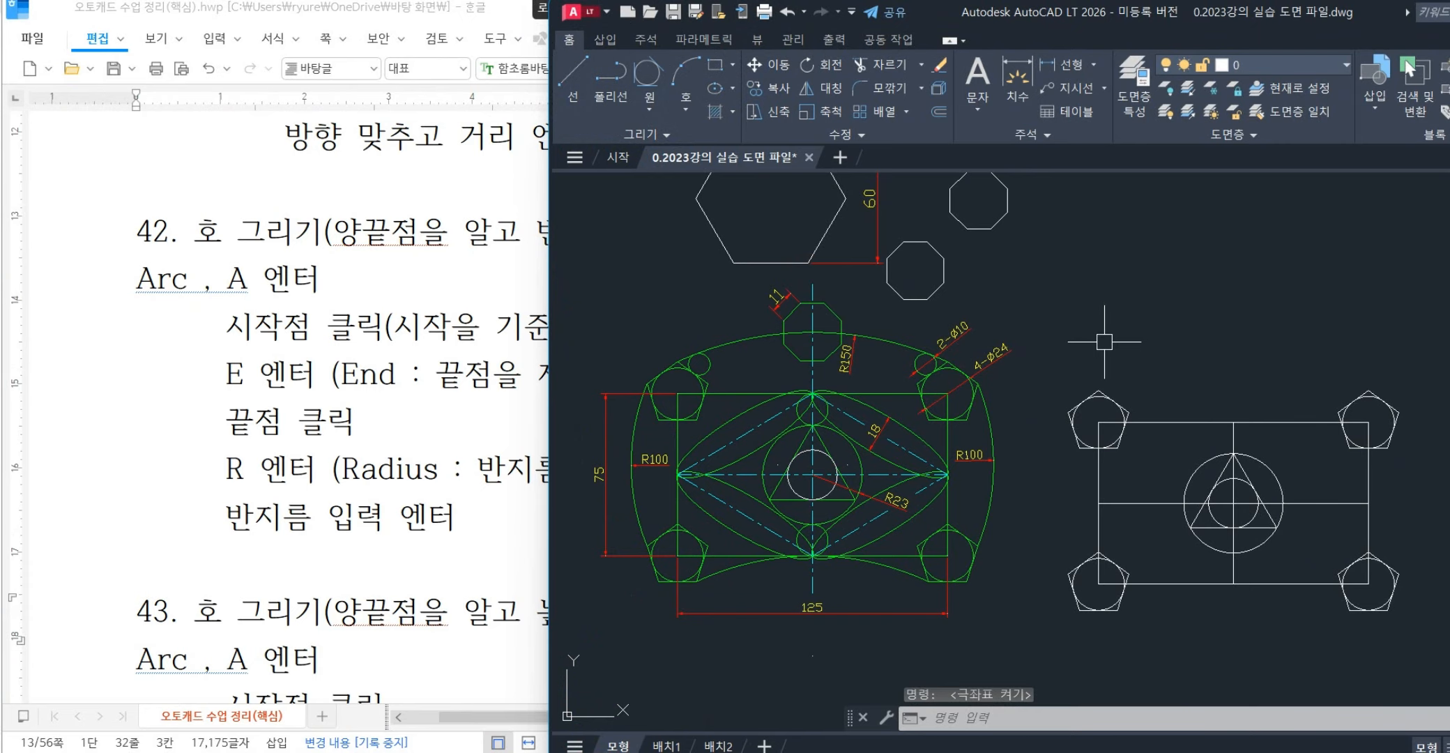
click(1106, 341)
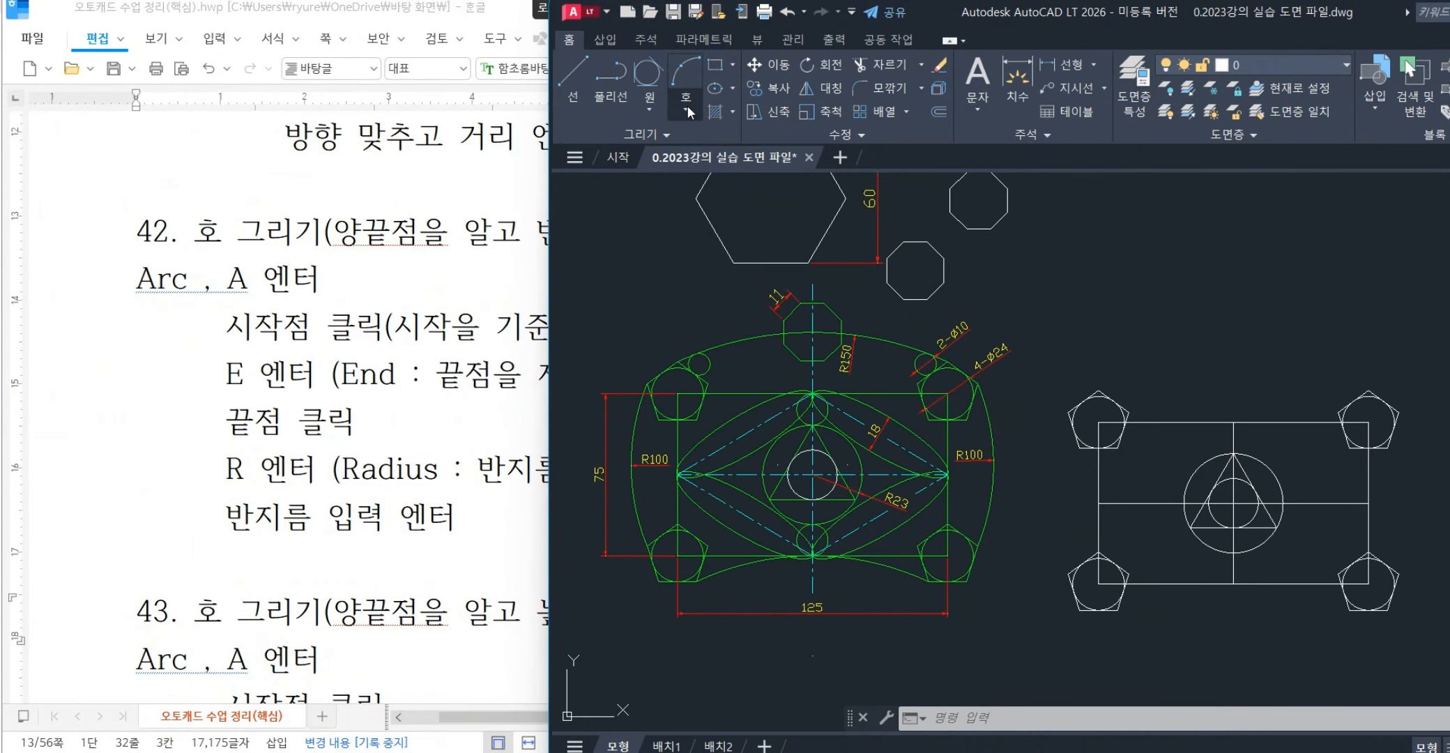
- Read the heading of section 42 in the Hangul notes, on drawing an arc from known endpoints and radius
click(618, 162)
click(426, 362)
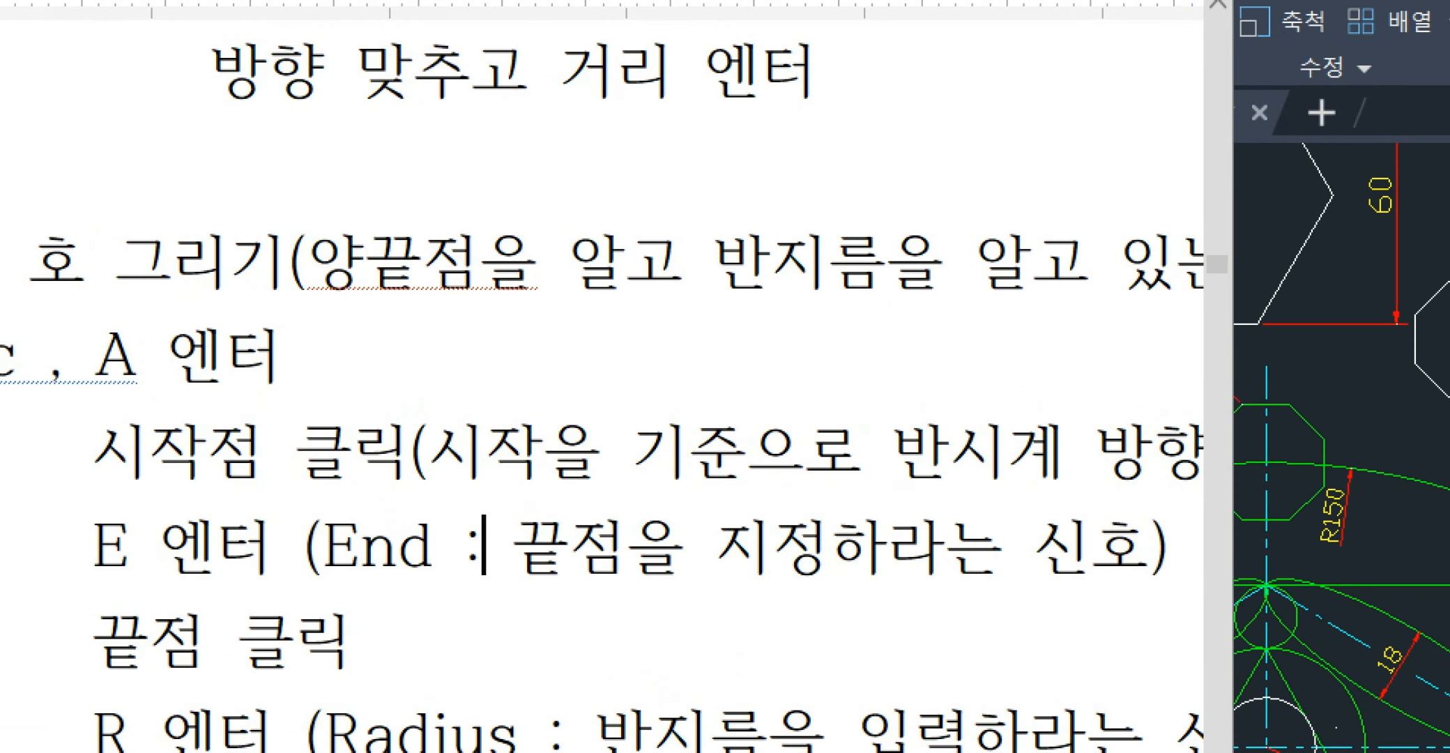
drag(318, 308, 1243, 307)
mouse_move(369, 315)
mouse_down()
mouse_move(282, 284)
mouse_move(491, 203)
mouse_move(476, 315)
mouse_up()
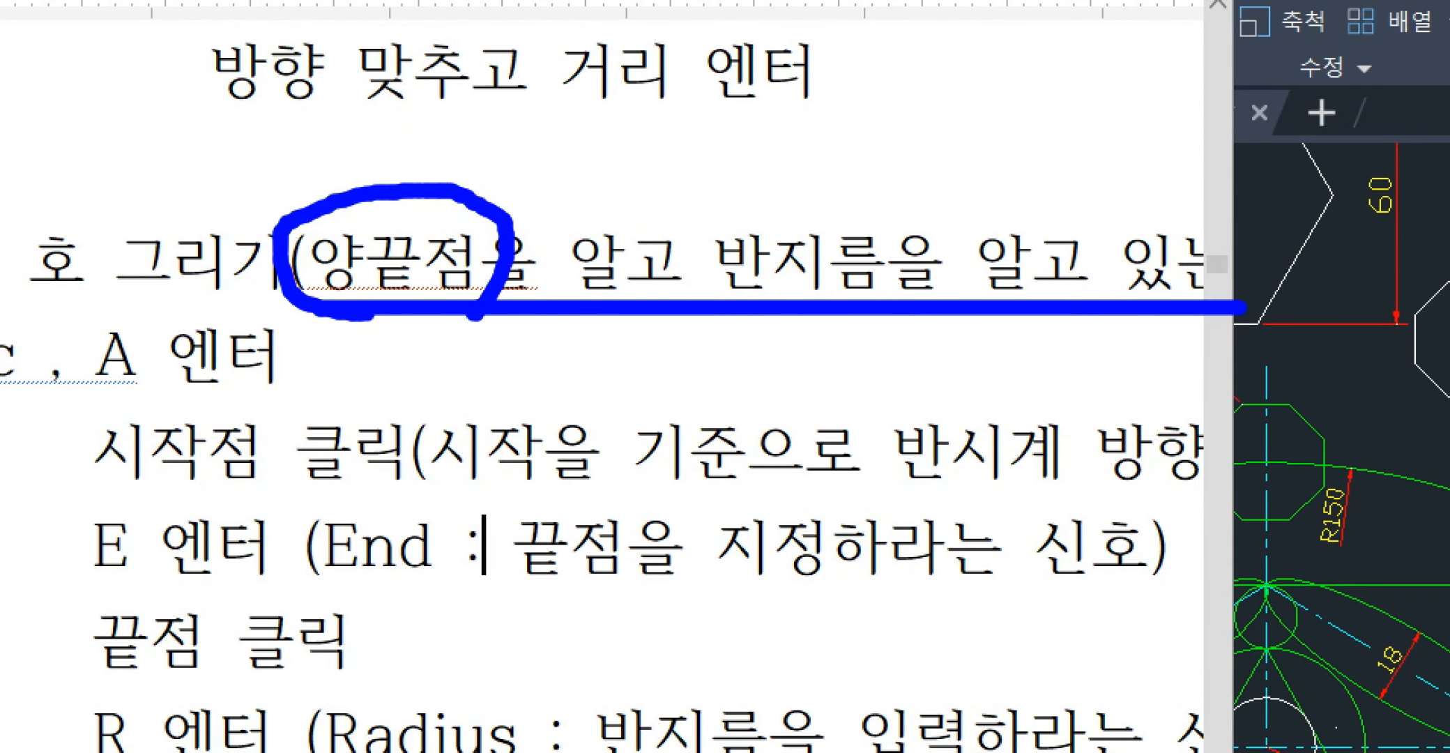
click(925, 344)
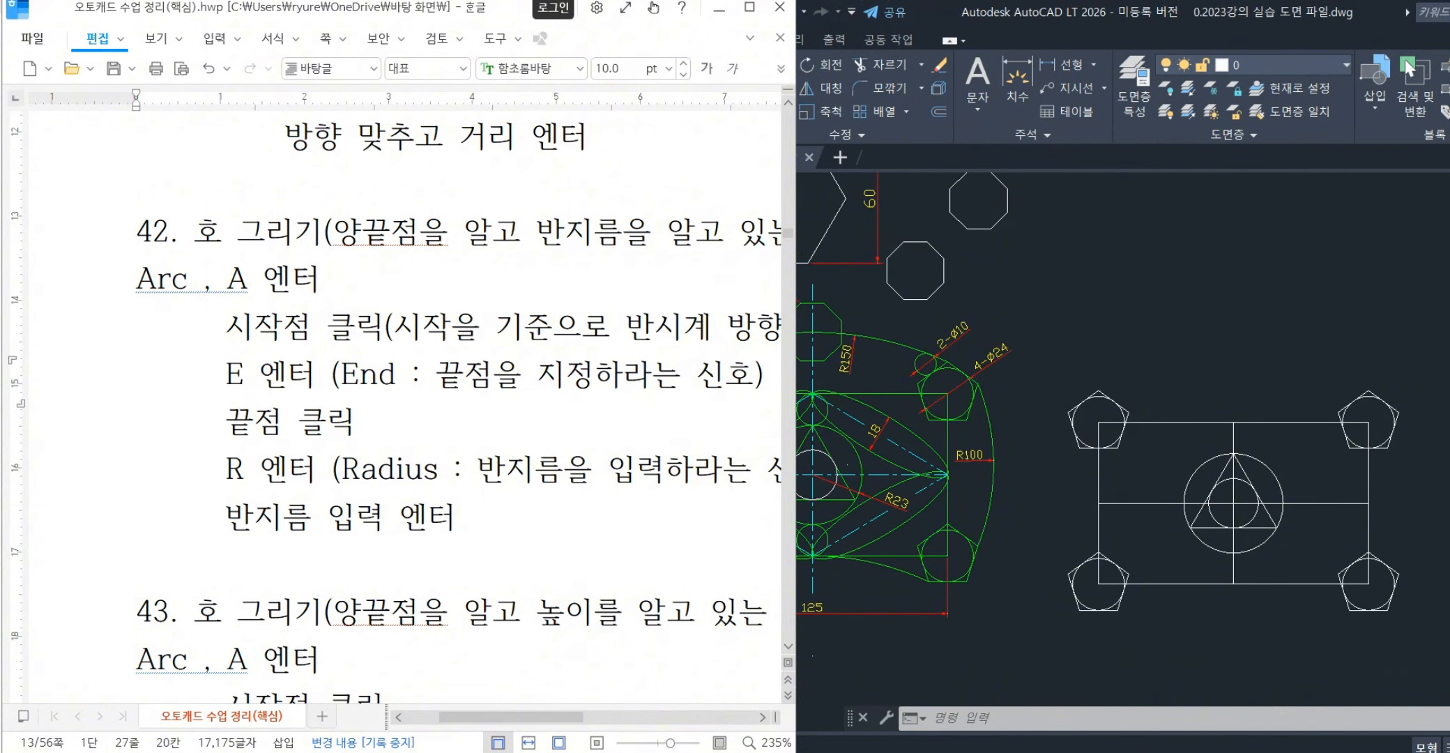
- Examine the upper R150 arc and the lower arc of the original drawing, checking where each one's endpoints lie
click(881, 337)
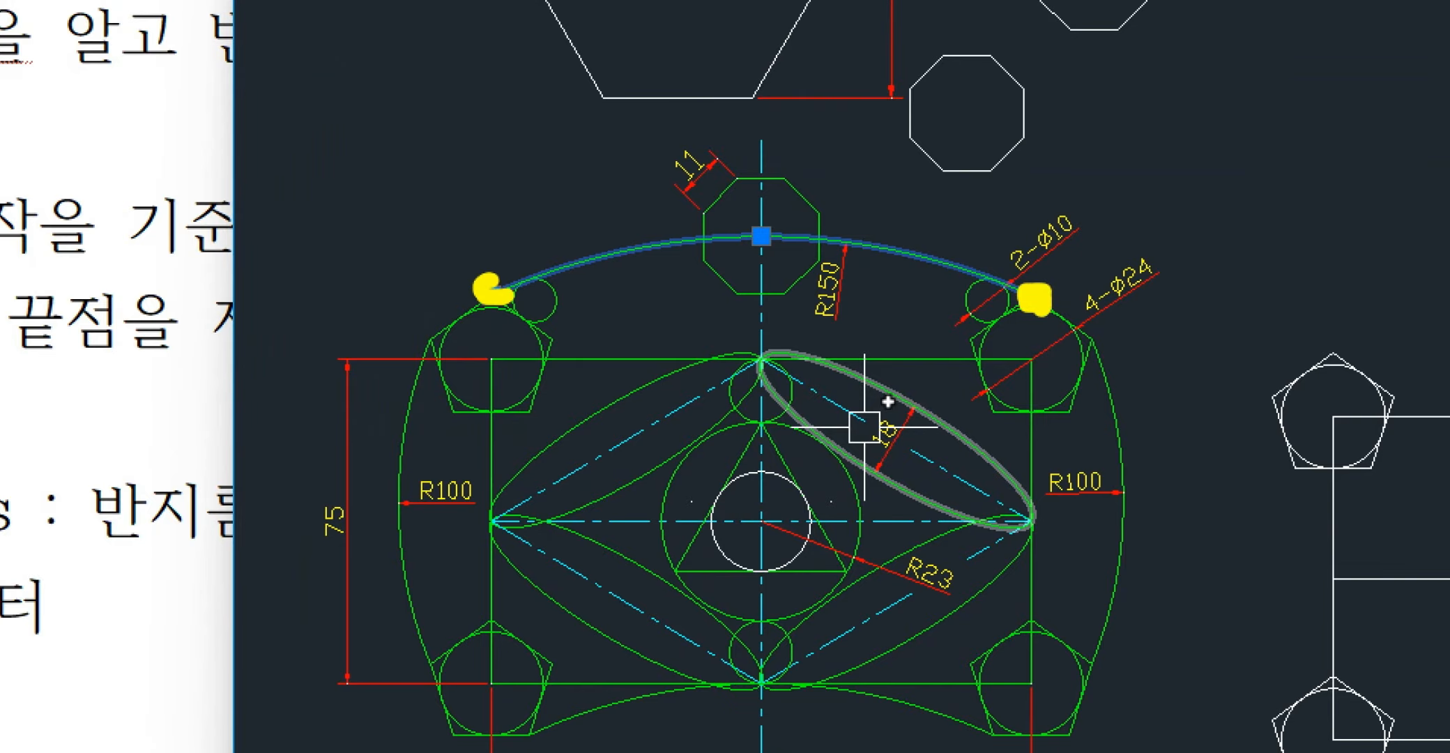
mouse_move(847, 322)
mouse_down()
mouse_move(784, 306)
mouse_move(871, 240)
mouse_move(847, 337)
mouse_up()
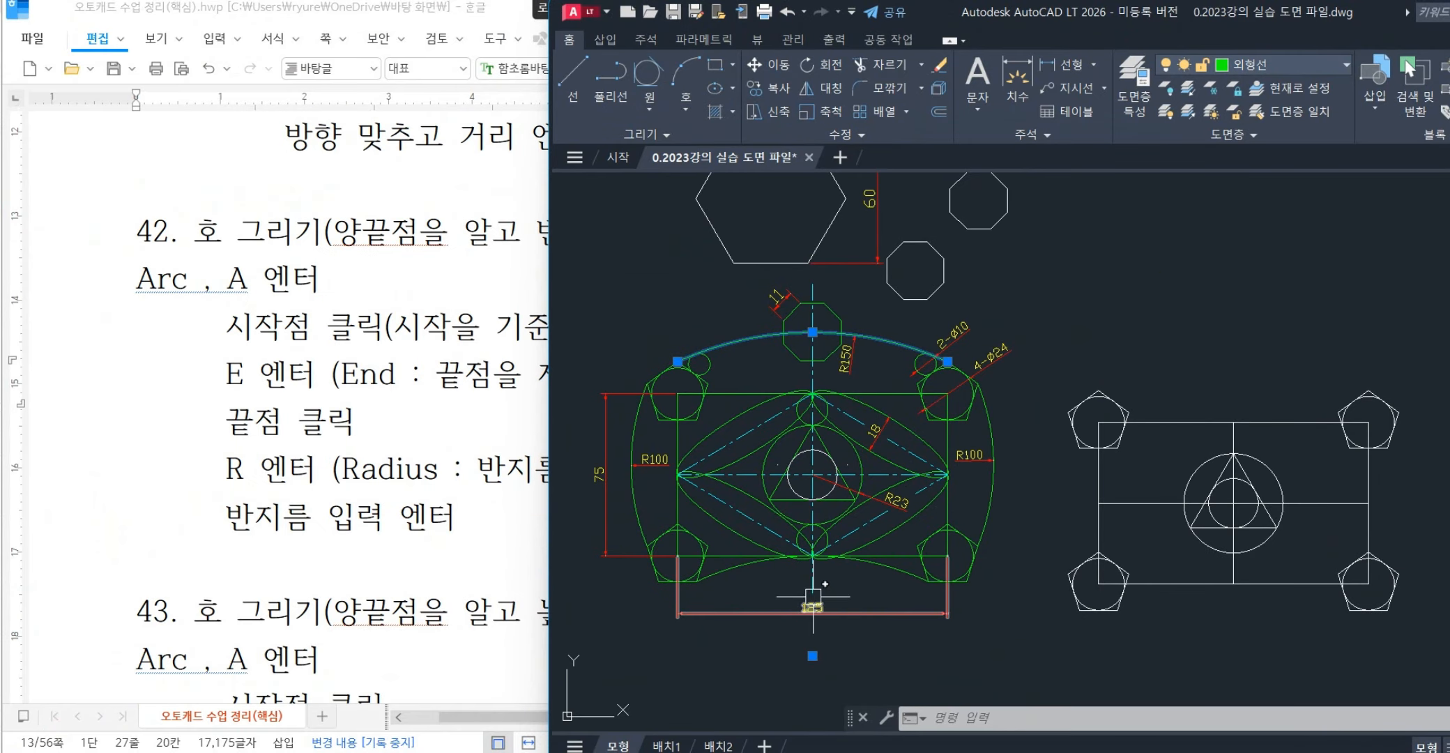
scroll(833, 606, up, 3)
click(979, 555)
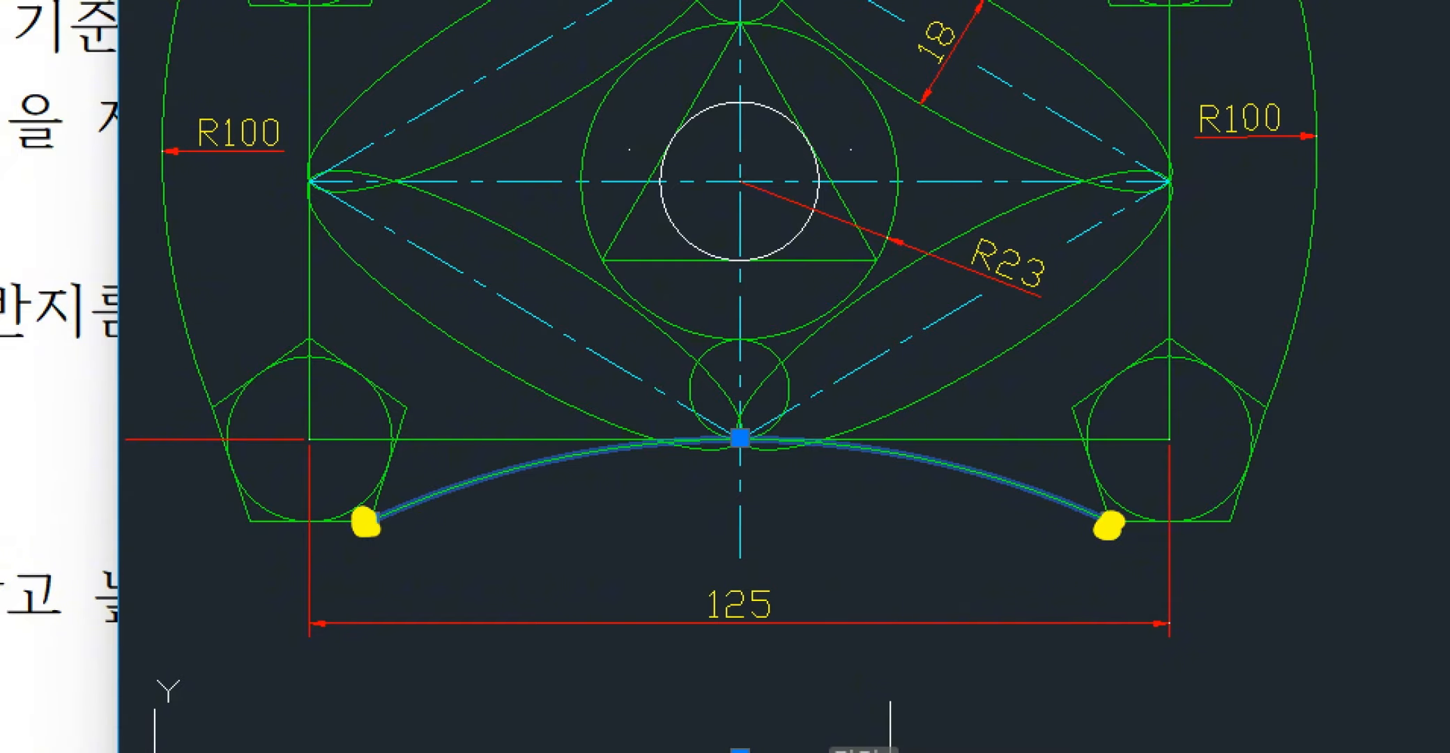
mouse_move(386, 521)
mouse_down()
mouse_move(566, 463)
mouse_move(862, 464)
mouse_move(1028, 525)
mouse_up()
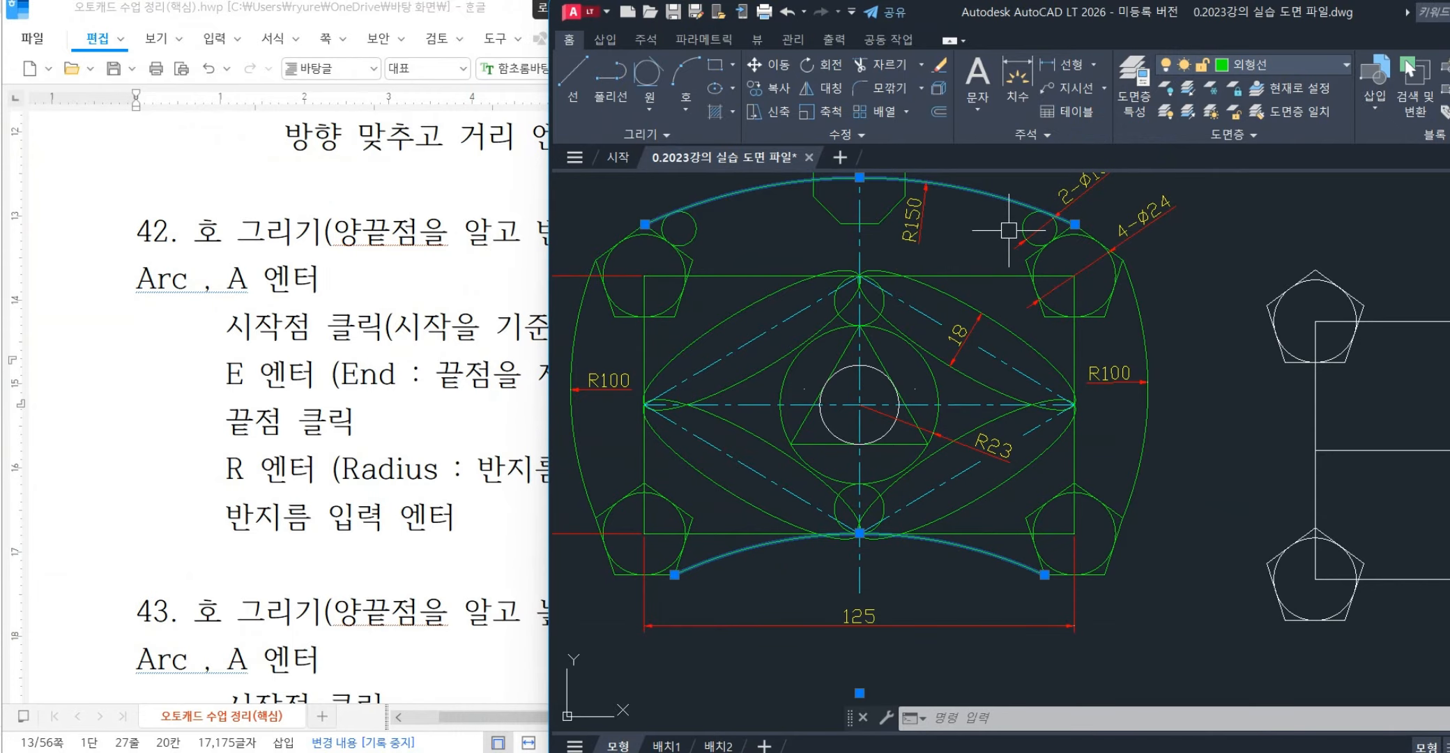
key(Escape)
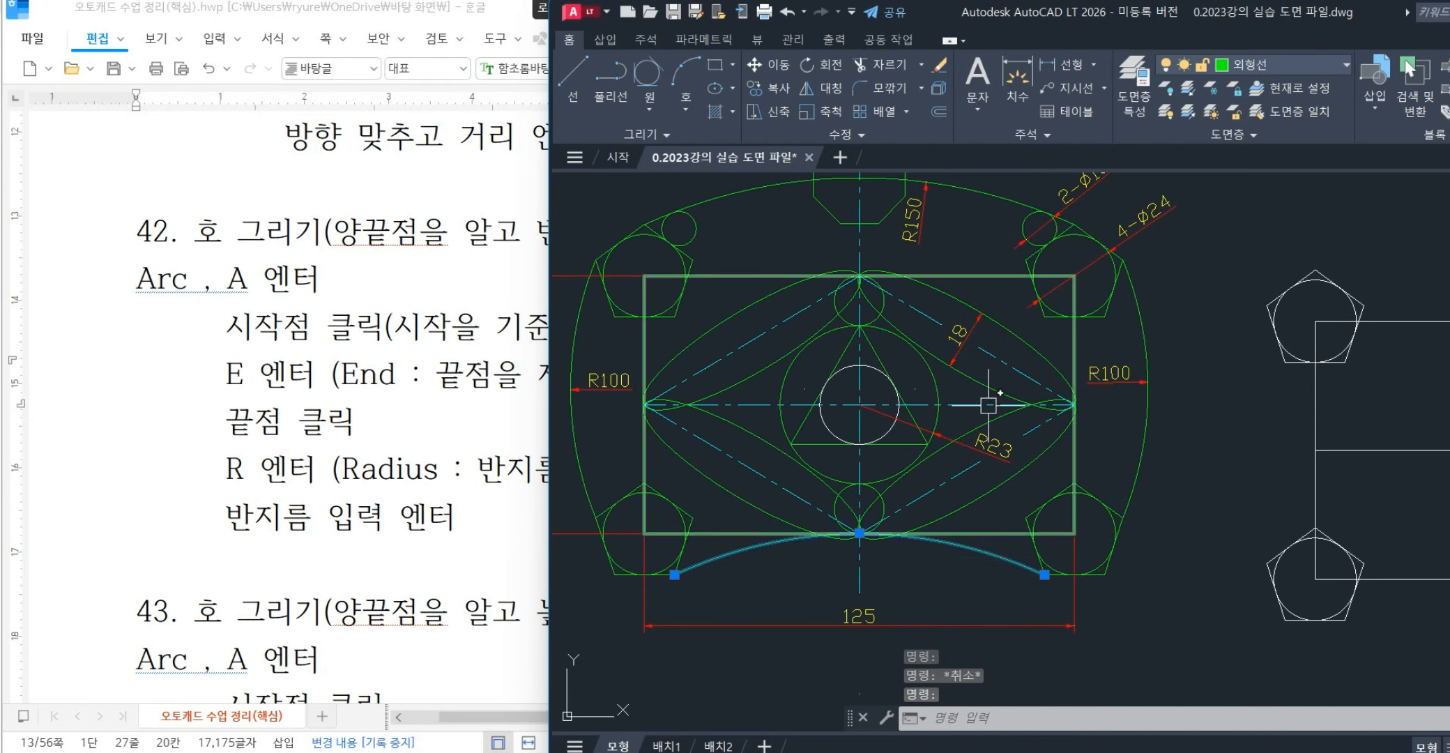
click(986, 195)
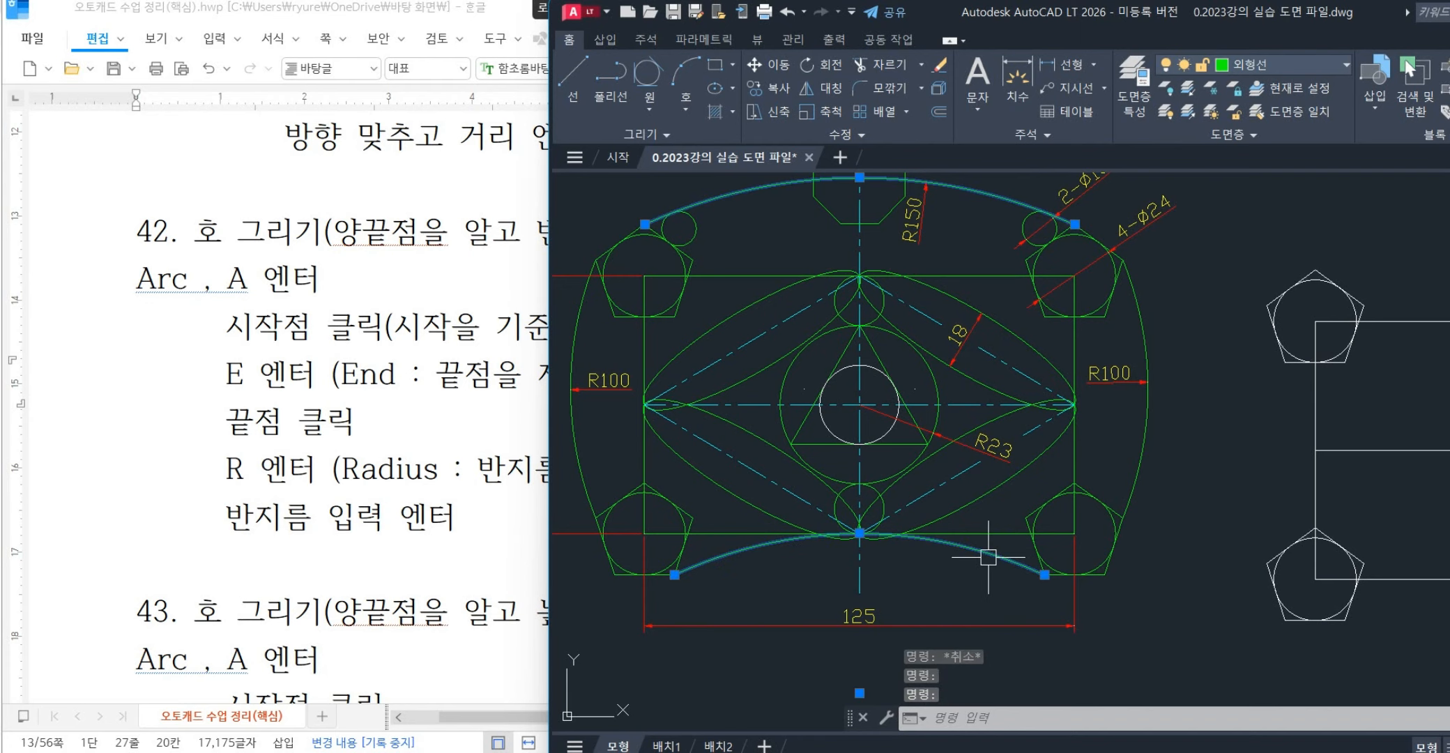
key(Escape)
- Read the Arc command and start point instructions in section 42 of the Hangul notes
mouse_move(1202, 272)
middle_down()
mouse_move(1039, 307)
mouse_move(654, 315)
middle_up()
click(278, 417)
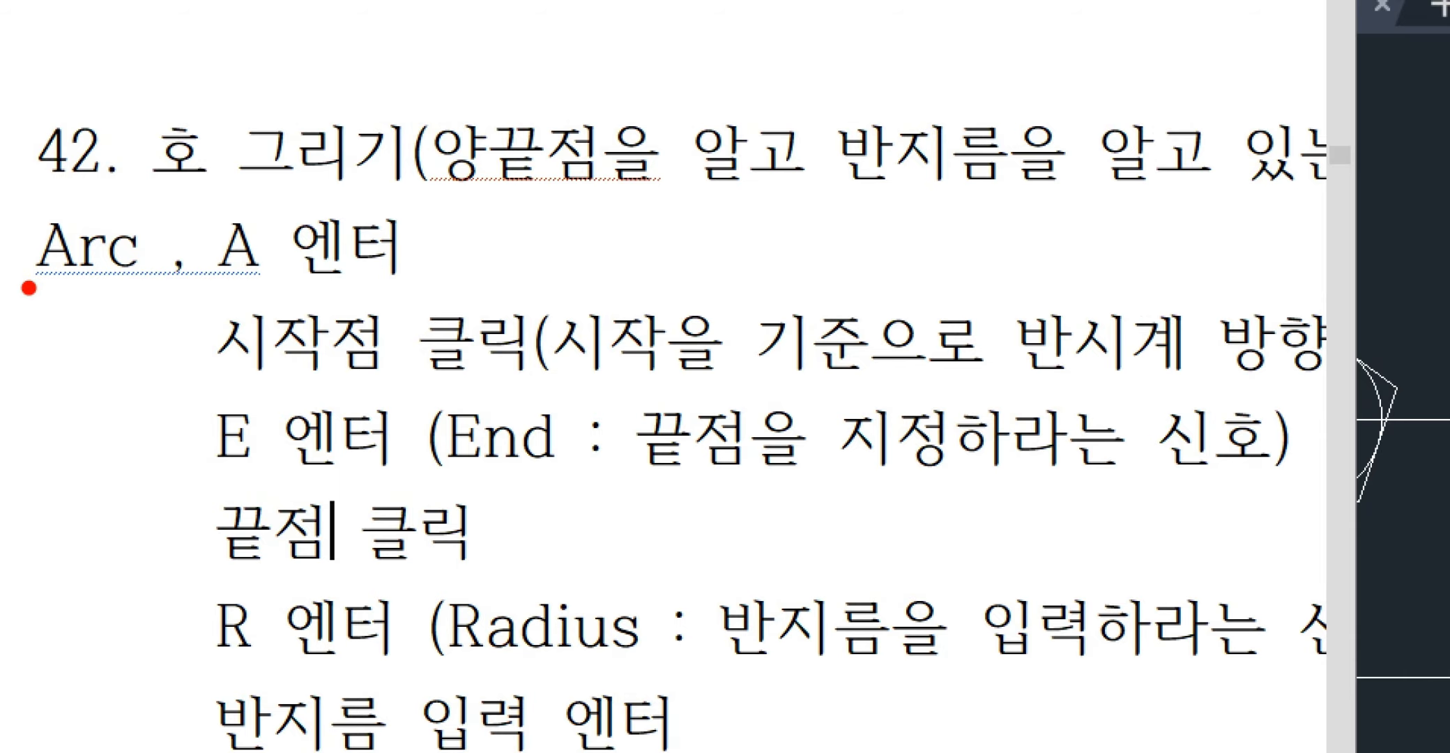
drag(23, 286, 423, 285)
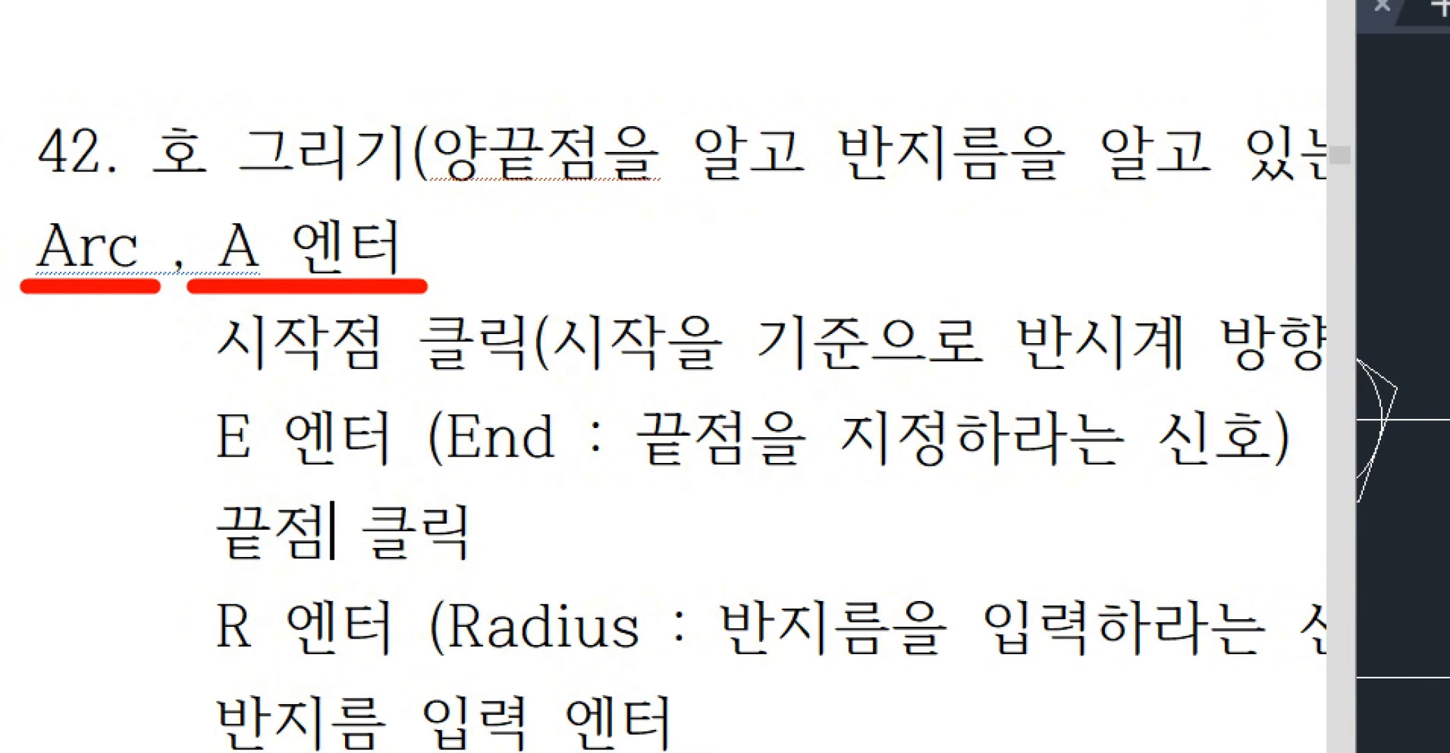
mouse_move(198, 312)
mouse_down()
mouse_move(240, 347)
mouse_move(376, 392)
mouse_move(426, 377)
mouse_up()
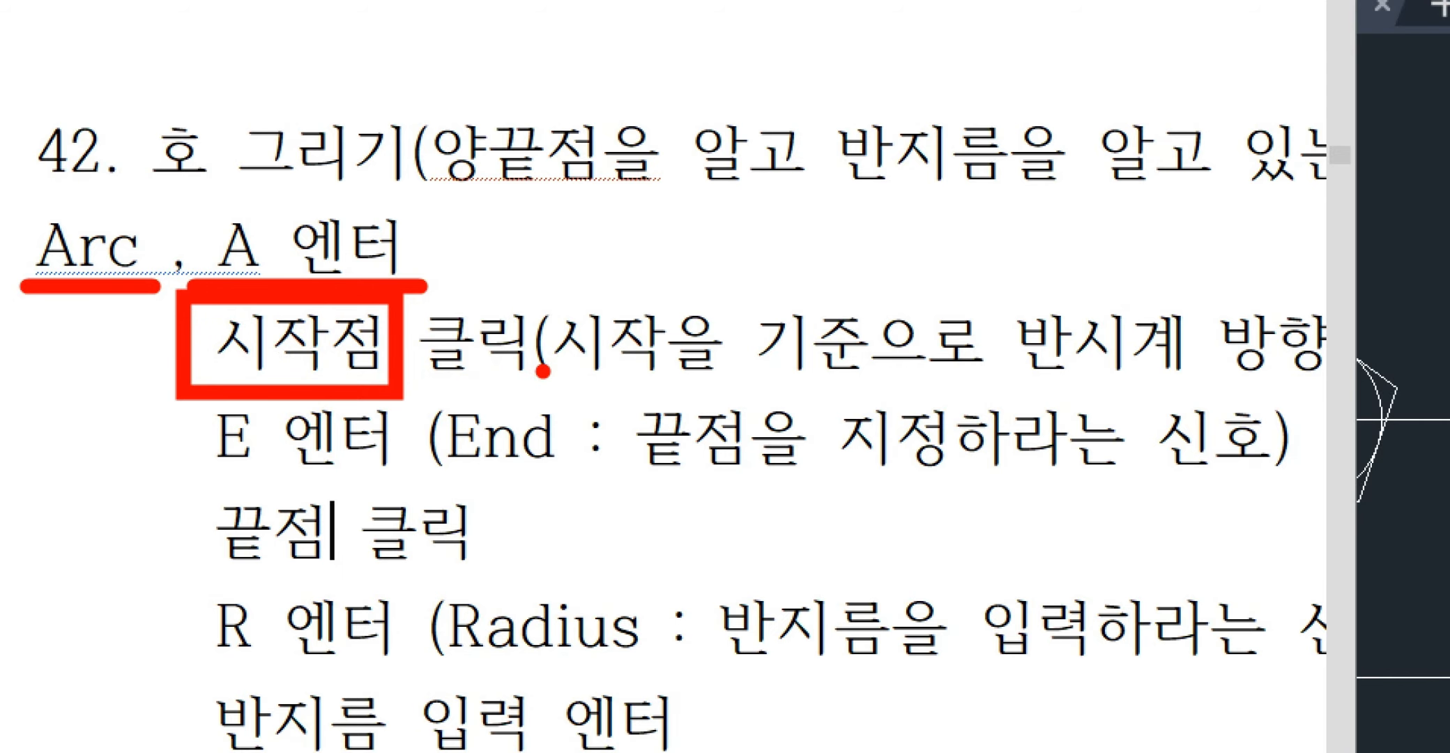
drag(542, 370, 1308, 388)
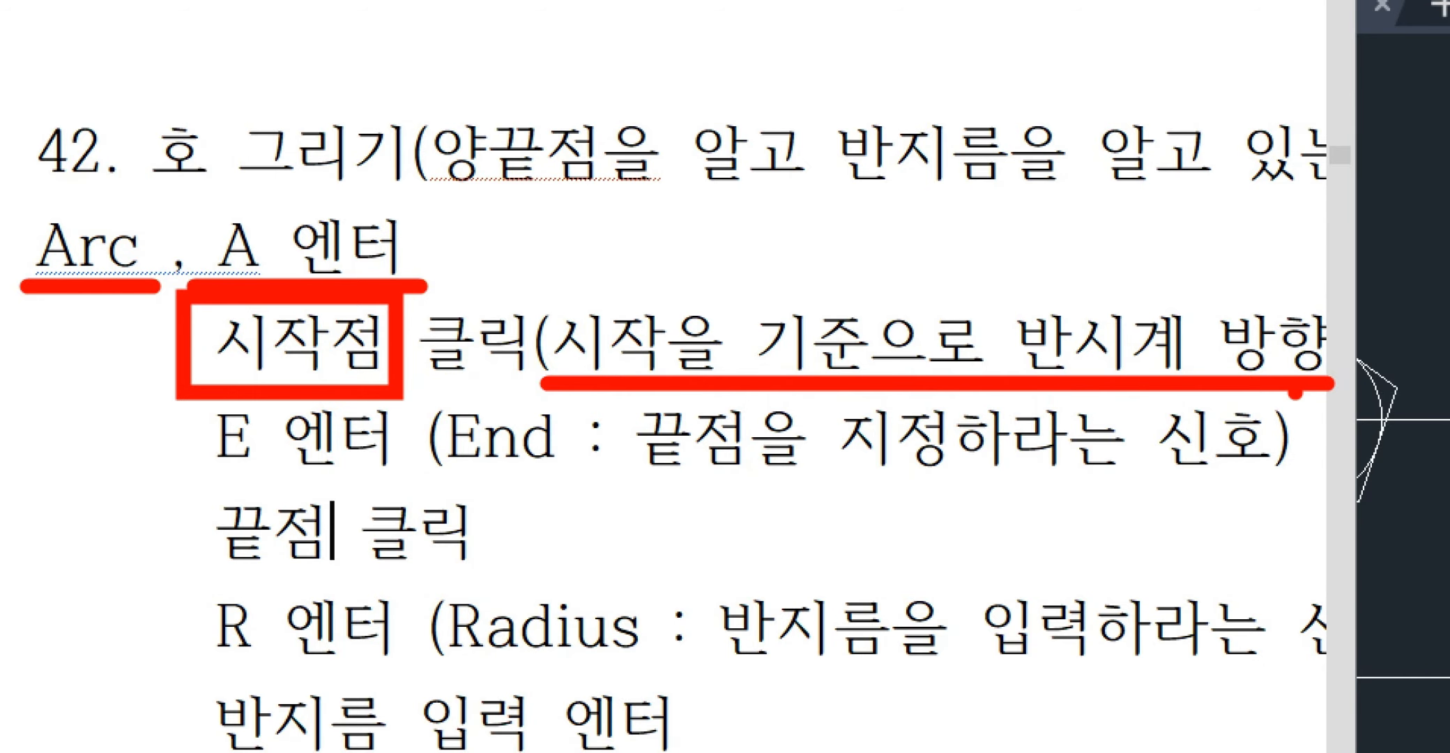
key(Escape)
click(1090, 281)
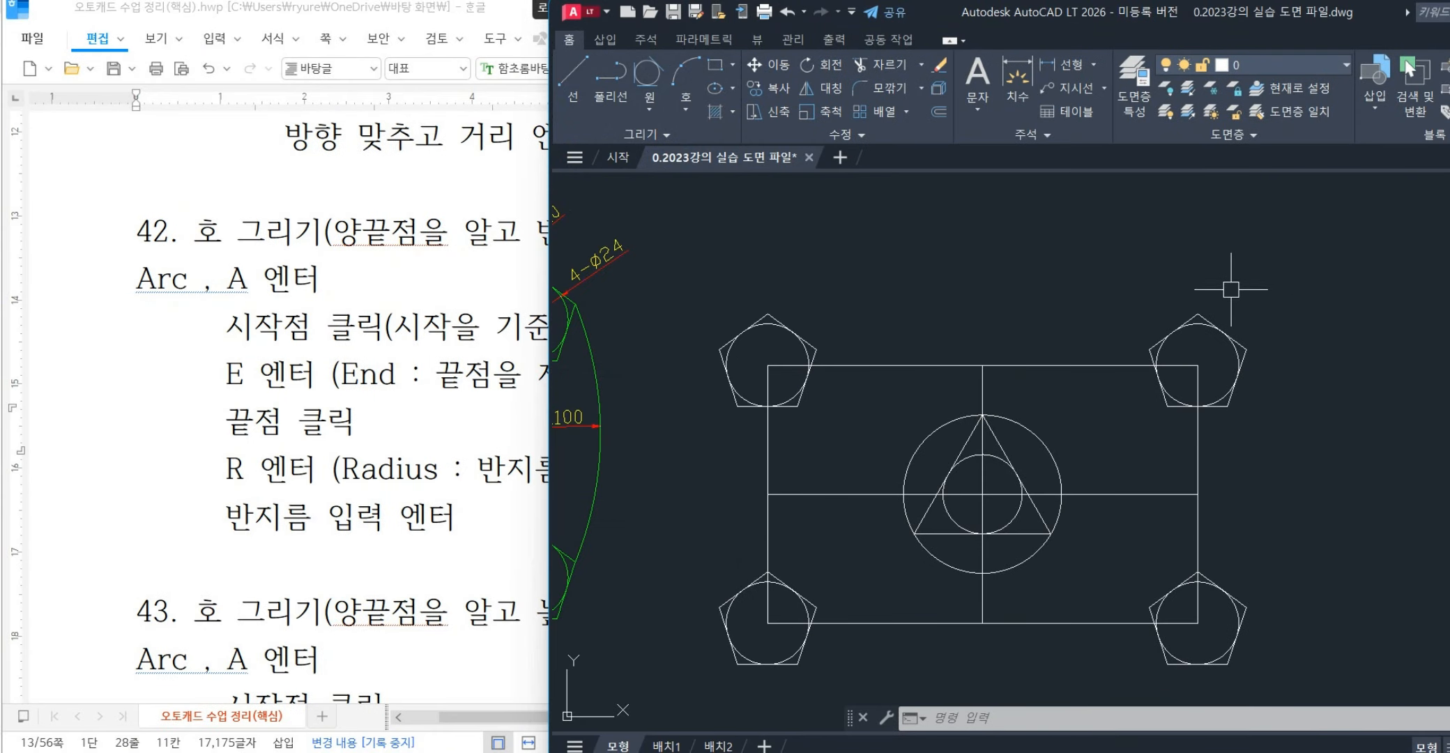
key(ctrl+1)
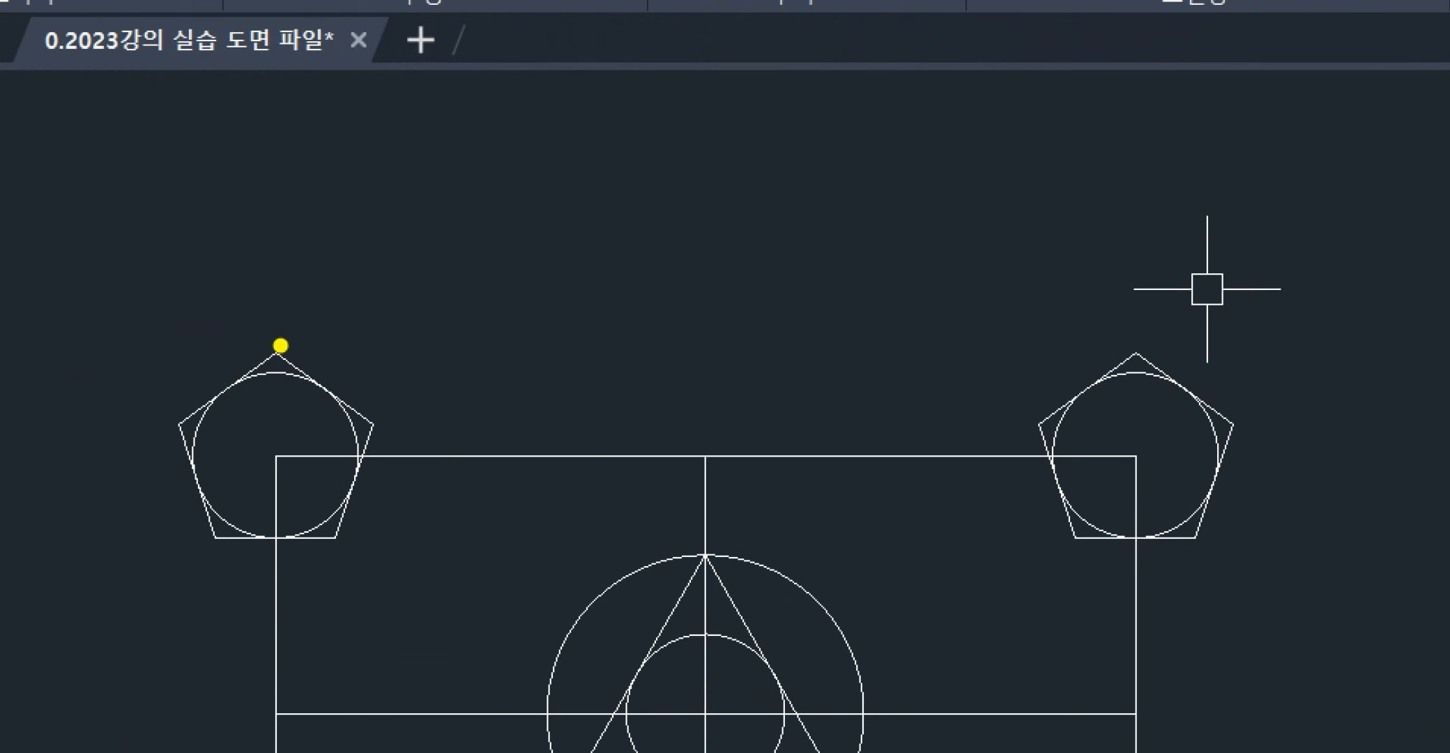
mouse_move(280, 345)
mouse_down()
mouse_move(674, 203)
mouse_move(1022, 265)
mouse_move(1122, 338)
mouse_up()
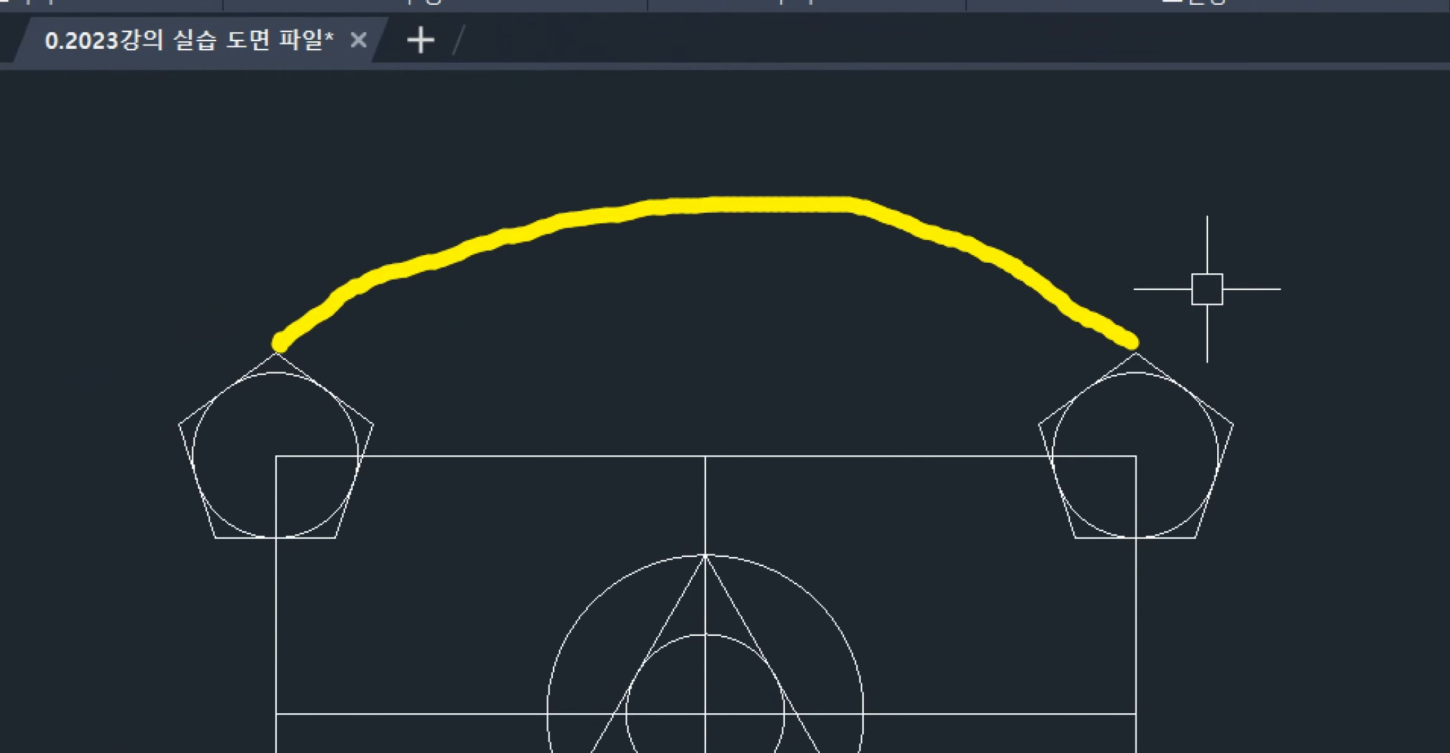
mouse_move(1319, 117)
mouse_down()
mouse_move(1357, 127)
mouse_move(1415, 205)
mouse_up()
drag(1341, 172, 1407, 154)
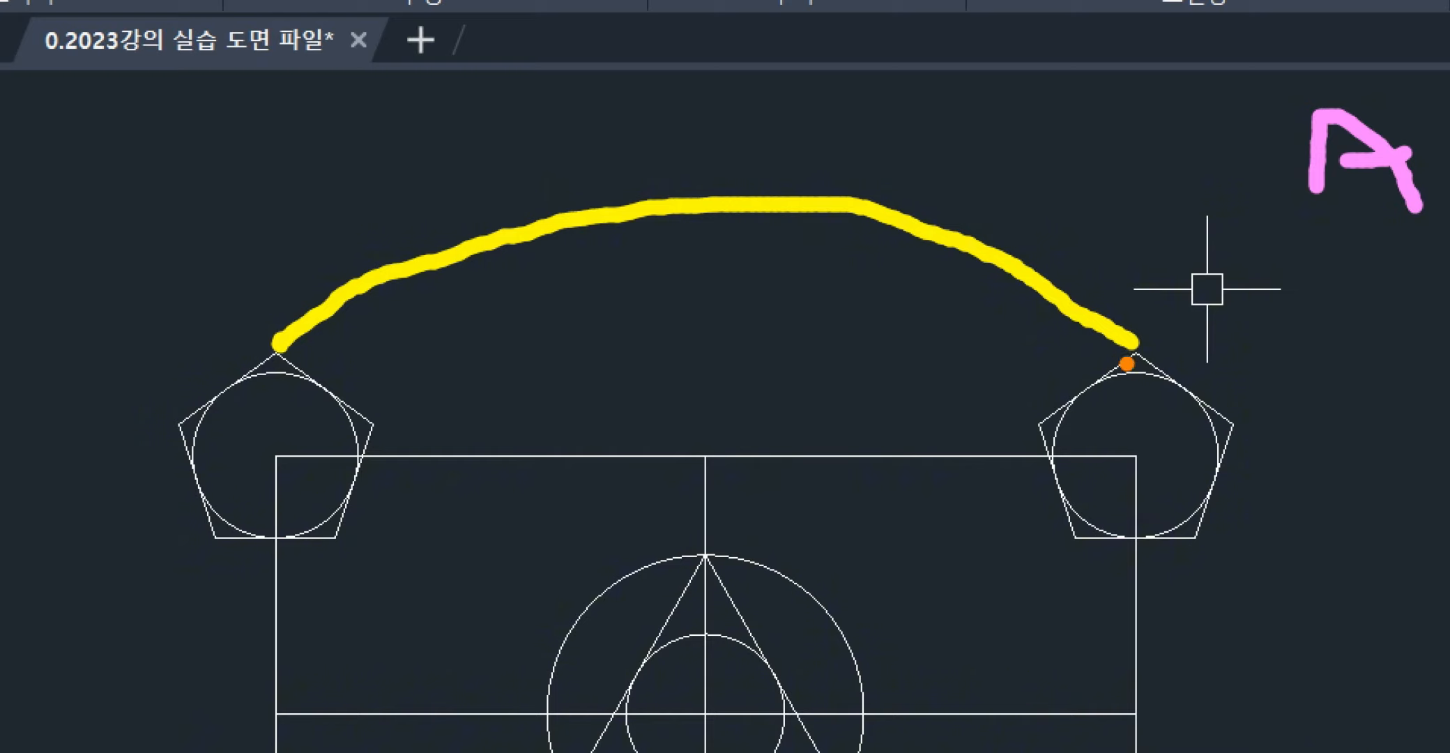
mouse_move(1127, 363)
mouse_down()
mouse_move(1089, 341)
mouse_move(1161, 347)
mouse_move(1096, 212)
mouse_move(1155, 225)
mouse_up()
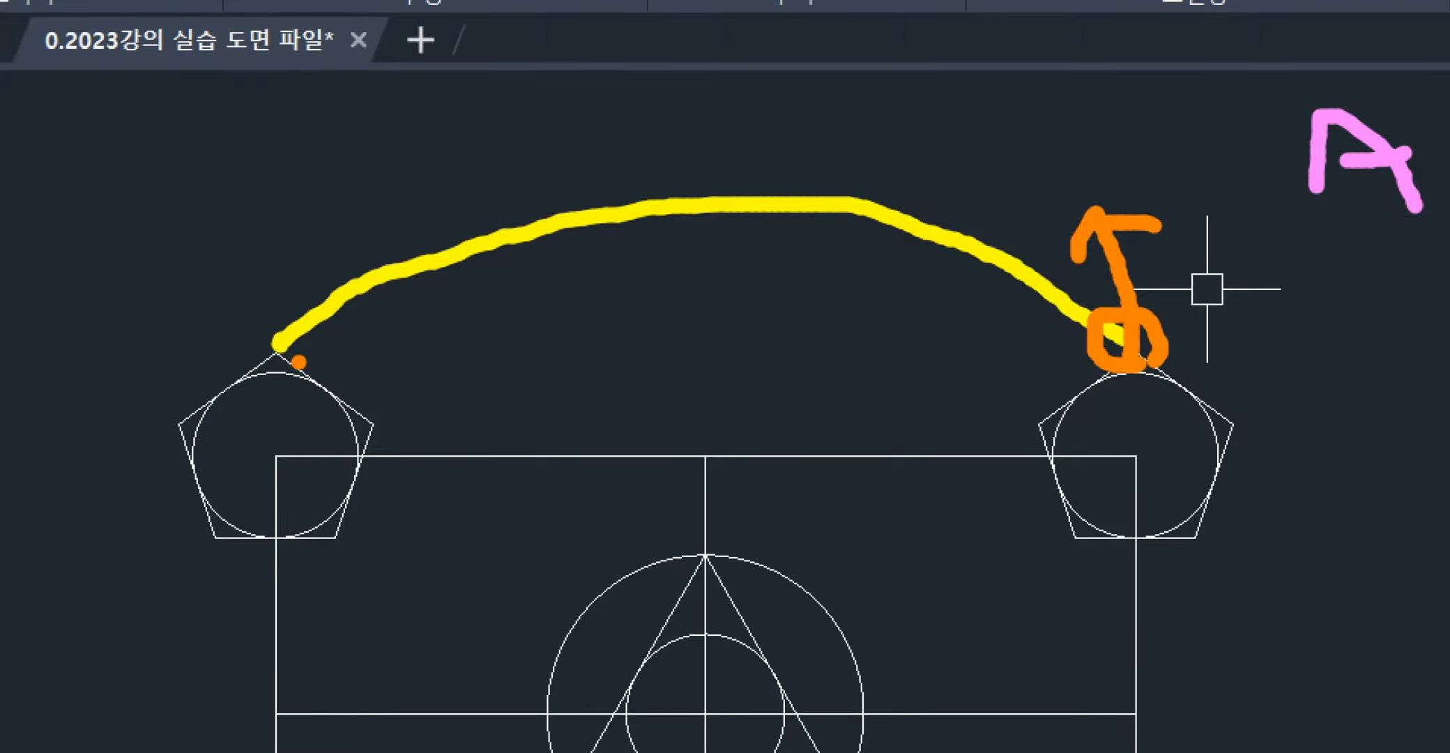
mouse_move(299, 362)
mouse_down()
mouse_move(255, 320)
mouse_move(333, 445)
mouse_up()
mouse_move(347, 392)
mouse_down()
mouse_move(353, 406)
mouse_move(296, 479)
mouse_up()
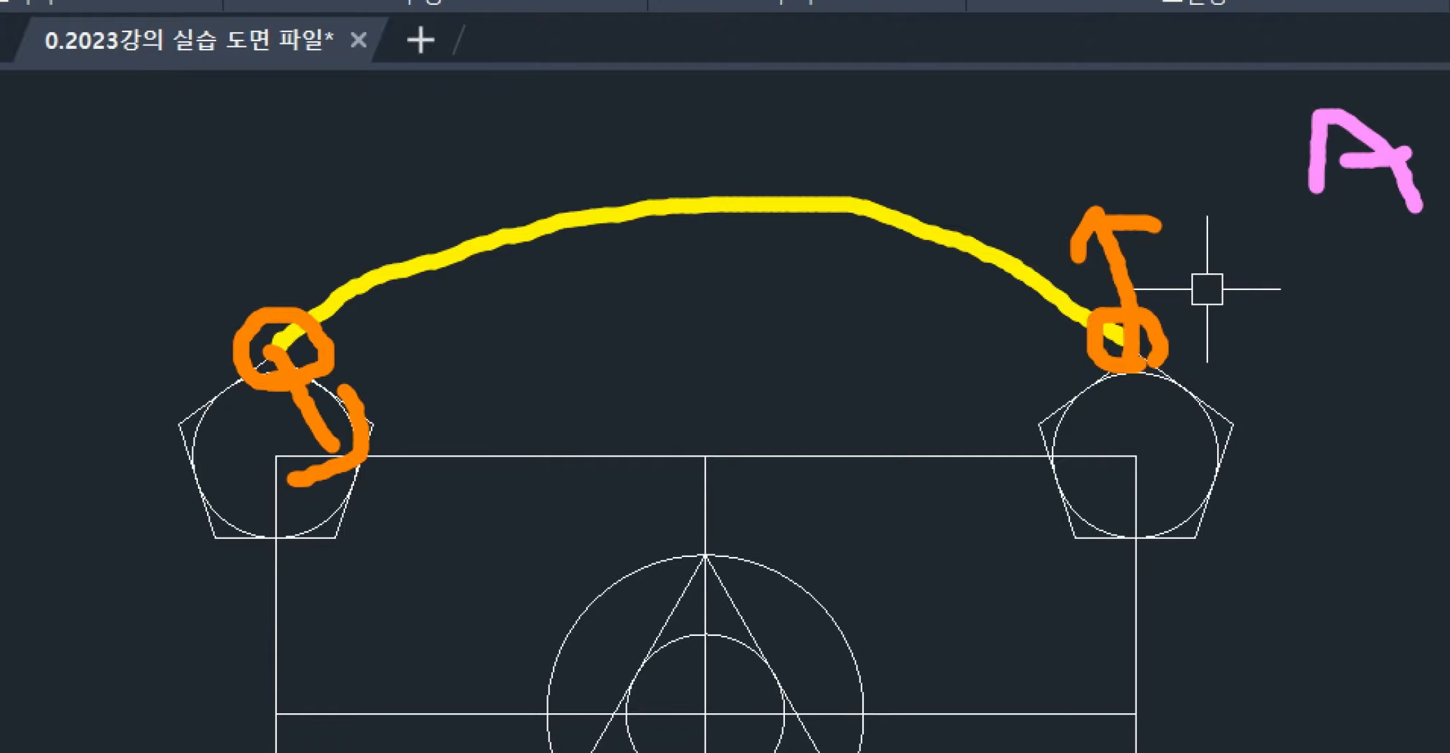
mouse_move(282, 348)
mouse_down()
mouse_move(760, 520)
mouse_move(1110, 380)
mouse_up()
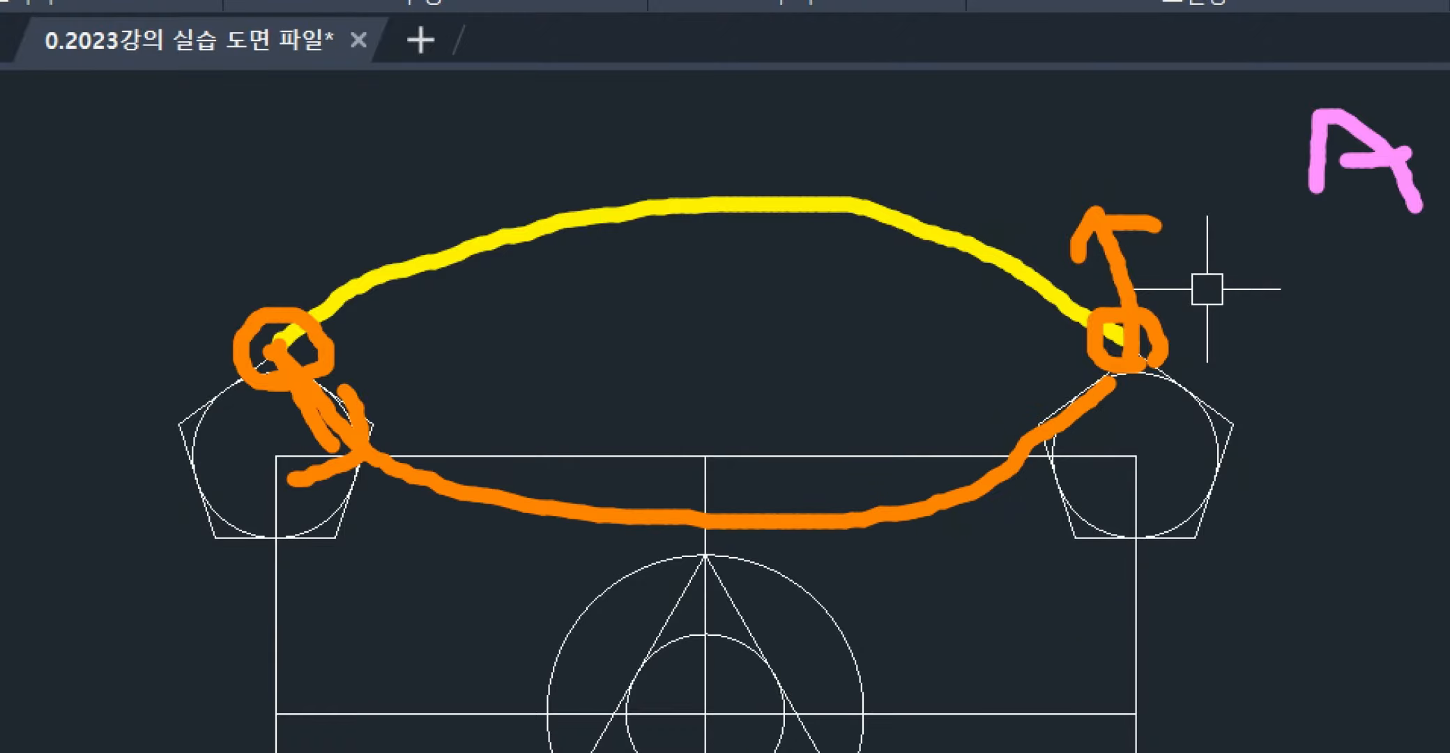
key(Escape)
key(ctrl+1)
click(1263, 286)
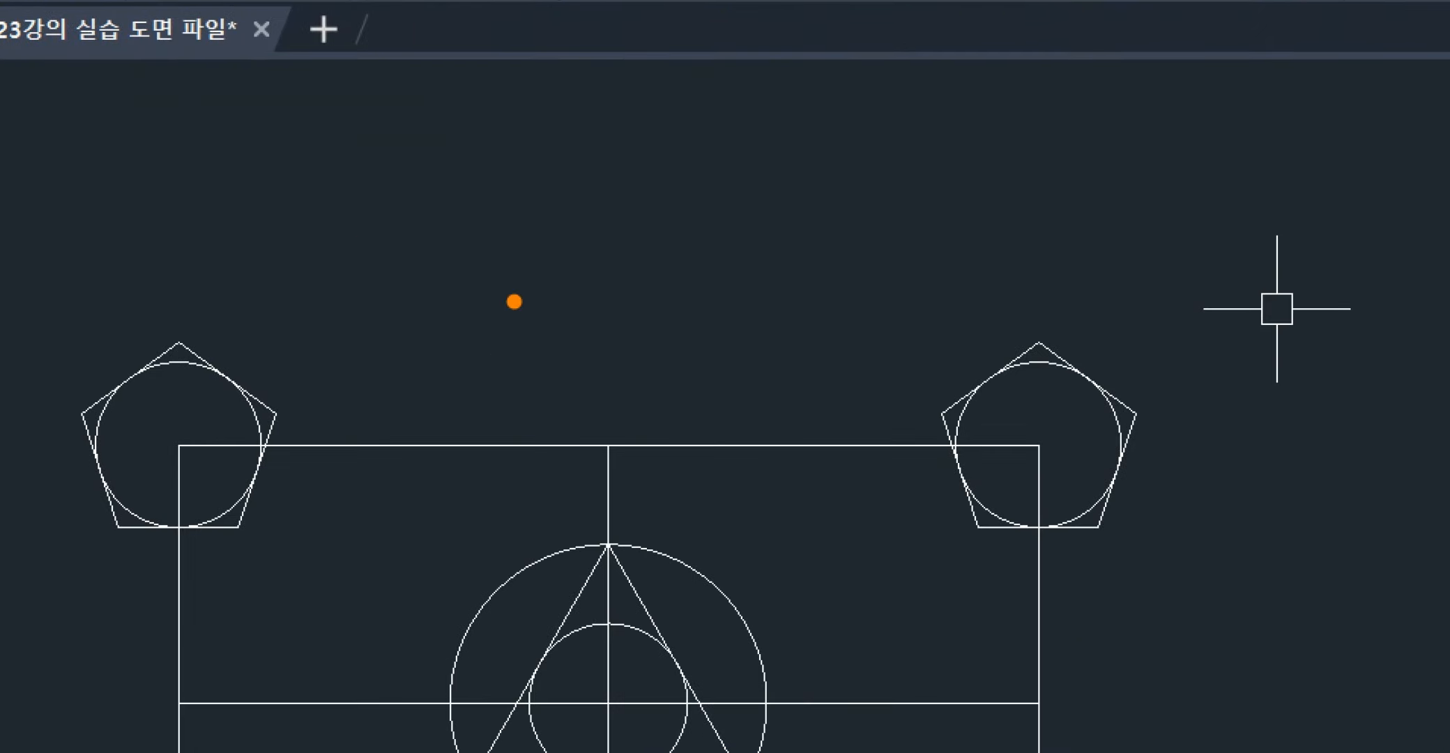
drag(165, 361, 240, 278)
drag(109, 285, 270, 394)
mouse_move(1066, 386)
mouse_down()
mouse_move(1080, 286)
mouse_move(1048, 377)
mouse_up()
key(Escape)
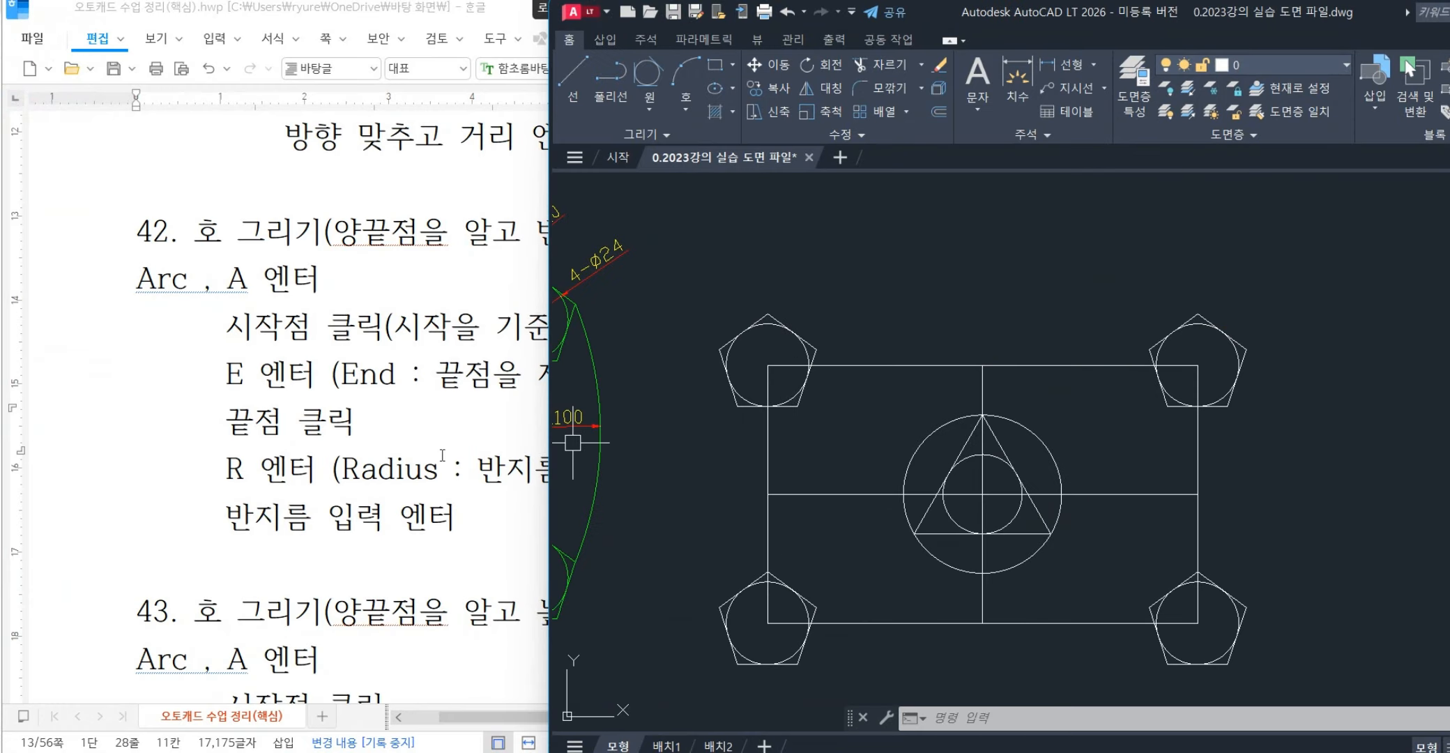
- Enlarge the Hangul notes to 240% and examine the endpoint and radius instructions of section 42
click(442, 462)
ctrl+scroll(444, 357, up, 1)
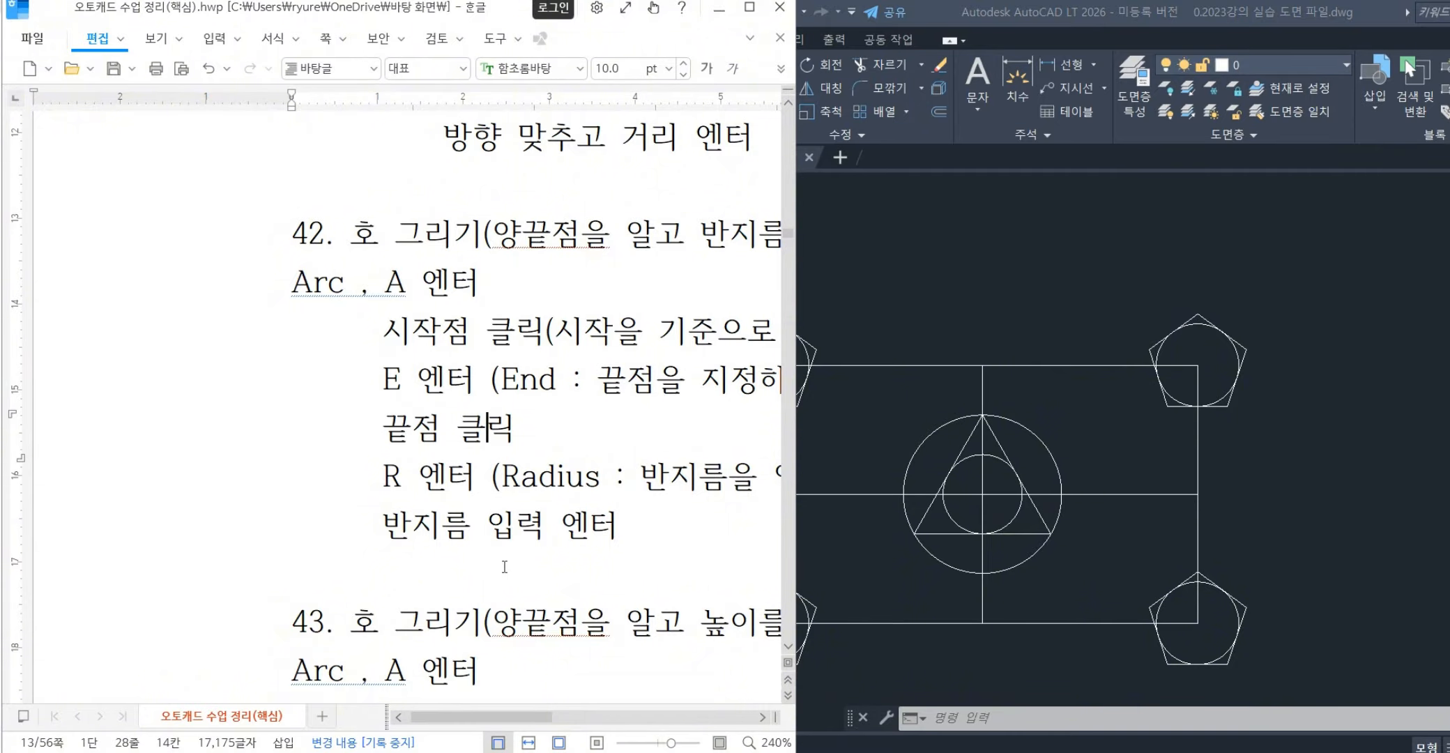
drag(472, 716, 504, 717)
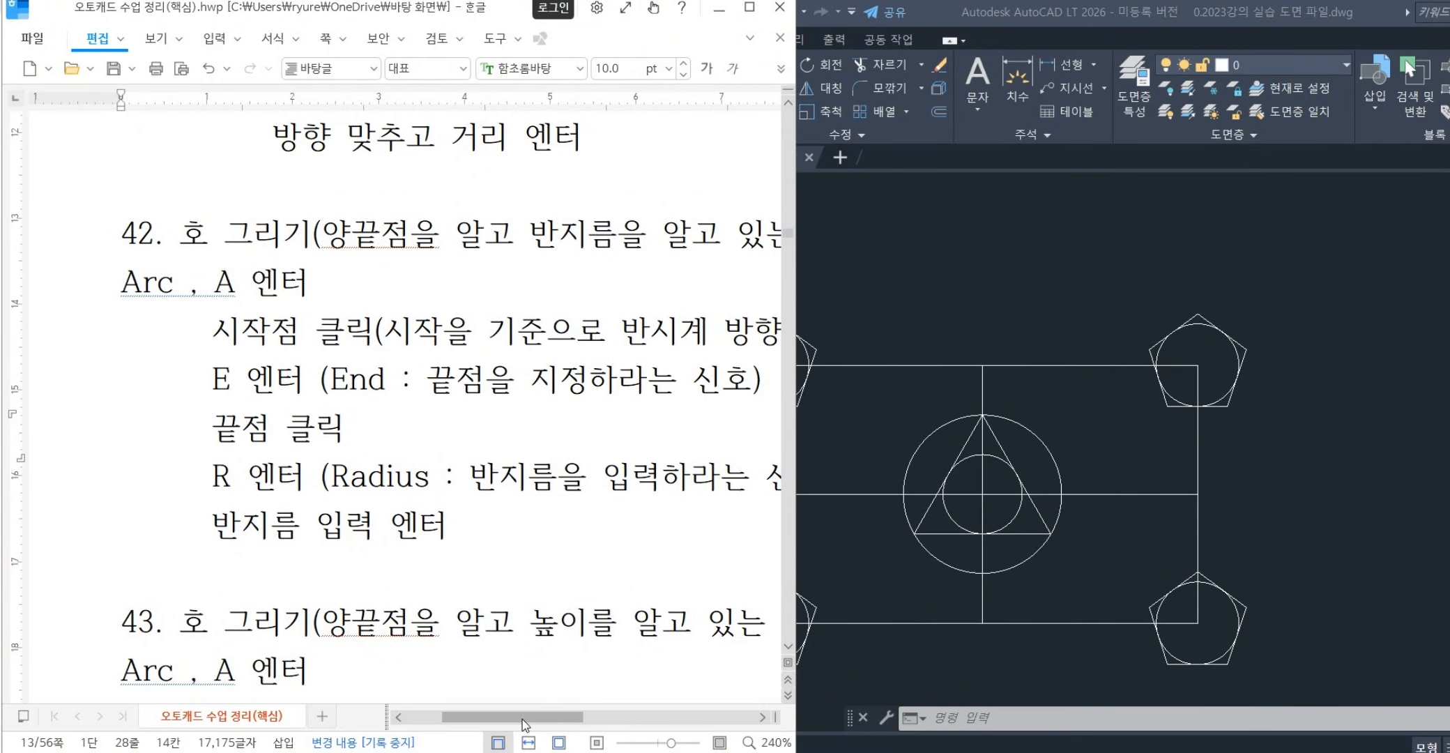
- Switch to AutoCAD, reposition its window beside the Hangul notes and minimize the ribbon to panel titles
click(1098, 3)
drag(1086, 16, 1123, 16)
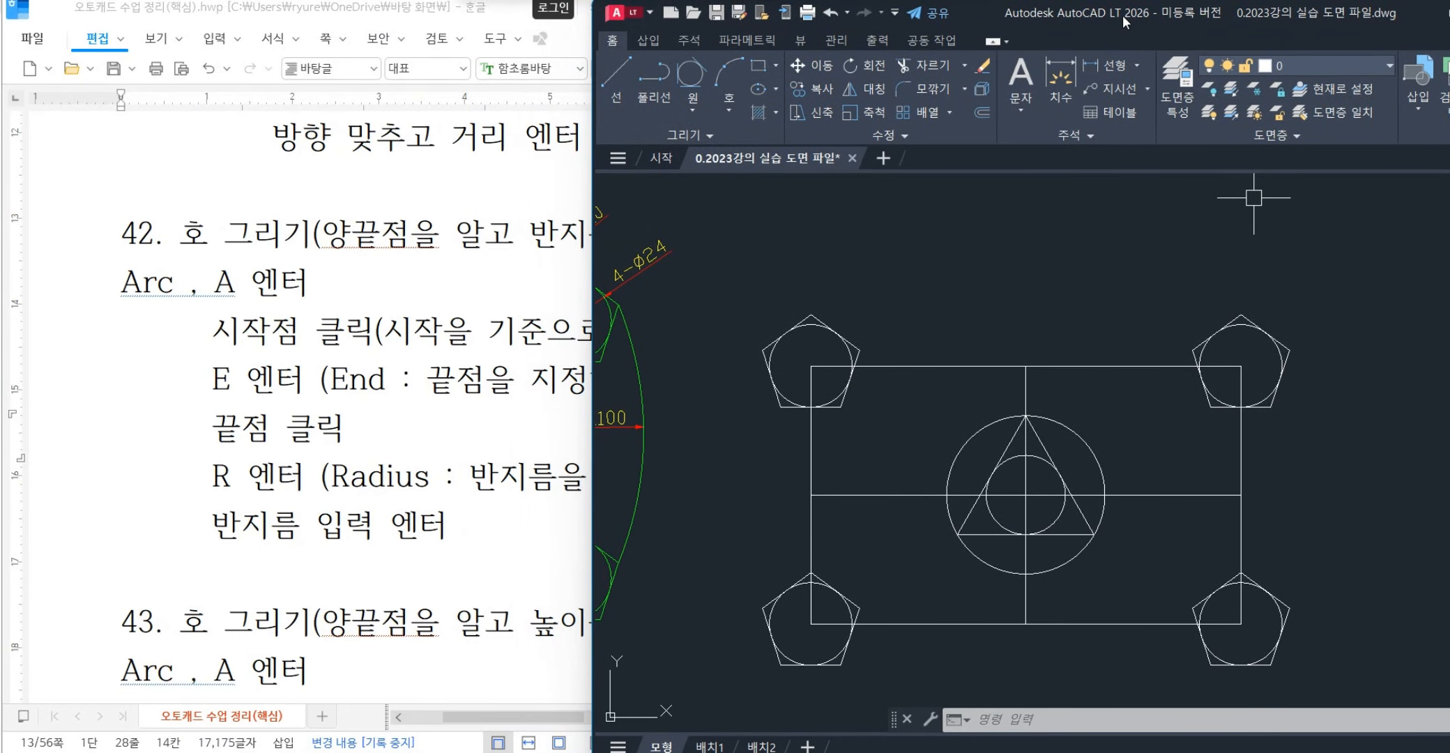
click(1407, 276)
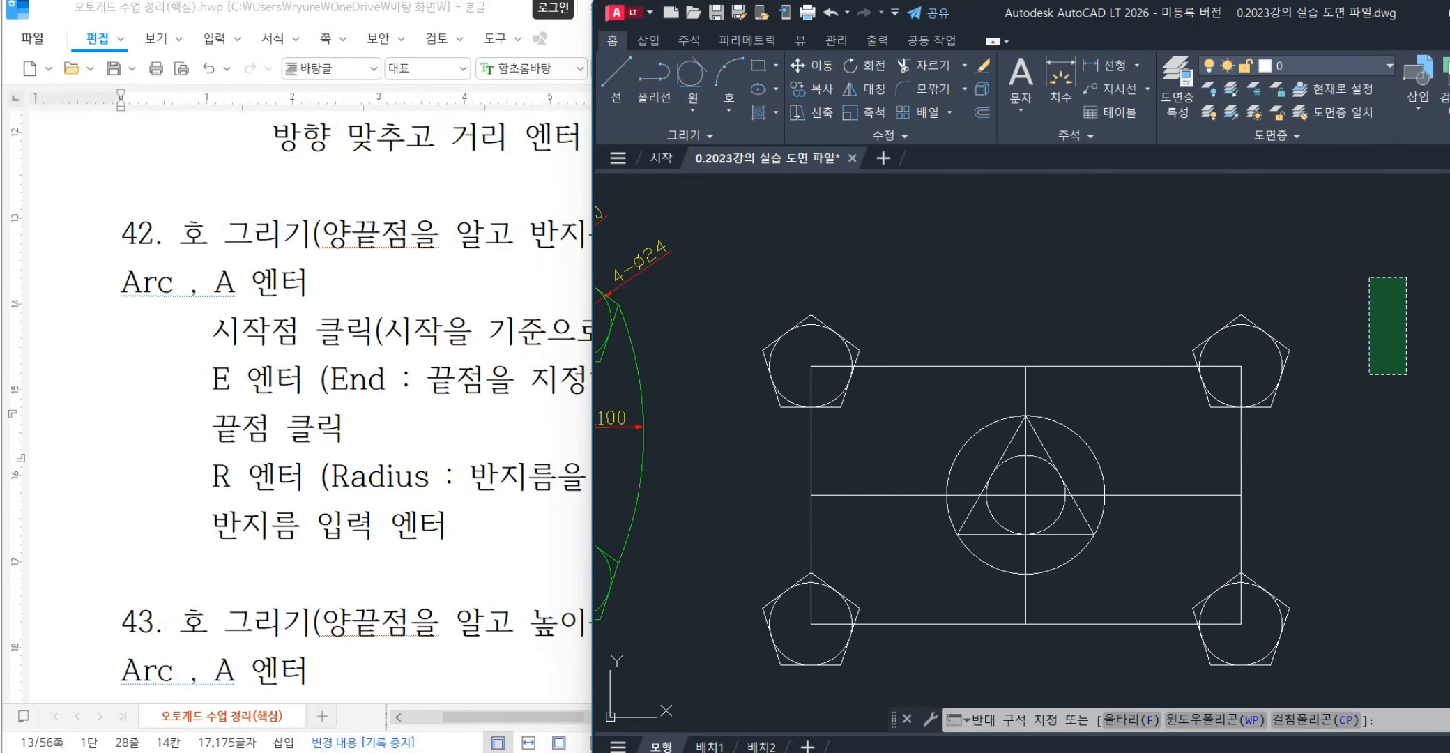
click(1369, 376)
click(1042, 220)
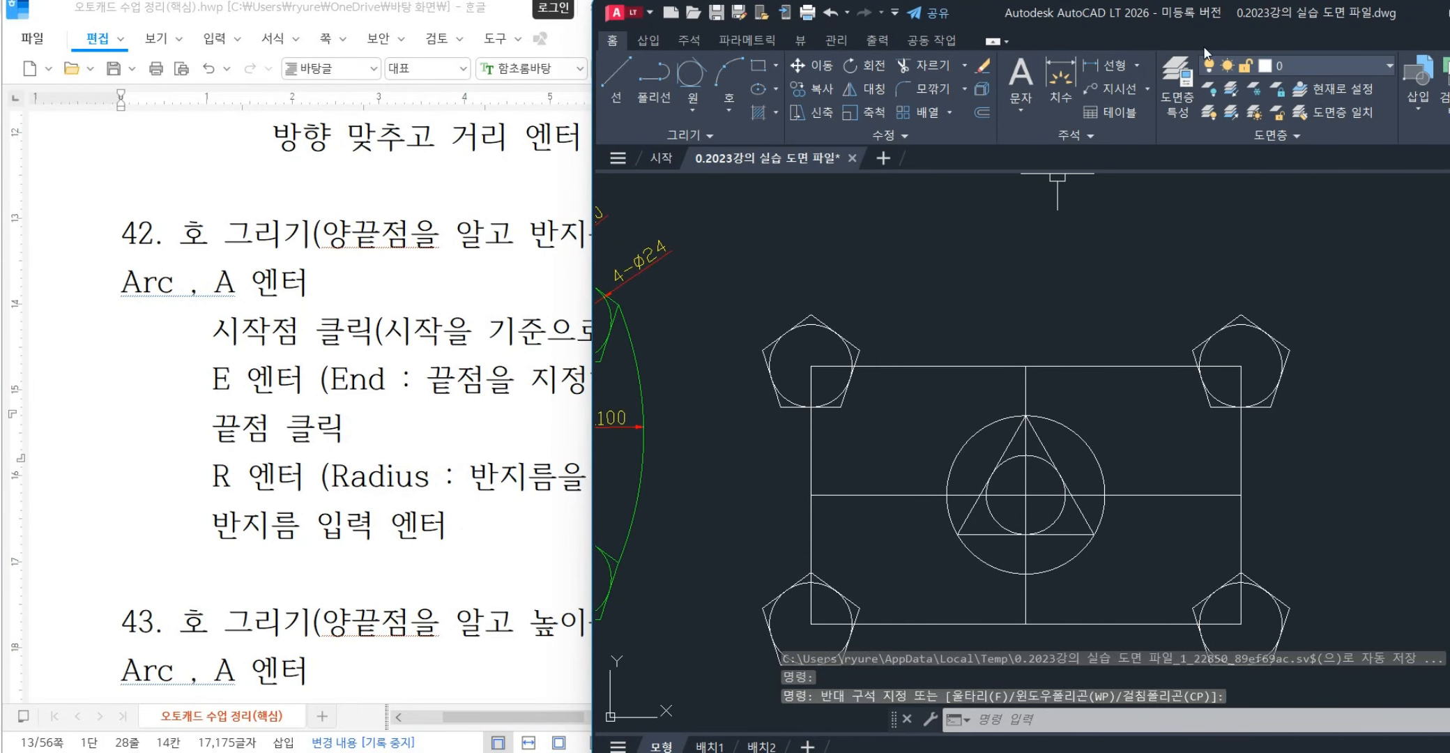
click(992, 44)
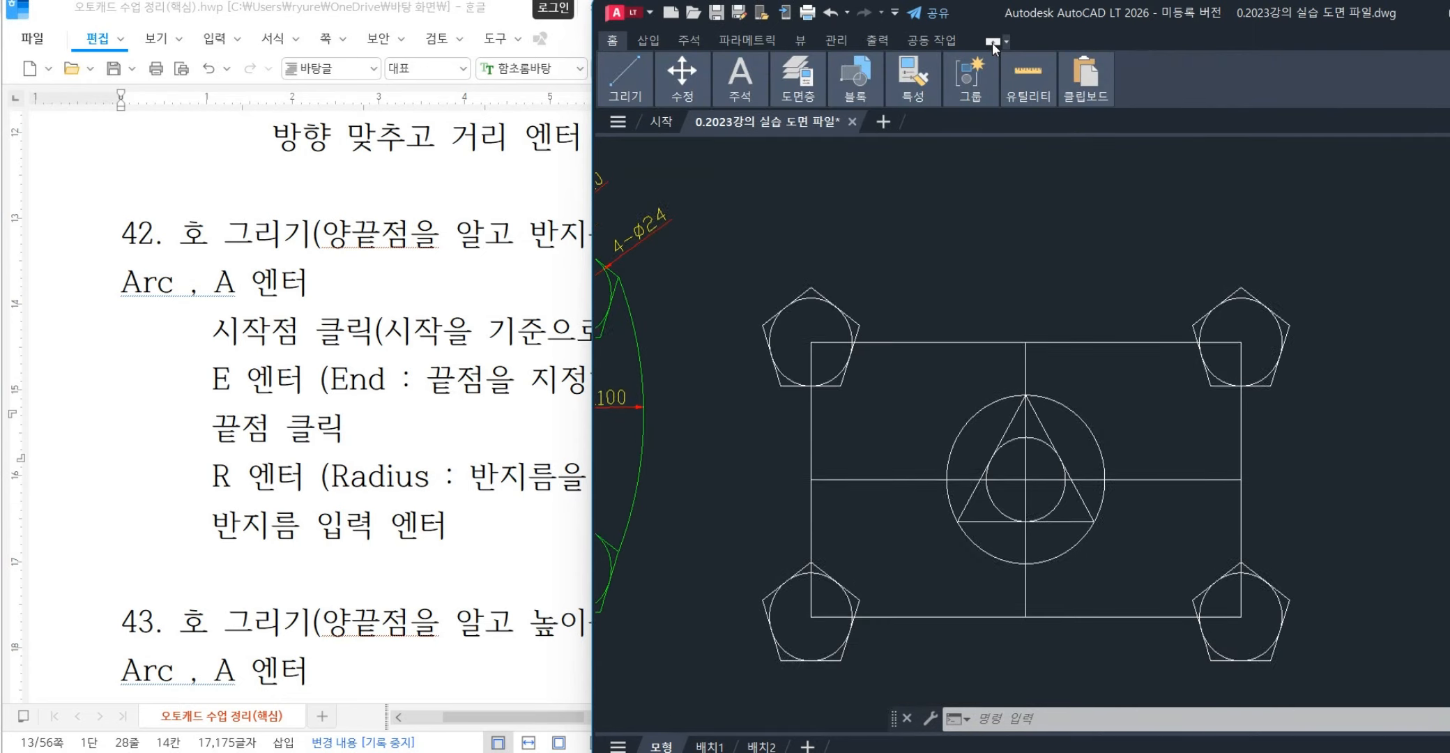
click(992, 43)
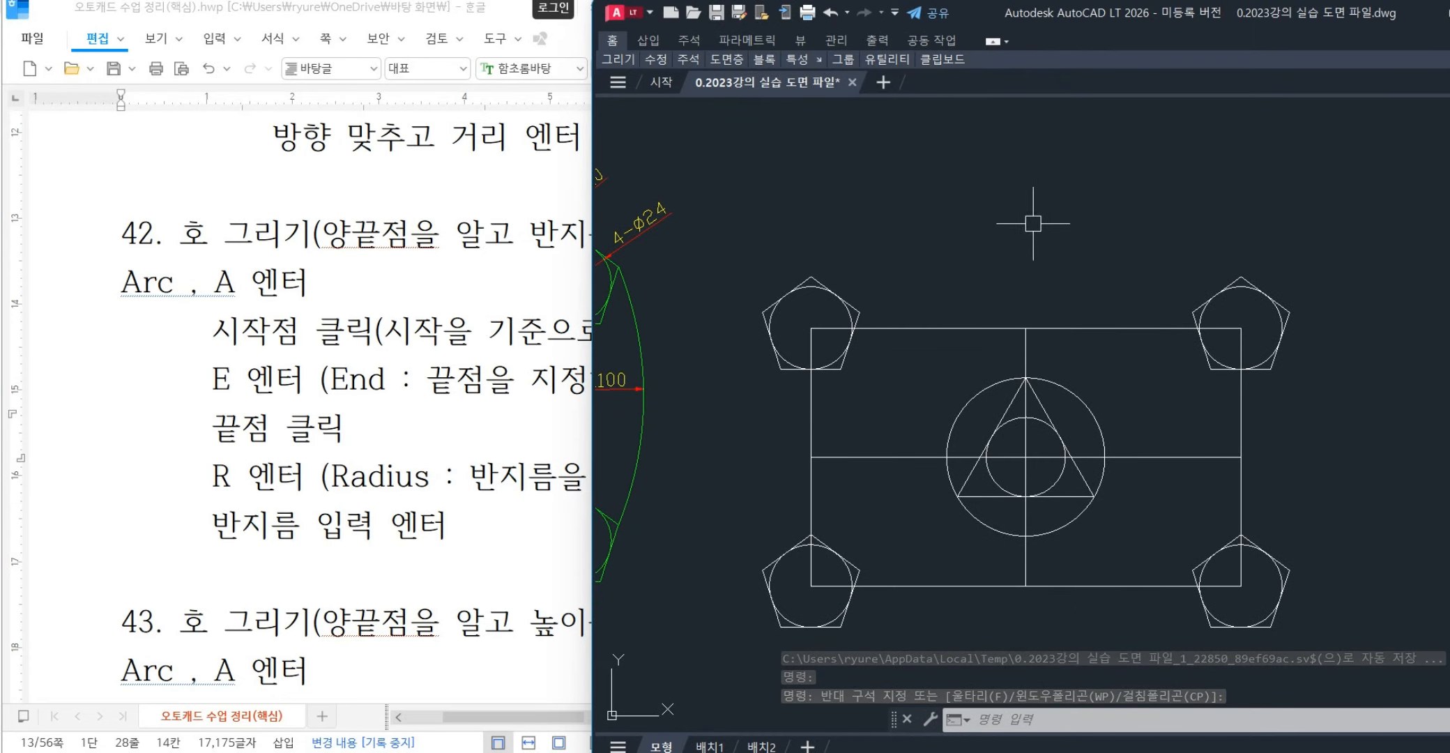
click(1089, 191)
click(986, 225)
click(1094, 171)
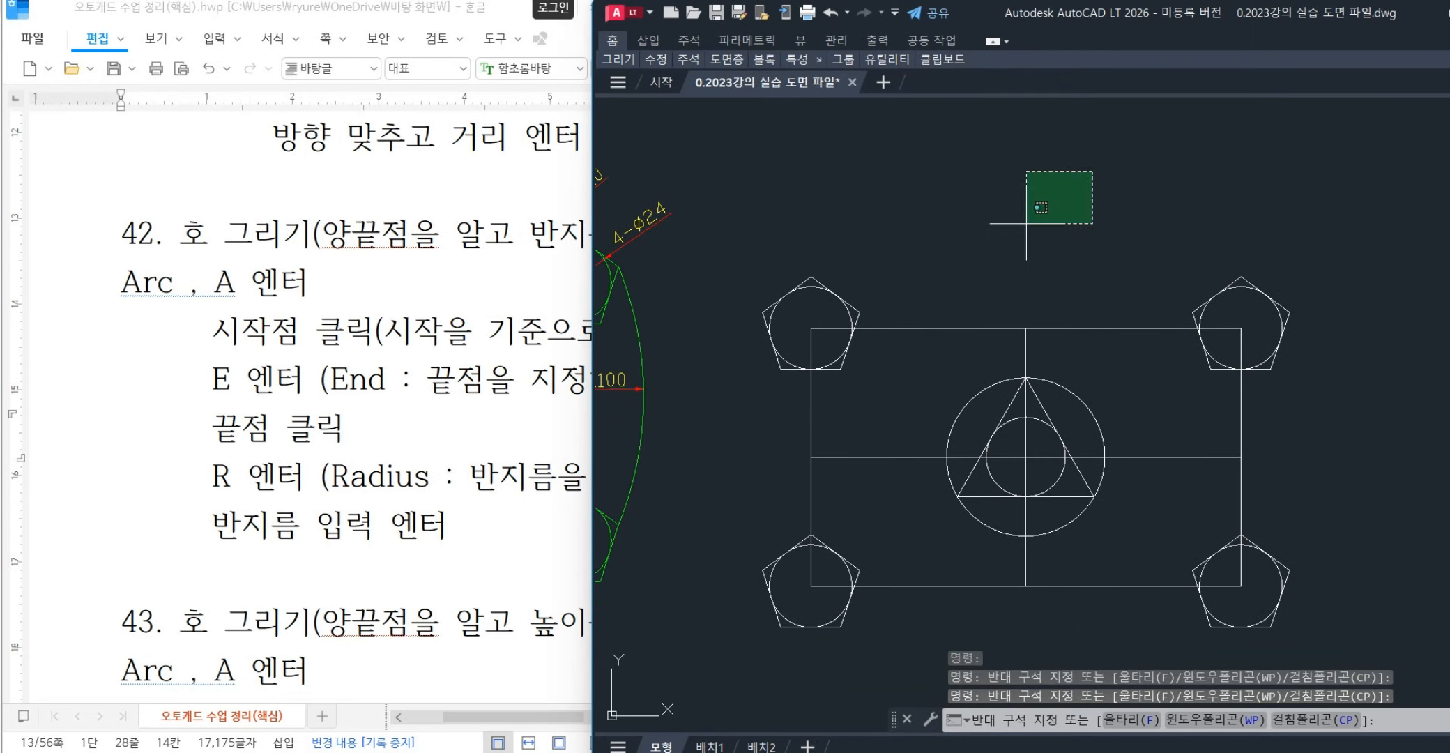
click(1022, 226)
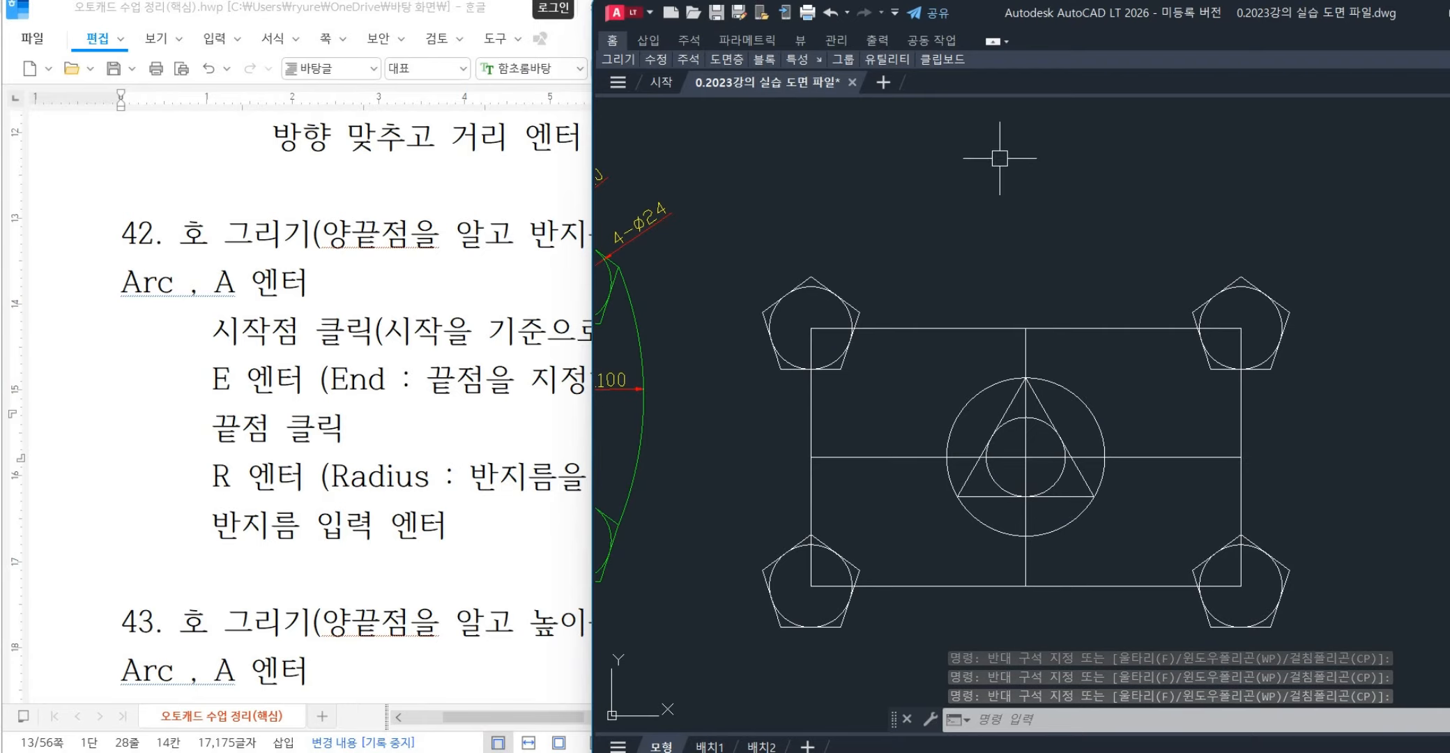
click(1082, 165)
click(963, 249)
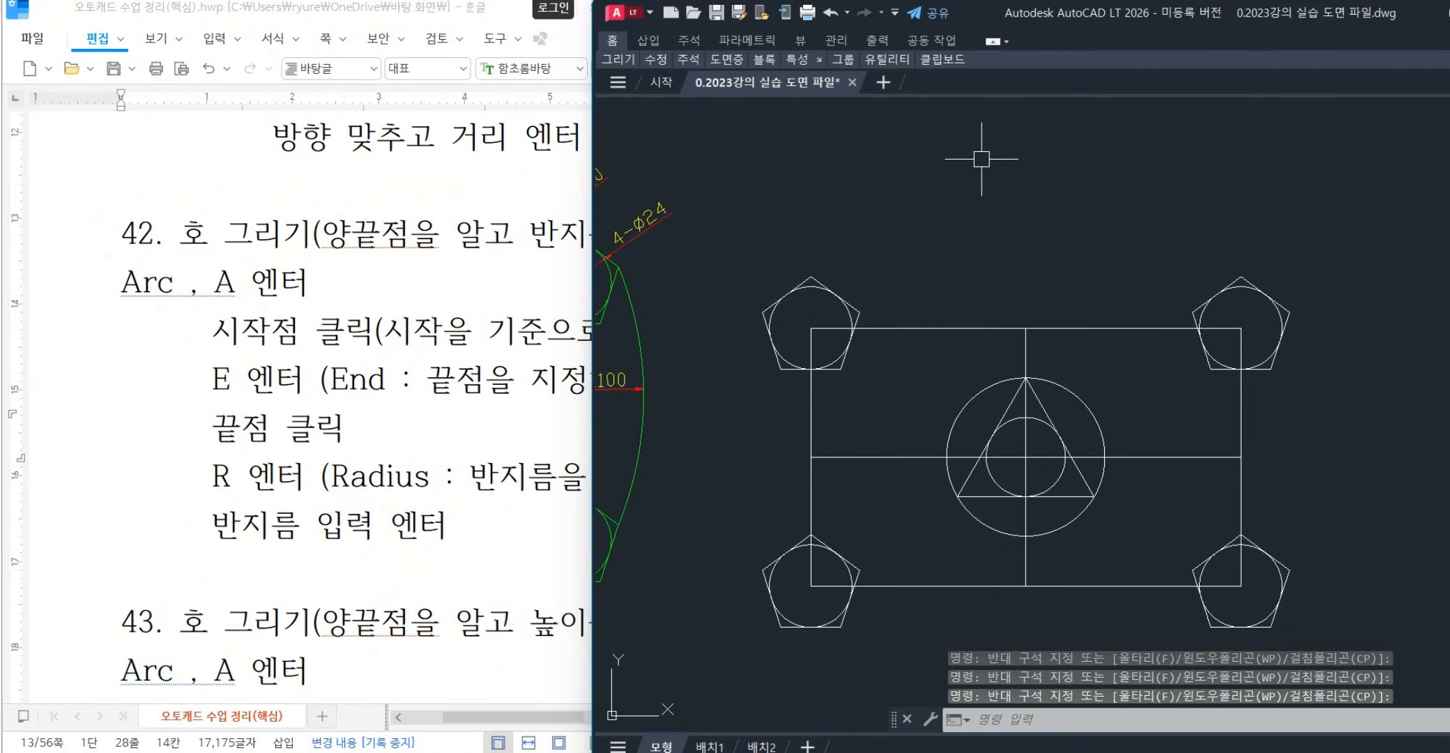
click(1076, 184)
key(Escape)
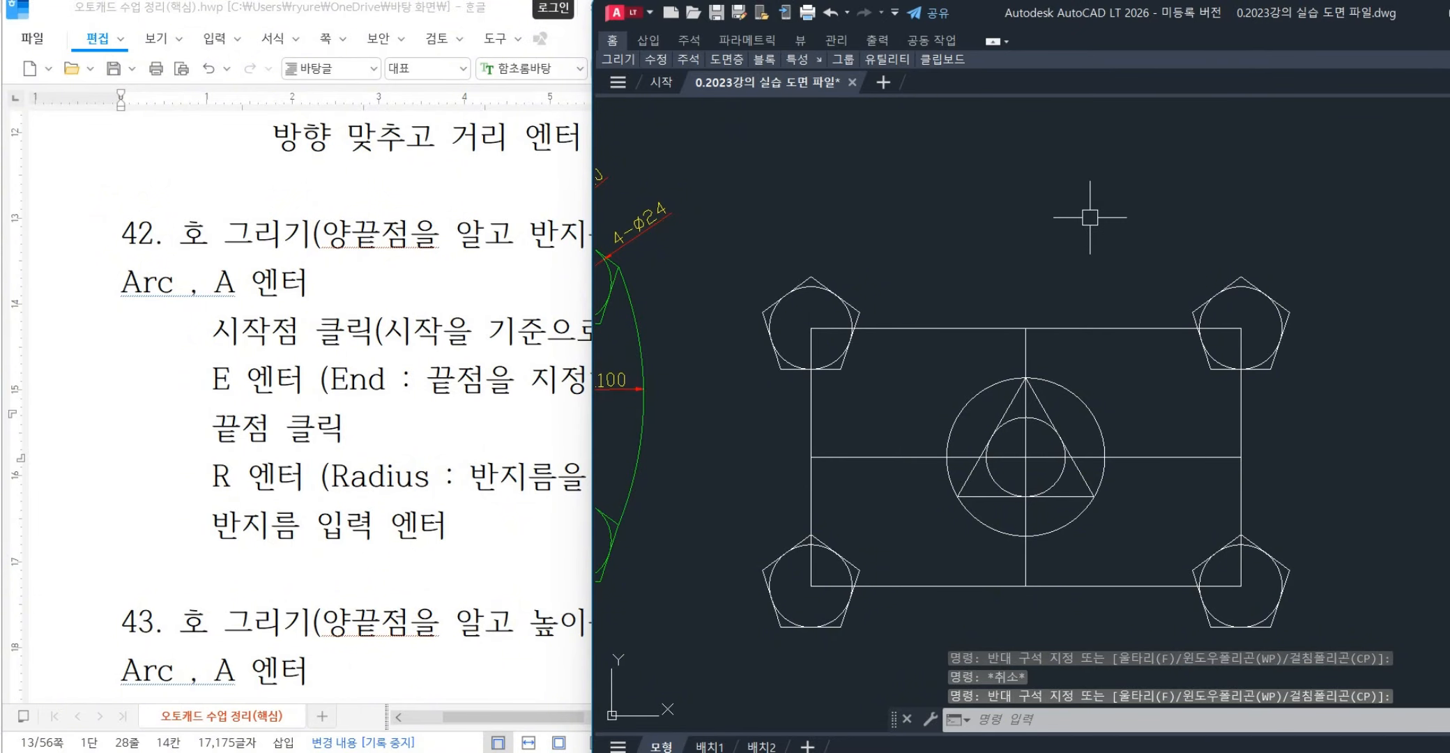
- Start an Arc at the apex of the upper-right pentagon and, using the End option, set its endpoint at the upper-left pentagon's apex
text(a)
key(Return)
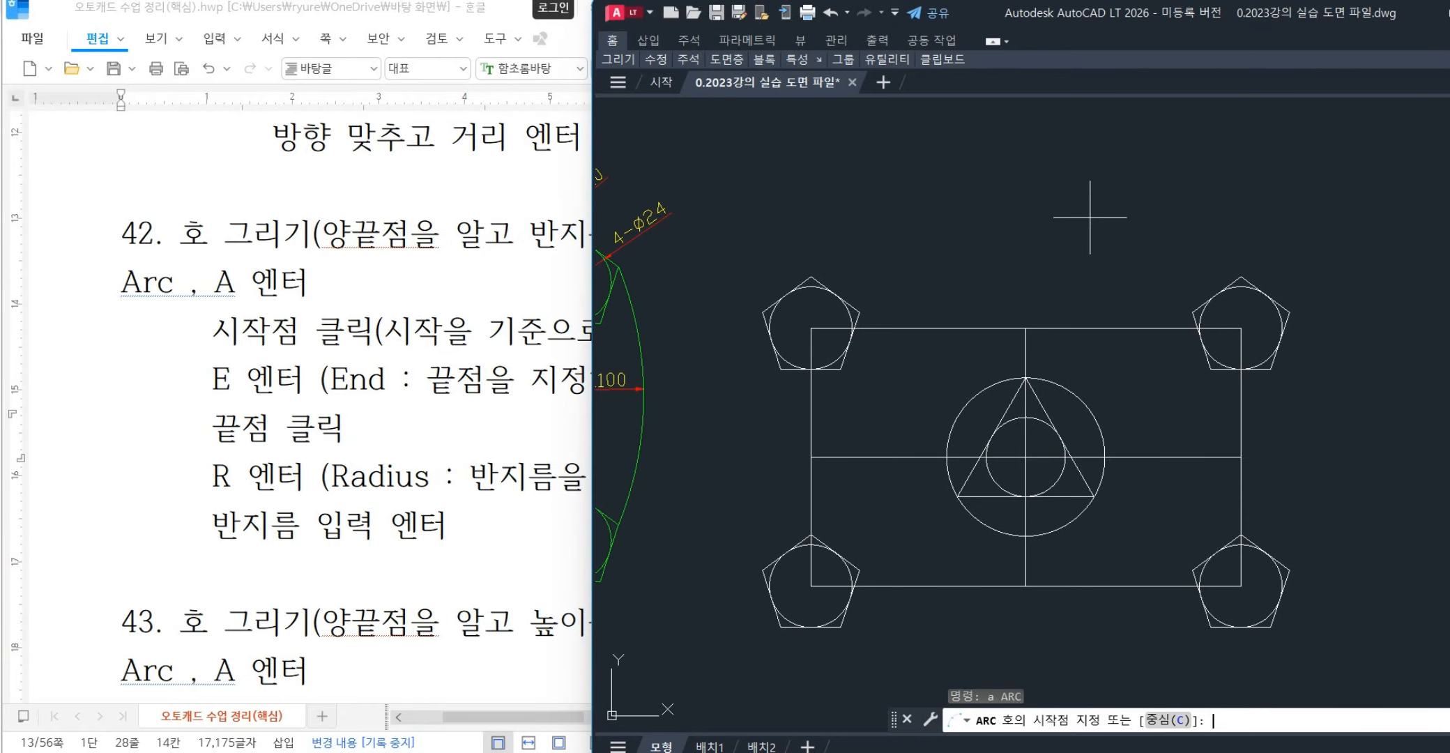
click(1241, 277)
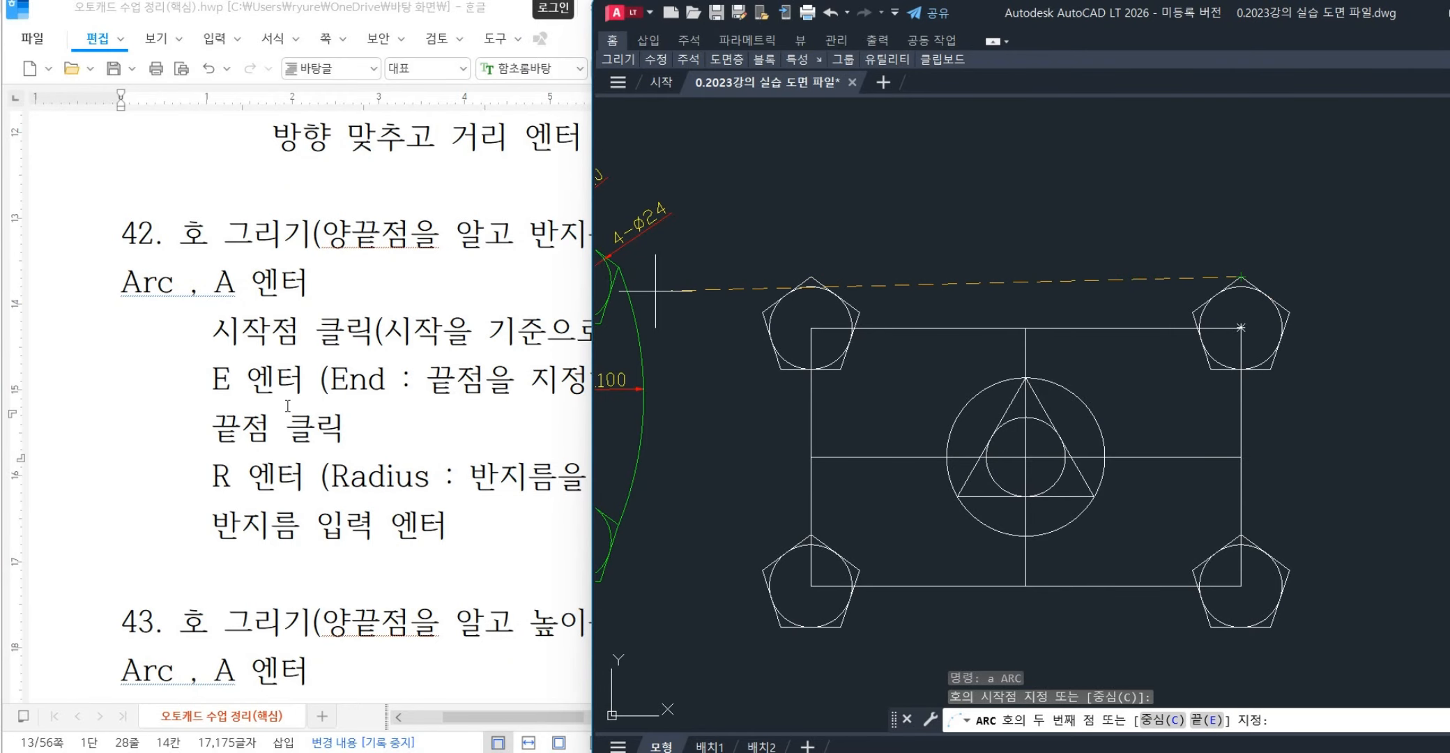
drag(212, 382, 304, 382)
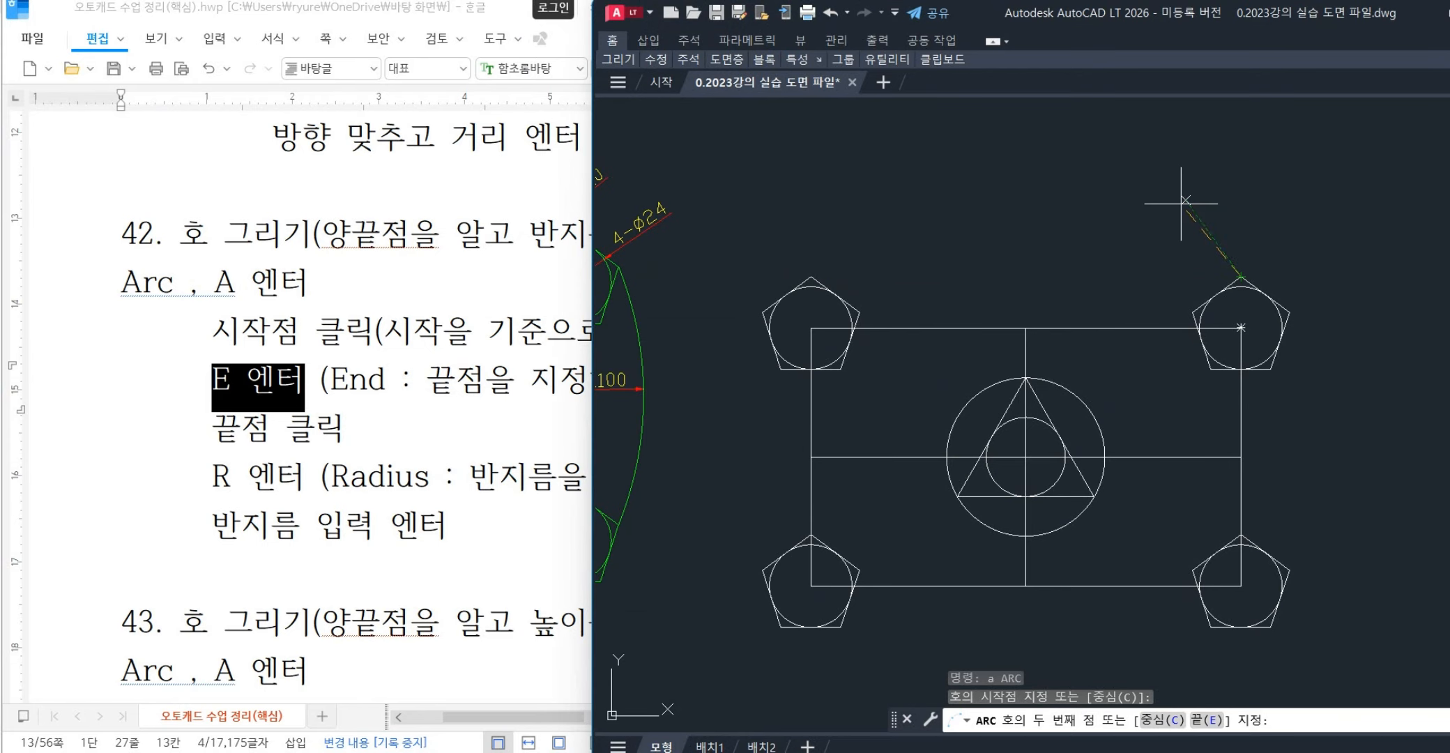
text(e)
key(Return)
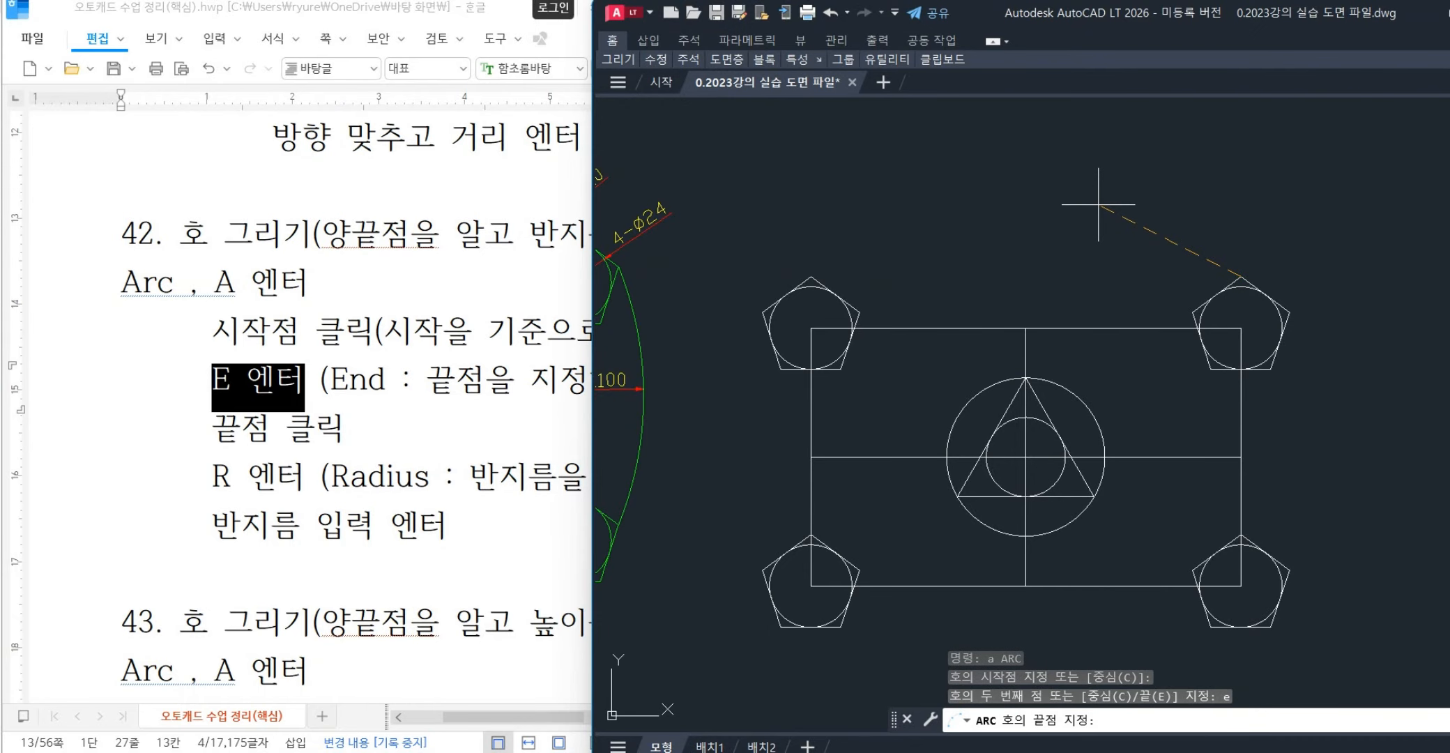
click(810, 276)
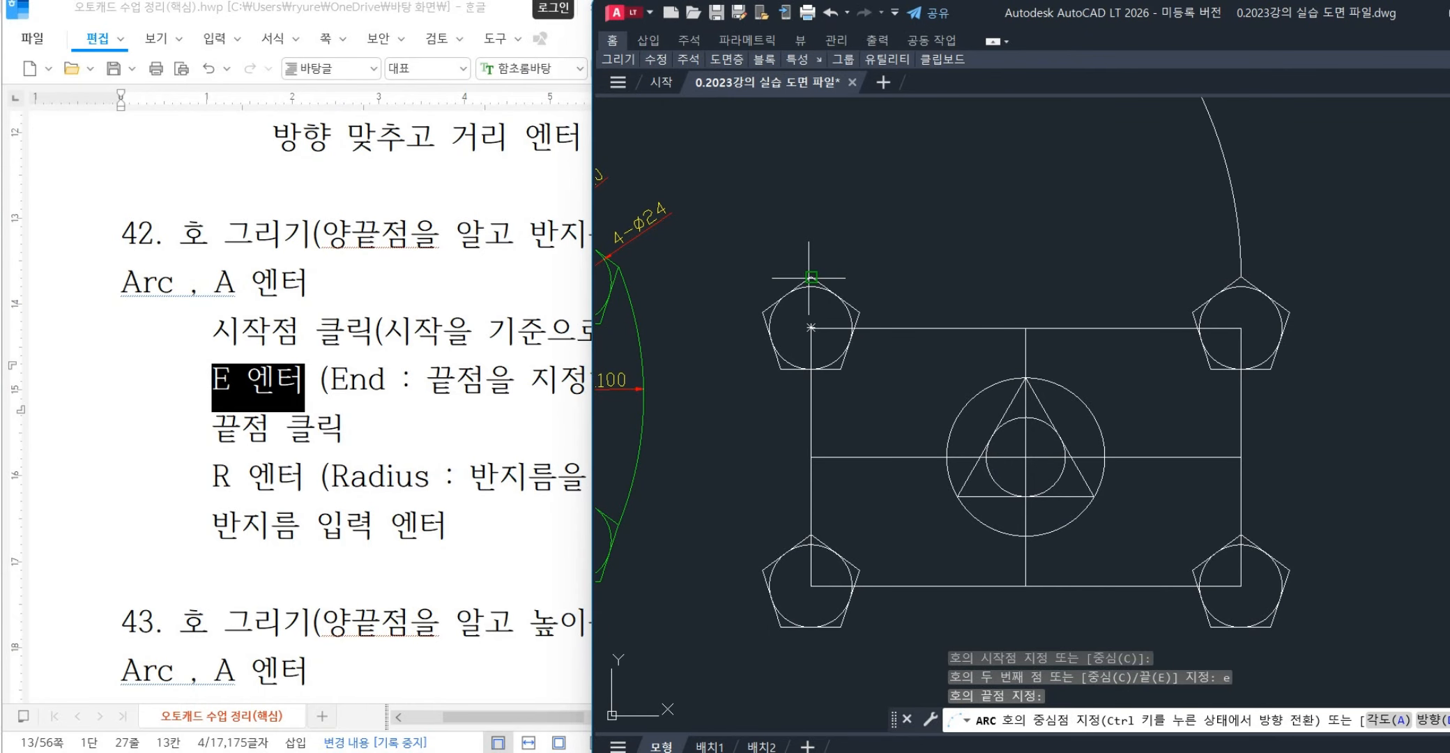
- Highlight the R entry in the notes, and complete the arc between the two upper pentagons' apexes with a radius of 150
click(216, 481)
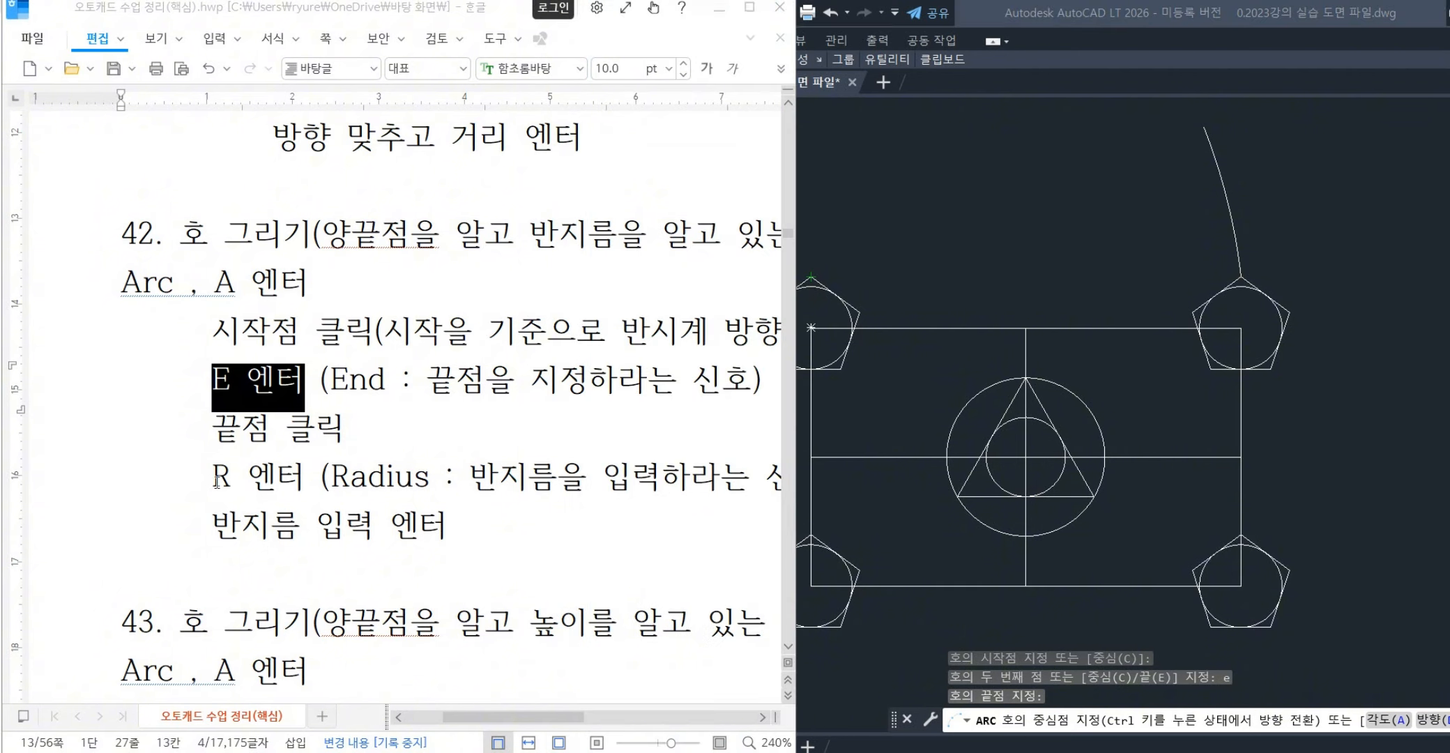
drag(213, 479, 296, 481)
click(1111, 271)
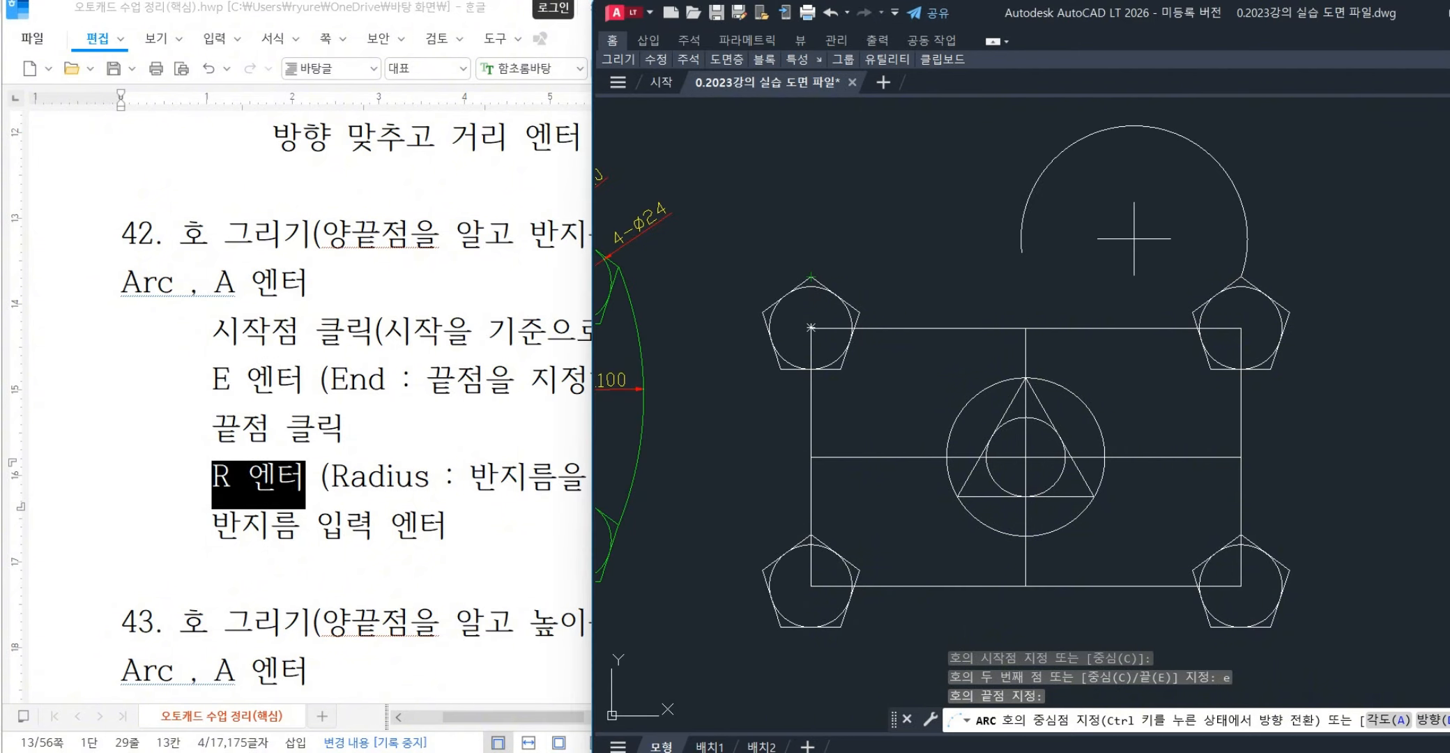
text(r)
key(Return)
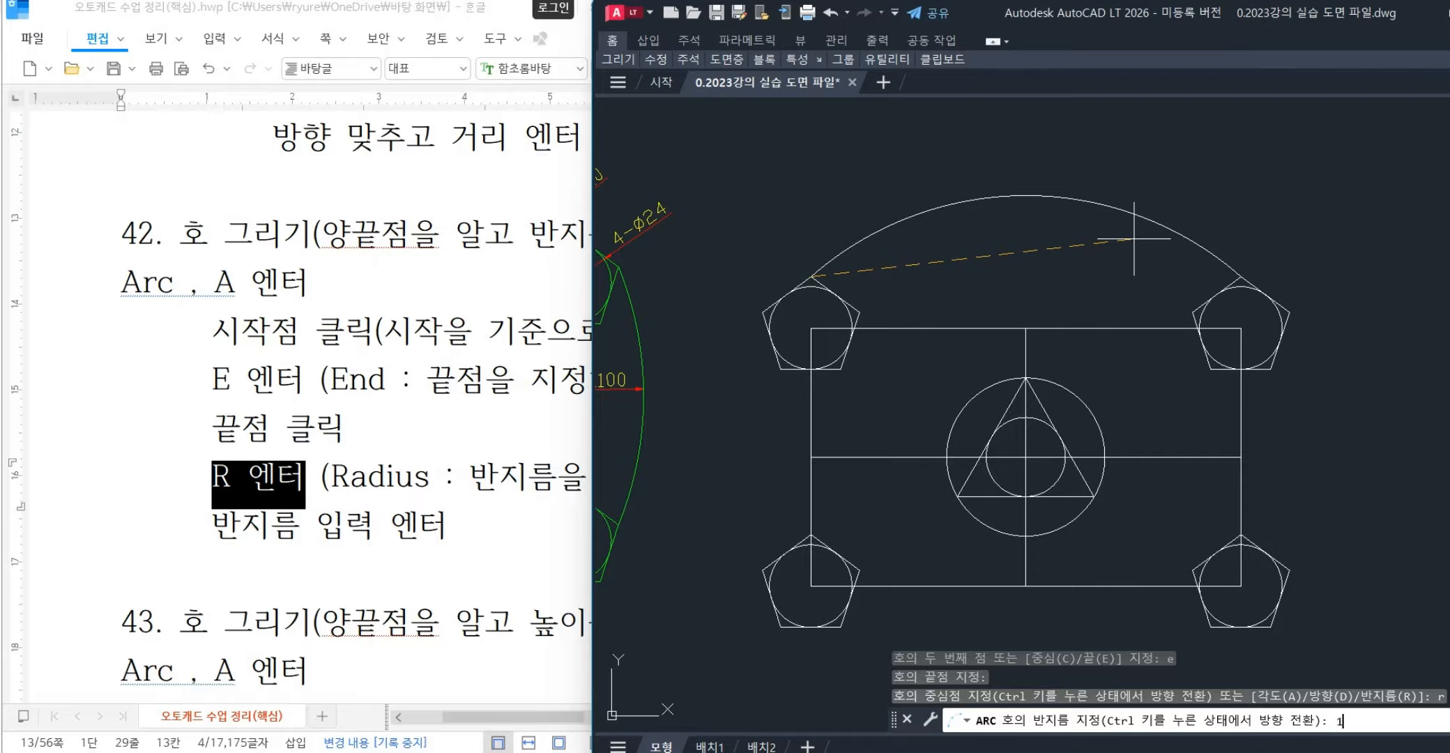
key(Return)
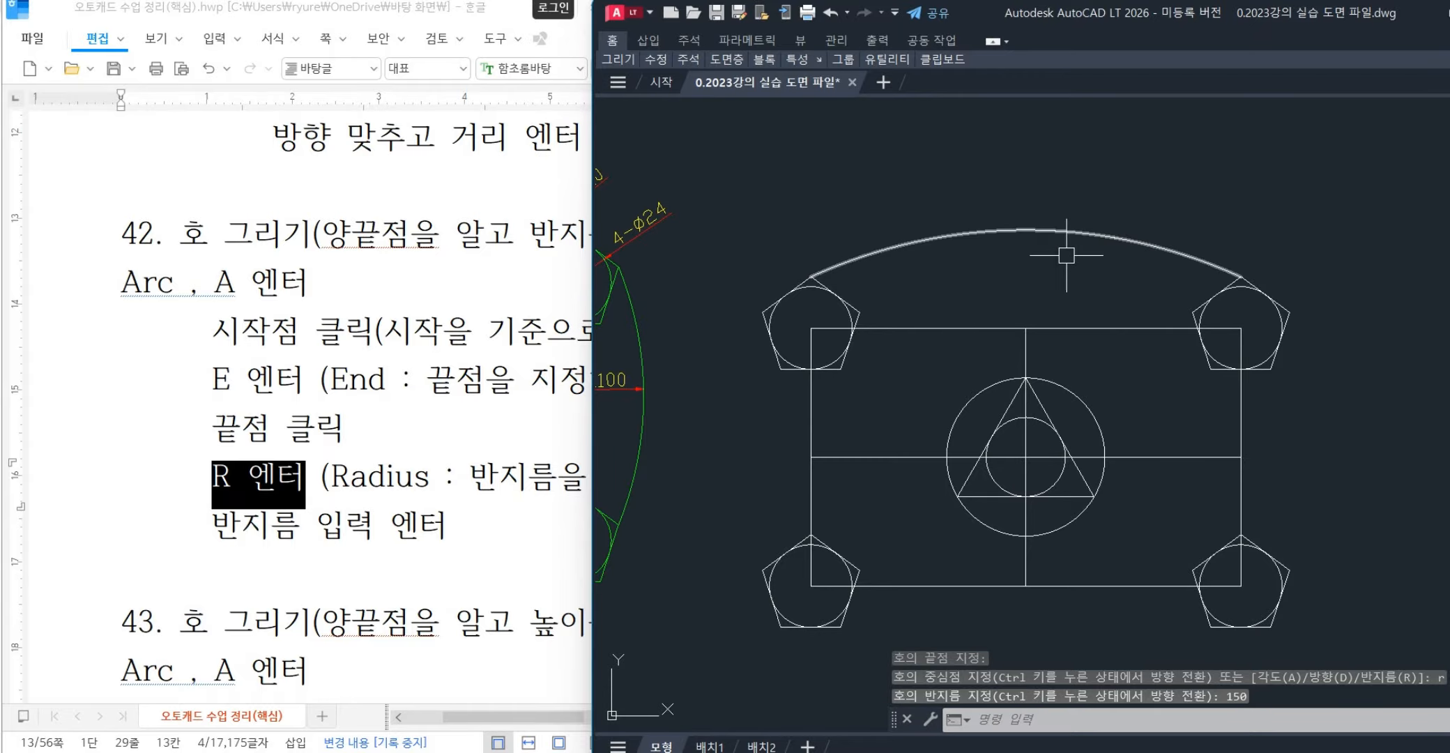
middle_drag(812, 292, 1237, 332)
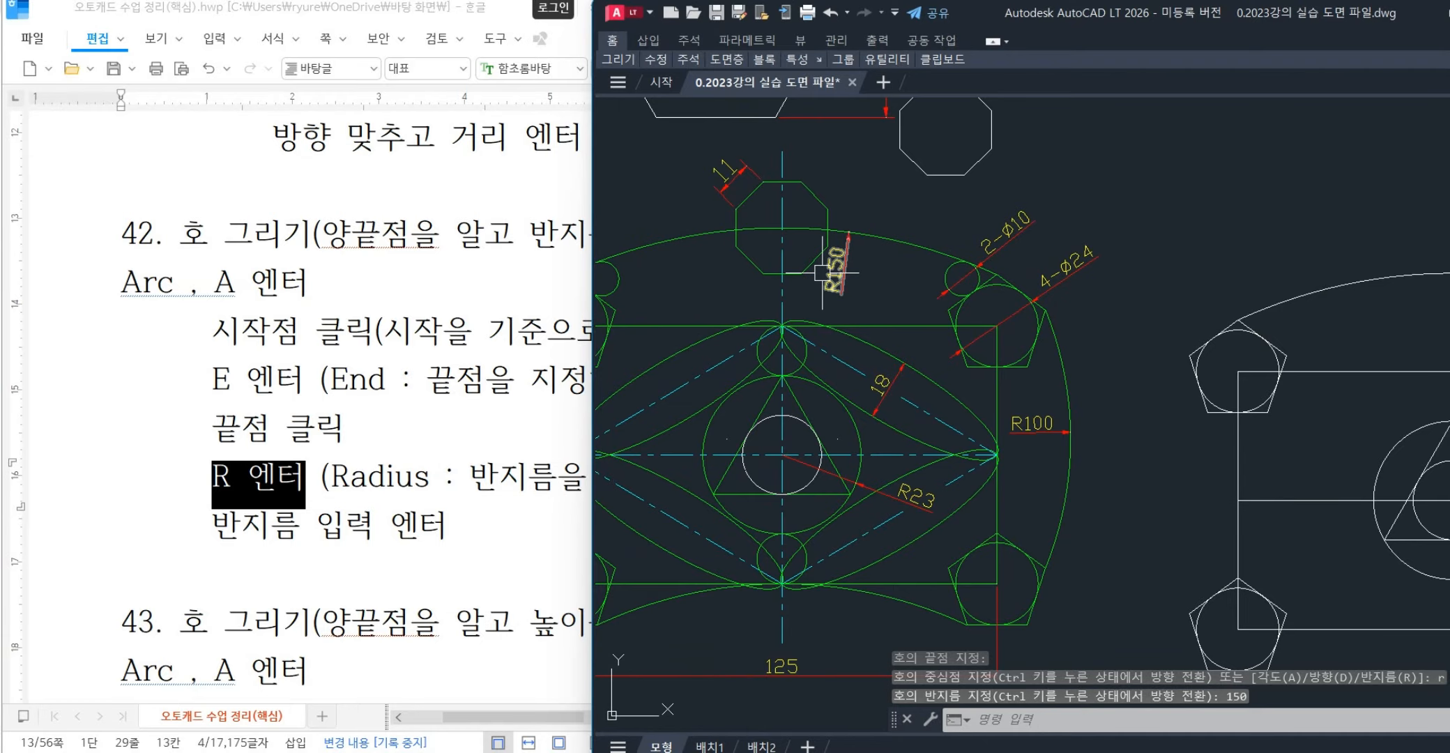
middle_drag(1284, 218, 874, 184)
- Delete the arc above the rectangle that joins the two upper pentagons
click(1129, 183)
click(1105, 251)
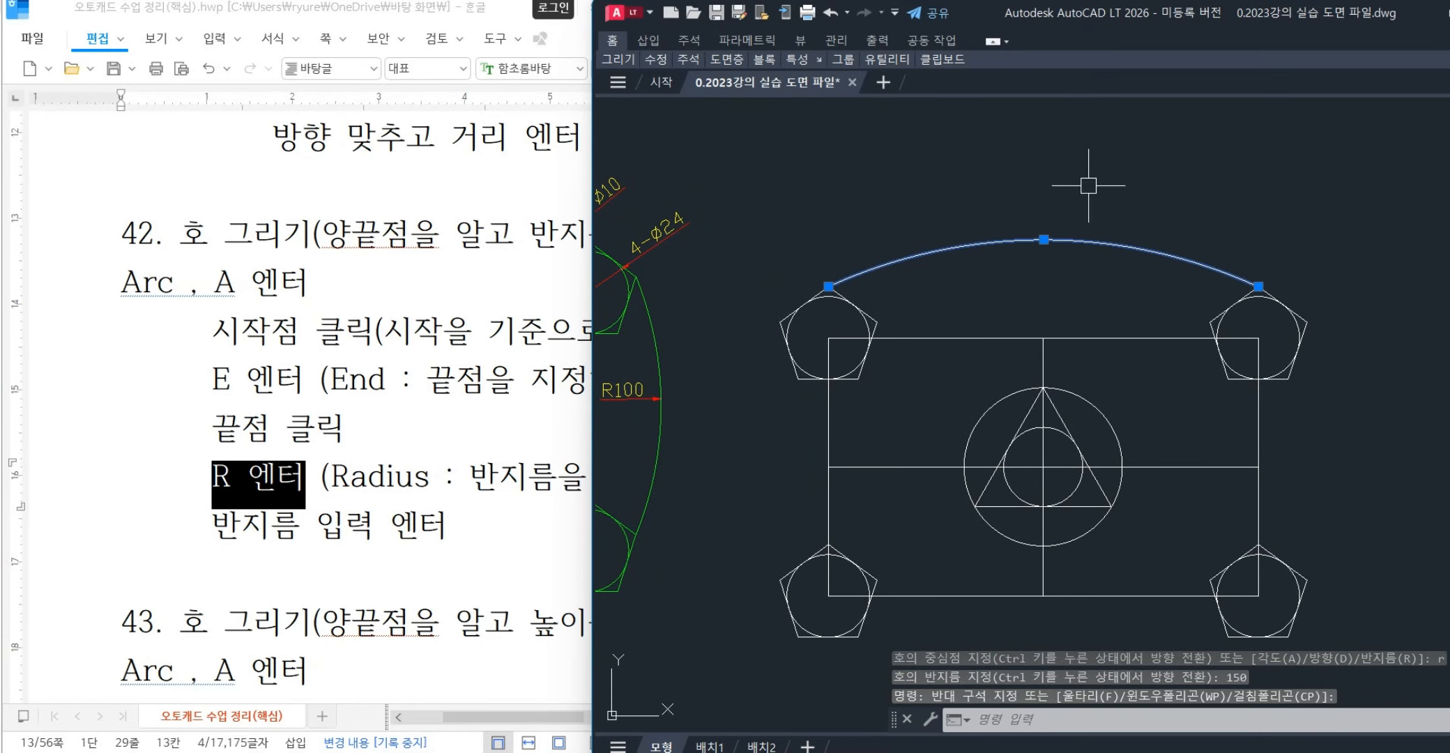
key(Delete)
- Try an arc from the upper-left pentagon's apex to the upper-right pentagon's apex using End and Radius 150, and delete it
text(a)
key(Return)
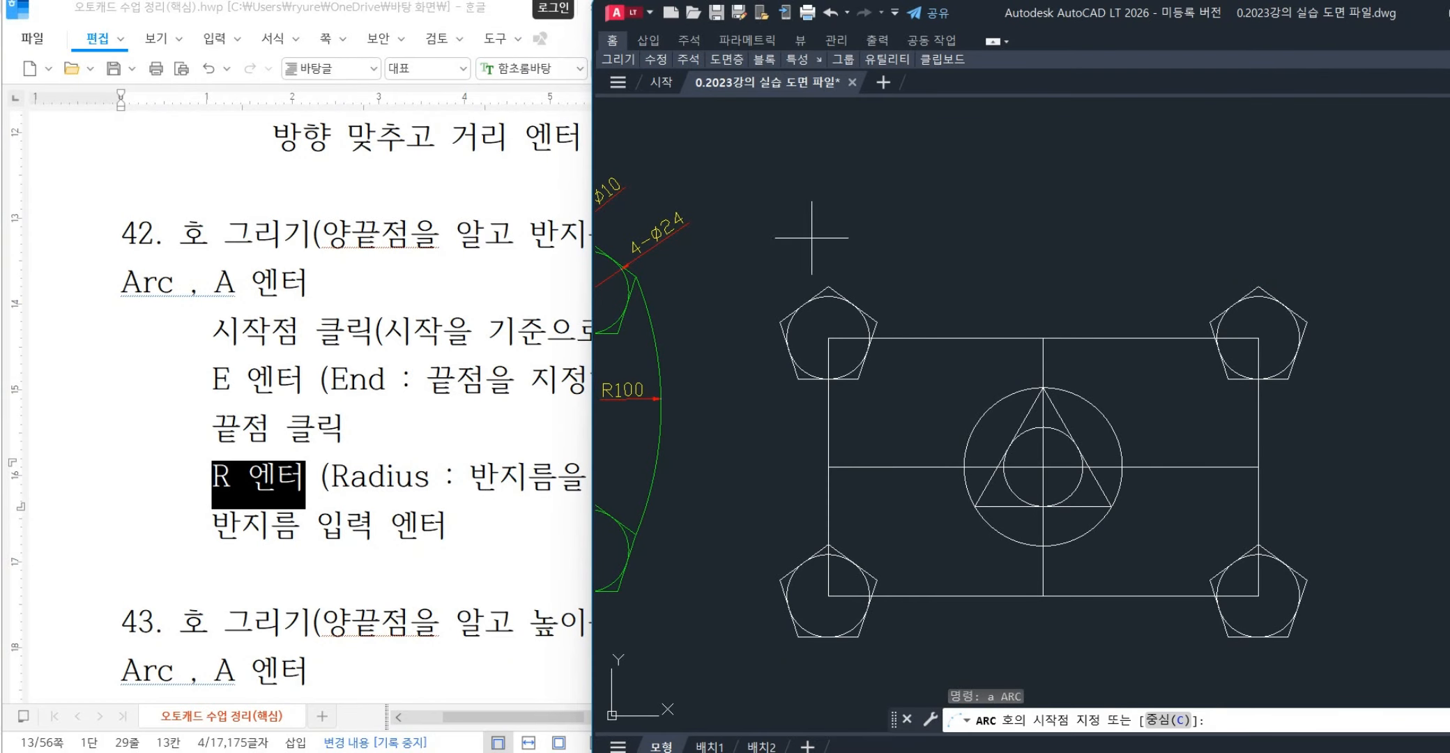
click(828, 287)
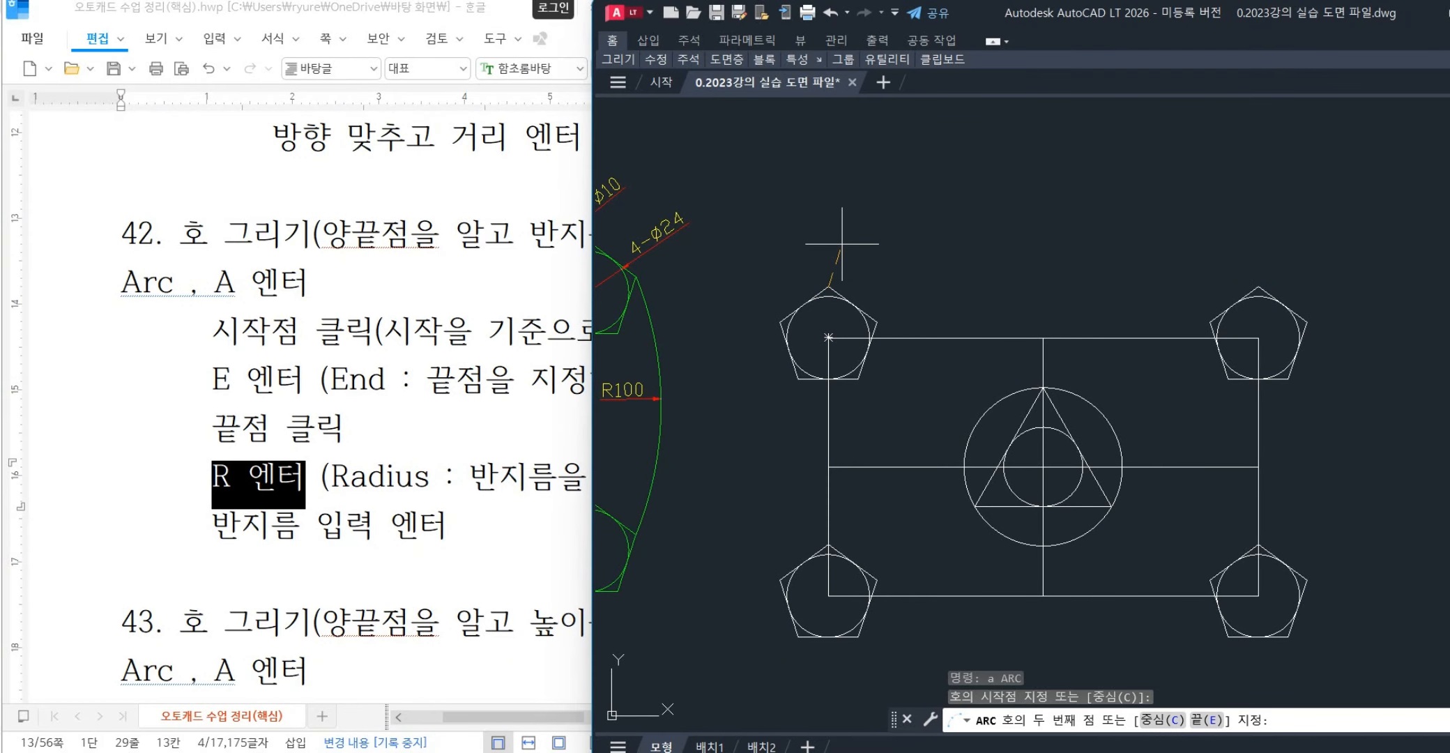
text(e)
key(Return)
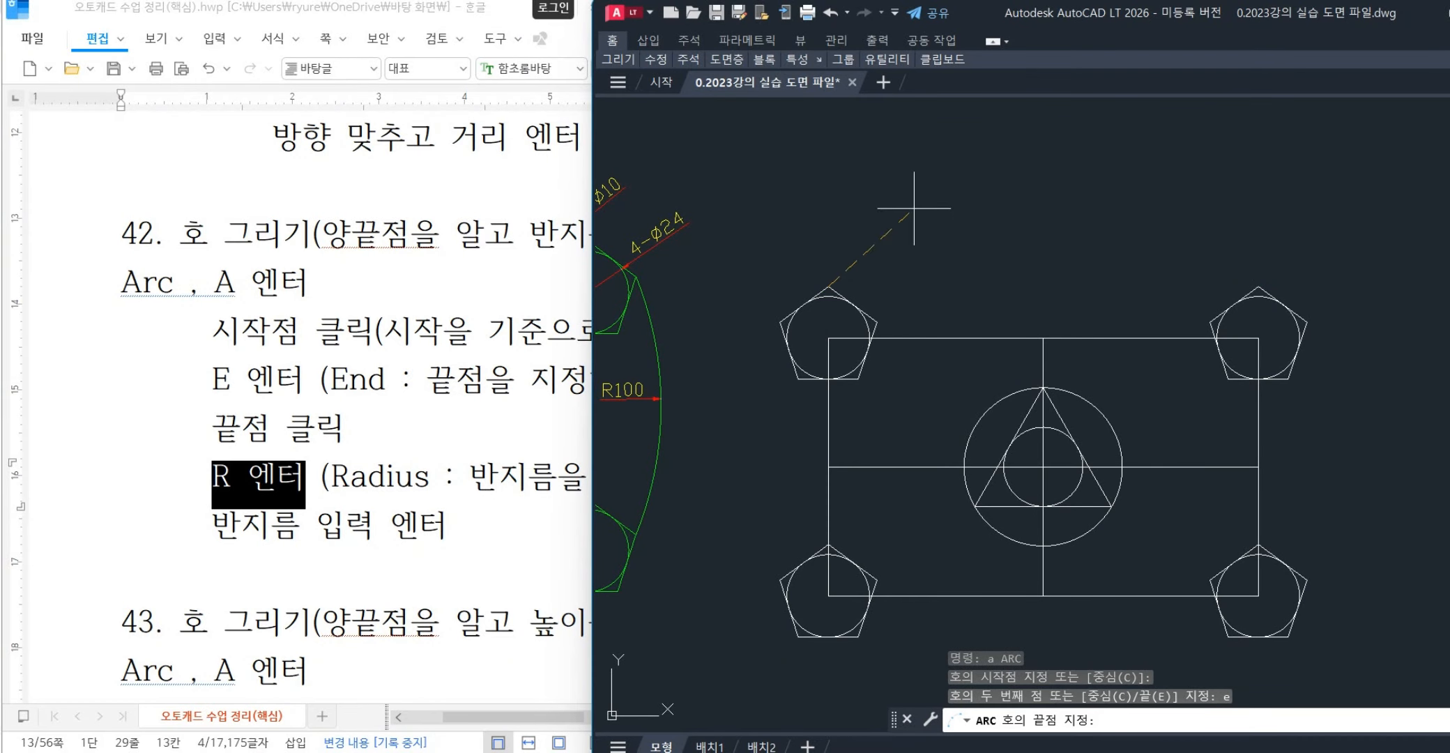
click(1259, 286)
text(r)
key(Return)
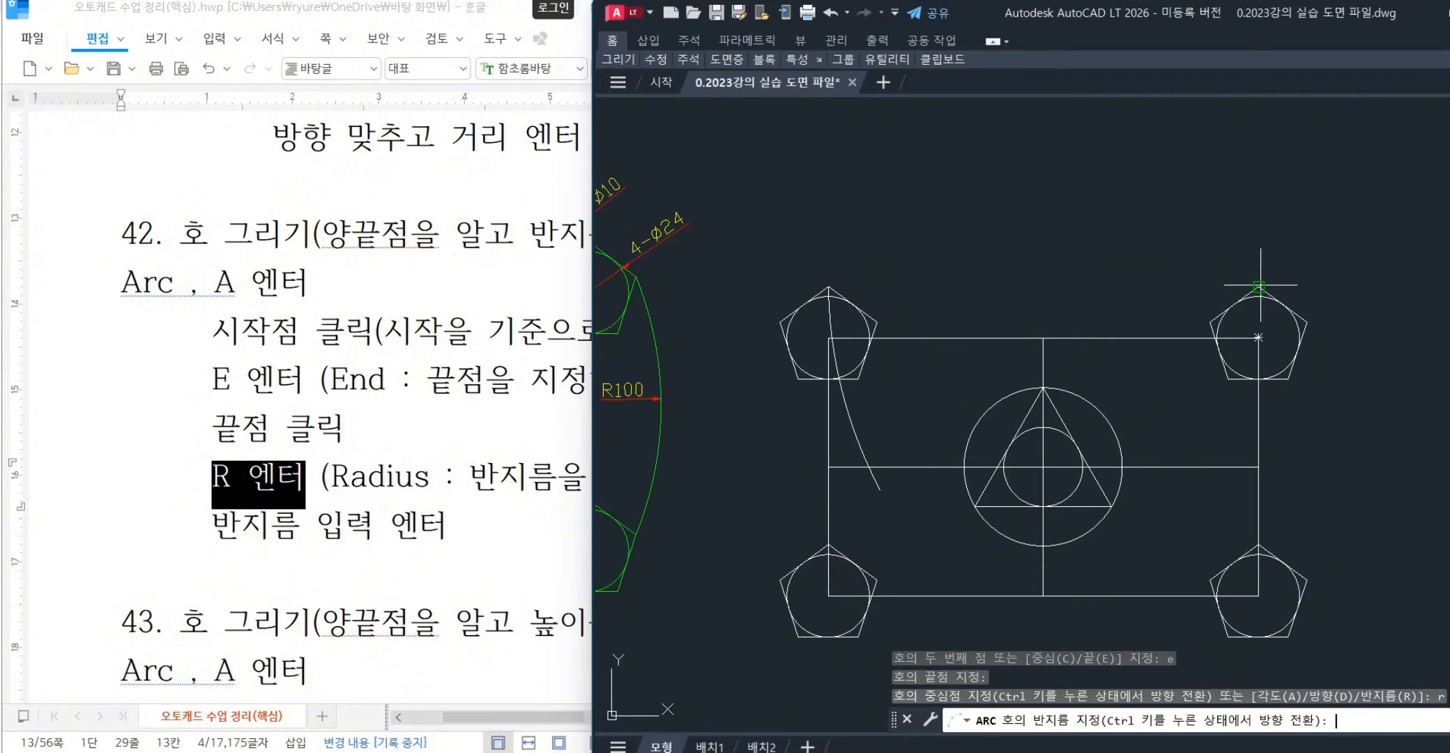
text(150)
key(Return)
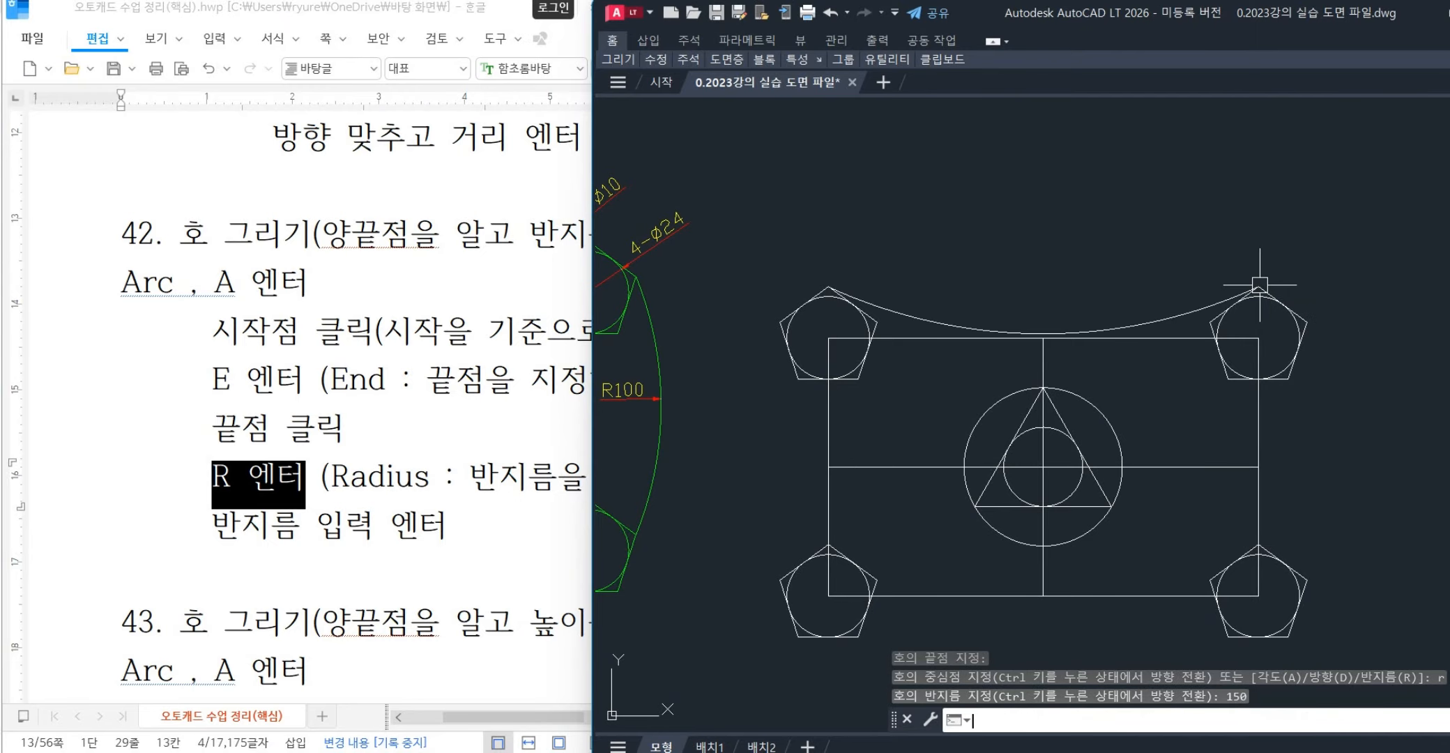
click(1190, 319)
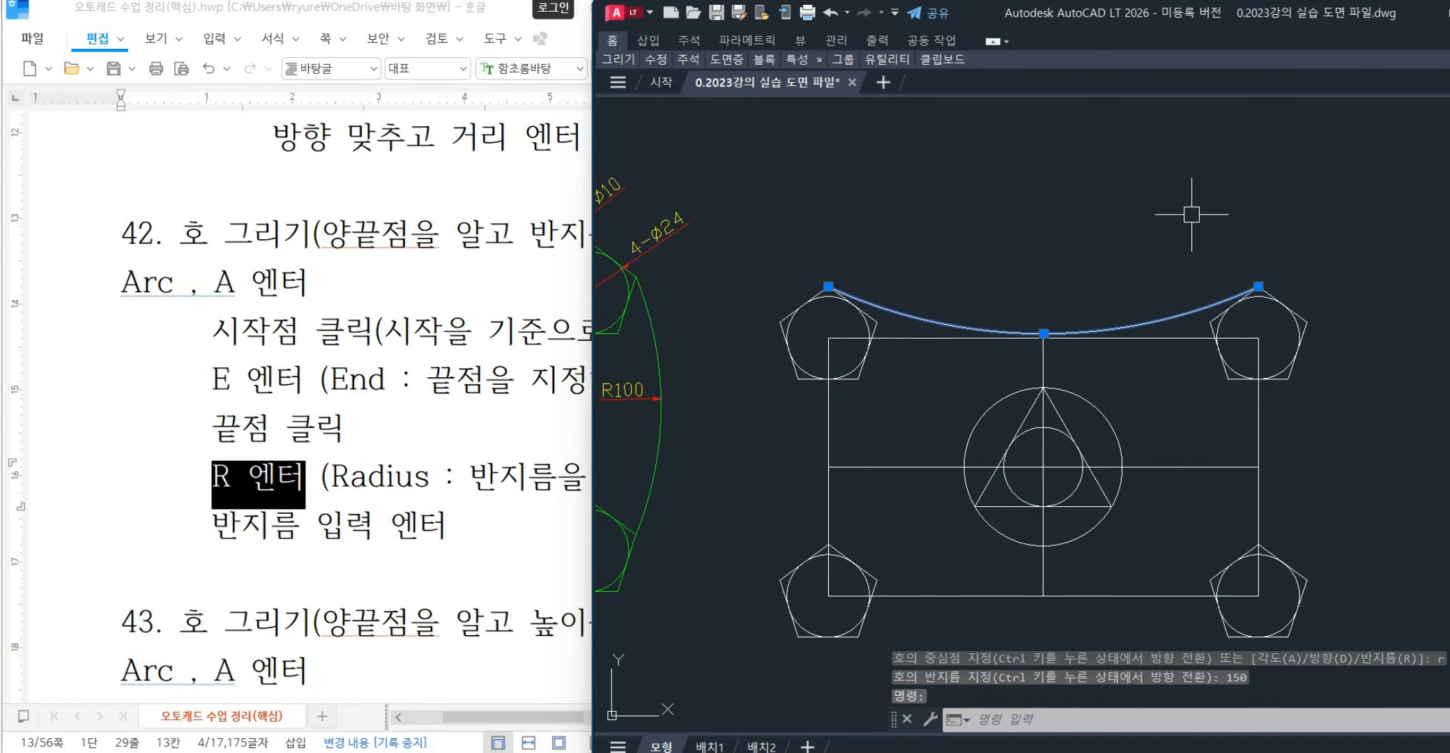
key(Delete)
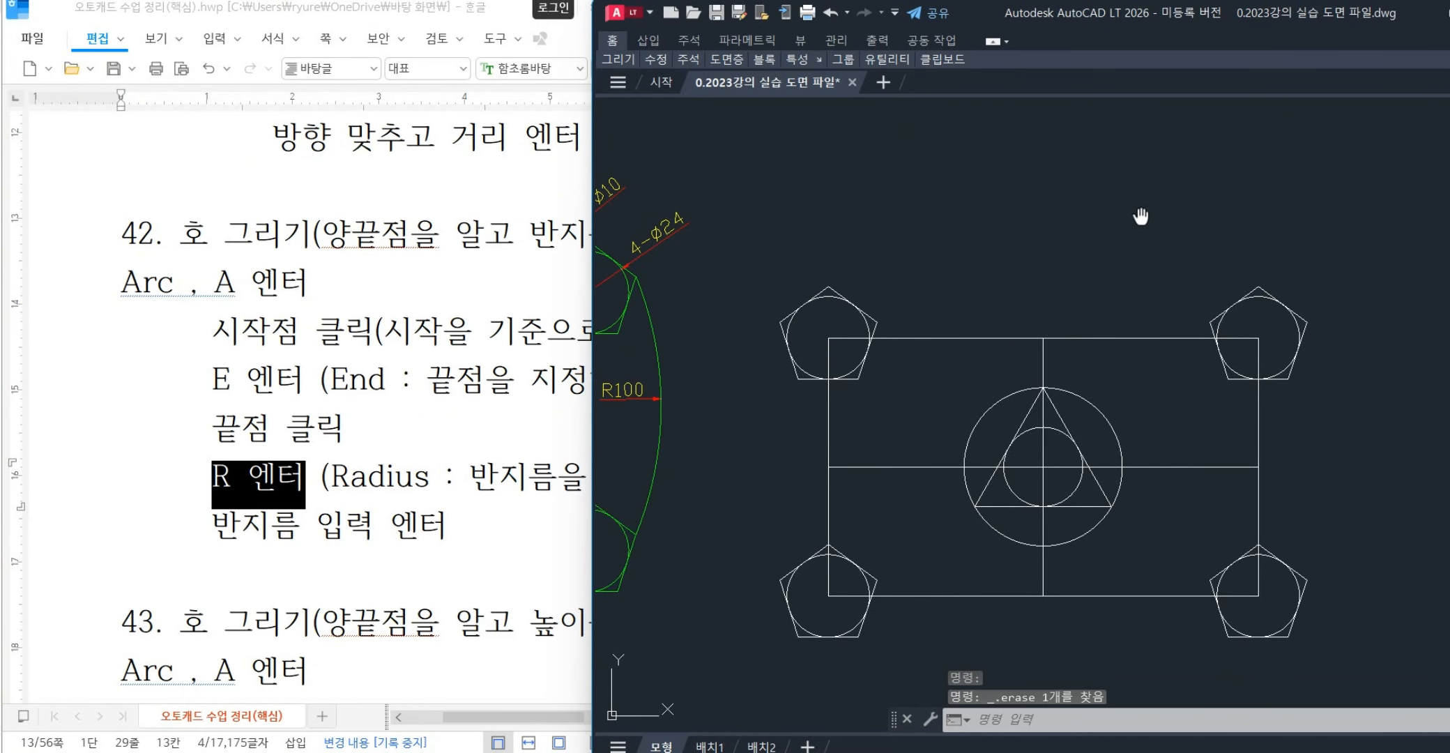
- Draw an arc from the upper-right pentagon's apex to the upper-left pentagon's apex using the End option and a radius of 150
middle_drag(1140, 217, 1116, 149)
text(a)
key(Return)
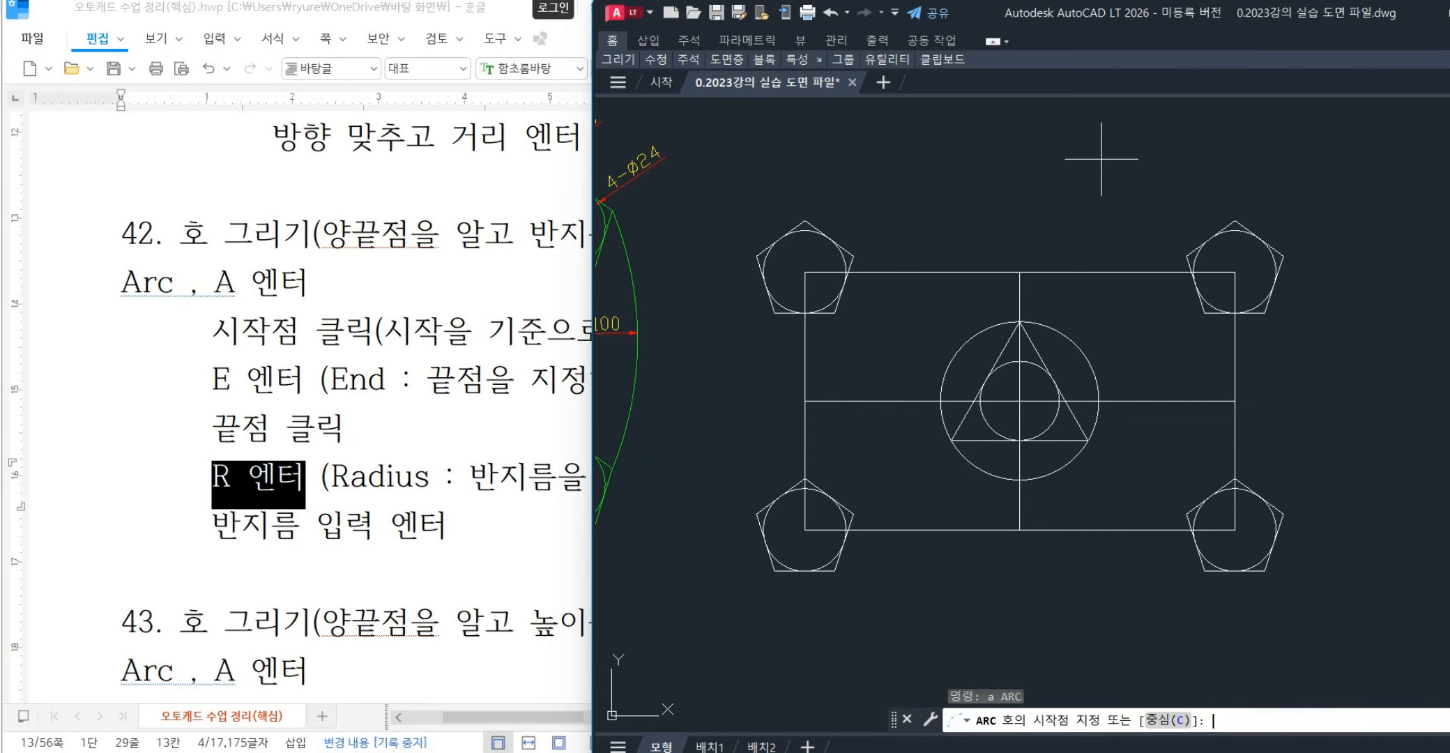
click(1234, 221)
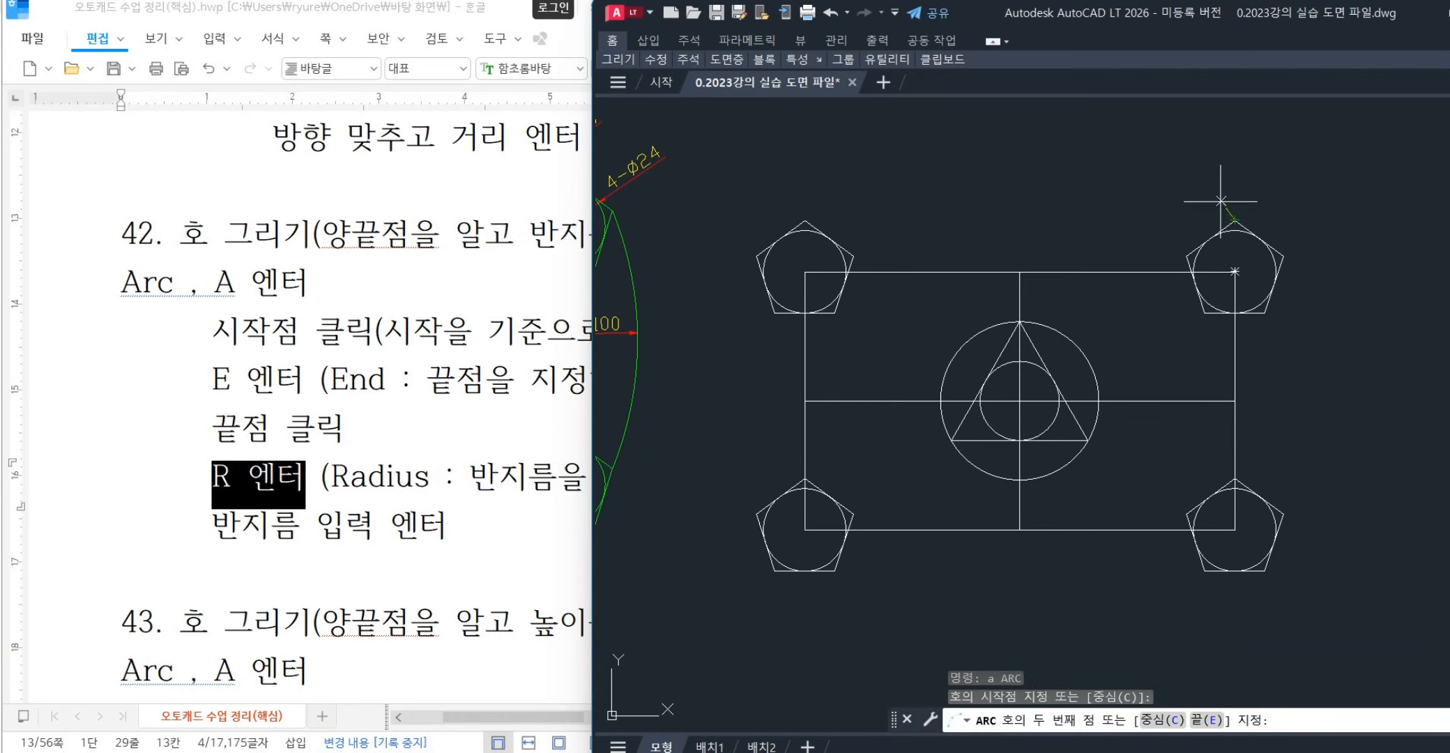
text(e)
key(Return)
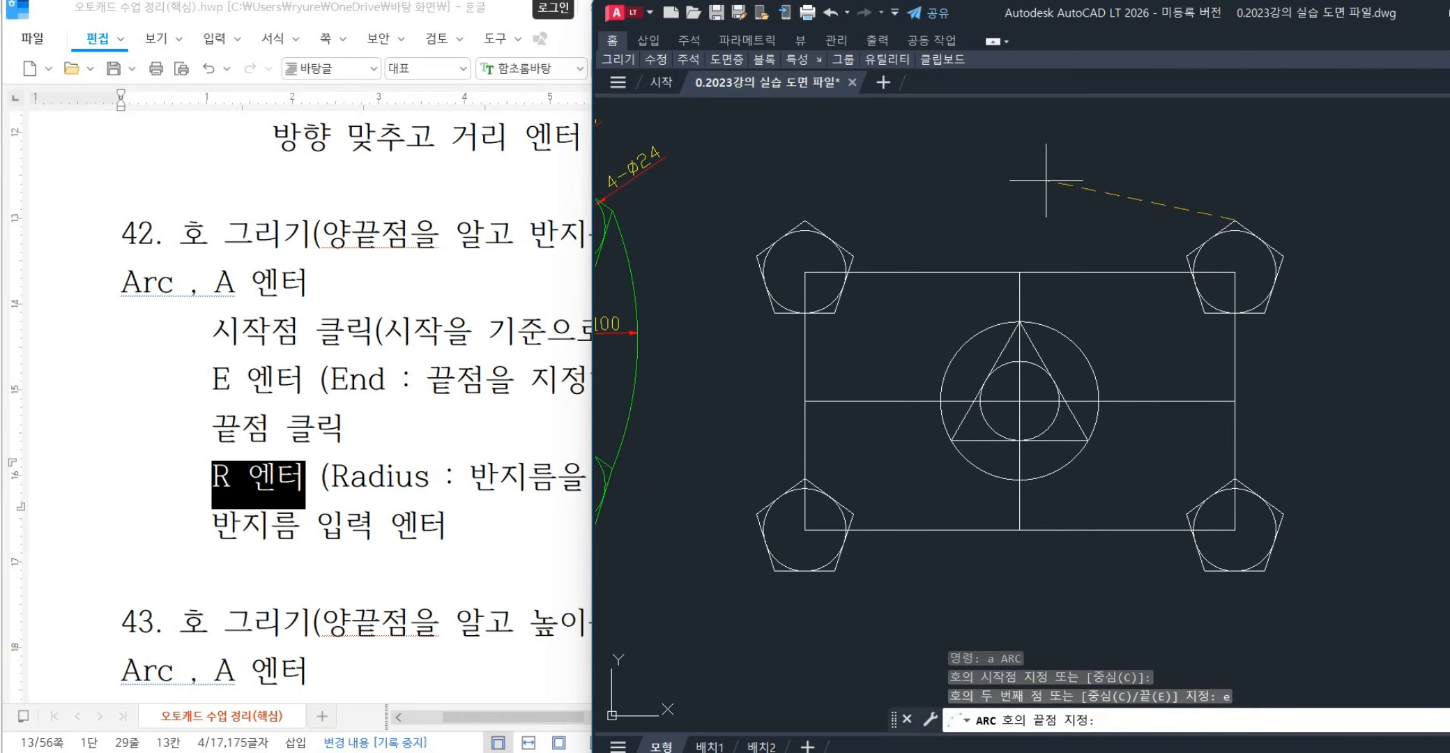
click(804, 221)
text(r)
key(Return)
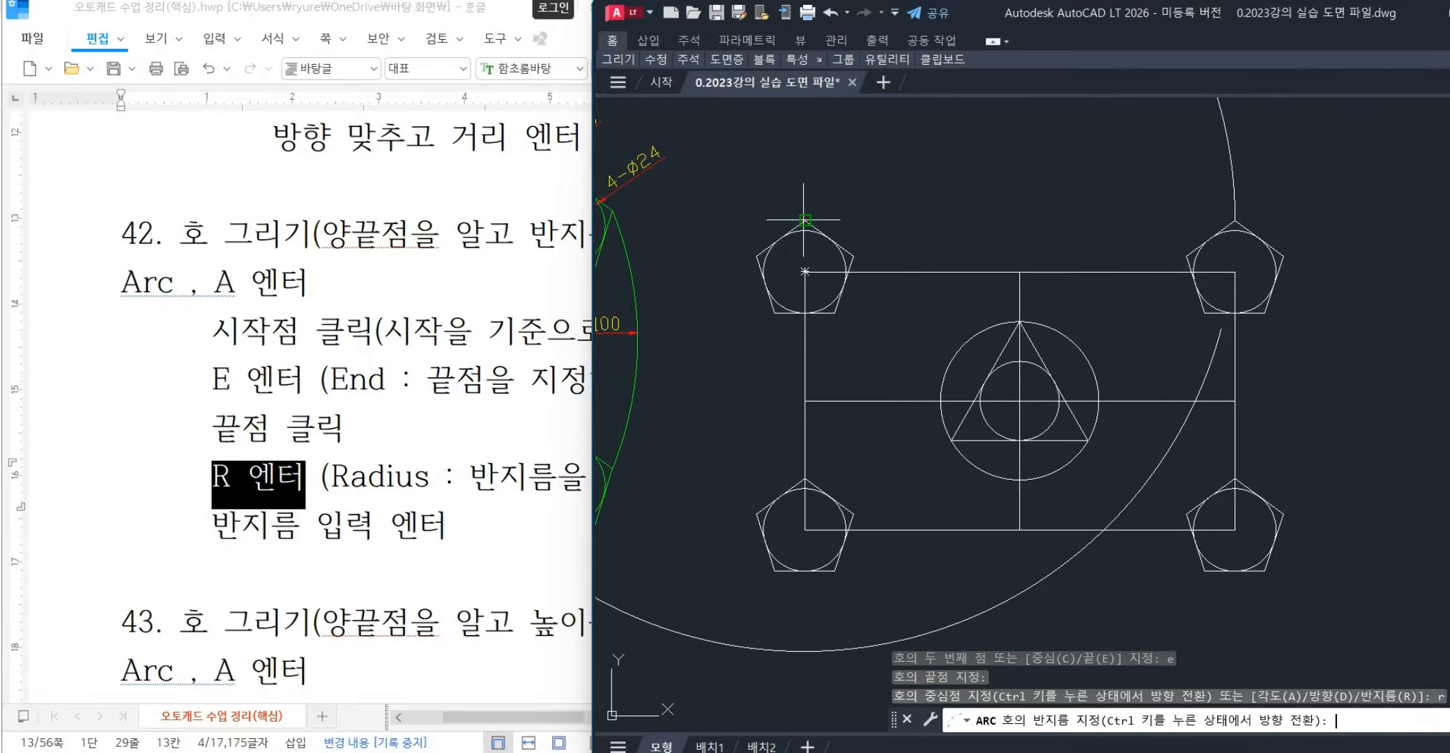
text(150)
key(Return)
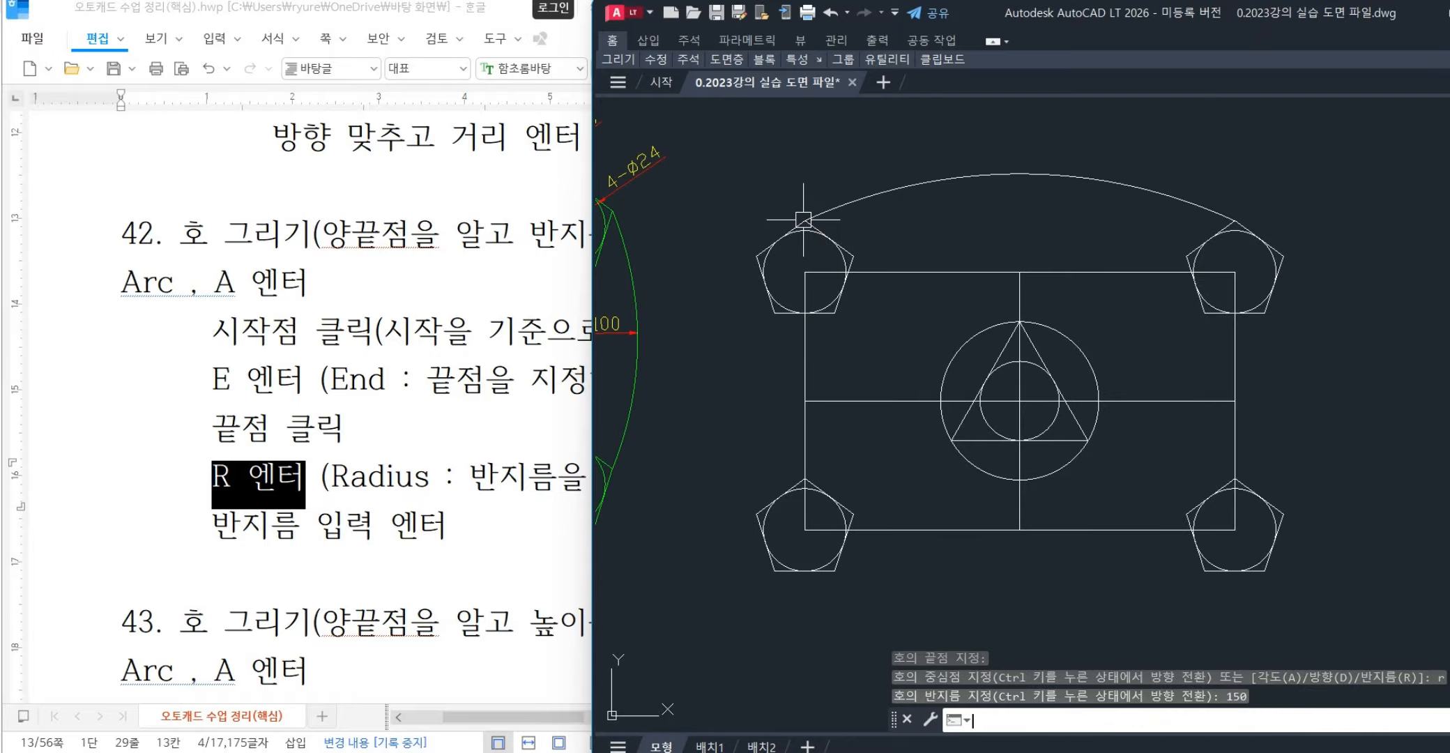
- Examine the R100 arc on the right side of the reference drawing, checking its endpoints, radius and drawing direction
middle_drag(762, 292, 1318, 302)
mouse_move(863, 314)
middle_down()
mouse_move(880, 313)
mouse_move(806, 310)
middle_up()
click(1134, 390)
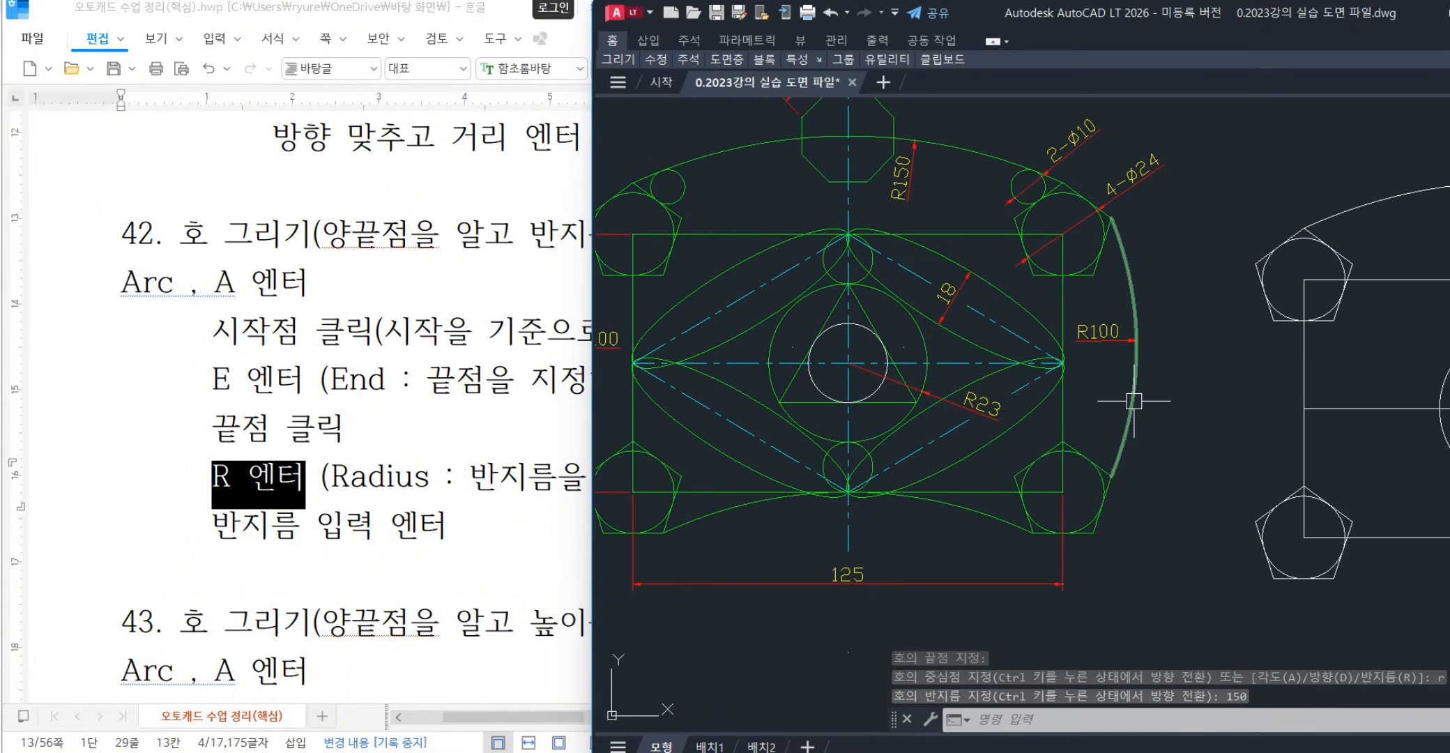
middle_drag(1204, 414, 870, 440)
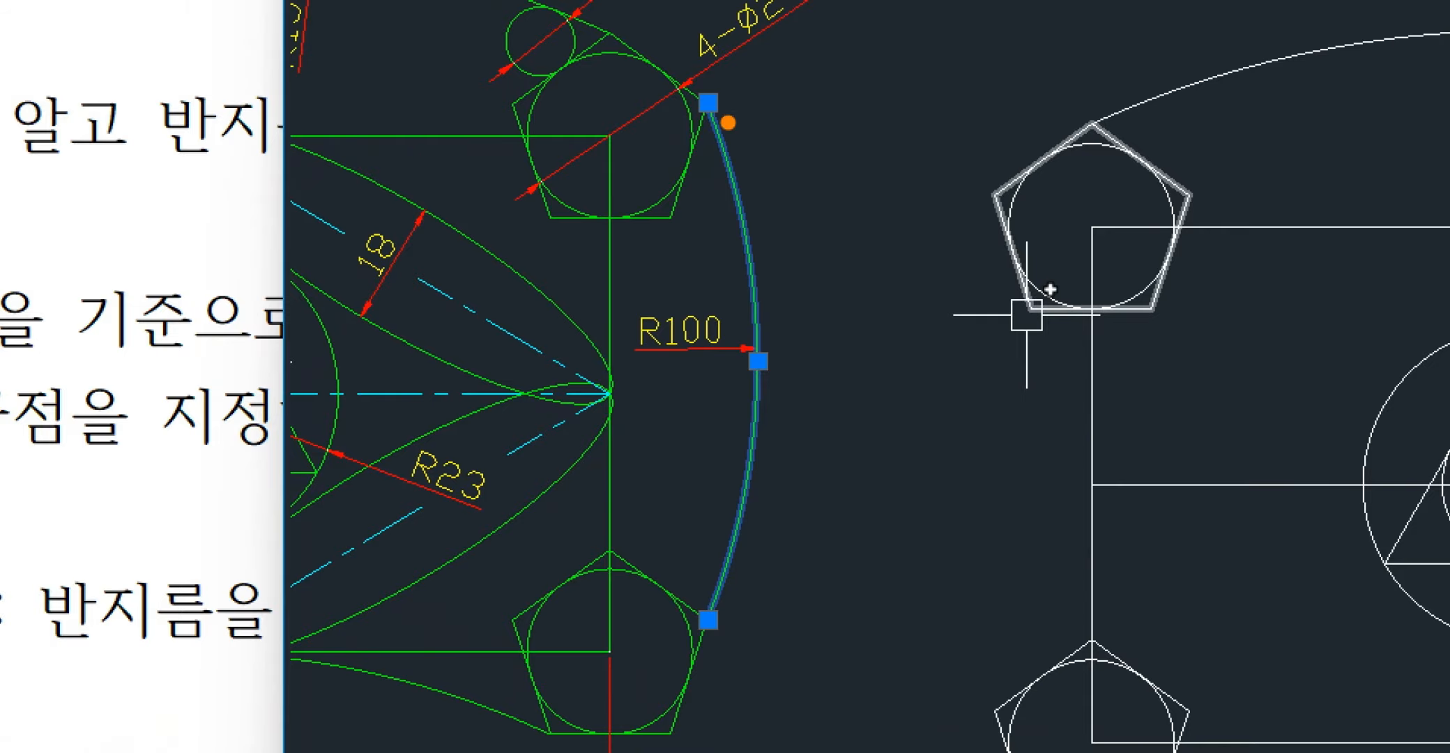
mouse_move(687, 125)
mouse_down()
mouse_move(740, 118)
mouse_move(668, 134)
mouse_up()
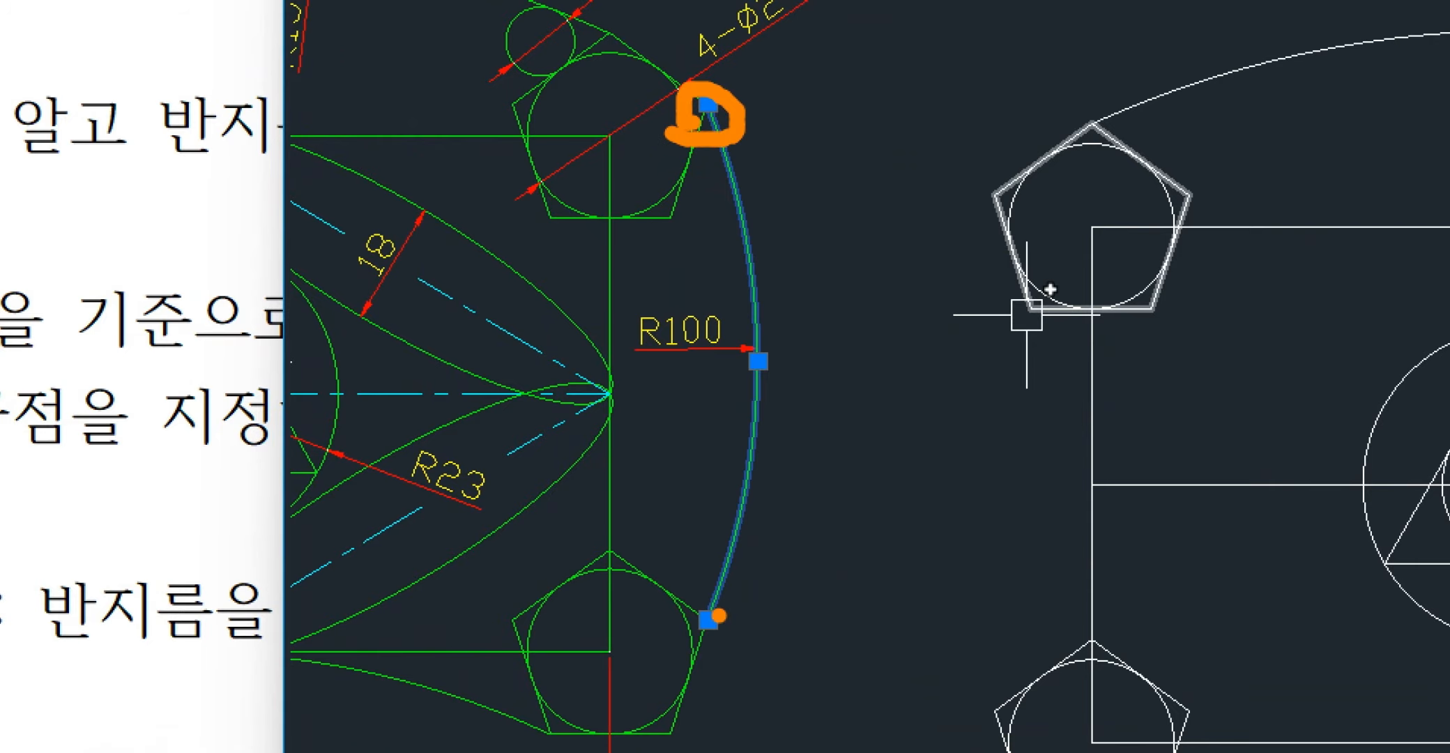
drag(700, 635, 713, 645)
mouse_move(738, 399)
mouse_down()
mouse_move(649, 394)
mouse_move(756, 363)
mouse_move(697, 418)
mouse_up()
drag(812, 617, 811, 677)
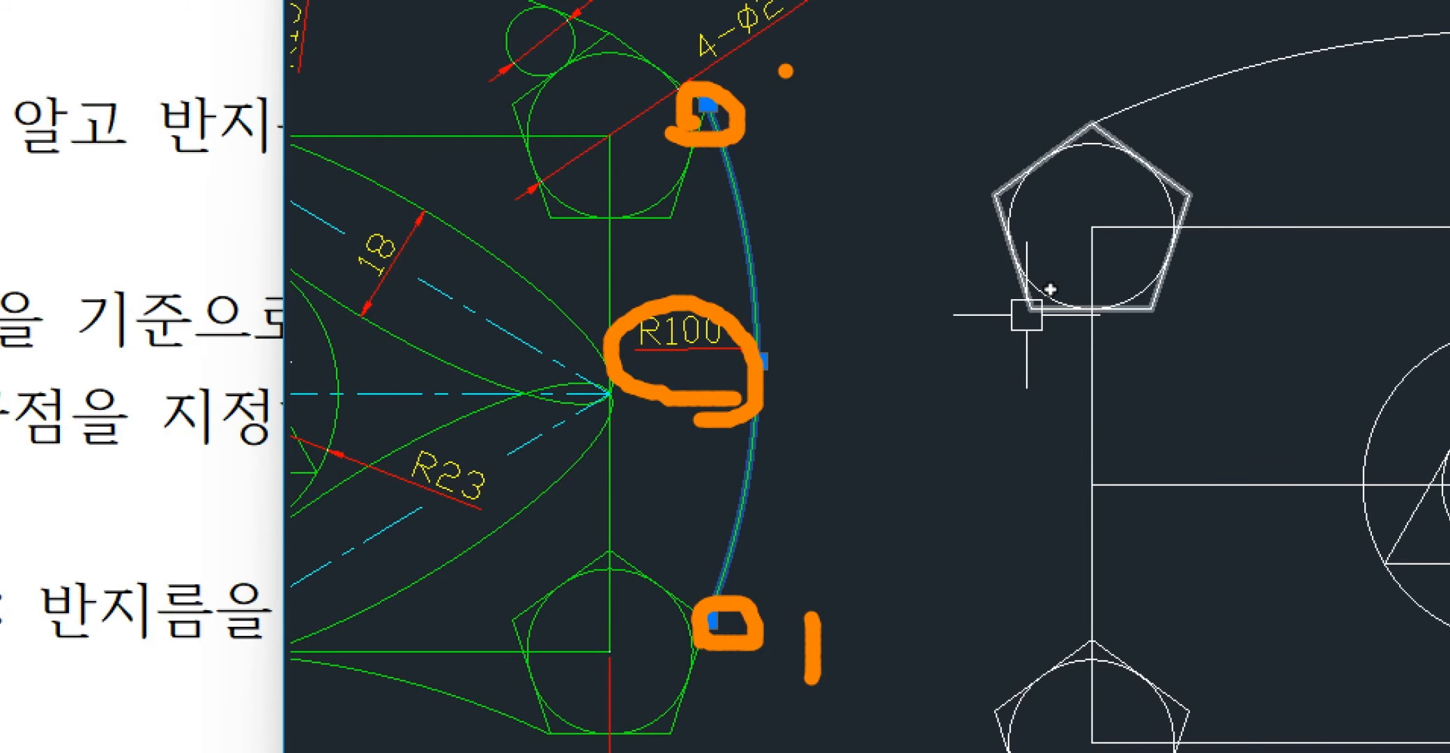
drag(785, 71, 906, 152)
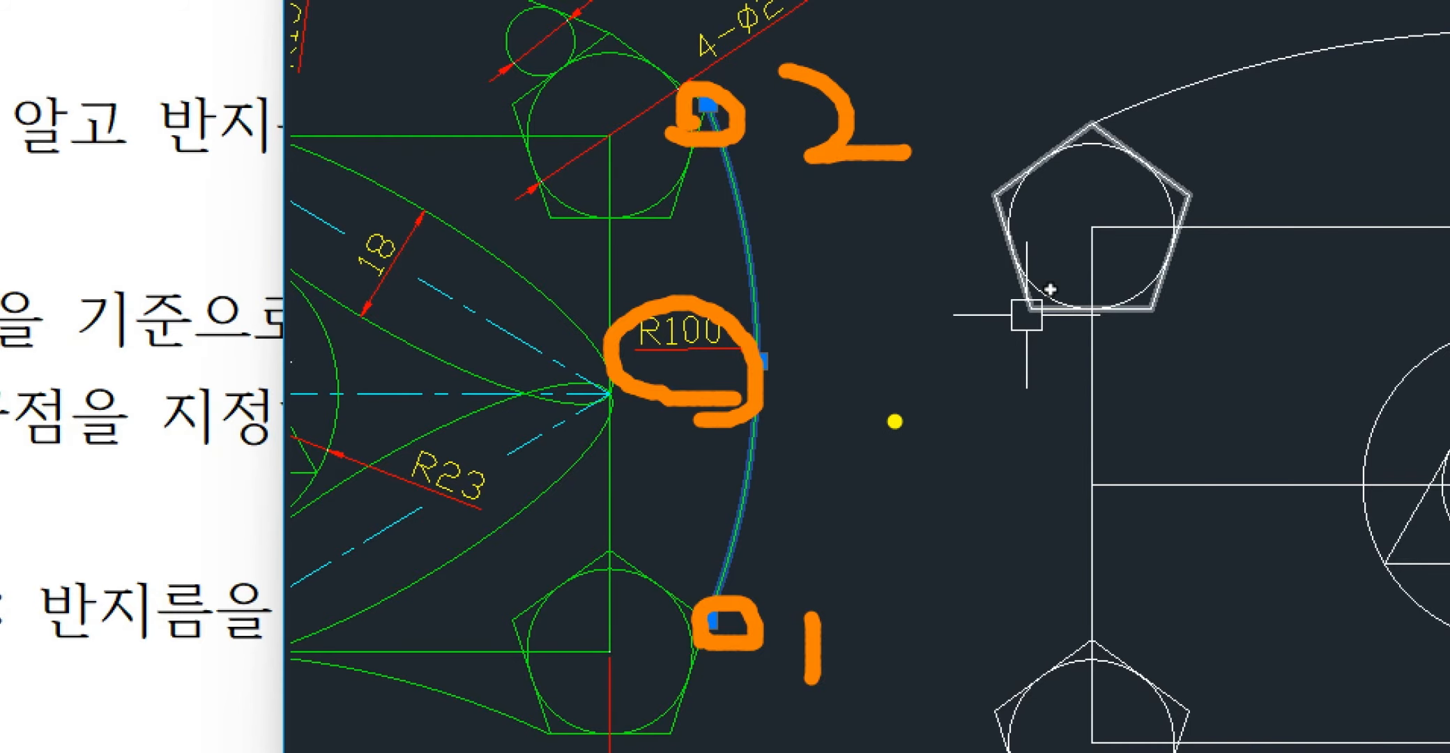
mouse_move(743, 622)
mouse_down()
mouse_move(697, 584)
mouse_move(683, 631)
mouse_move(752, 596)
mouse_move(734, 476)
mouse_move(837, 476)
mouse_up()
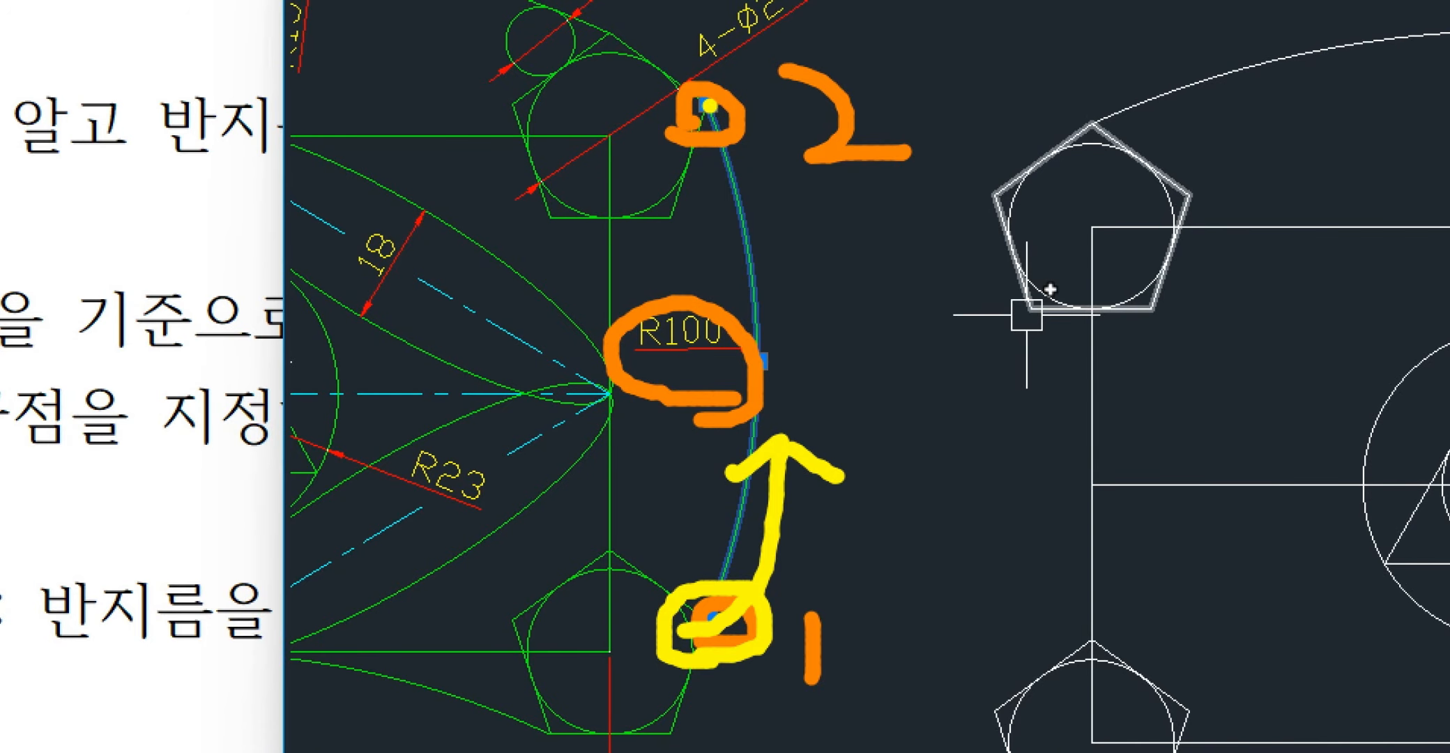
mouse_move(710, 106)
mouse_down()
mouse_move(572, 227)
mouse_move(637, 202)
mouse_up()
key(Escape)
key(Escape)
key(Escape)
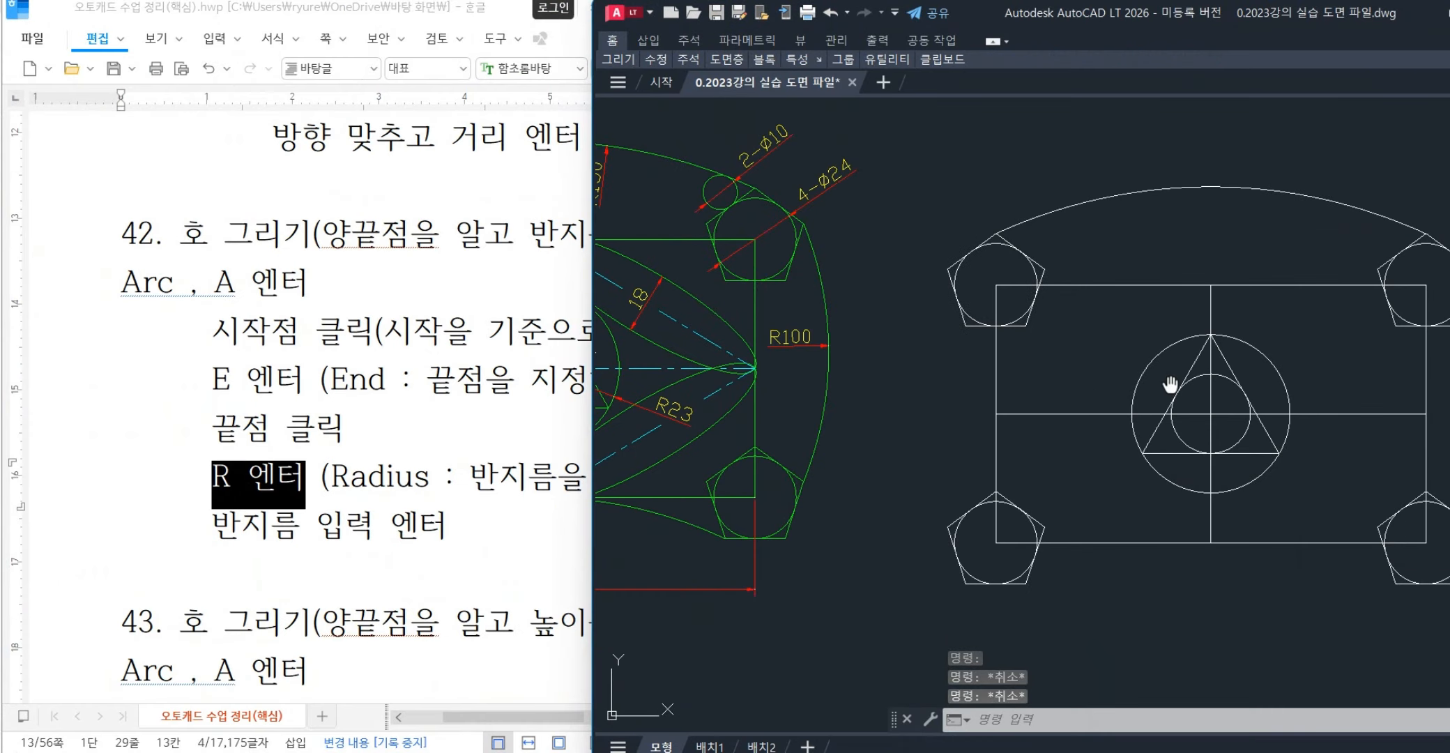
- Draw an arc from the lower-right pentagon's outer right vertex to the upper-right pentagon's outer right vertex with a radius of 100
middle_drag(1169, 384, 871, 346)
text(a)
key(Return)
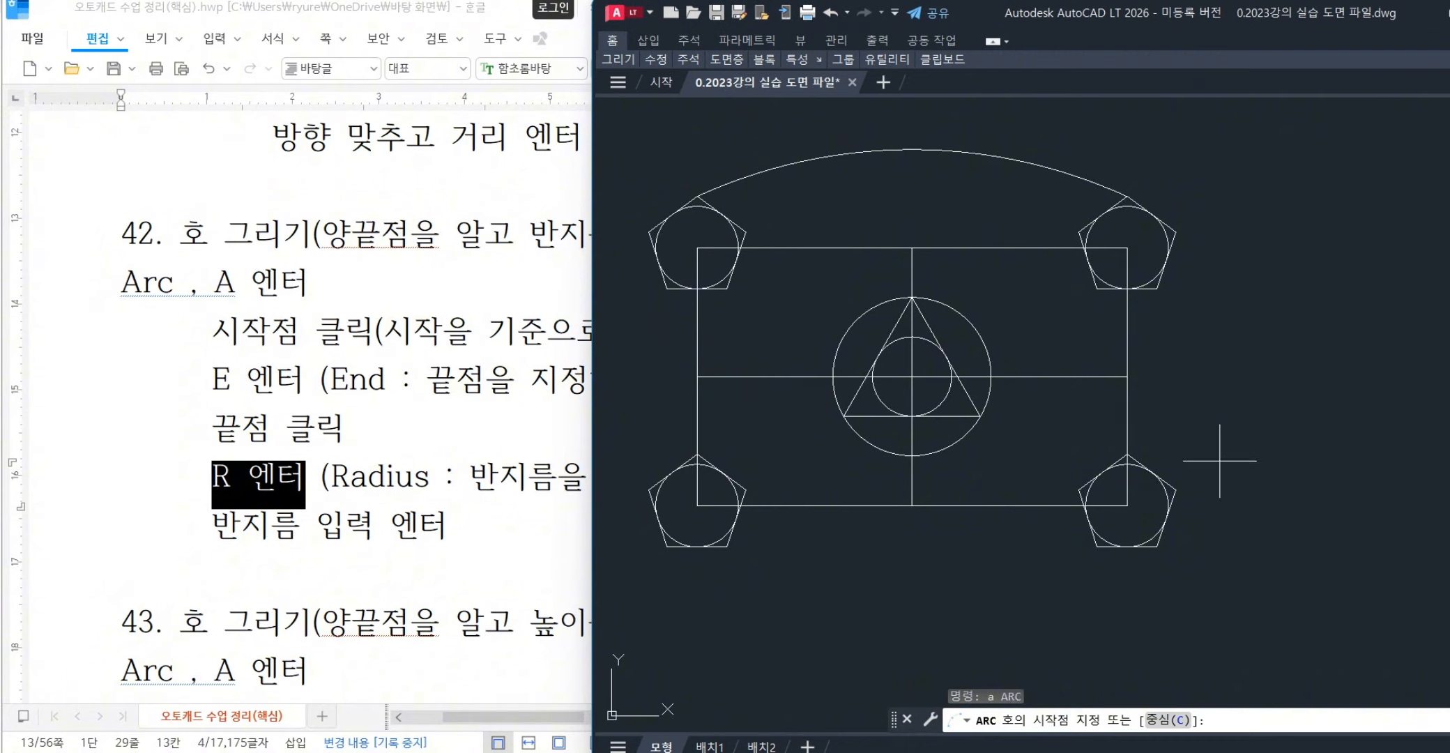
click(1127, 505)
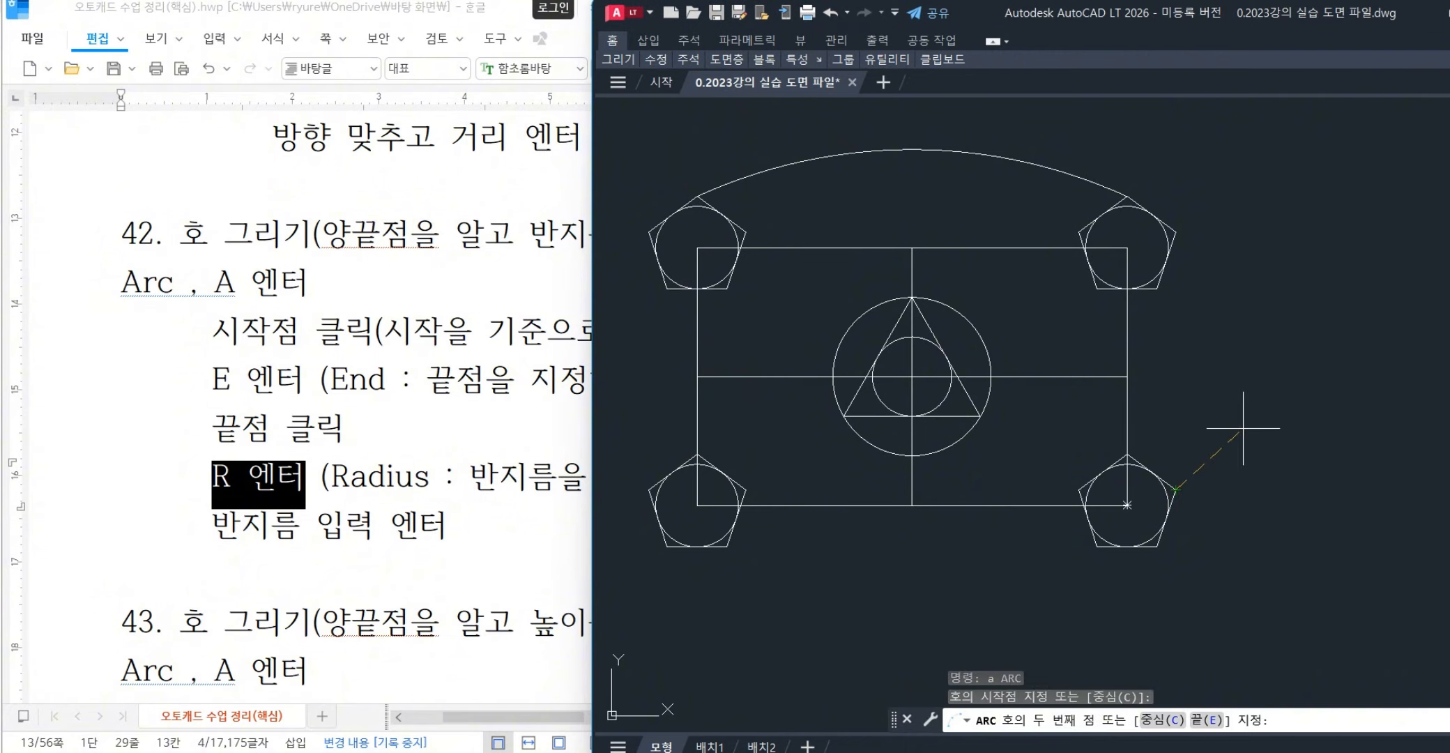
text(e)
key(Return)
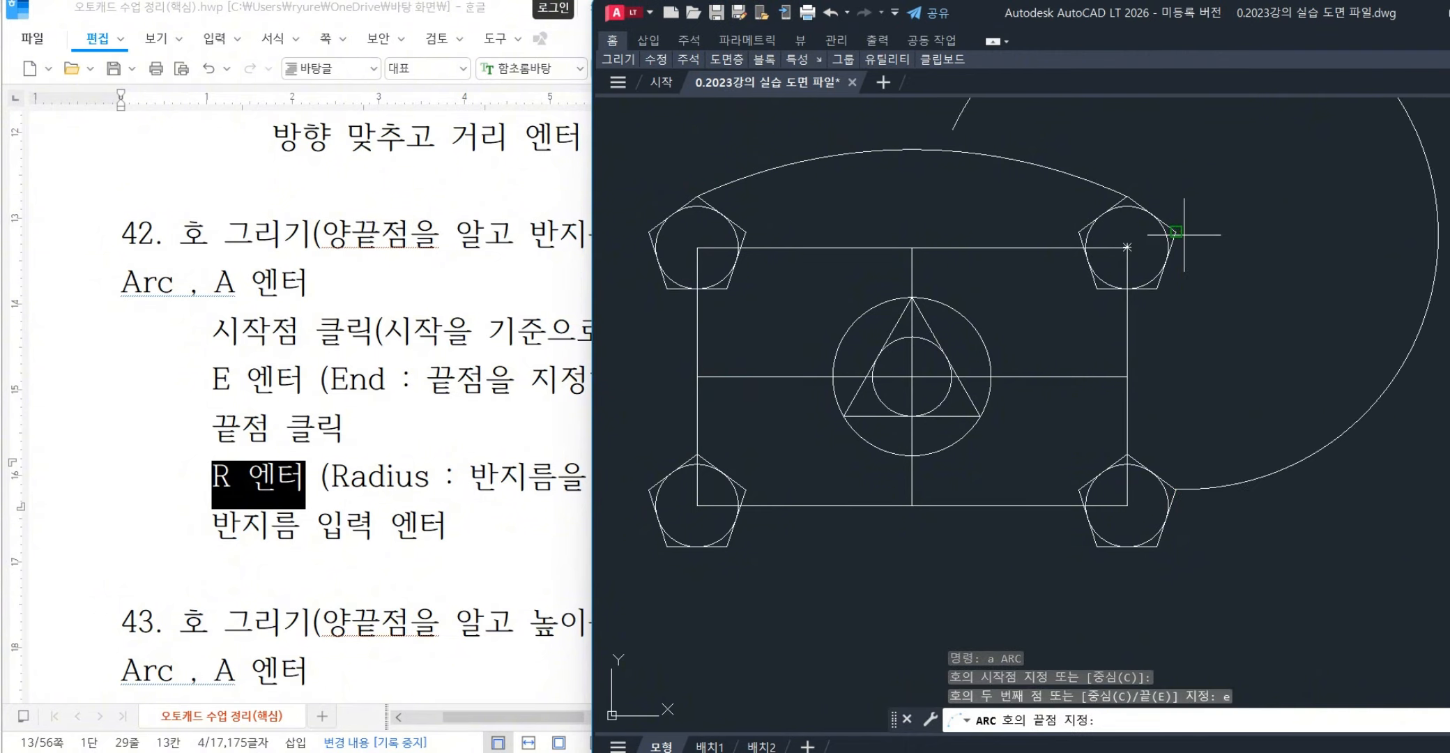
click(1182, 234)
text(r)
key(Return)
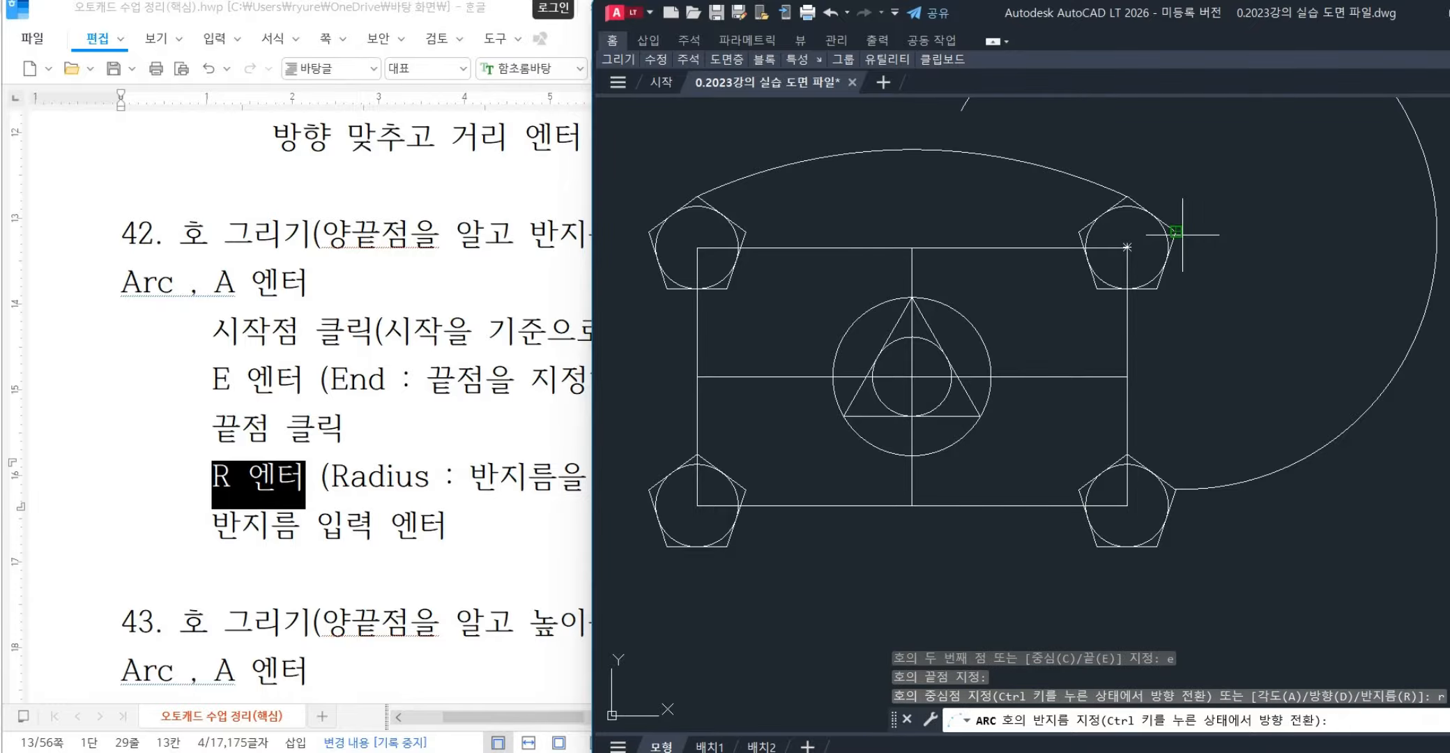
text(100)
key(Return)
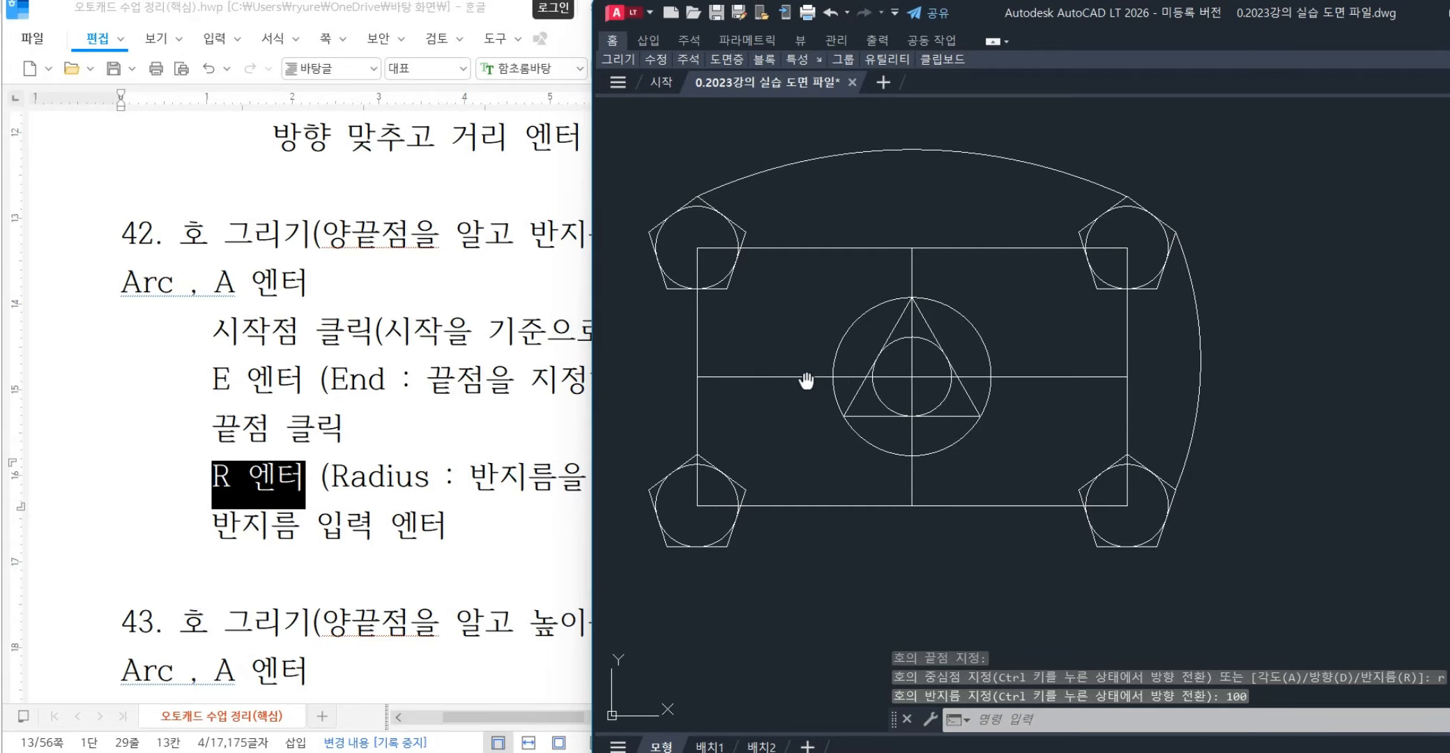
- Examine the R100 side arcs in the reference drawing, especially the one on the left side
middle_drag(806, 381, 1384, 386)
scroll(1096, 314, up, 2)
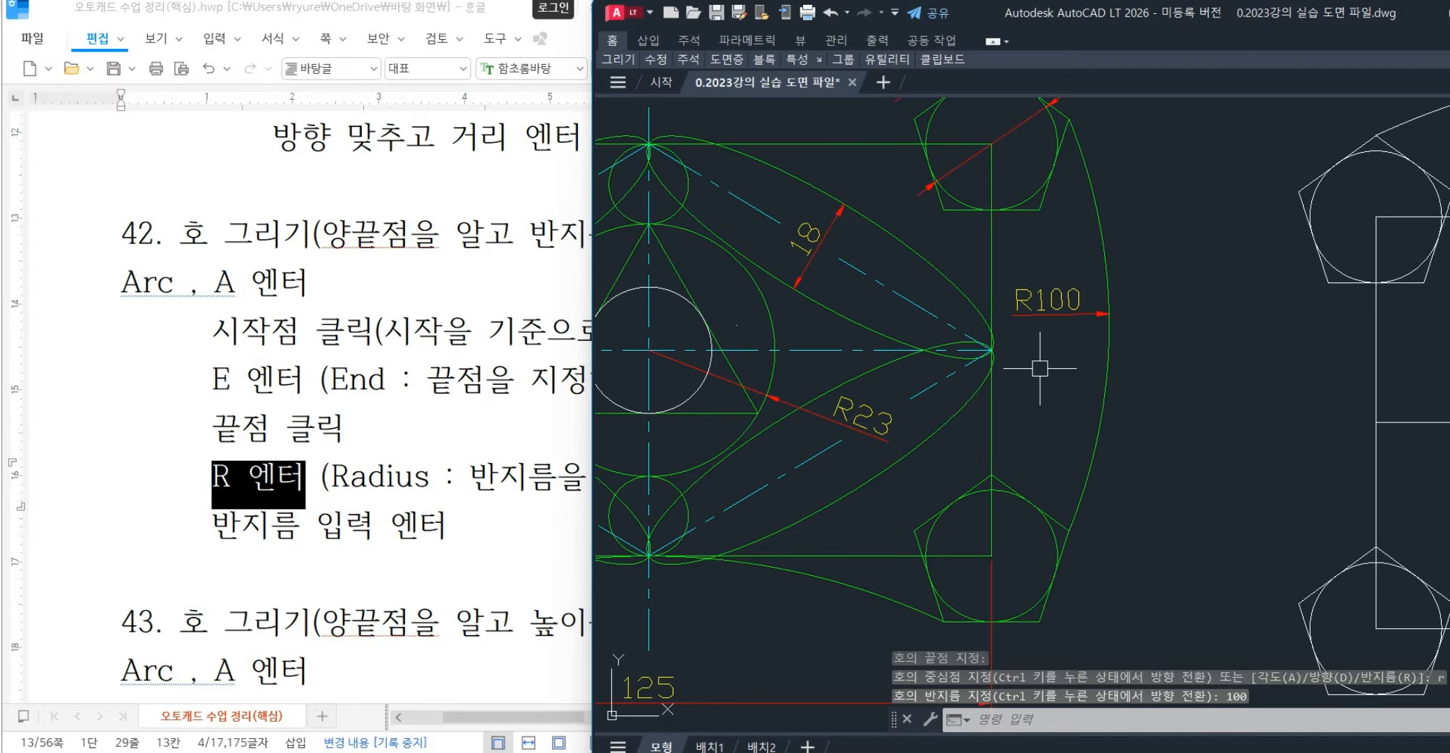
scroll(1045, 362, down, 2)
mouse_move(1165, 358)
middle_down()
mouse_move(1143, 356)
mouse_move(1316, 352)
middle_up()
middle_drag(899, 327, 1041, 331)
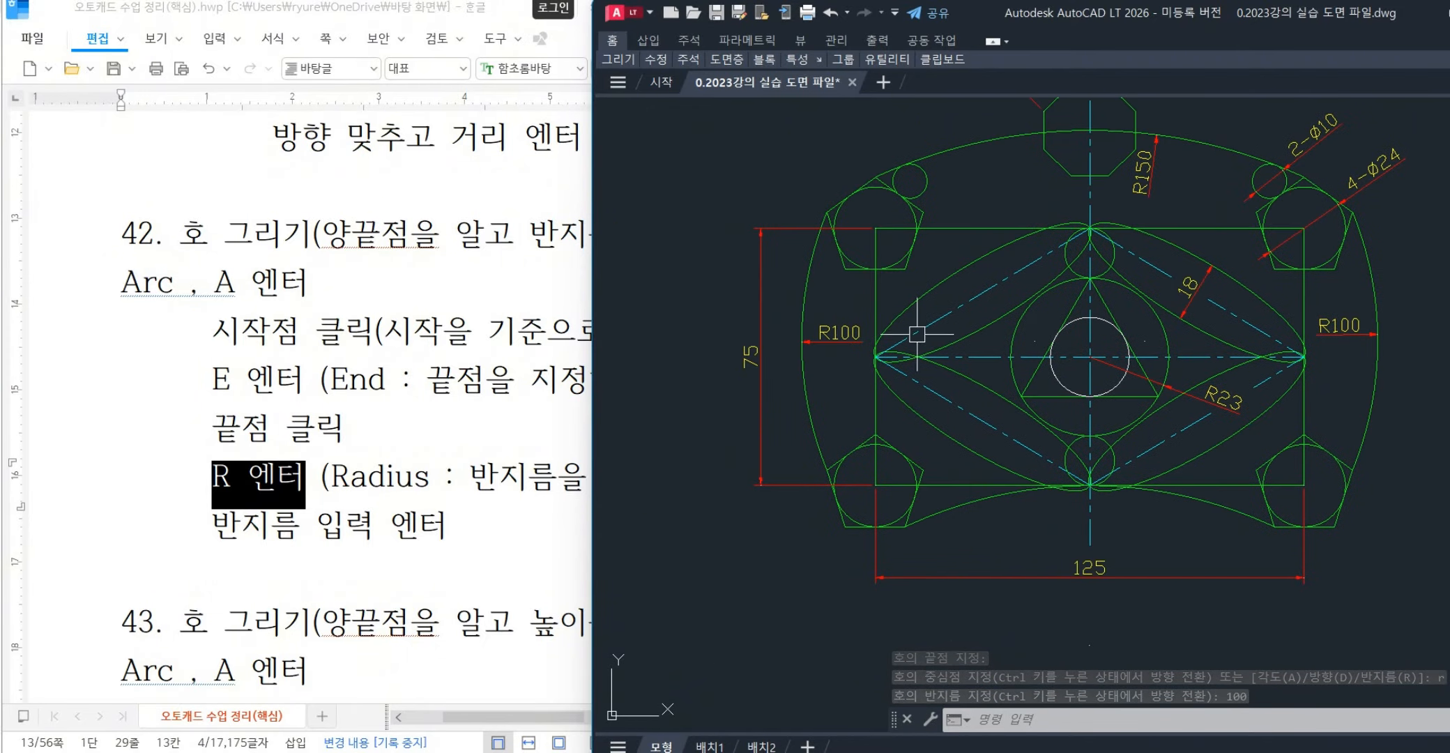
click(805, 293)
middle_drag(1217, 388, 1028, 380)
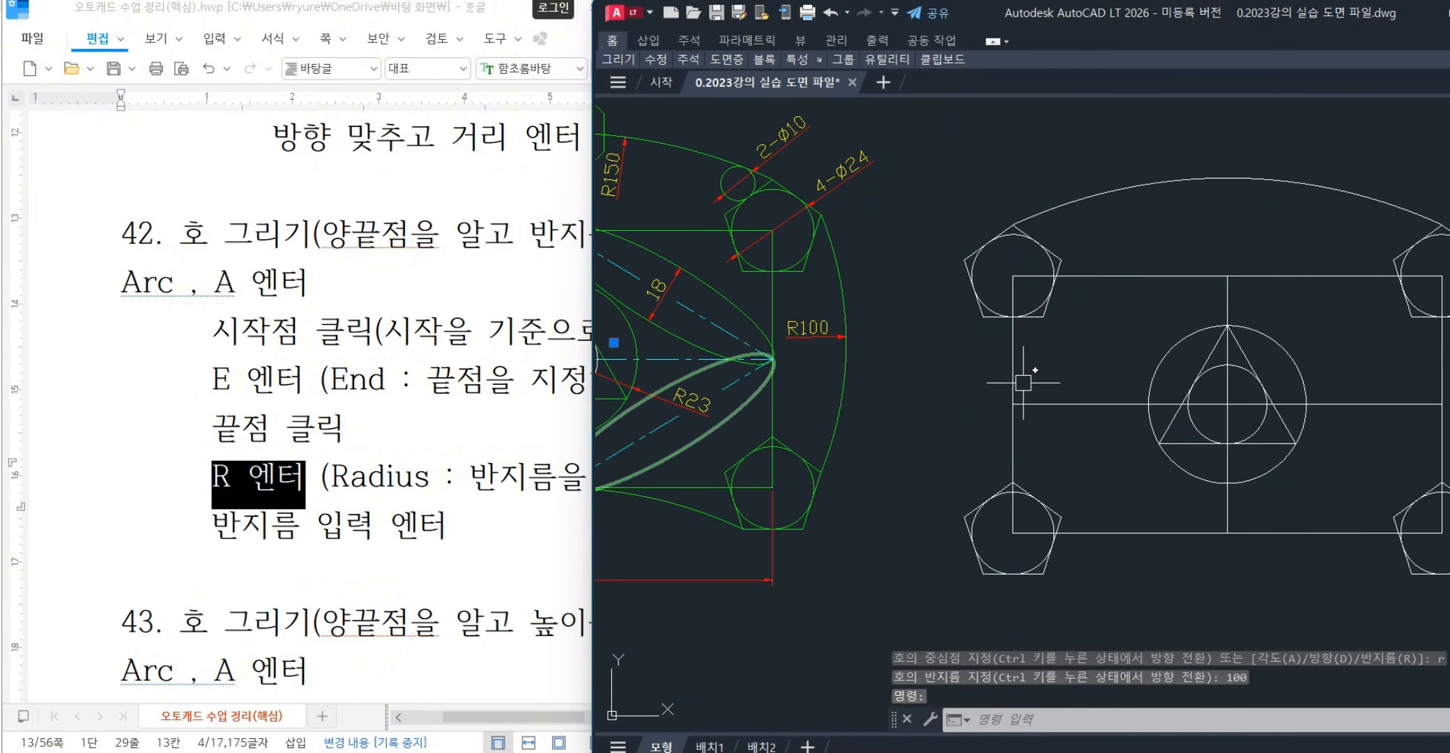
key(Escape)
- Draw an arc from the upper-left pentagon's outer left vertex to the lower-left pentagon's outer left vertex with a radius of 100
text(a)
key(Return)
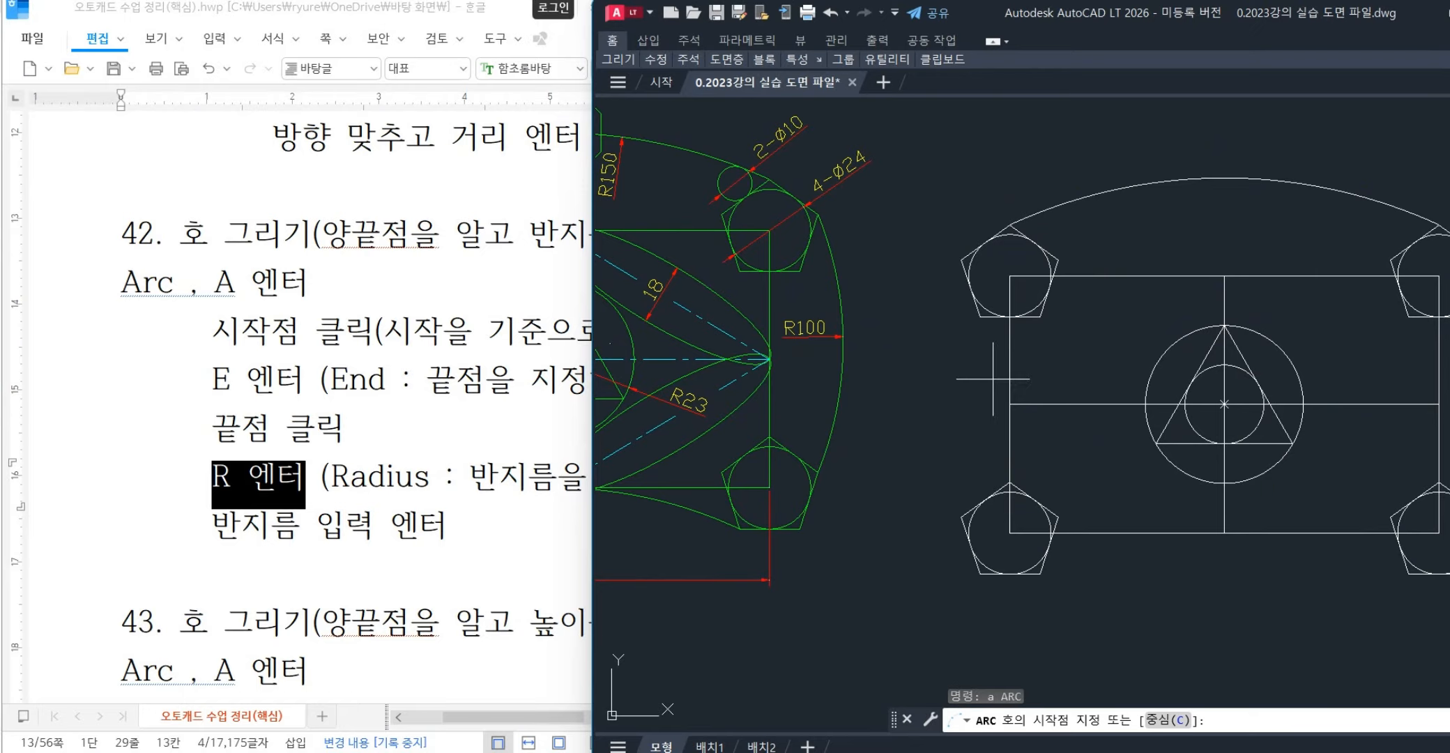
click(962, 258)
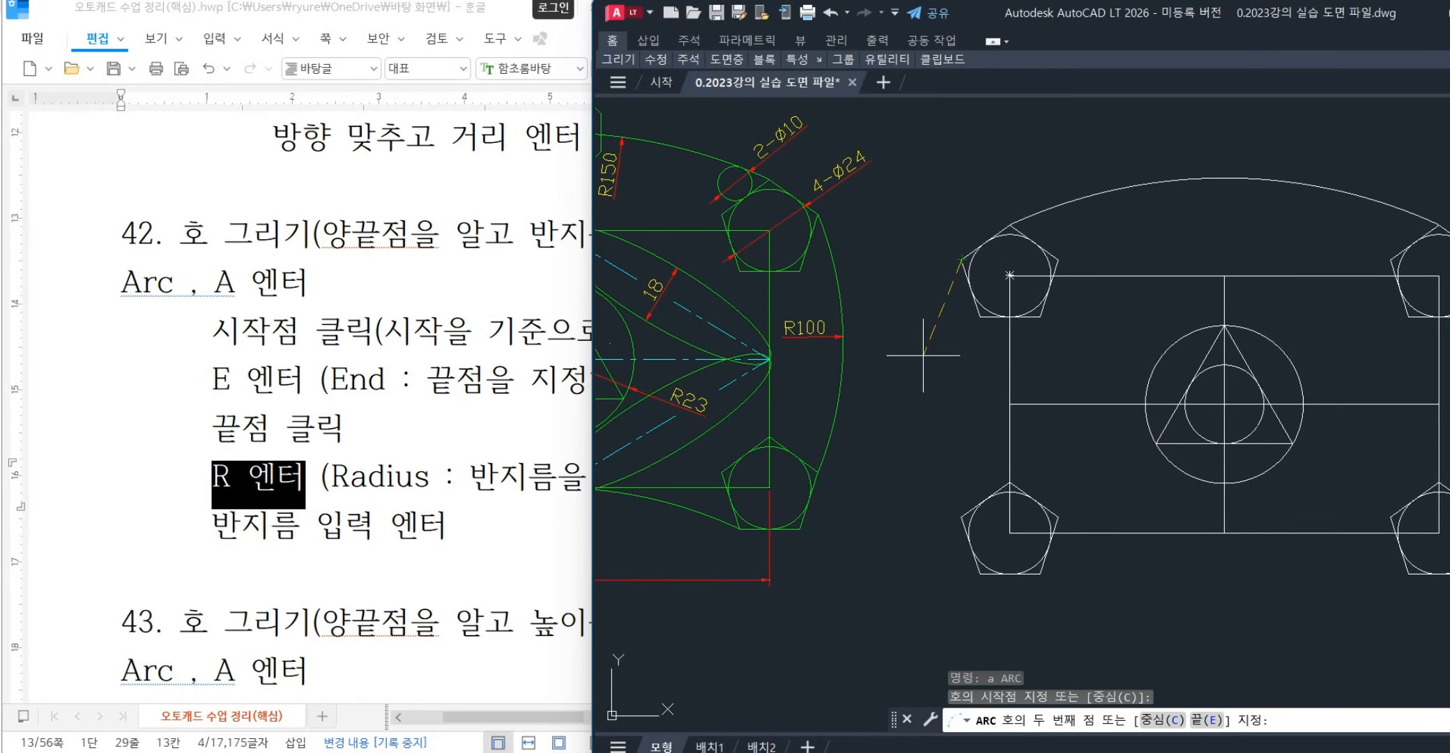
text(e)
key(Return)
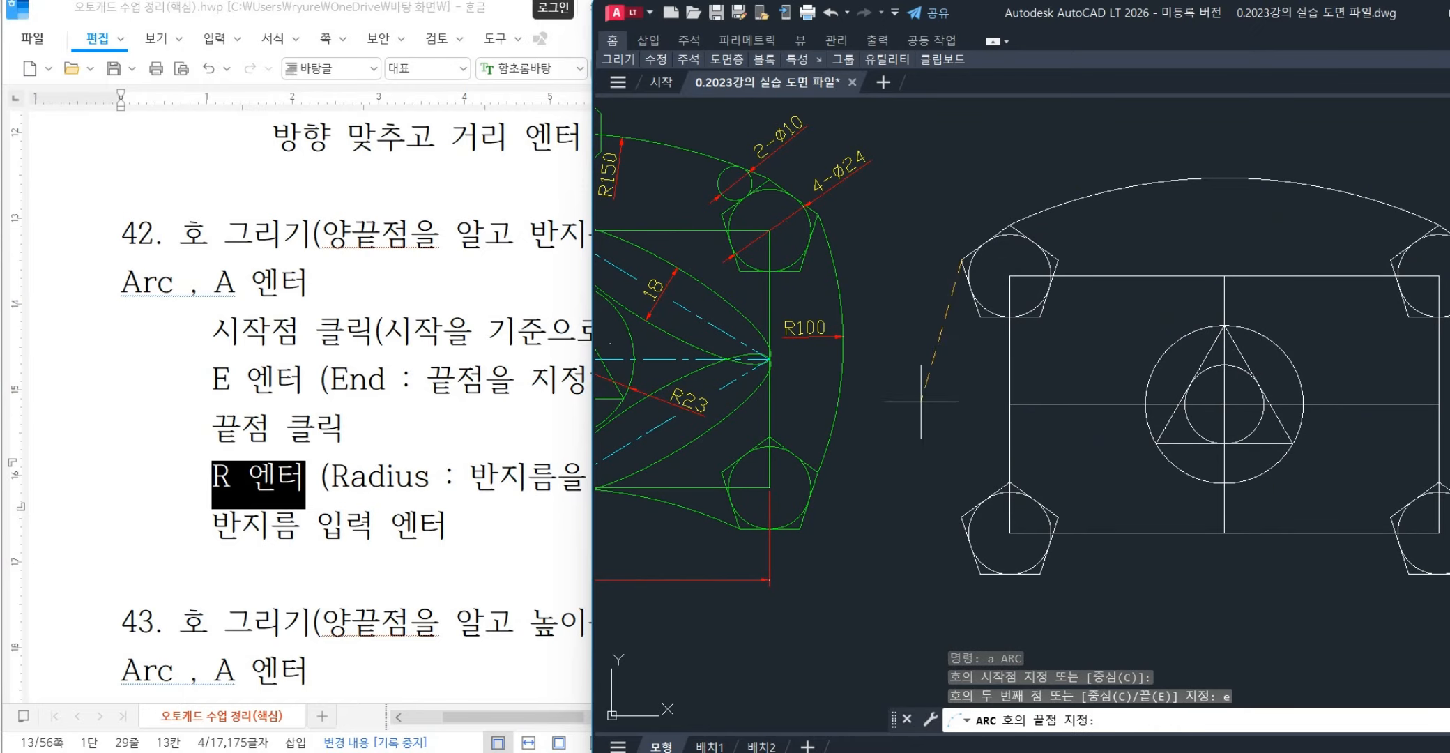
click(962, 516)
text(r)
key(Return)
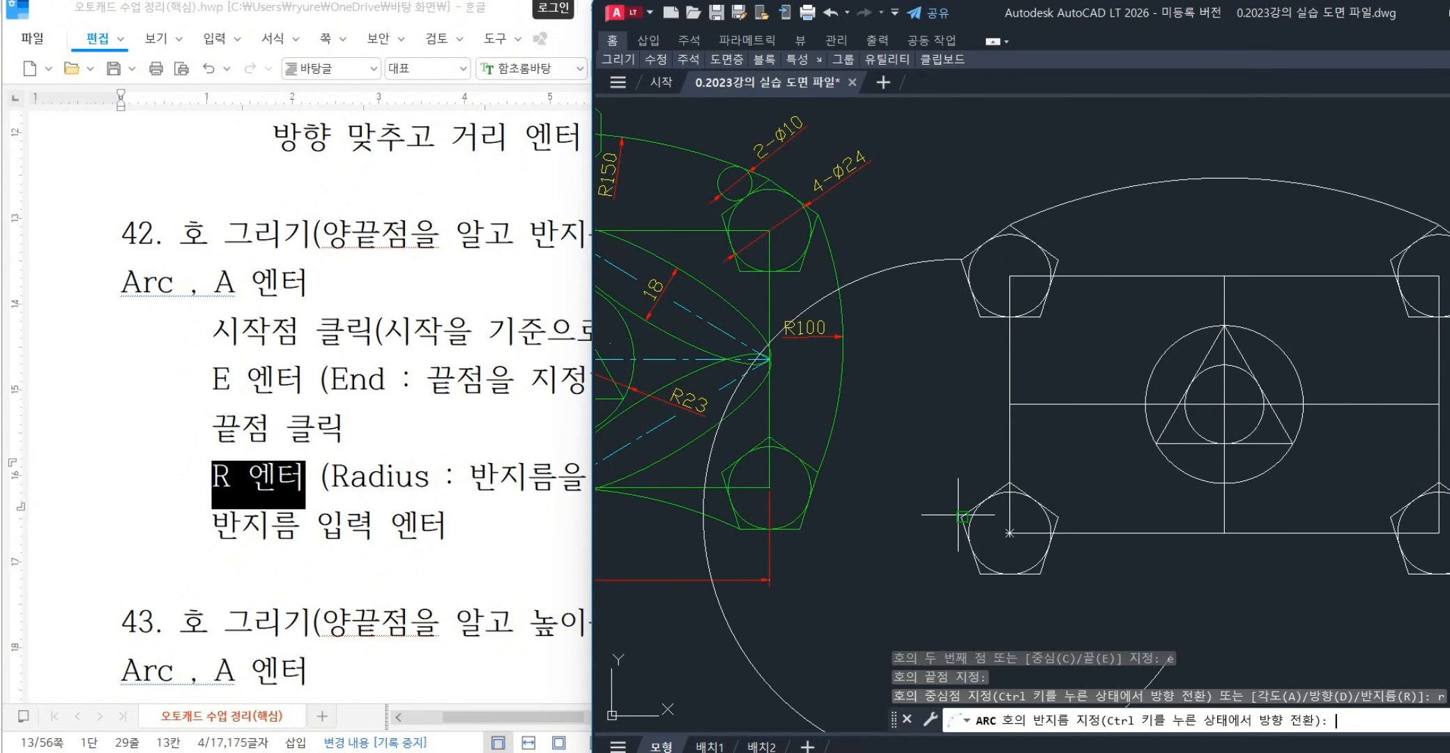
text(100)
key(Return)
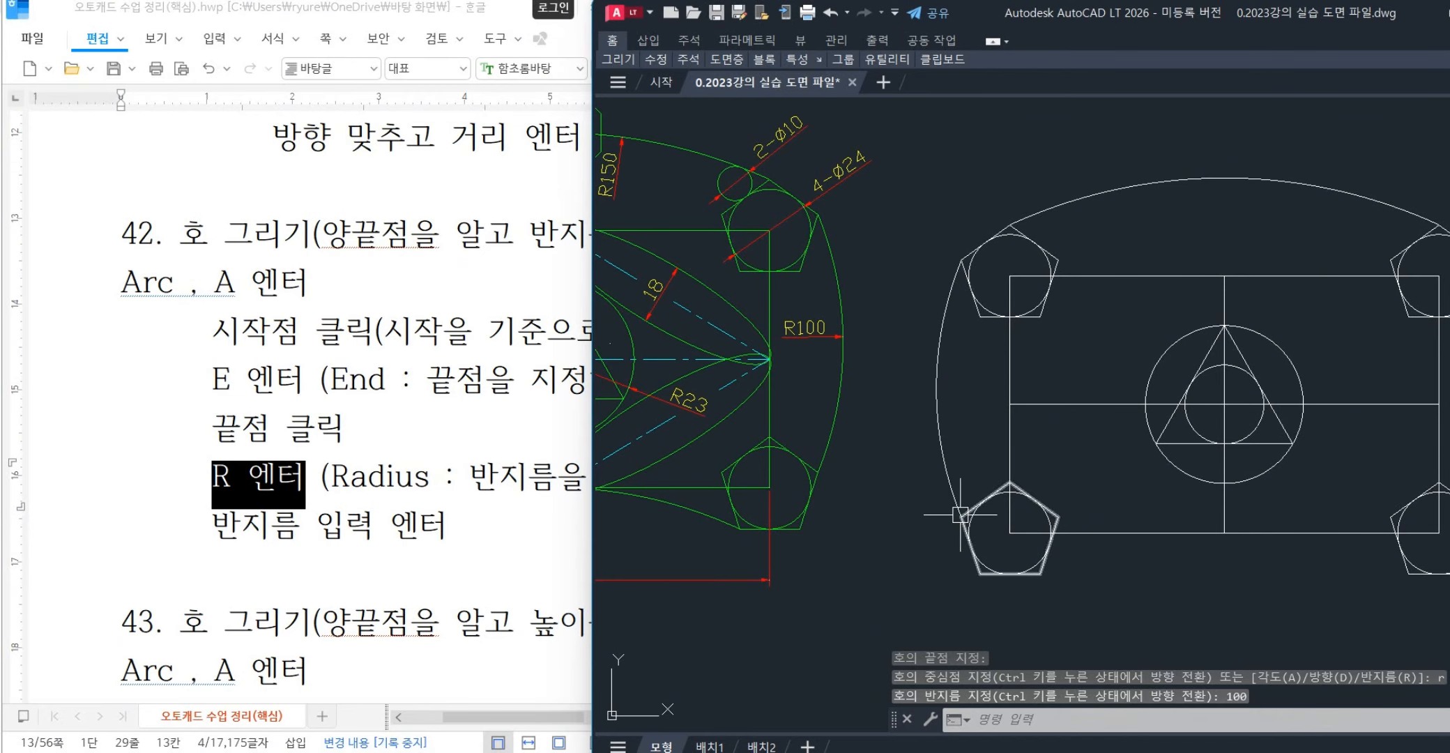
middle_drag(1106, 514, 863, 486)
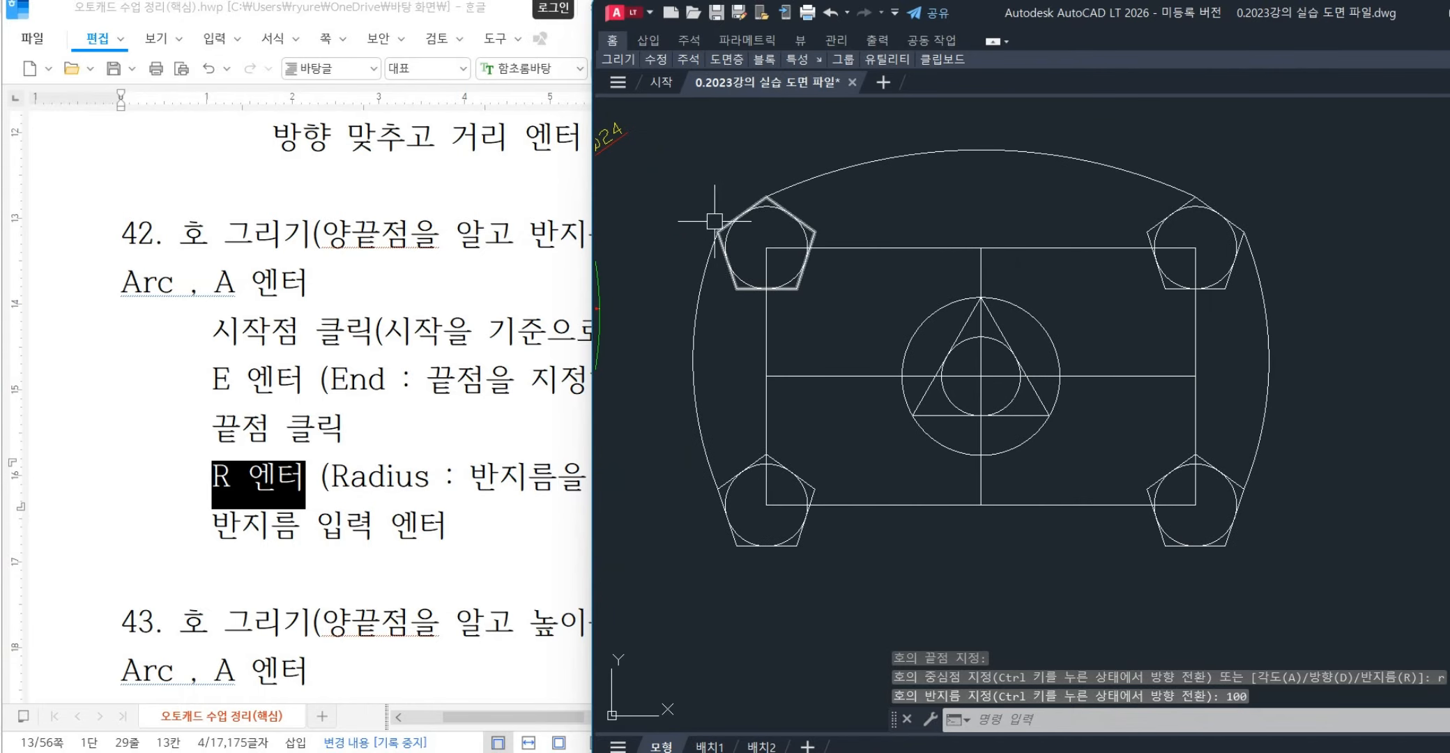
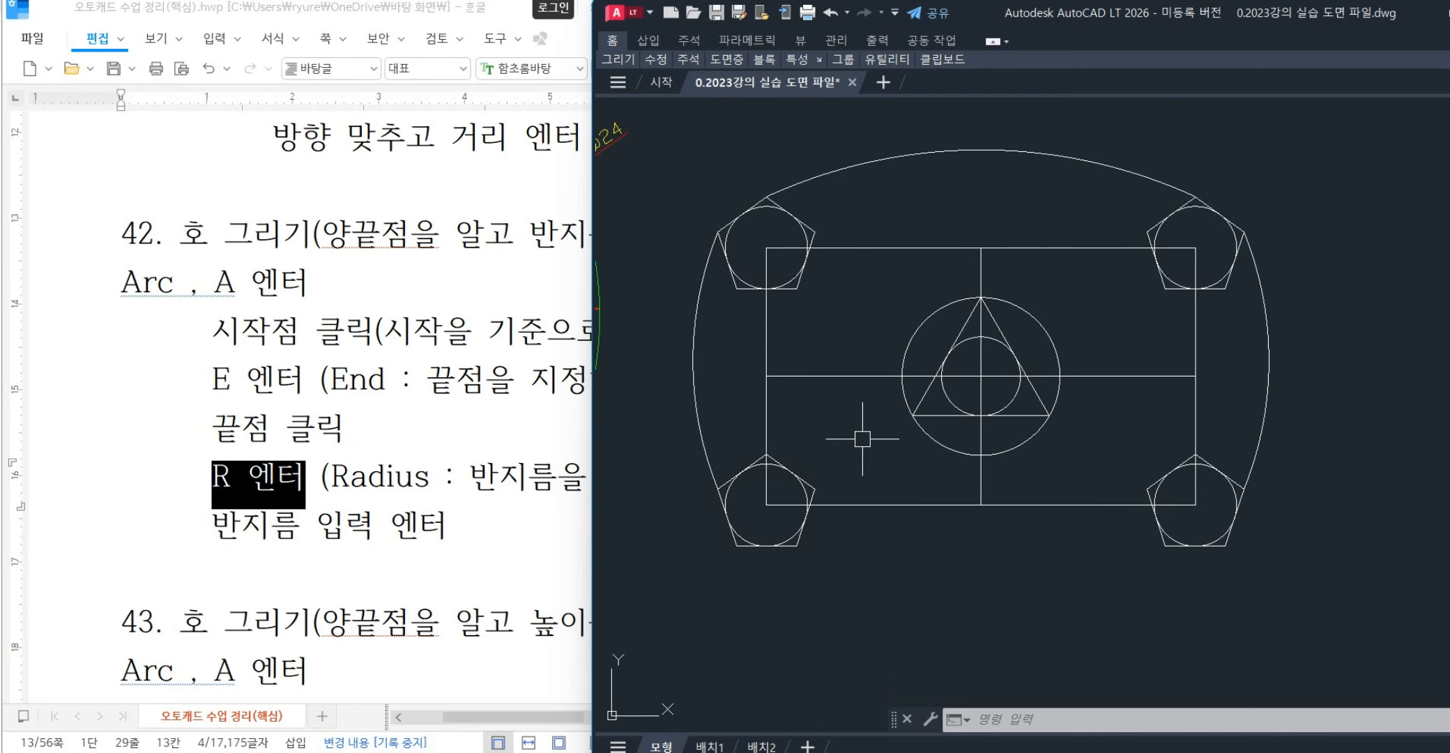
- Read note 43 in the Hancom document on arcs with known endpoints and height, and relate it to the gap between the lower pentagons
click(281, 594)
scroll(312, 479, down, 5)
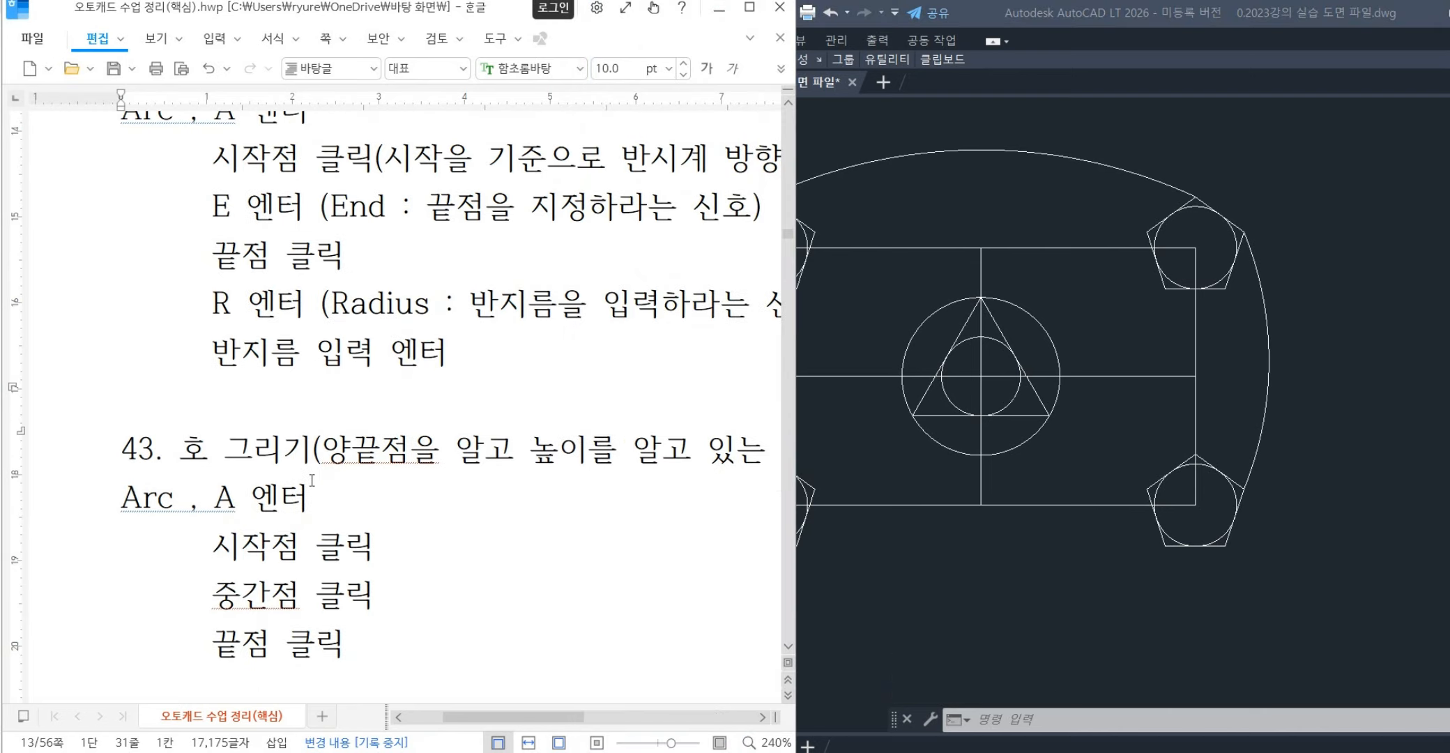
drag(130, 315, 664, 321)
click(525, 402)
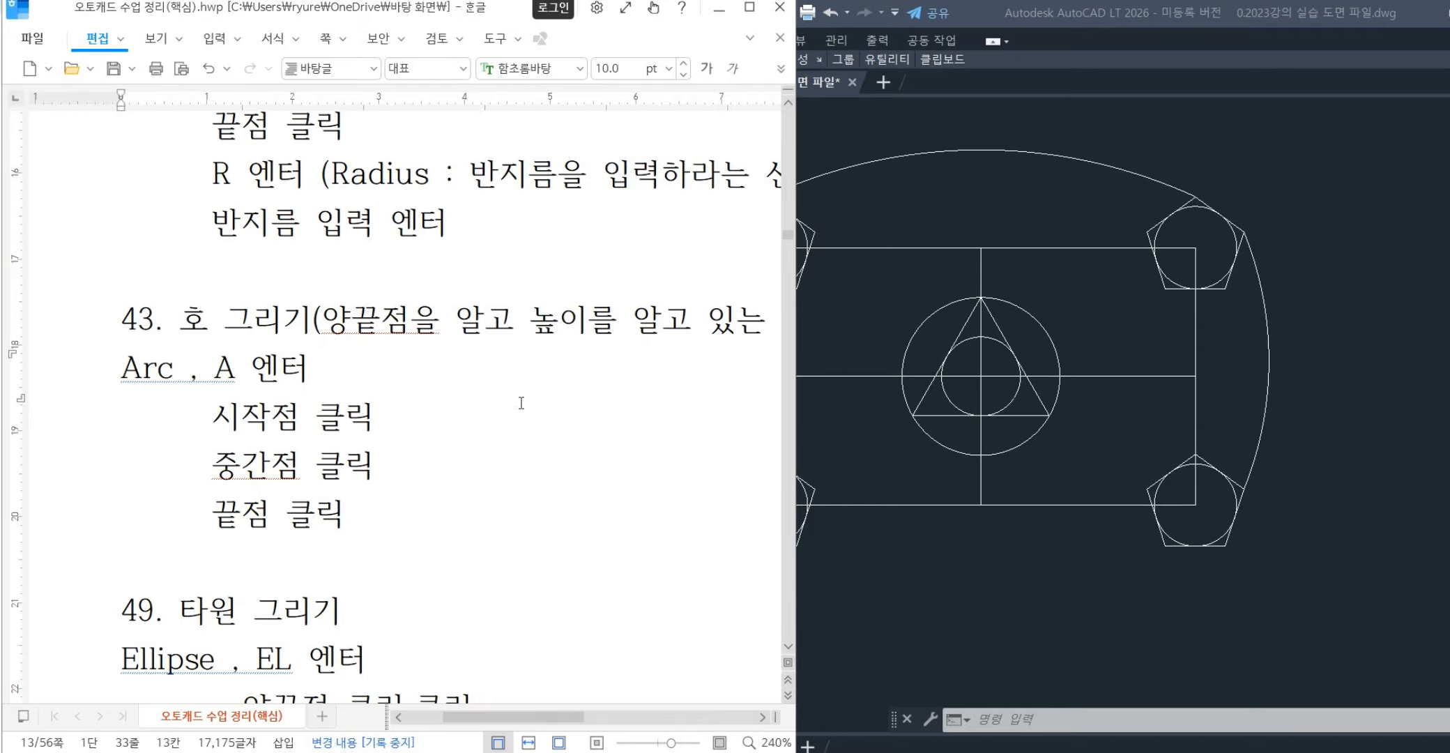
drag(502, 716, 531, 716)
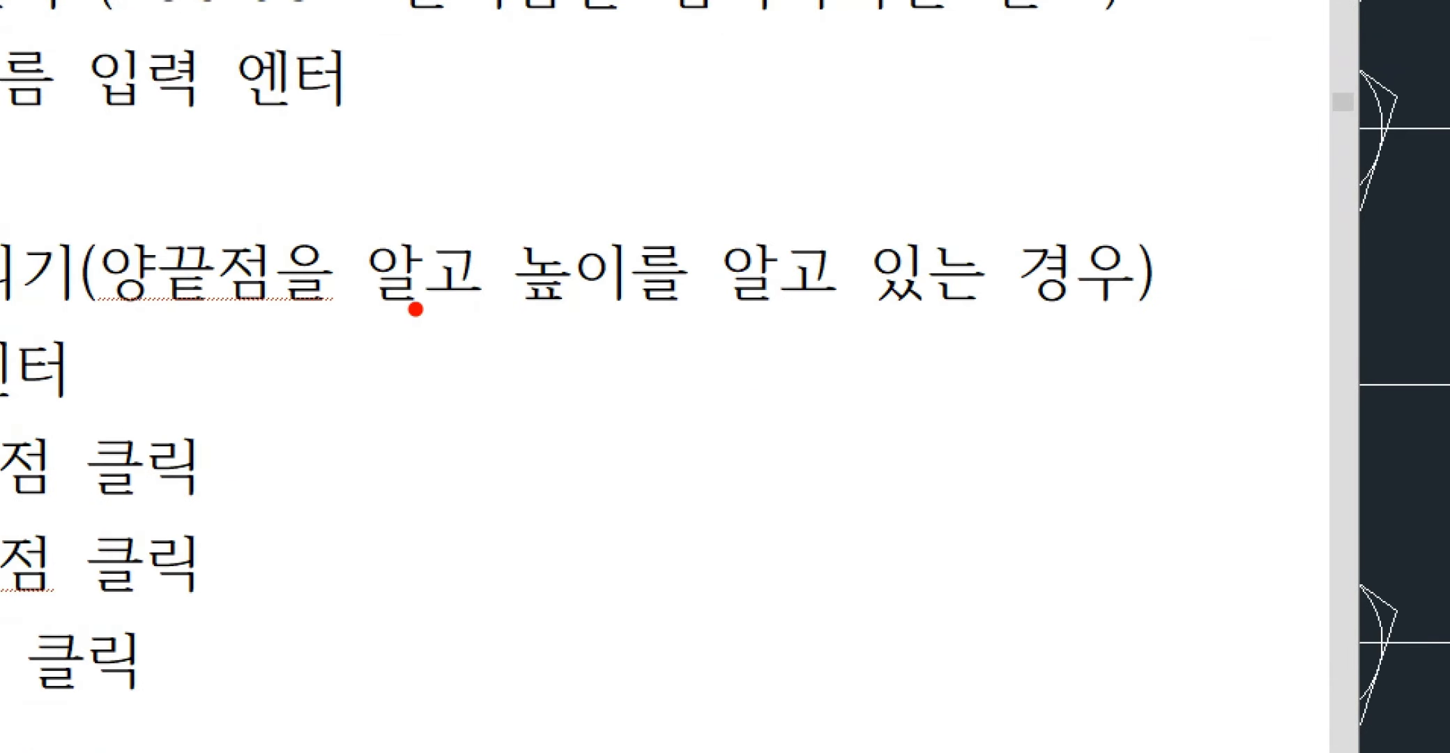
drag(511, 320, 845, 322)
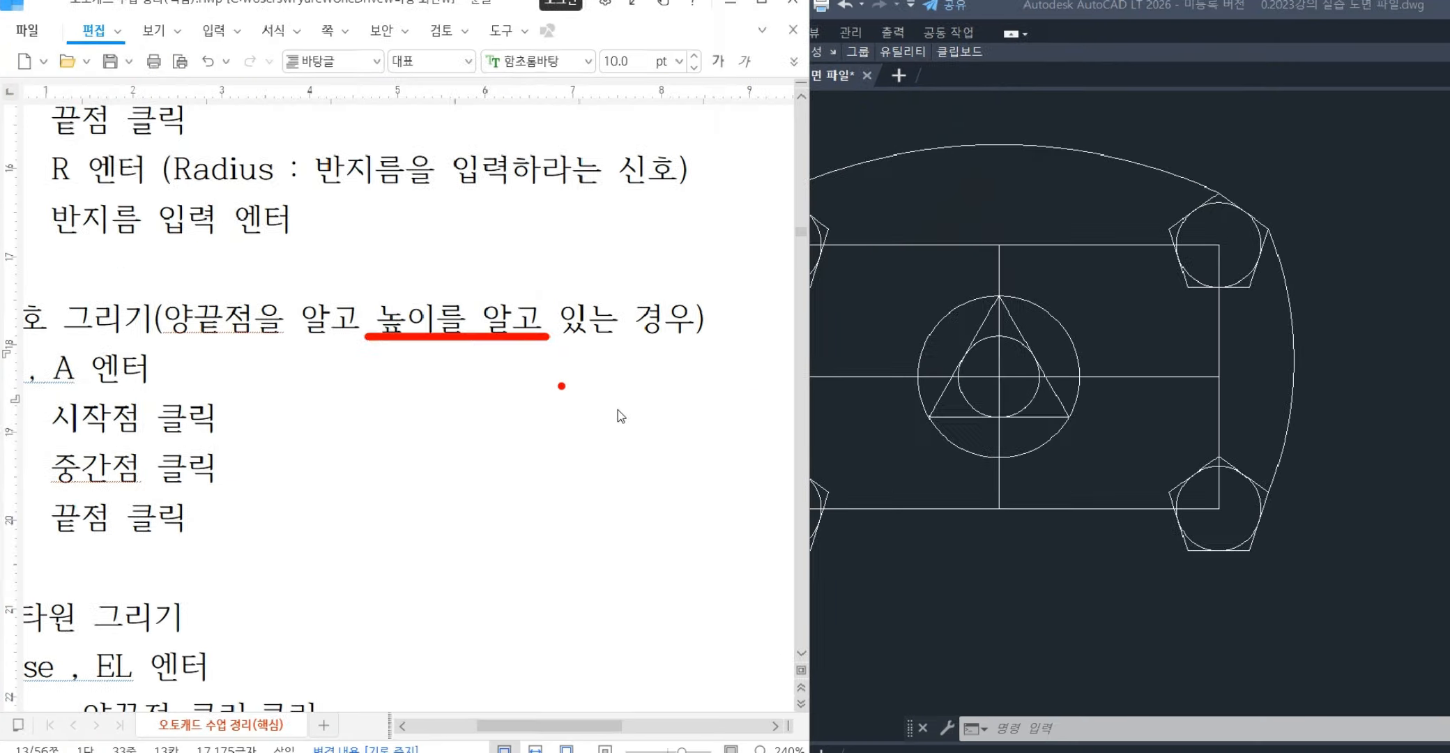
click(1011, 579)
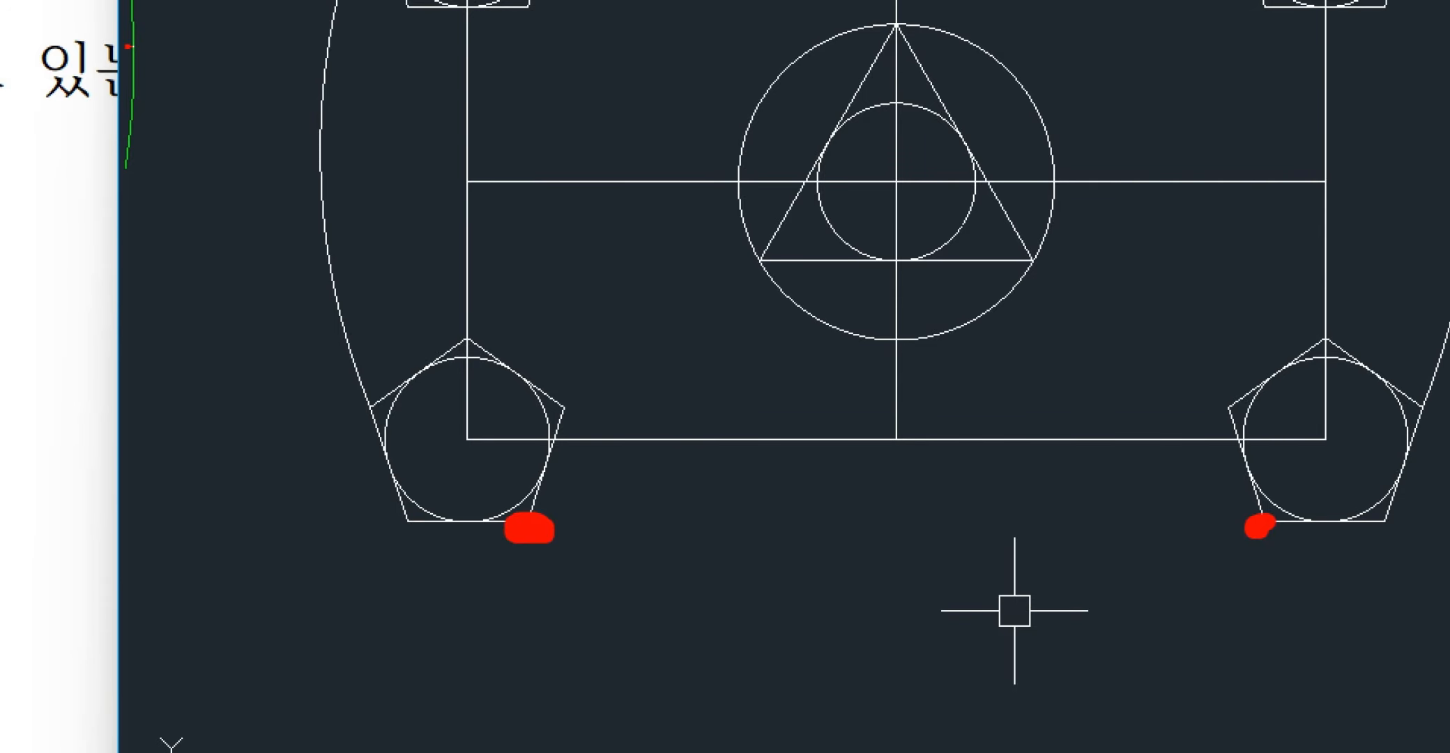
drag(536, 524, 1260, 523)
drag(907, 518, 905, 440)
drag(893, 455, 907, 452)
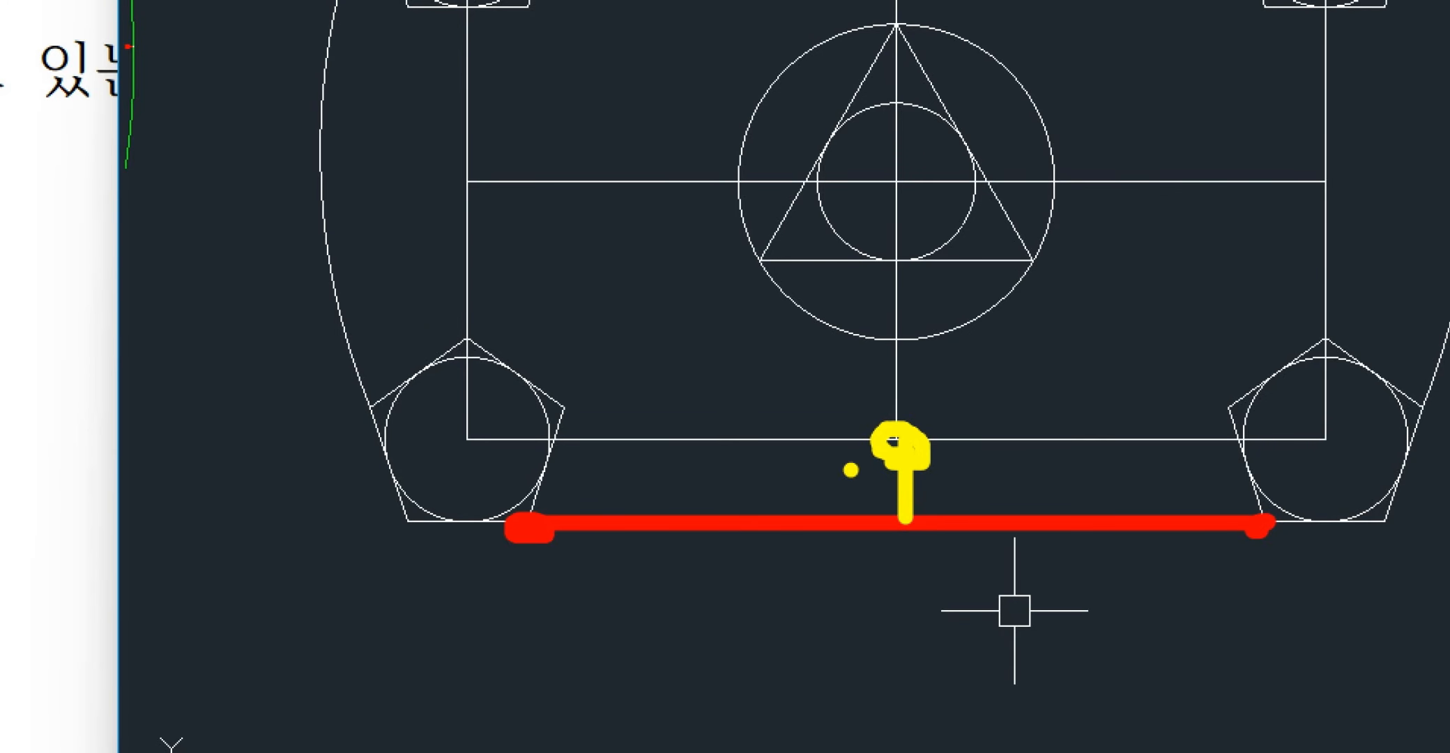
mouse_move(577, 520)
mouse_down()
mouse_move(786, 450)
mouse_move(1020, 458)
mouse_move(1255, 535)
mouse_up()
key(Escape)
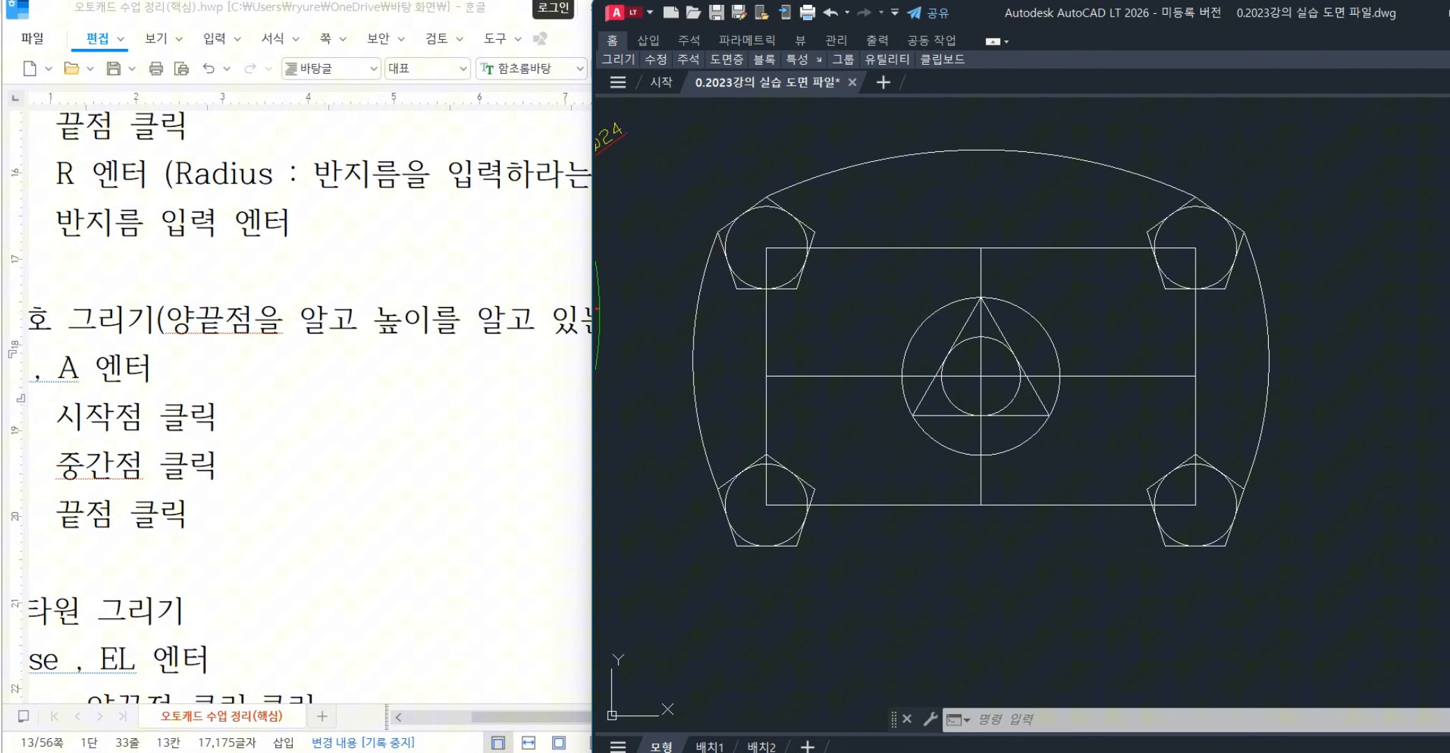
- Examine the bottom arc of the reference drawing, checking its two endpoints on the pentagons and its midpoint on the rectangle's lower edge
click(308, 528)
click(985, 553)
scroll(1075, 542, down, 5)
middle_drag(784, 519, 903, 515)
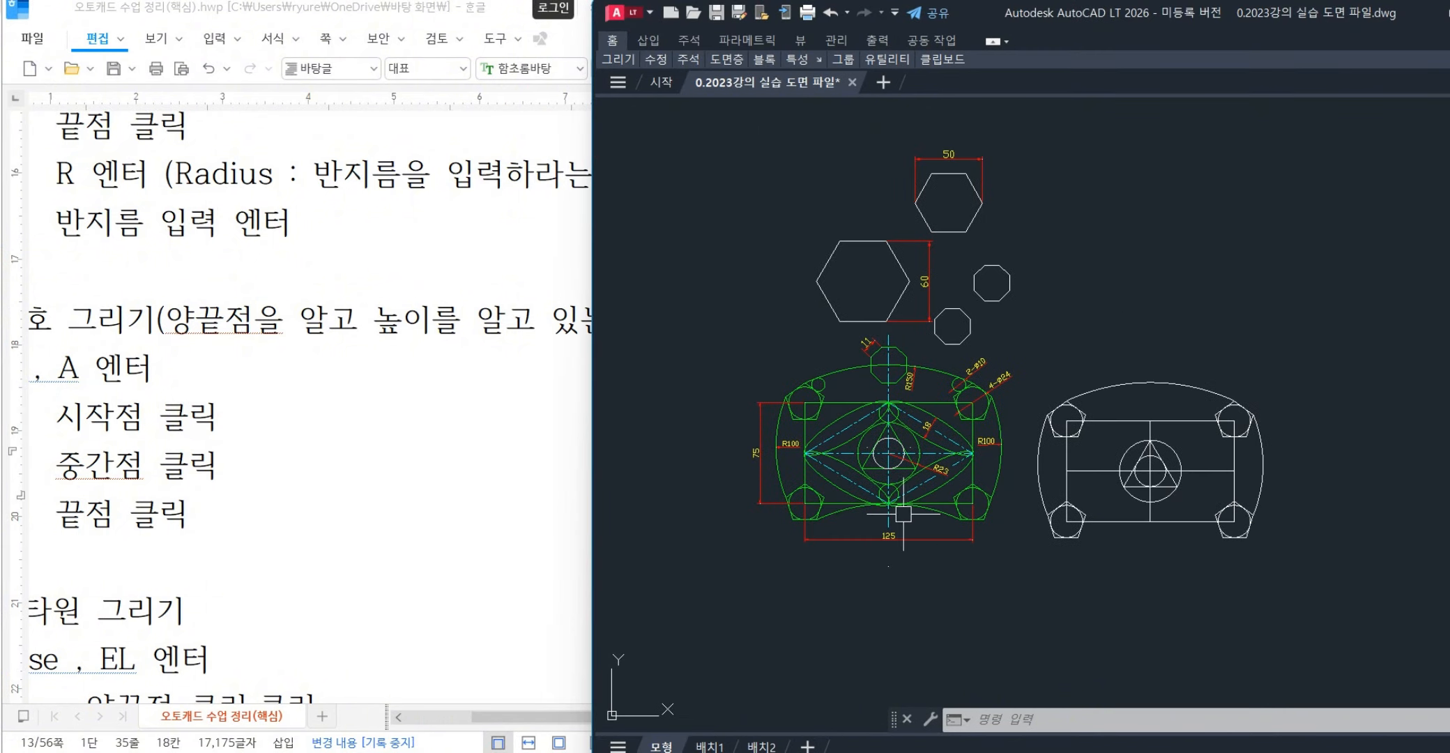
scroll(879, 515, up, 5)
click(1005, 504)
key(ctrl+1)
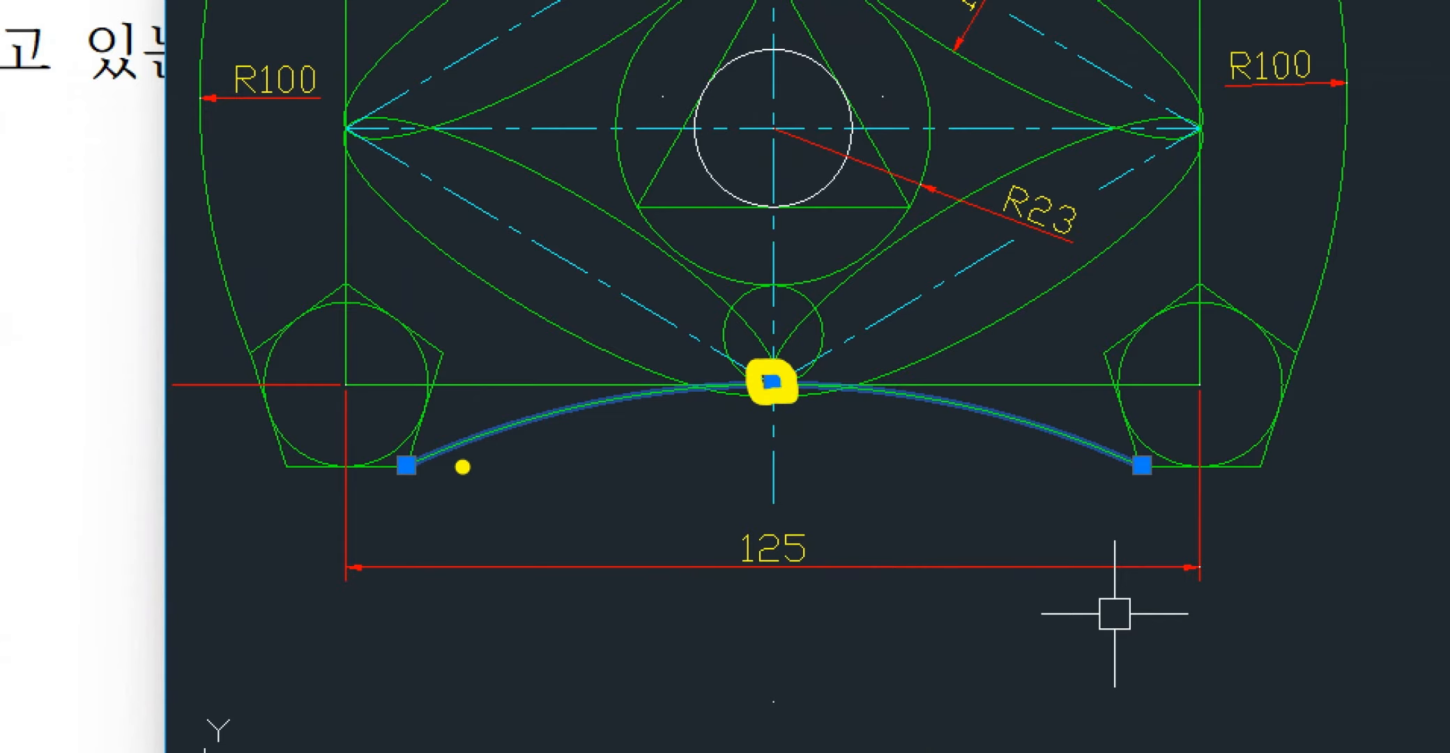
mouse_move(411, 466)
shift+mouse_down()
mouse_move(1043, 447)
mouse_move(1146, 465)
shift+mouse_up()
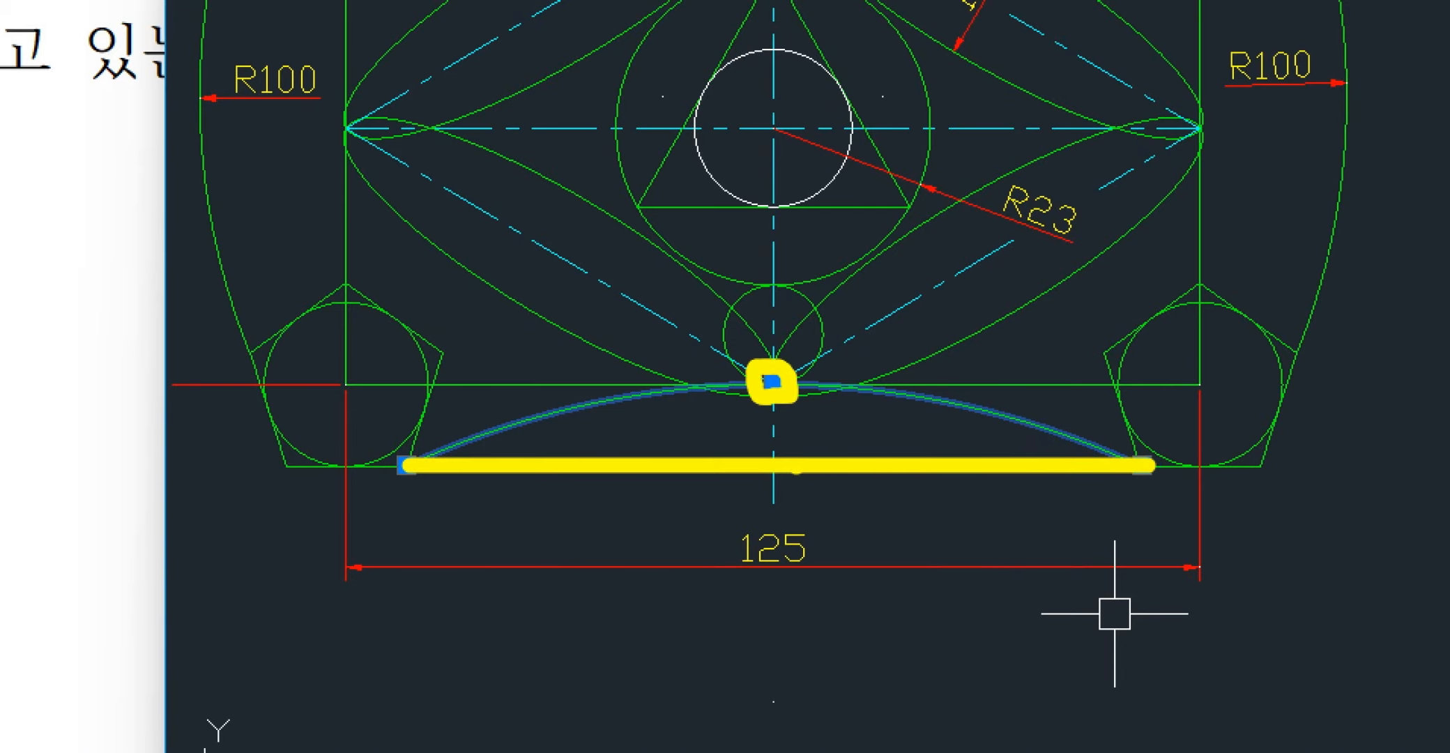
mouse_move(779, 458)
mouse_down()
mouse_move(774, 393)
mouse_move(725, 438)
mouse_up()
drag(795, 388, 825, 401)
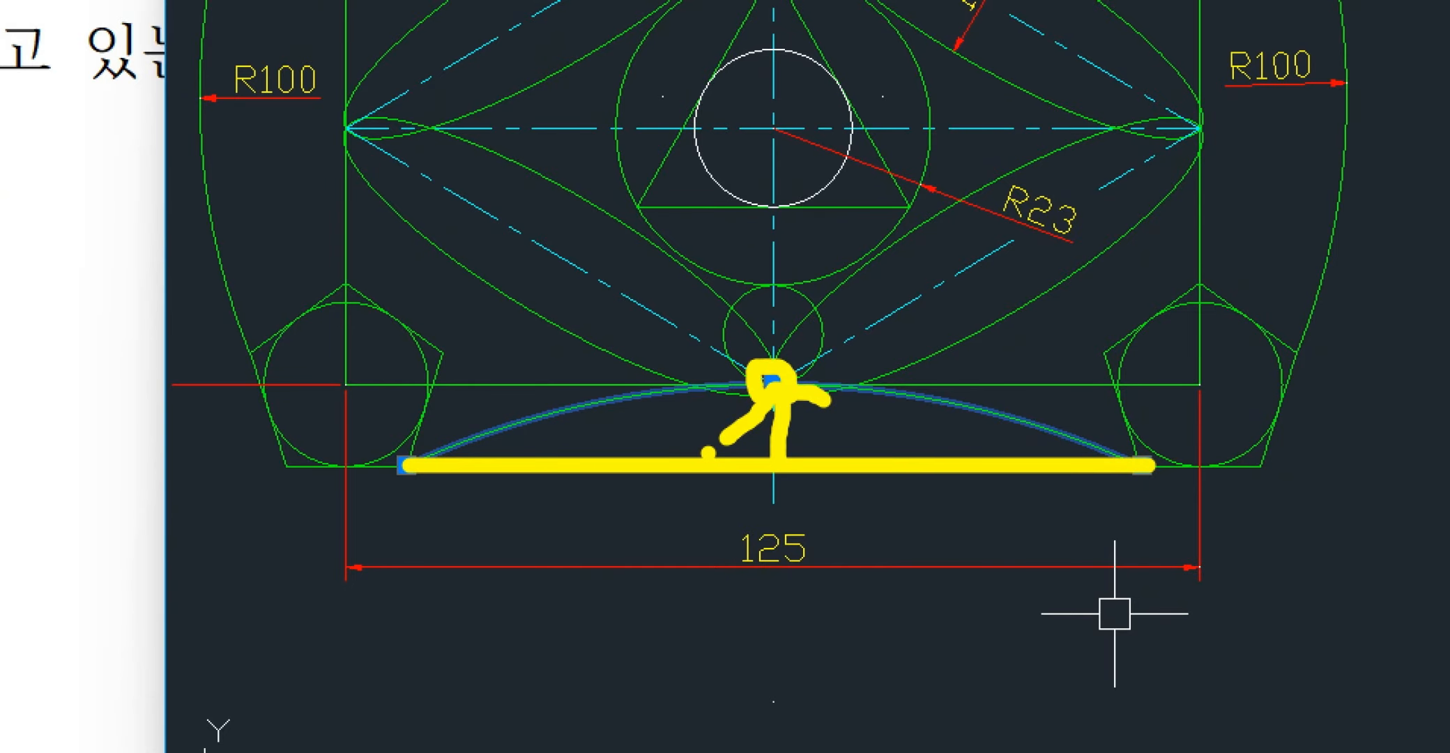
key(Escape)
key(Escape)
middle_drag(1157, 504, 731, 460)
- Compare the End and Radius options in note 42 with the start, middle and end point method in note 43 of the Hancom document
click(286, 493)
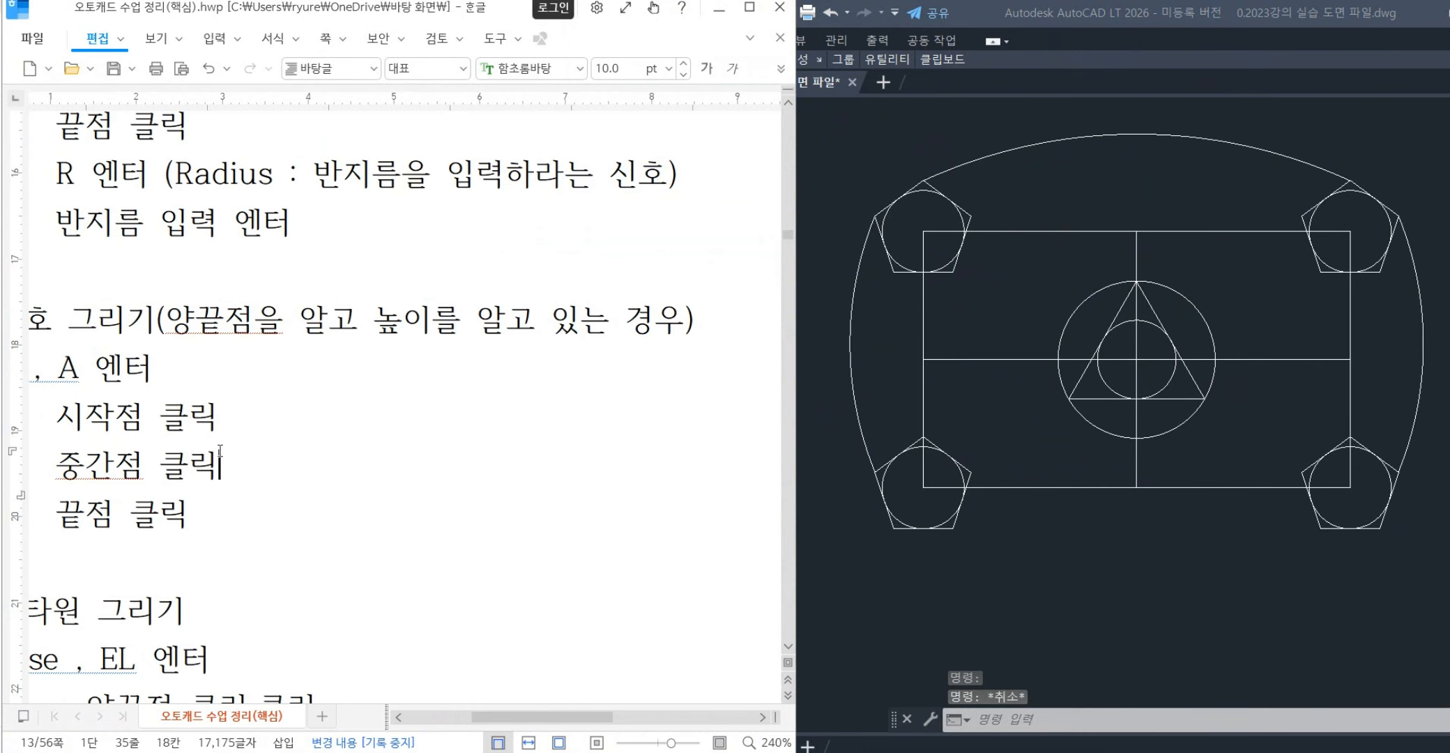
scroll(137, 423, up, 3)
key(ctrl+1)
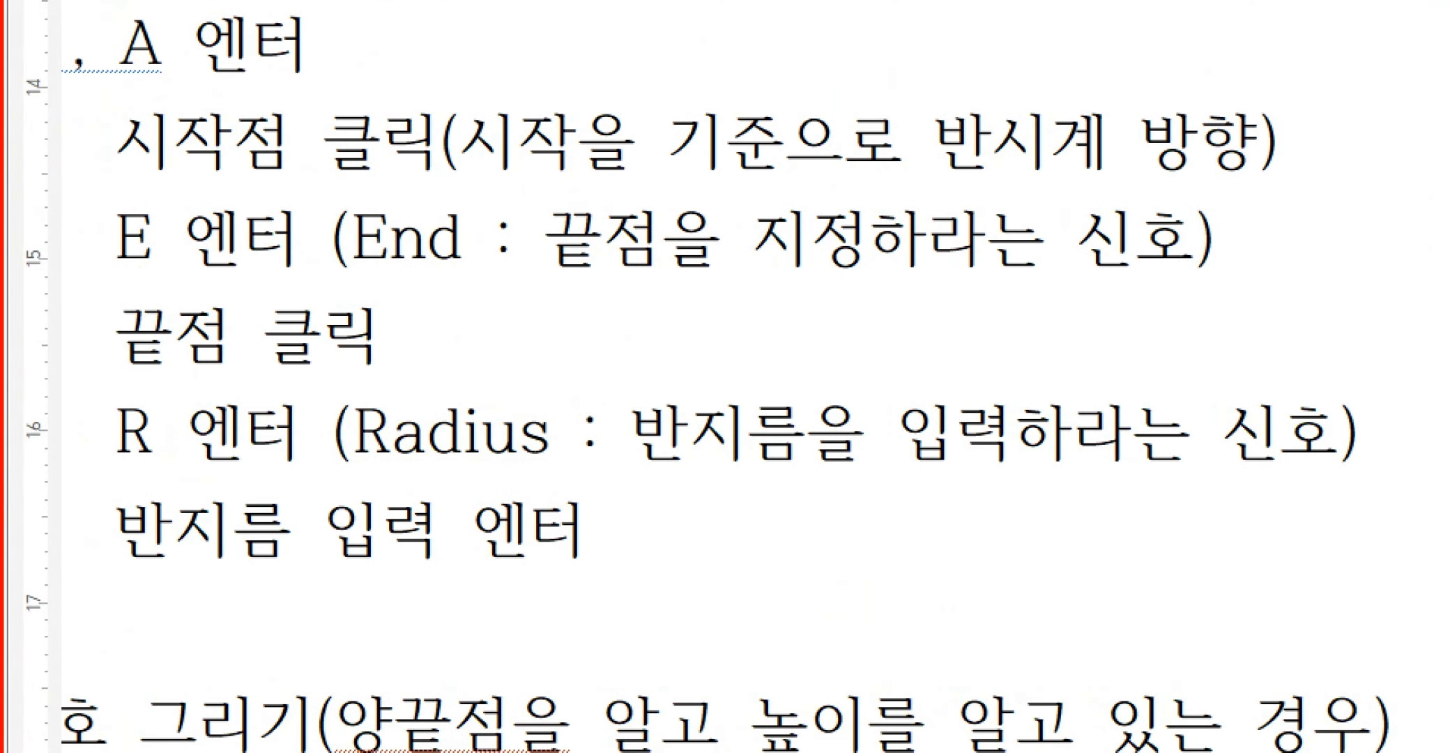
drag(91, 274, 198, 274)
drag(96, 474, 213, 473)
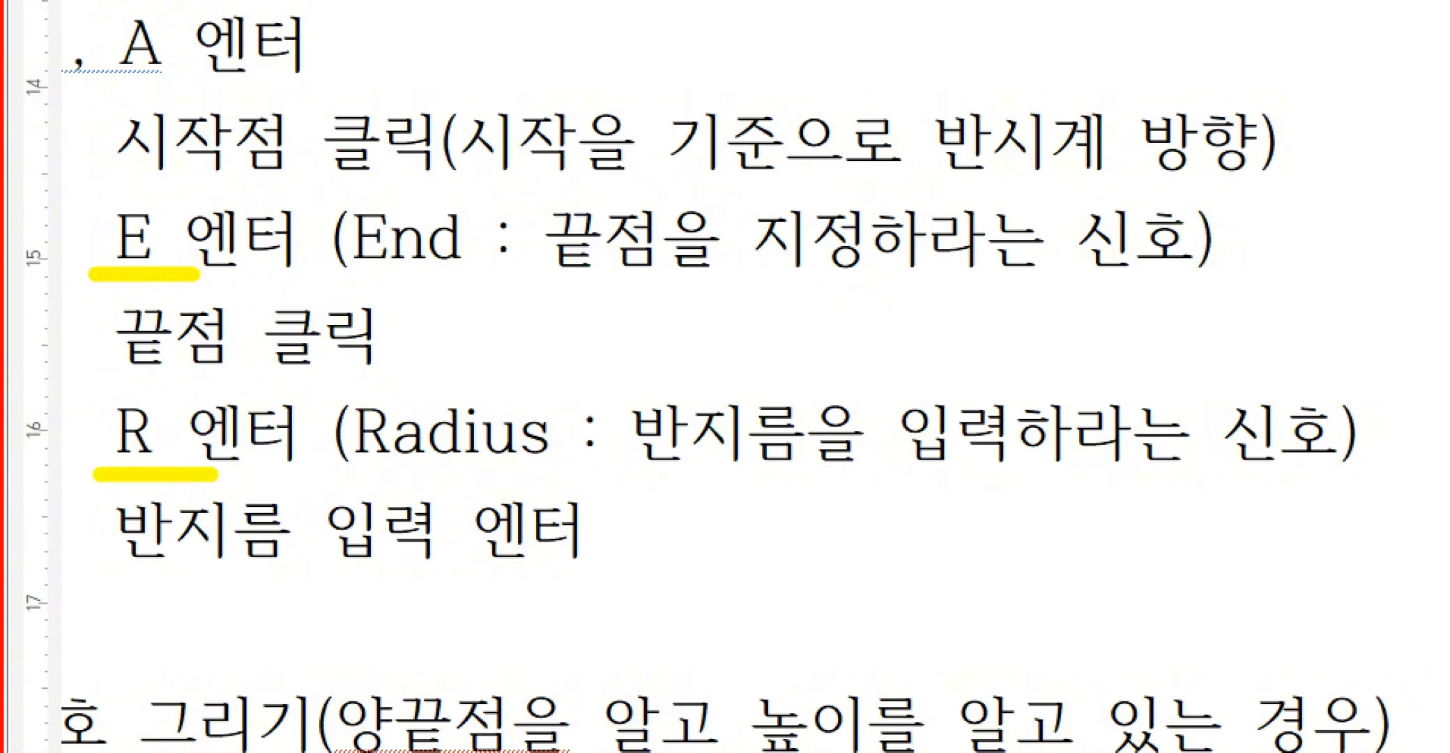
key(Escape)
scroll(112, 446, down, 3)
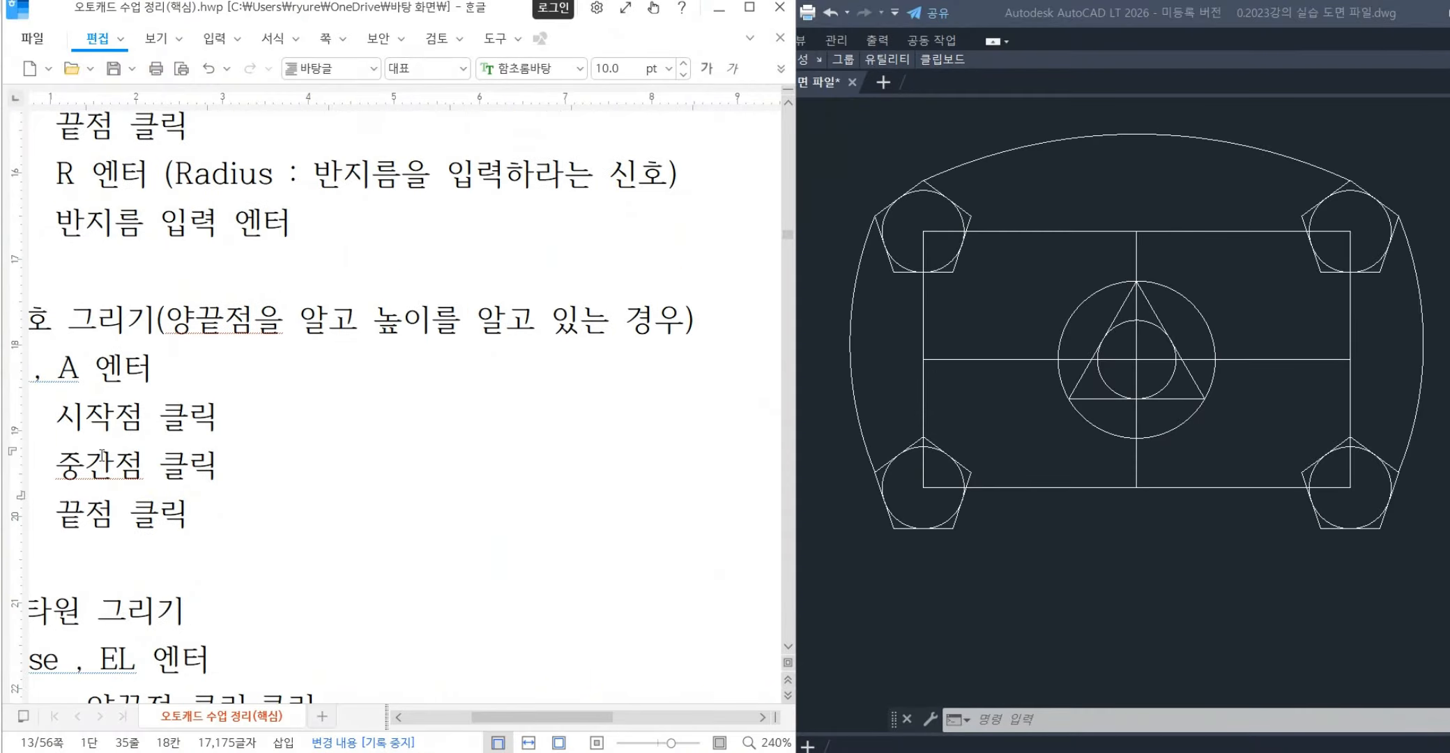
- Draw a three-point arc from the lower-left pentagon's bottom right vertex through the rectangle's lower edge midpoint to the lower-right pentagon's bottom left vertex
click(829, 570)
text(a)
key(Return)
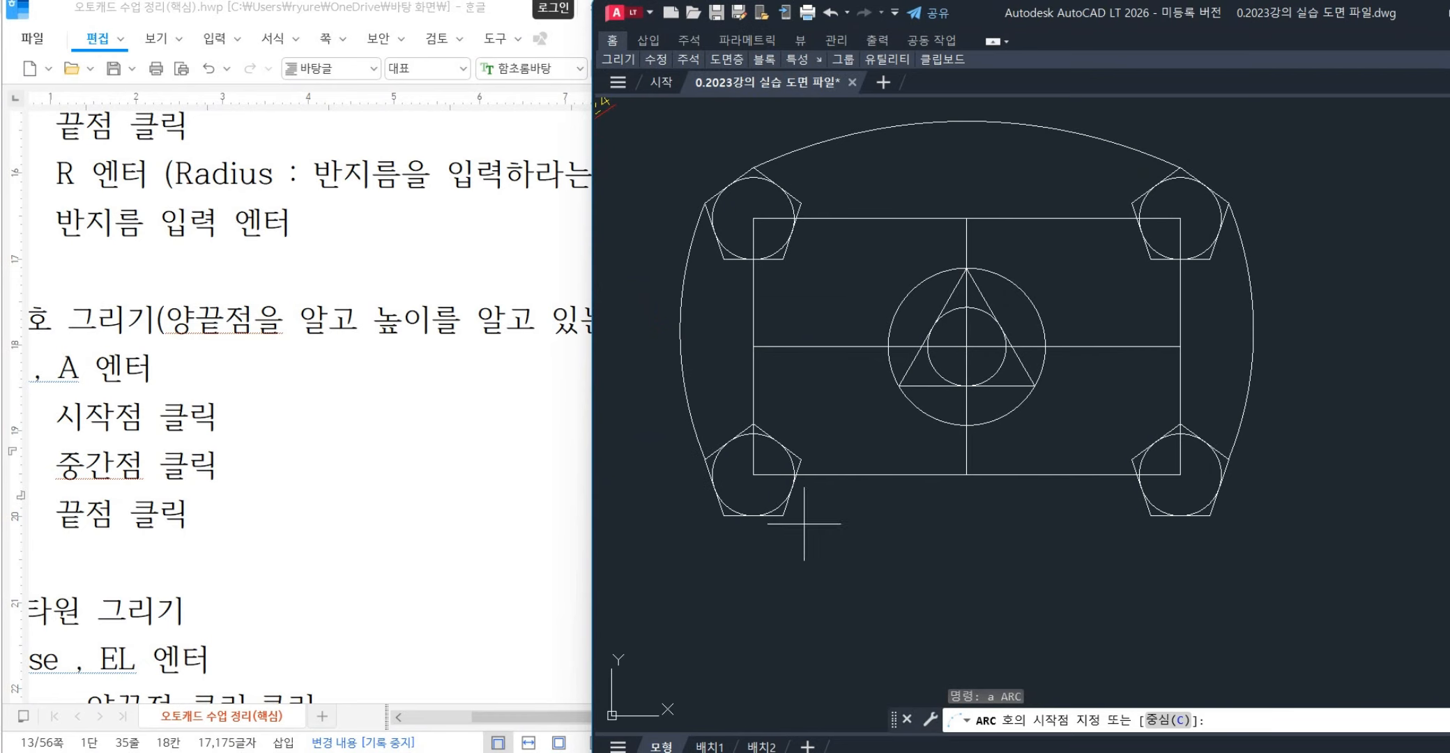
click(786, 516)
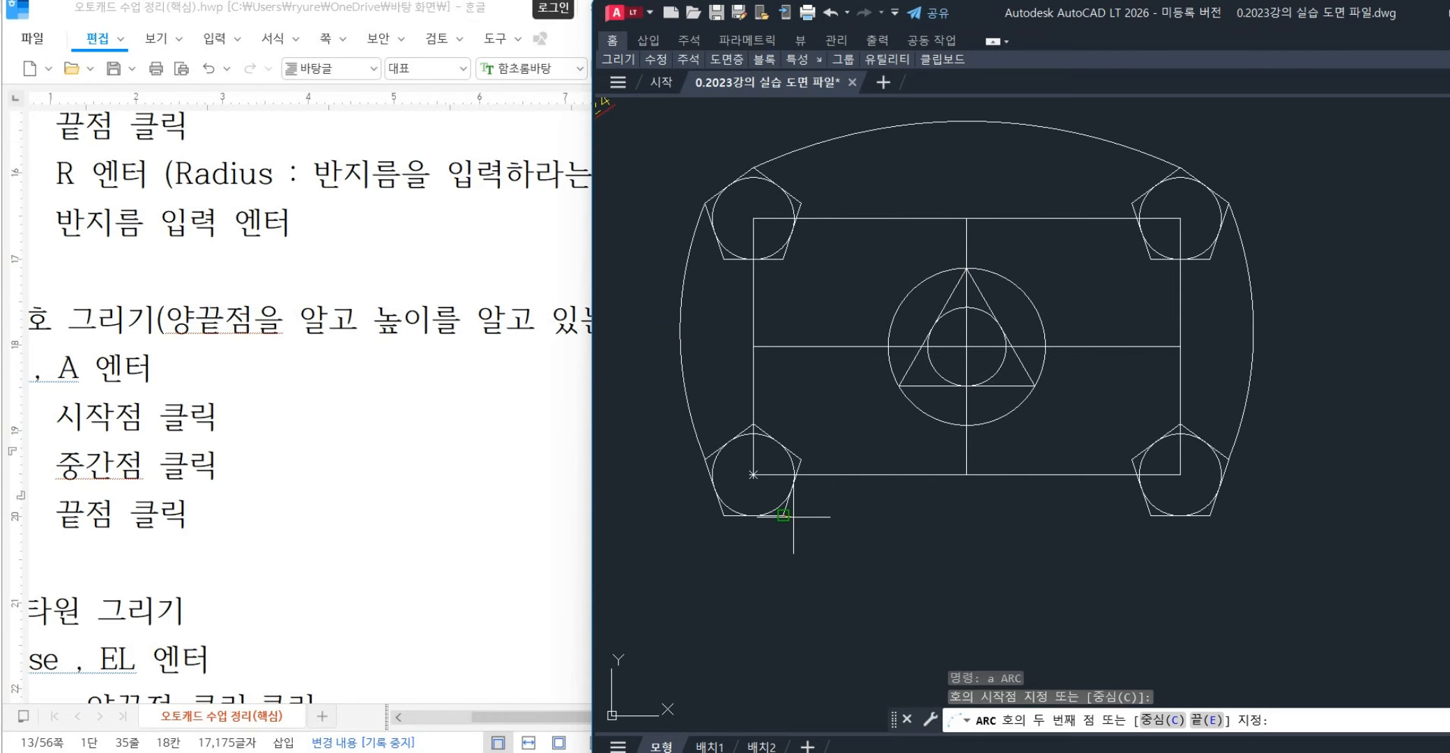
click(966, 475)
click(1151, 515)
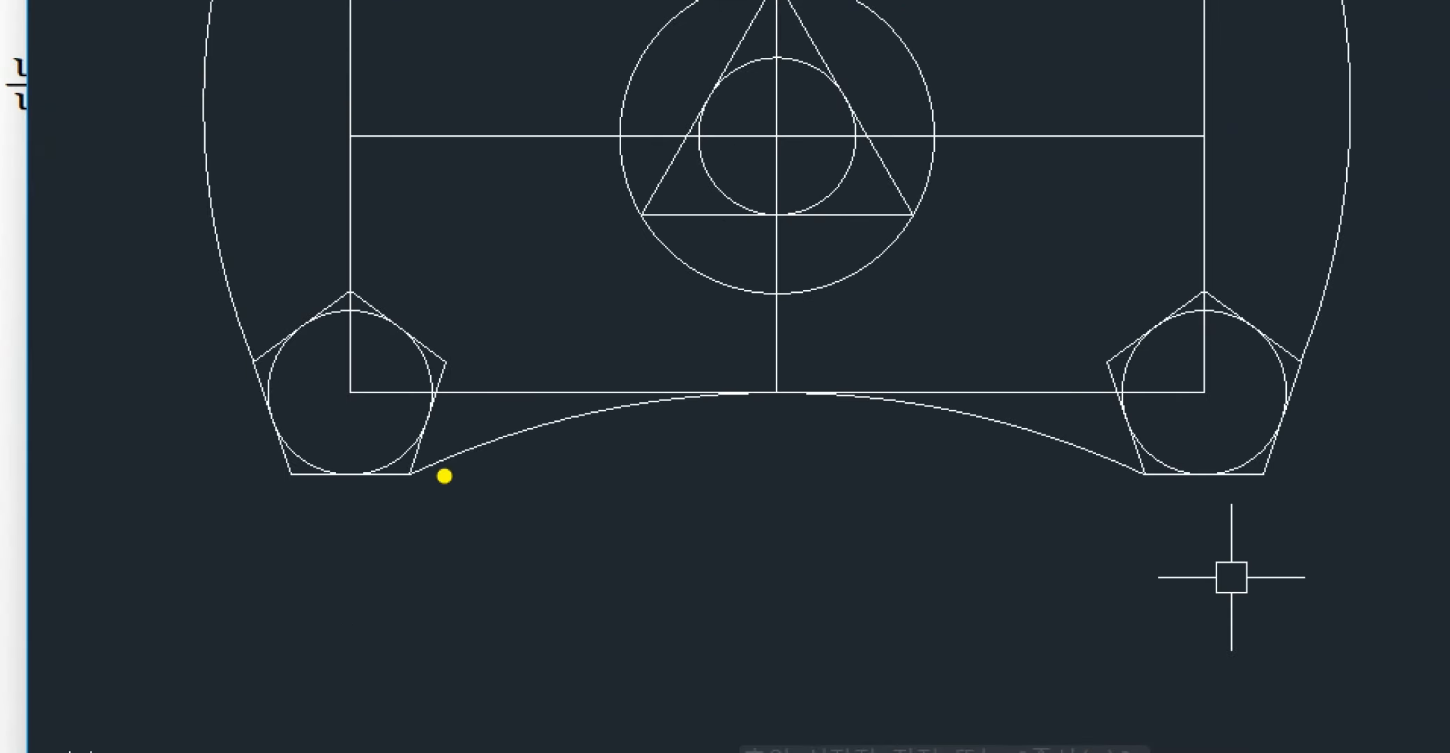
mouse_move(429, 476)
mouse_down()
mouse_move(747, 382)
mouse_move(718, 454)
mouse_up()
mouse_move(1157, 506)
mouse_down()
mouse_move(875, 348)
mouse_move(930, 423)
mouse_up()
key(Escape)
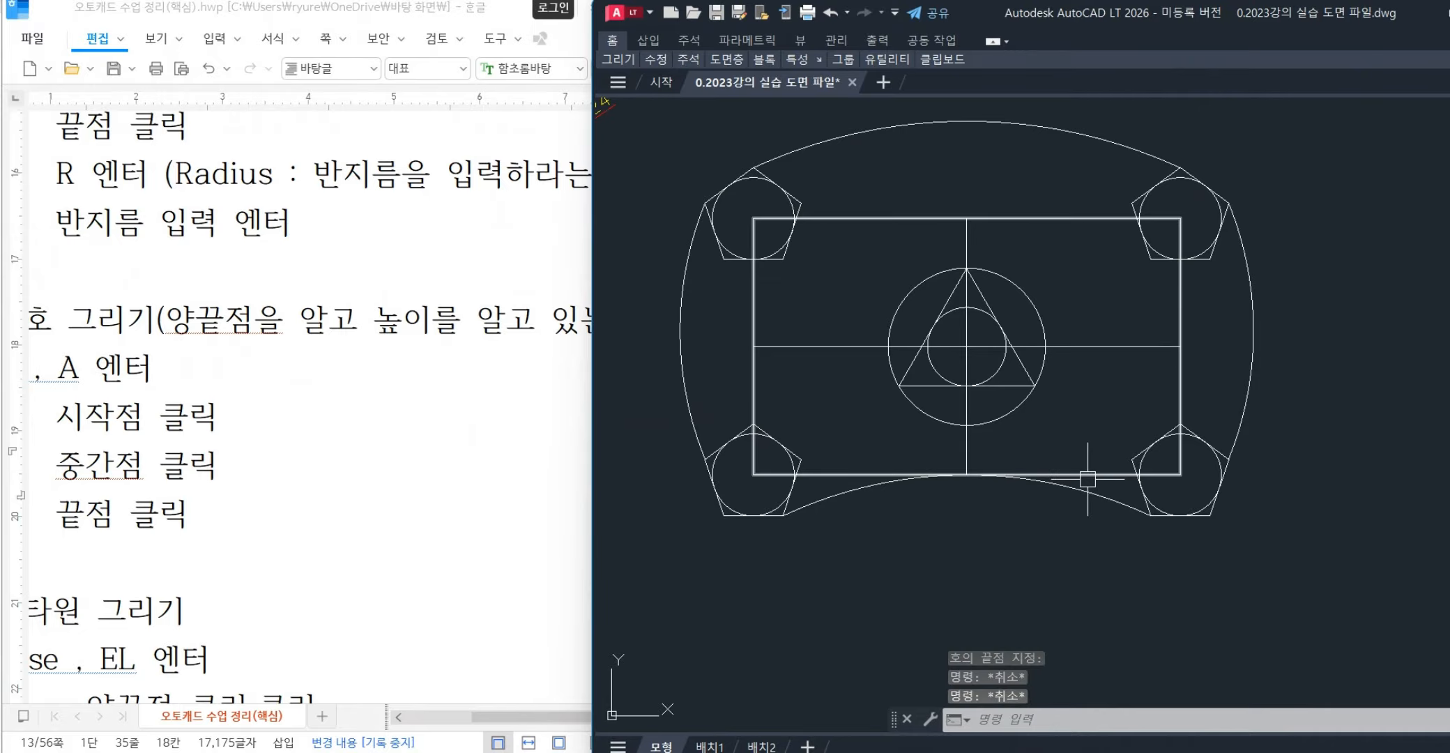
- Delete the three-point arc between the two lower pentagons
click(1084, 476)
key(Escape)
click(1116, 507)
key(Delete)
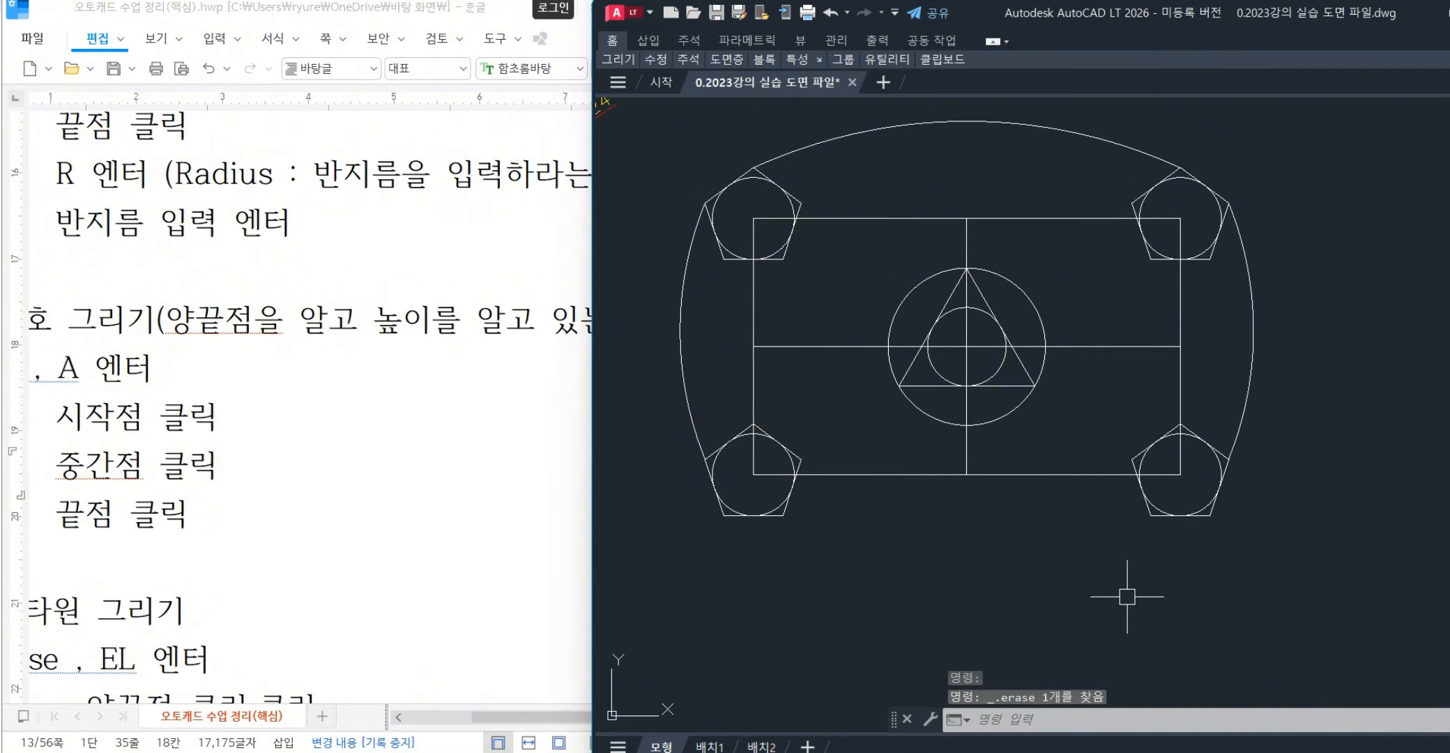
- Draw a three-point arc from the lower-right pentagon's bottom left vertex through the rectangle's lower edge midpoint to the lower-left pentagon's bottom right vertex
text(a)
key(Return)
click(1150, 515)
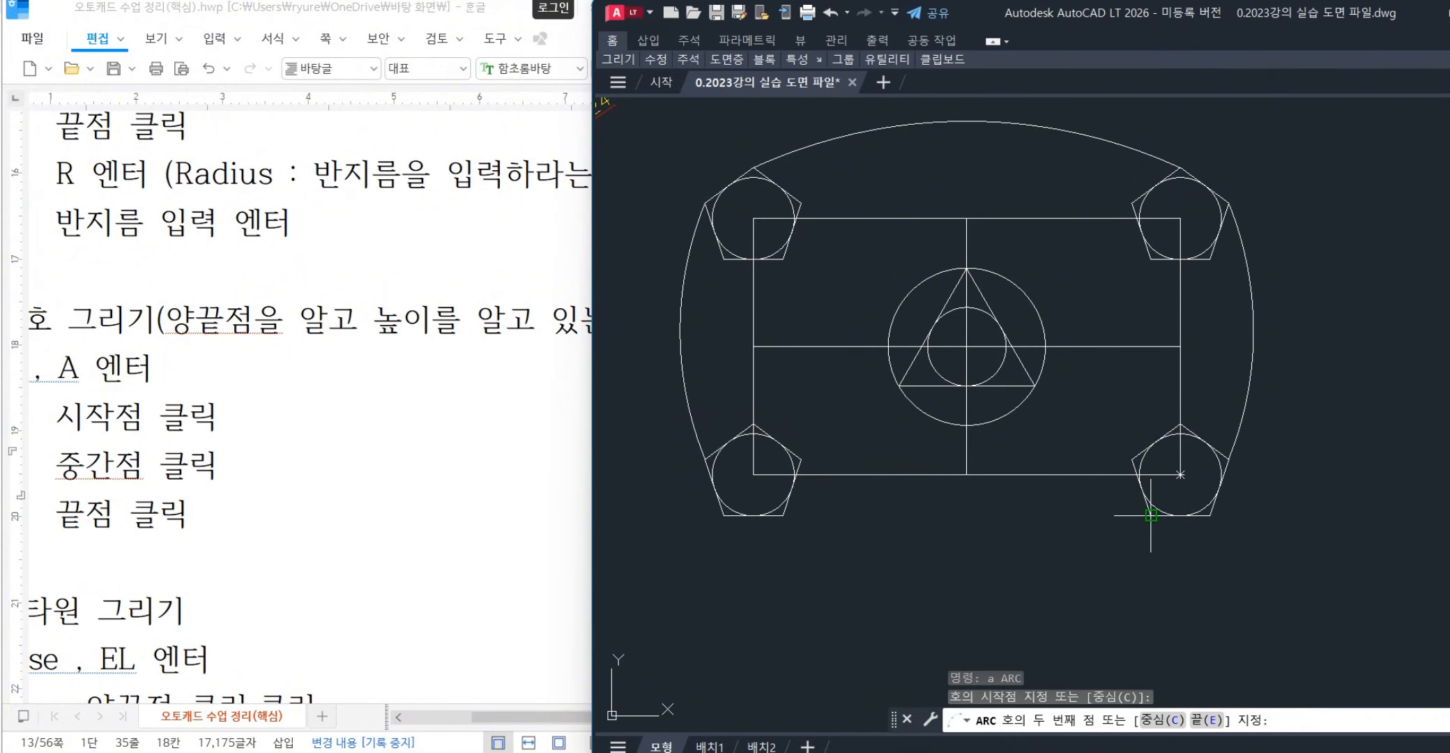
click(967, 474)
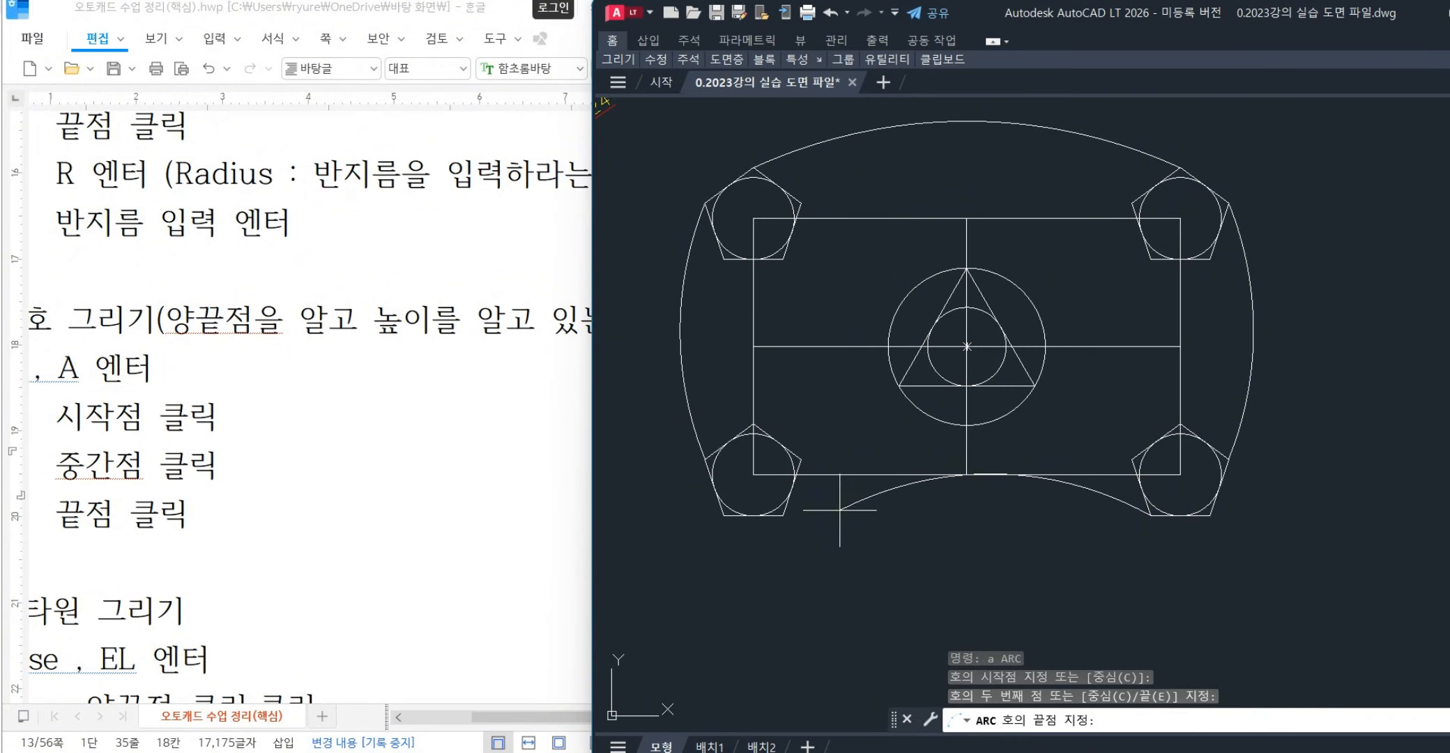
click(784, 515)
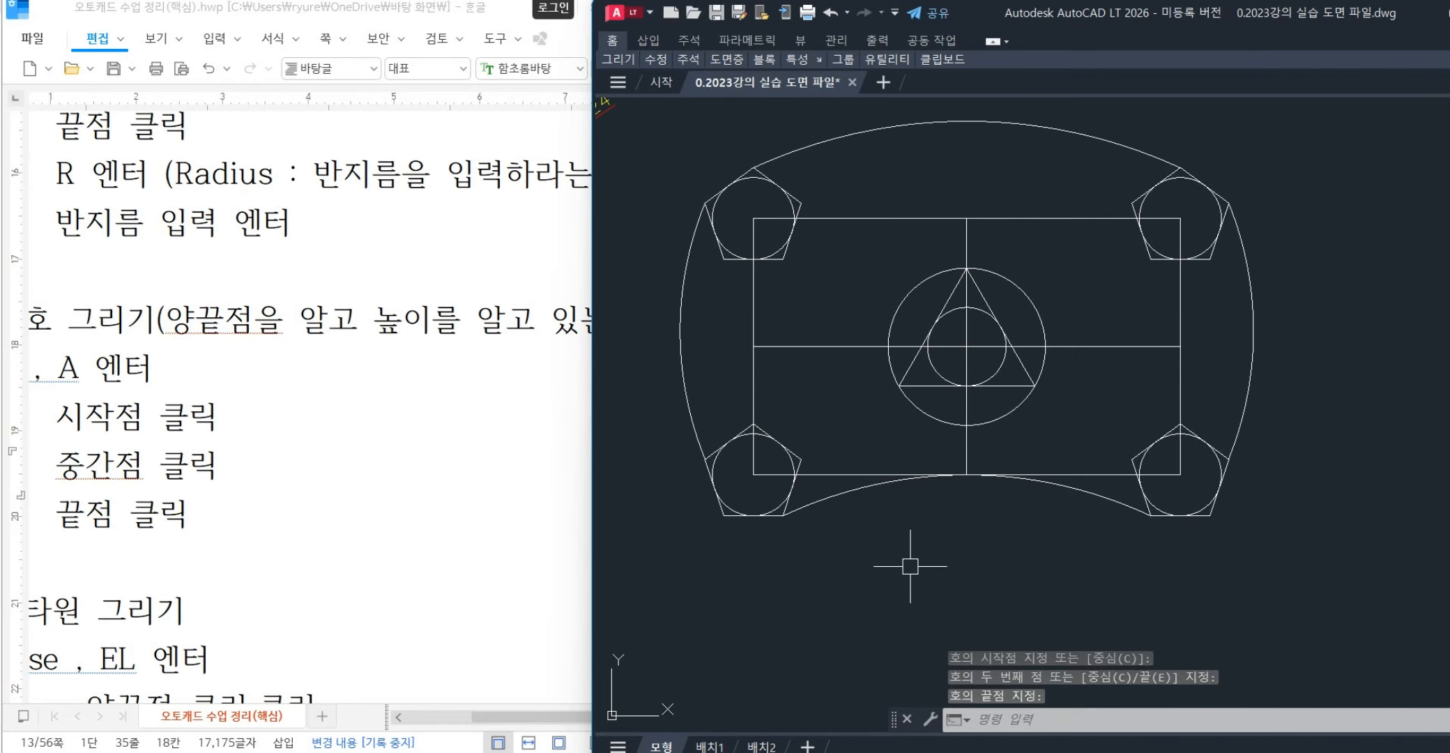
- Select the bottom three-point arc and the top R150 arc in turn to compare how each is defined
click(849, 492)
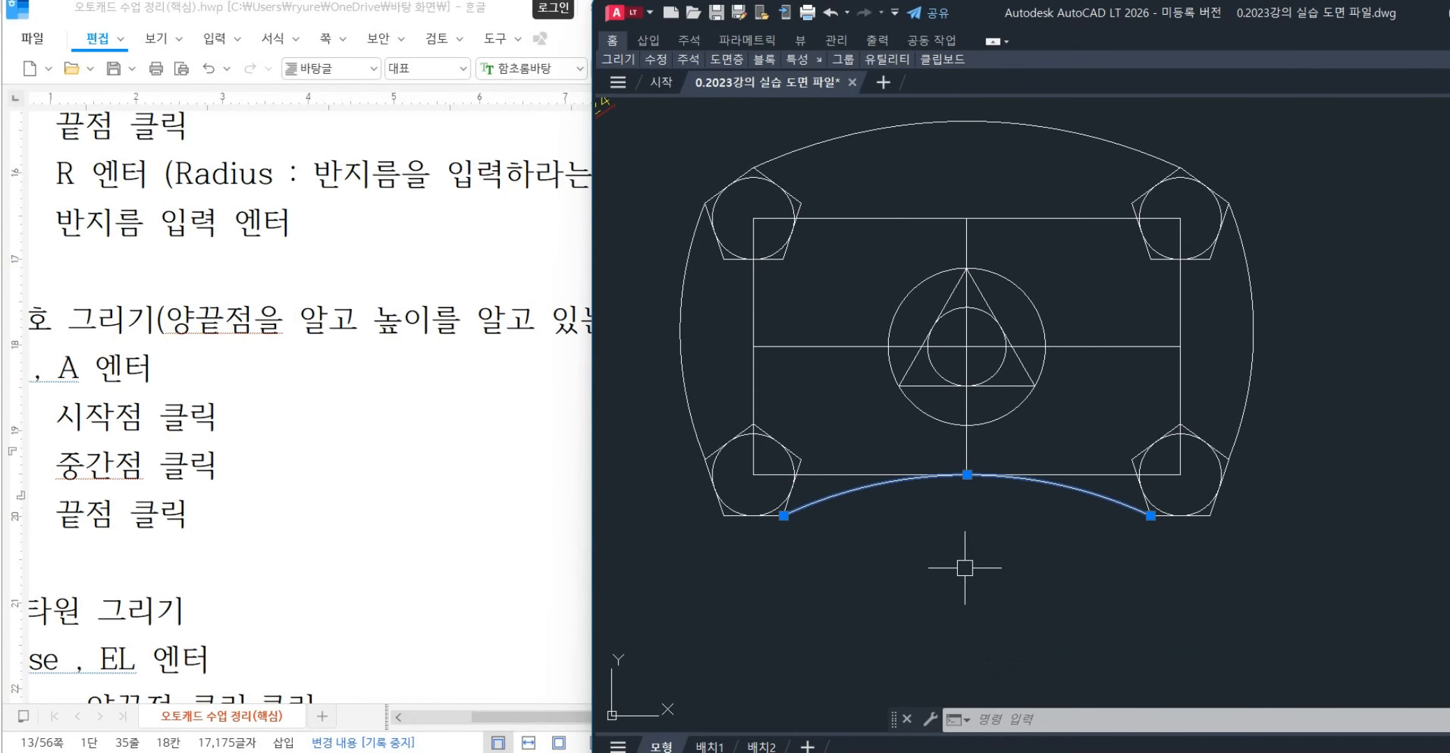
key(Escape)
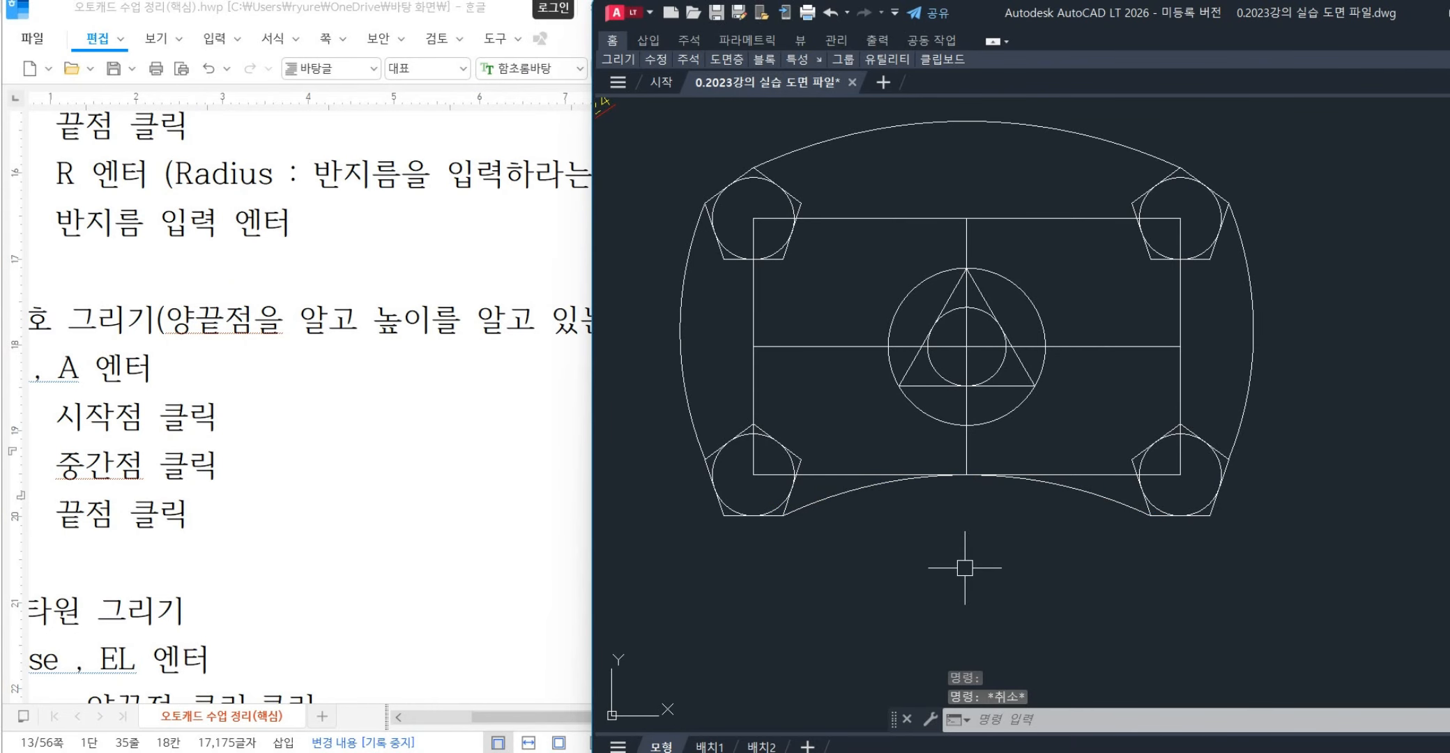
click(1025, 127)
key(Escape)
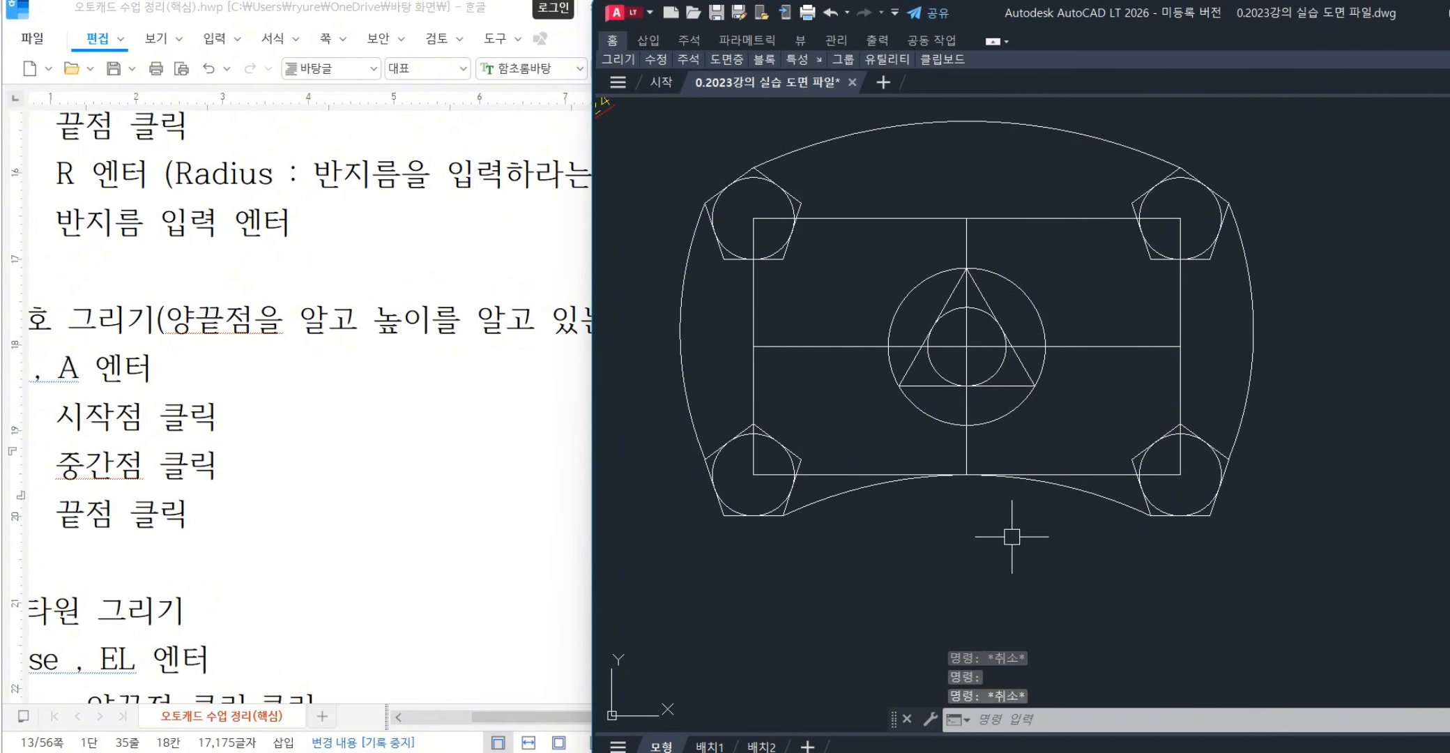
middle_drag(990, 538, 1100, 498)
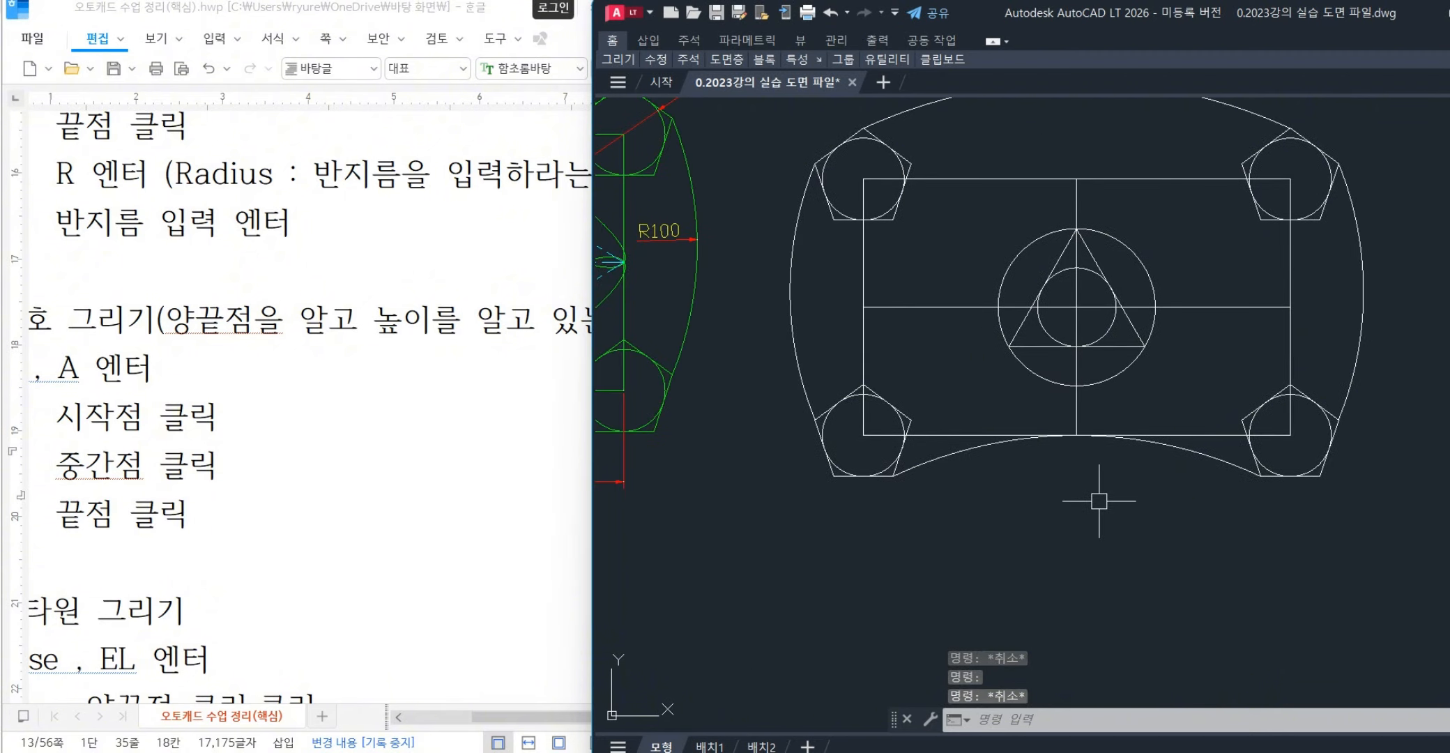
click(963, 454)
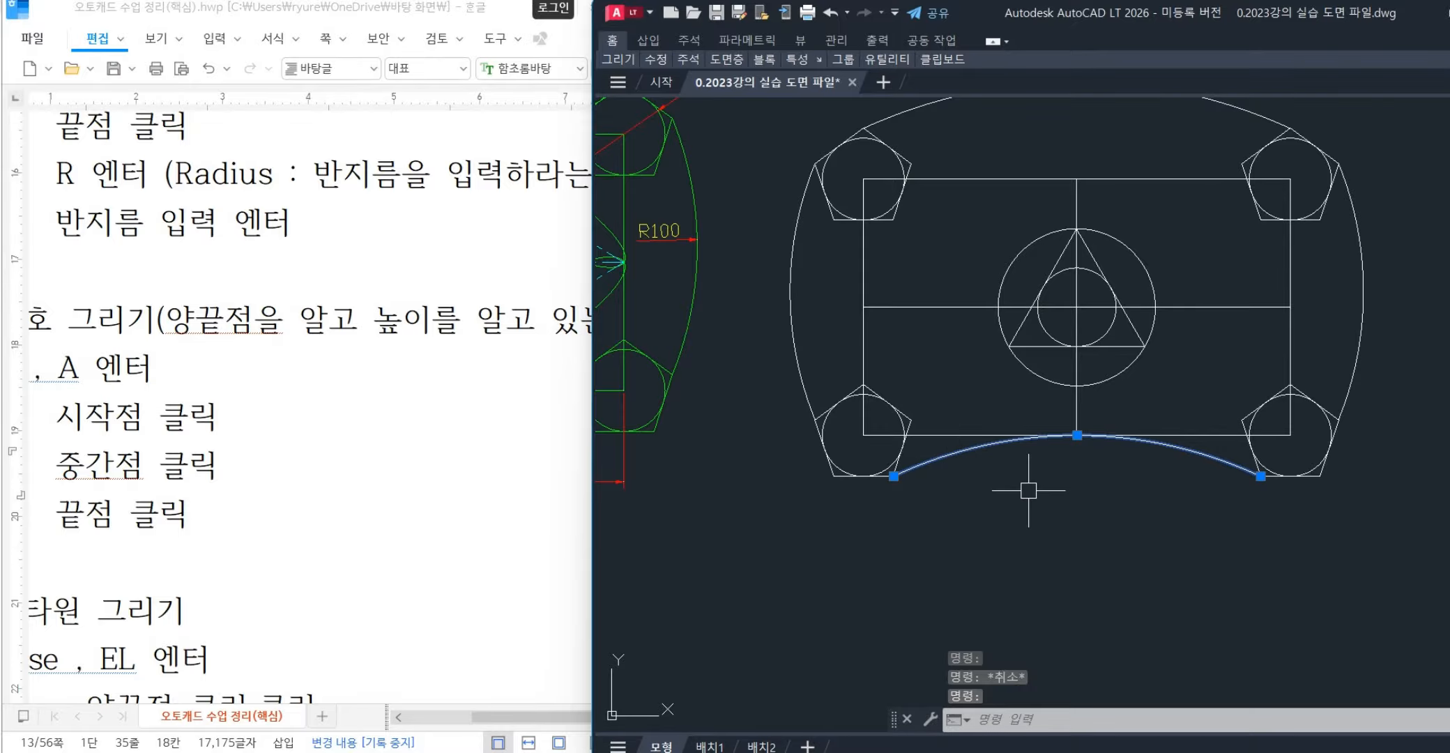
- Clear the arc selection and expand the ribbon to show its full tool panels
key(Escape)
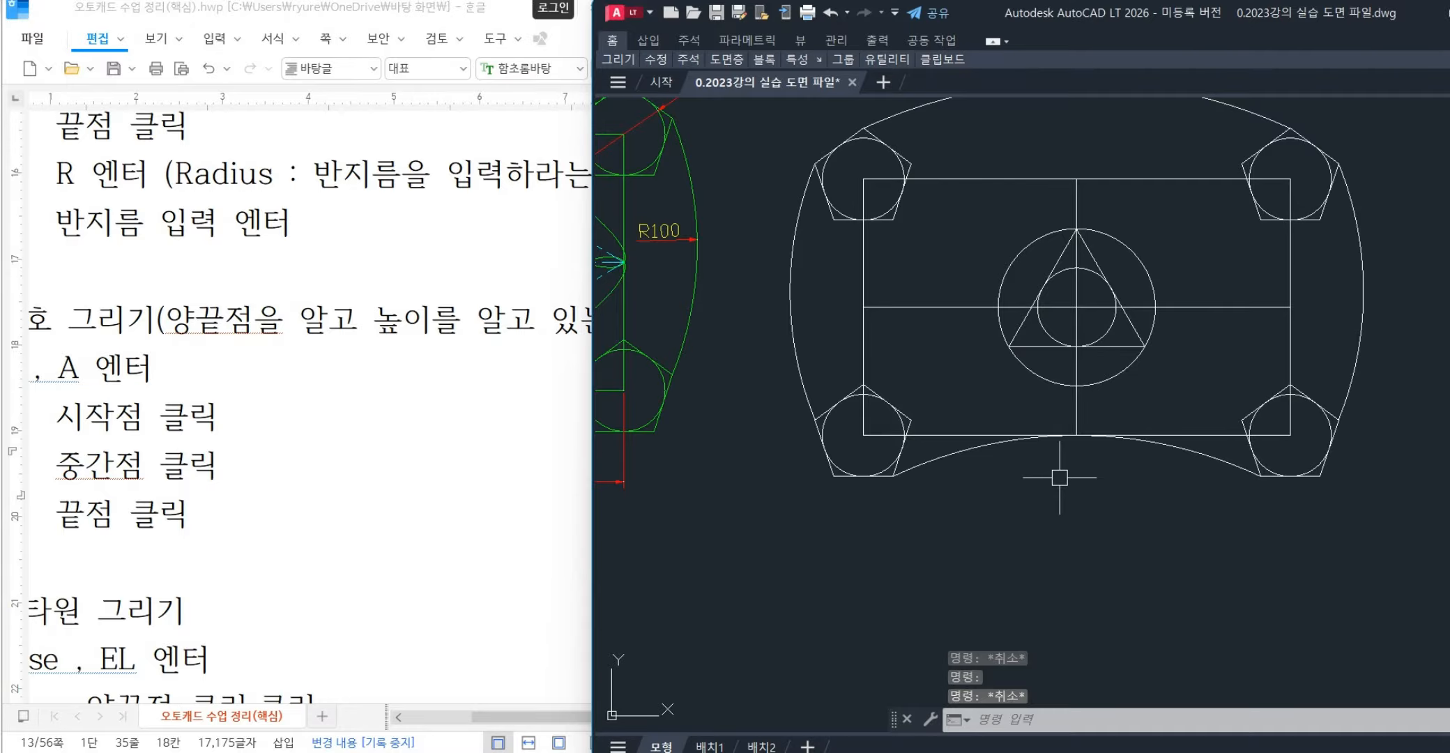
click(994, 42)
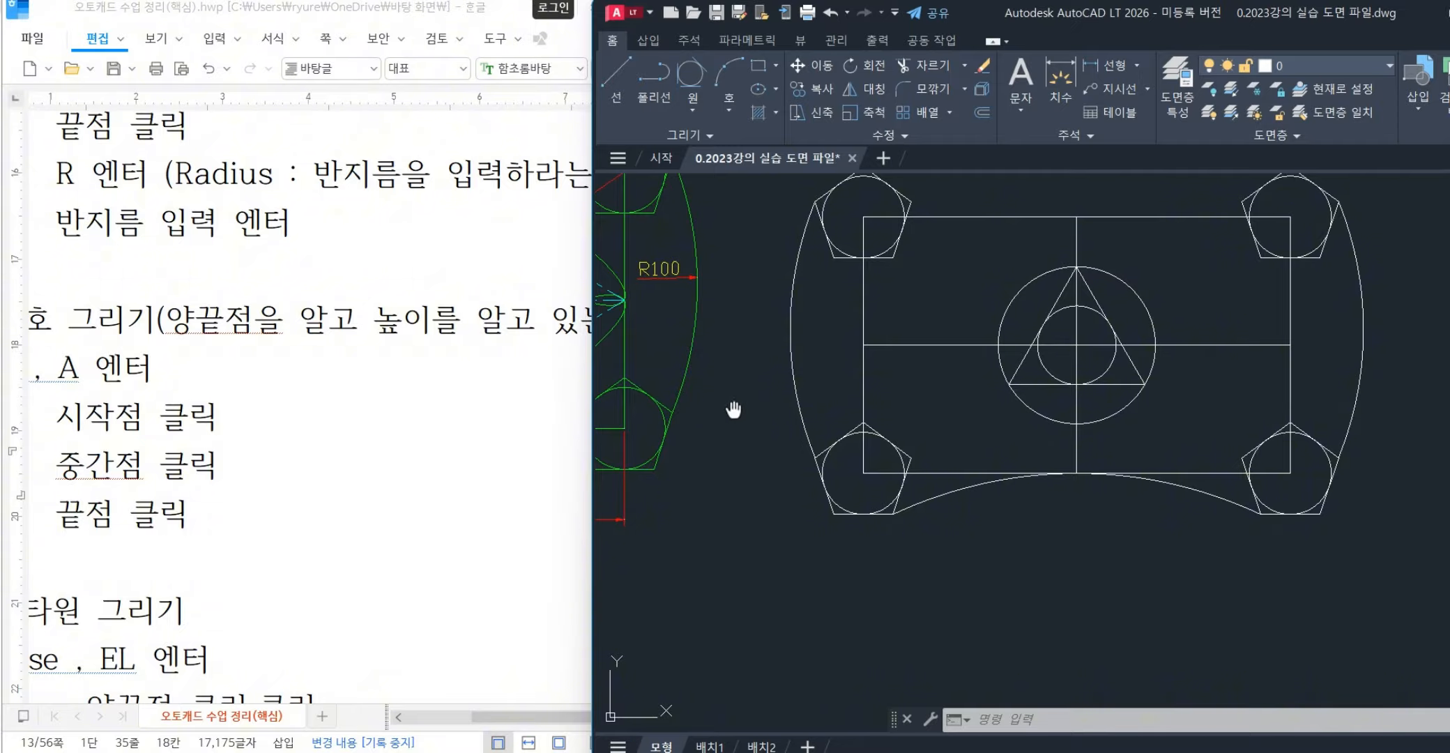
middle_drag(733, 409, 713, 477)
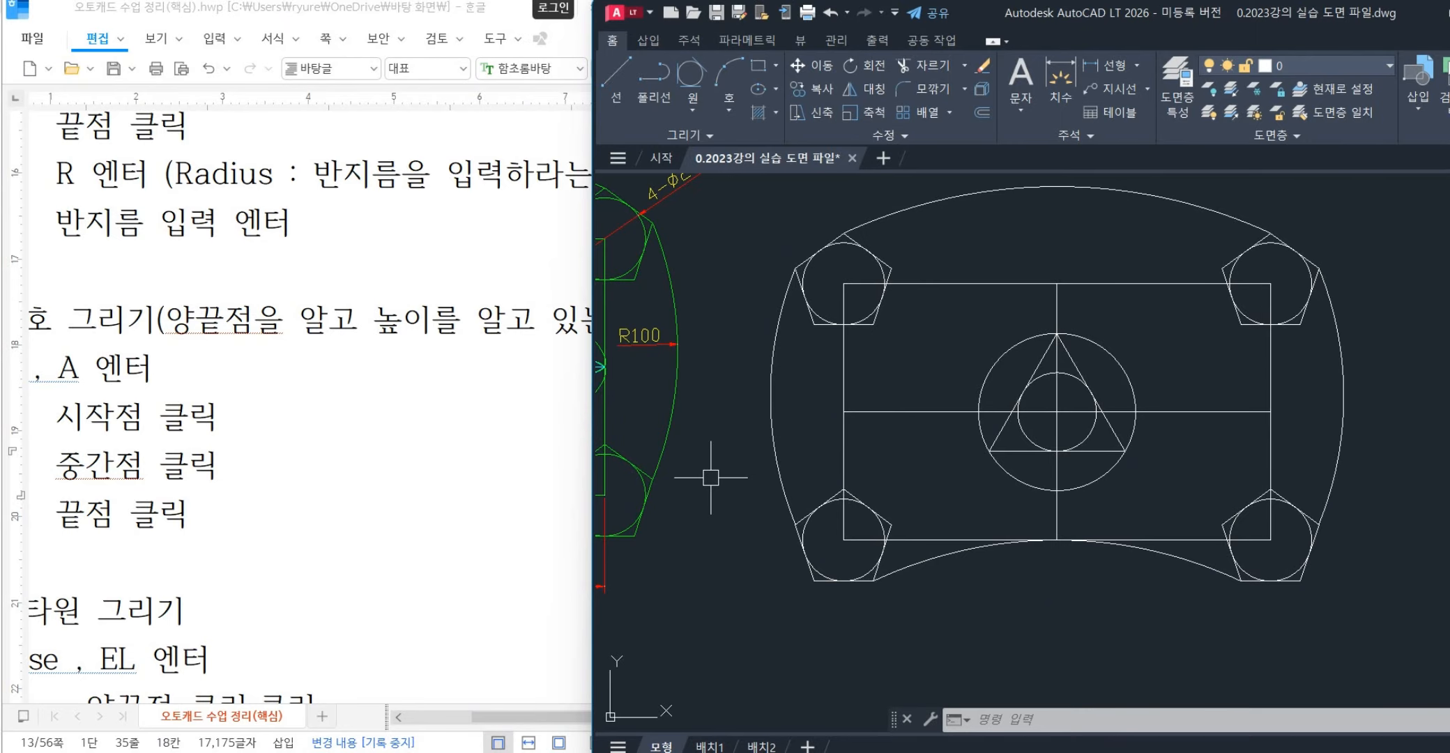
- Examine the list of arc construction methods, from three-point through start, center and end variants to Continue
click(732, 111)
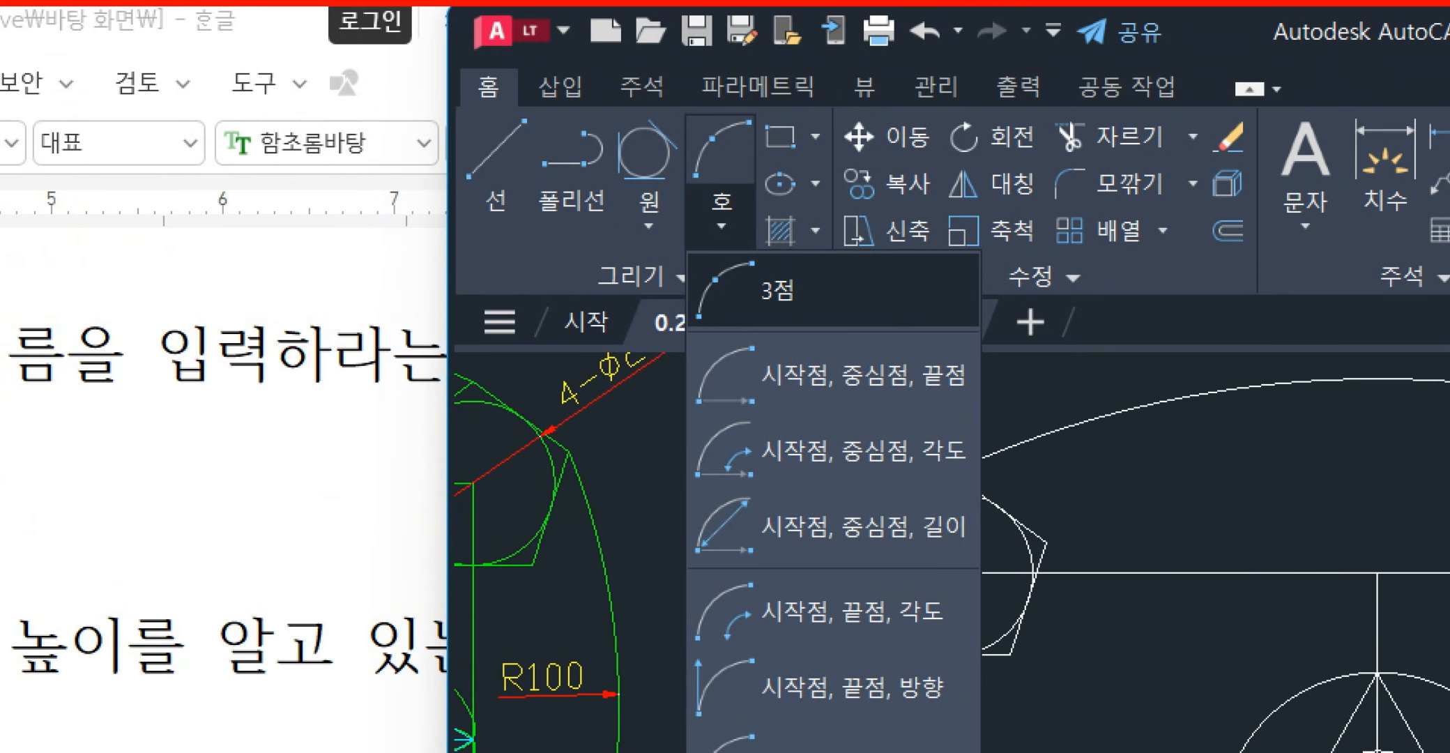
click(748, 186)
drag(866, 202, 718, 569)
drag(699, 249, 998, 751)
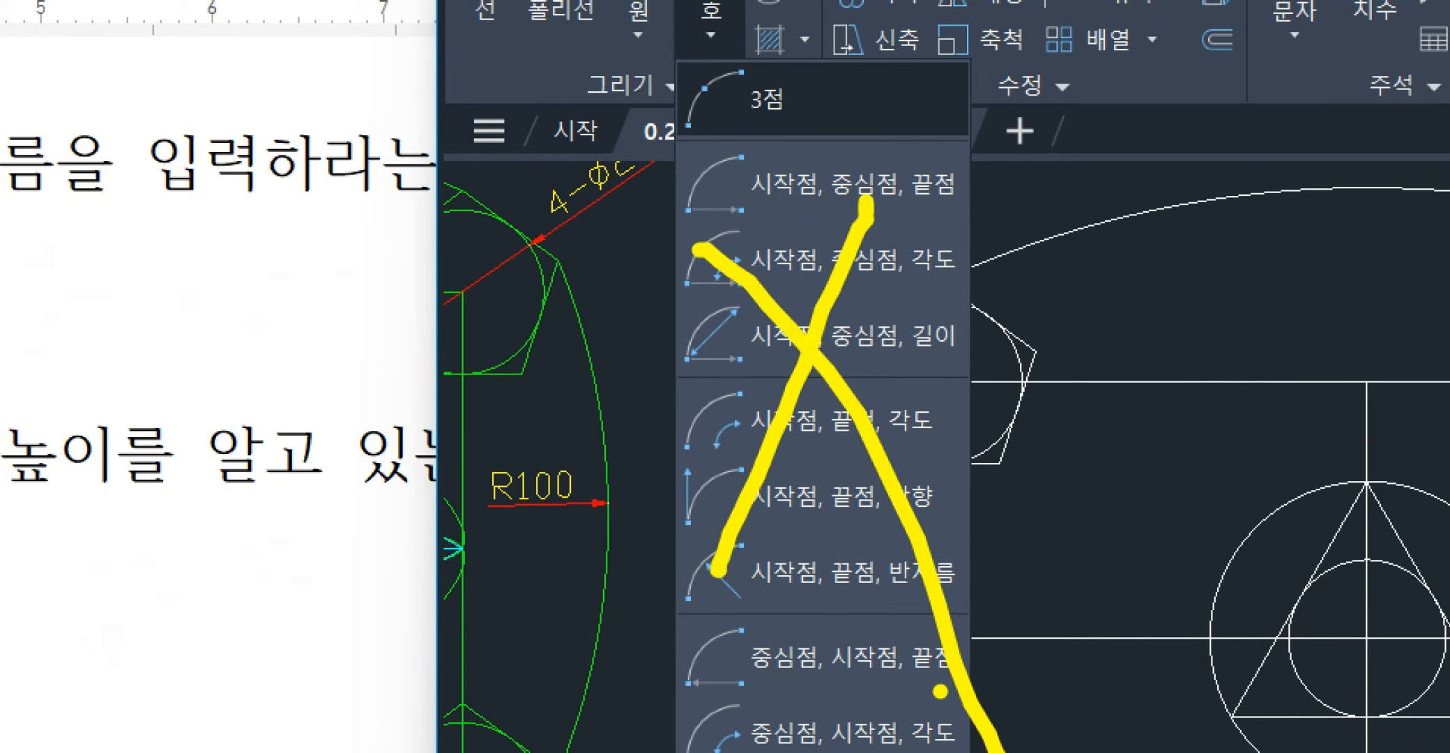
key(Escape)
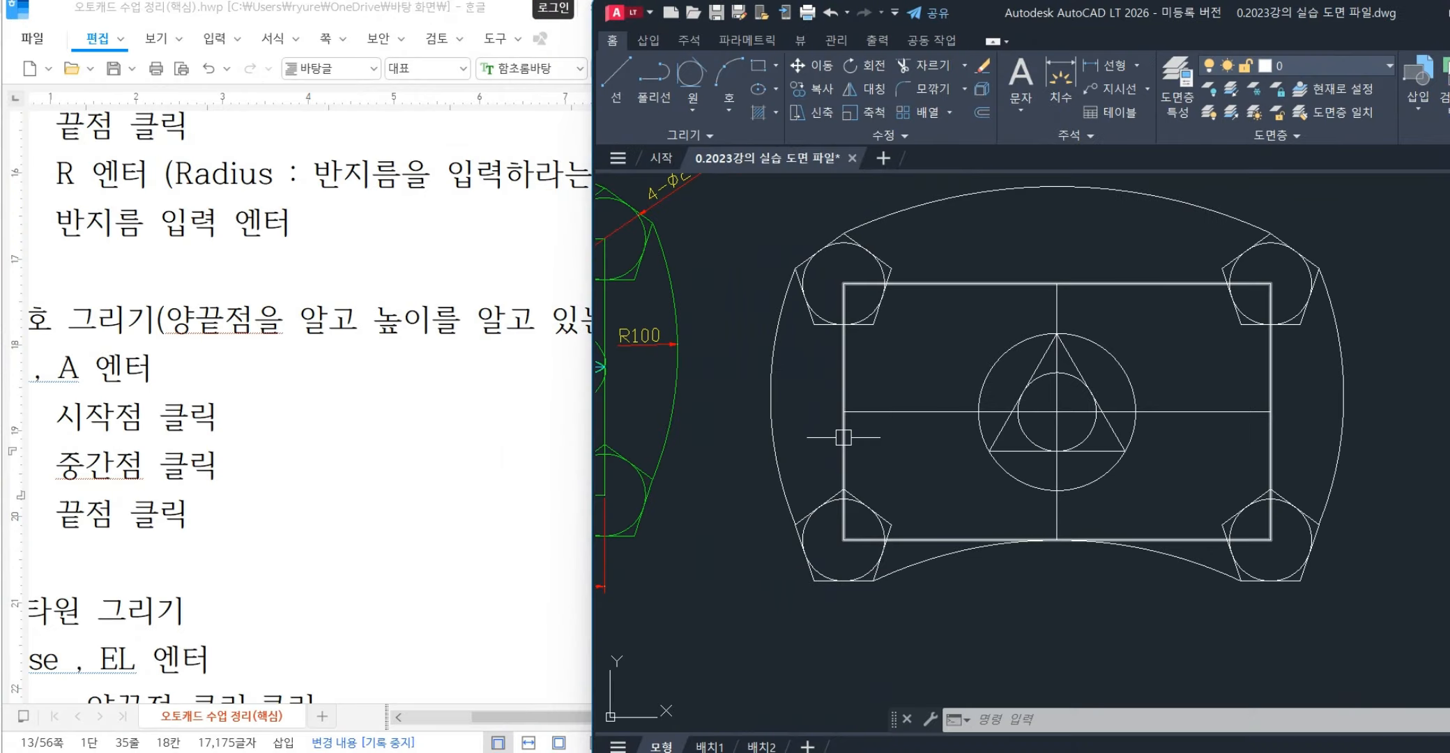
click(741, 113)
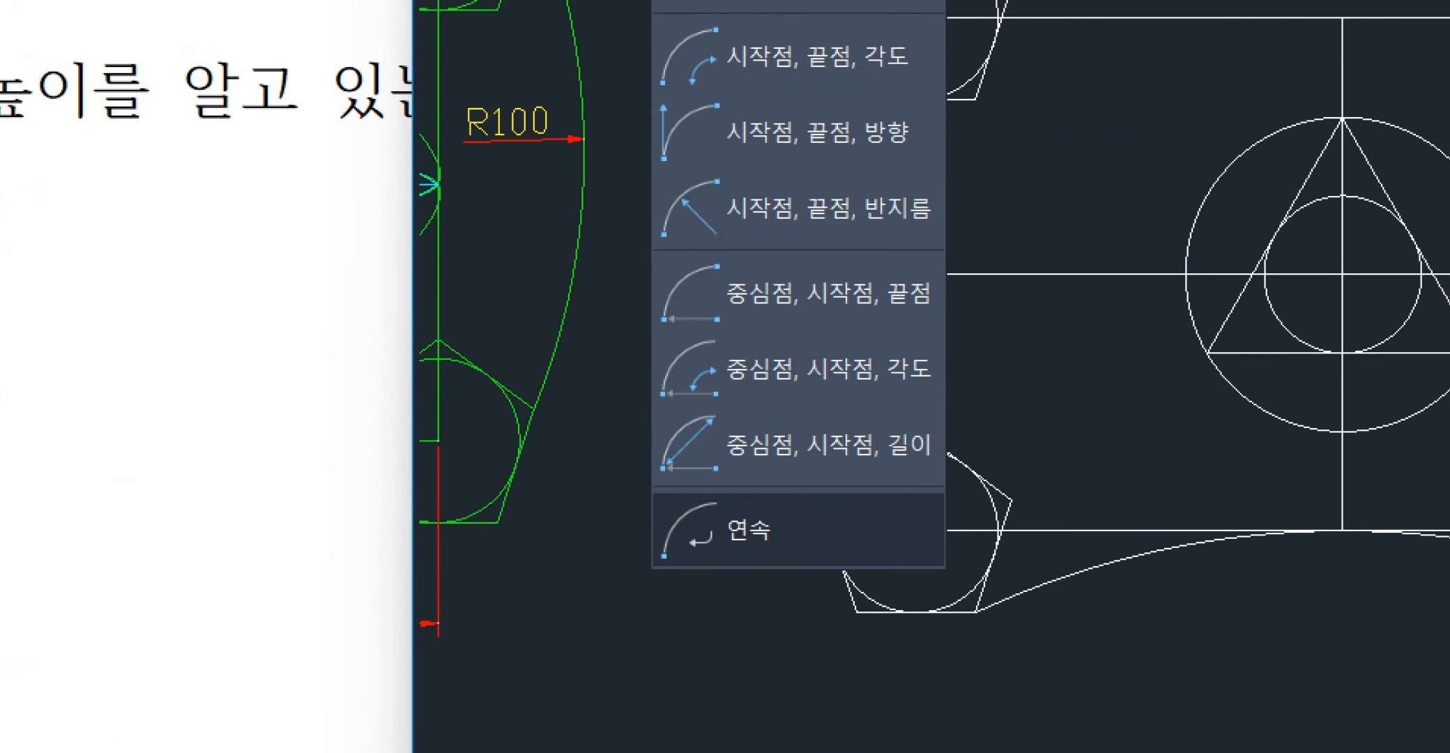
drag(610, 488, 809, 576)
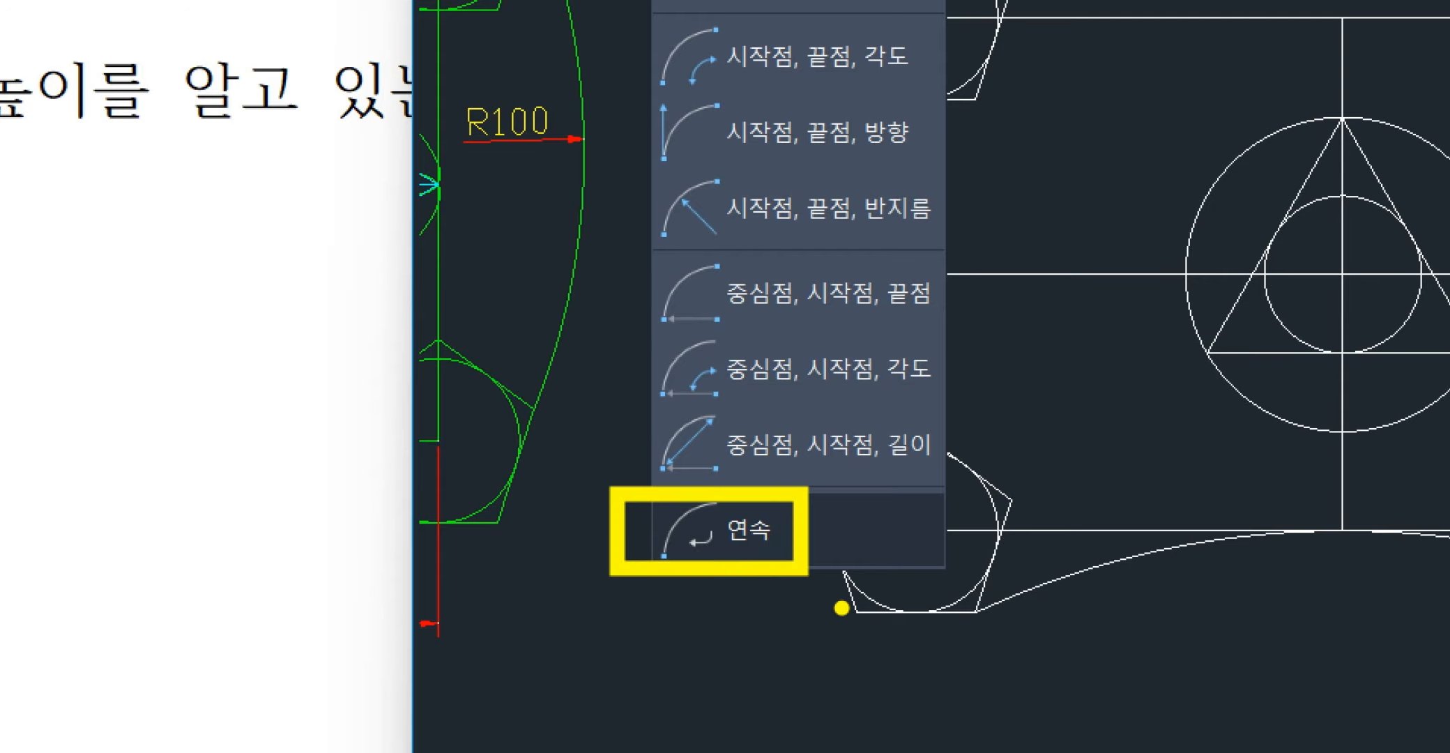
mouse_move(861, 692)
mouse_down()
mouse_move(773, 620)
mouse_move(833, 611)
mouse_up()
mouse_move(761, 577)
mouse_down()
mouse_move(839, 526)
mouse_move(783, 573)
mouse_up()
key(Escape)
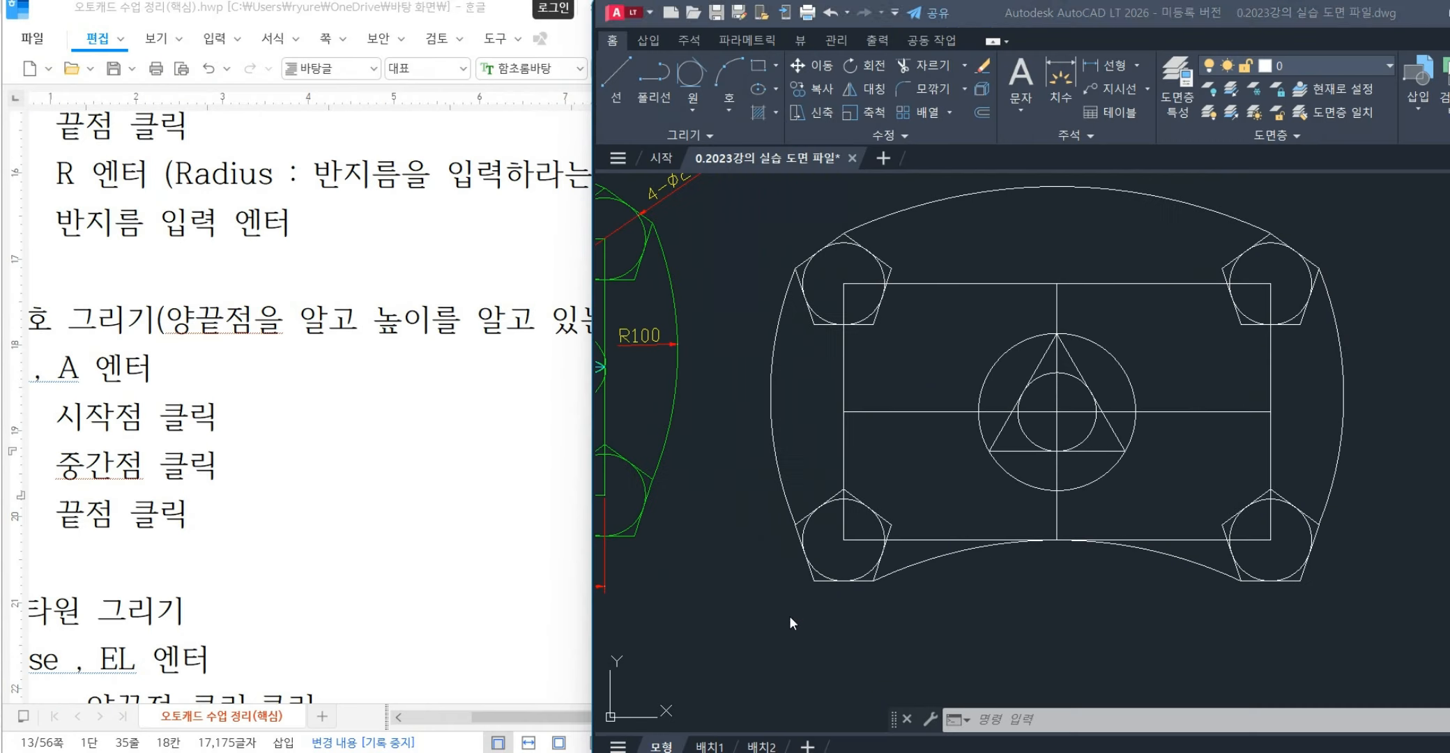
key(Escape)
key(Escape)
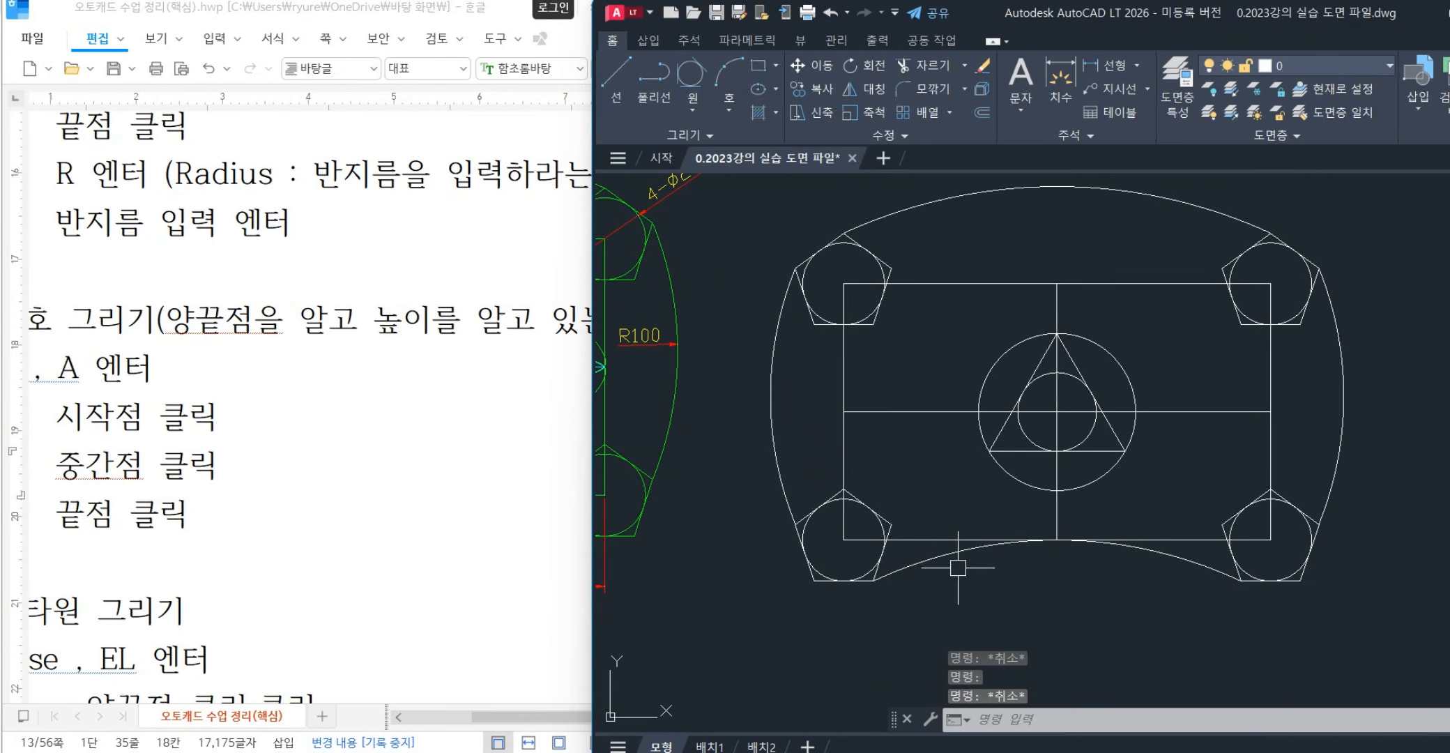
- Draw a Continue arc from the bottom three-point arc's left end to a point below the lower-left pentagon
mouse_move(957, 576)
middle_down()
mouse_move(899, 443)
mouse_move(924, 443)
middle_up()
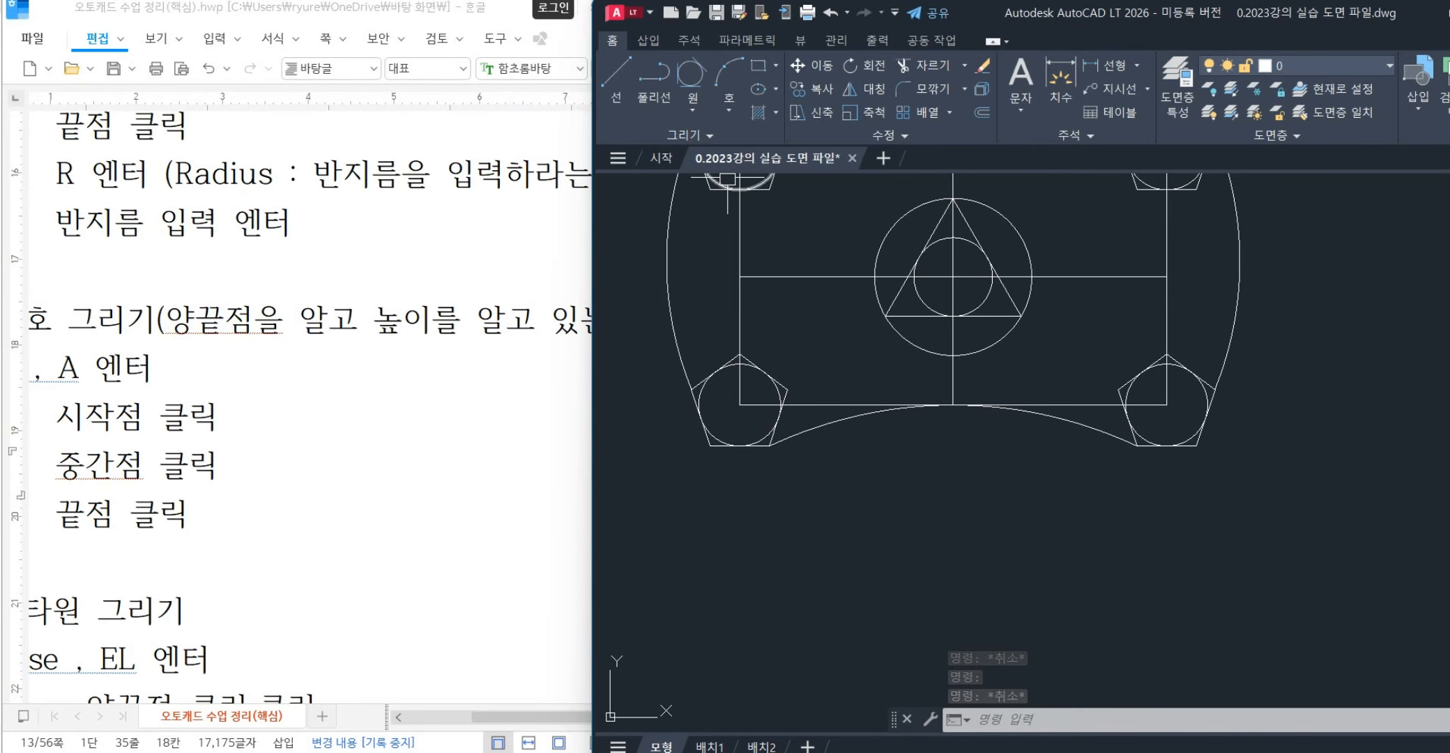
click(732, 116)
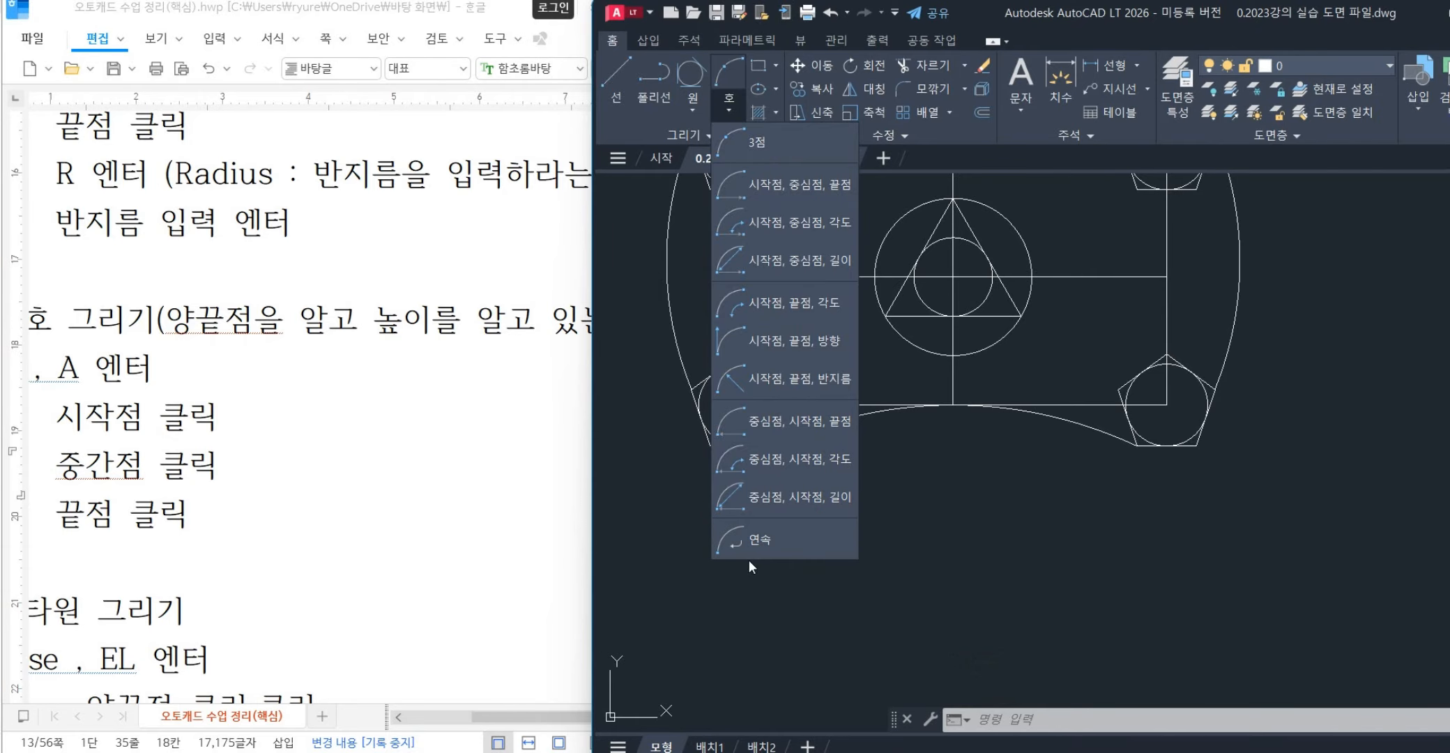
key(Escape)
key(ctrl)
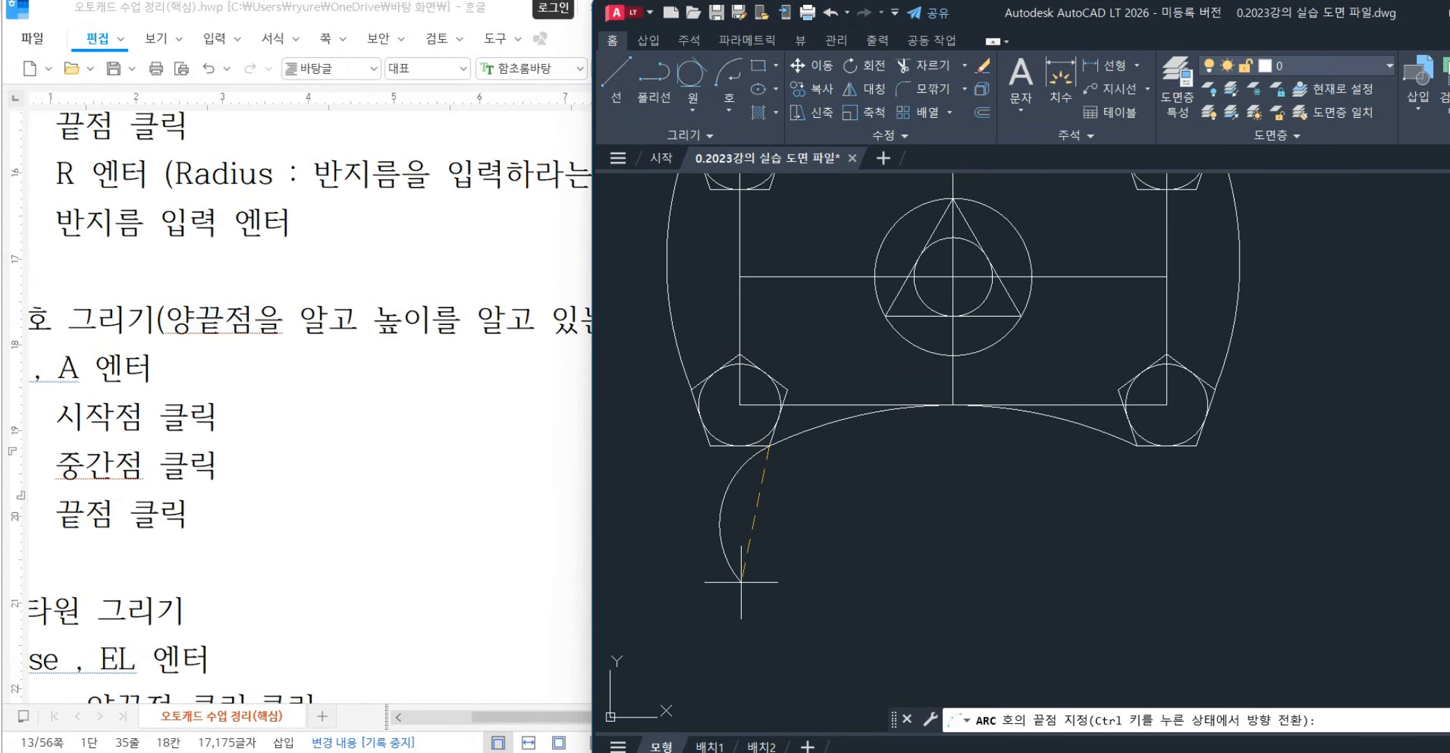
middle_drag(736, 603, 793, 453)
key(ctrl)
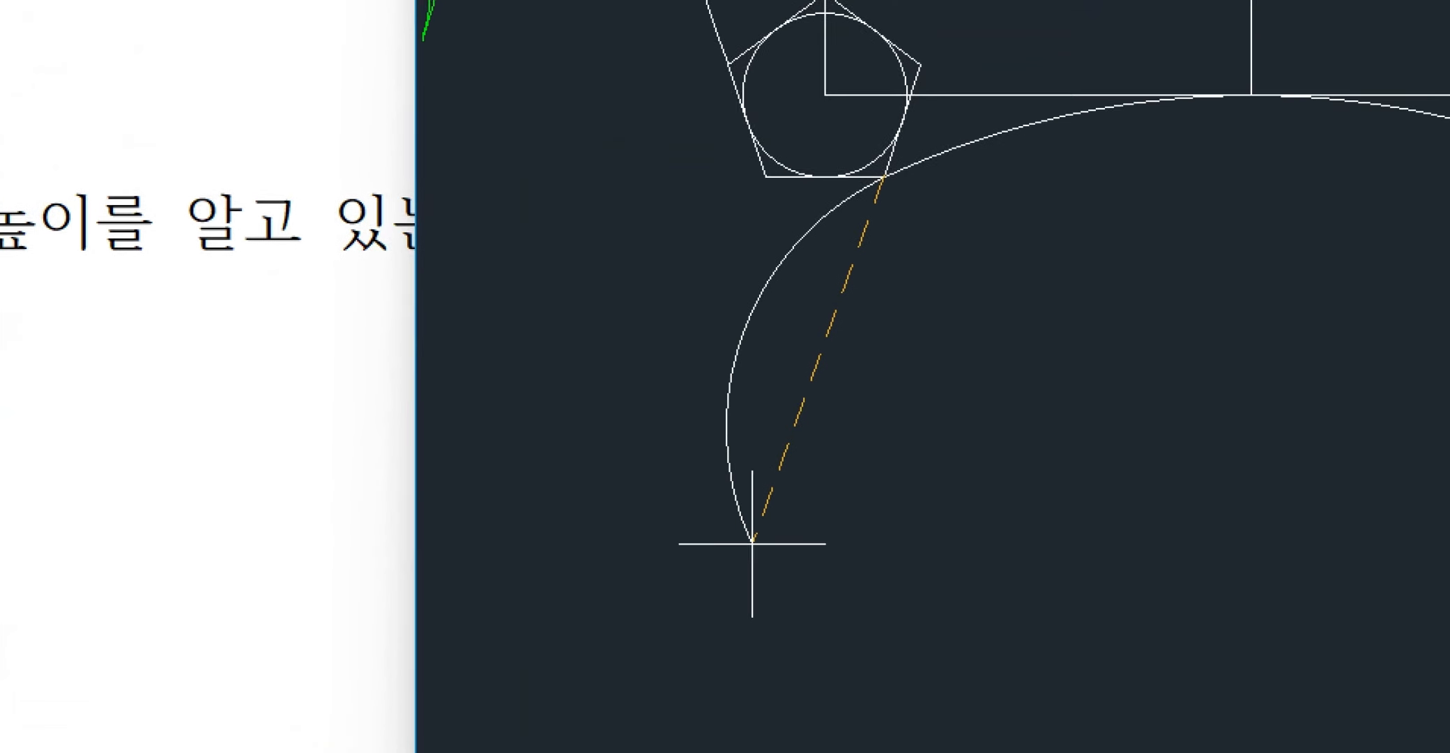
mouse_move(1085, 116)
mouse_down()
mouse_move(999, 127)
mouse_move(862, 199)
mouse_move(775, 299)
mouse_up()
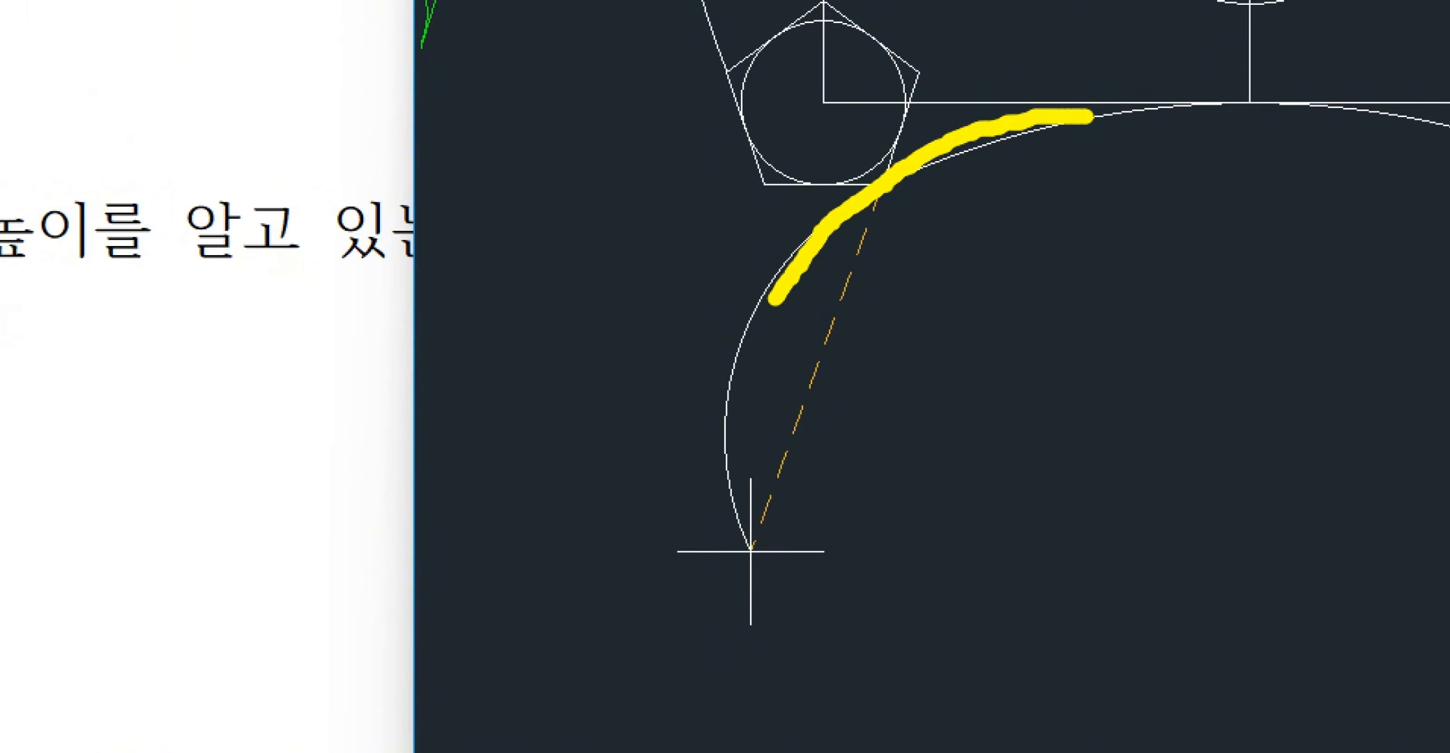
key(Escape)
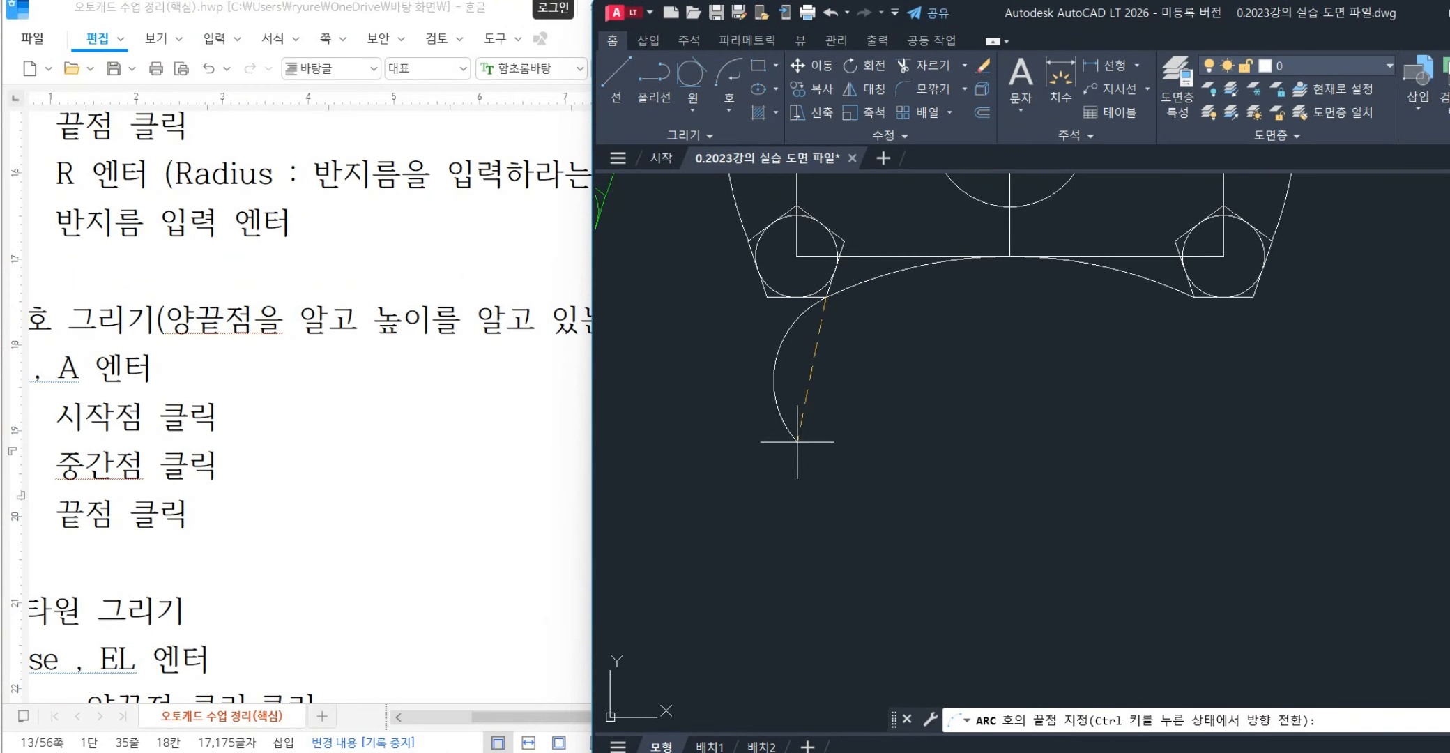
key(alt)
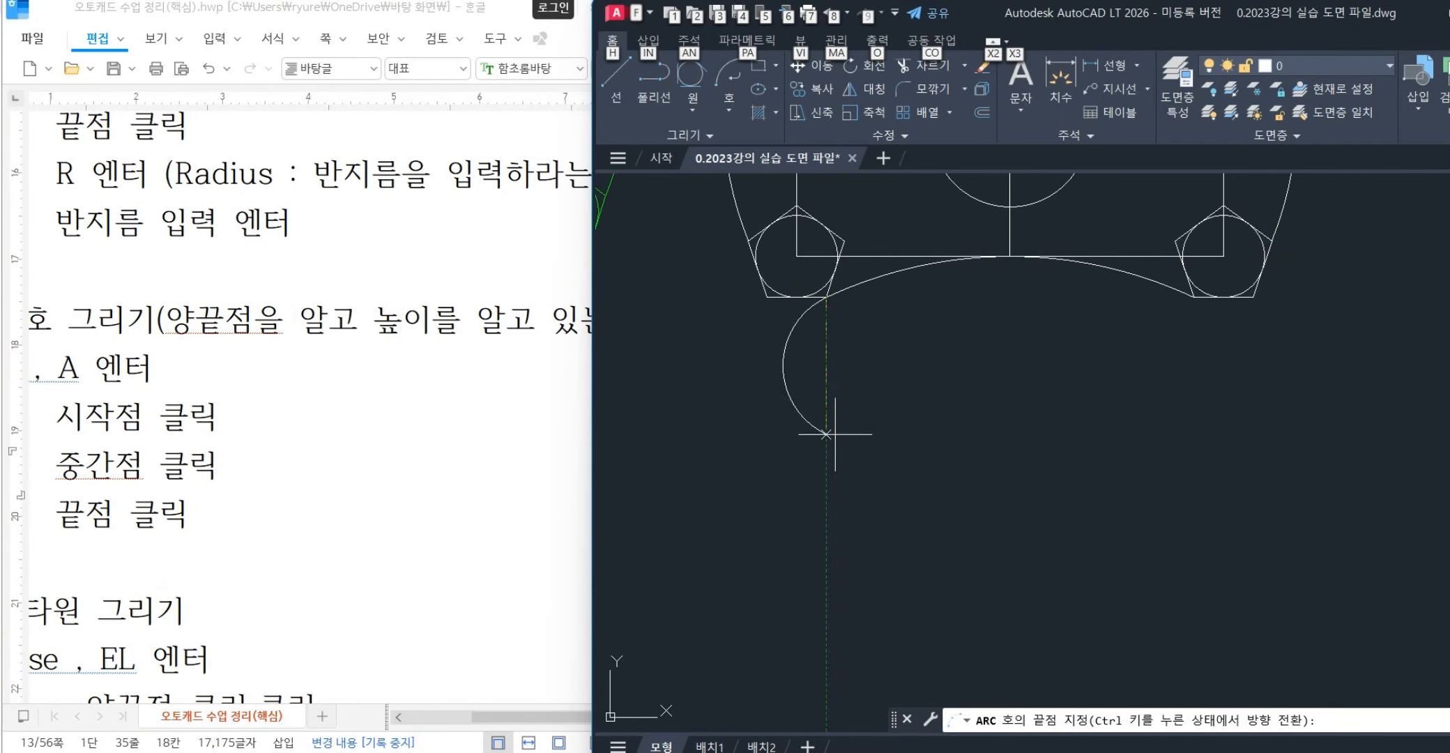
key(ctrl)
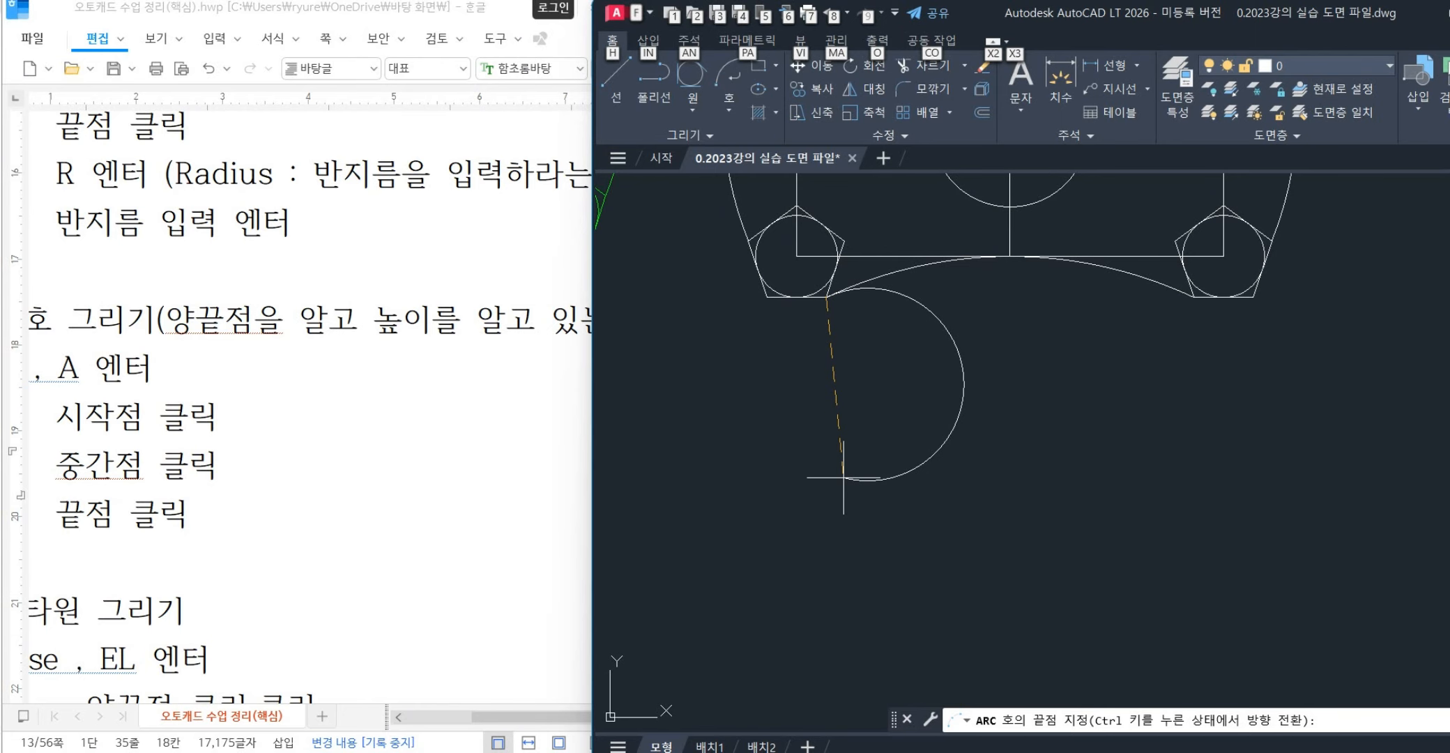
key(ctrl)
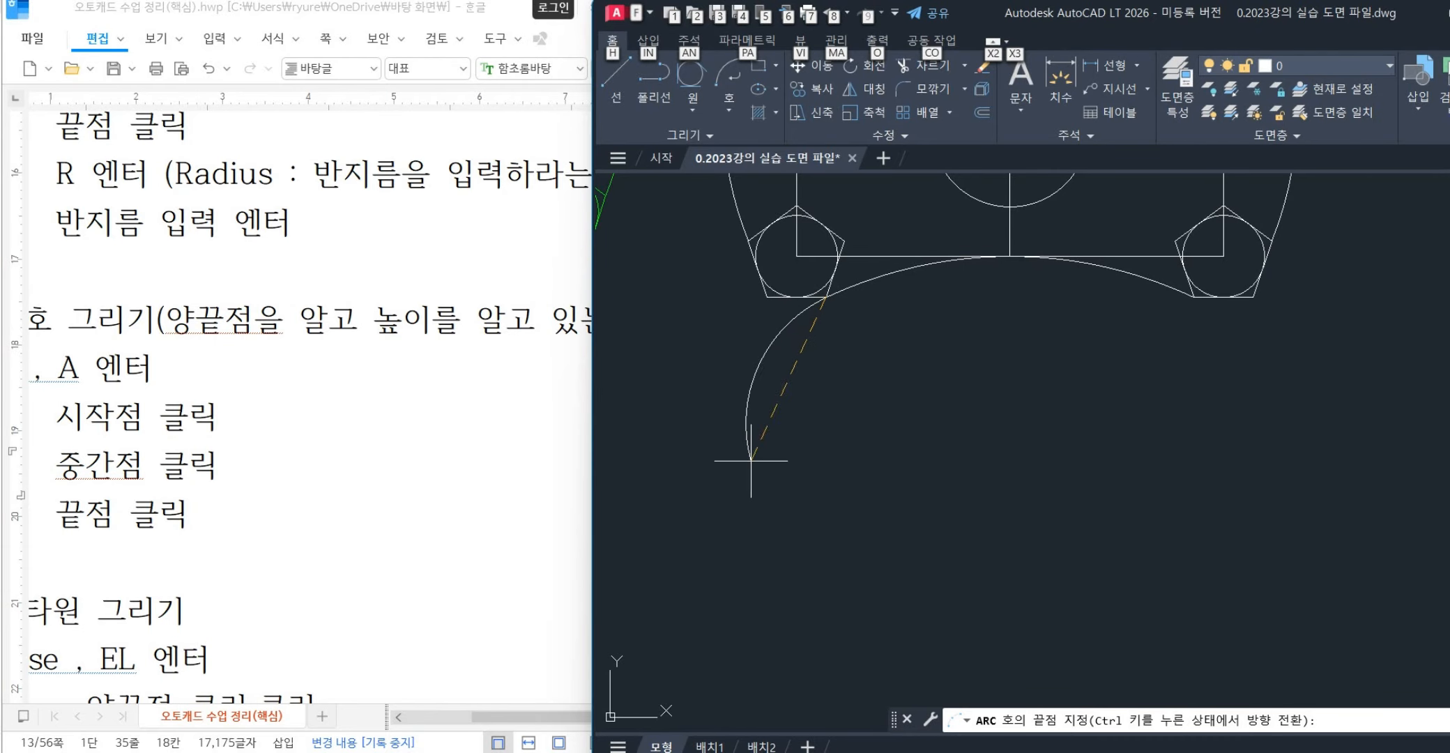
key(ctrl)
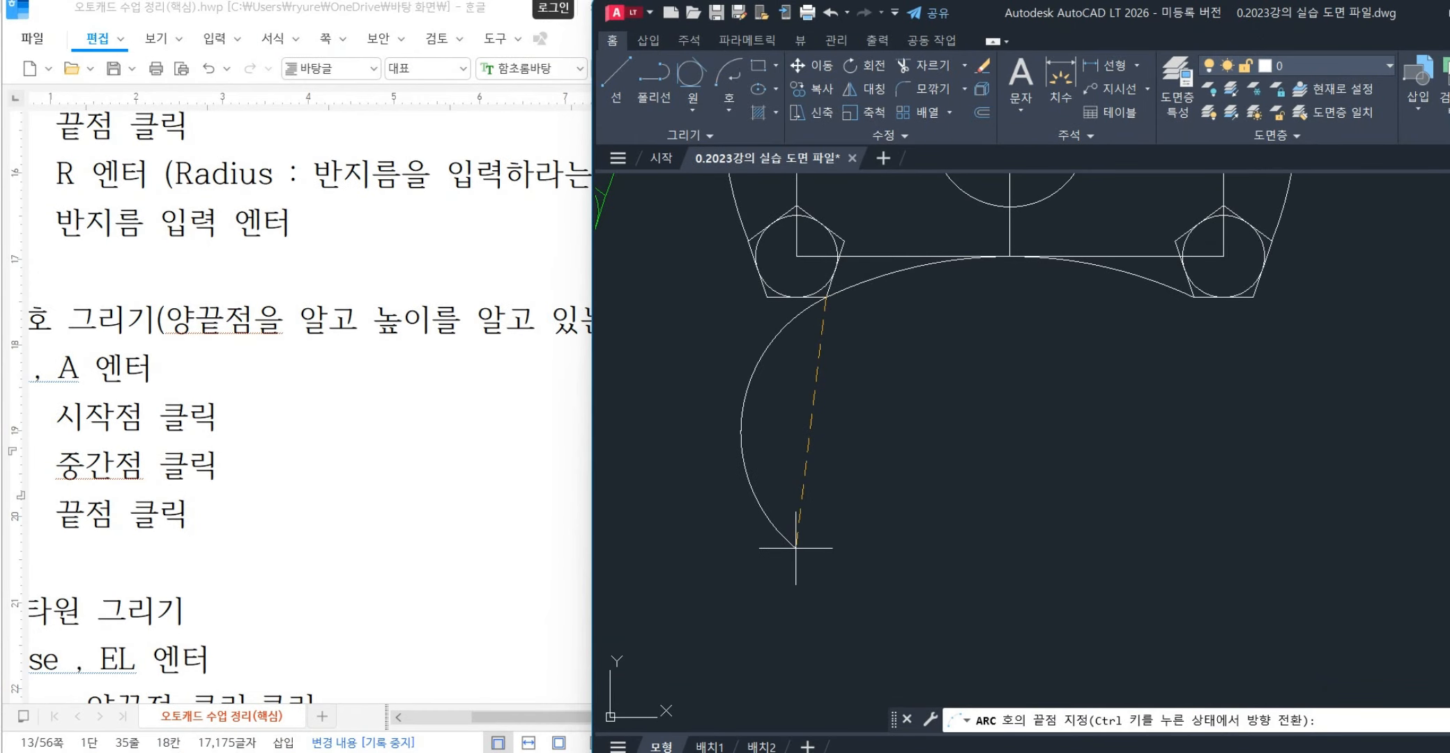
click(795, 546)
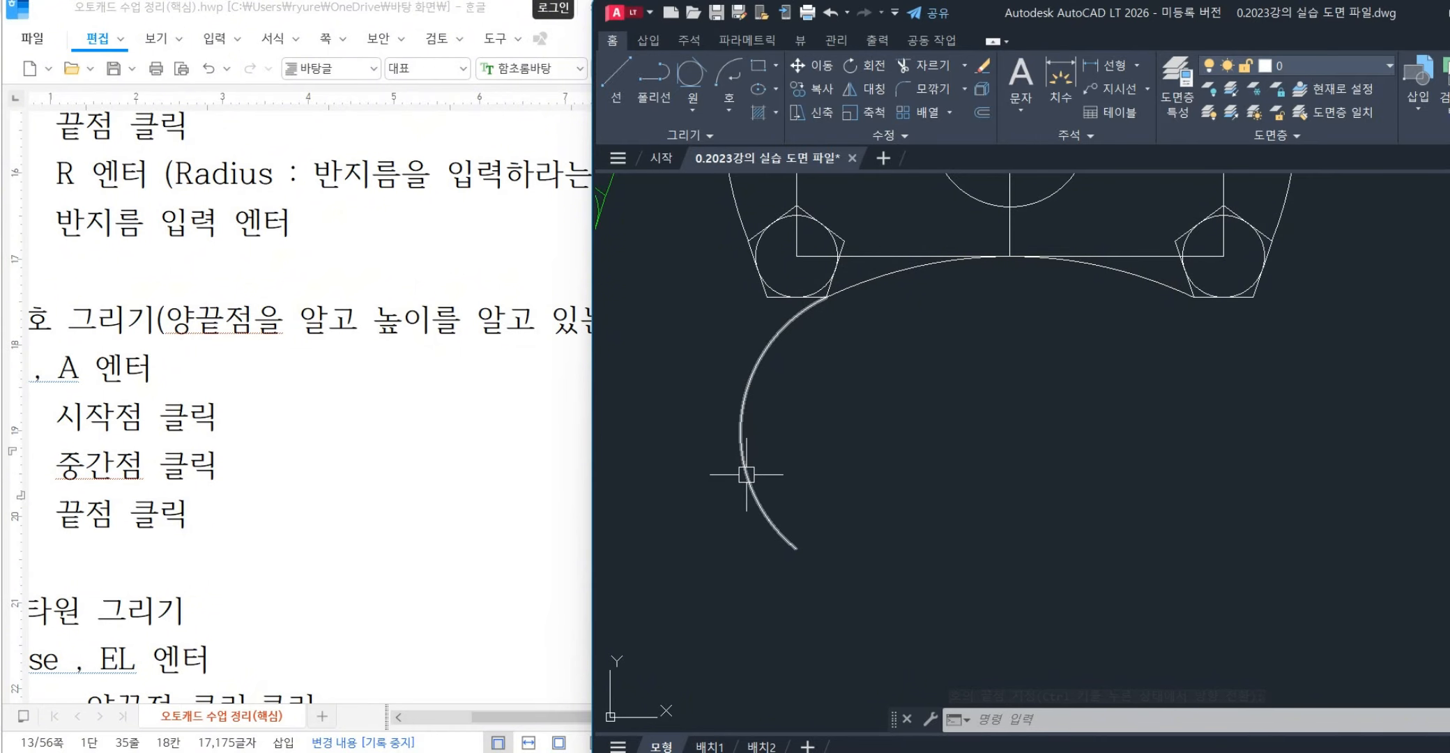
- Delete the bottom three-point arc, the arc continuing from it and the left side arc
middle_drag(970, 422, 1033, 657)
middle_drag(946, 463, 943, 528)
click(940, 566)
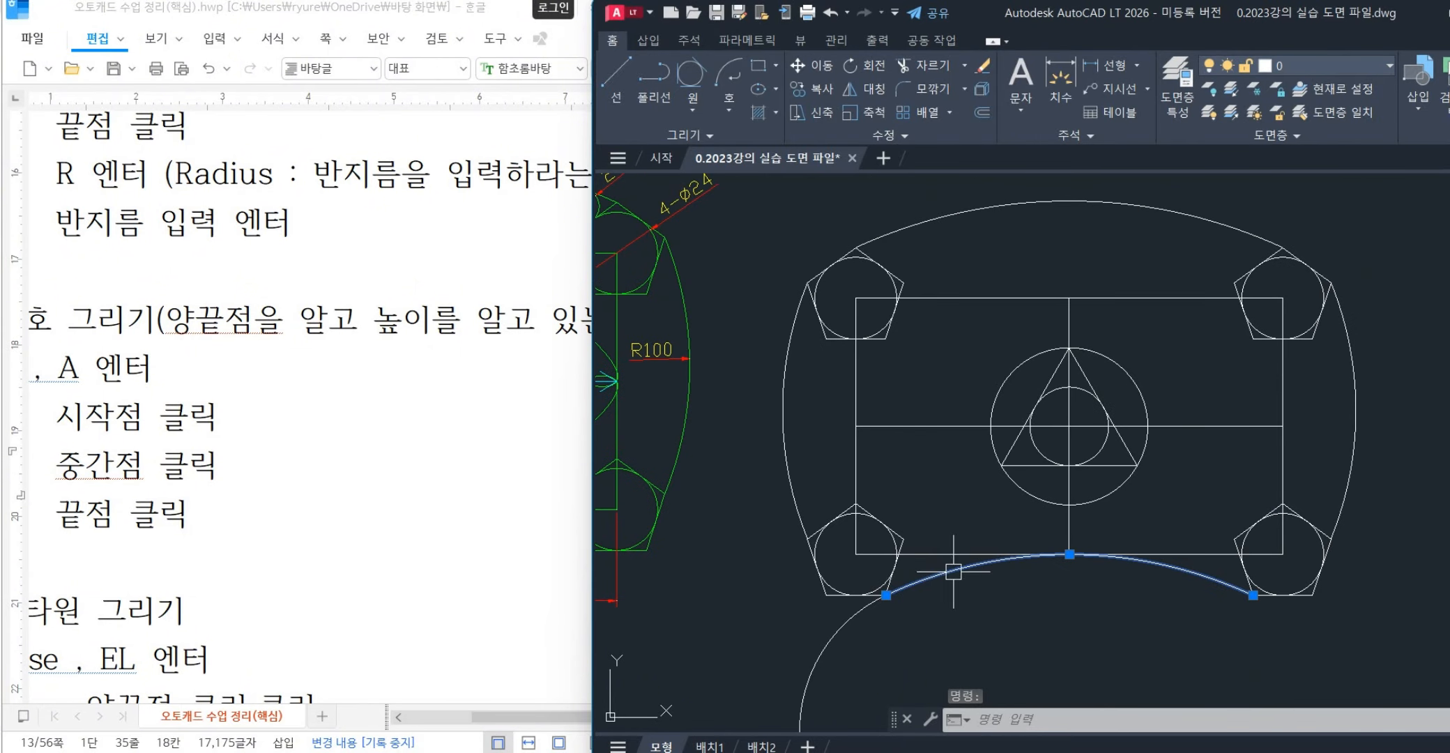
key(Delete)
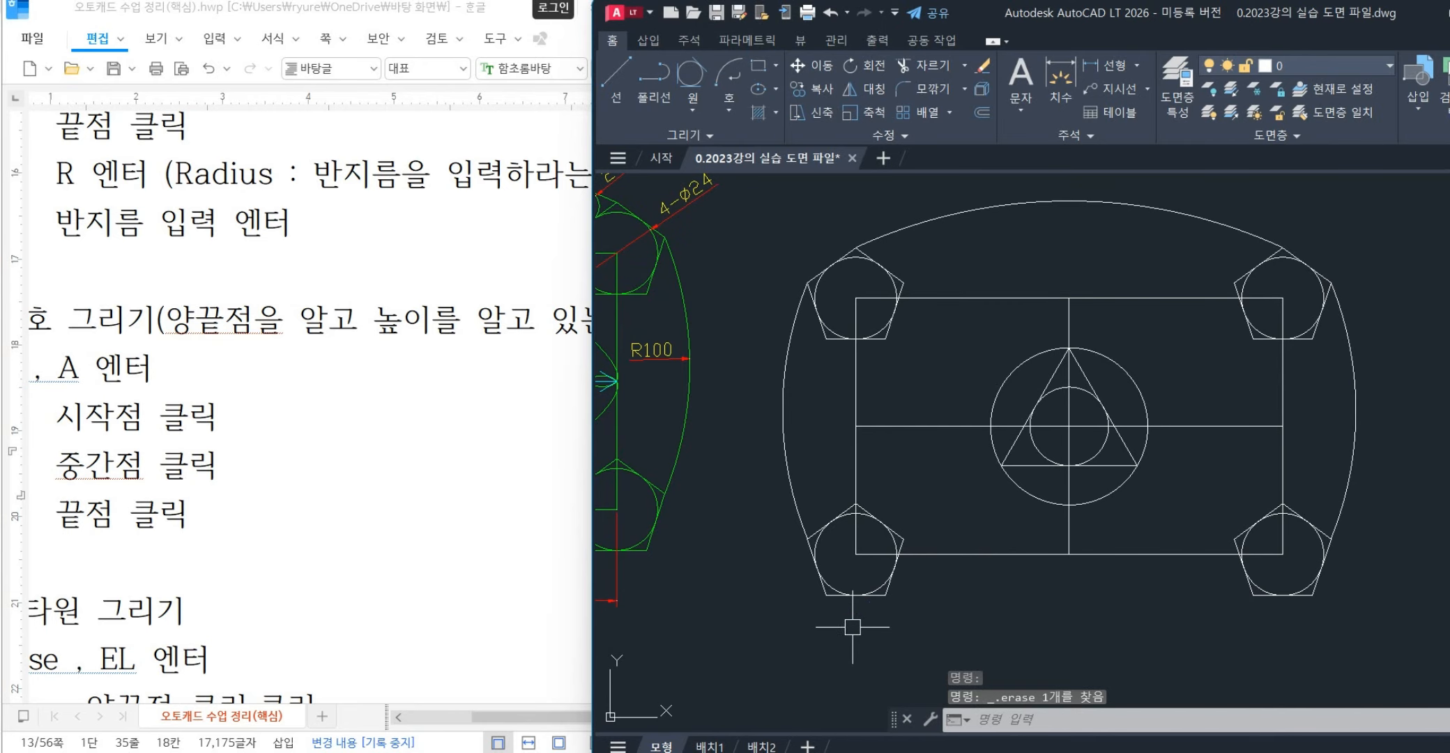
click(793, 488)
key(Delete)
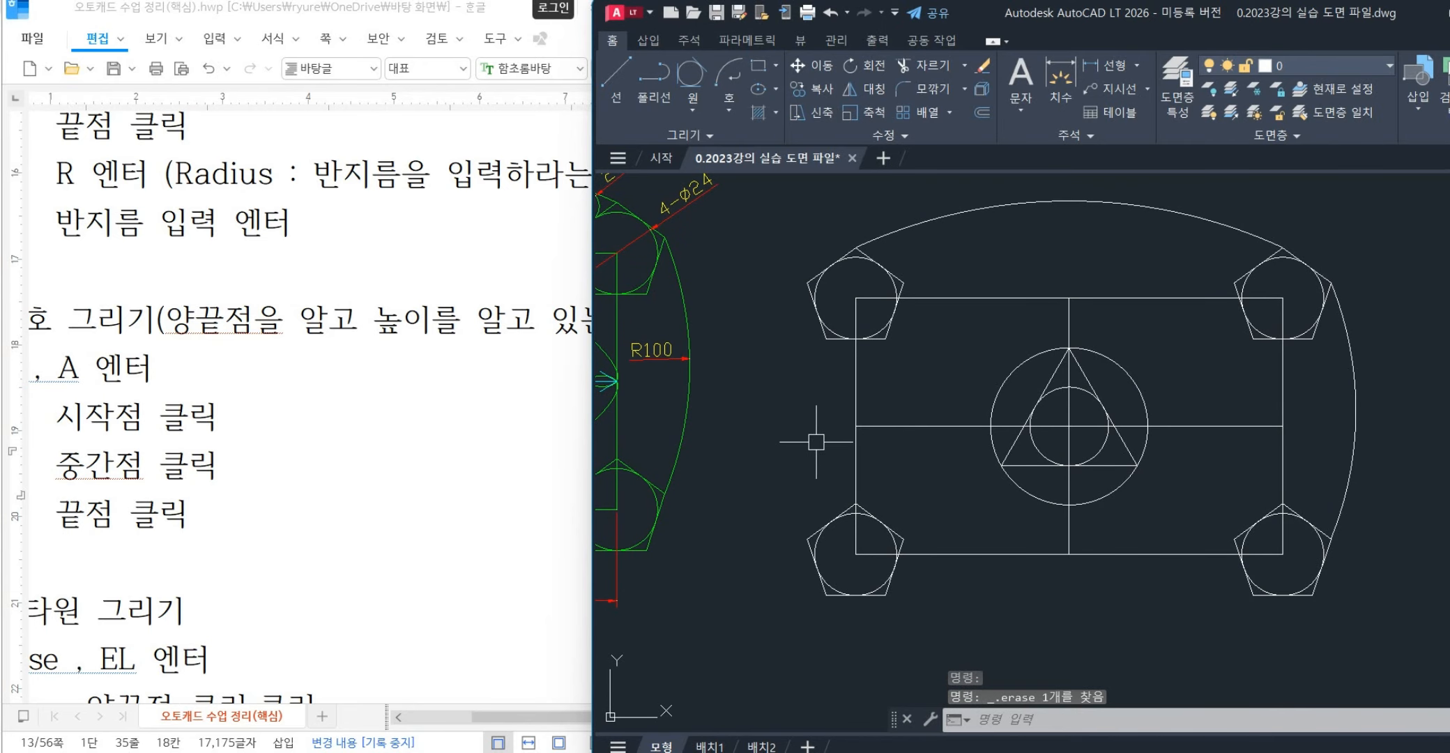
- Draw a start-end-radius arc of radius 100 from the upper-left pentagon's left vertex to the lower-left pentagon's left vertex
text(a)
key(Return)
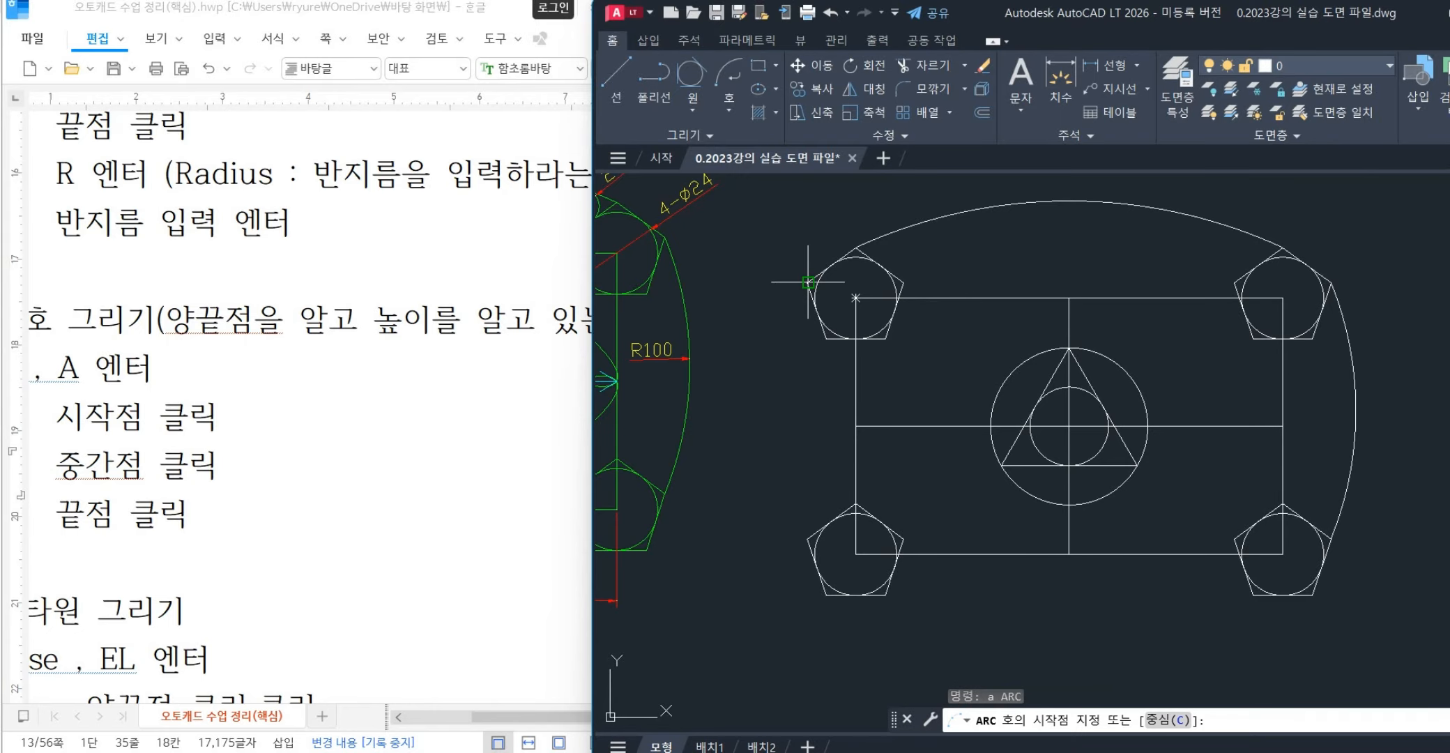
click(807, 282)
text(e)
key(Return)
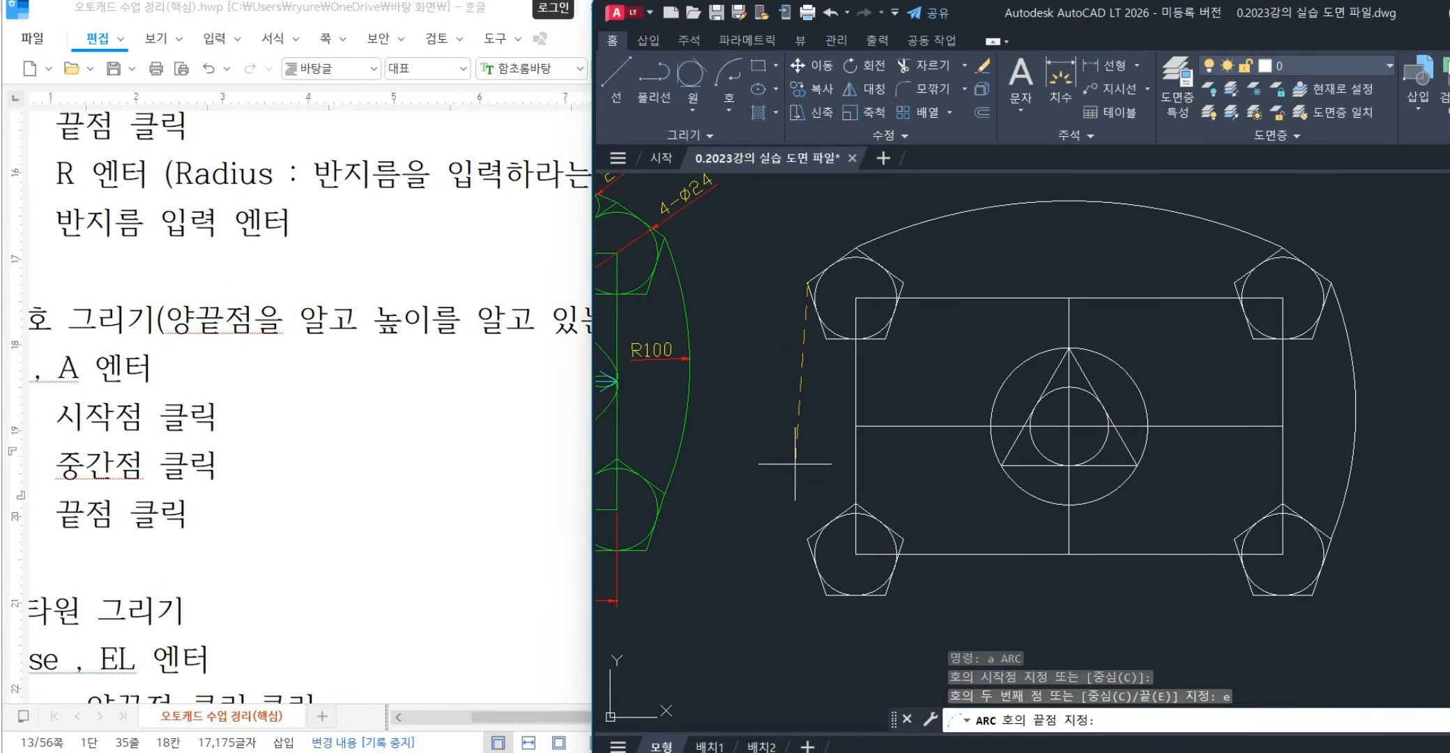
click(808, 539)
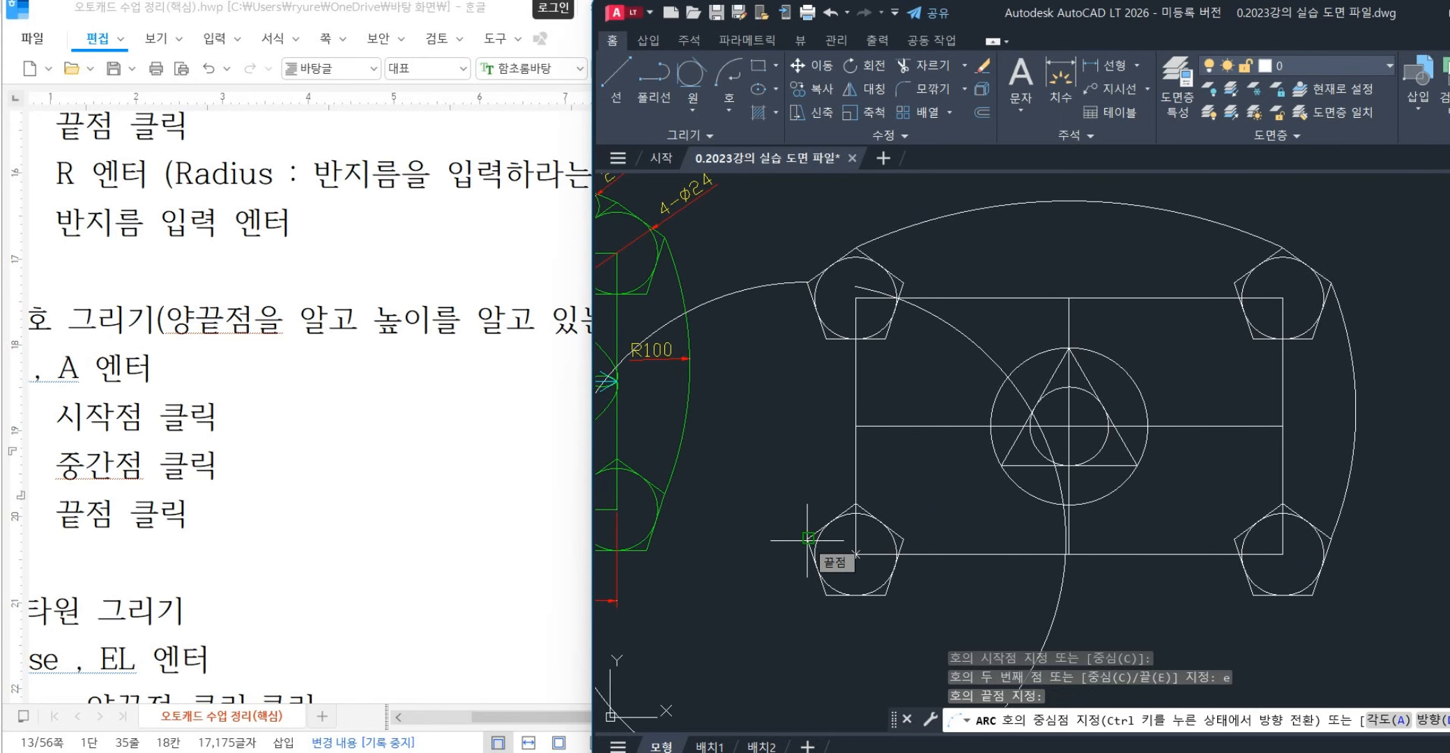
text(r)
key(Return)
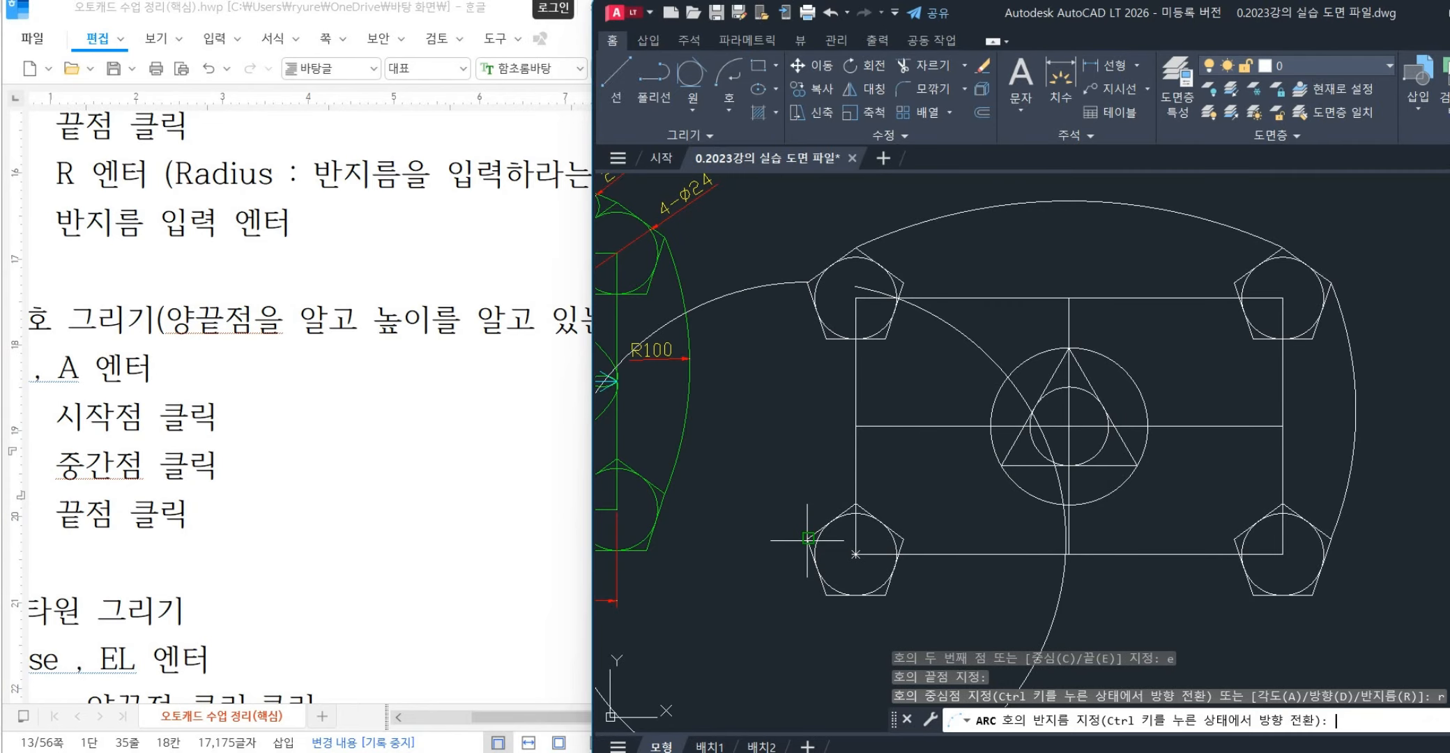
text(100)
key(Return)
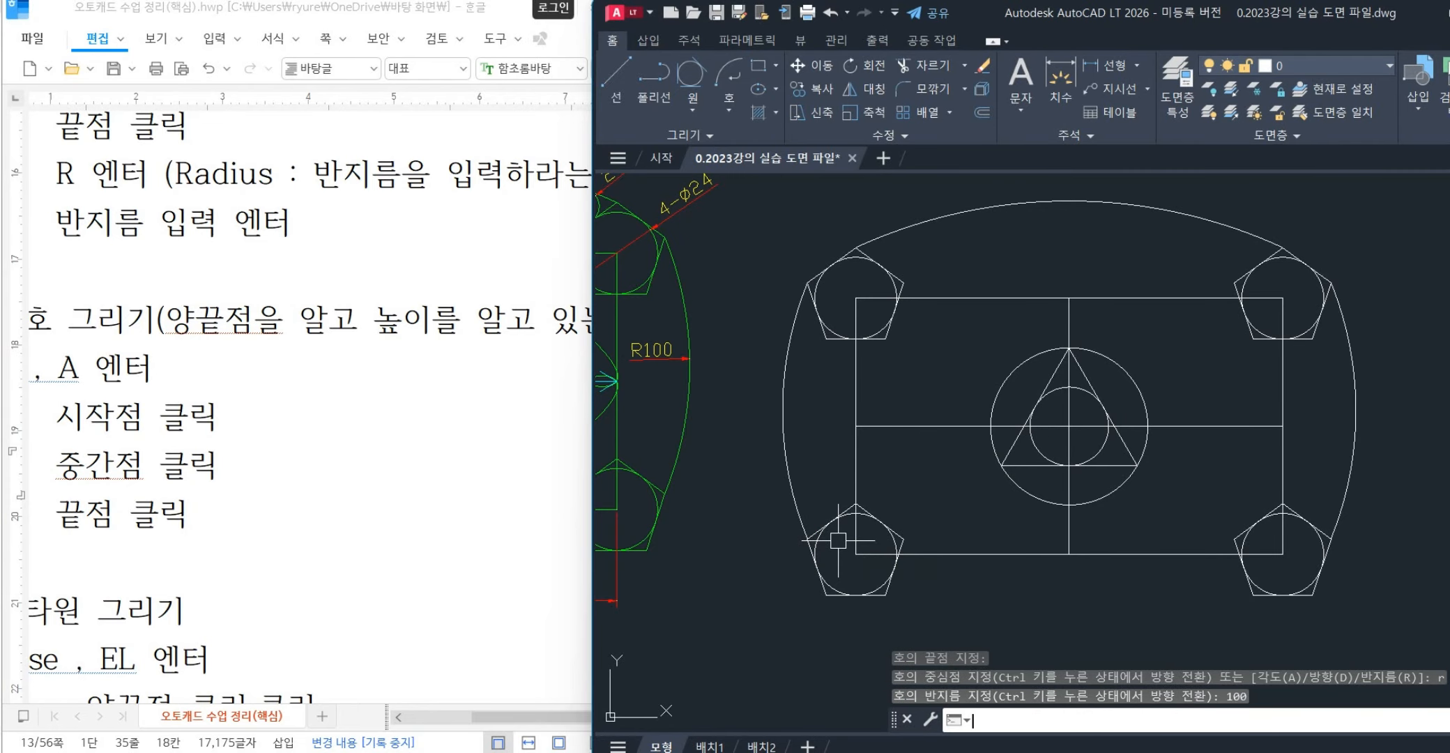
- Draw a Continue arc from the left side arc's lower end to the lower-right pentagon's right vertex
click(738, 117)
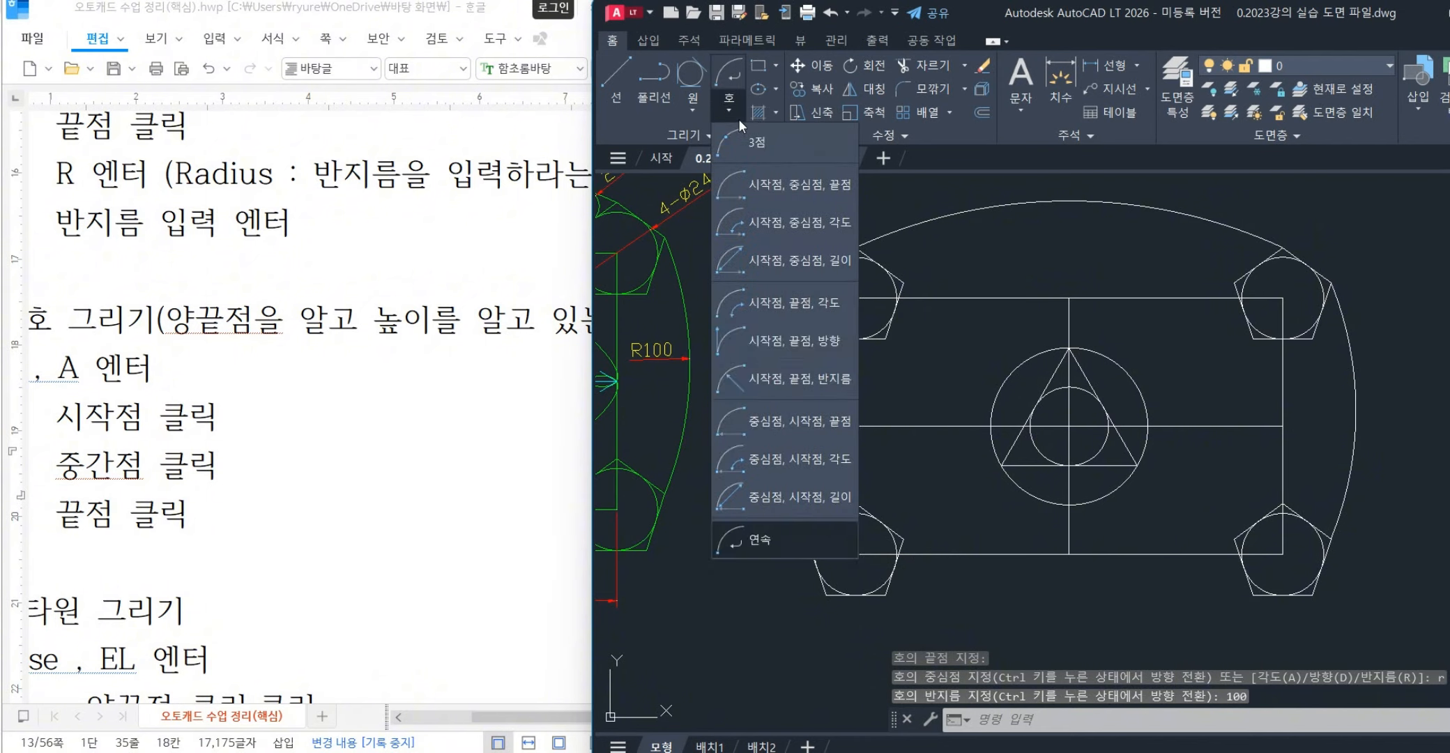
click(775, 542)
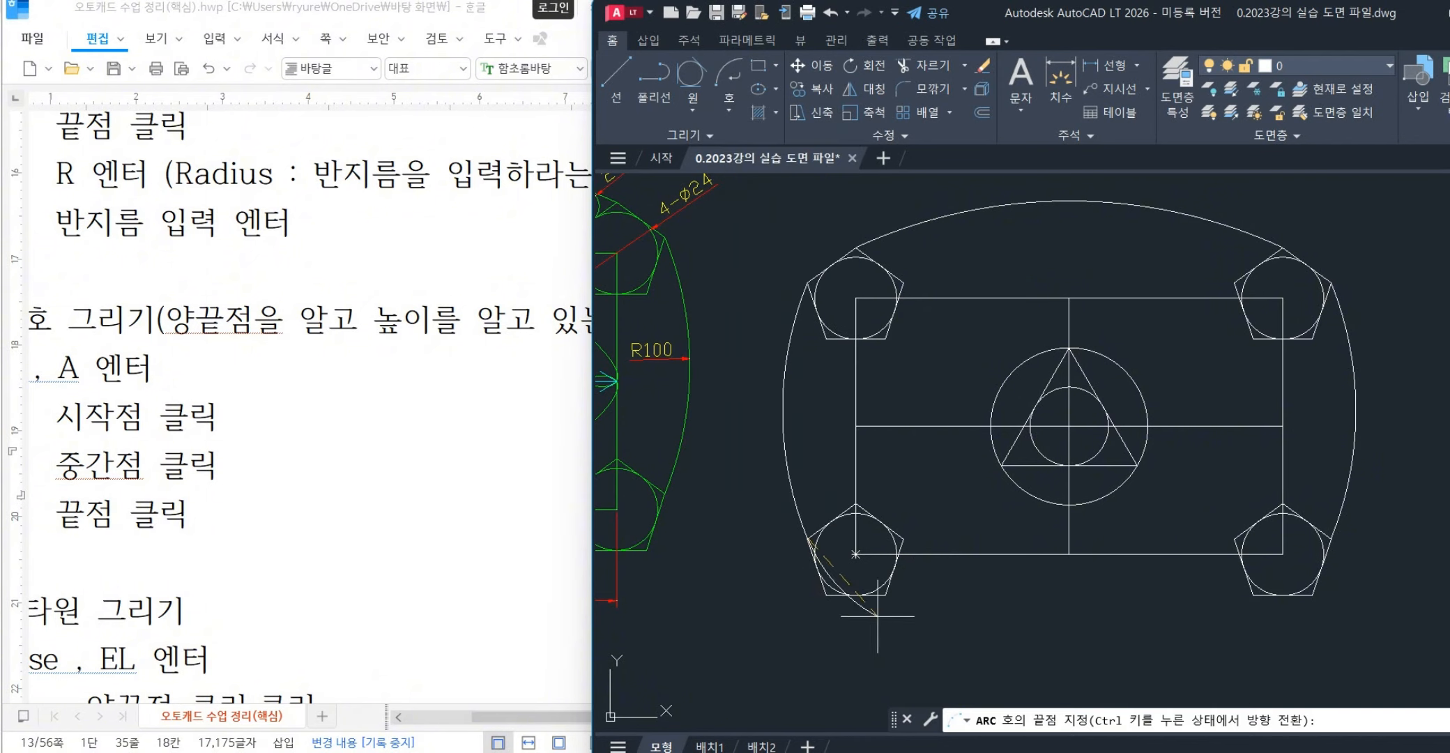
middle_drag(1043, 641, 875, 547)
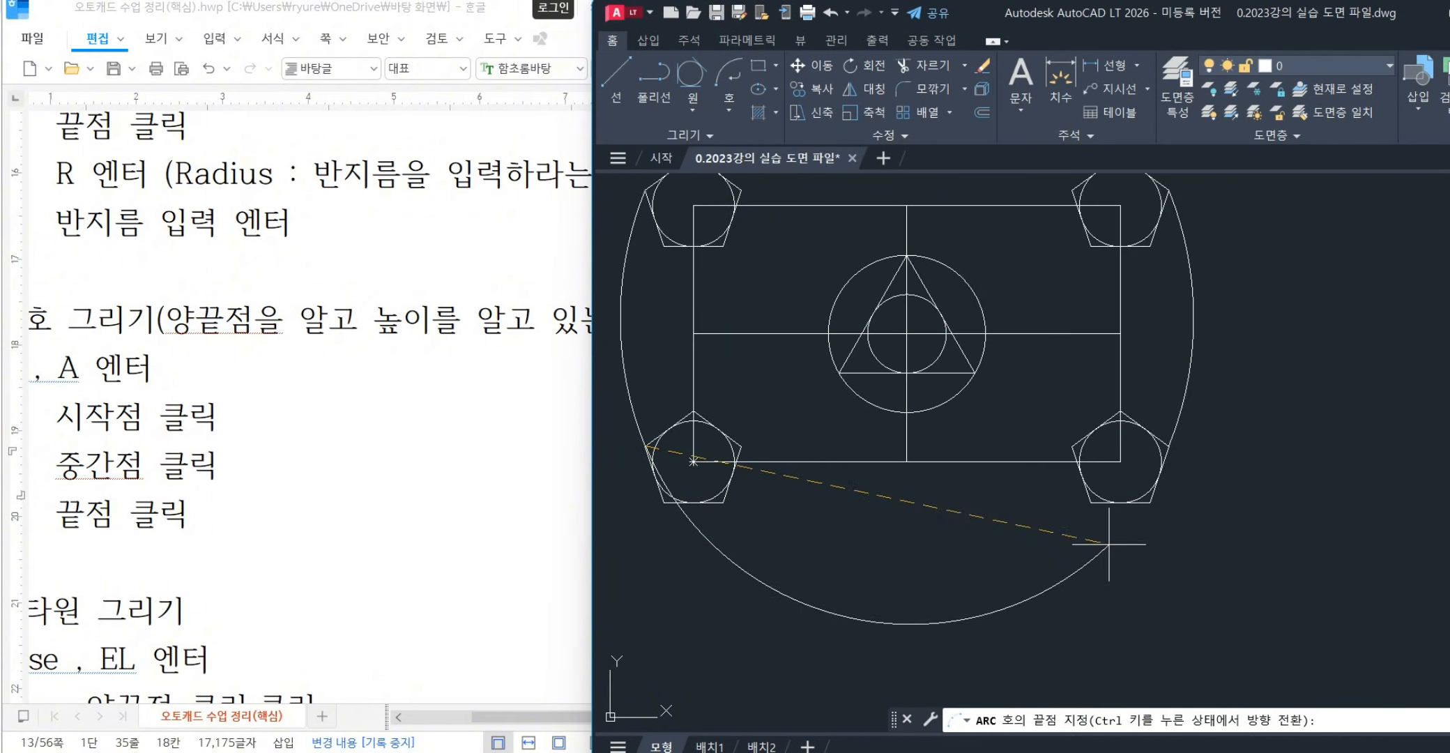
click(1168, 444)
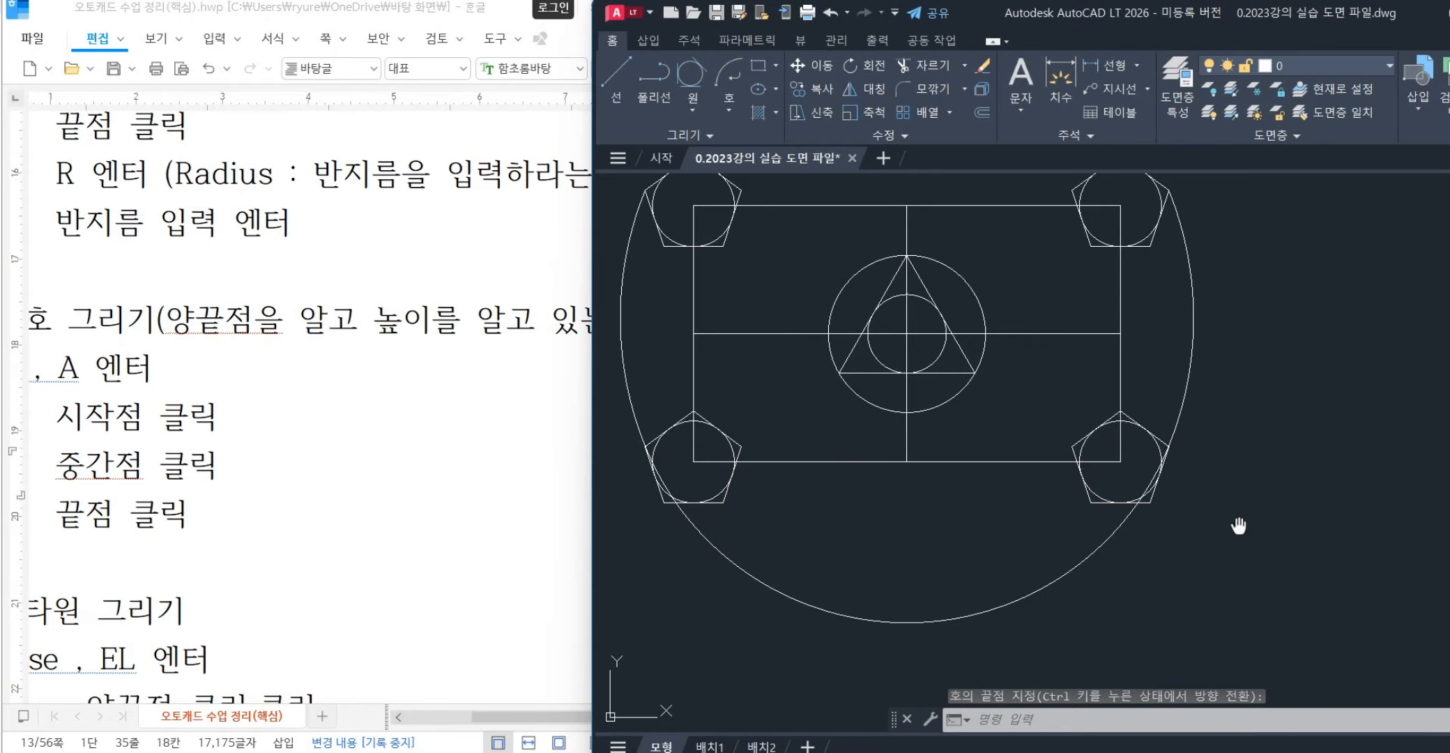
middle_drag(1237, 526, 1289, 526)
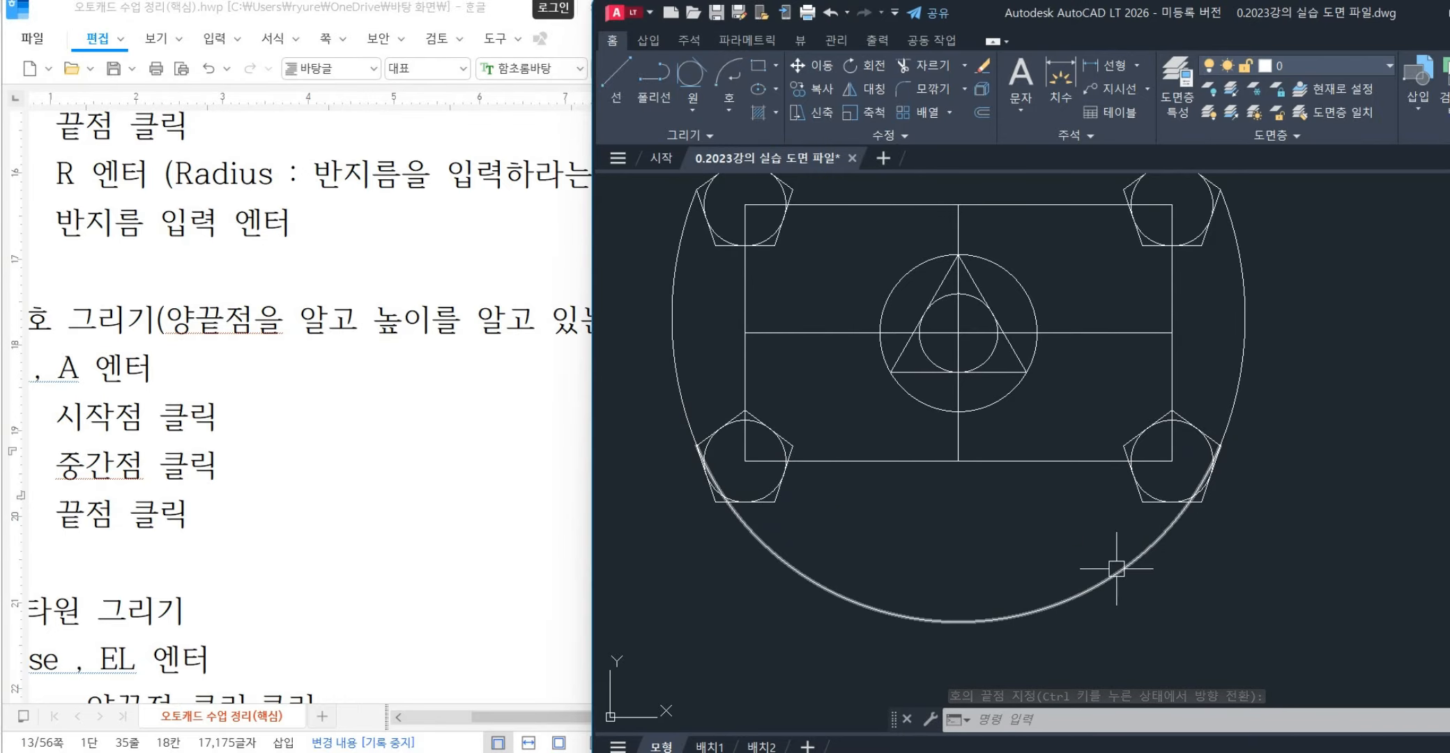
click(1216, 446)
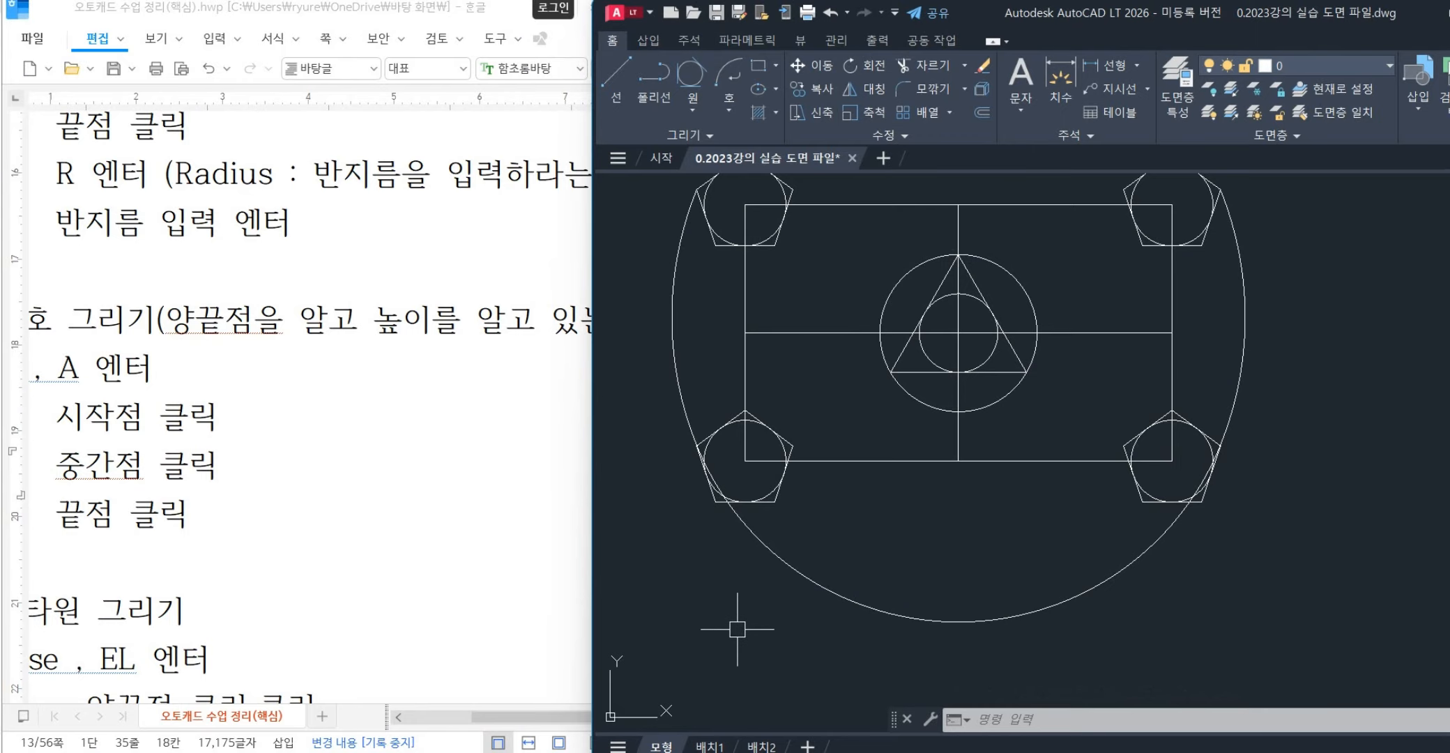
key(Escape)
key(Escape)
key(F10)
scroll(1200, 570, down, 2)
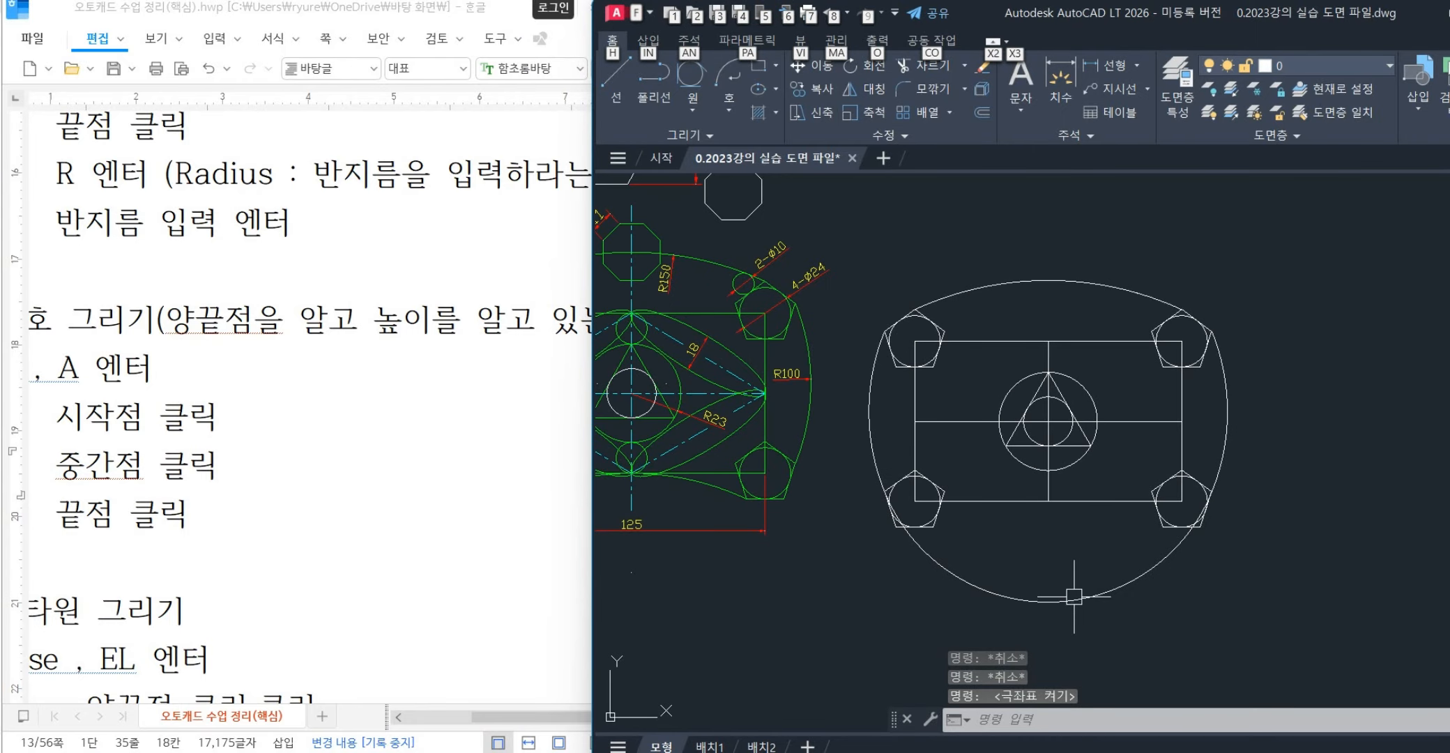
key(Escape)
key(Escape)
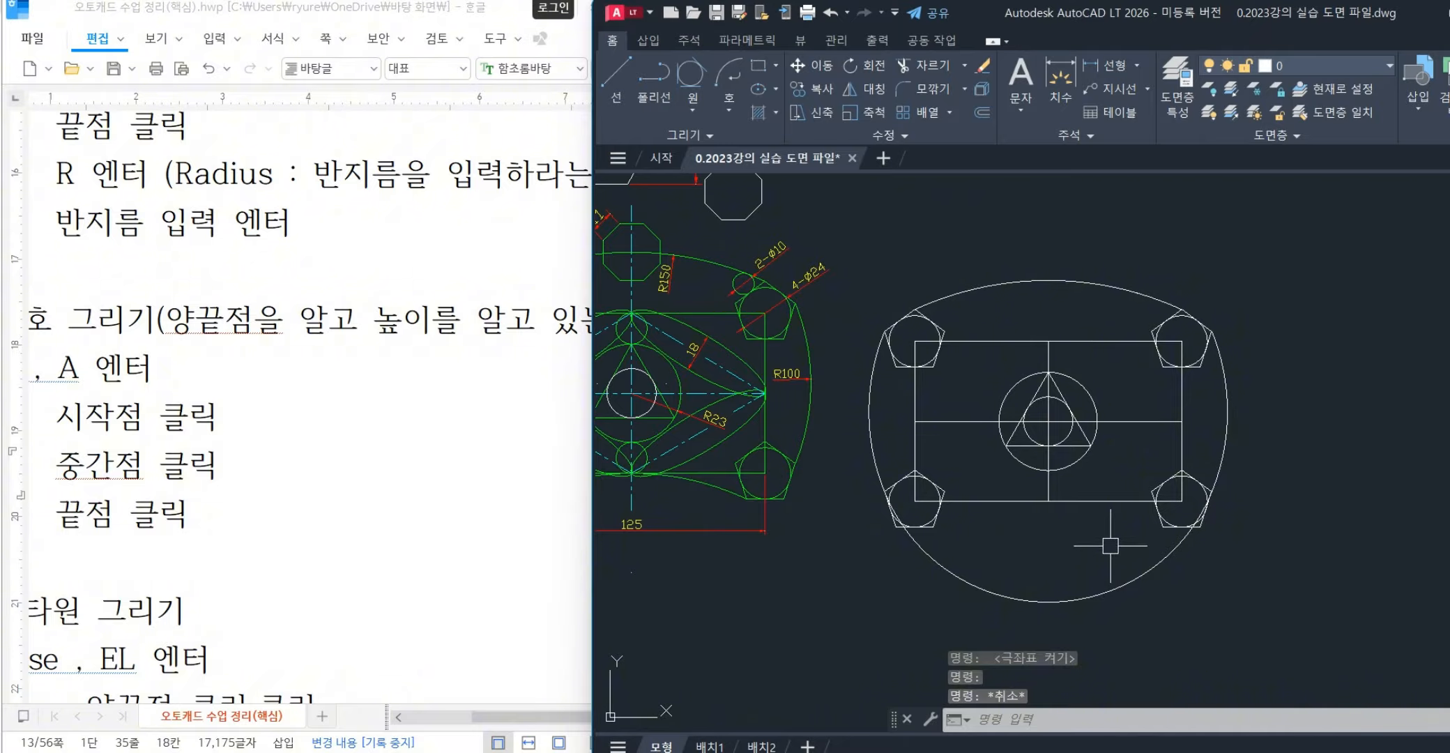
middle_drag(1110, 546, 1038, 547)
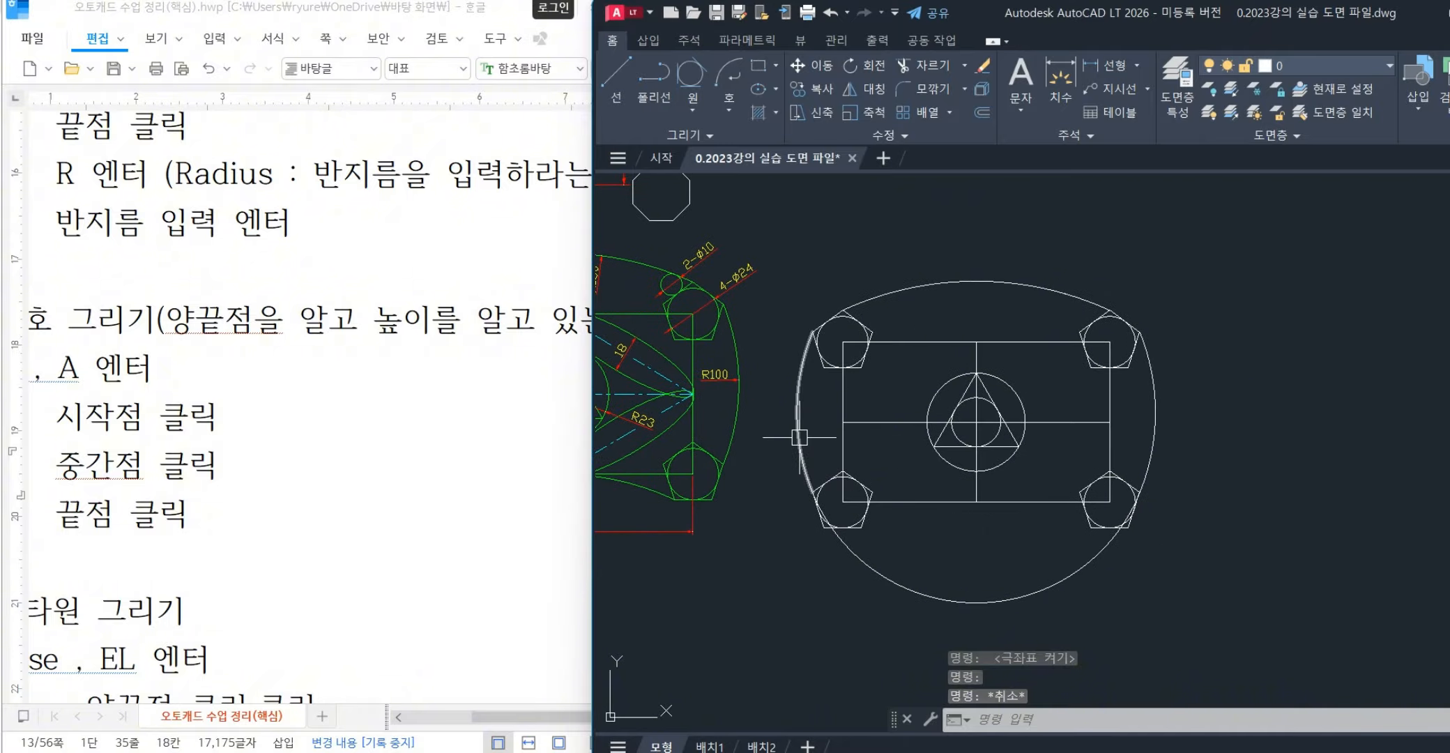
click(922, 584)
key(Escape)
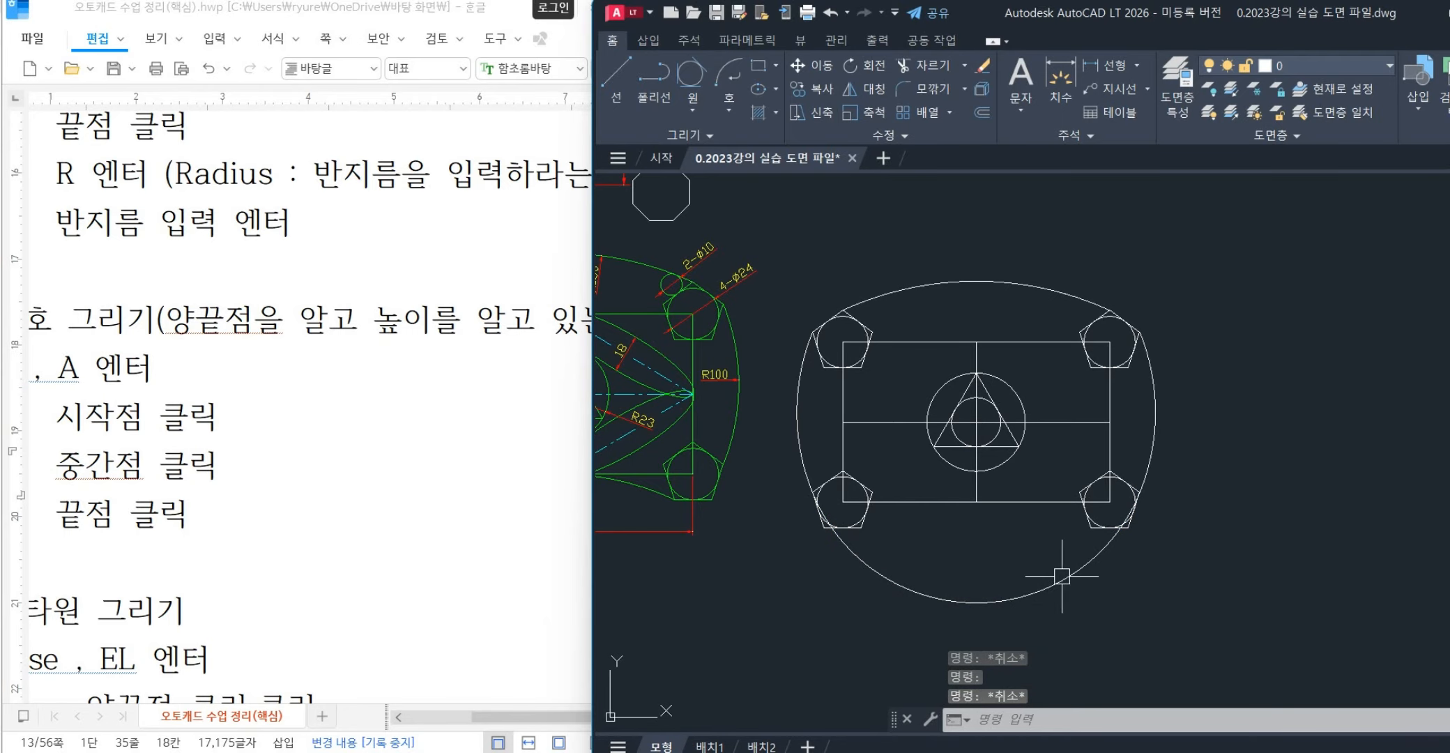
click(1061, 575)
key(Escape)
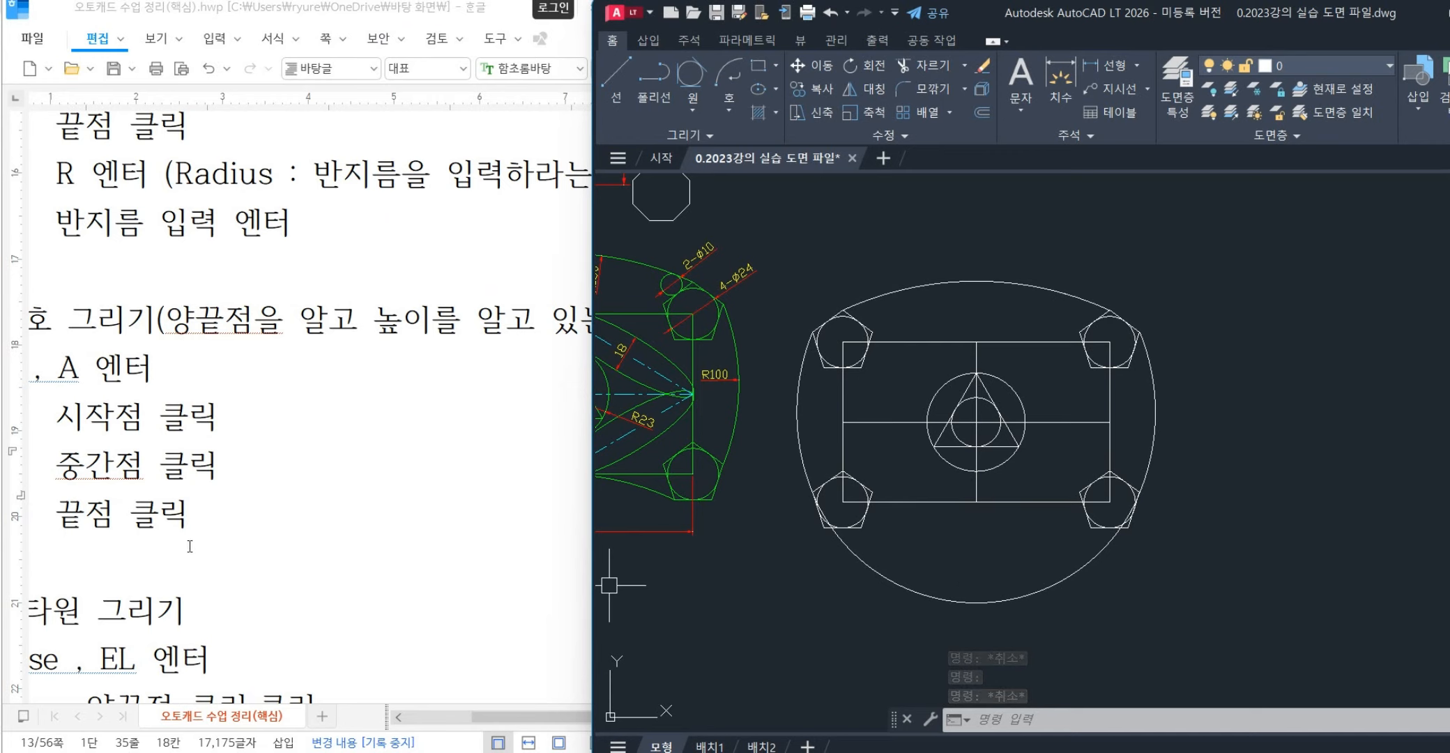
- Draw a horizontal line 100 long in the empty area below the arcs with ortho mode on
middle_drag(1036, 561, 930, 363)
middle_drag(982, 607, 975, 427)
text(l)
key(Return)
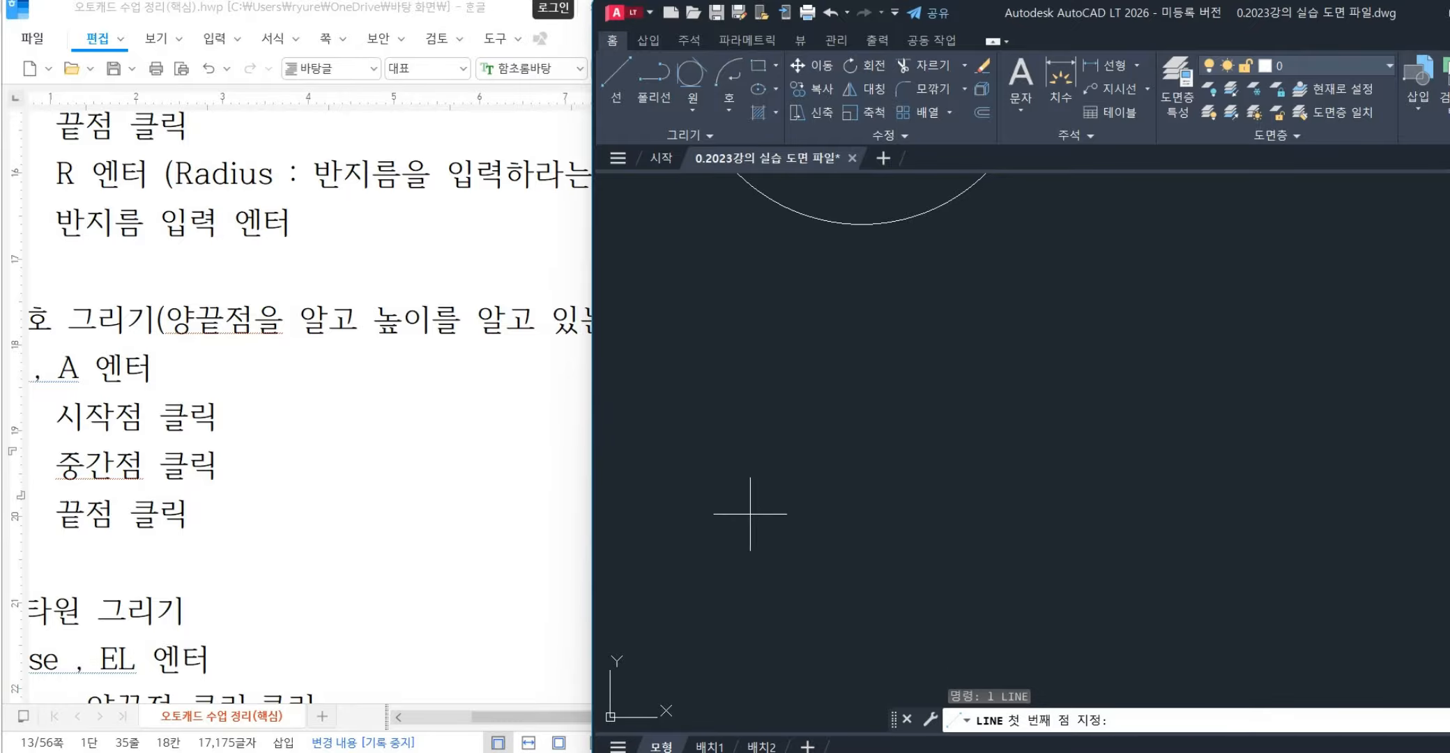
click(749, 514)
key(F8)
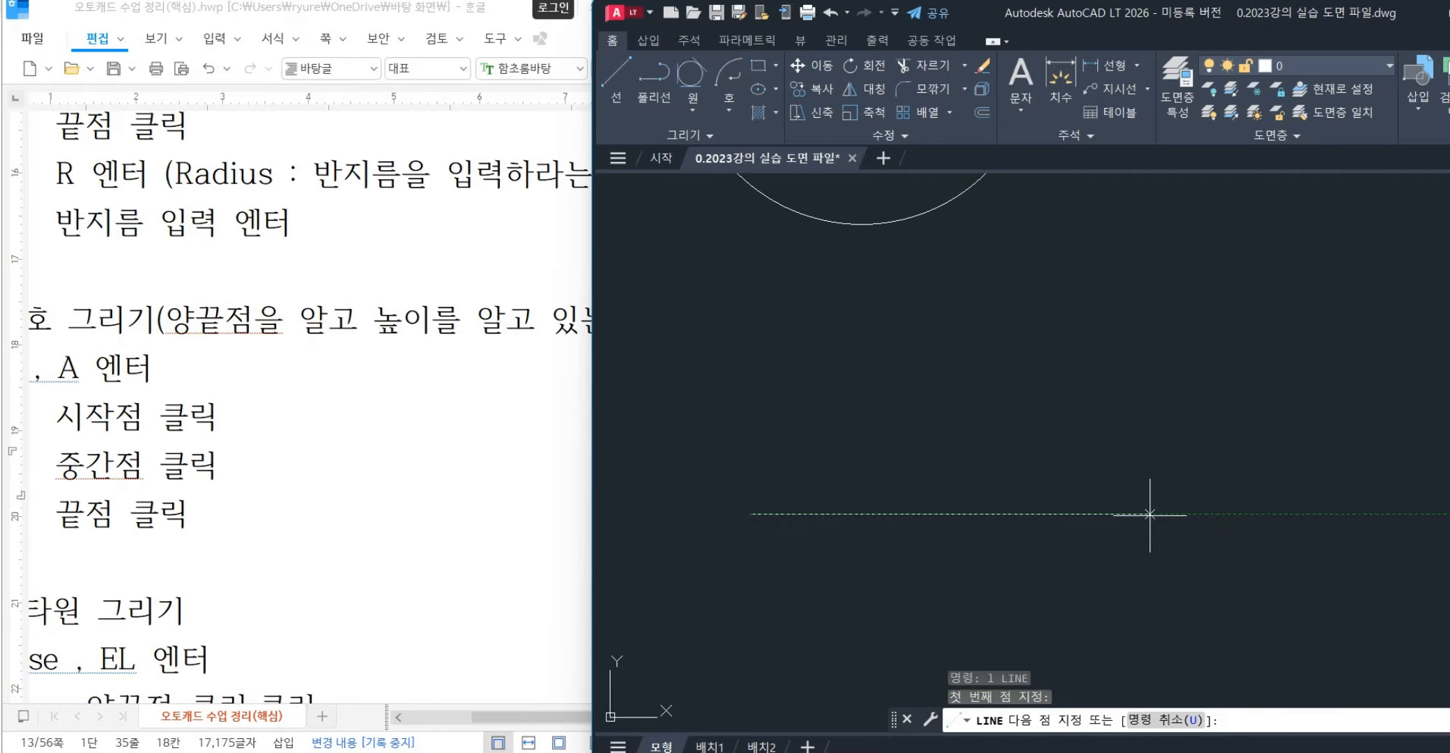
text(100)
key(Return)
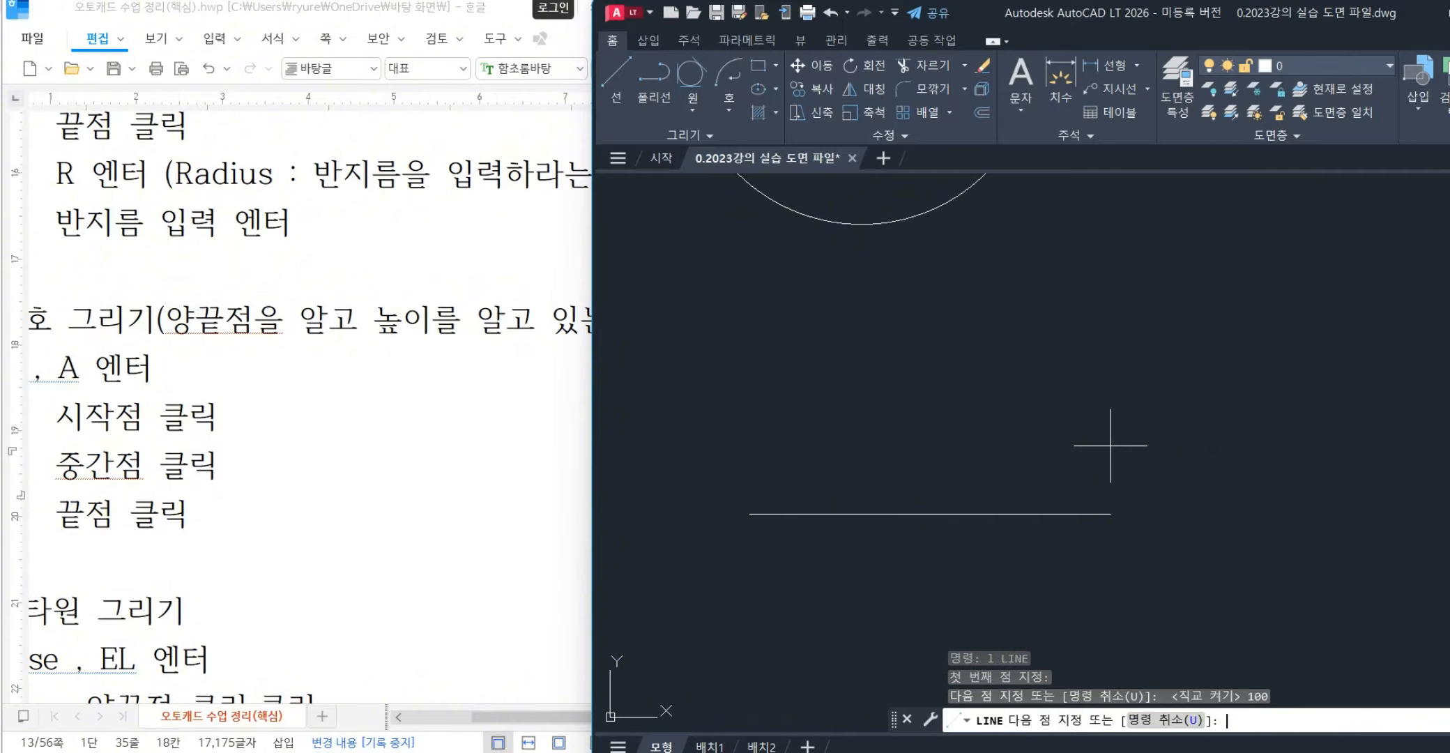
- Draw a vertical line 10 long upward from the midpoint of the horizontal line
scroll(787, 548, up, 2)
key(Return)
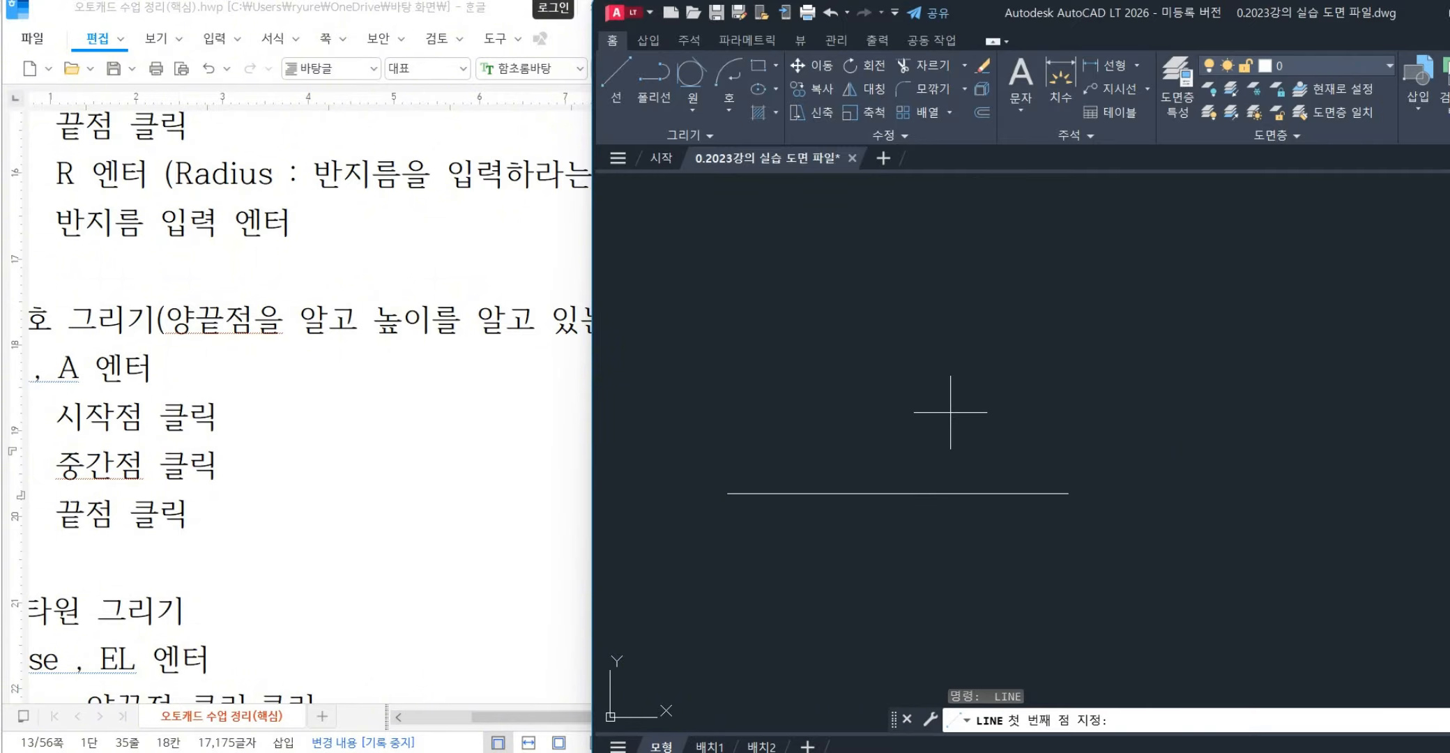
click(898, 493)
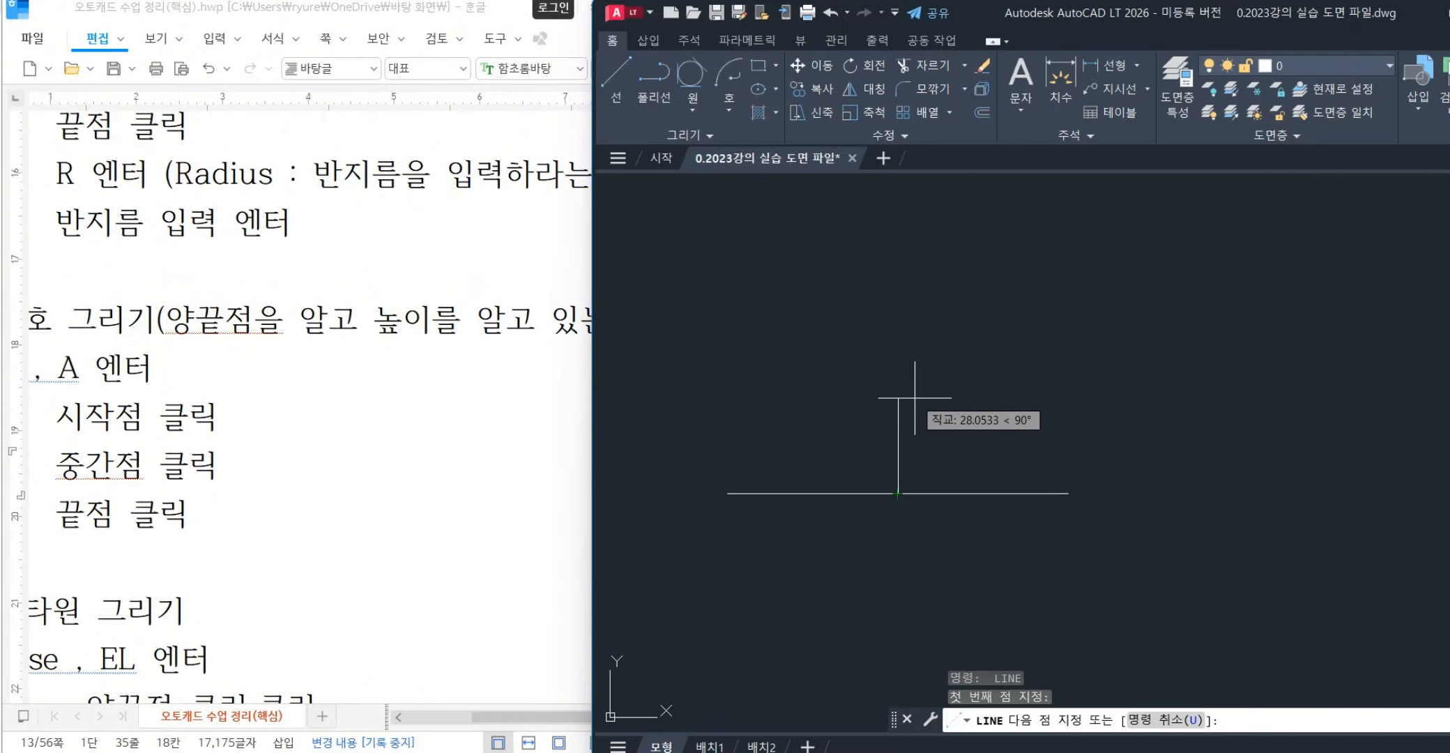
text(10)
key(Return)
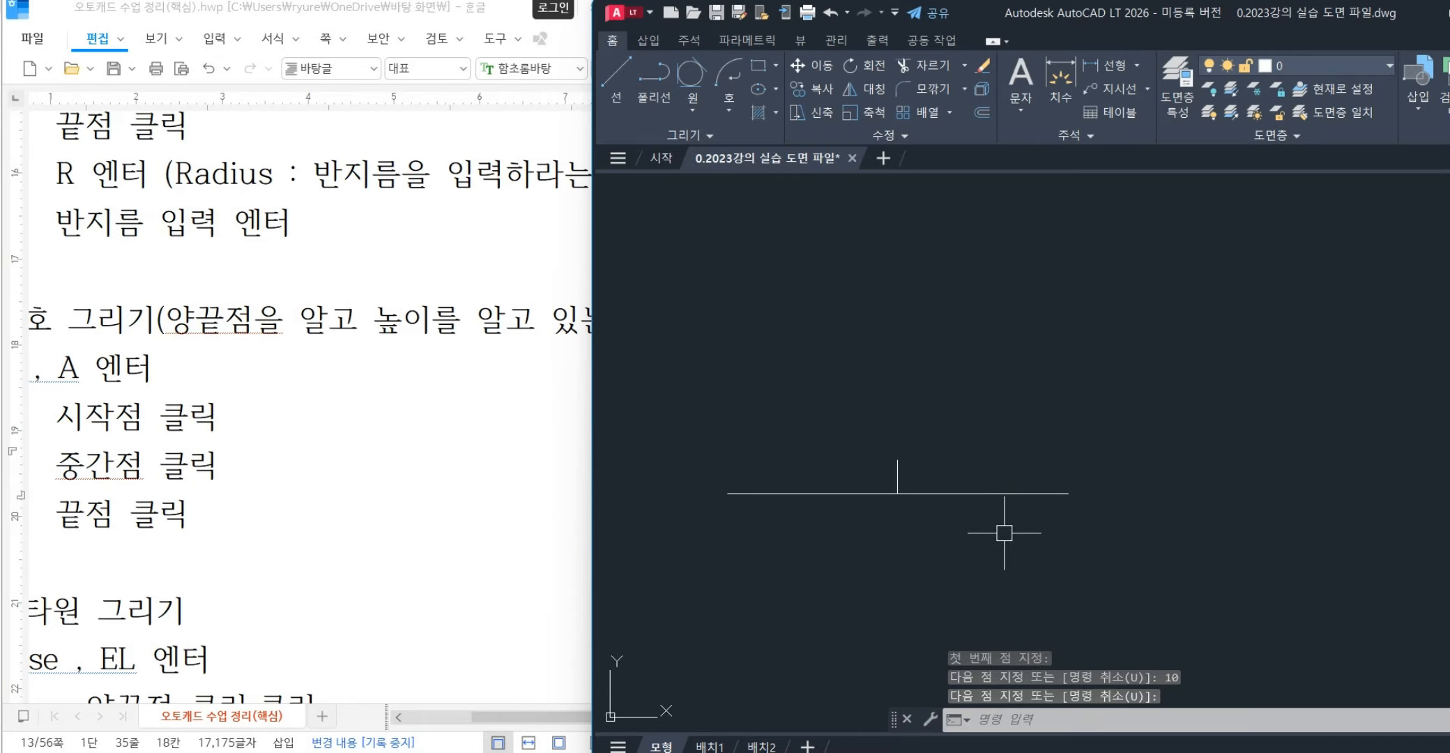
- Lengthen the vertical line by a delta of 10 at its lower end, extending it below the horizontal line
middle_drag(985, 547, 1000, 450)
scroll(847, 439, up, 2)
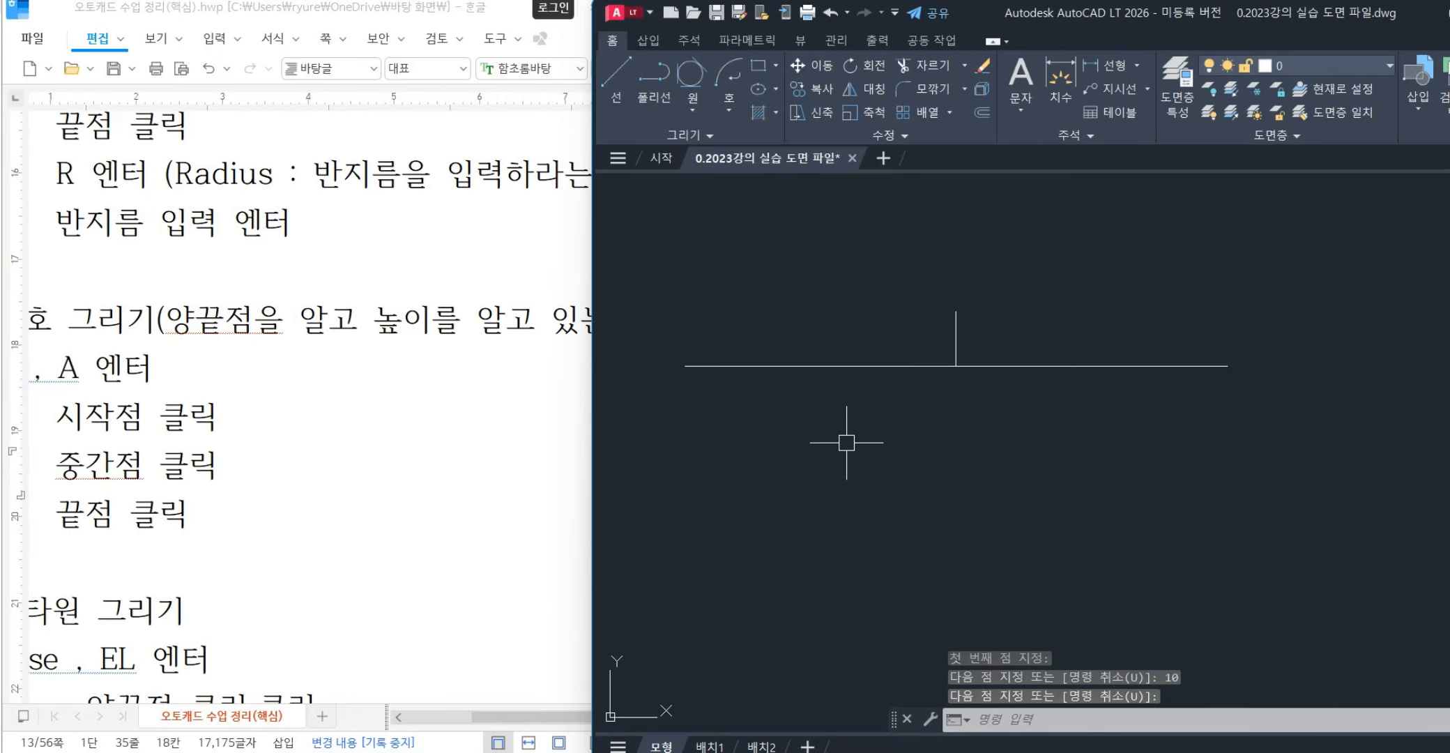
middle_drag(1242, 487, 1210, 495)
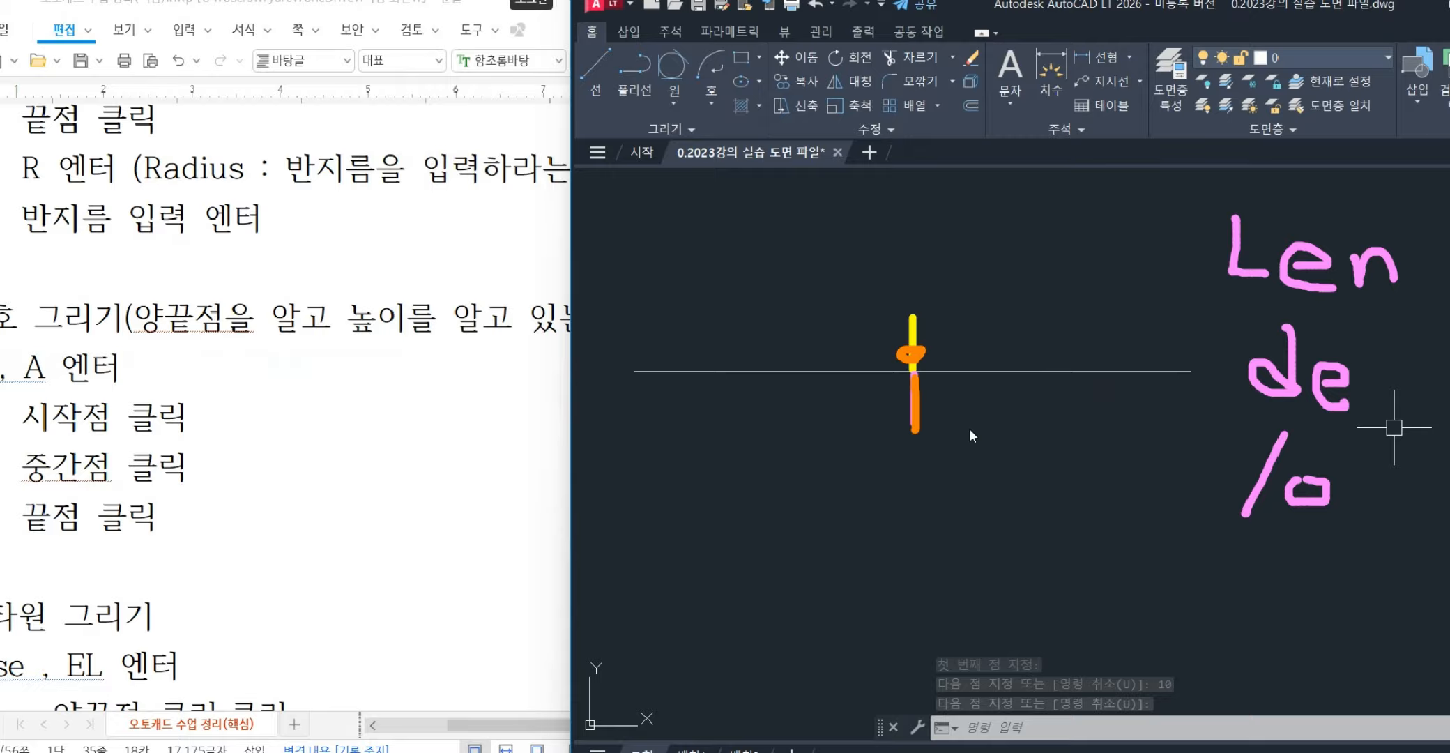
key(Escape)
key(Escape)
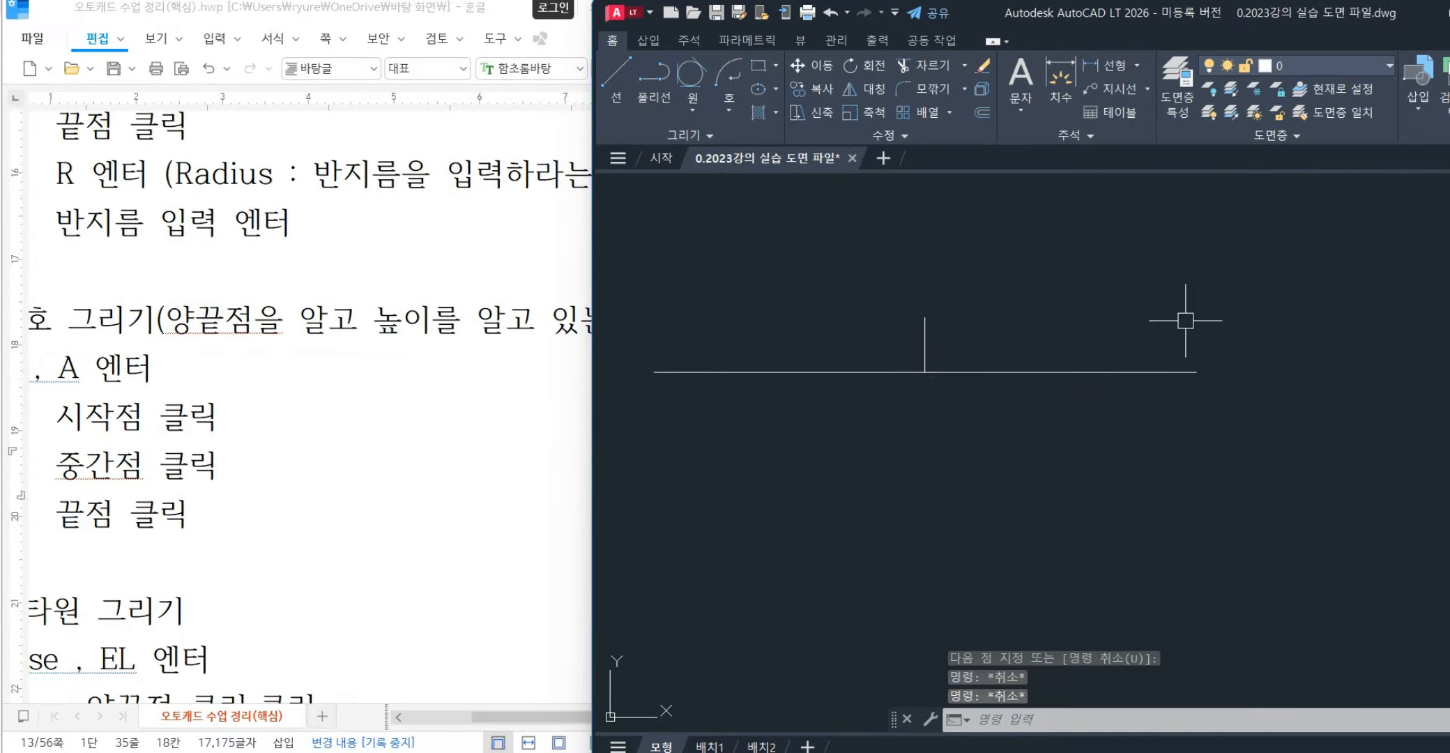
text(en)
key(Return)
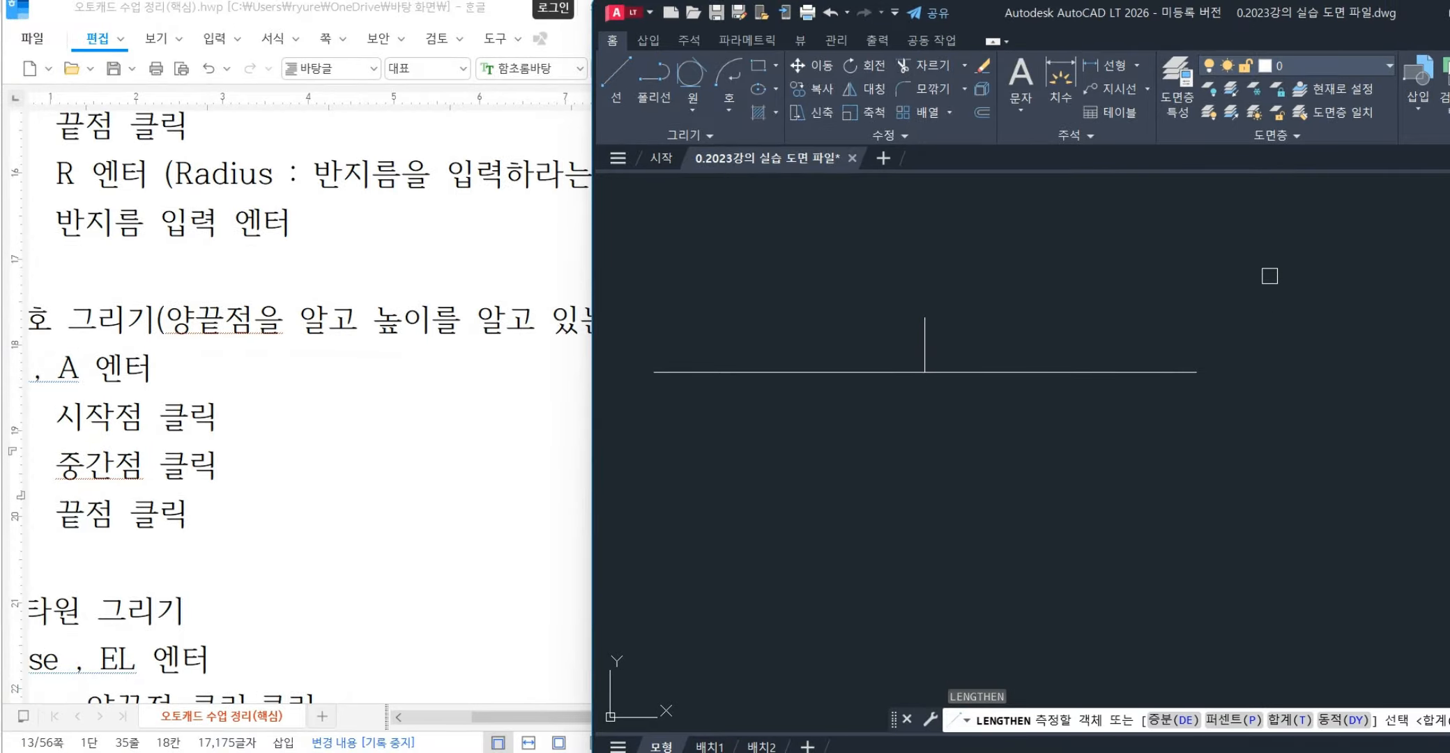
text(de)
key(Return)
key(Return)
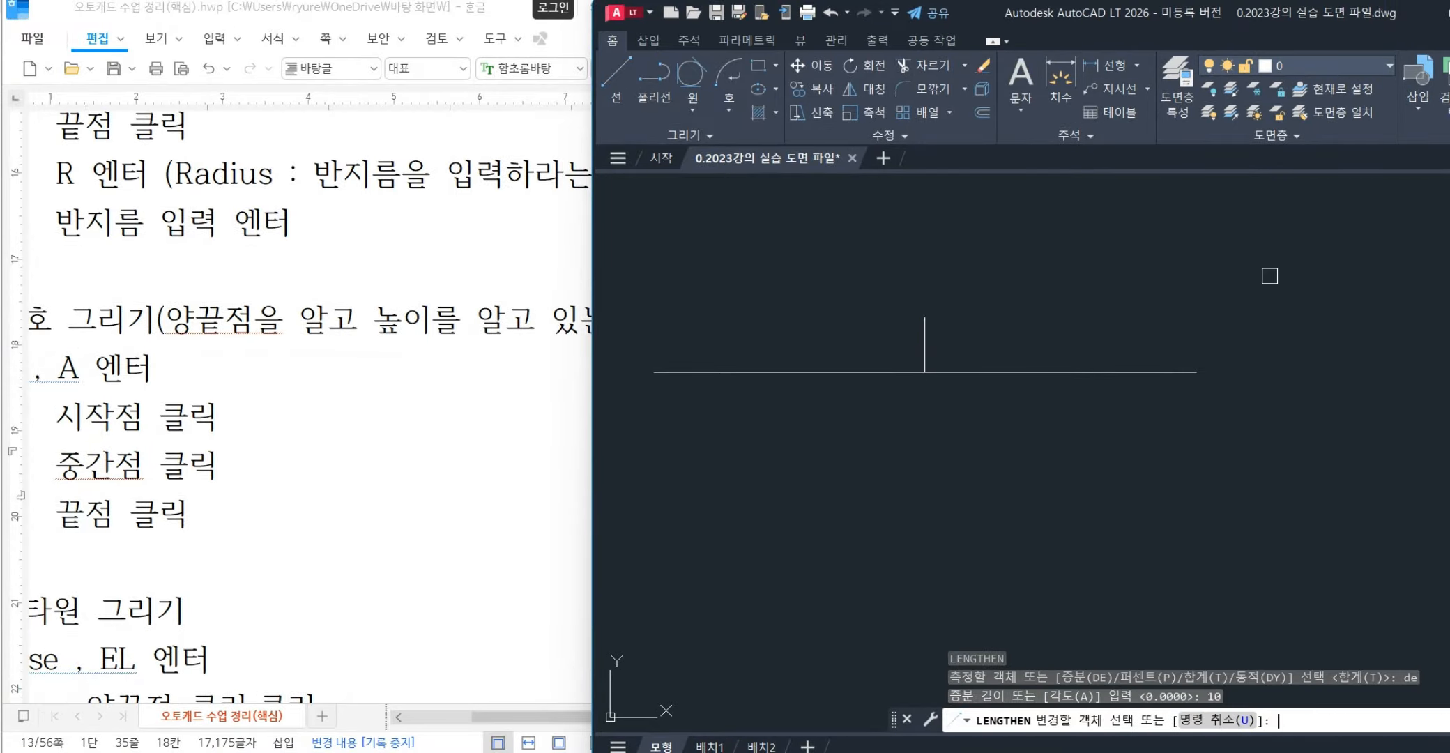
scroll(900, 300, up, 3)
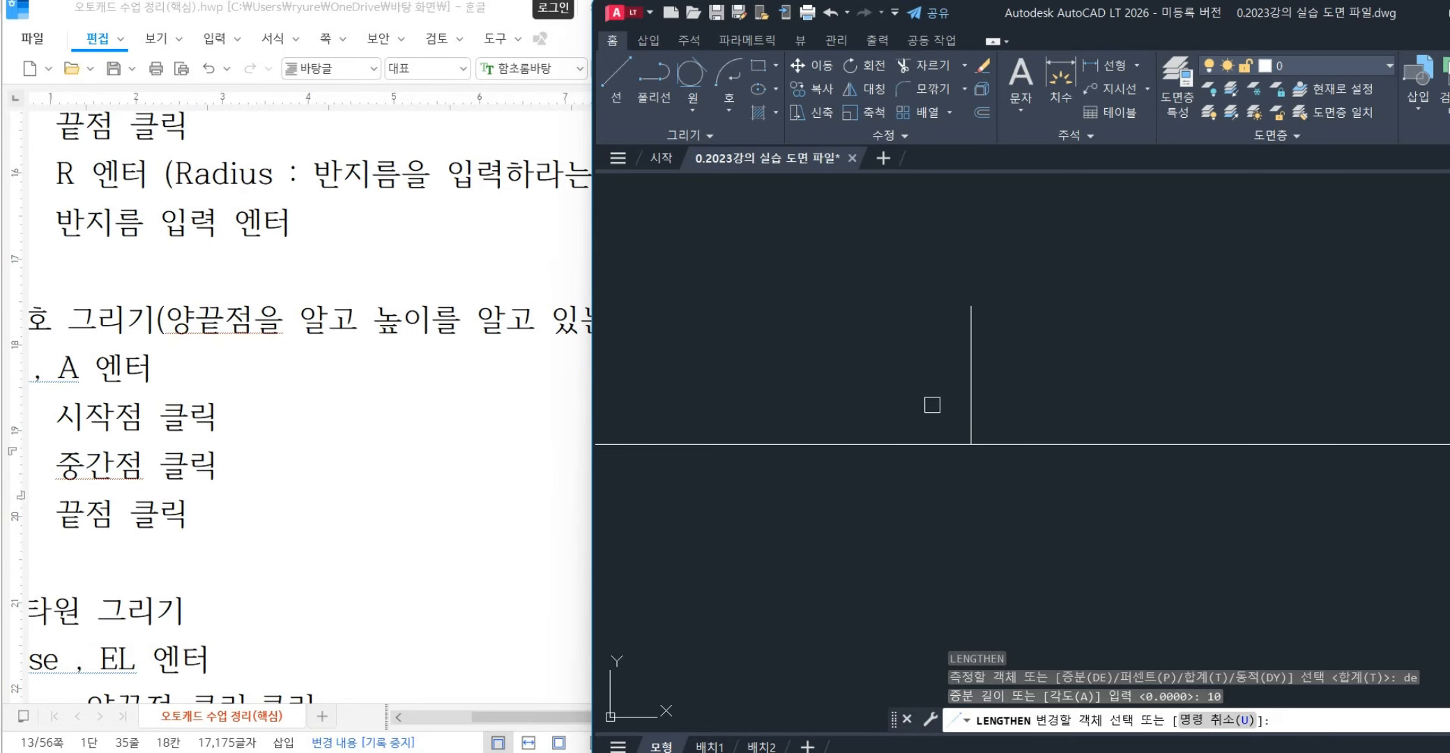
click(961, 411)
scroll(1059, 336, down, 4)
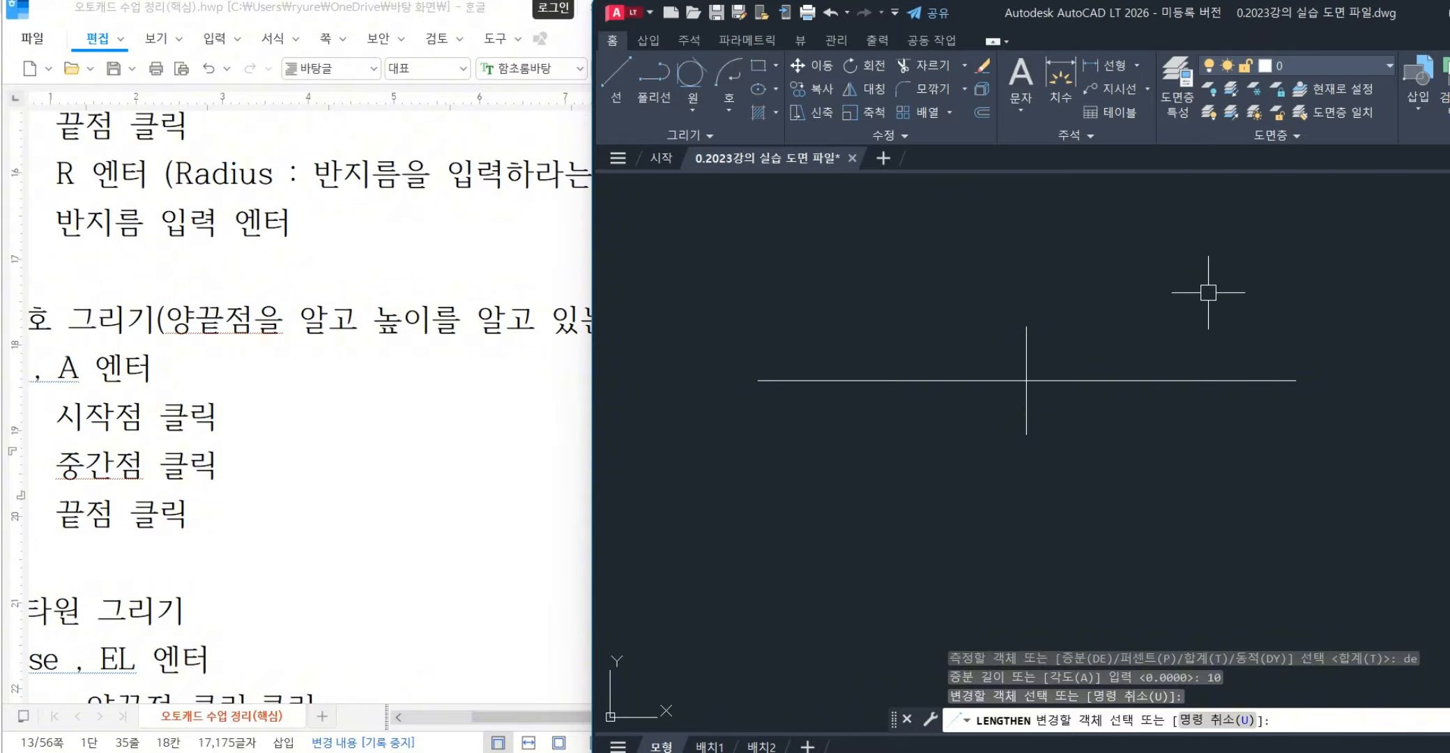
key(Escape)
middle_drag(1212, 285, 1129, 332)
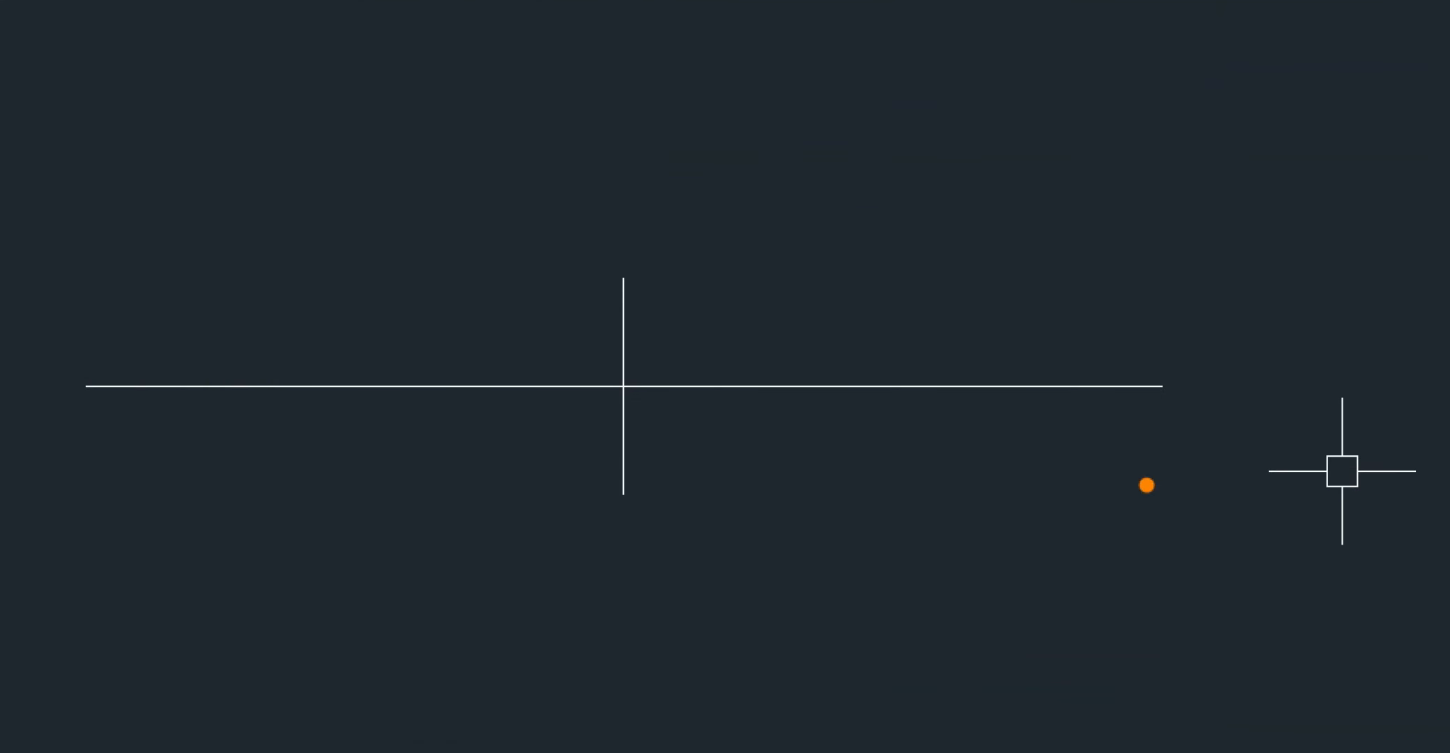
mouse_move(74, 385)
mouse_down()
mouse_move(402, 289)
mouse_move(583, 278)
mouse_move(1103, 358)
mouse_move(1164, 432)
mouse_move(784, 493)
mouse_move(571, 494)
mouse_move(60, 390)
mouse_up()
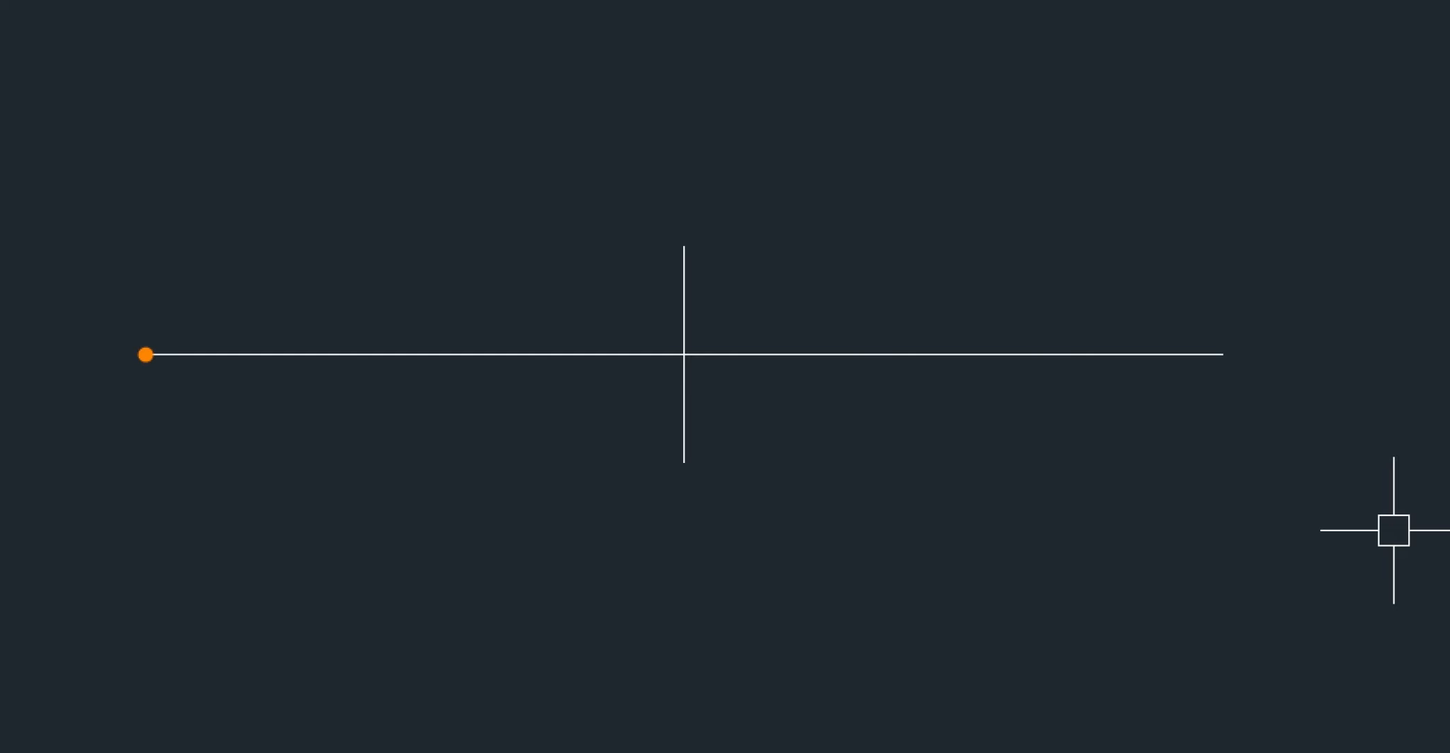
key(Escape)
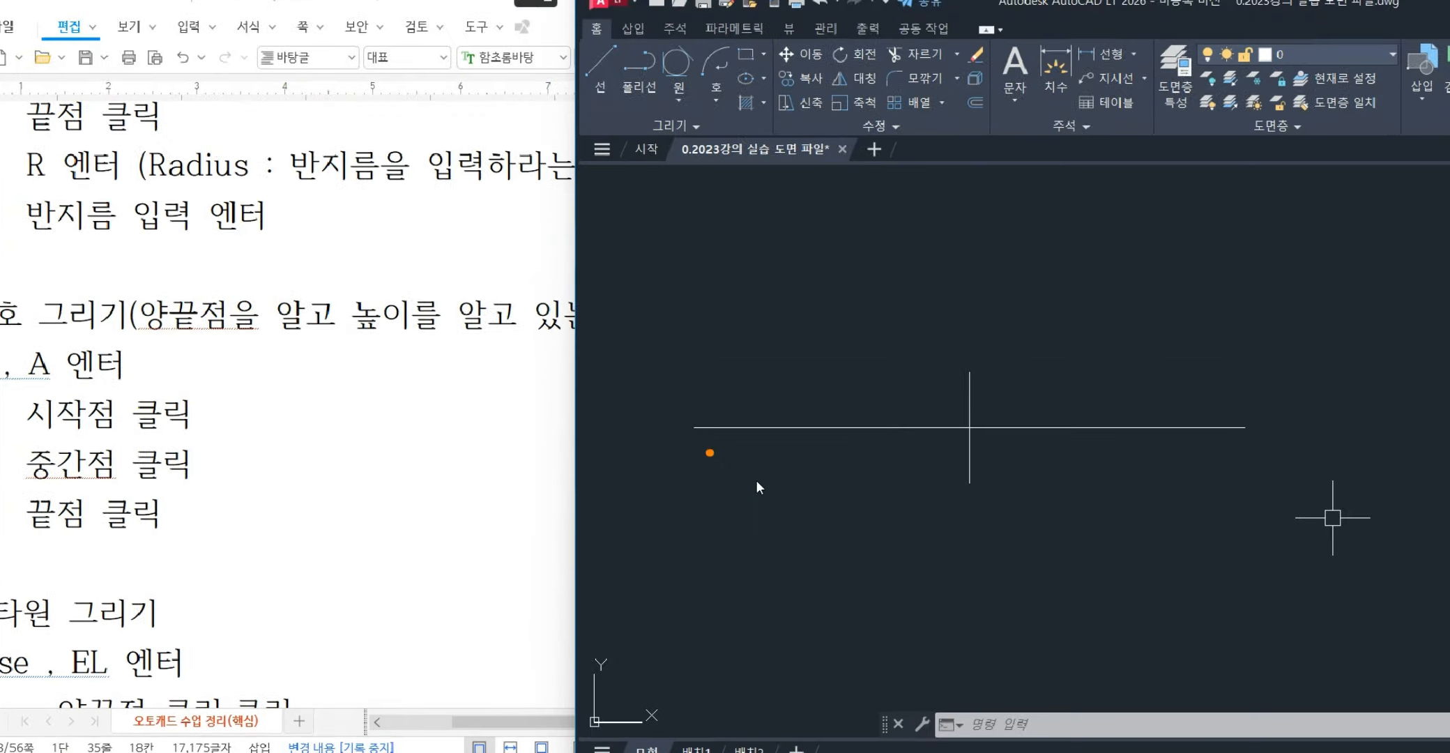
key(Escape)
key(Escape)
- Switch to the Hangul notes, renumber the ellipse-drawing section as 44, and highlight its EL command alias
click(222, 583)
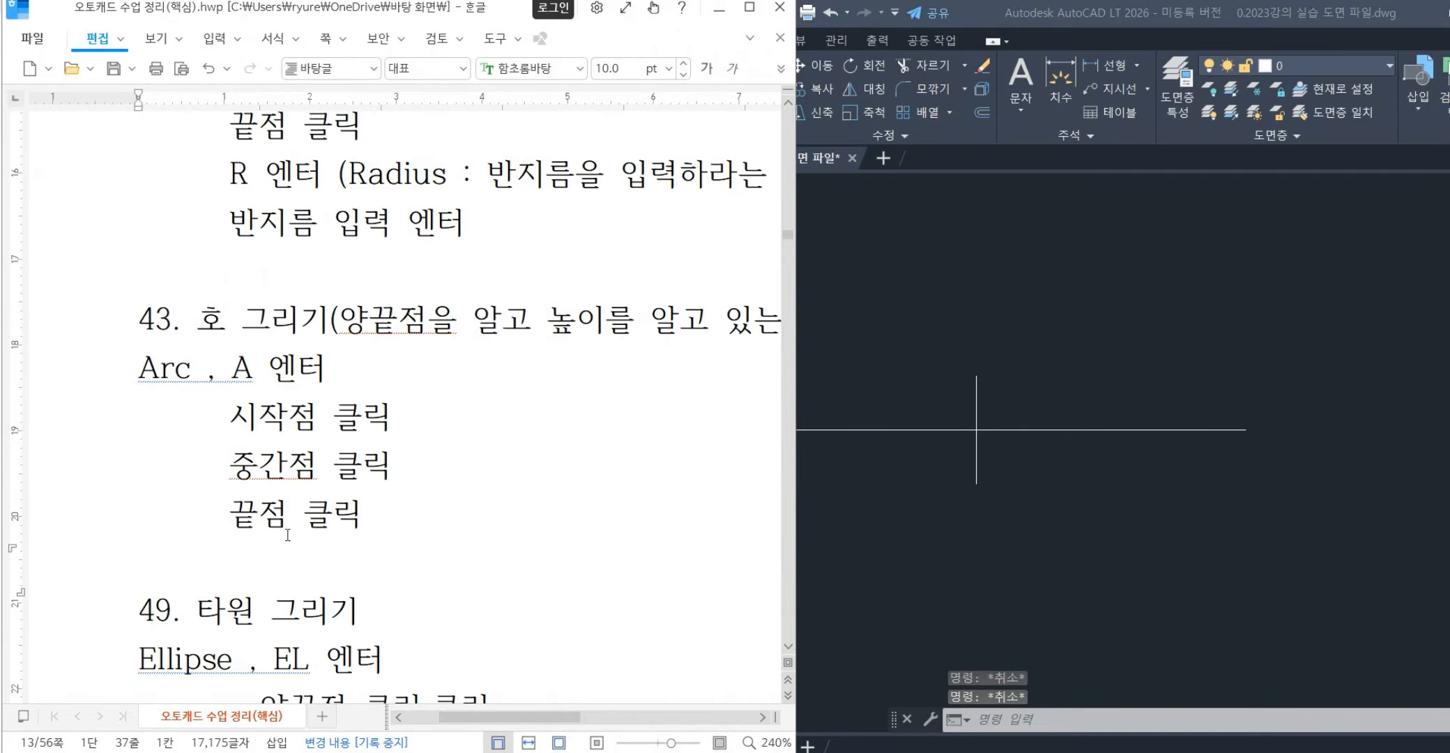
drag(171, 622, 159, 623)
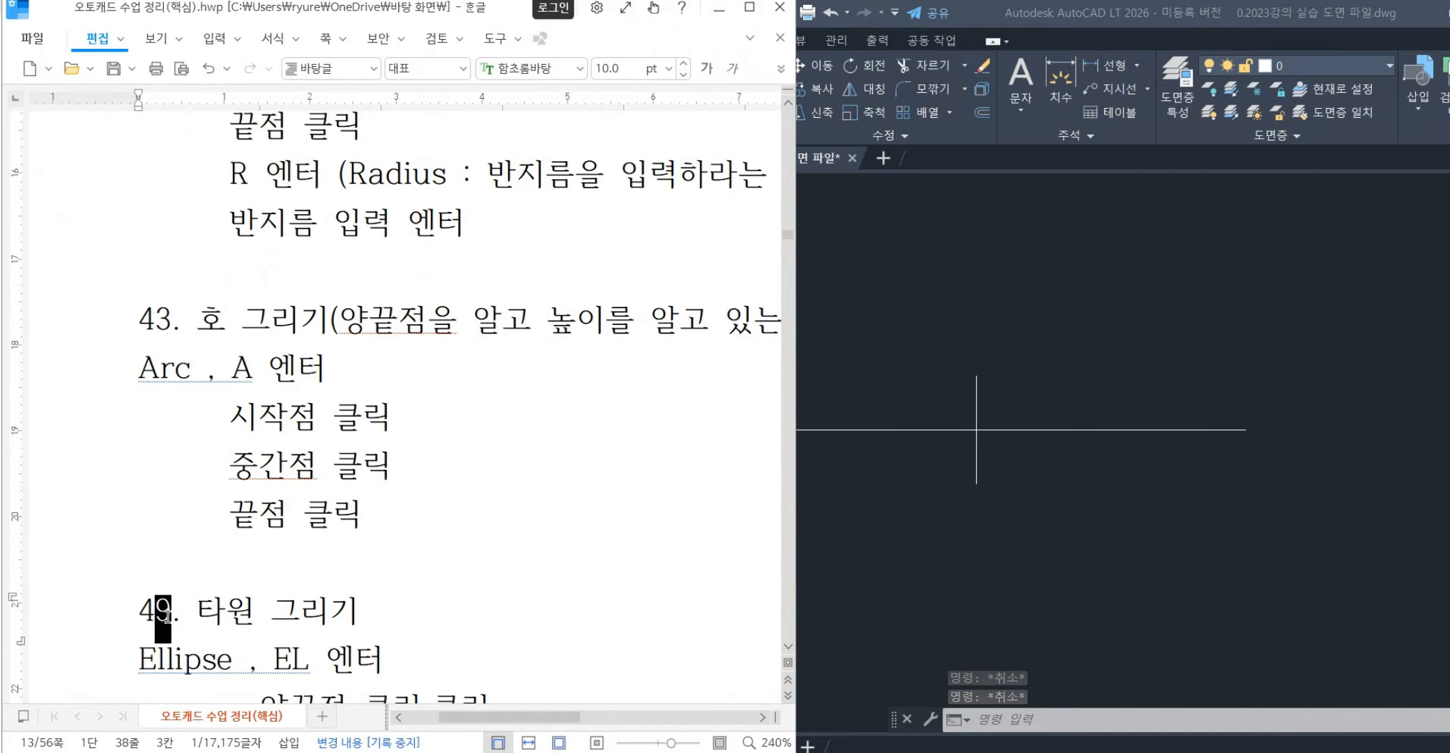
text(4)
click(385, 539)
scroll(384, 539, down, 3)
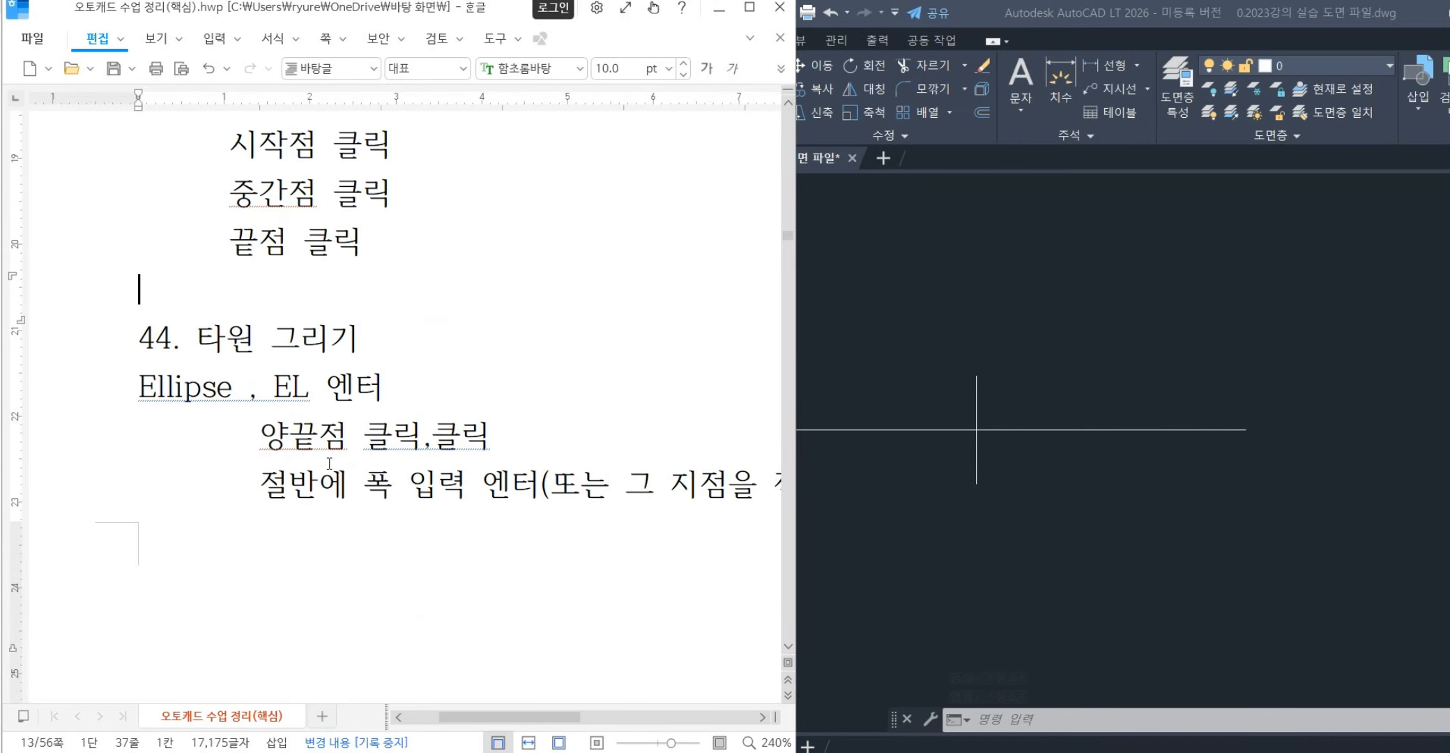
drag(275, 399, 305, 398)
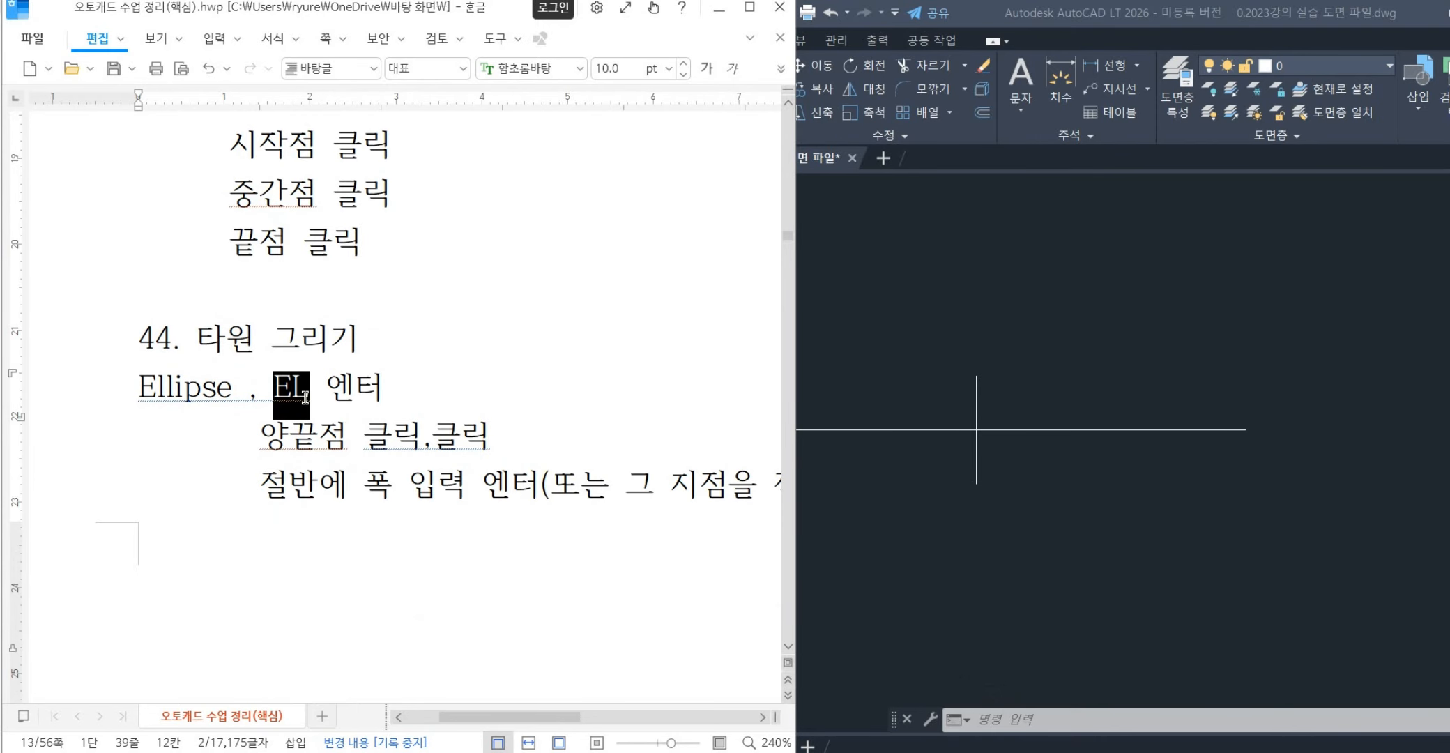
click(453, 399)
- Switch back to AutoCAD, draw an ellipse across the horizontal line's endpoints with a half-width of 10, and delete it
click(1070, 343)
text(e)
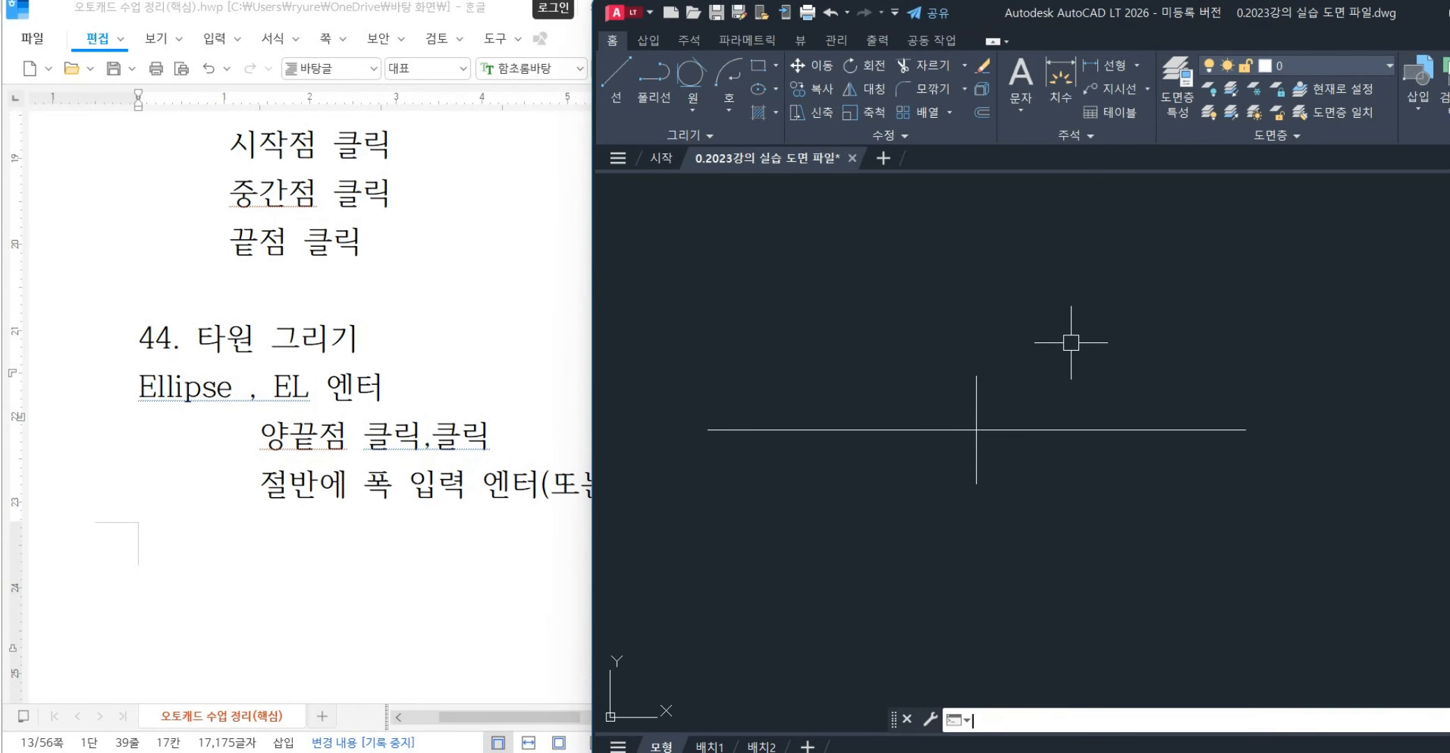
text(l)
key(Return)
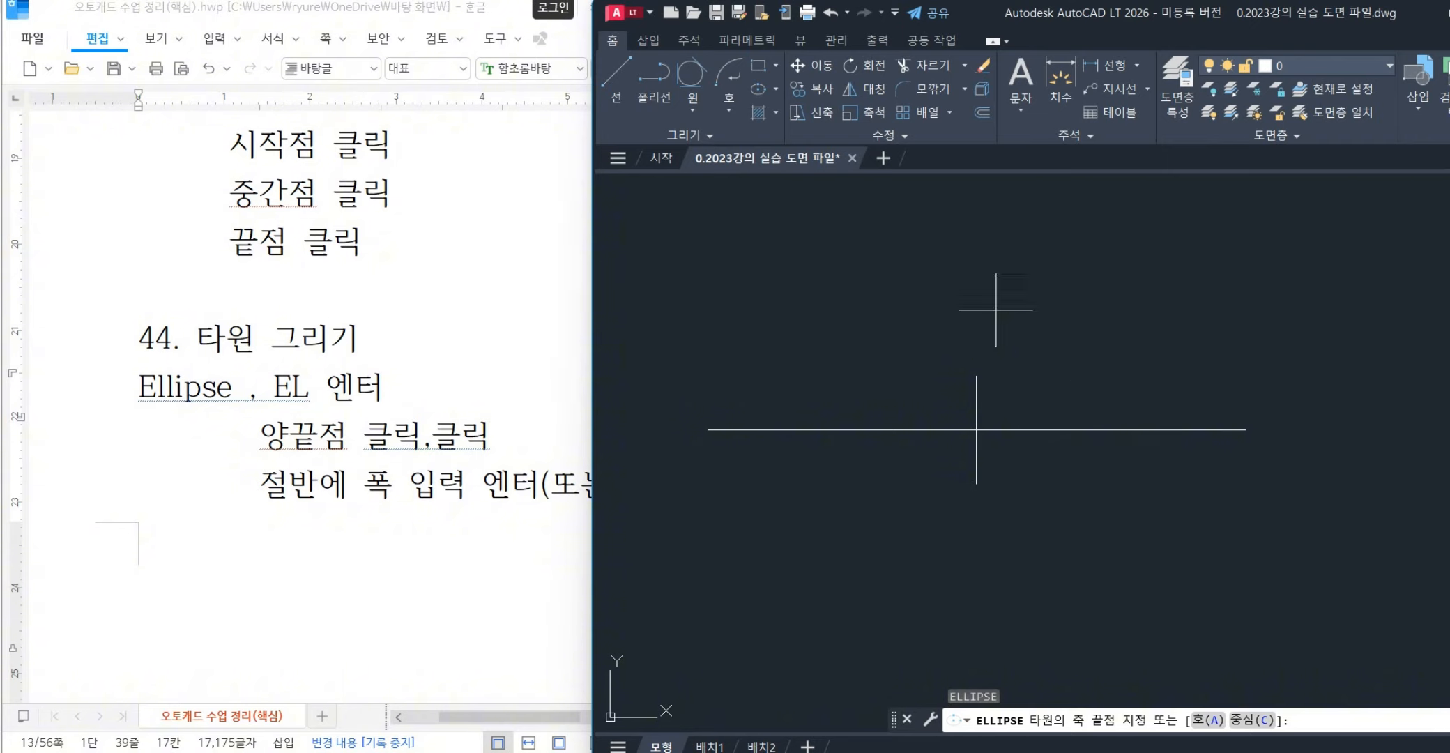
click(708, 429)
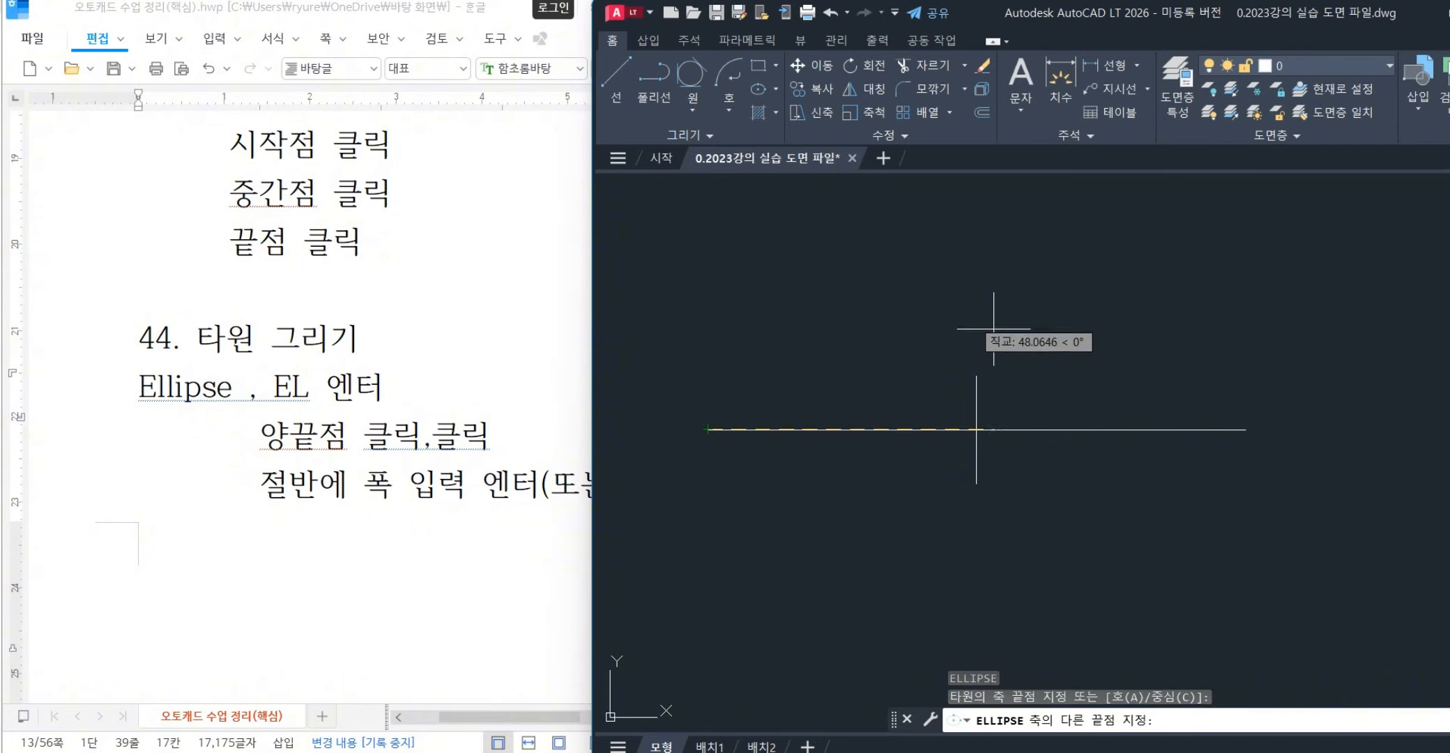
click(1246, 429)
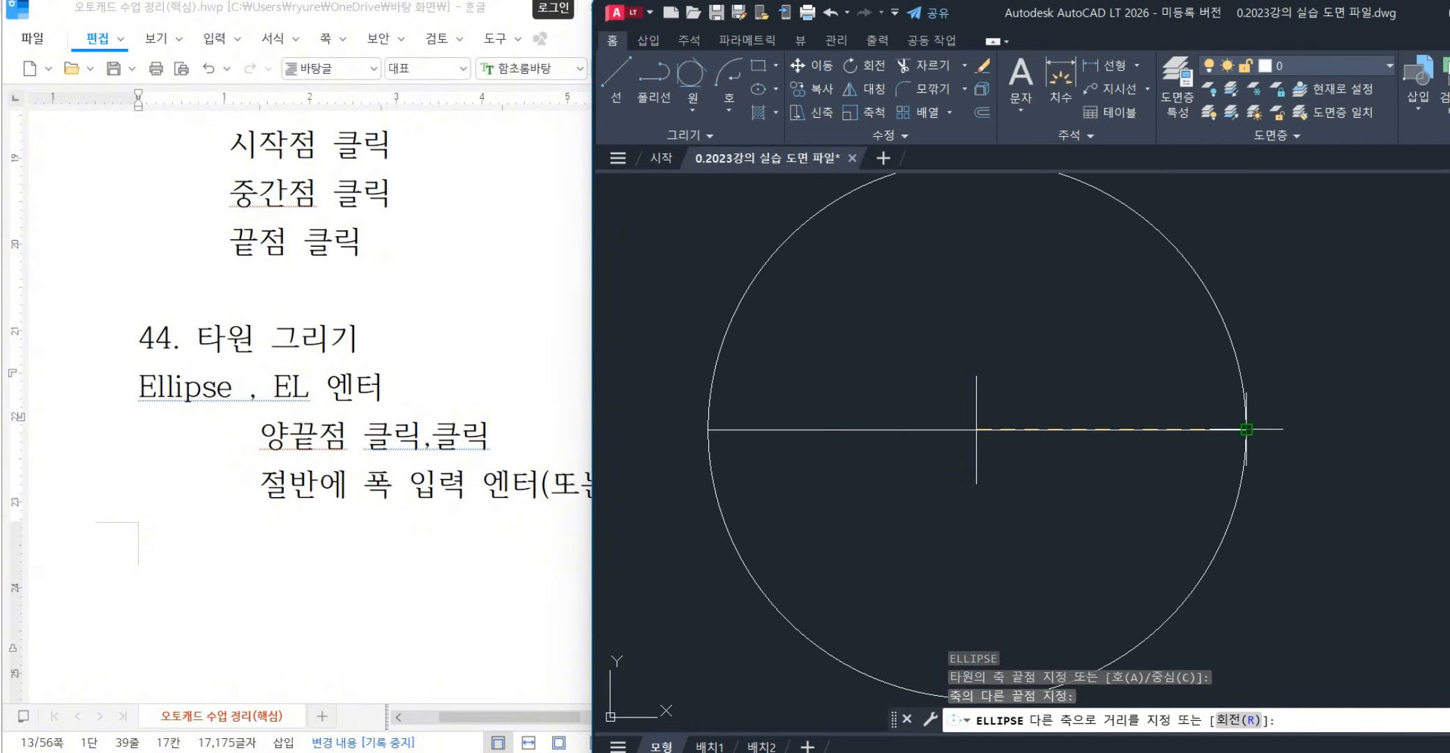
drag(276, 488, 511, 492)
click(1013, 517)
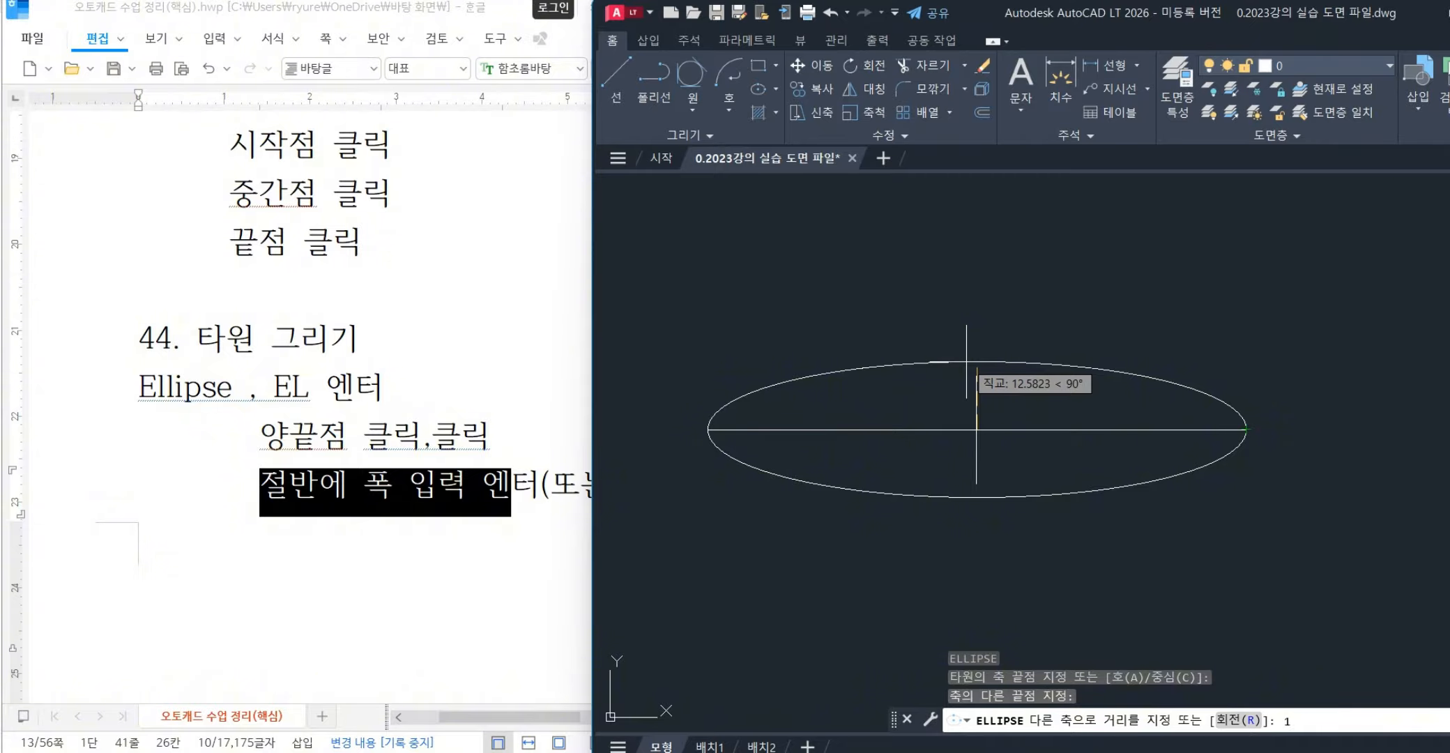
text(0)
key(Return)
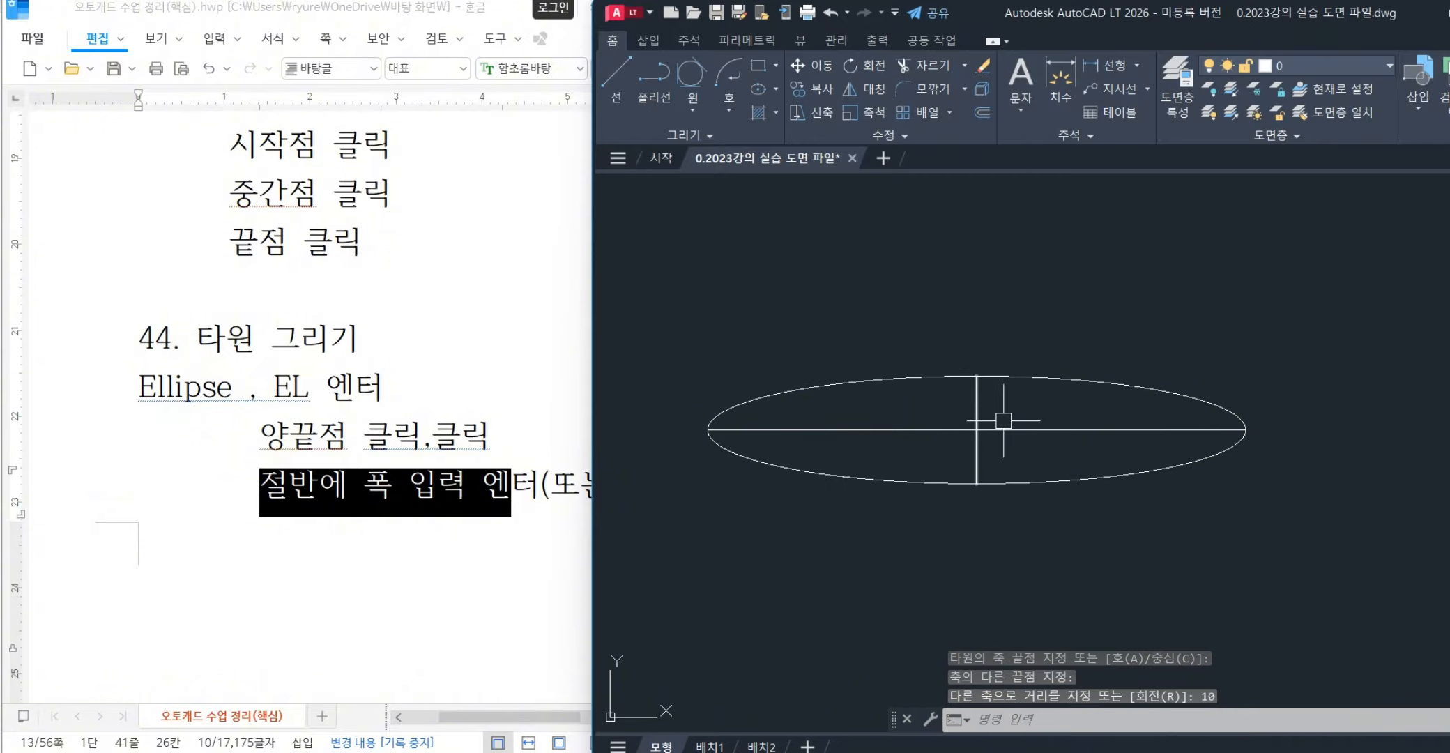
click(1139, 387)
key(Delete)
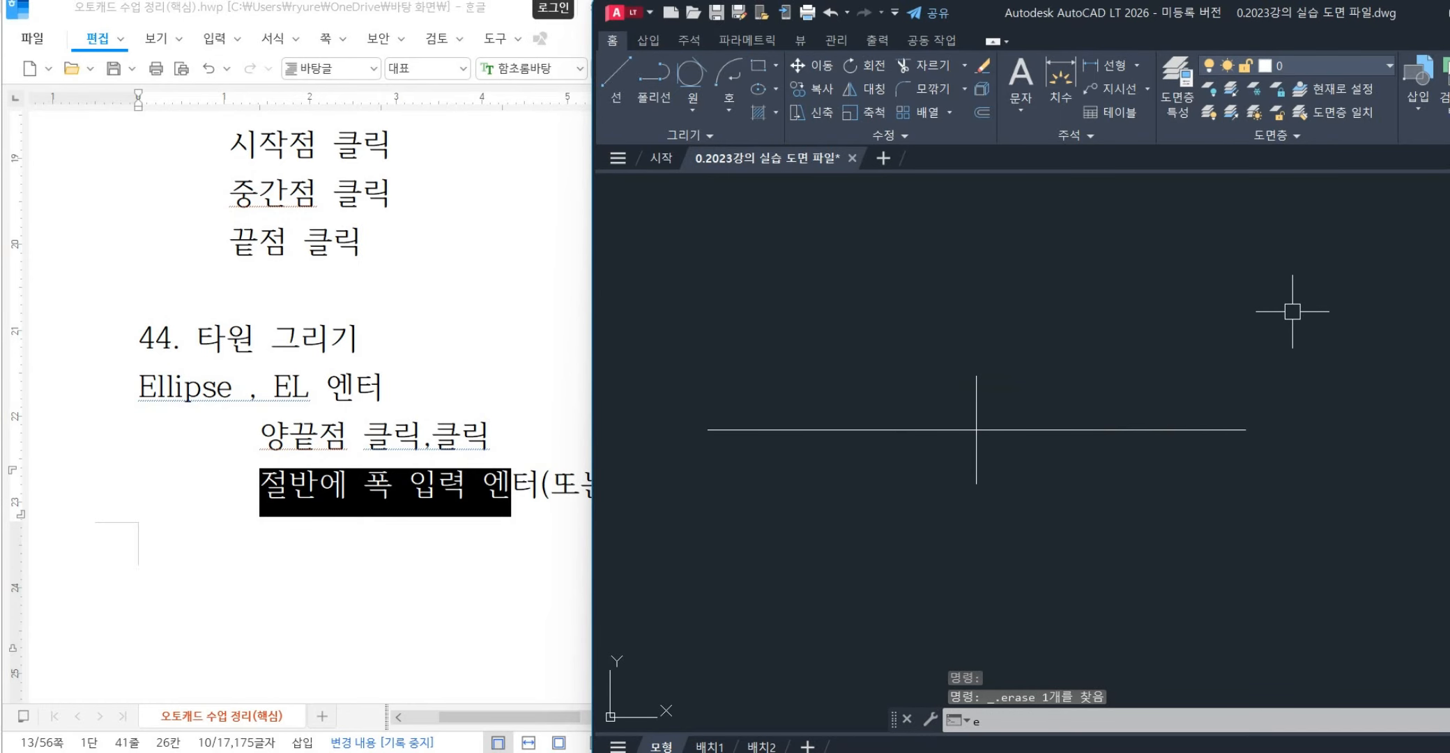
- Draw an ellipse using the horizontal line's left and right endpoints as one axis and 10 as the other half-axis
text(l)
key(Return)
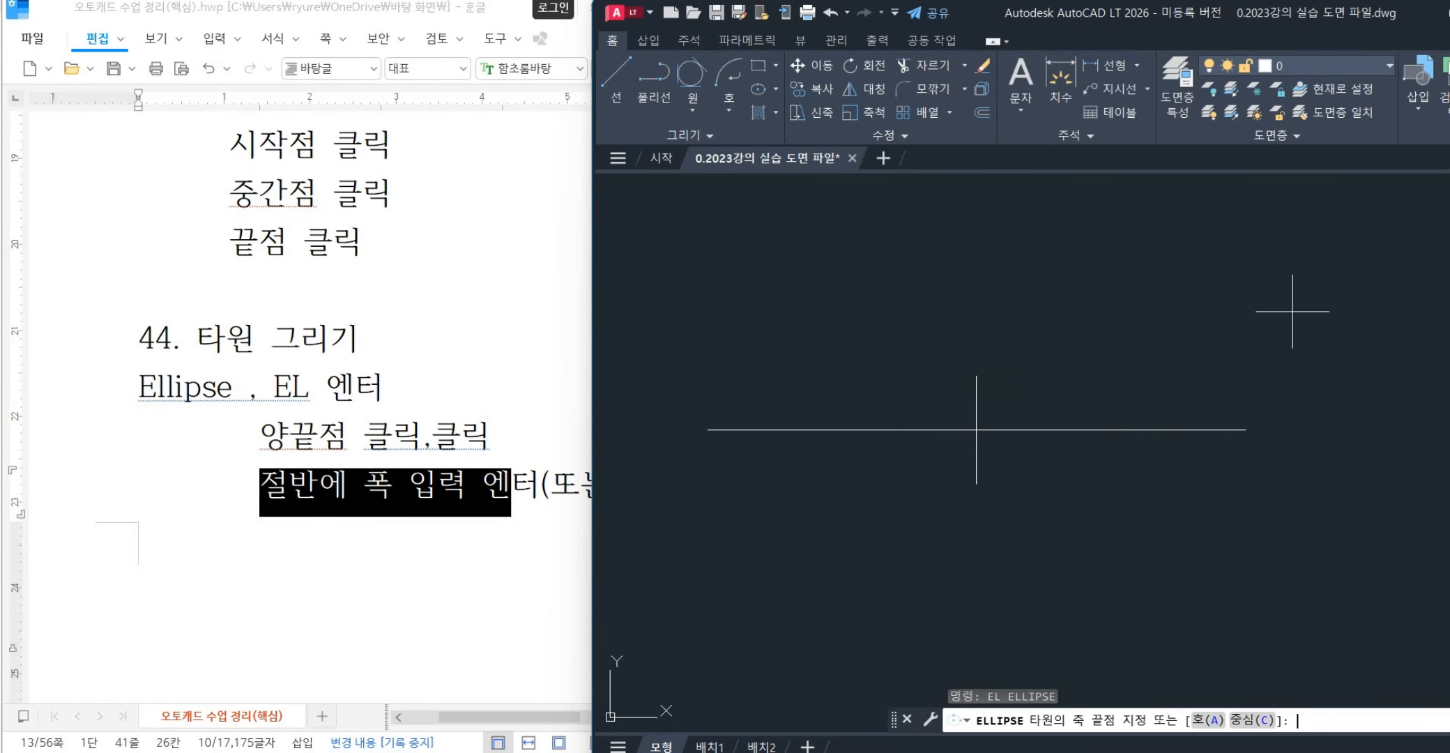
click(708, 430)
click(1246, 429)
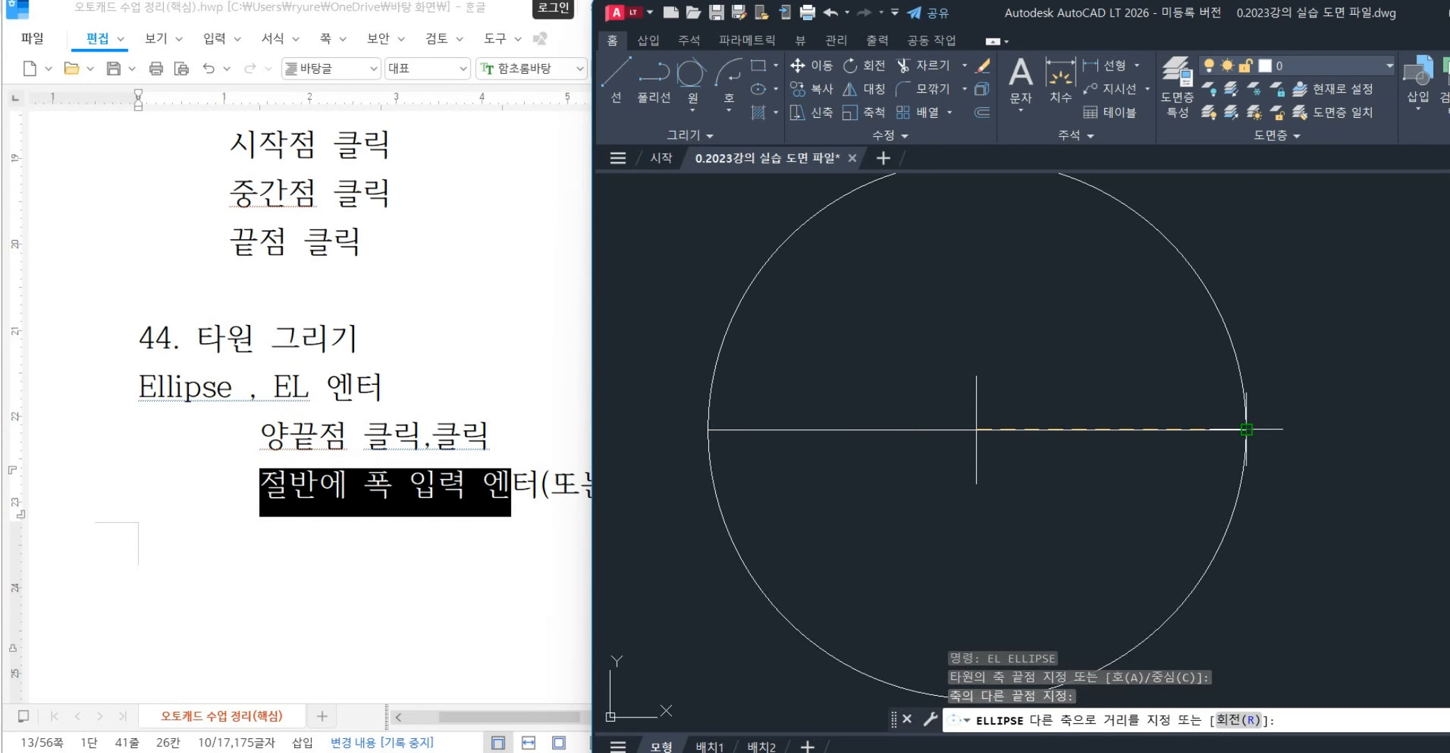
text(10)
key(Return)
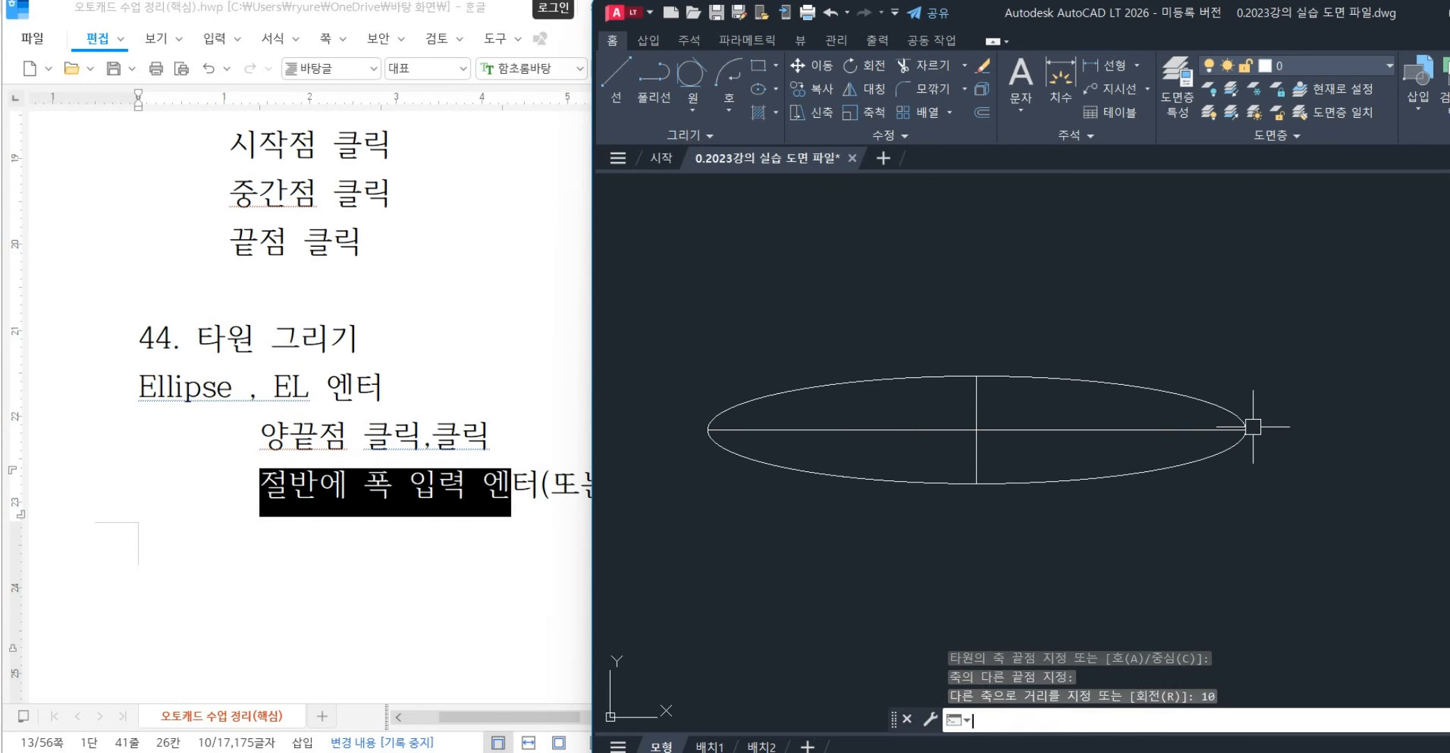
- Delete the ellipse drawn around the crossing lines
click(1196, 395)
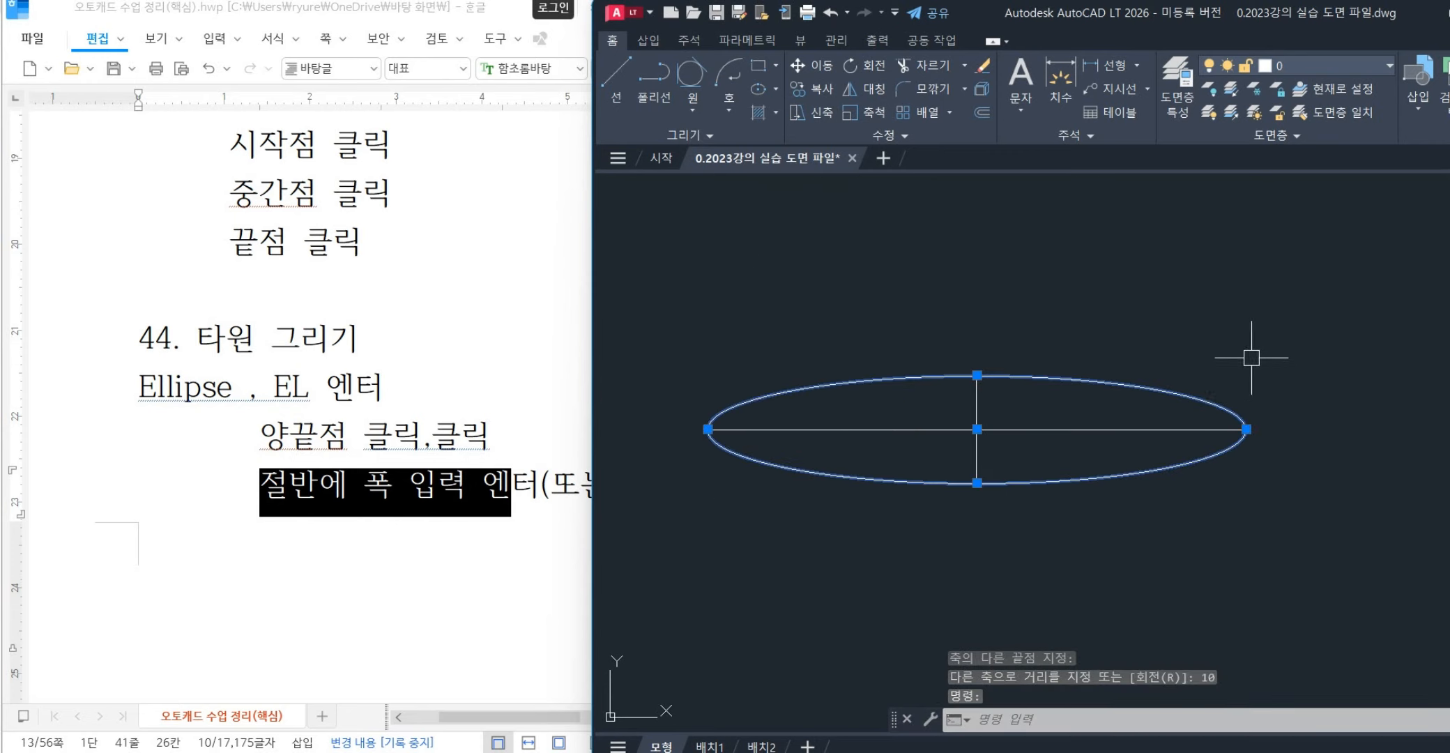
key(Delete)
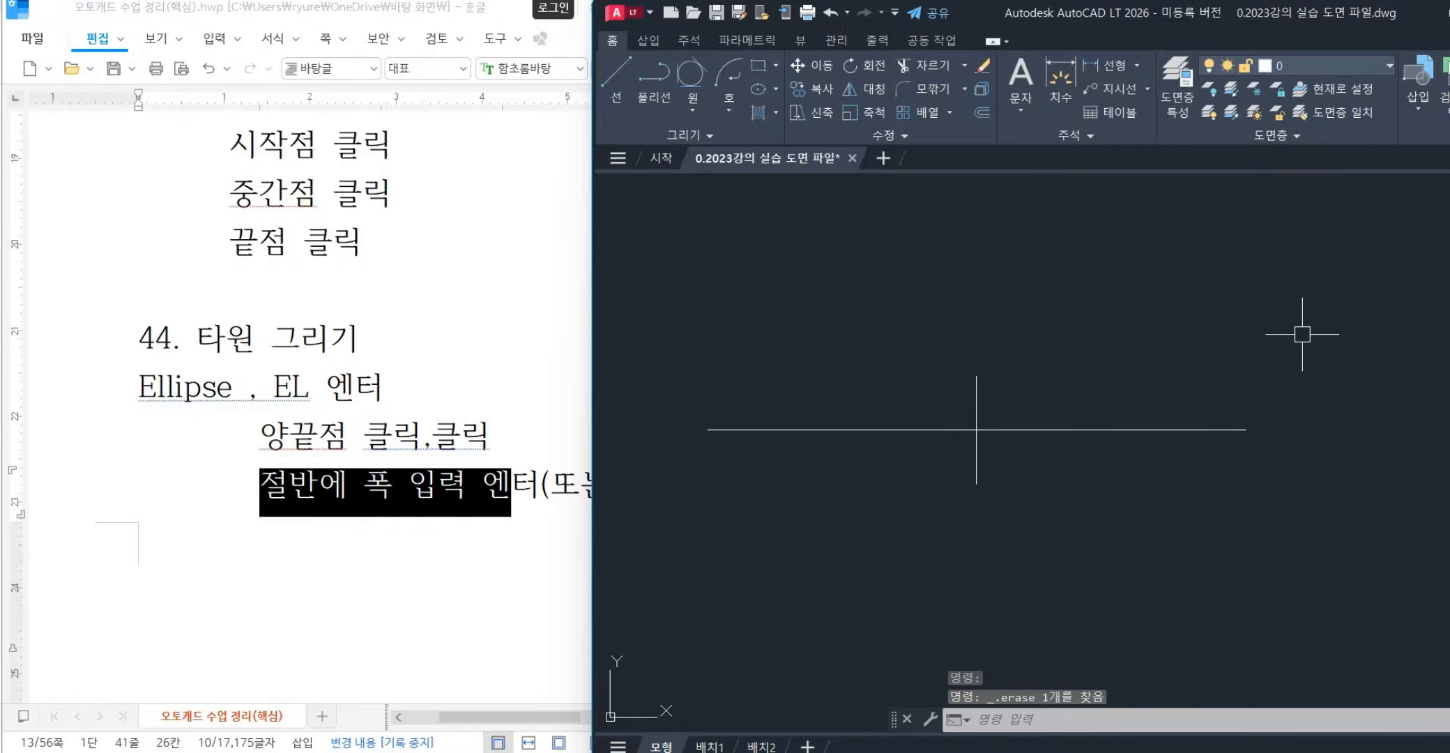
- Draw an ellipse using the vertical line's upper and lower endpoints as one axis and 50 as the other half-axis, and undo it
text(el)
key(Return)
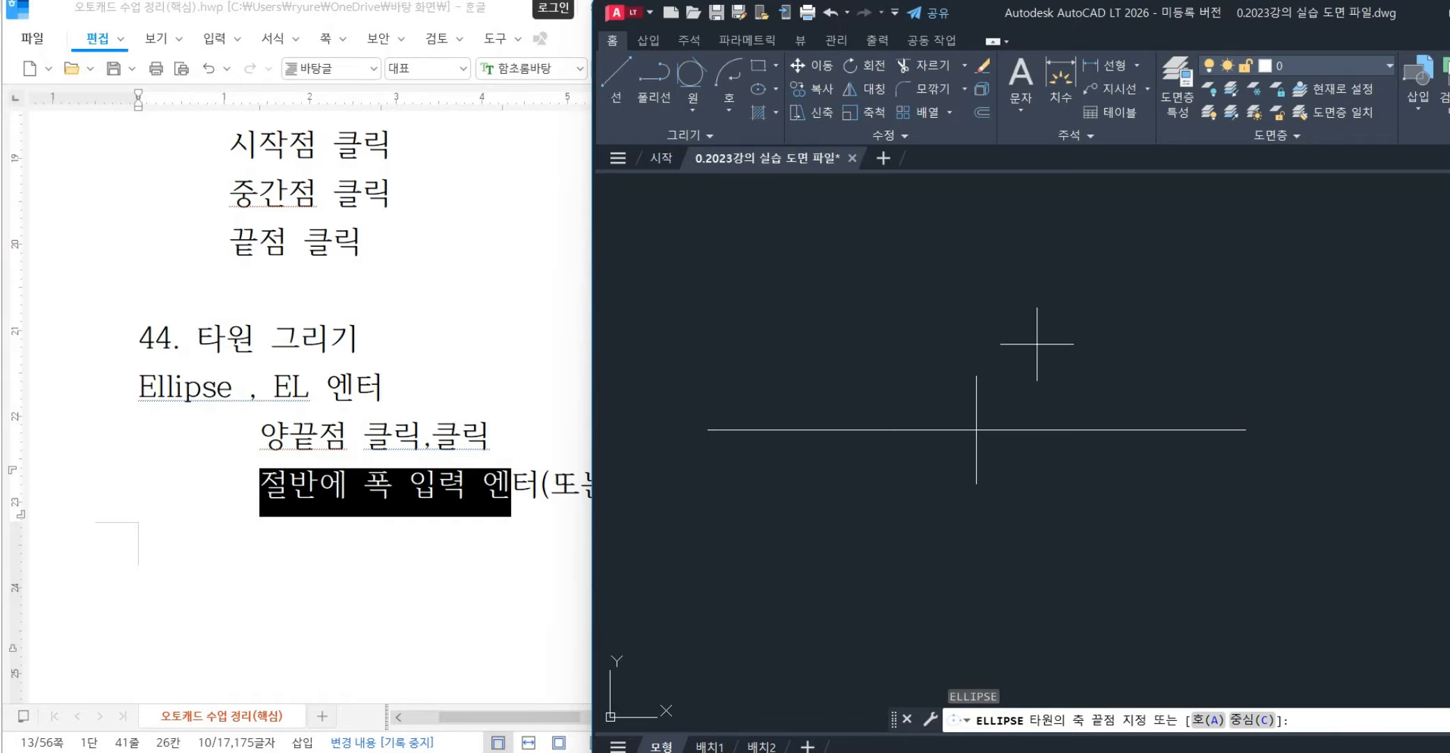
click(977, 376)
click(977, 482)
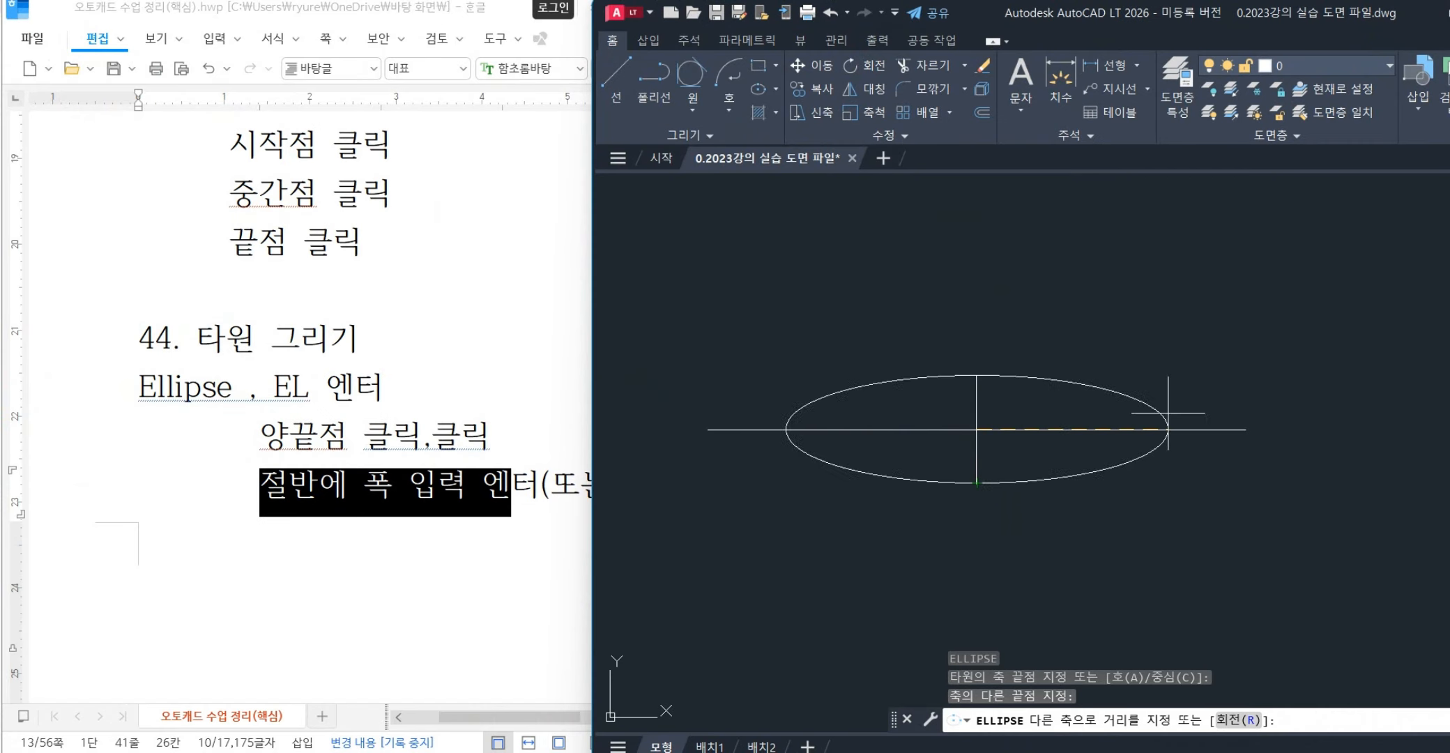
key(Return)
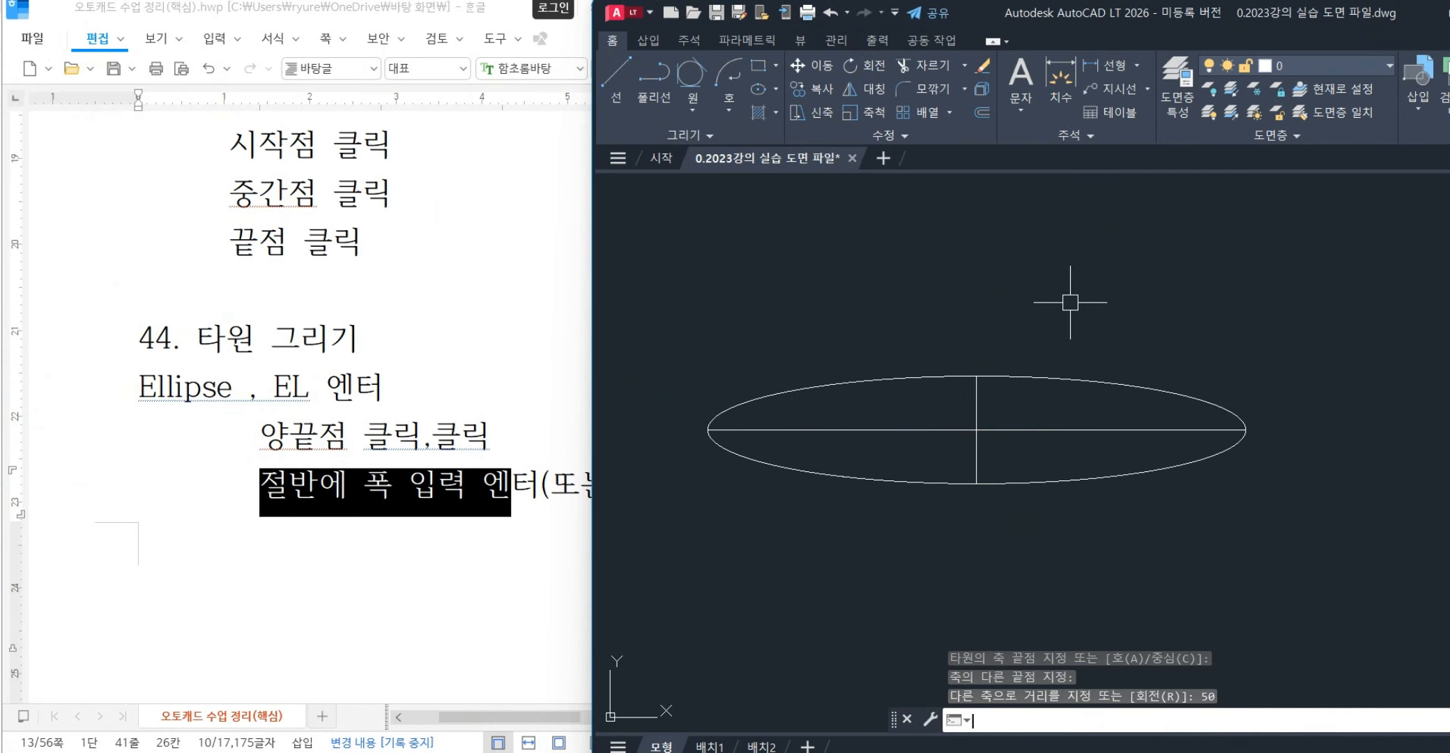
key(ctrl+z)
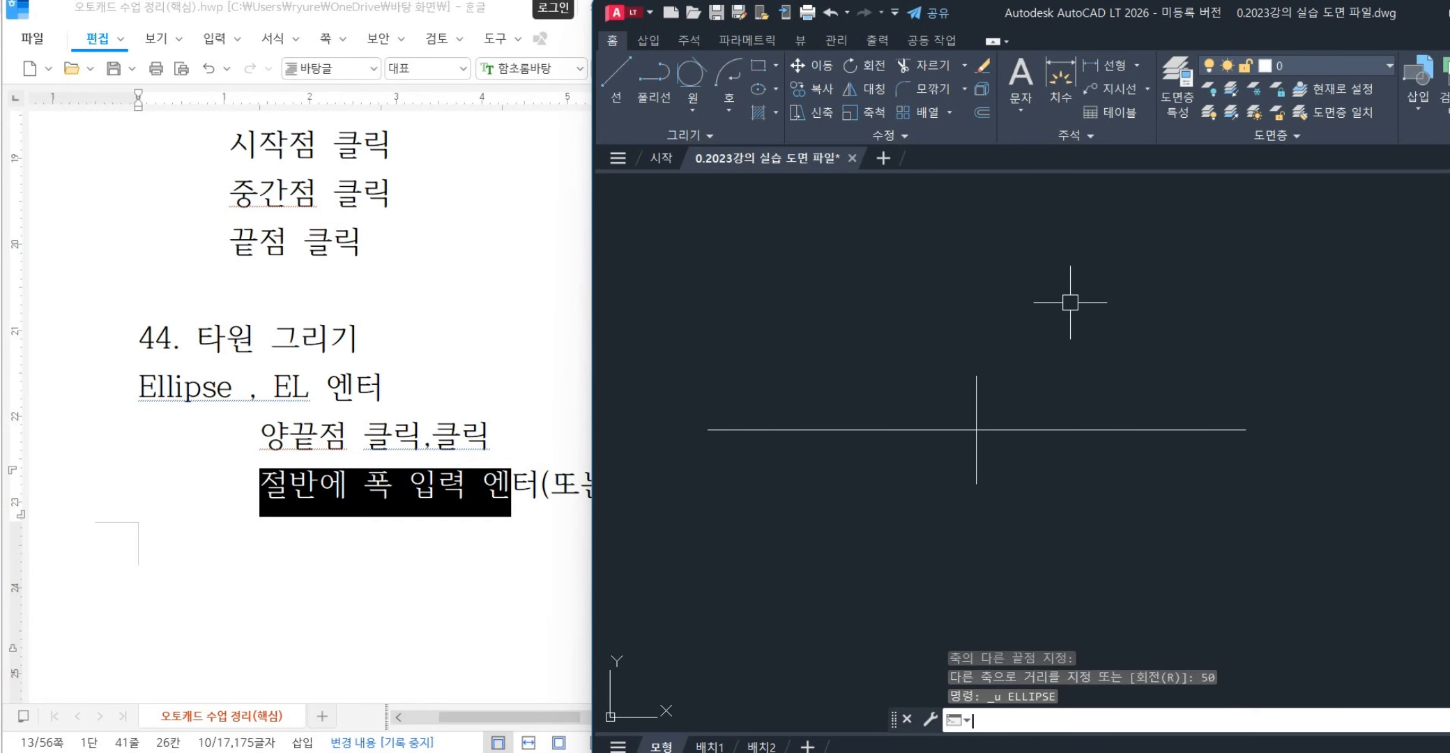
- Redraw the ellipse across the vertical line's two endpoints with a half-width of 50, and delete it
text(el)
key(Return)
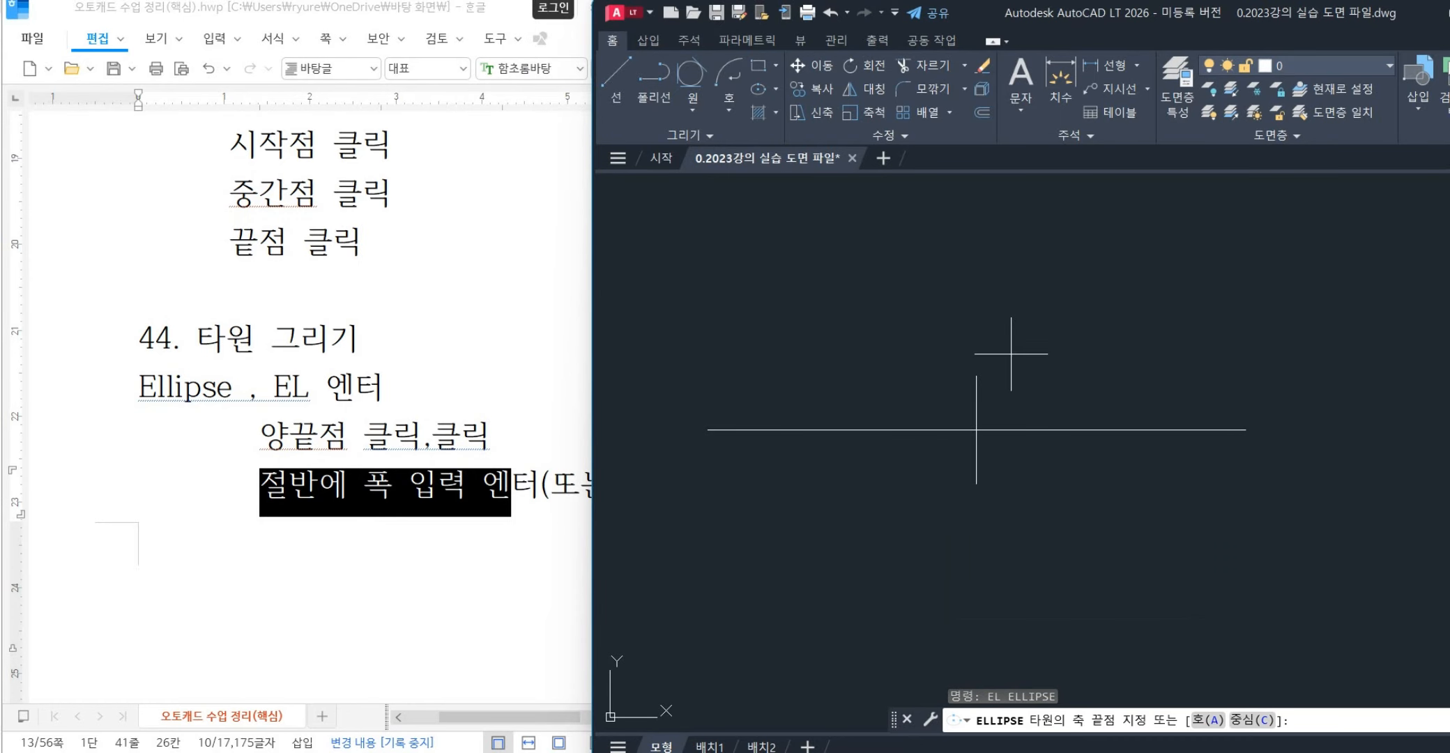
click(976, 378)
click(976, 482)
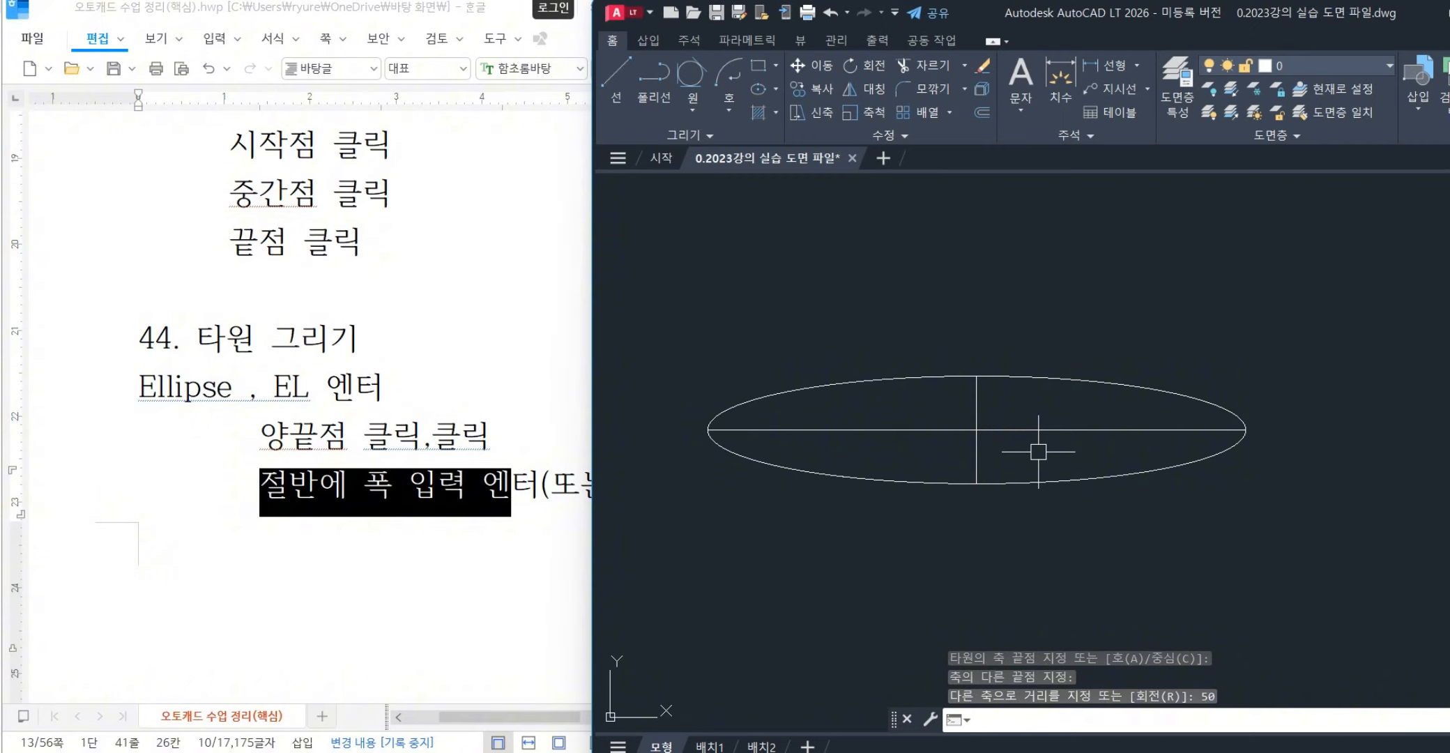
click(1061, 379)
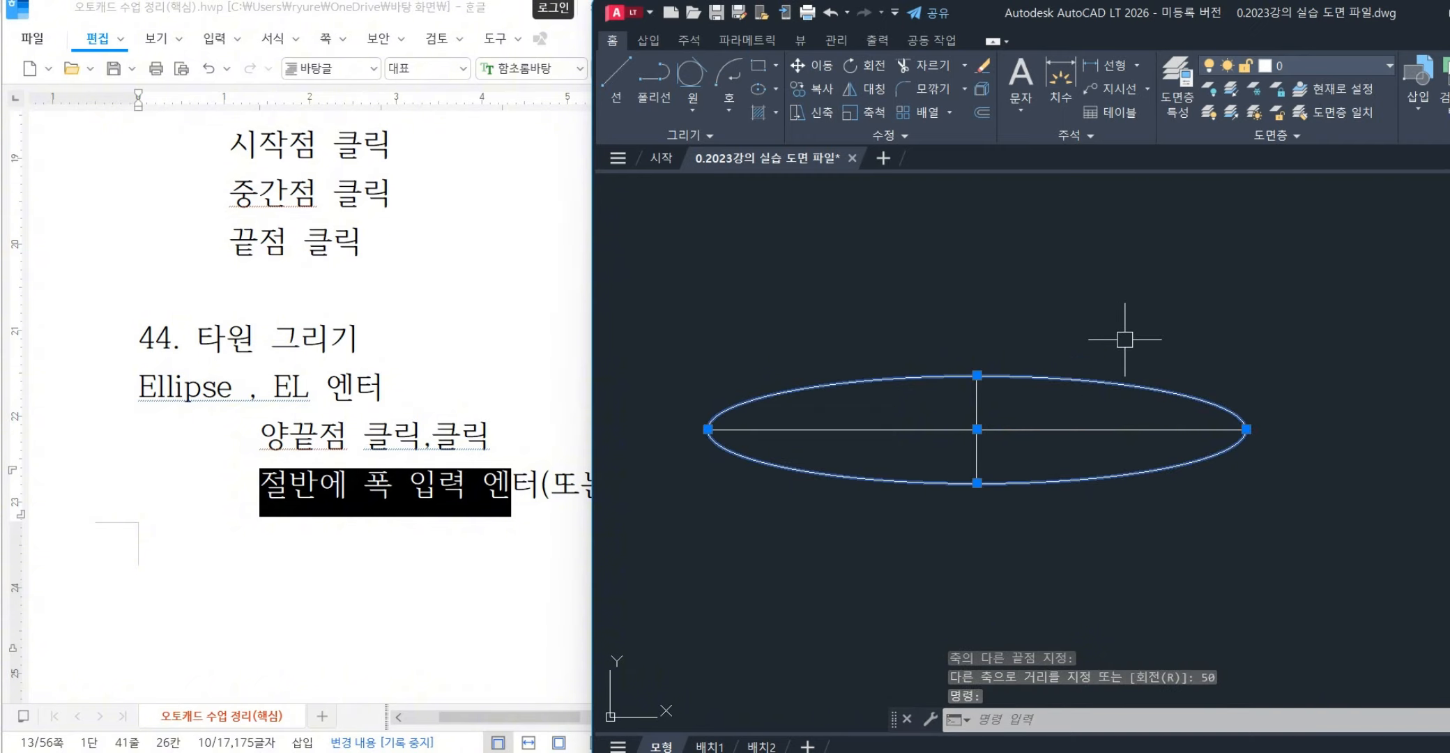
key(Delete)
- Switch to the Hangul notes and highlight the phrase about clicking the point directly in section 44's last line
click(408, 507)
drag(312, 491, 437, 492)
click(499, 517)
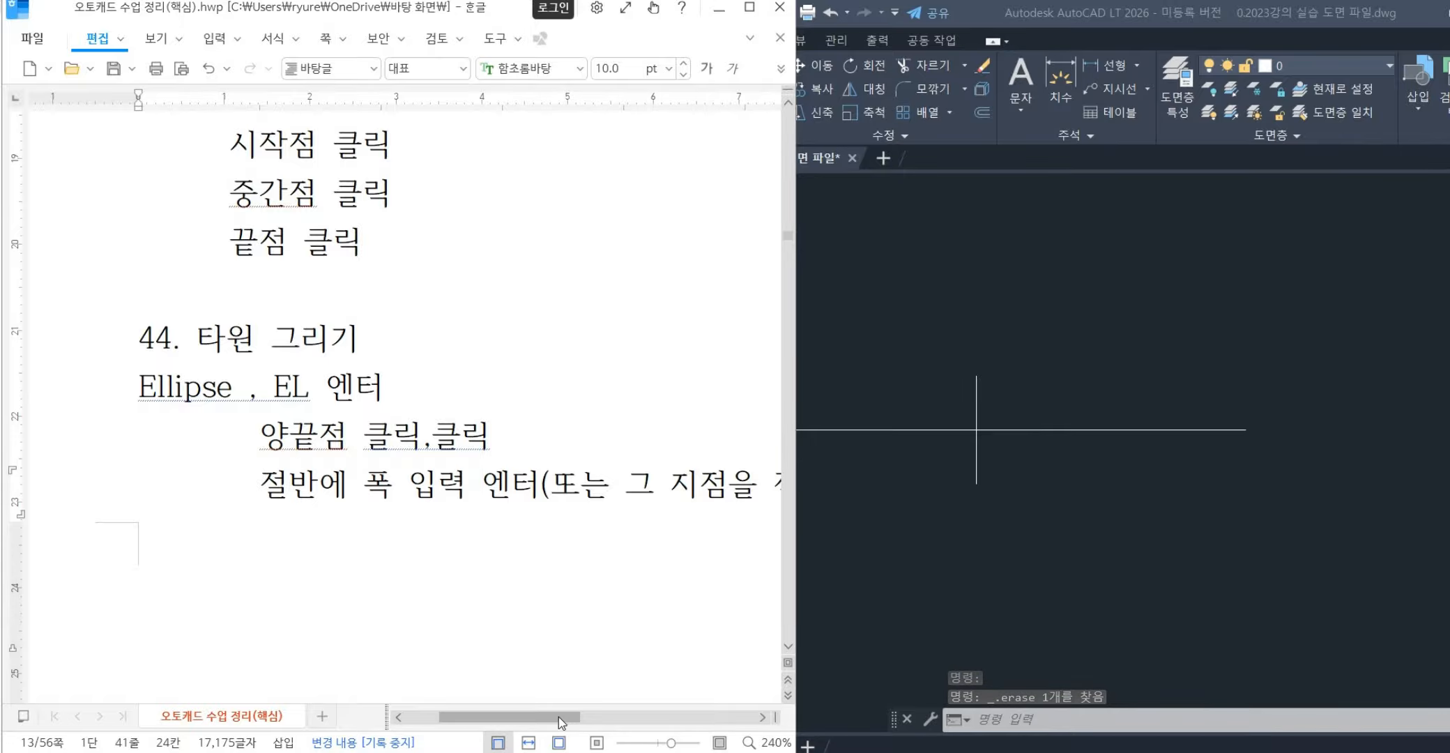
drag(560, 722, 591, 725)
drag(516, 498, 755, 492)
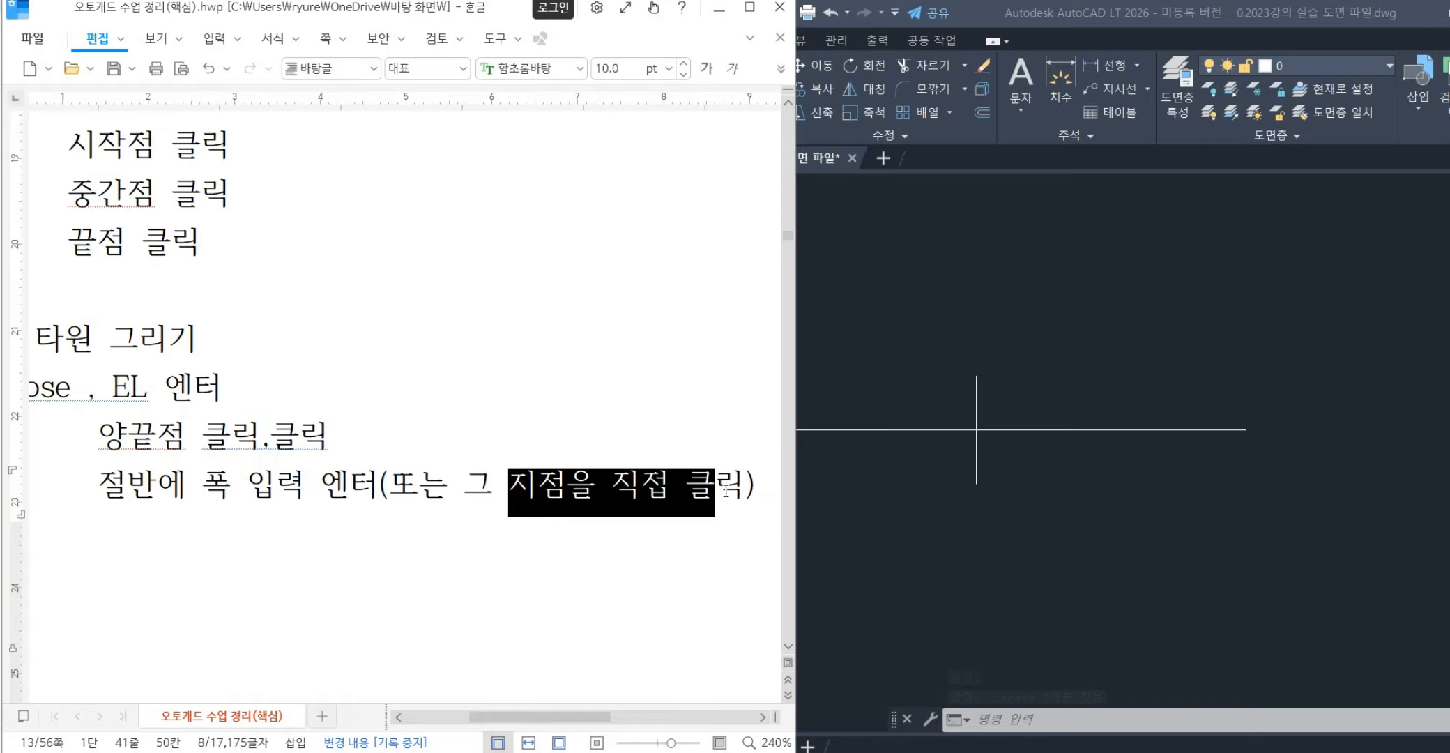
- Switch back to AutoCAD, draw an ellipse from the horizontal line's two endpoints and the vertical line's upper endpoint, and undo it
click(1103, 553)
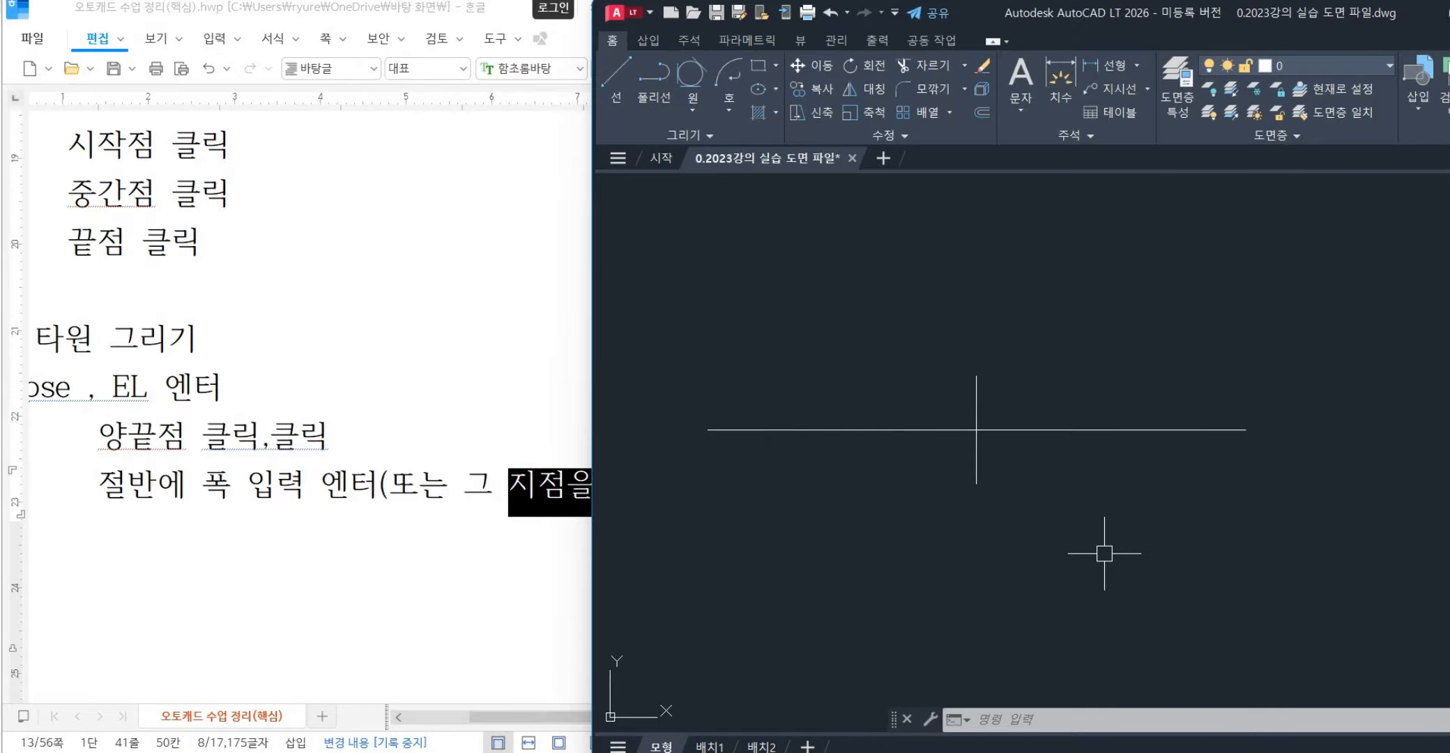
text(el)
key(Return)
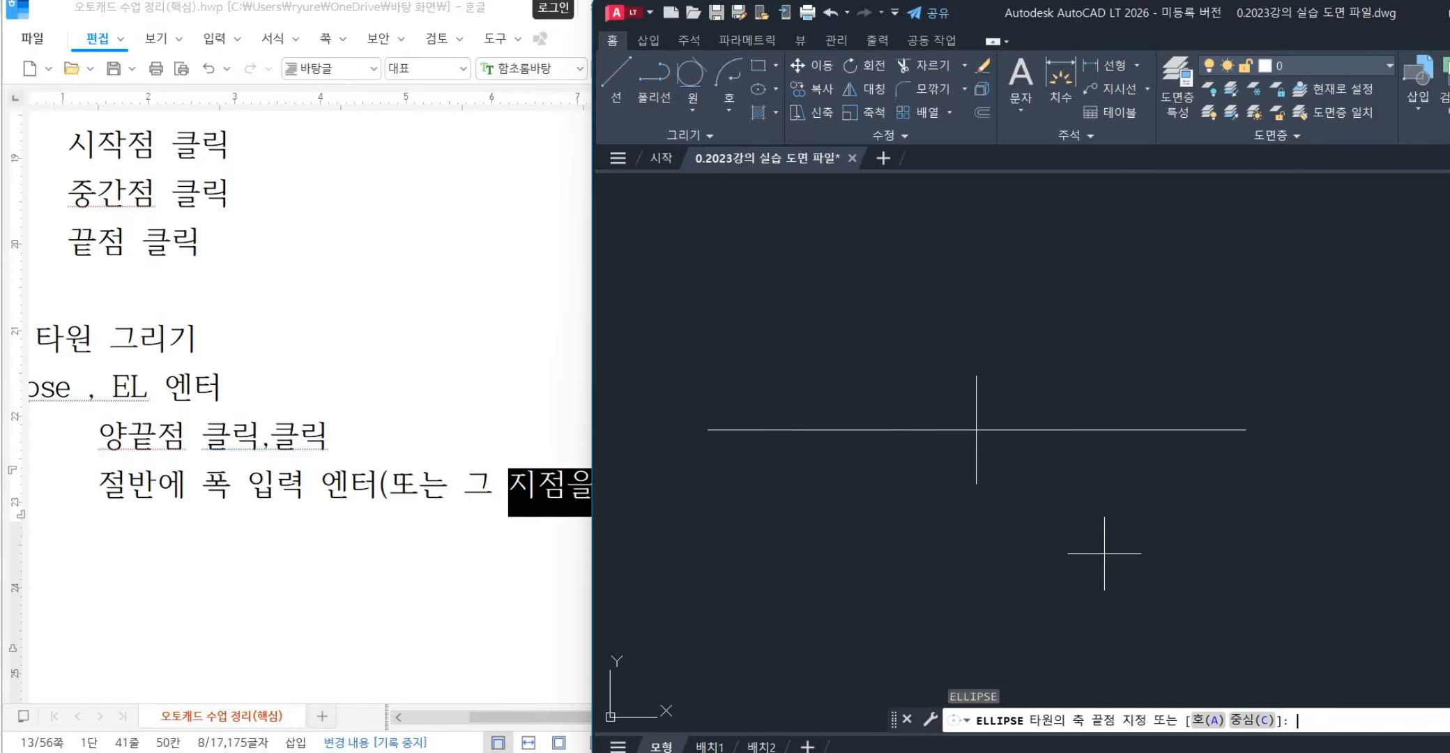
click(708, 429)
click(1245, 430)
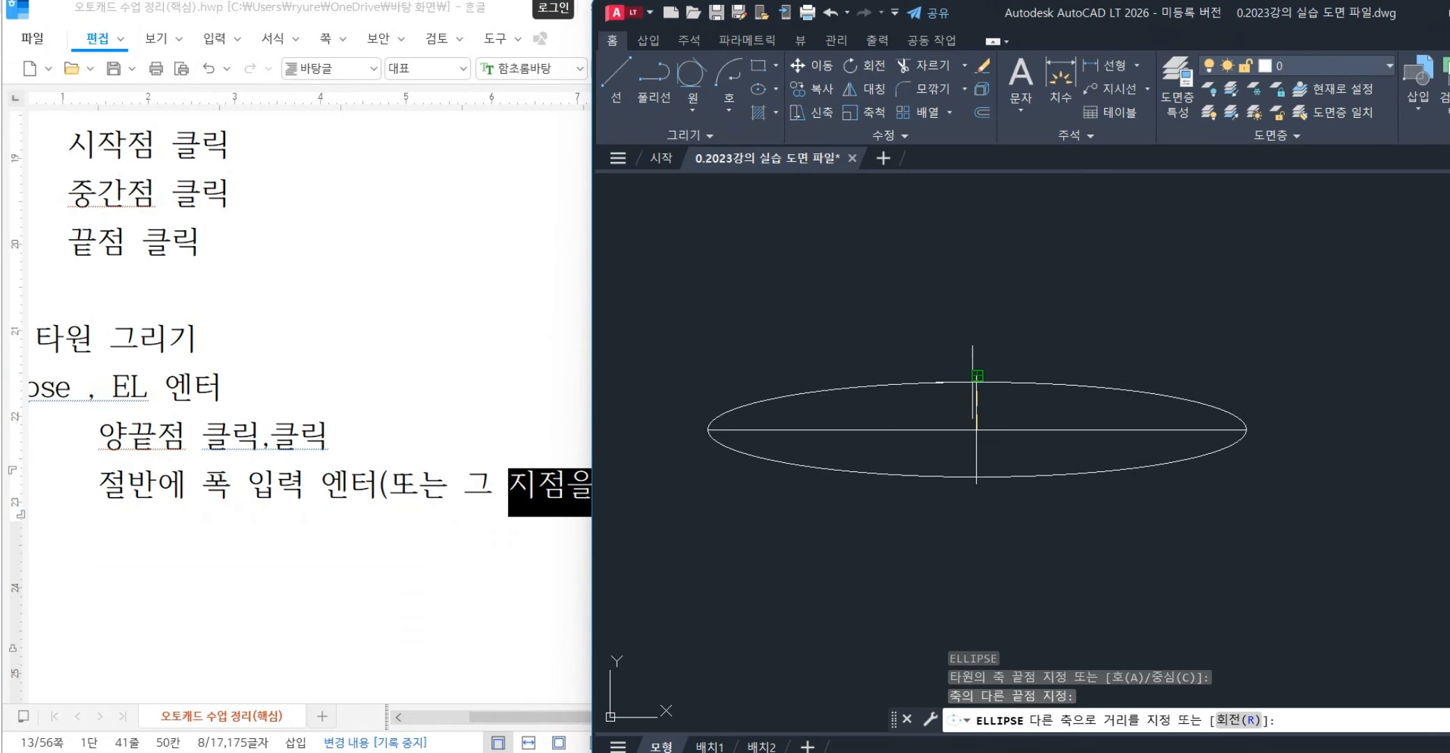
click(976, 376)
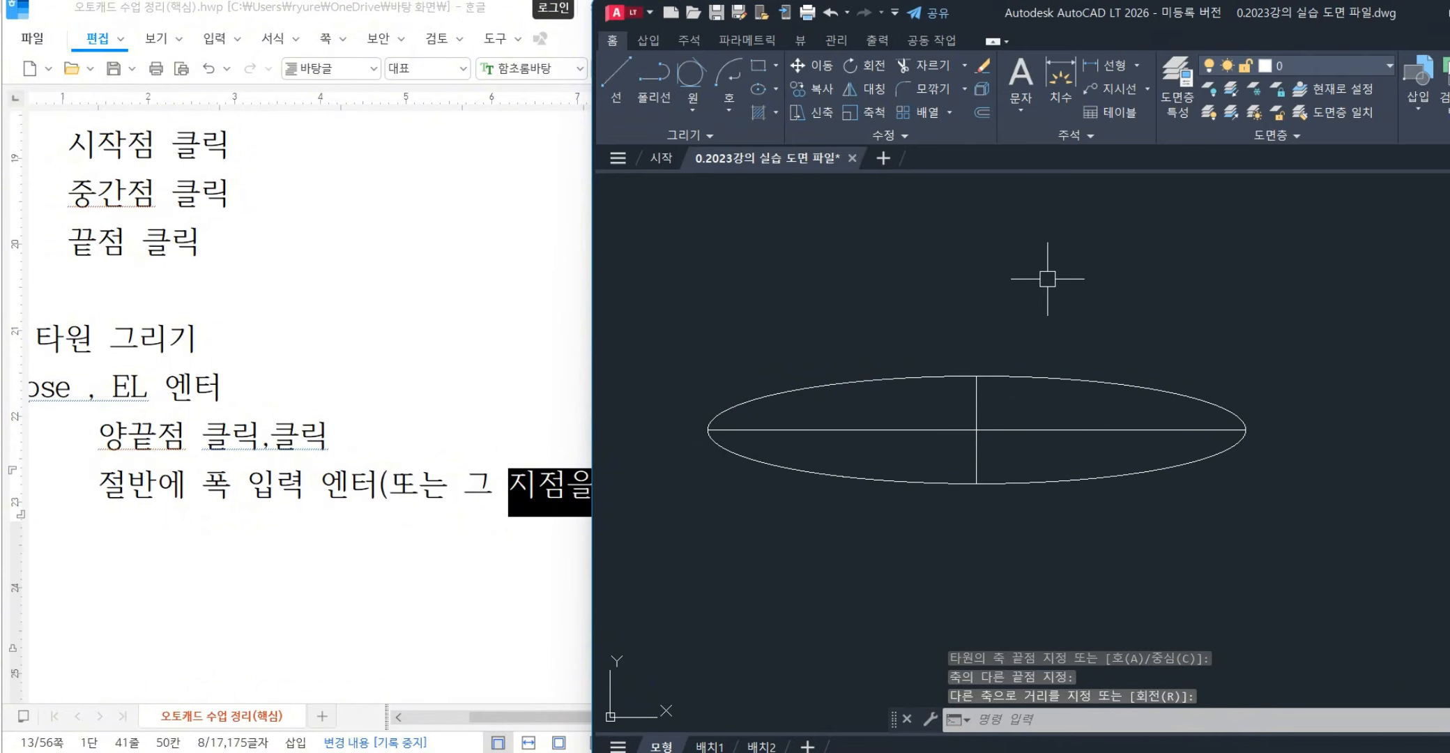
key(ctrl+z)
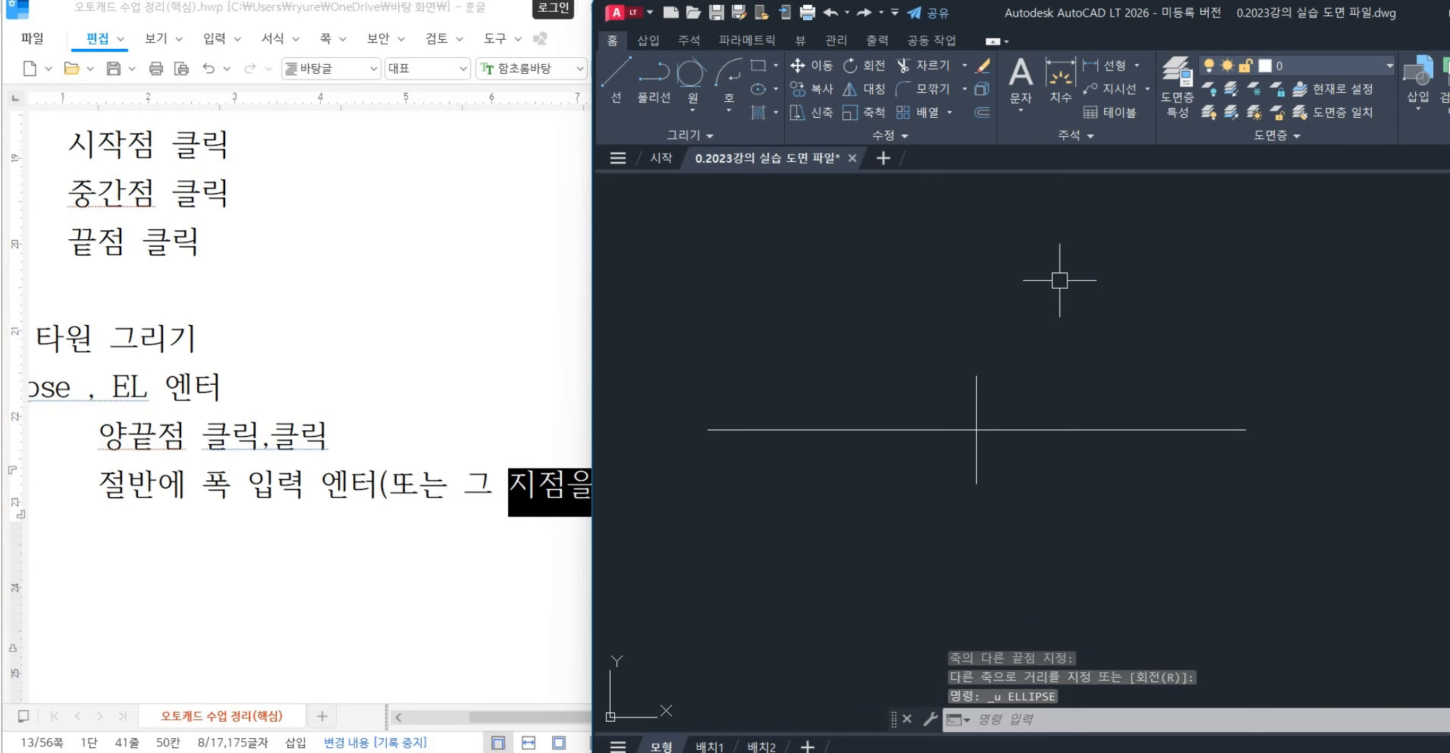
- Draw an ellipse from the vertical line's two endpoints and the horizontal line's left endpoint, and undo it
text(el)
key(Return)
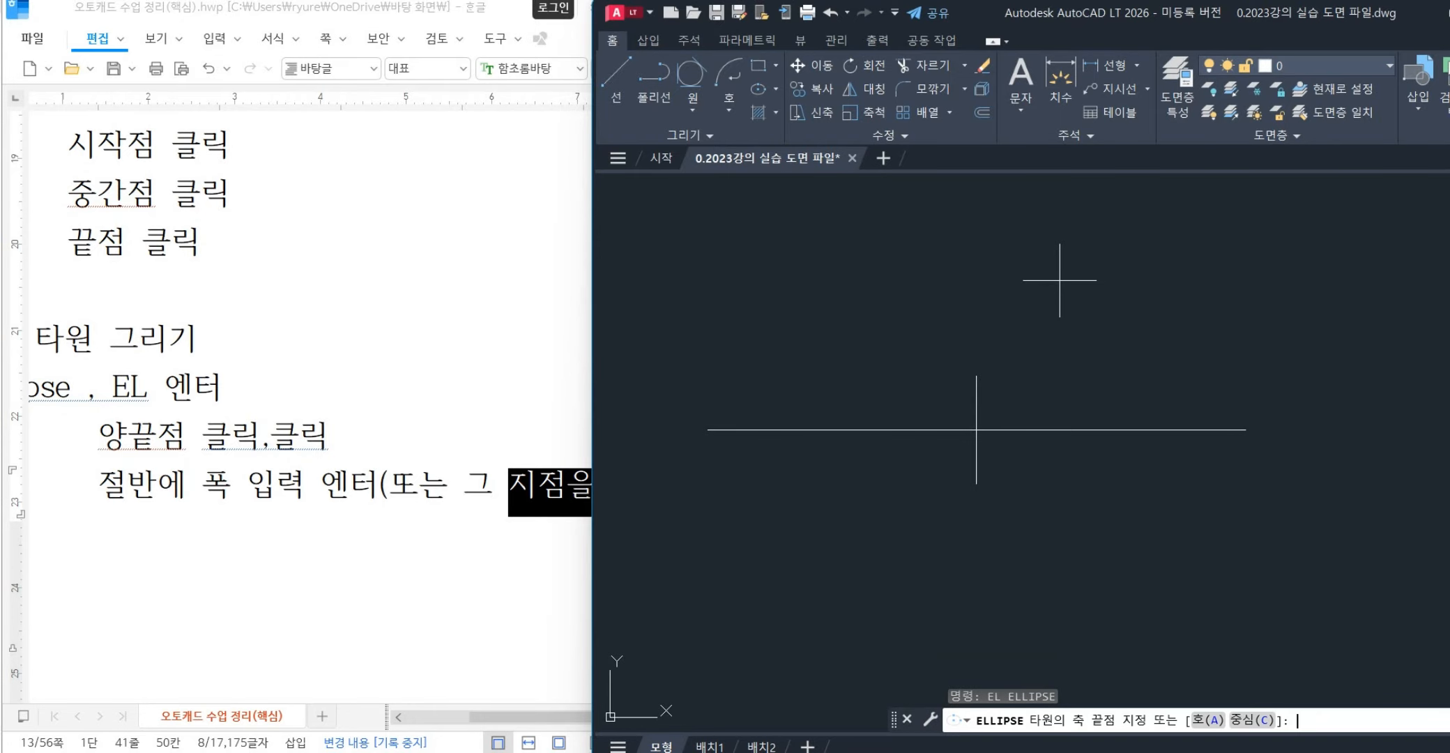
click(976, 375)
click(977, 482)
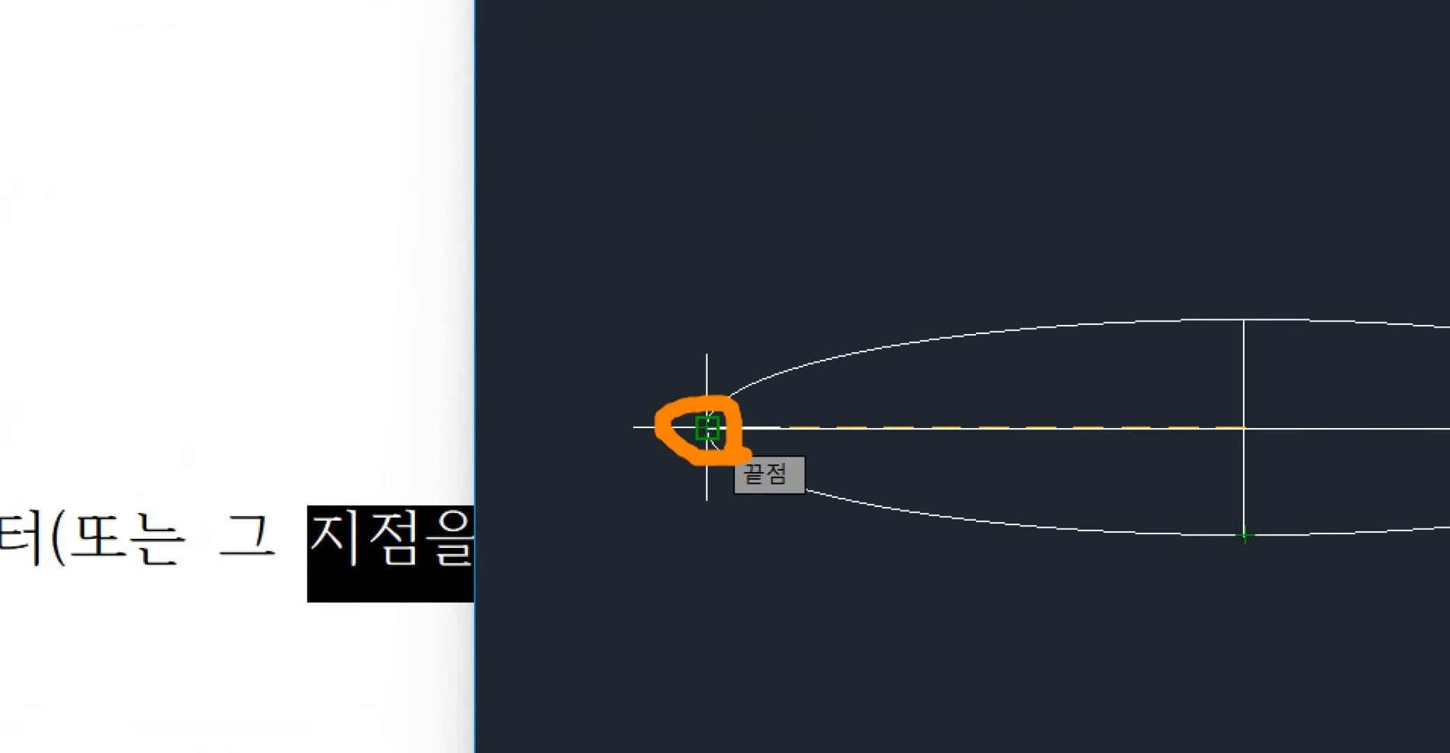
click(707, 427)
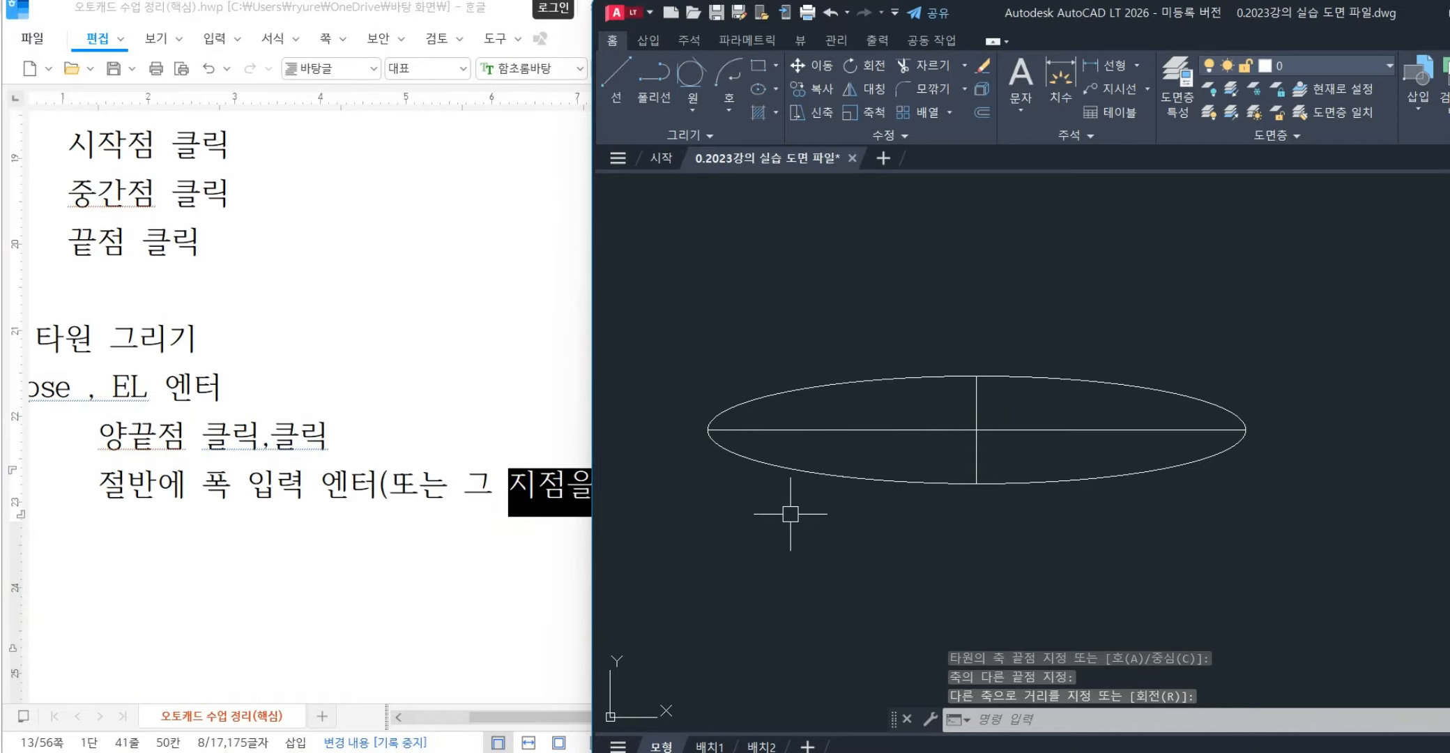
key(ctrl+z)
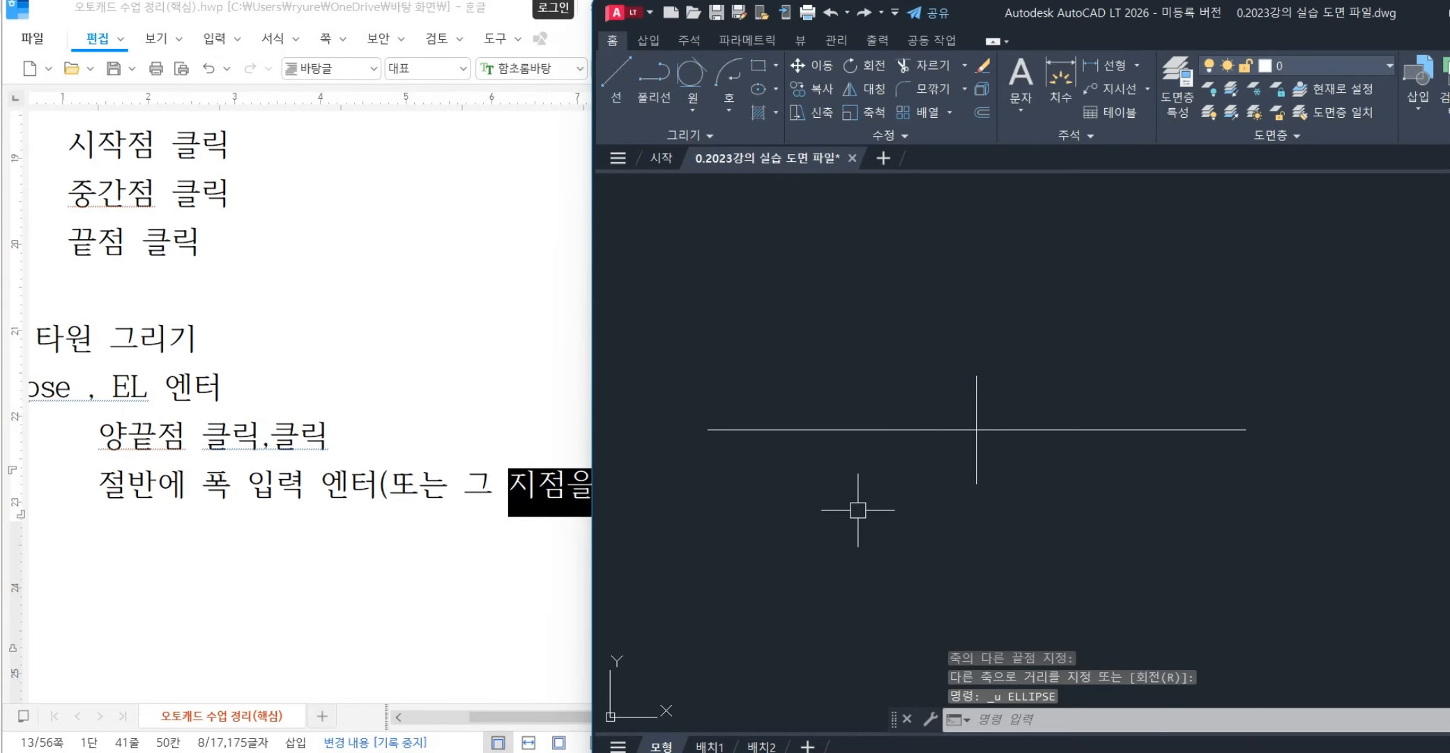
- Switch to the Hangul notes and renumber the center-based ellipse section on the next page as 45
click(390, 600)
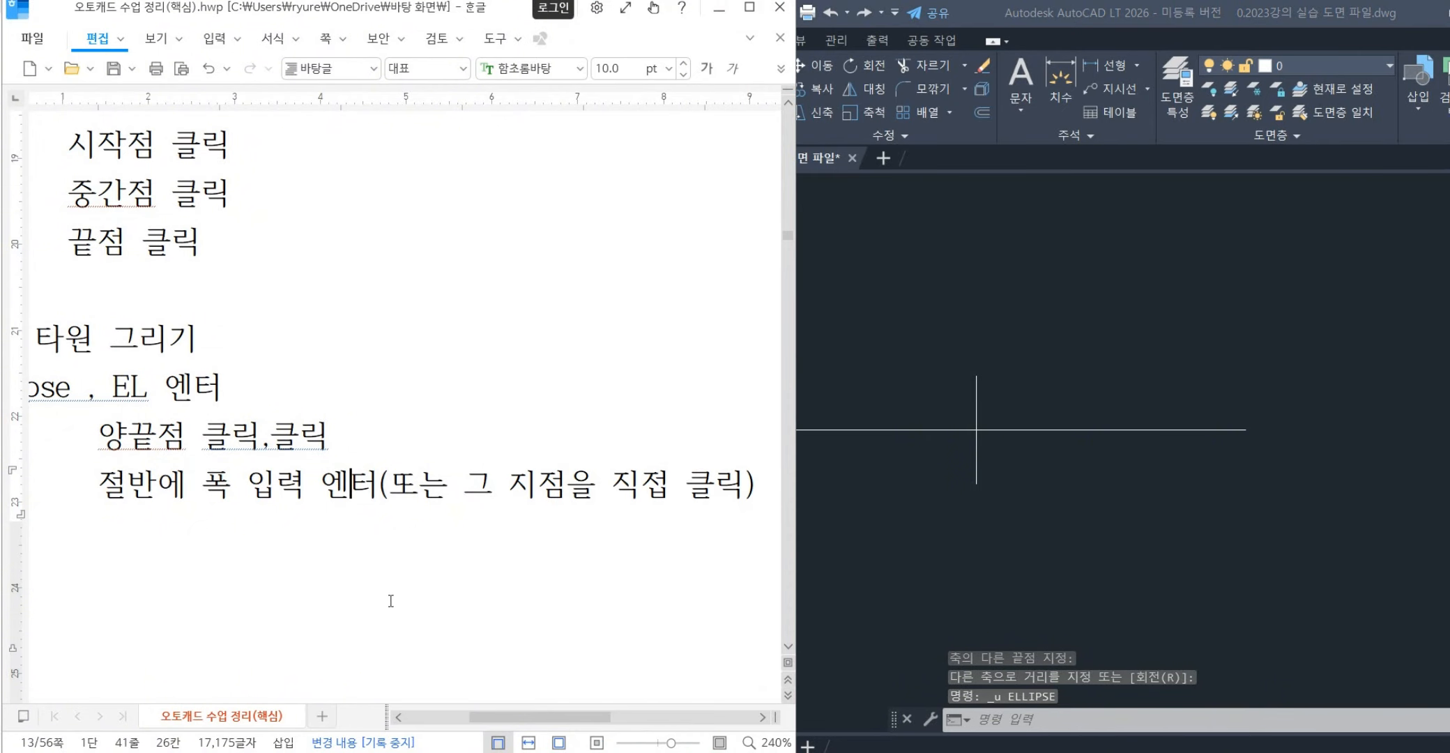
drag(506, 716, 476, 718)
scroll(237, 479, down, 8)
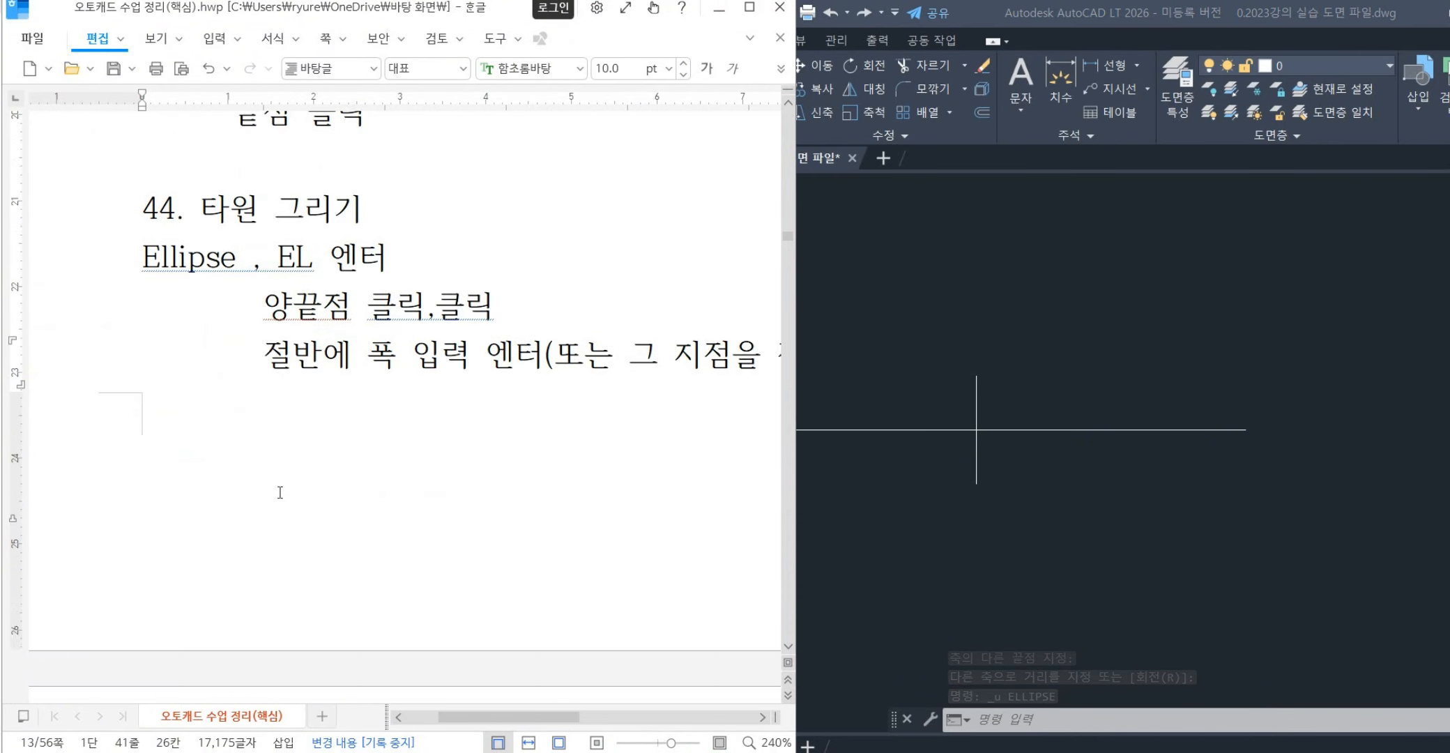
scroll(237, 478, down, 3)
double_click(168, 404)
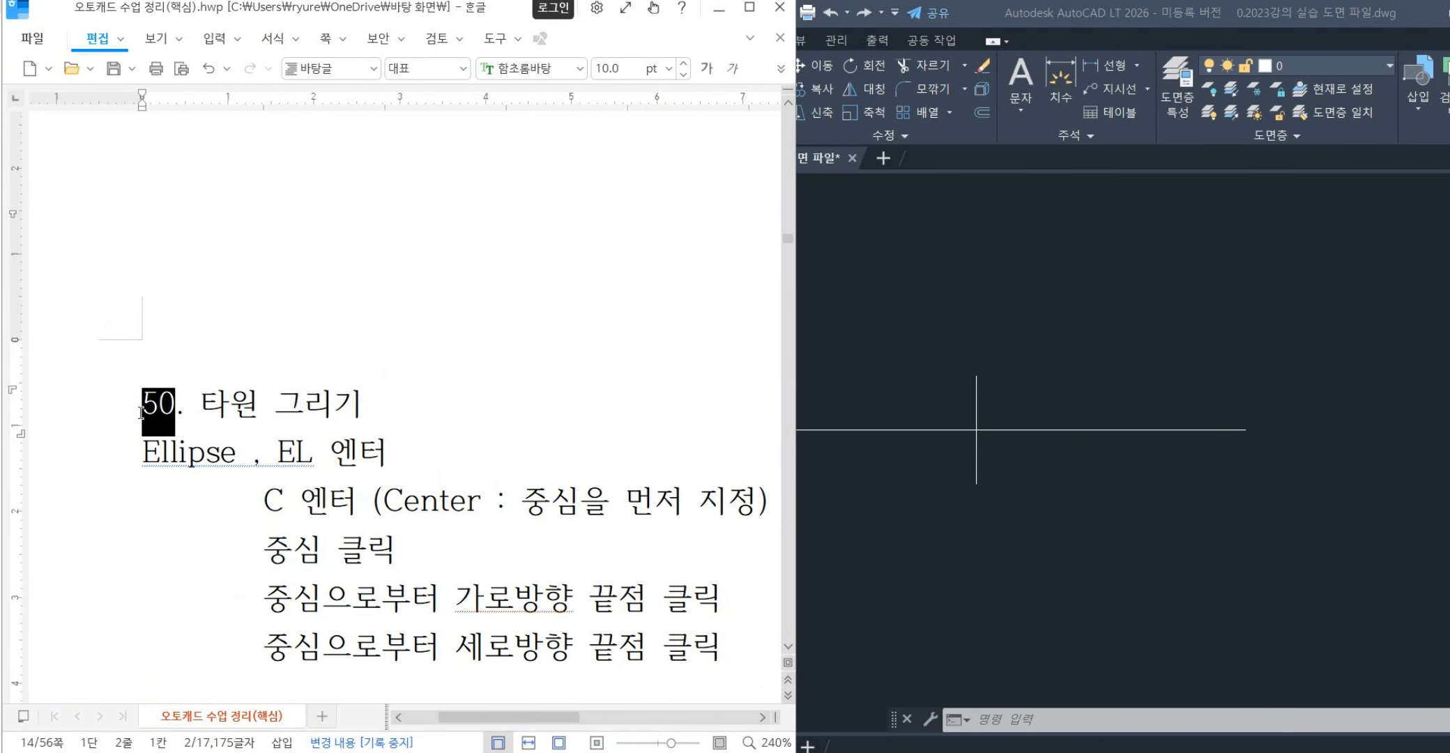
text(45)
key(End)
- Shift the AutoCAD window to uncover more of the Hangul notes and bring section 45's instructions fully into view
click(1057, 533)
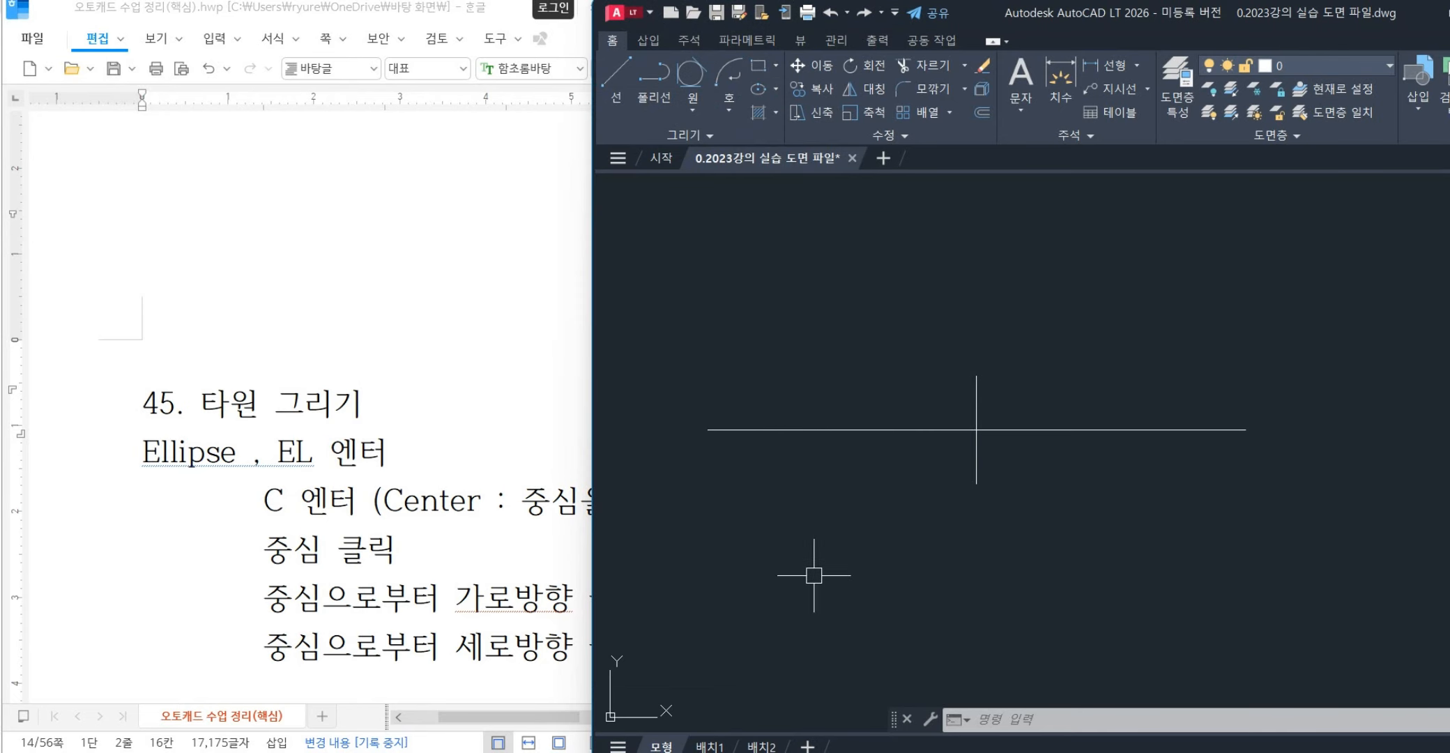
click(391, 357)
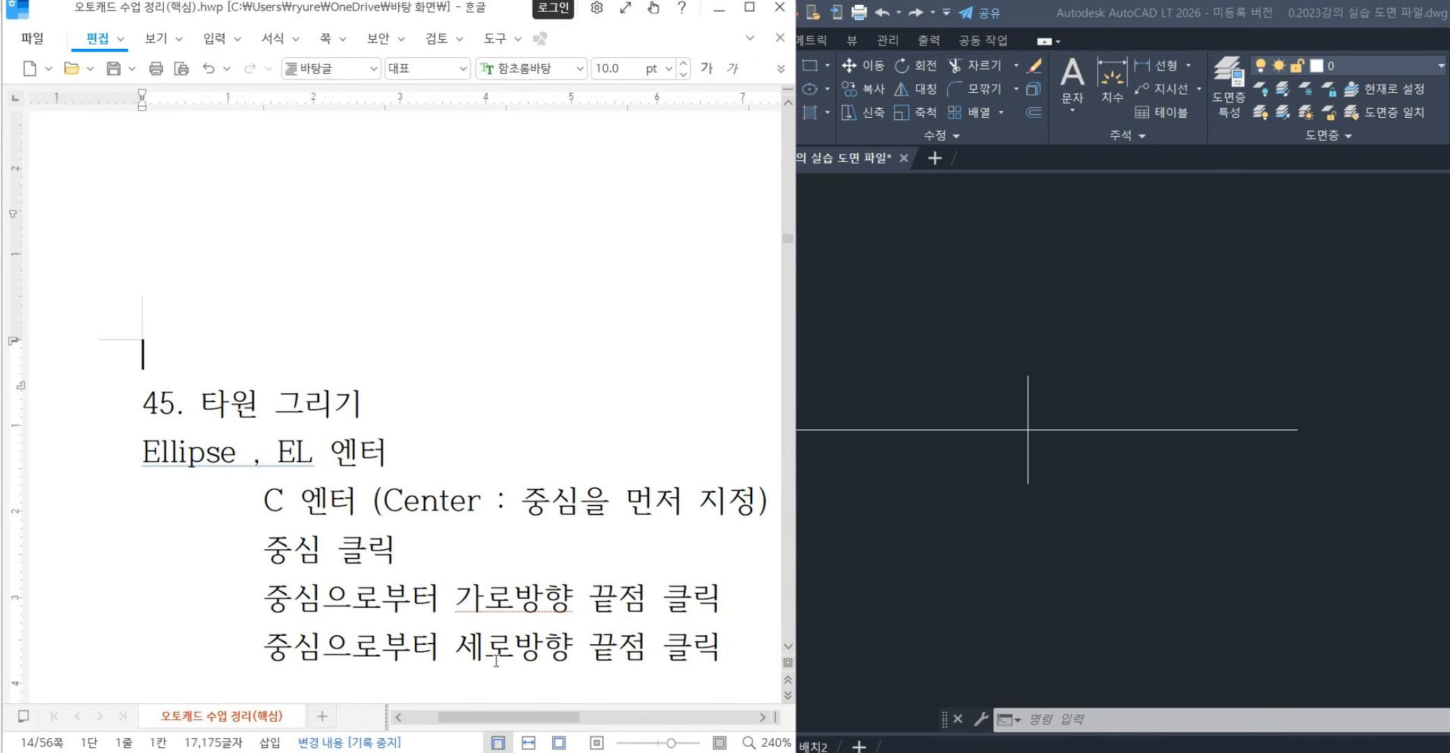
drag(522, 718, 544, 718)
scroll(347, 325, down, 5)
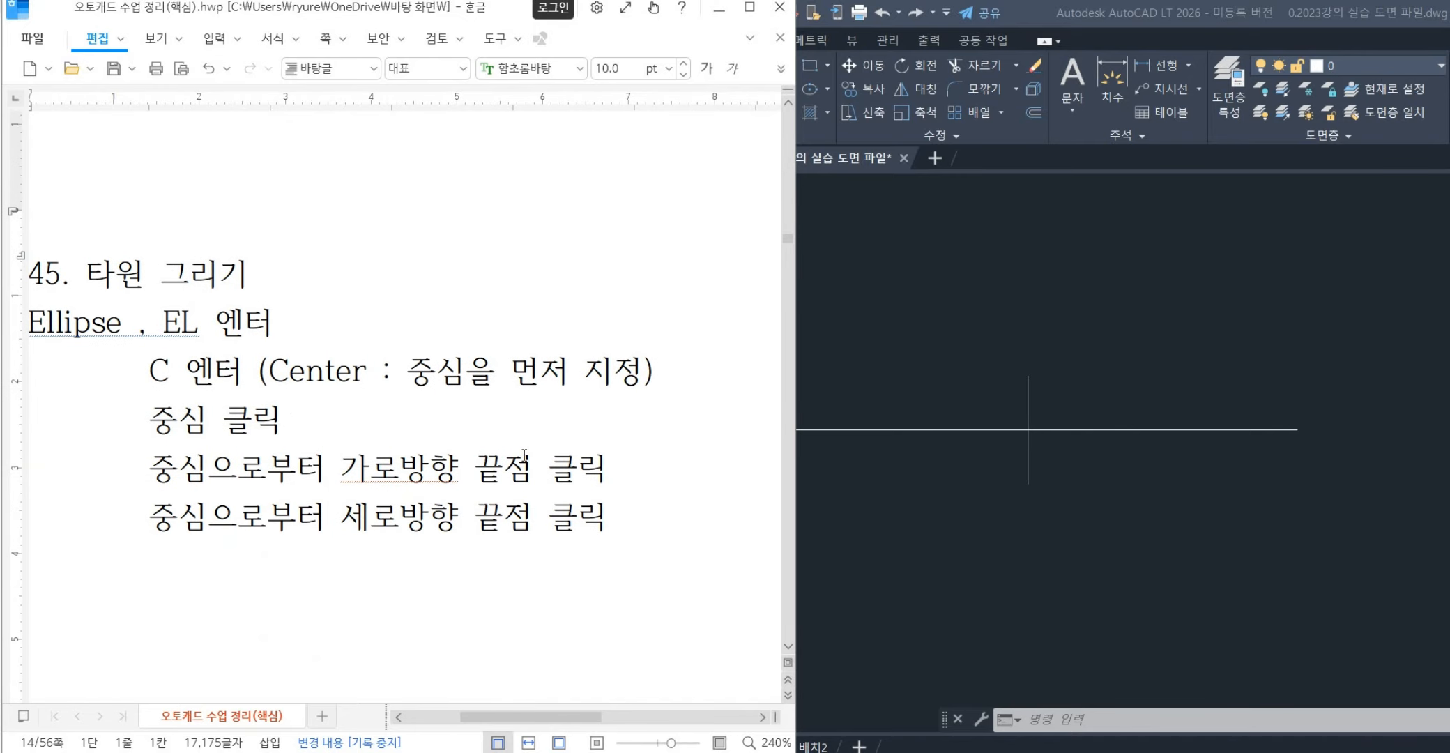
- Switch to AutoCAD, draw a Center-option ellipse from the lines' intersection to the horizontal line's right and vertical line's upper endpoints, and delete it
click(1123, 529)
text(e)
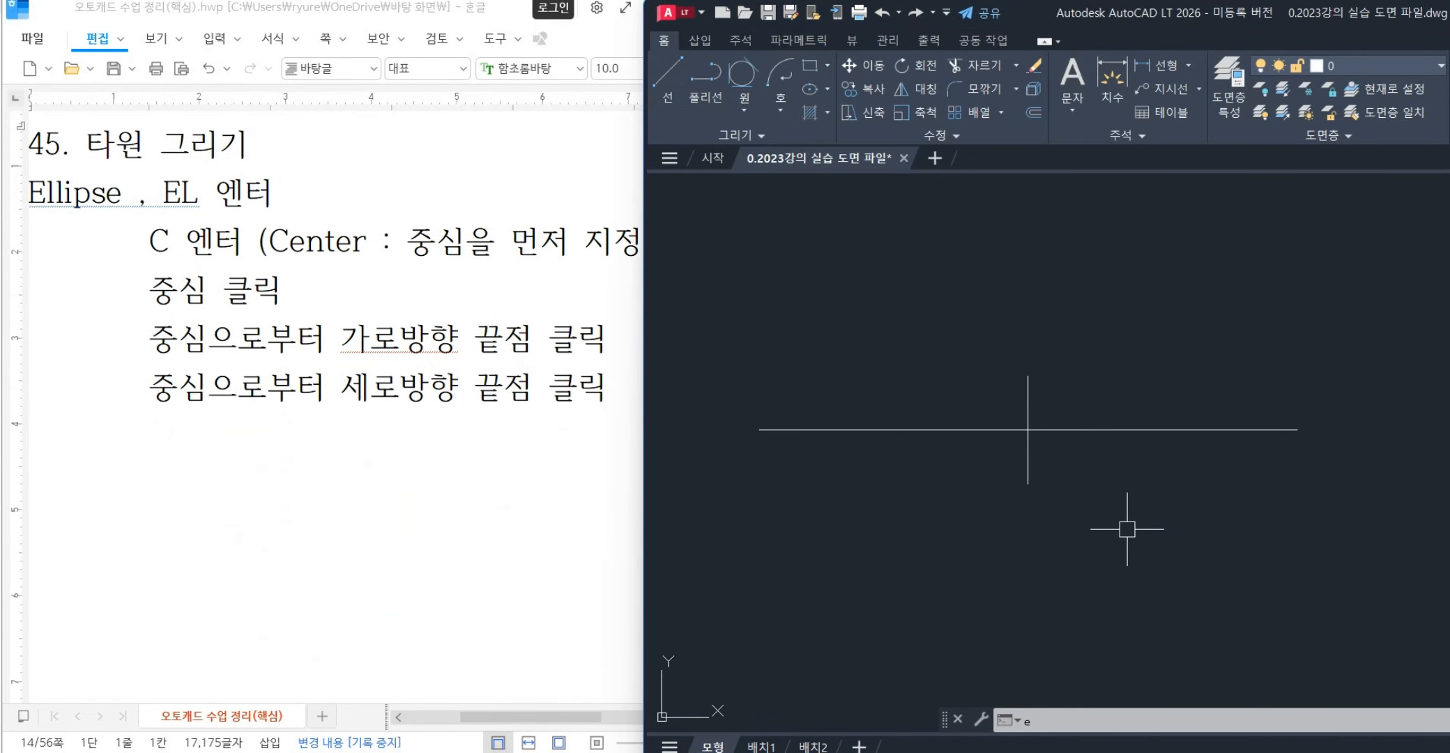
text(l)
key(Return)
text(c)
key(Return)
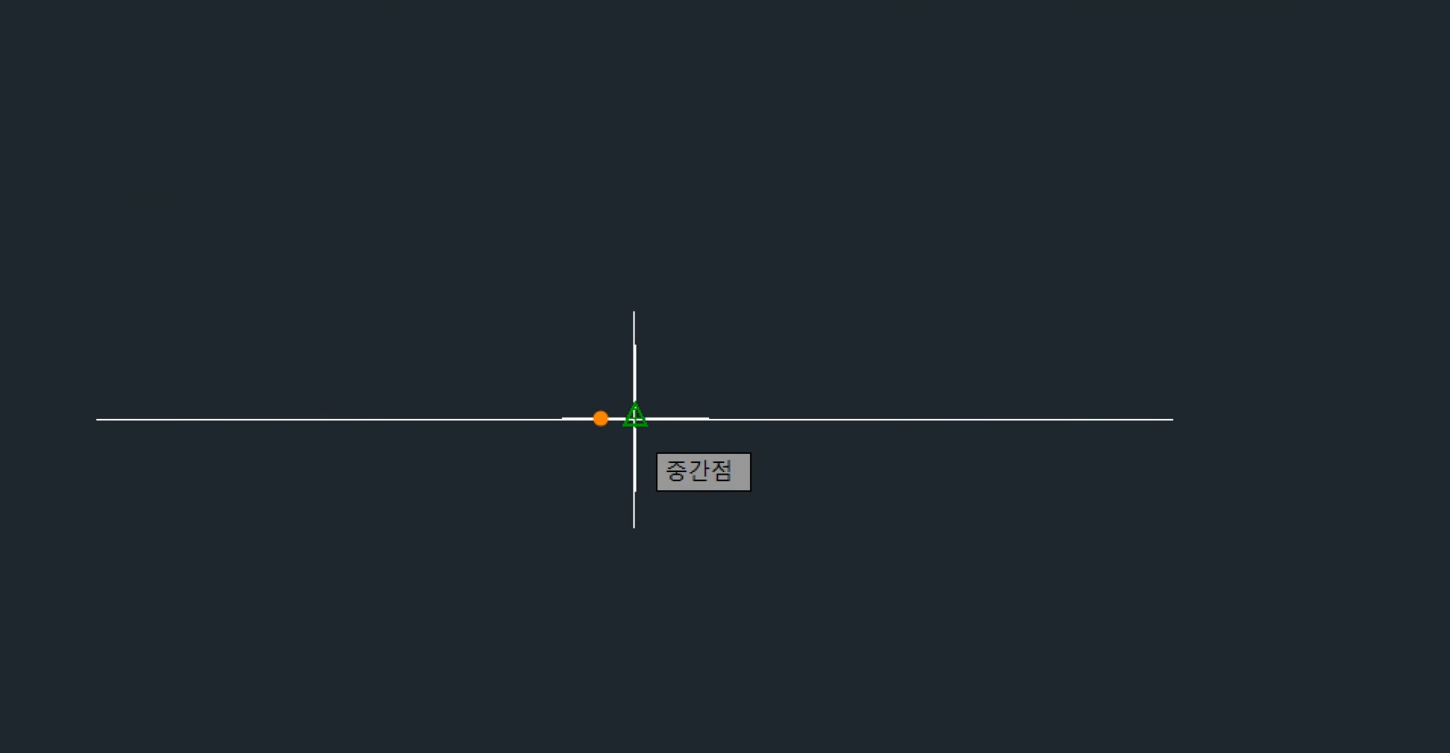
click(634, 418)
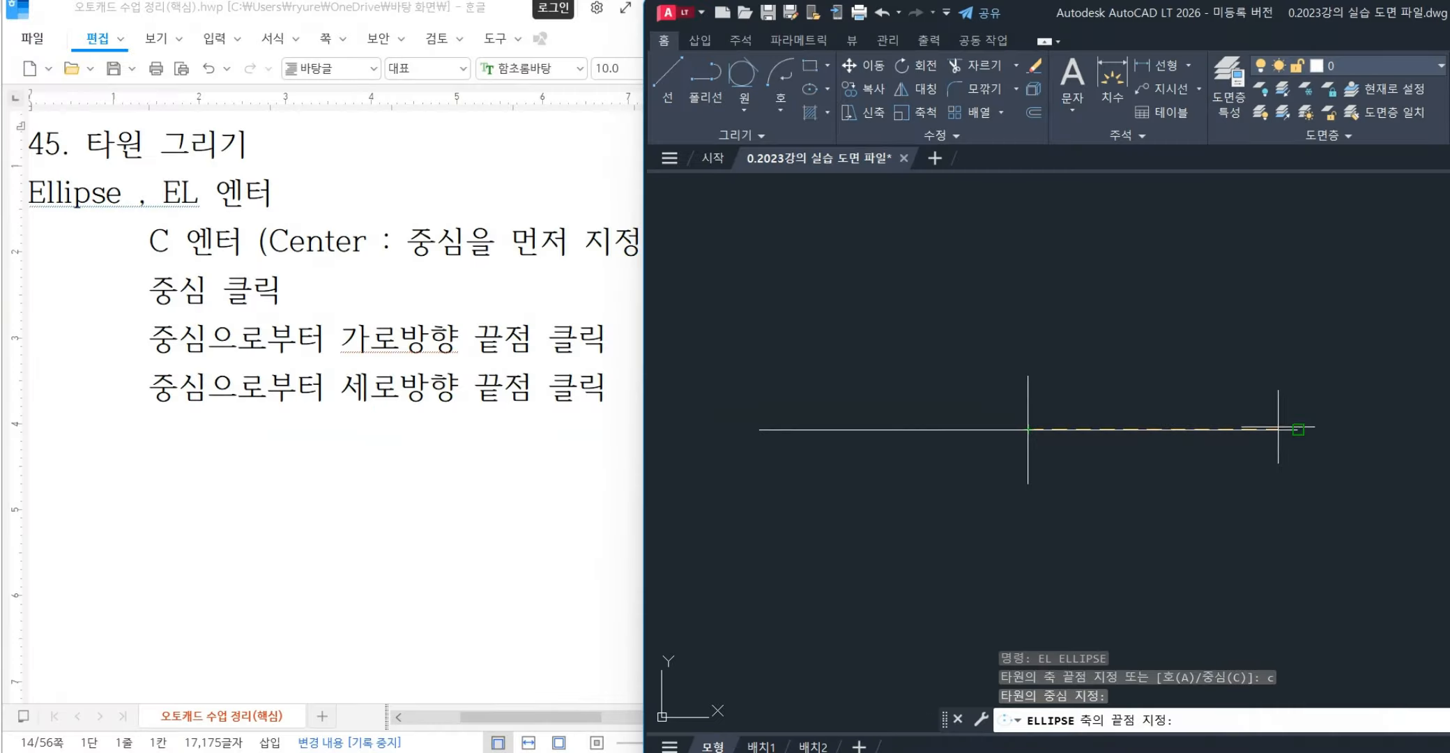
click(1298, 429)
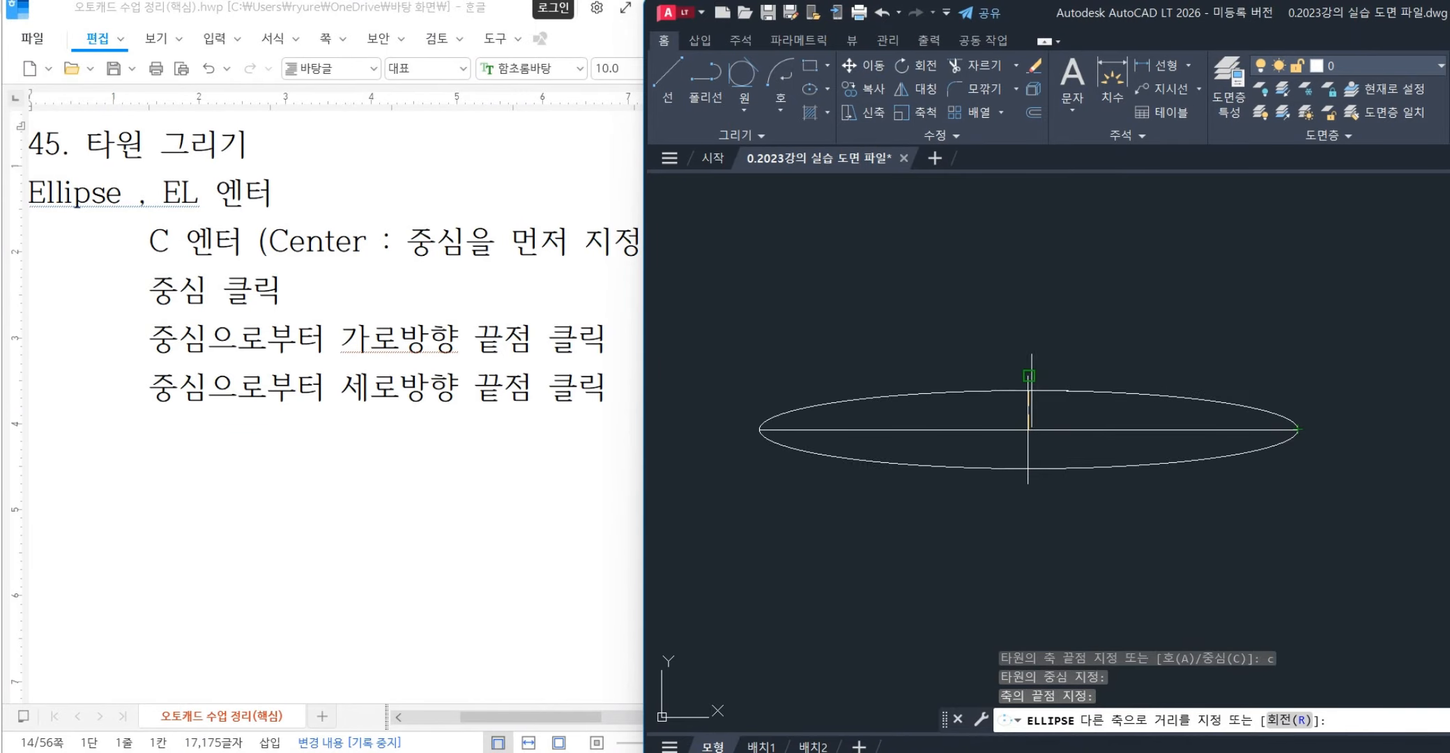
click(1028, 376)
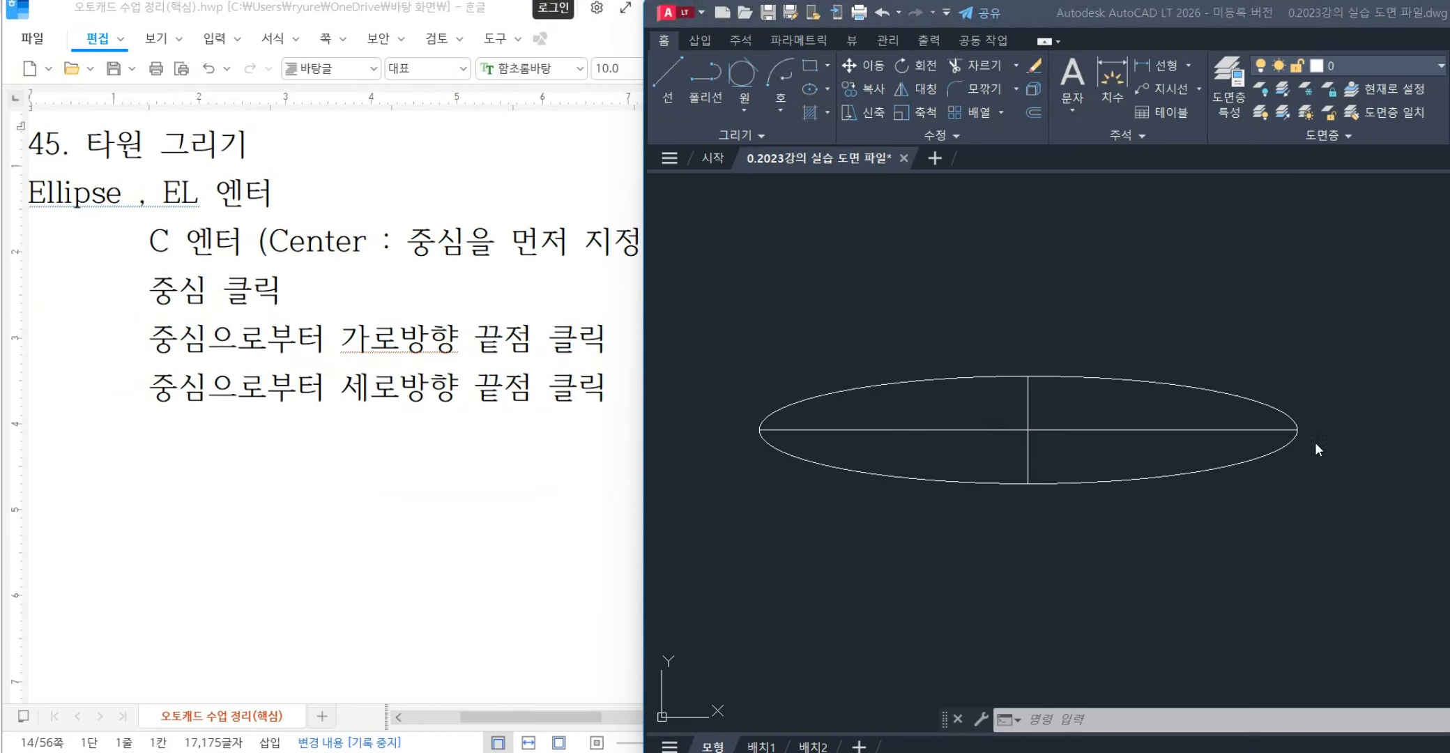
click(1029, 477)
key(Delete)
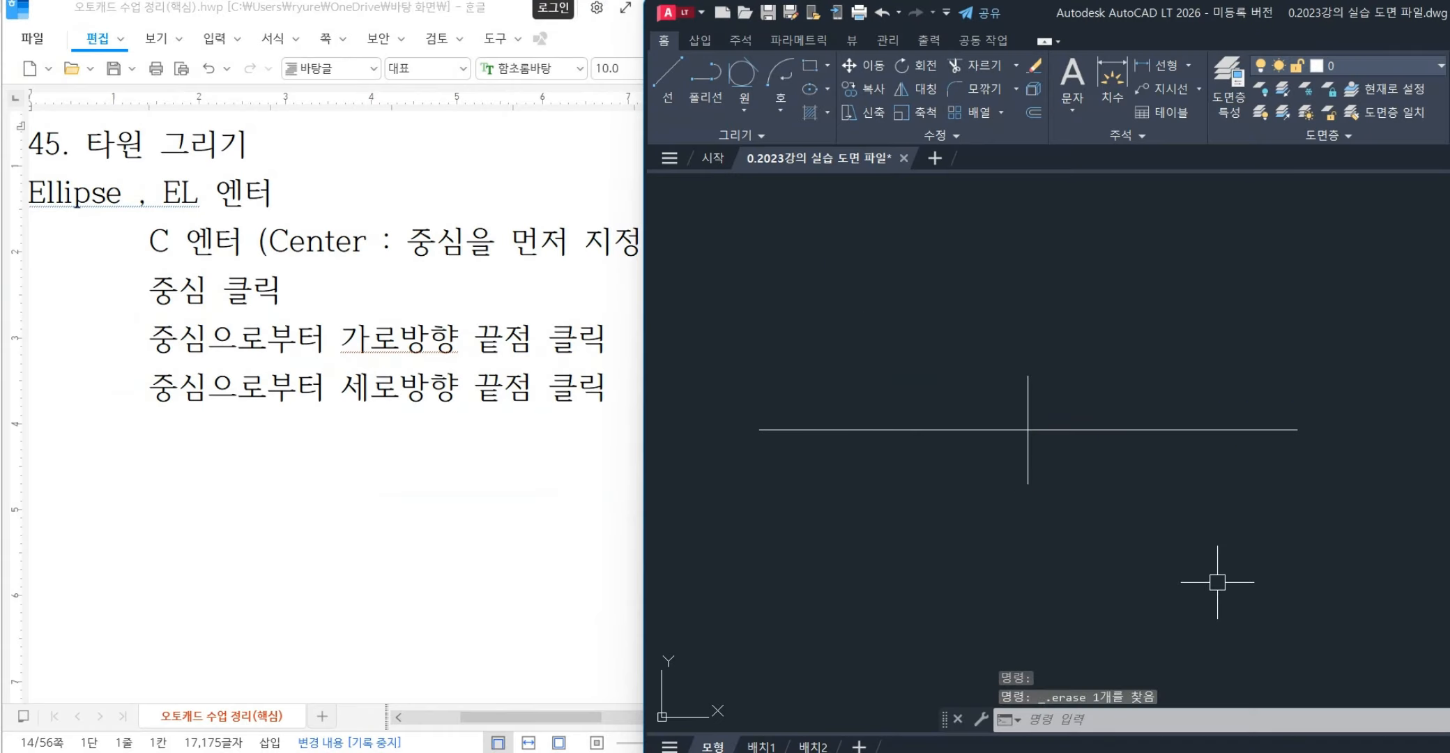
- Draw a Center-option ellipse from the lines' intersection, picking the vertical line's upper endpoint and the horizontal line's right endpoint
text(el)
key(Return)
text(c)
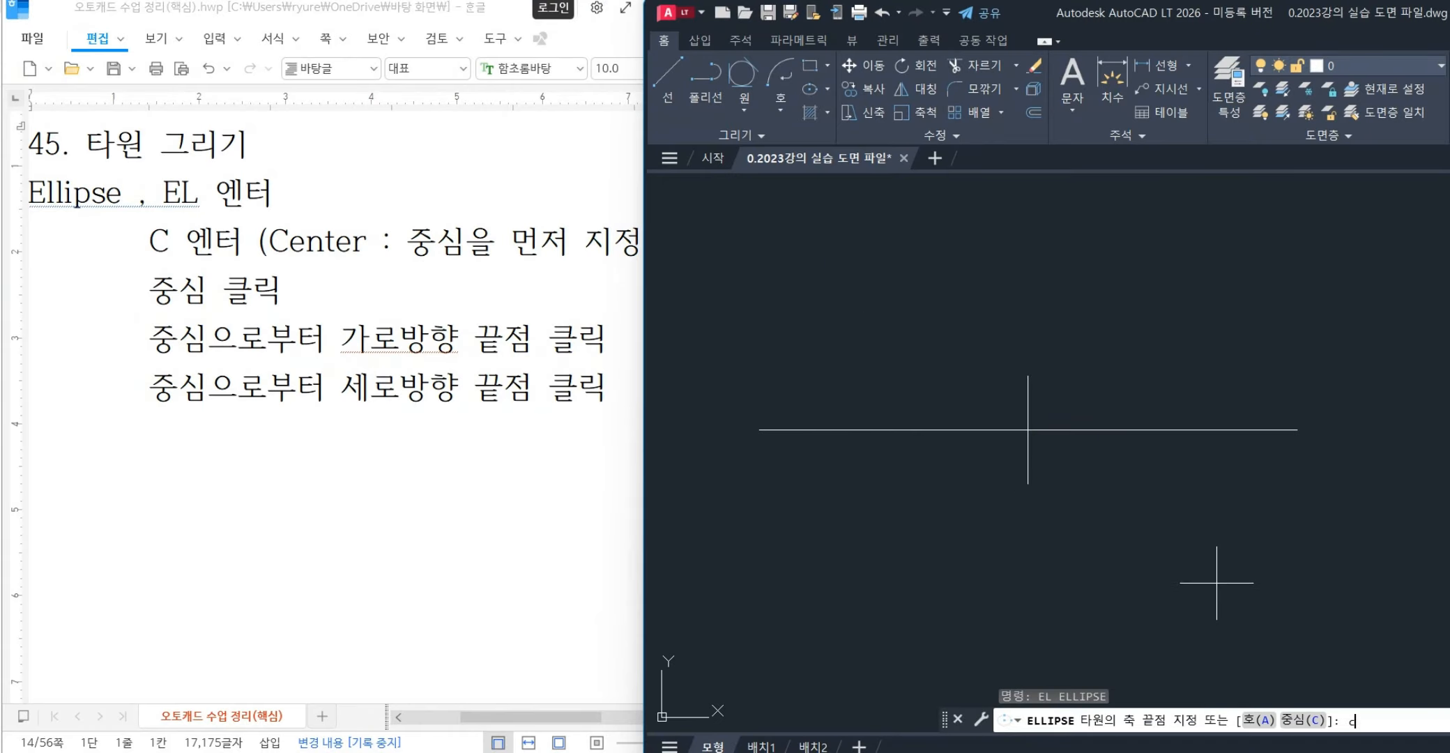
key(Return)
click(1028, 429)
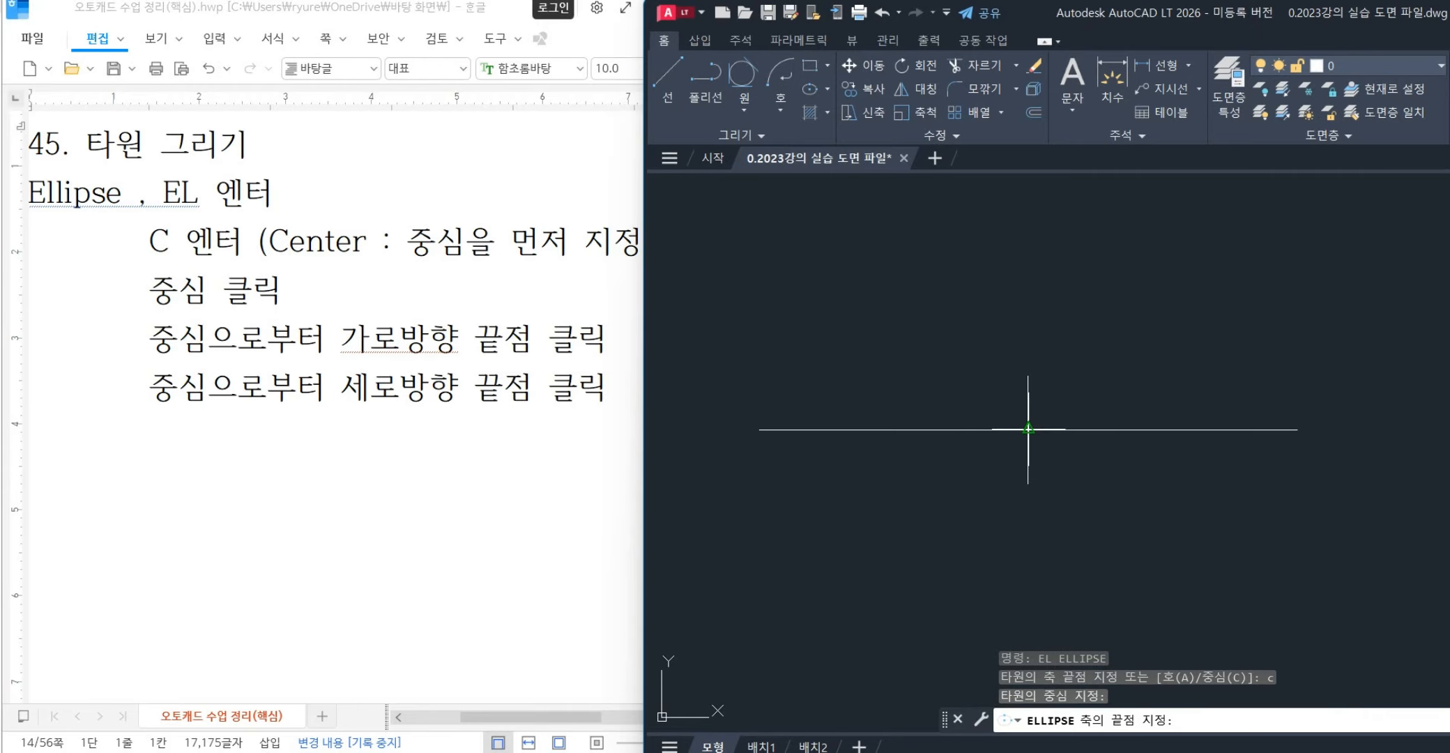
click(1028, 374)
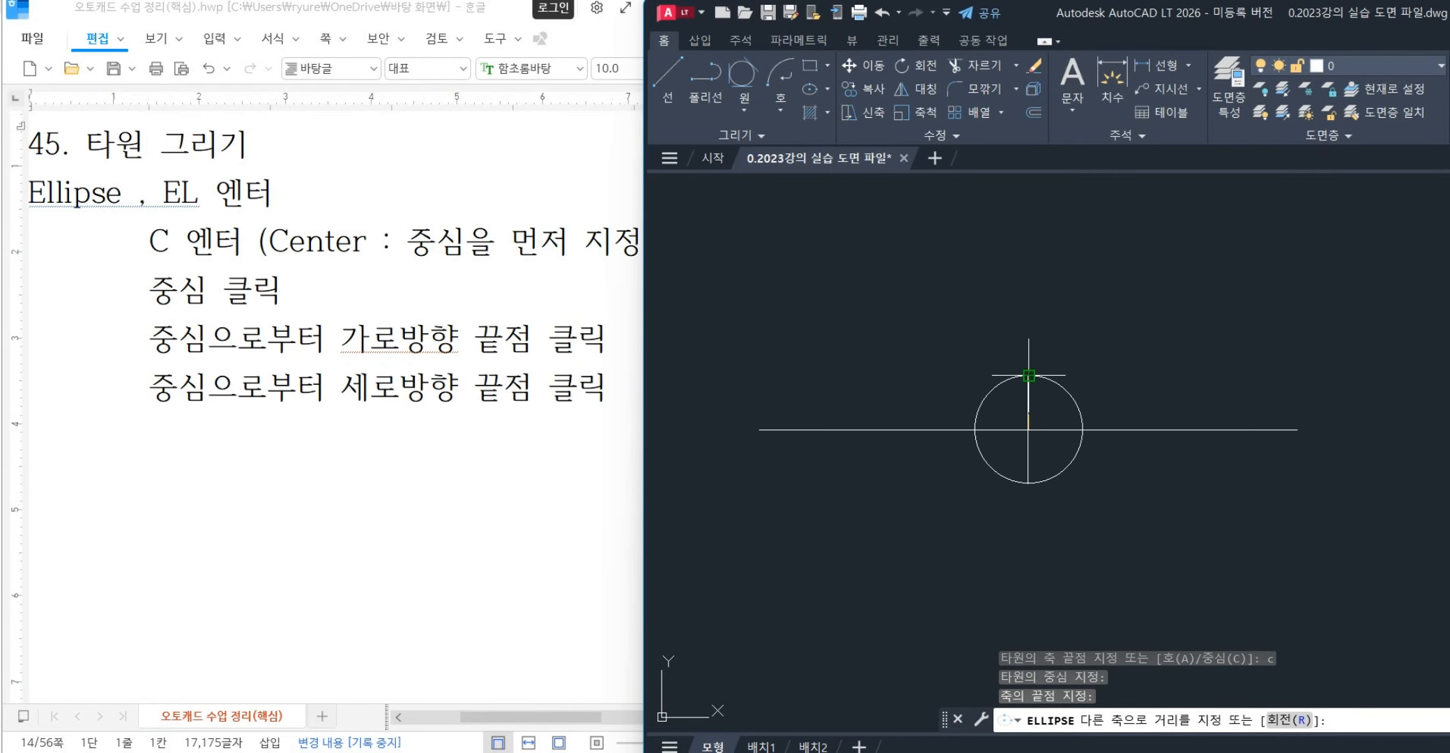
click(1297, 429)
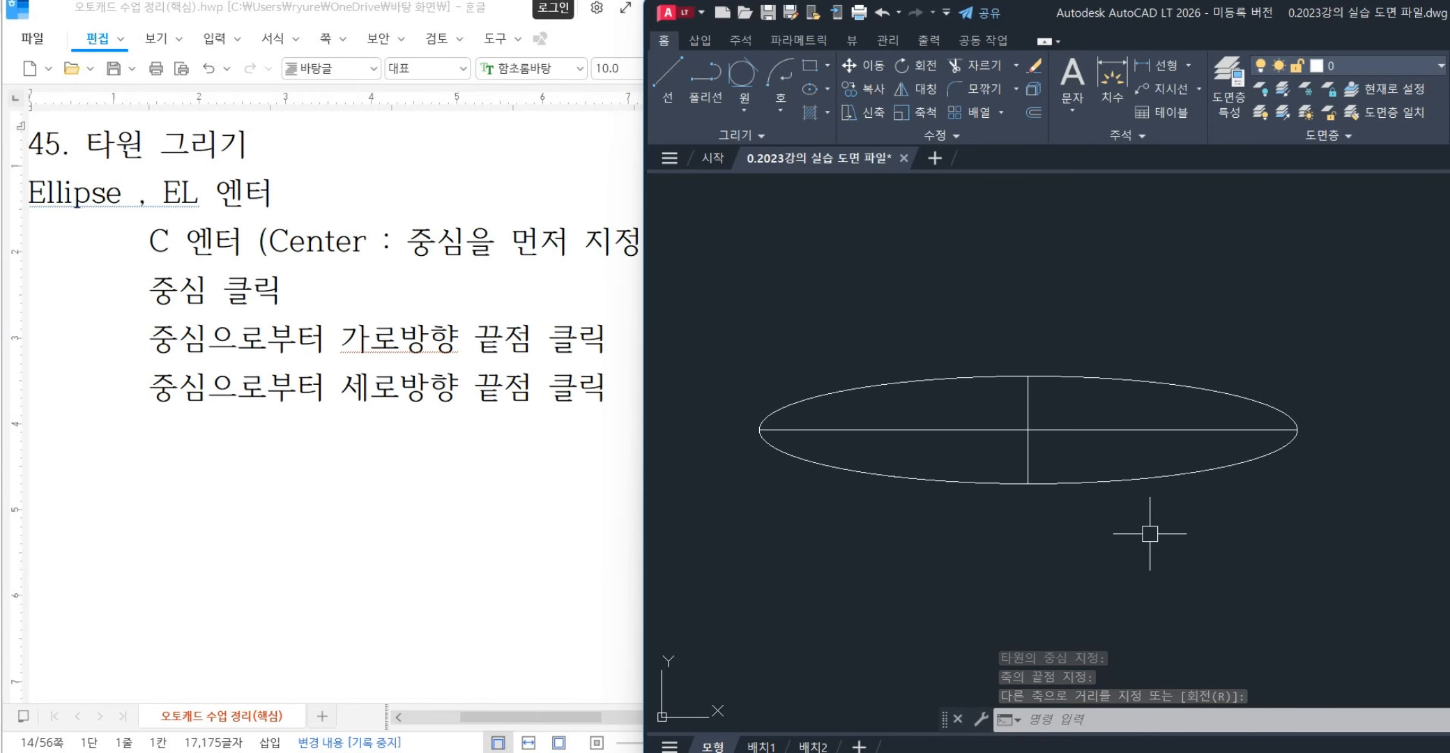
- Trim away the lower half of the vertical line and the left half of the horizontal line inside the ellipse
text(tr)
key(Return)
click(1028, 462)
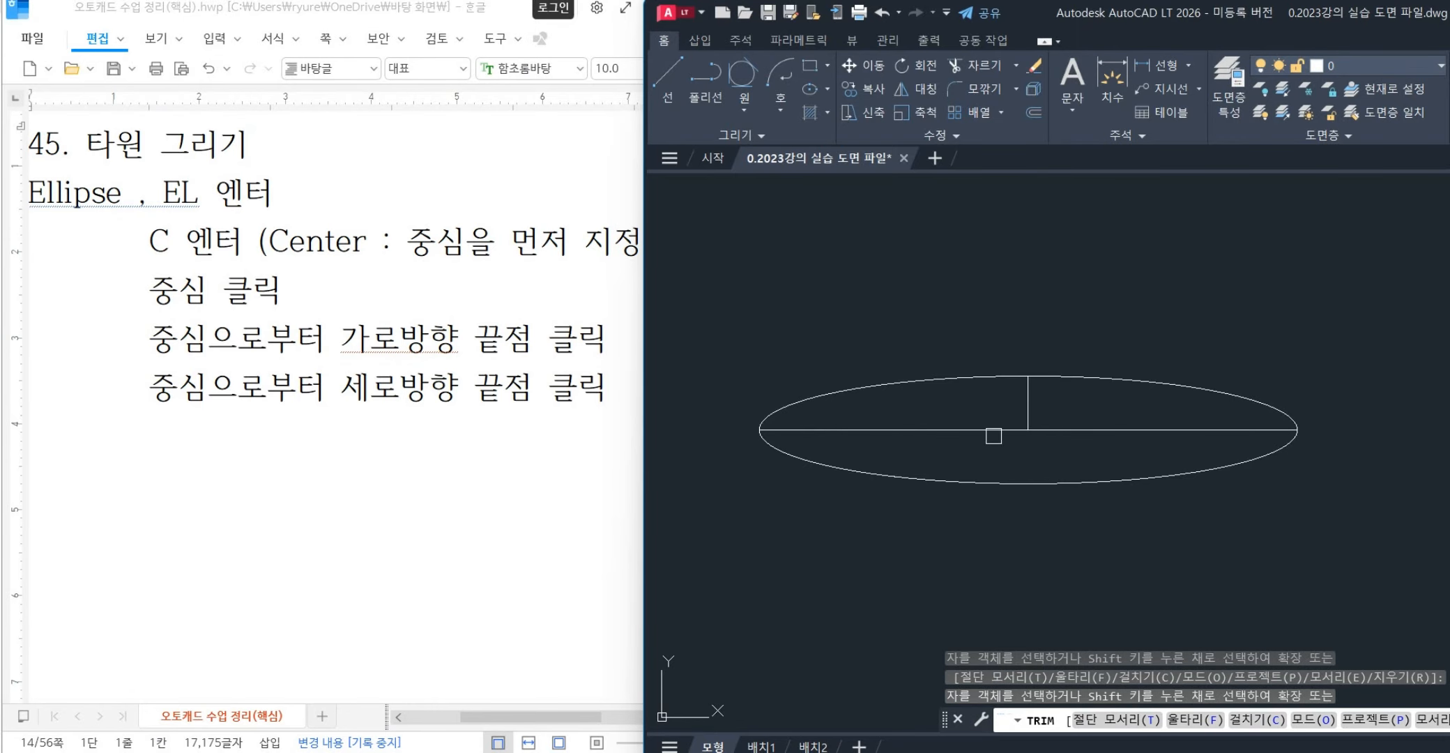
click(990, 430)
key(Return)
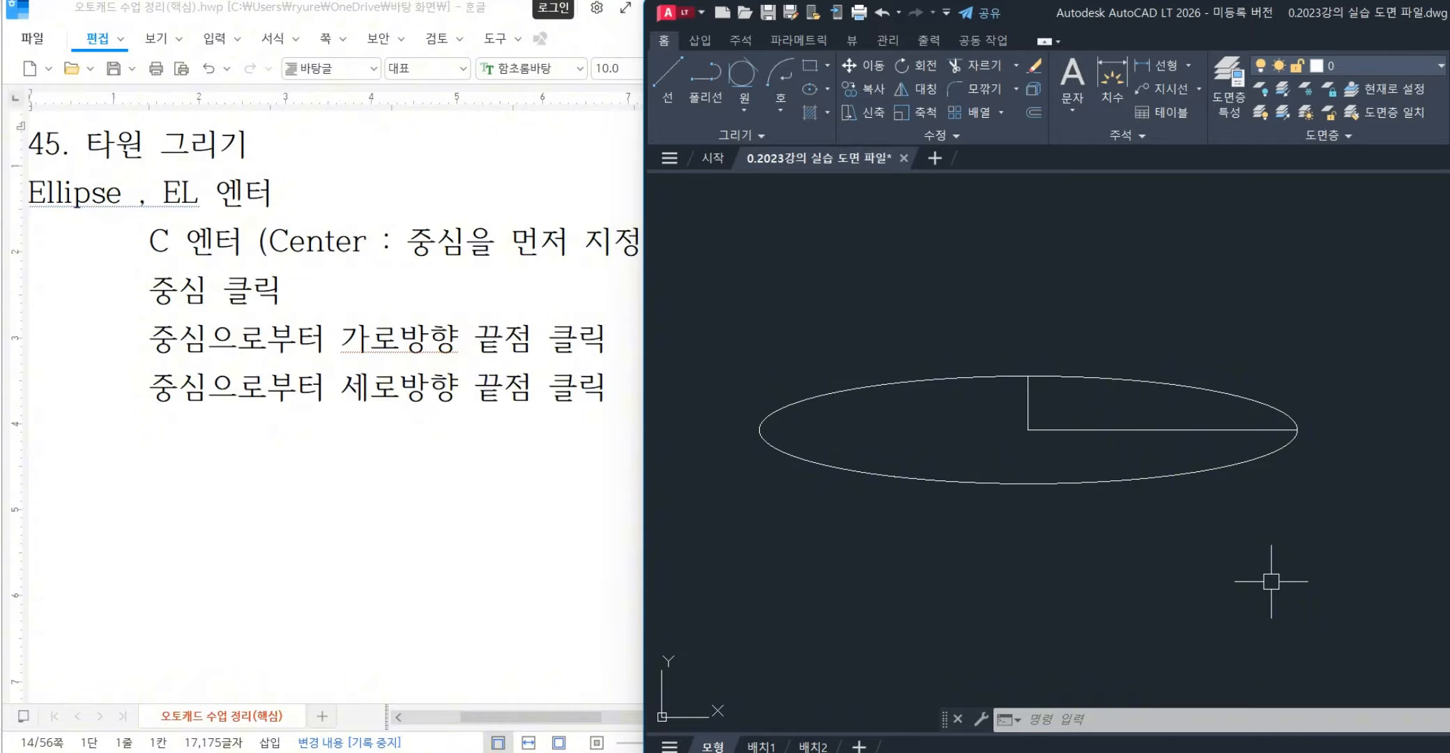
click(1176, 585)
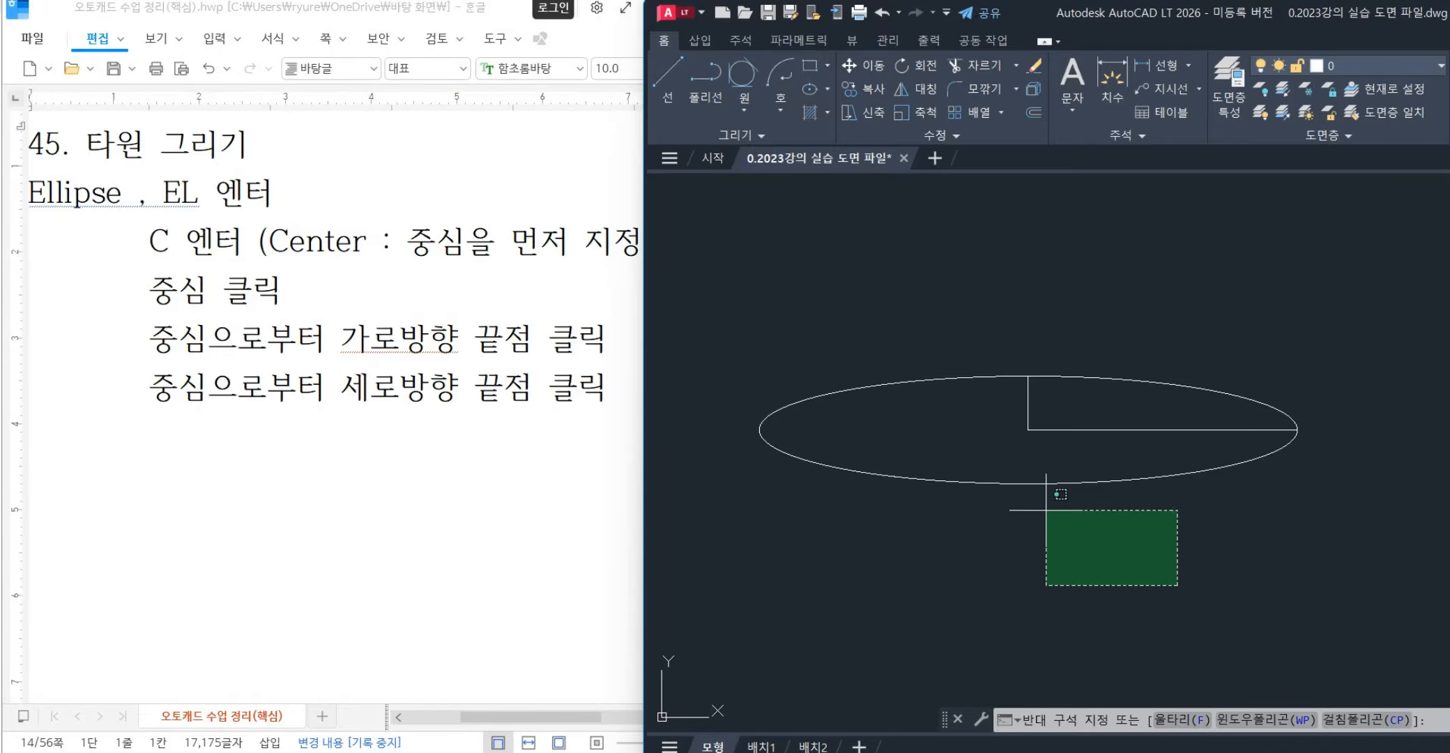
click(867, 321)
key(Escape)
key(Escape)
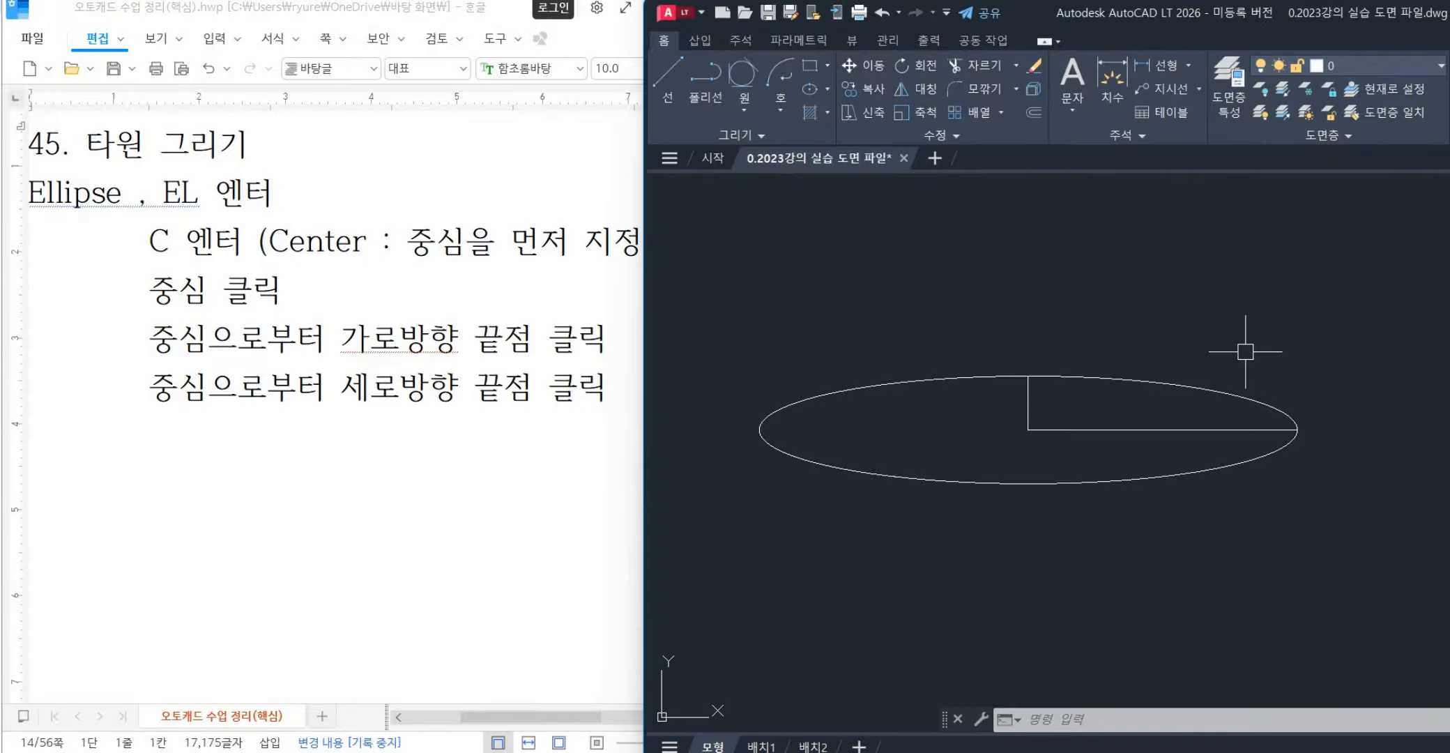
click(1277, 311)
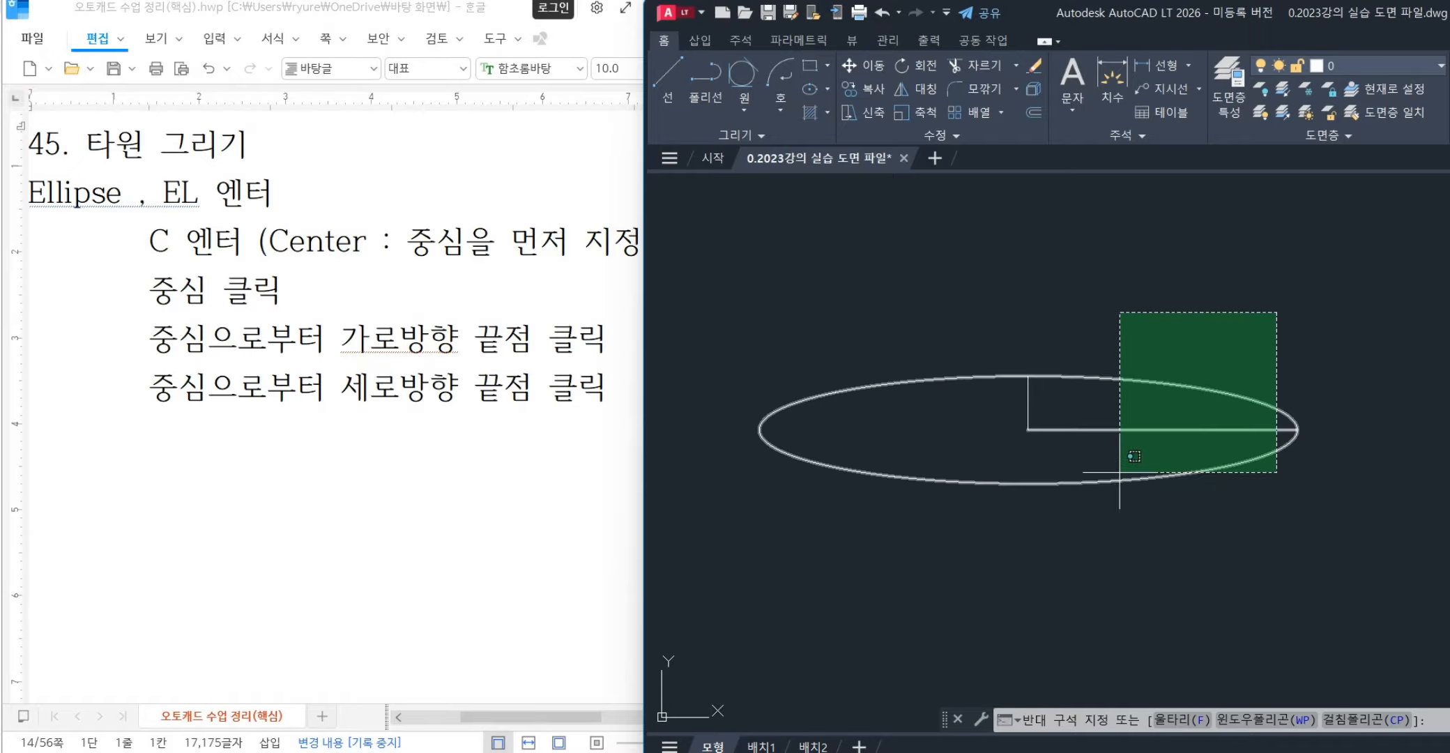
click(917, 560)
key(Escape)
click(1231, 282)
click(961, 511)
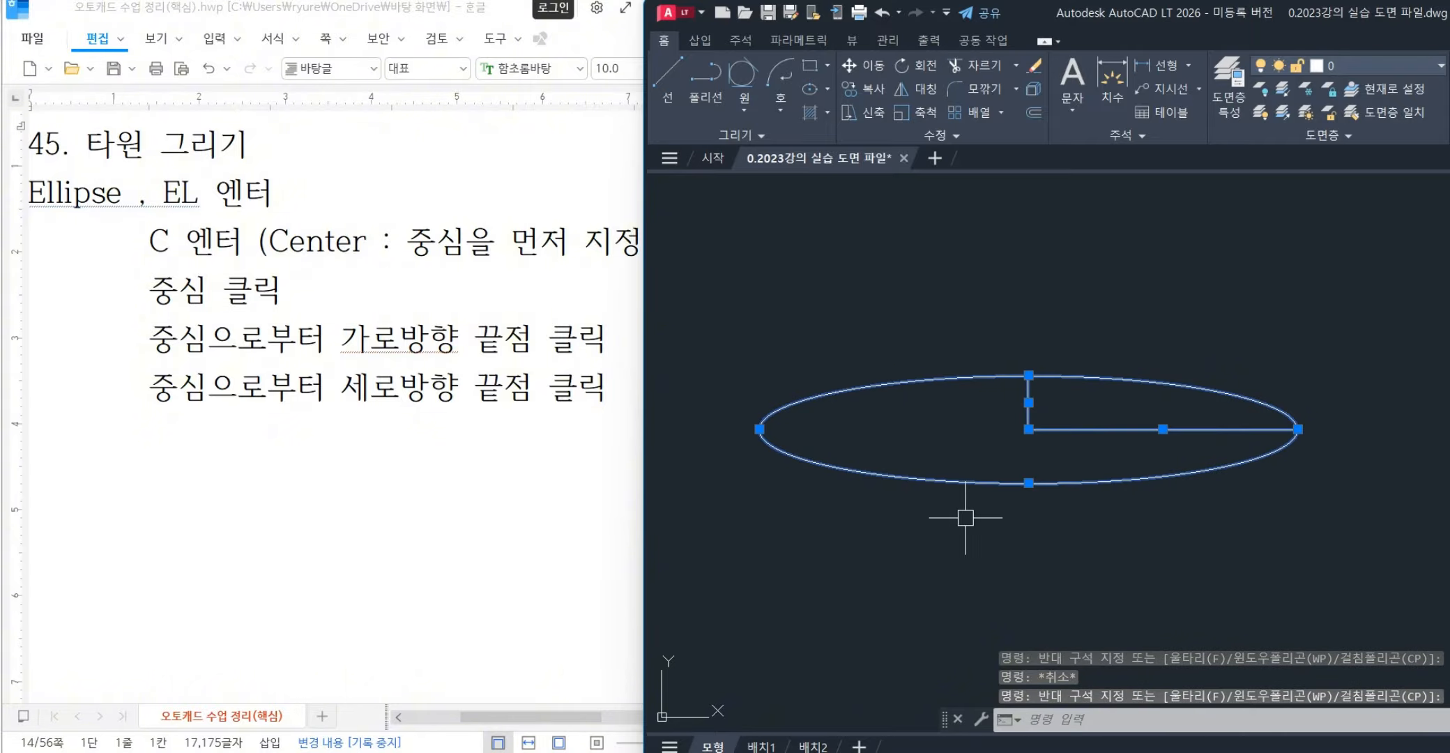
key(Escape)
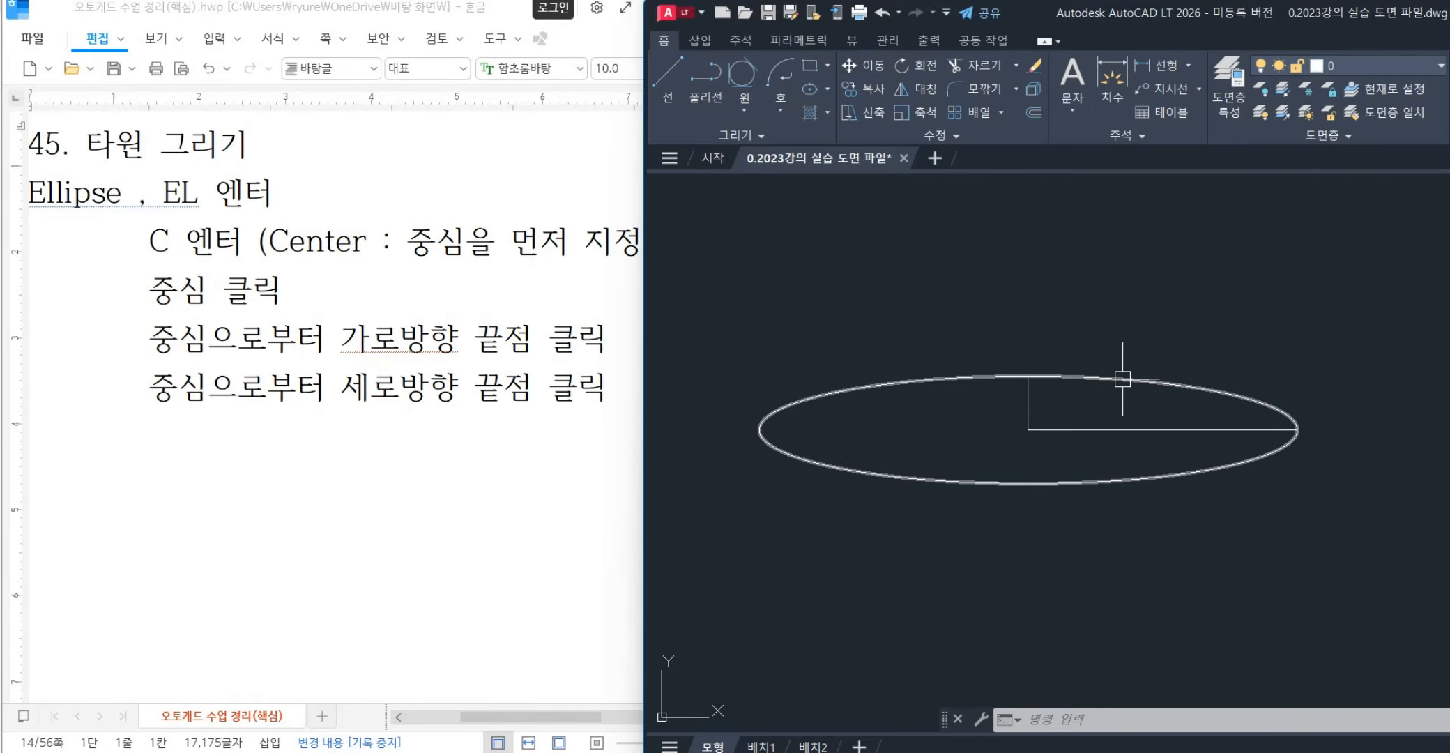
key(Escape)
key(Escape)
- Move the AutoCAD window left over the notes and delete the large arc bulging below the white practice drawing
scroll(1010, 502, down, 6)
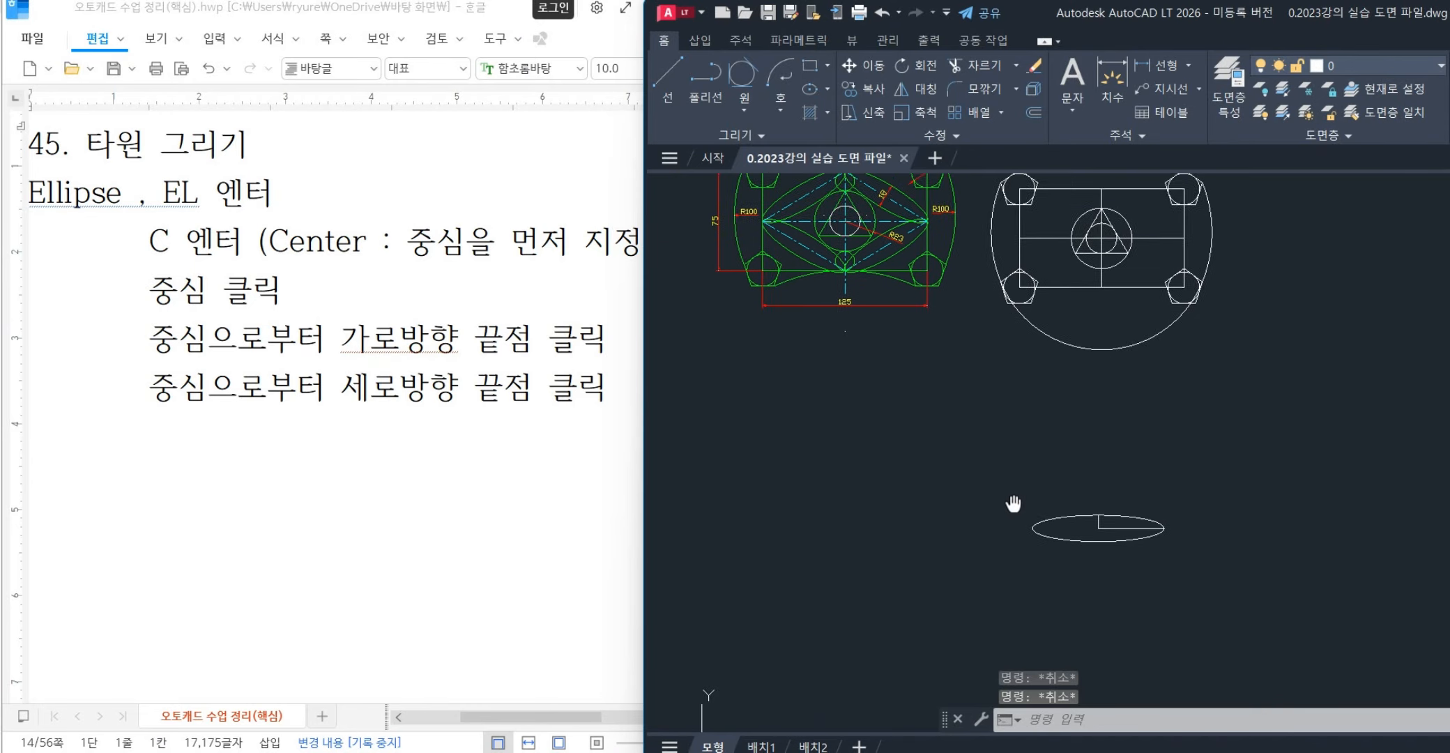
scroll(886, 237, up, 2)
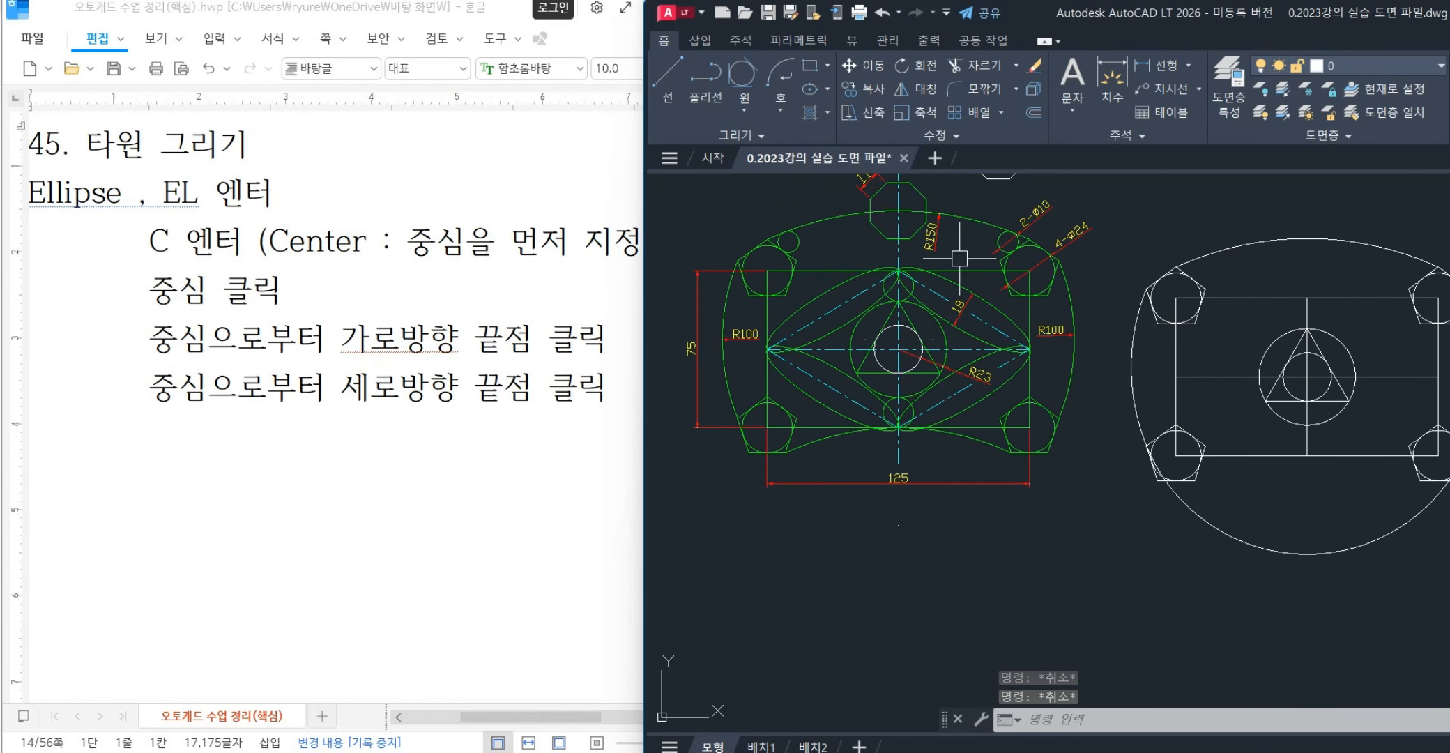
middle_drag(959, 258, 969, 336)
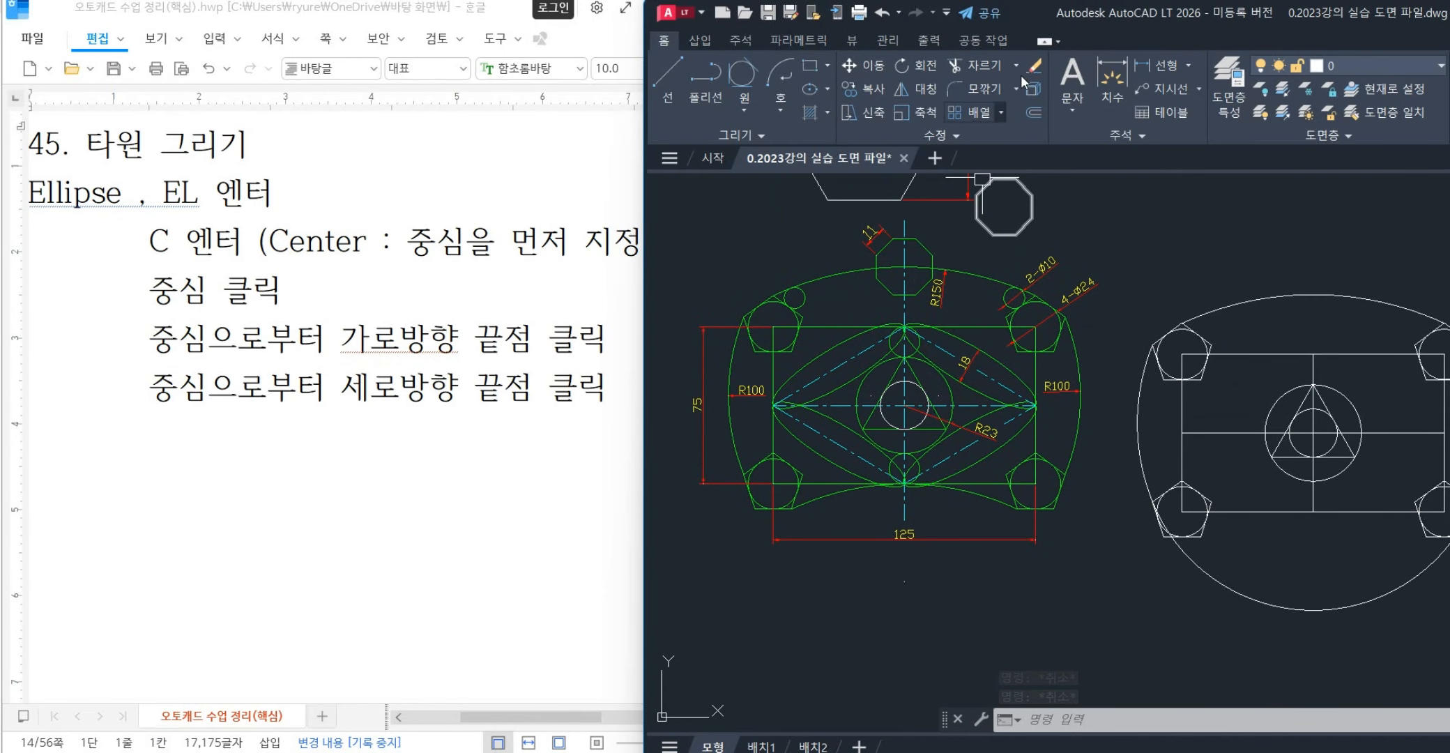
drag(1136, 21, 665, 21)
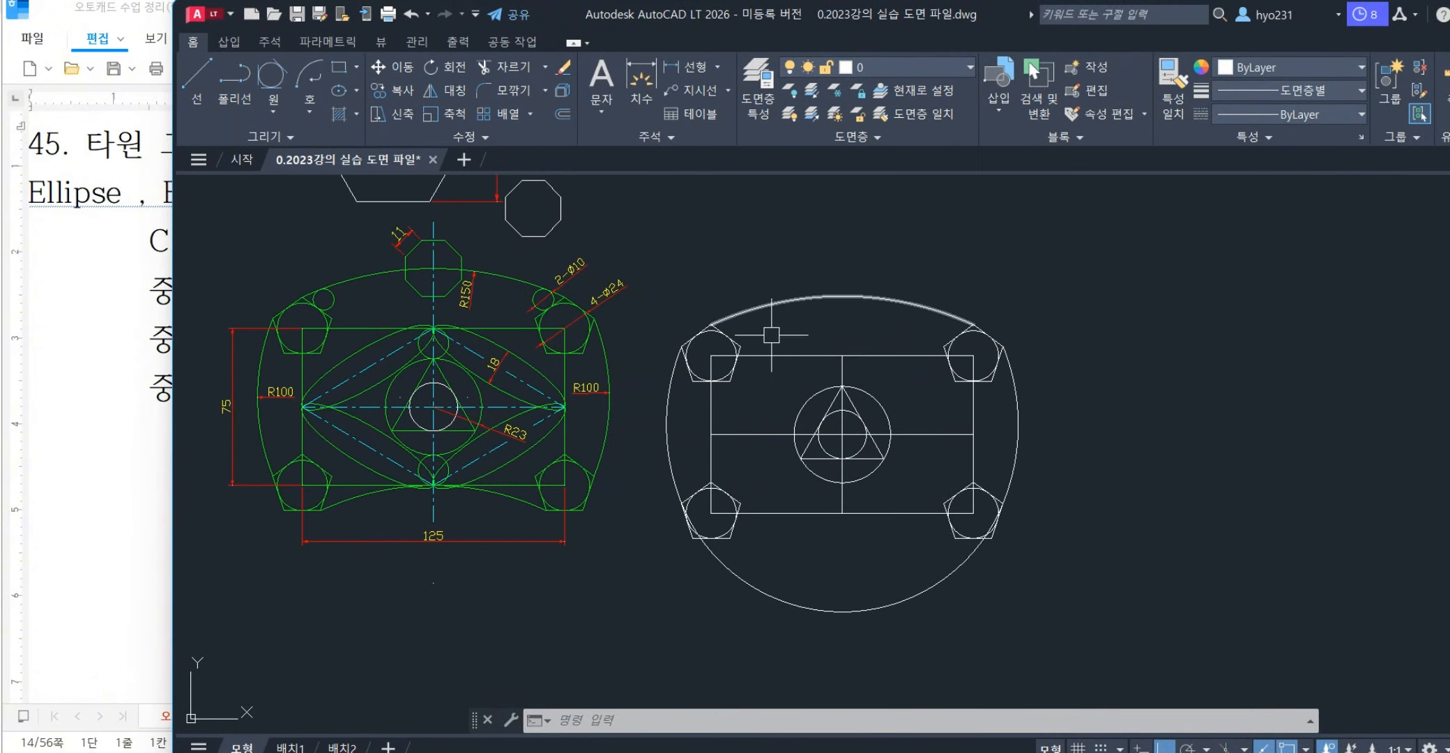
click(785, 589)
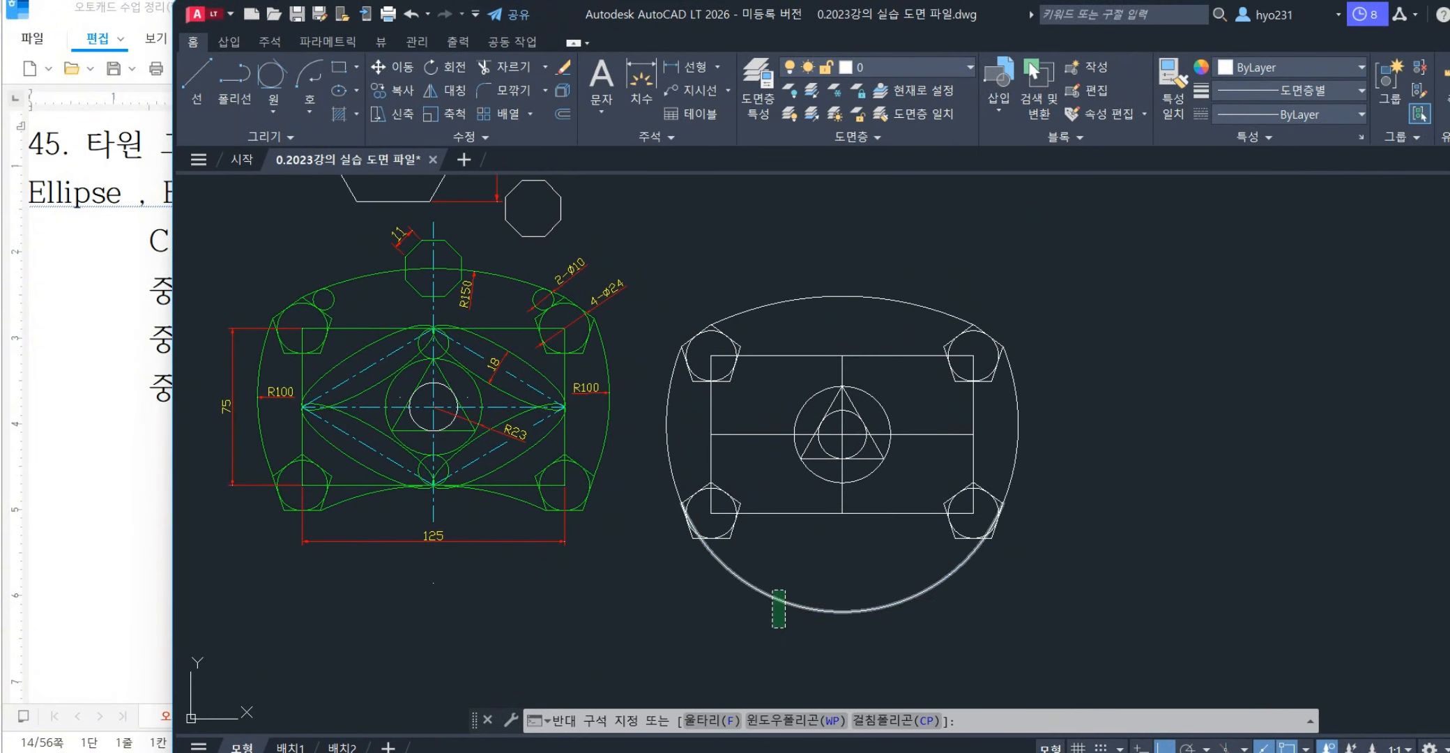
click(768, 633)
key(Delete)
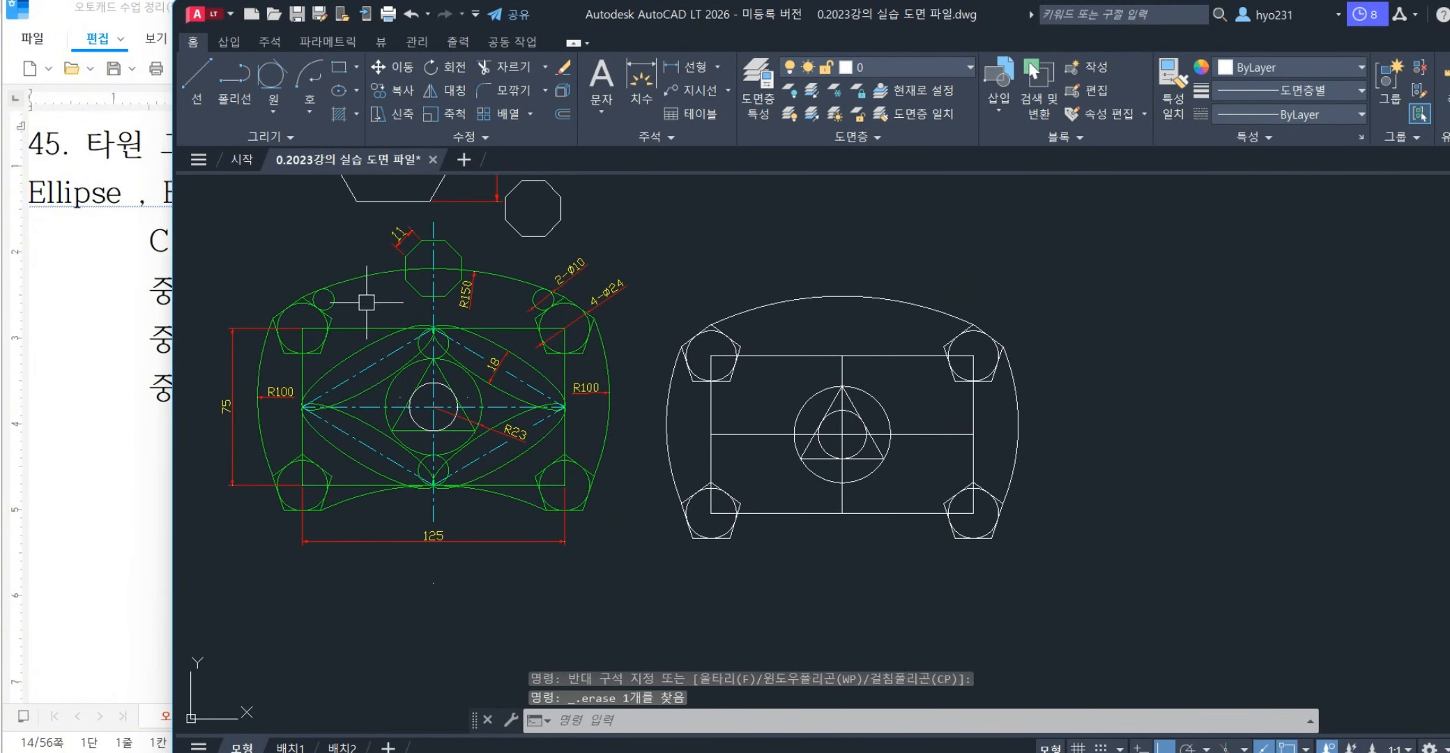
- Draw an ellipse from the white rectangle's top-edge midpoint to its right-edge midpoint, with a distance of 9 to the other axis
scroll(283, 278, up, 2)
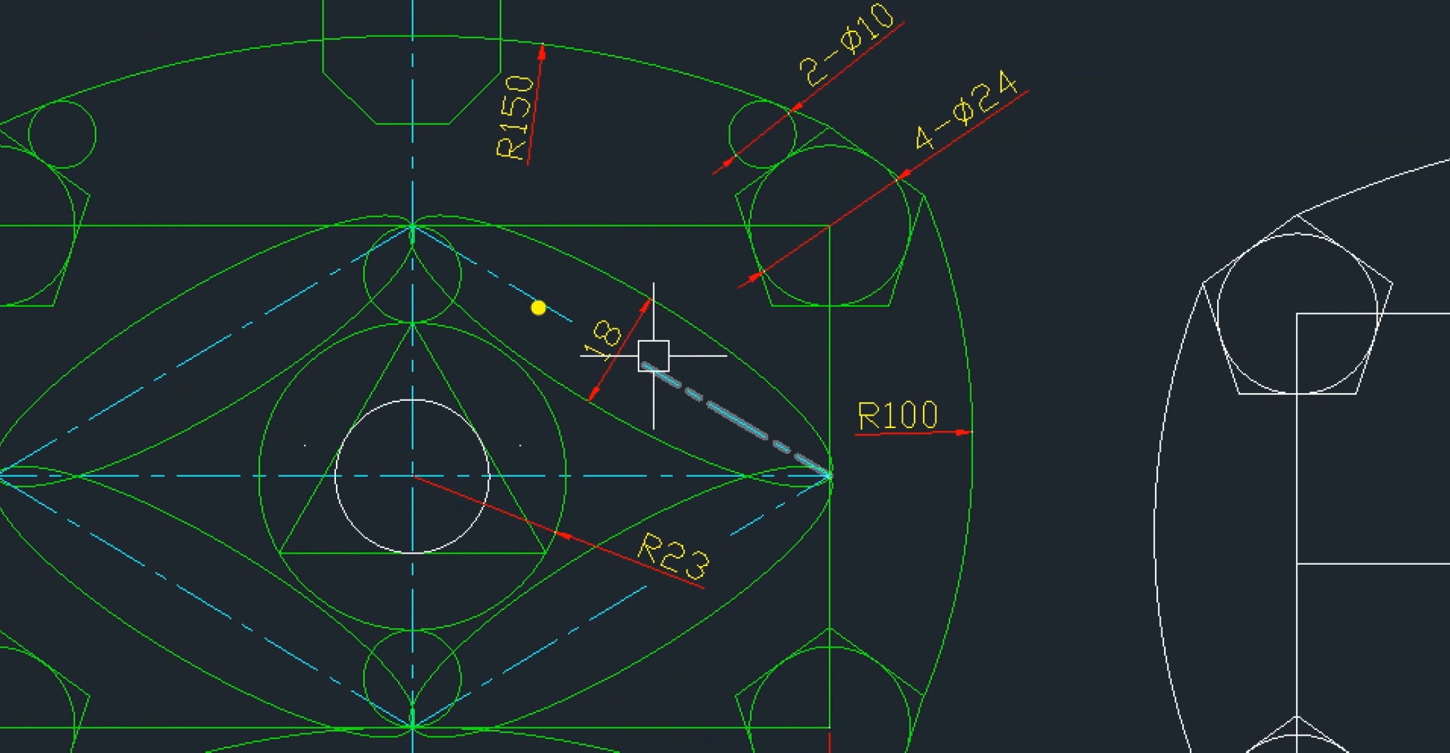
mouse_move(446, 216)
mouse_down()
mouse_move(560, 243)
mouse_move(835, 463)
mouse_move(583, 382)
mouse_move(420, 209)
mouse_up()
text(el)
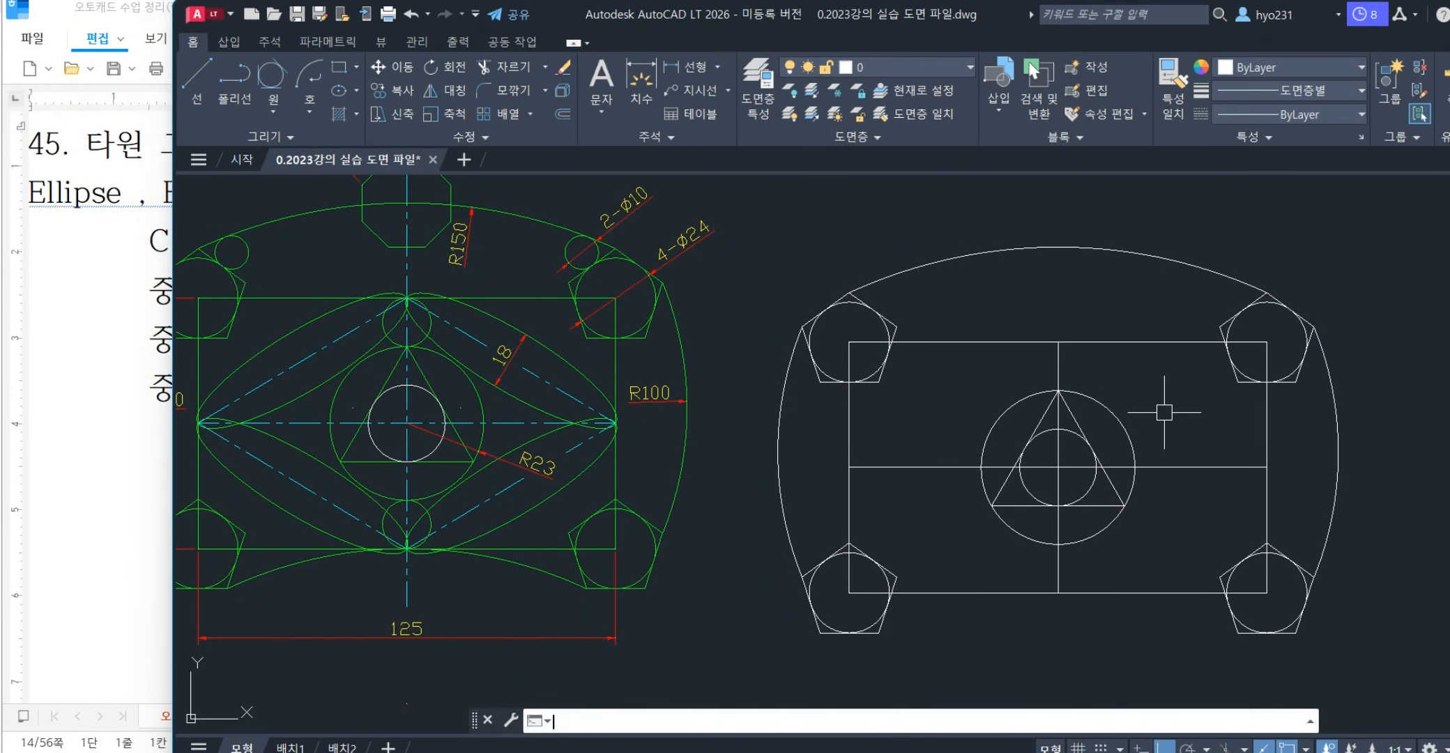
key(Return)
click(1058, 467)
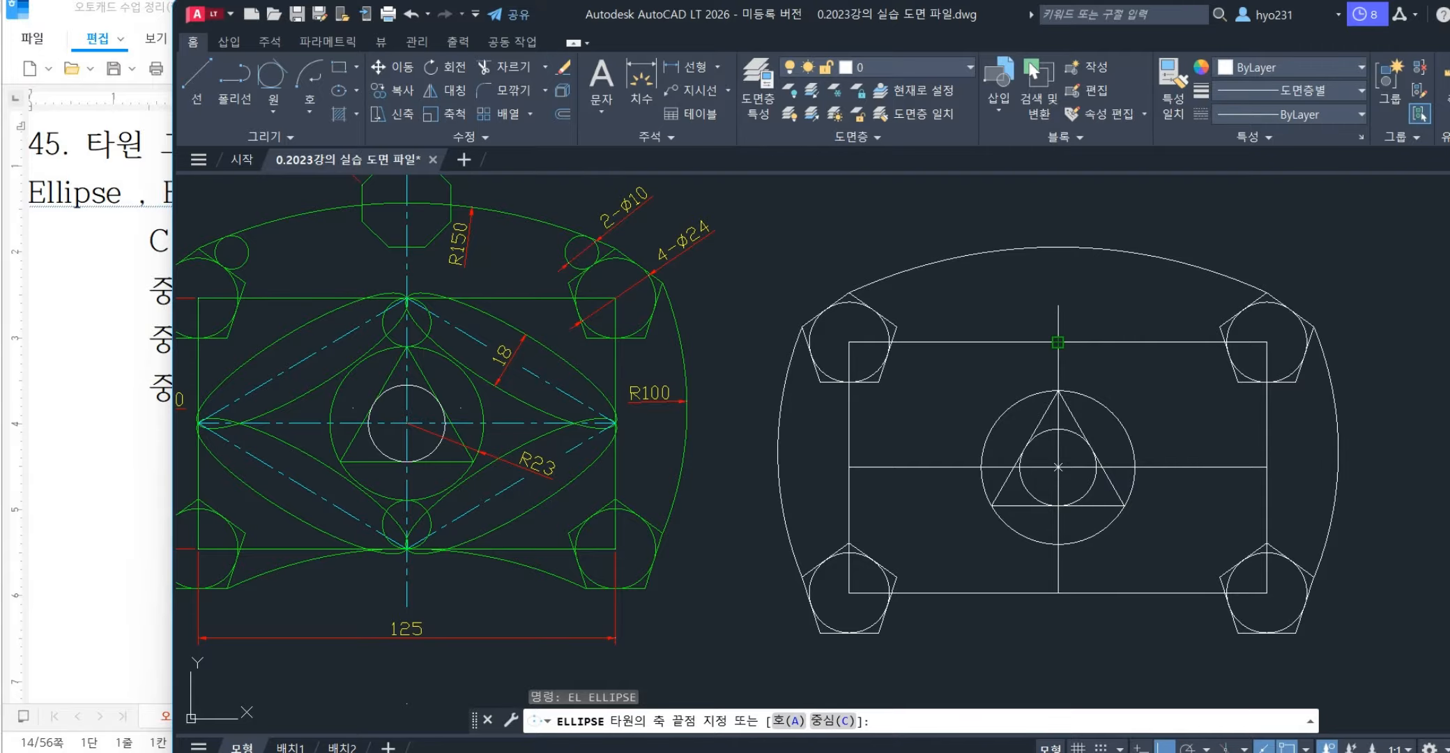
click(1267, 466)
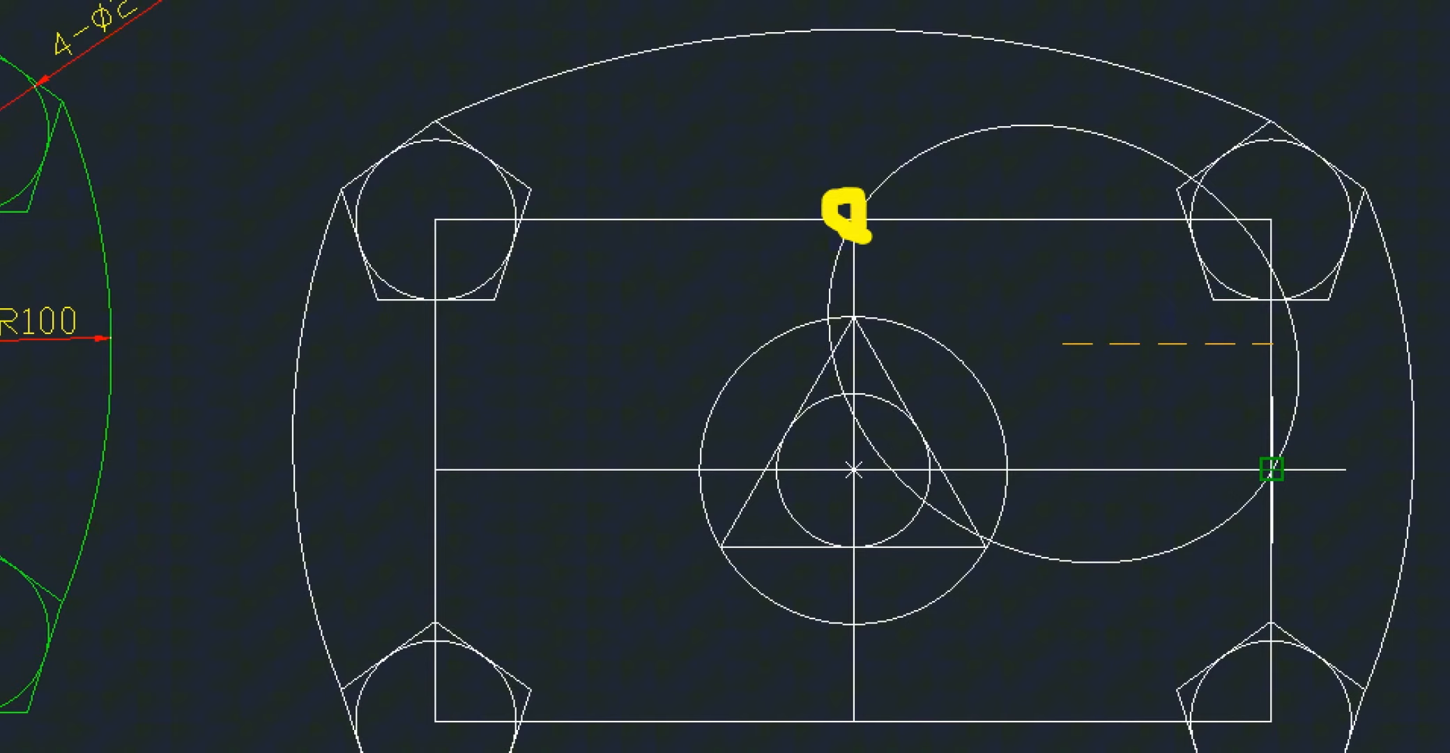
shift+drag(872, 230, 1263, 472)
drag(1288, 491, 1241, 469)
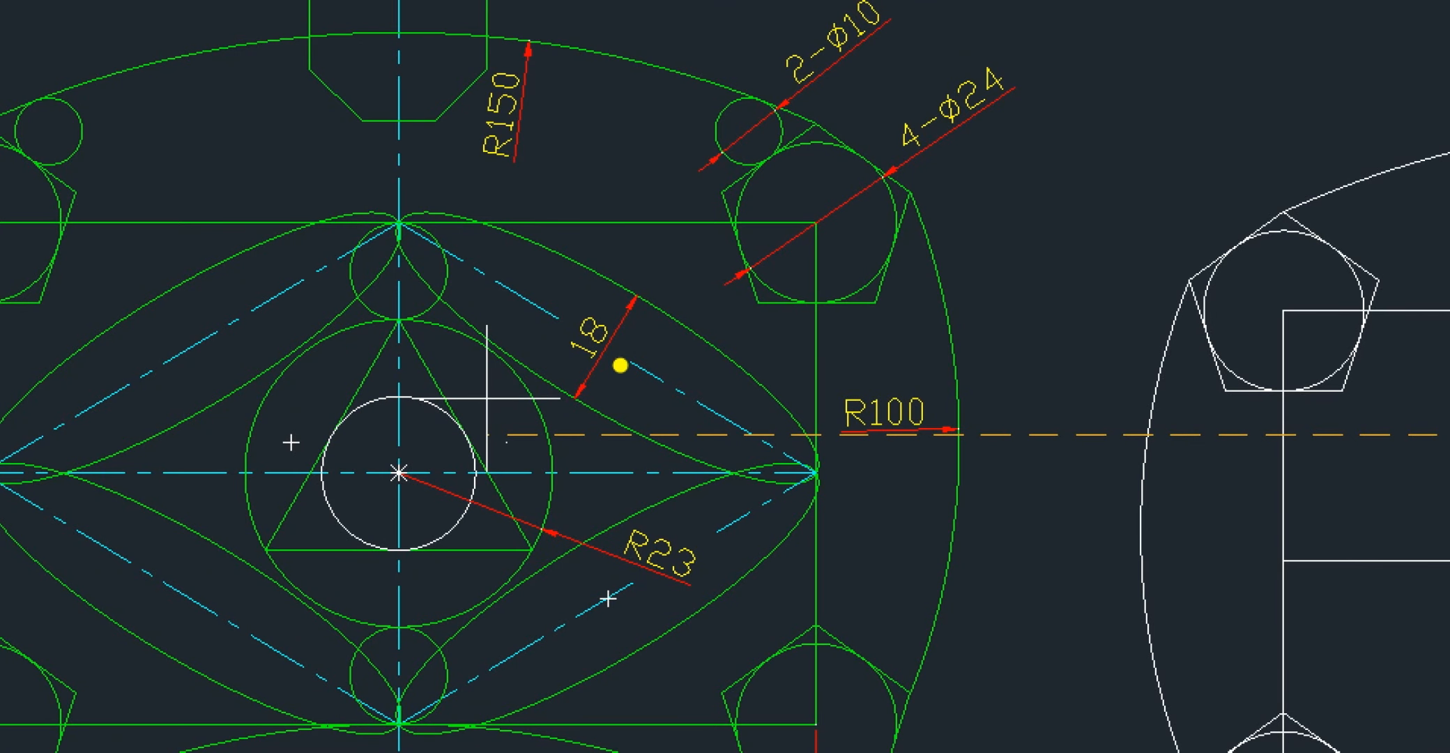
key(Escape)
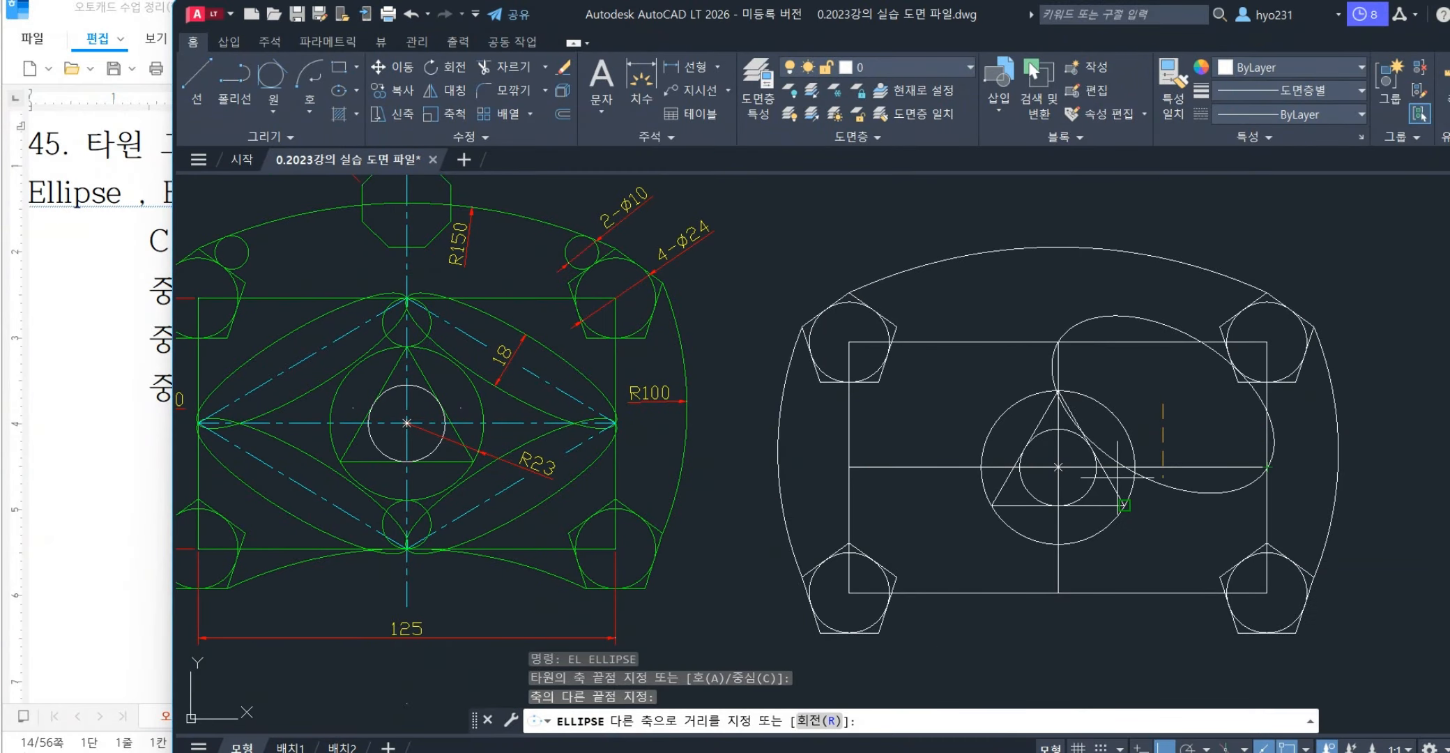
text(9)
key(Return)
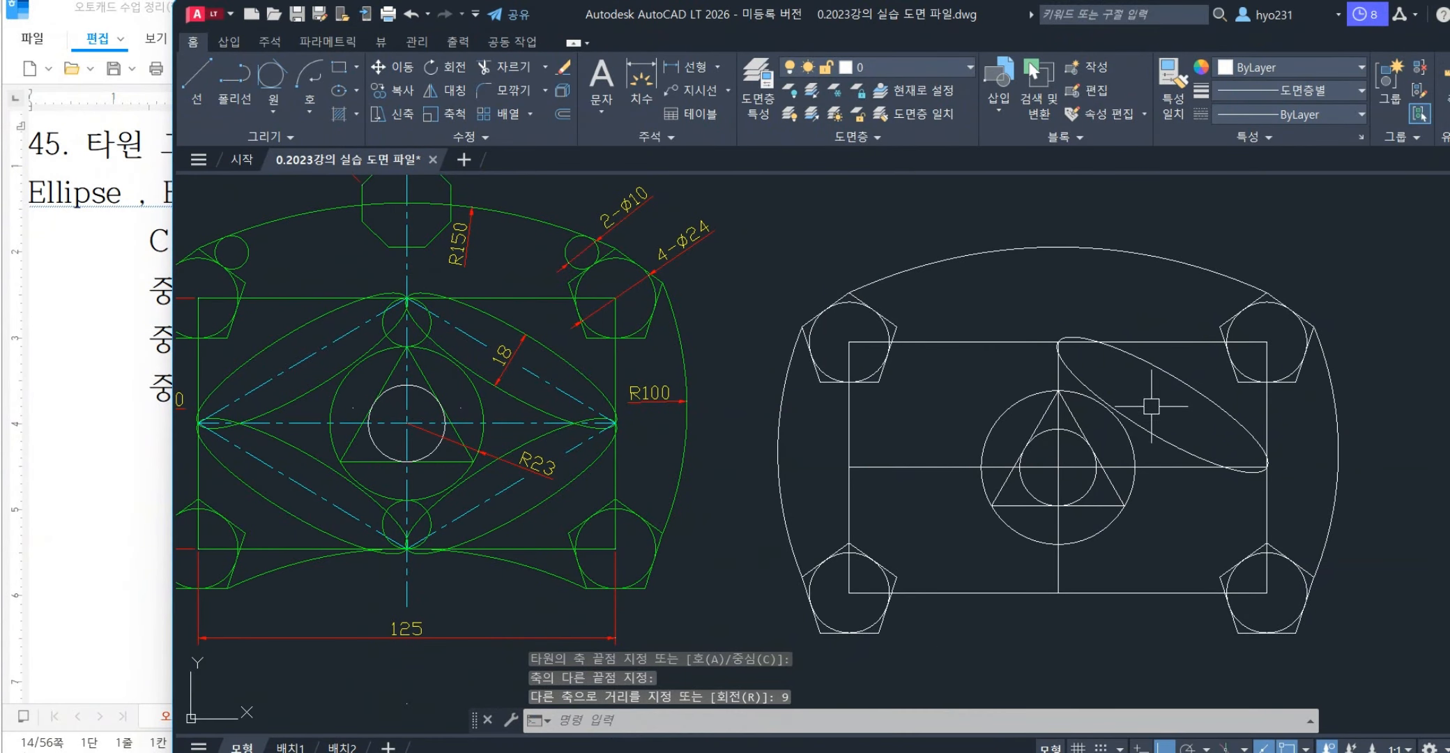
- Draw a second ellipse from the rectangle's left-edge midpoint to its top-edge midpoint, with a distance of 9 to the other axis
scroll(1178, 398, up, 4)
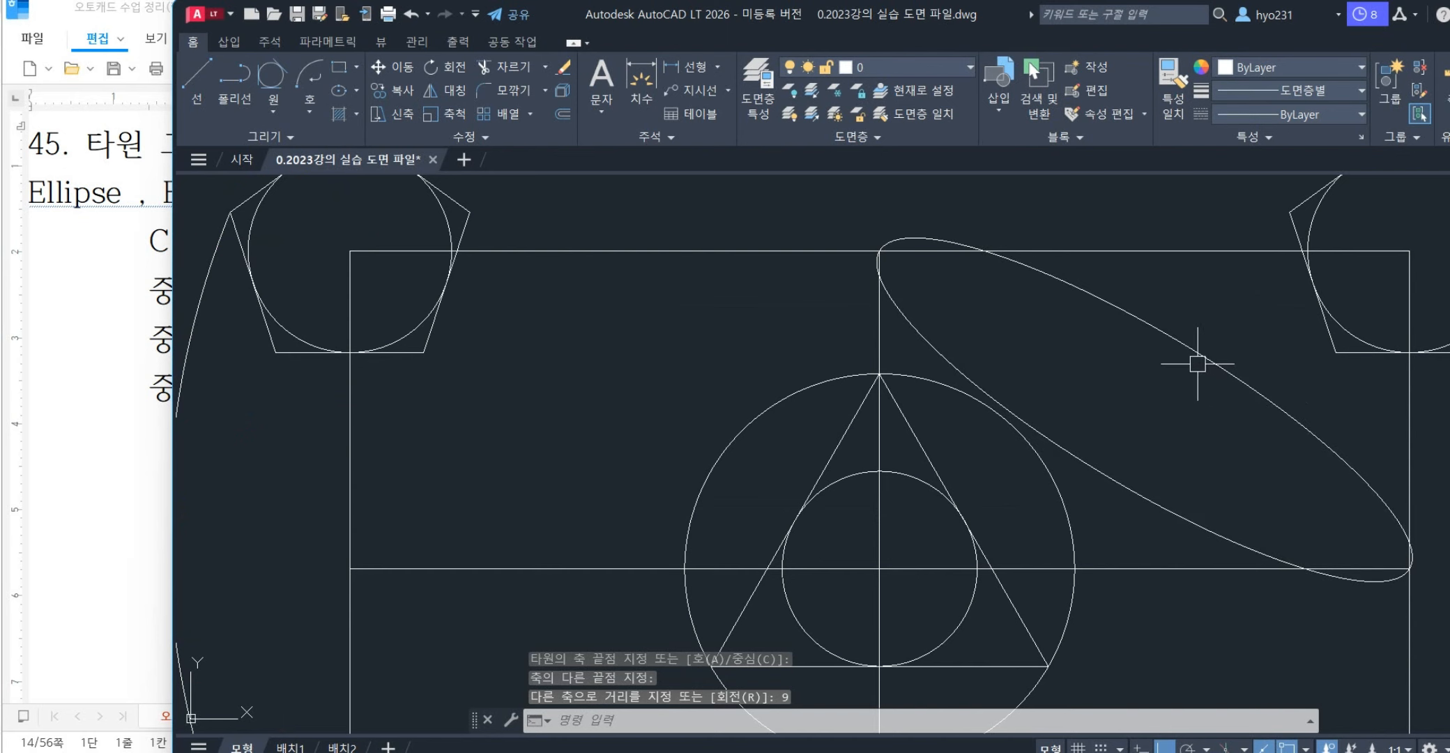
scroll(1139, 379, down, 3)
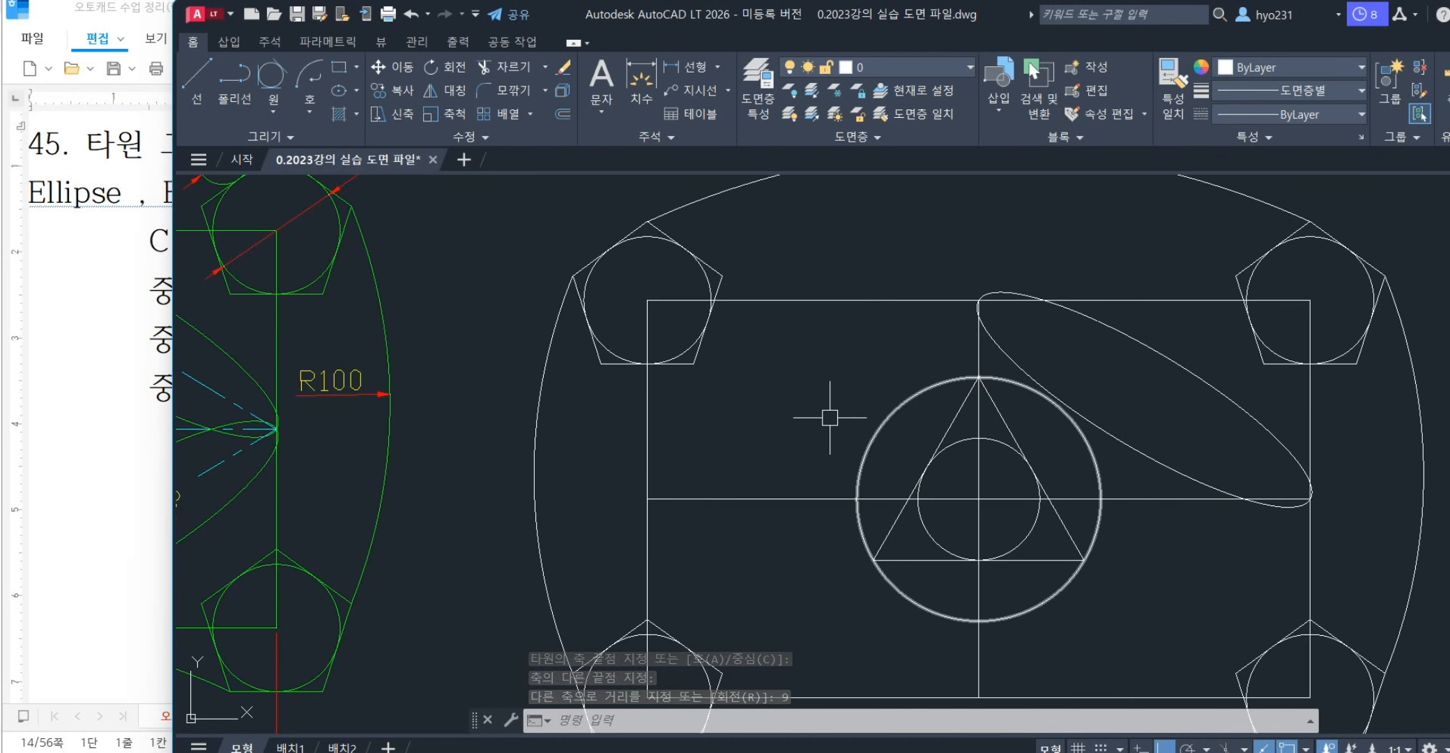
mouse_move(832, 414)
middle_down()
mouse_move(1265, 427)
mouse_move(1038, 425)
middle_up()
scroll(1265, 427, down, 2)
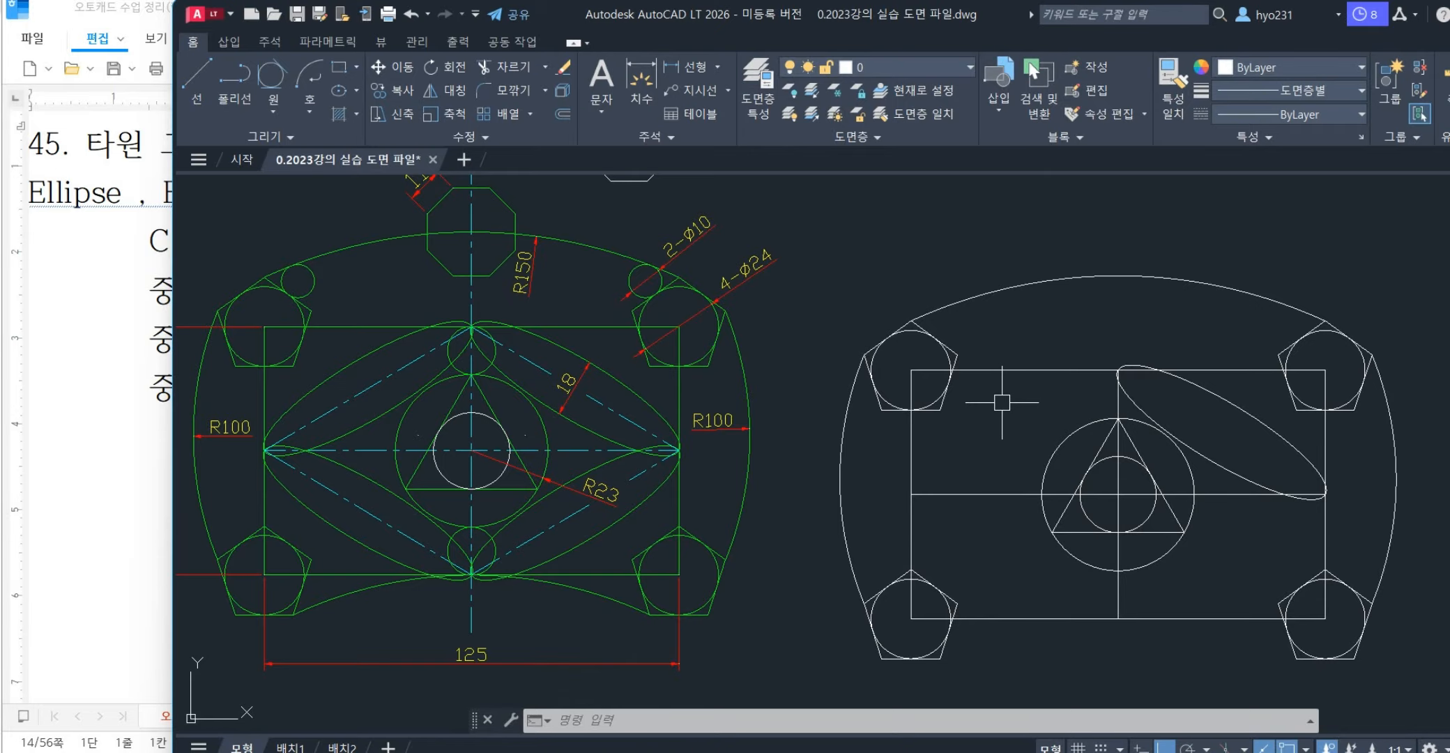
text(e)
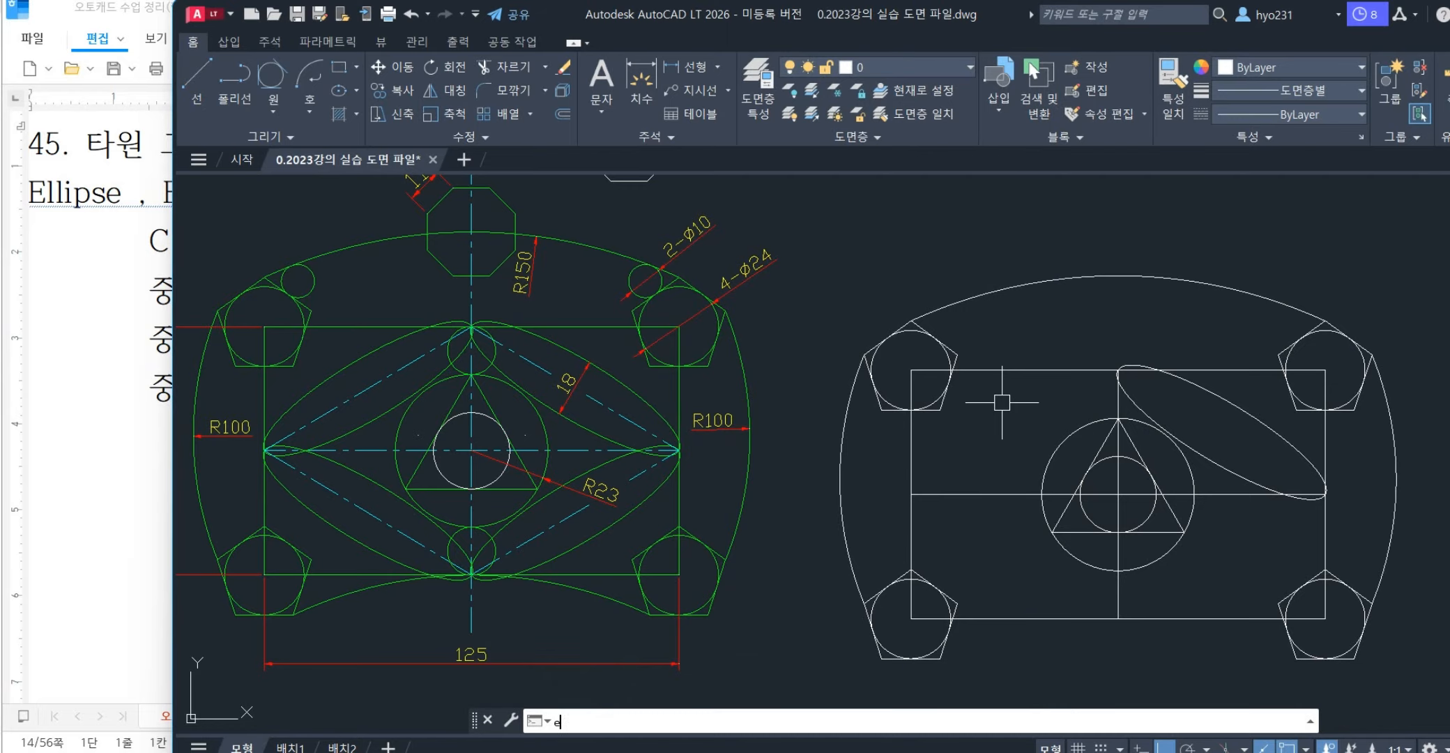
text(l)
key(Return)
scroll(1013, 413, up, 2)
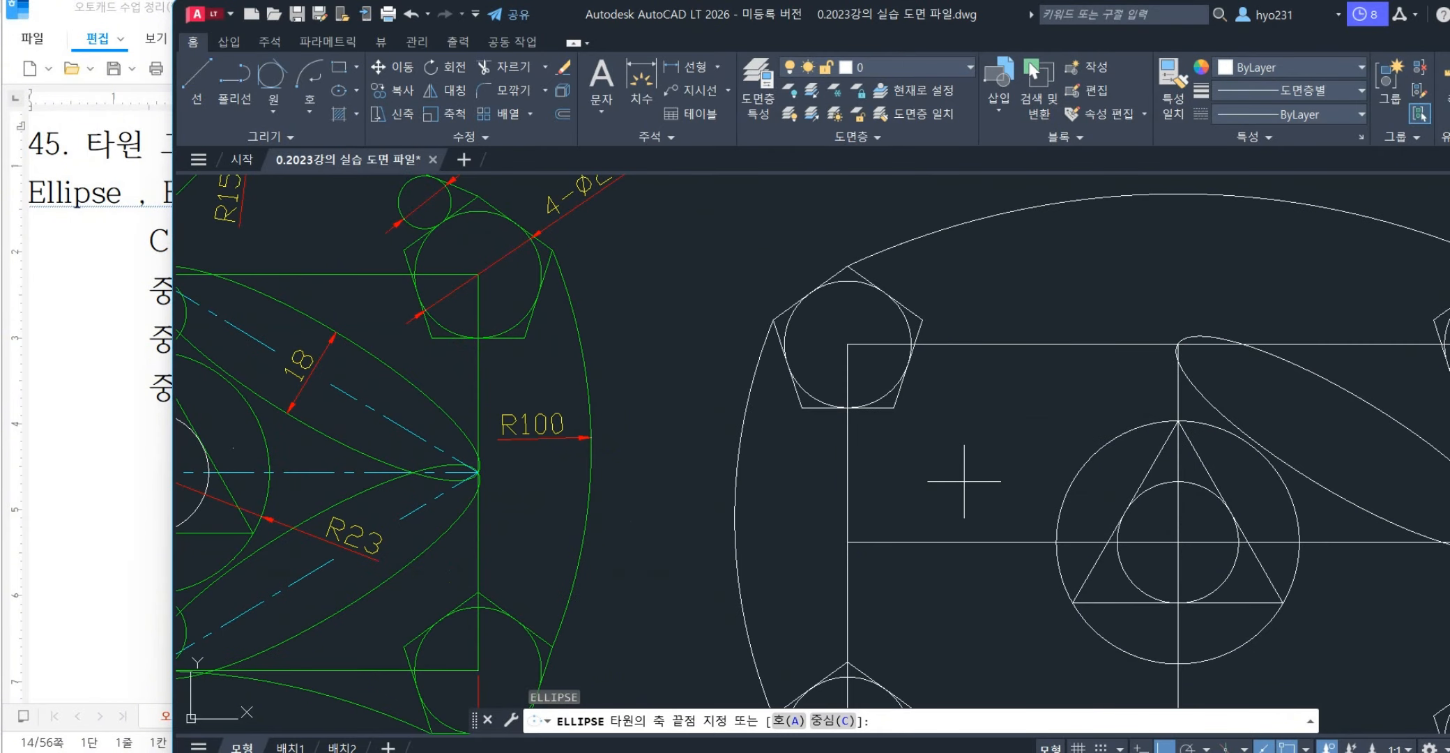
click(848, 541)
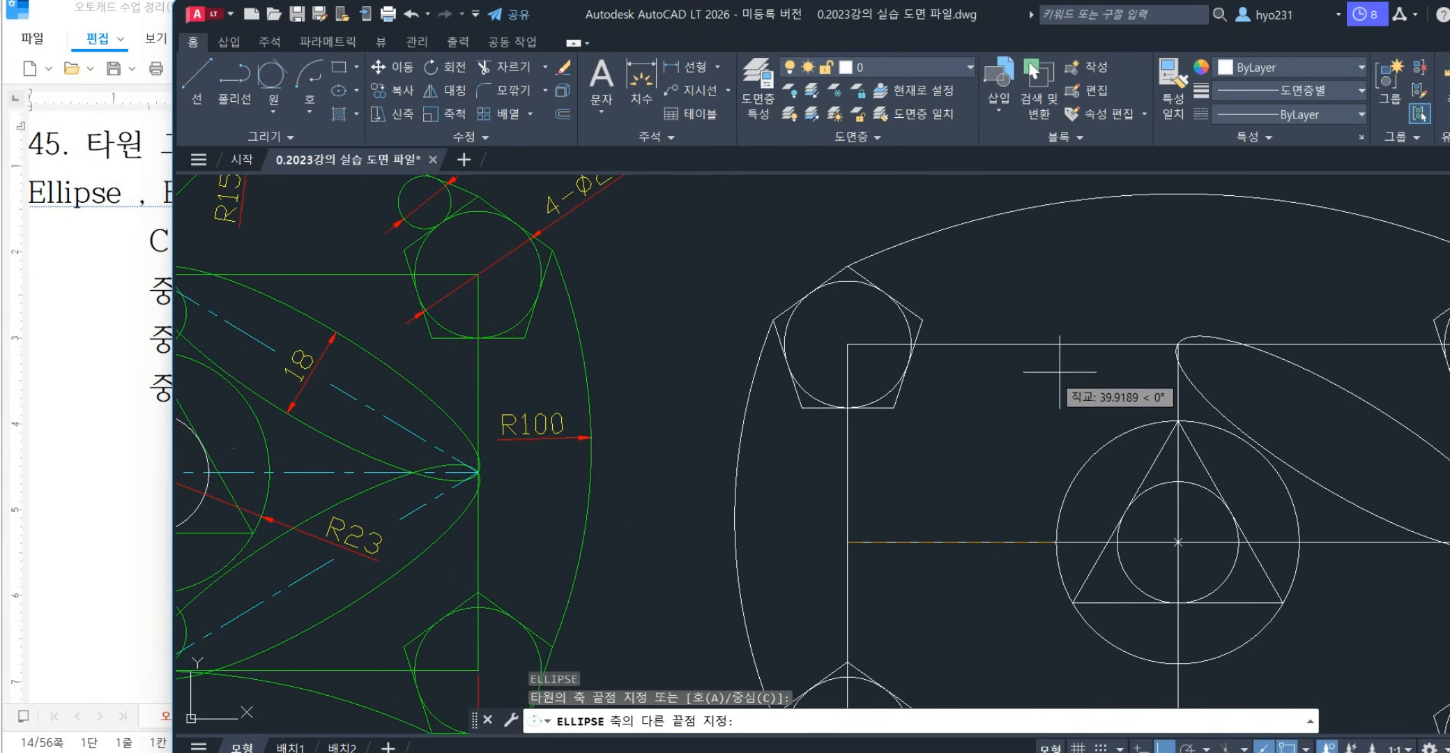
click(1178, 344)
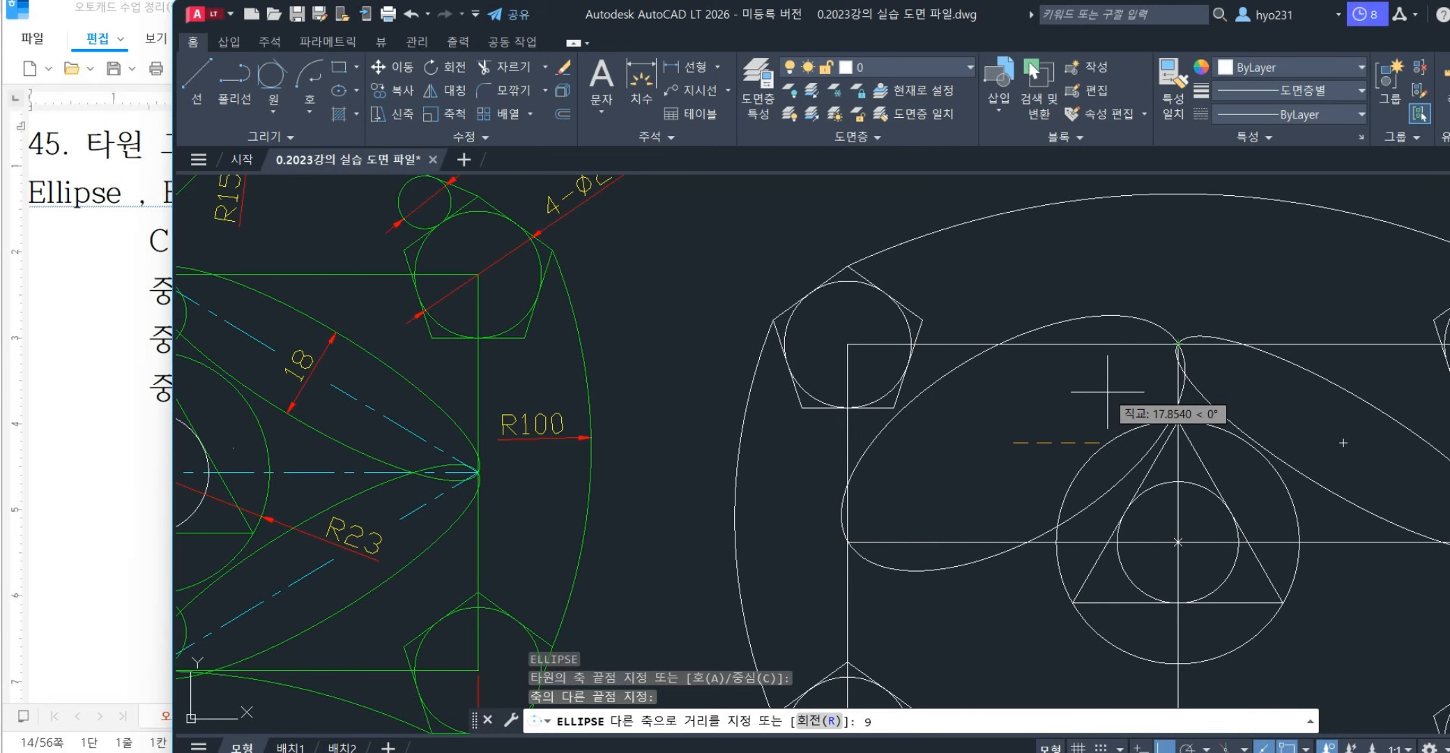
key(Return)
- Select the small circle above the triangle in the green reference drawing and examine its upper and lower points and the 18 dimension
scroll(1022, 401, down, 3)
mouse_move(1022, 412)
middle_down()
mouse_move(1031, 466)
mouse_move(949, 477)
middle_up()
scroll(337, 363, up, 2)
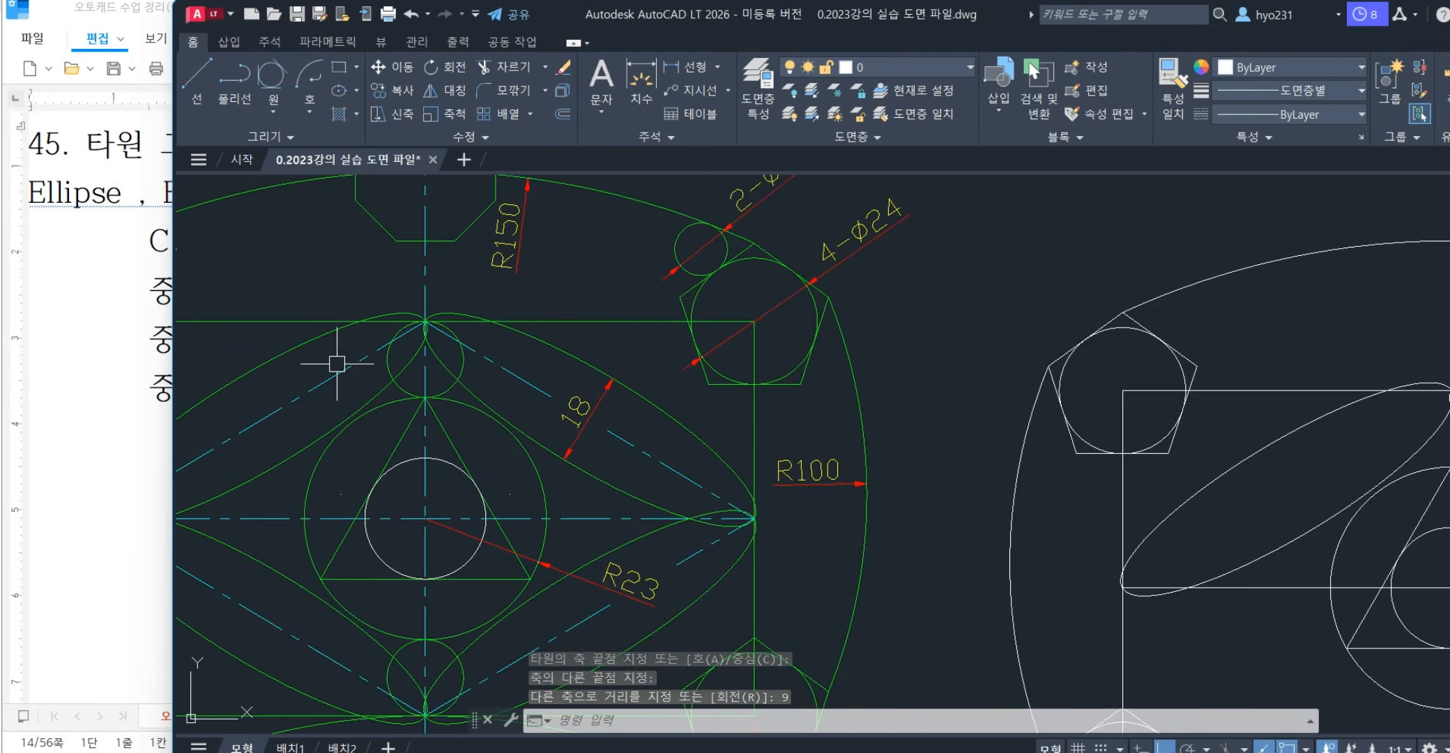
scroll(337, 363, up, 2)
click(519, 403)
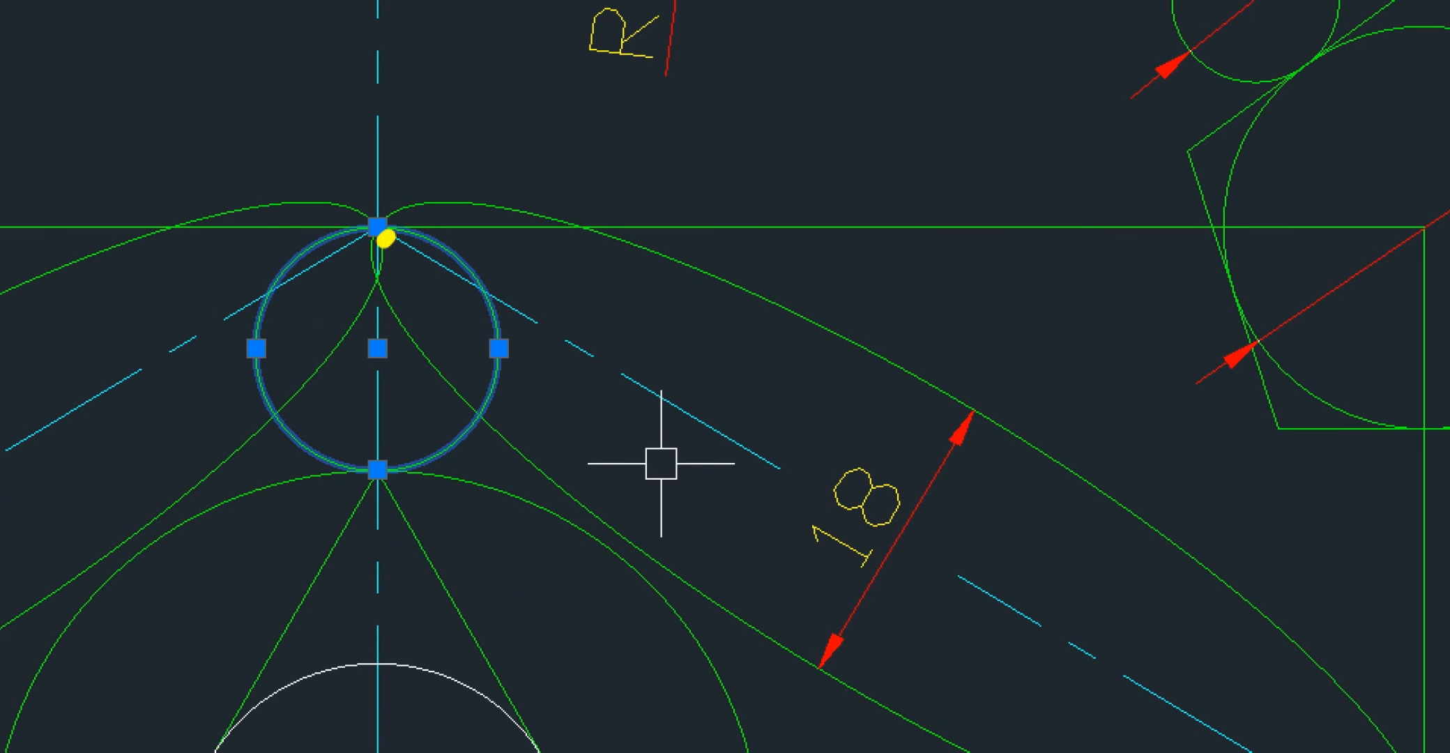
drag(383, 472, 371, 454)
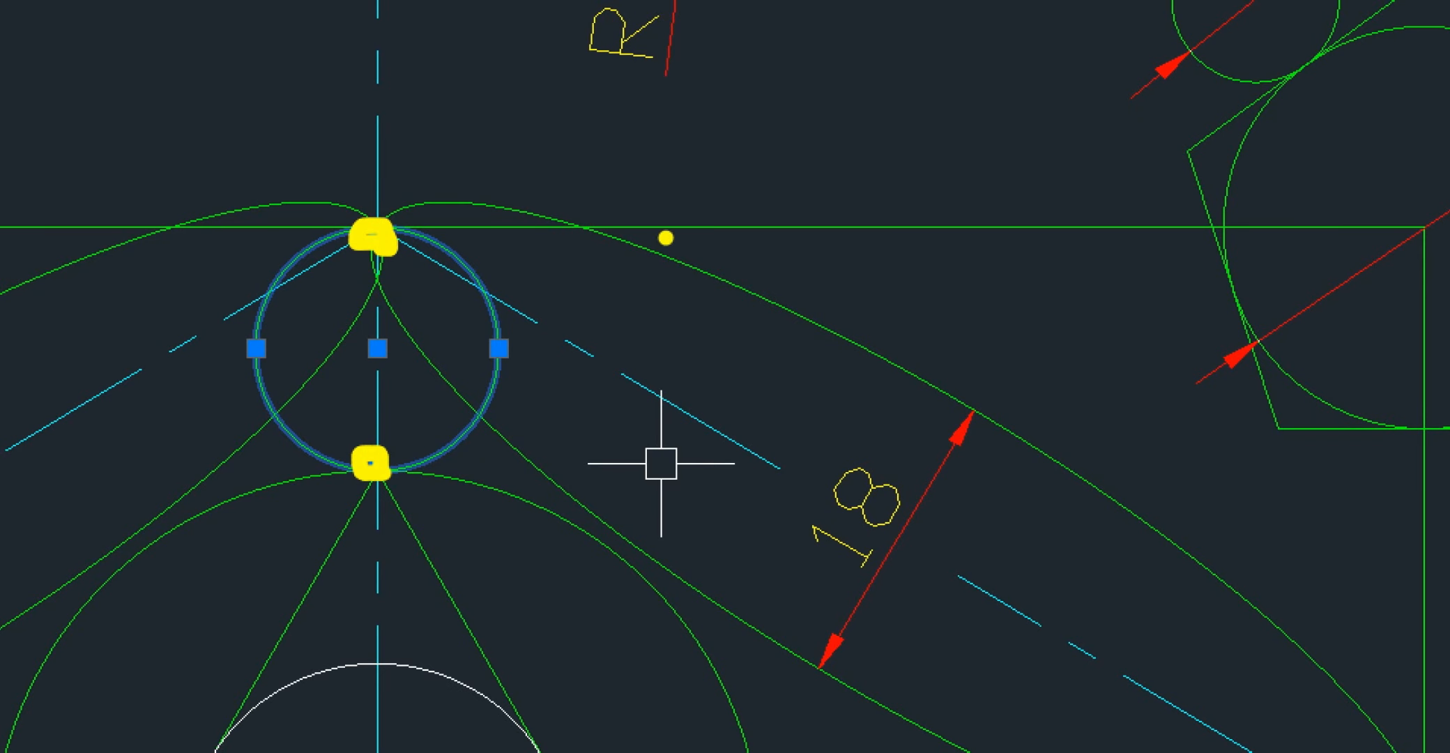
mouse_move(865, 124)
mouse_down()
mouse_move(776, 183)
mouse_move(893, 209)
mouse_up()
mouse_move(793, 369)
mouse_down()
mouse_move(871, 436)
mouse_move(894, 405)
mouse_up()
mouse_move(921, 361)
mouse_down()
mouse_move(971, 518)
mouse_move(954, 412)
mouse_up()
key(Escape)
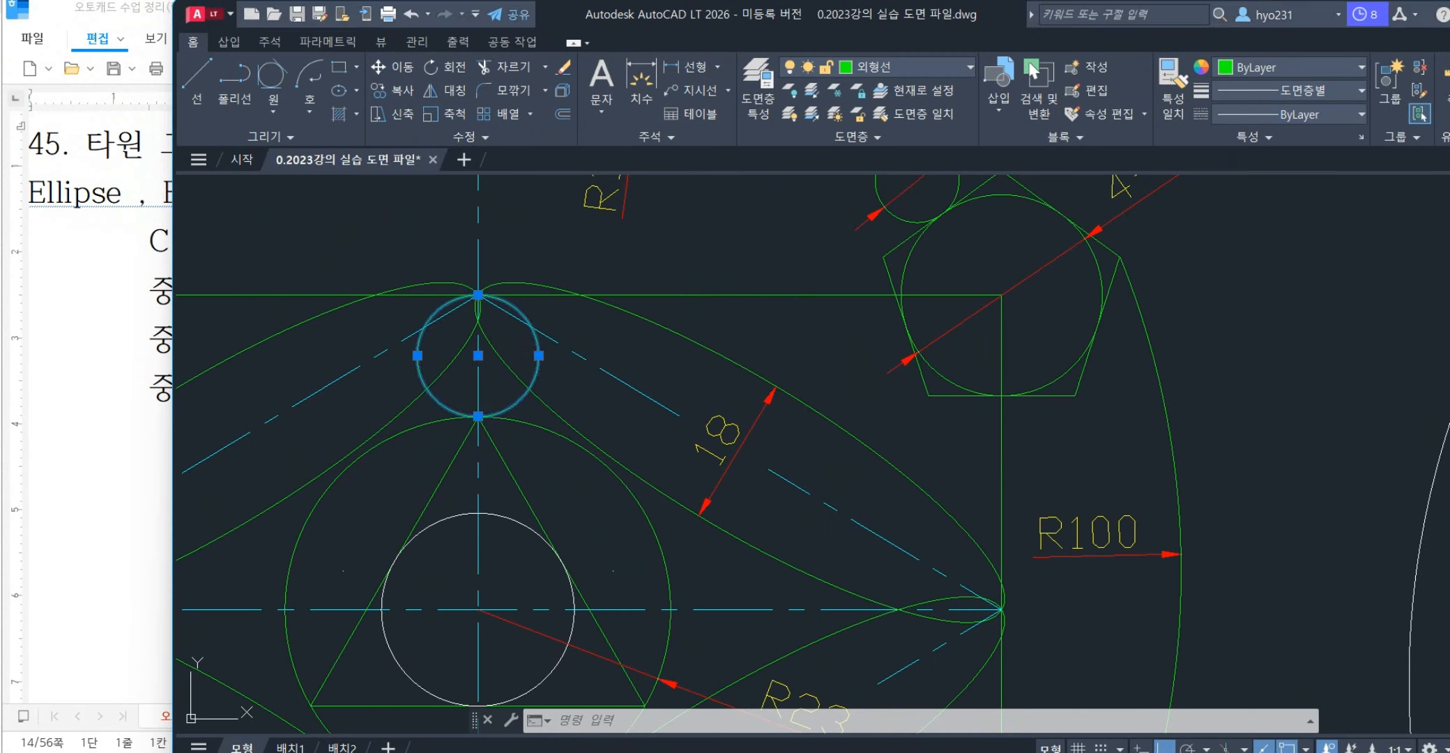
- Draw a two-point circle from the white rectangle's top-edge midpoint to the top of the large circle around the triangle
key(Escape)
scroll(913, 411, down, 2)
middle_drag(1084, 449, 644, 395)
text(c)
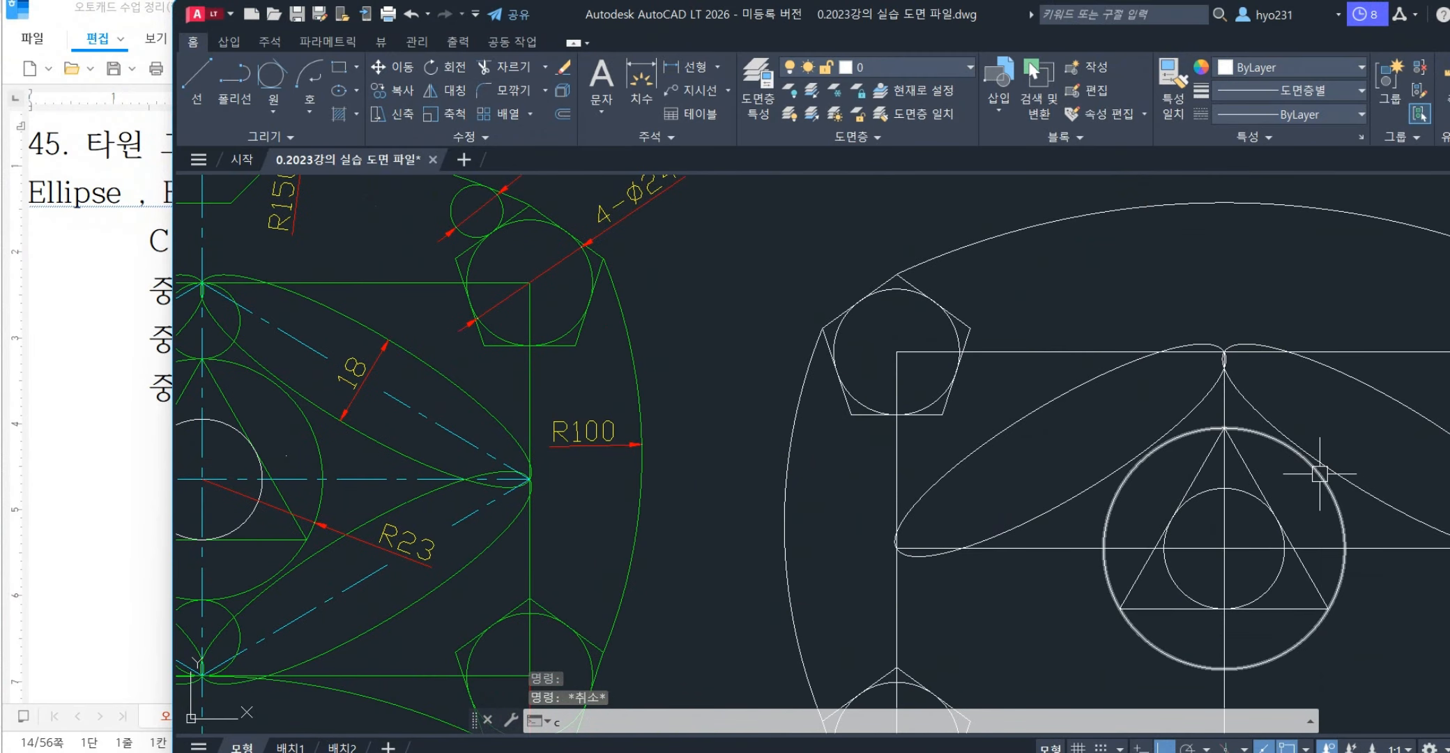
key(Return)
text(2p)
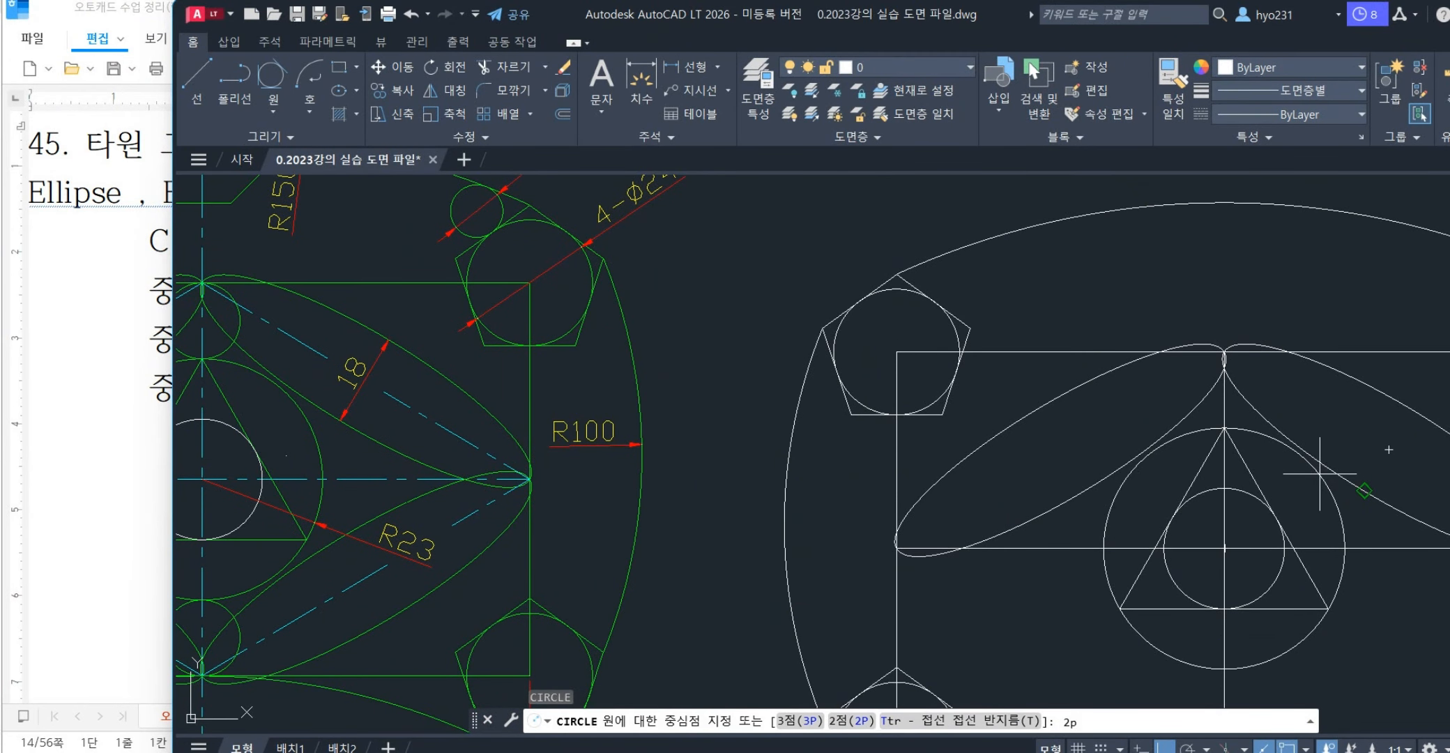
key(Return)
scroll(1254, 373, up, 3)
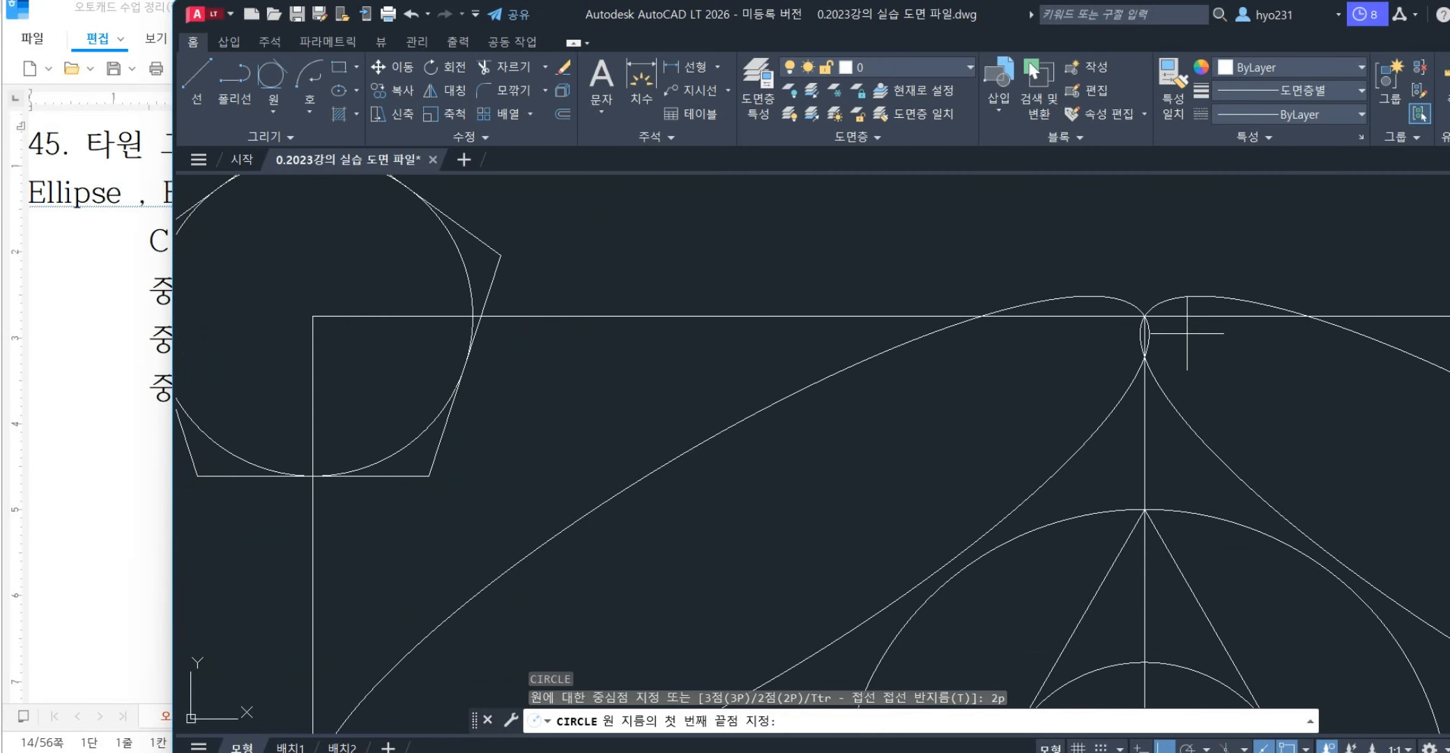
click(1145, 316)
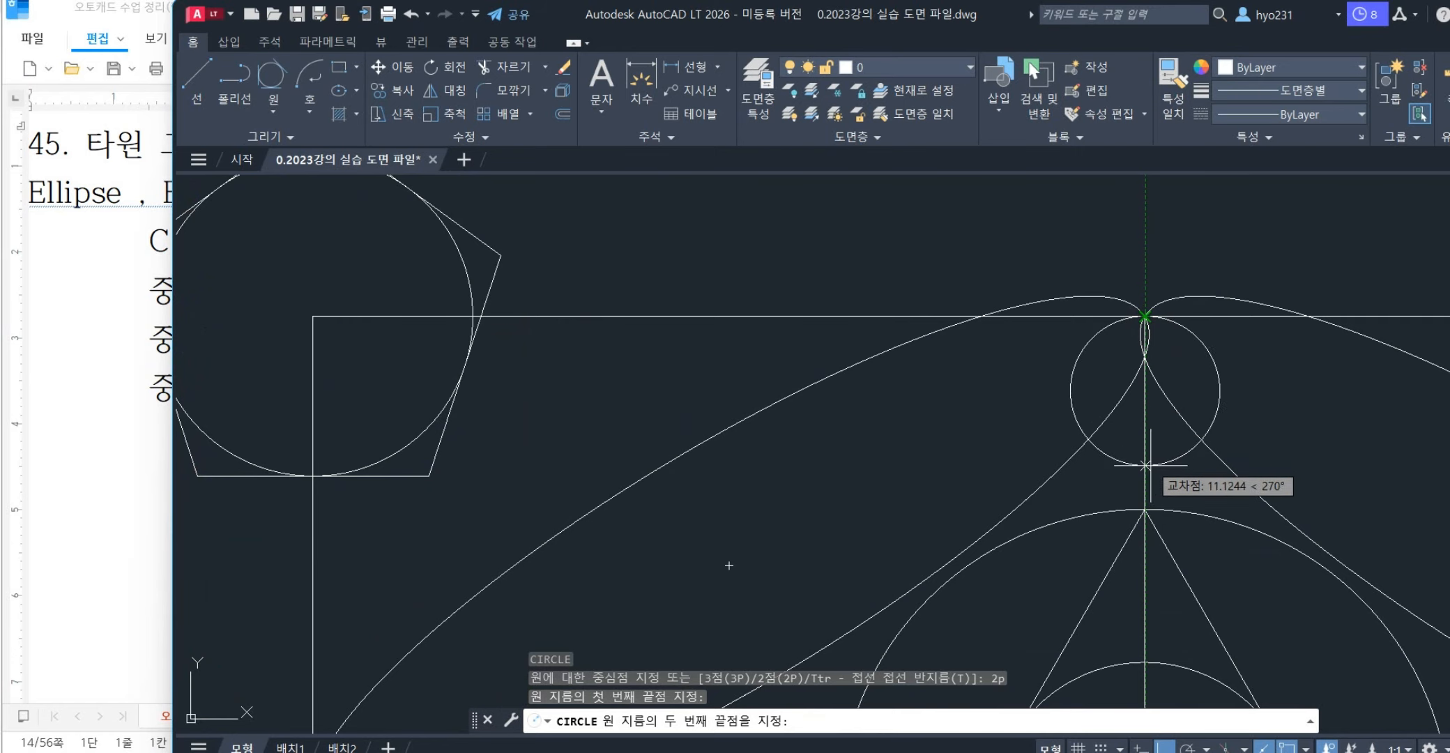
click(1144, 504)
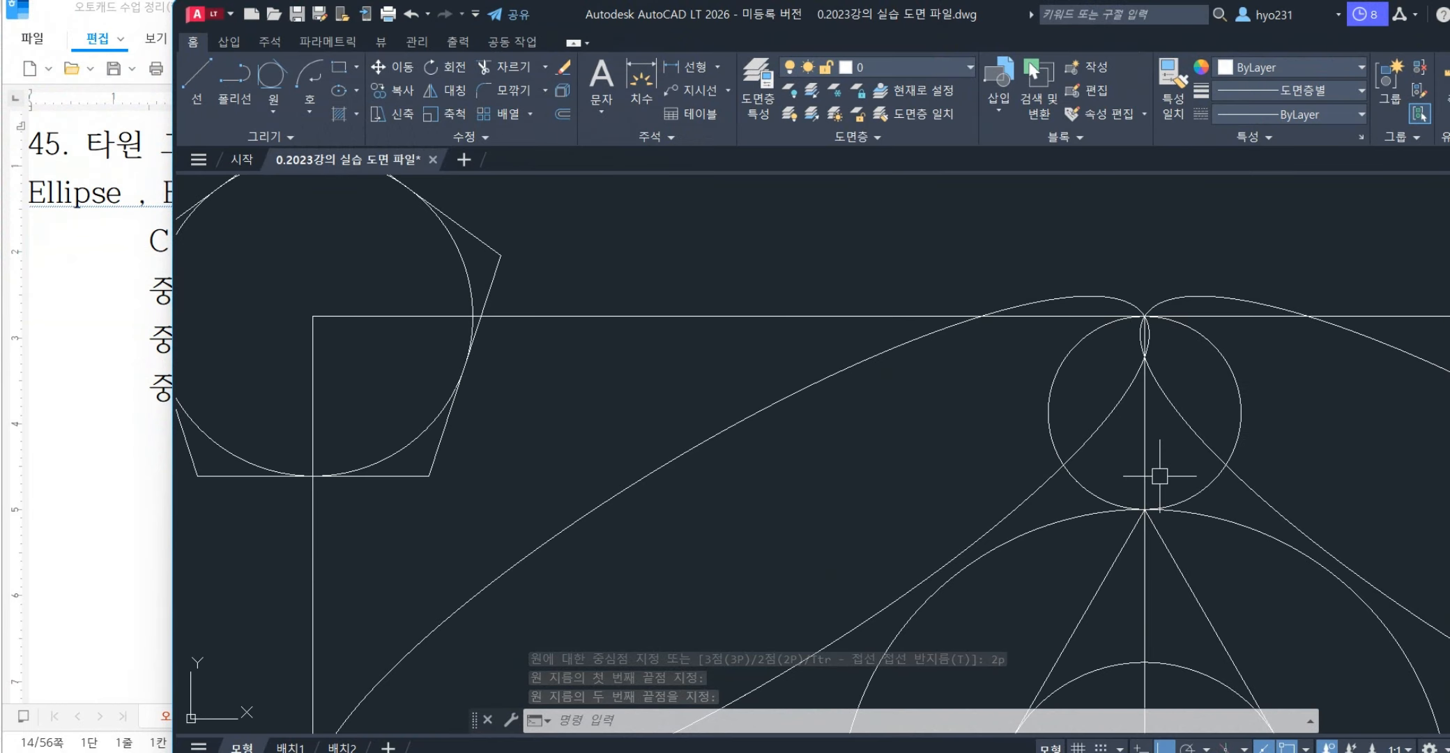
- Examine the 2-Ø10 circle between the R150 arc and the pentagon edge in the green reference drawing
scroll(1093, 479, down, 4)
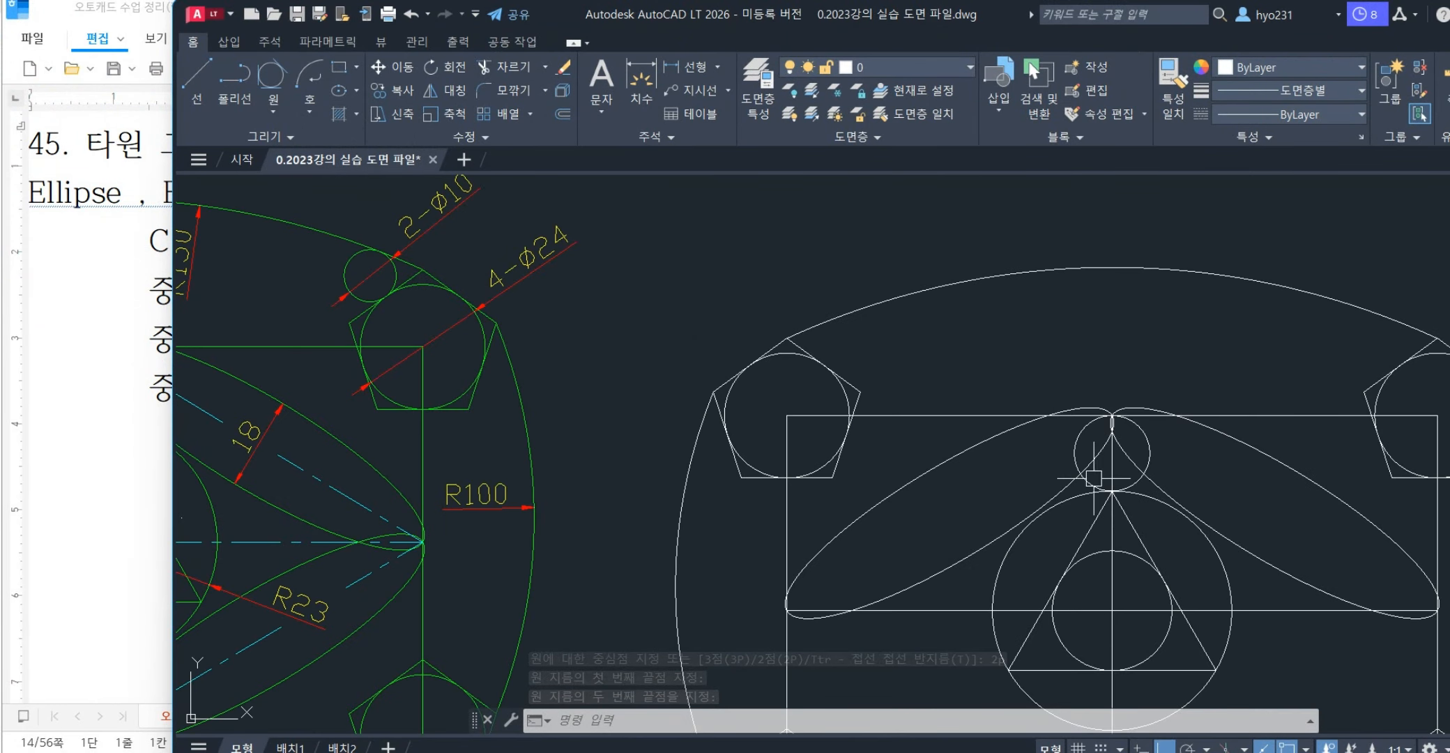
scroll(1168, 473, down, 2)
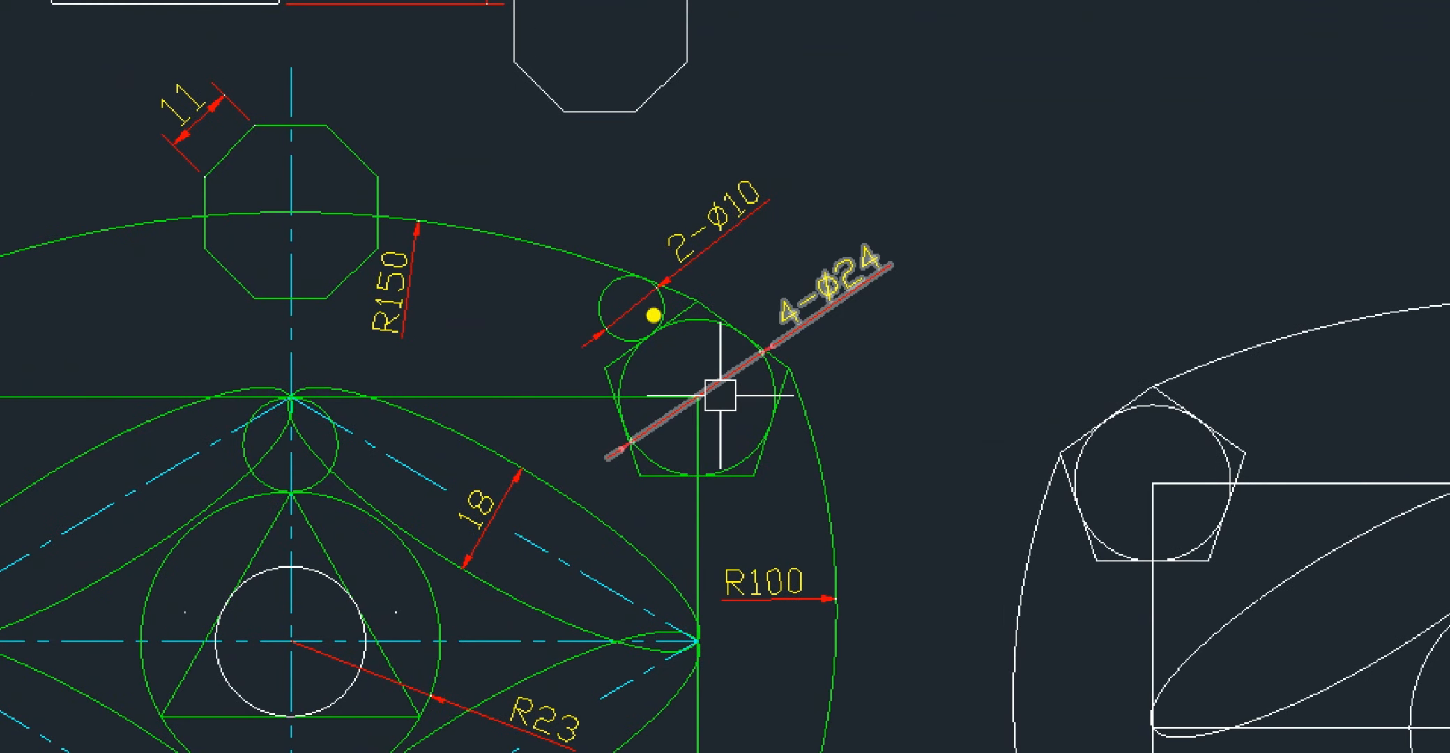
mouse_move(572, 263)
mouse_down()
mouse_move(657, 289)
mouse_move(635, 342)
mouse_up()
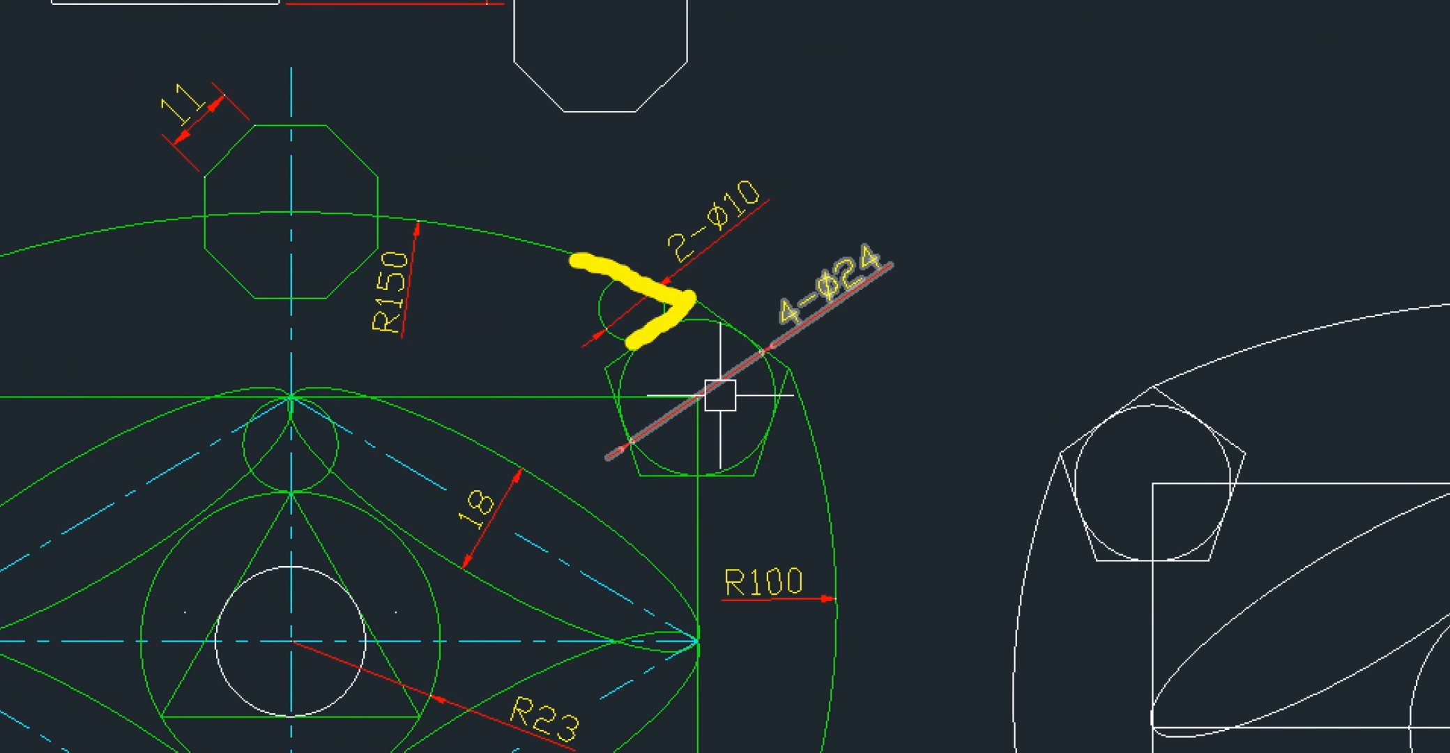
mouse_move(725, 255)
mouse_down()
mouse_move(737, 154)
mouse_move(733, 261)
mouse_up()
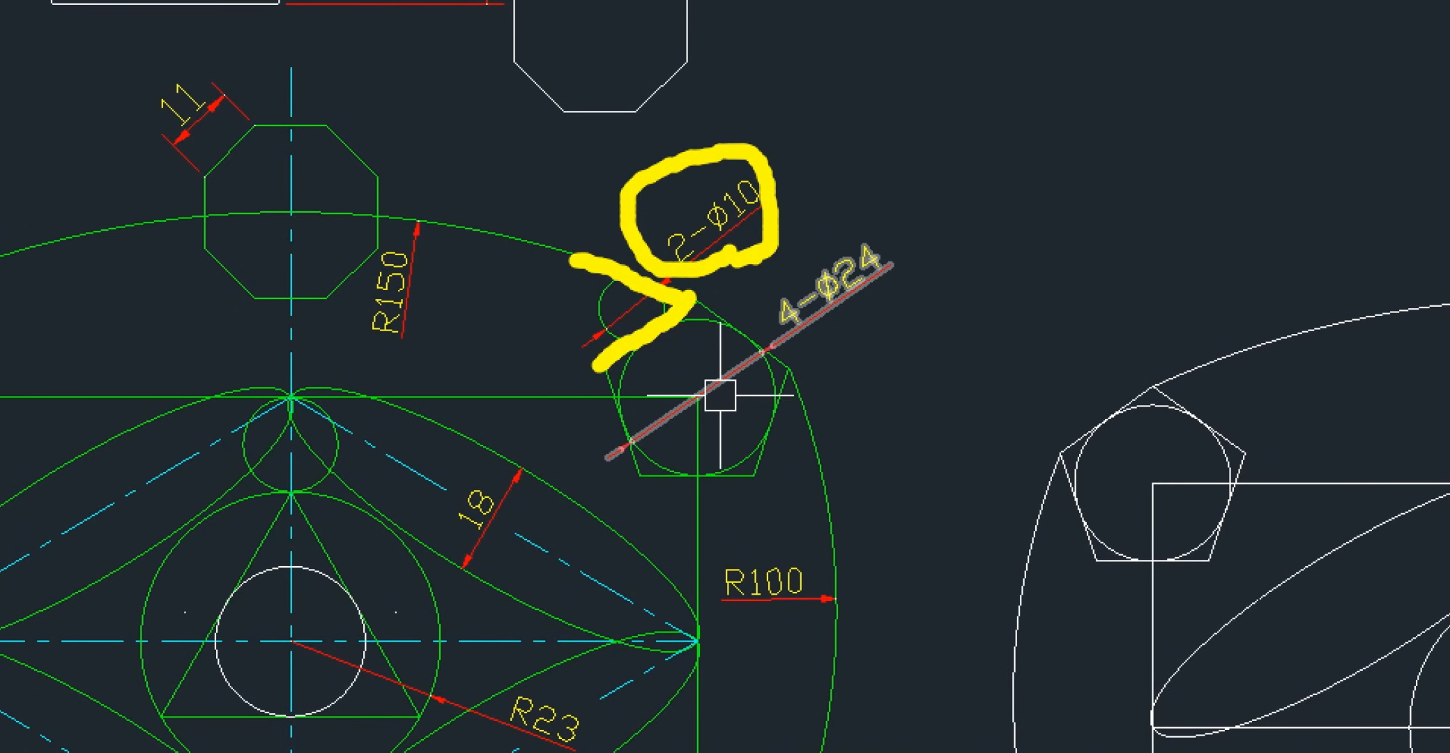
mouse_move(1197, 7)
mouse_down()
mouse_move(1143, 97)
mouse_move(1183, 96)
mouse_up()
drag(1073, 183, 1193, 183)
drag(1150, 195, 1154, 307)
key(Escape)
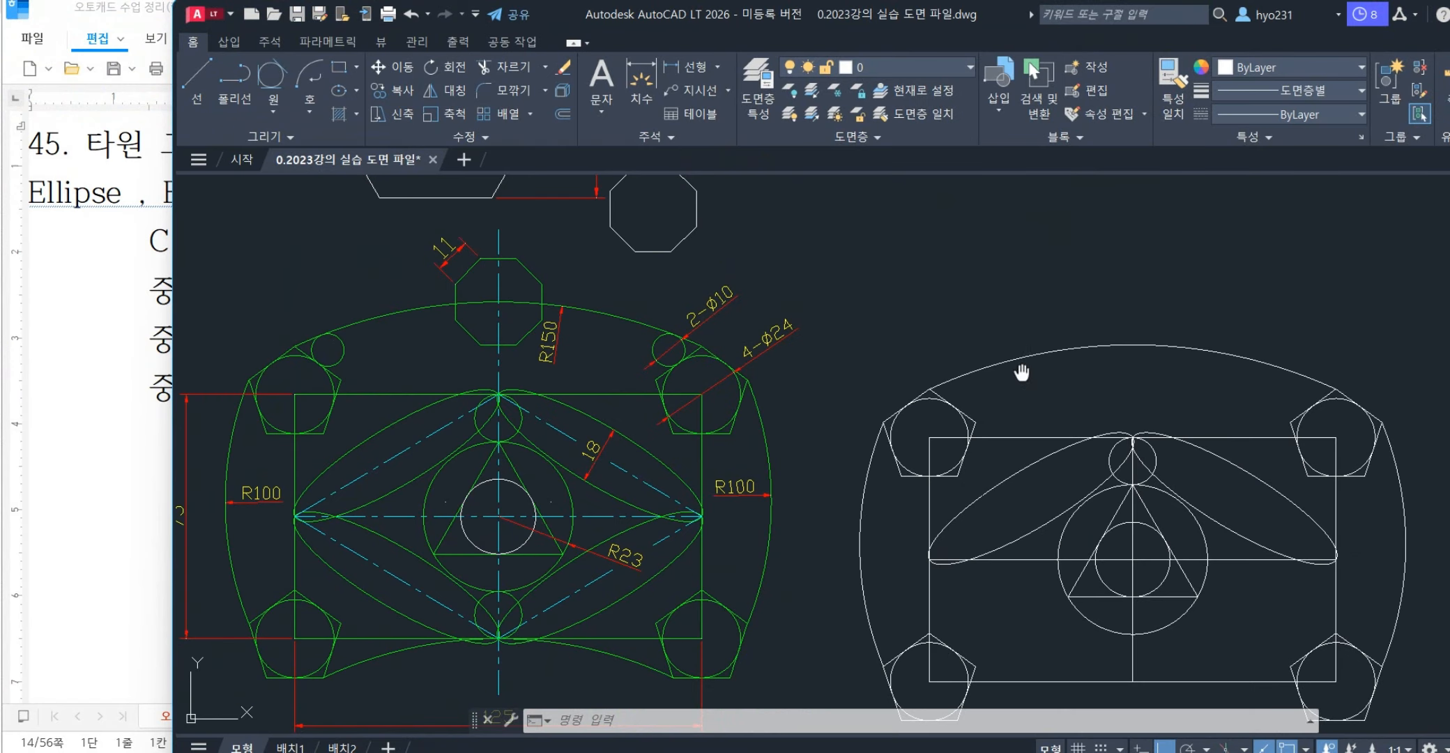
- Draw a radius 5 circle tangent to the white drawing's top arc and the upper-right pentagon's inner upper edge
middle_drag(1020, 373, 722, 372)
scroll(1030, 421, up, 2)
text(c)
key(Return)
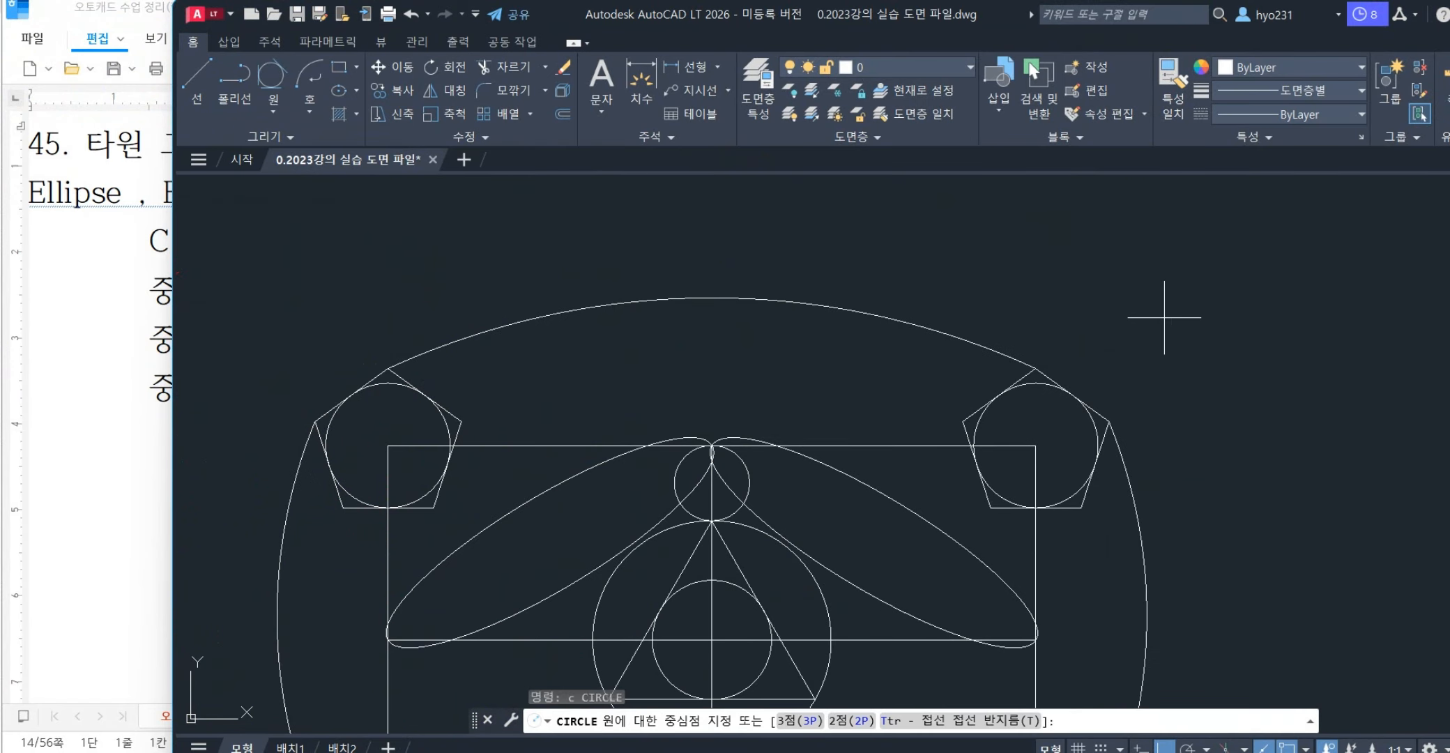
text(t)
key(Return)
scroll(1124, 341, up, 4)
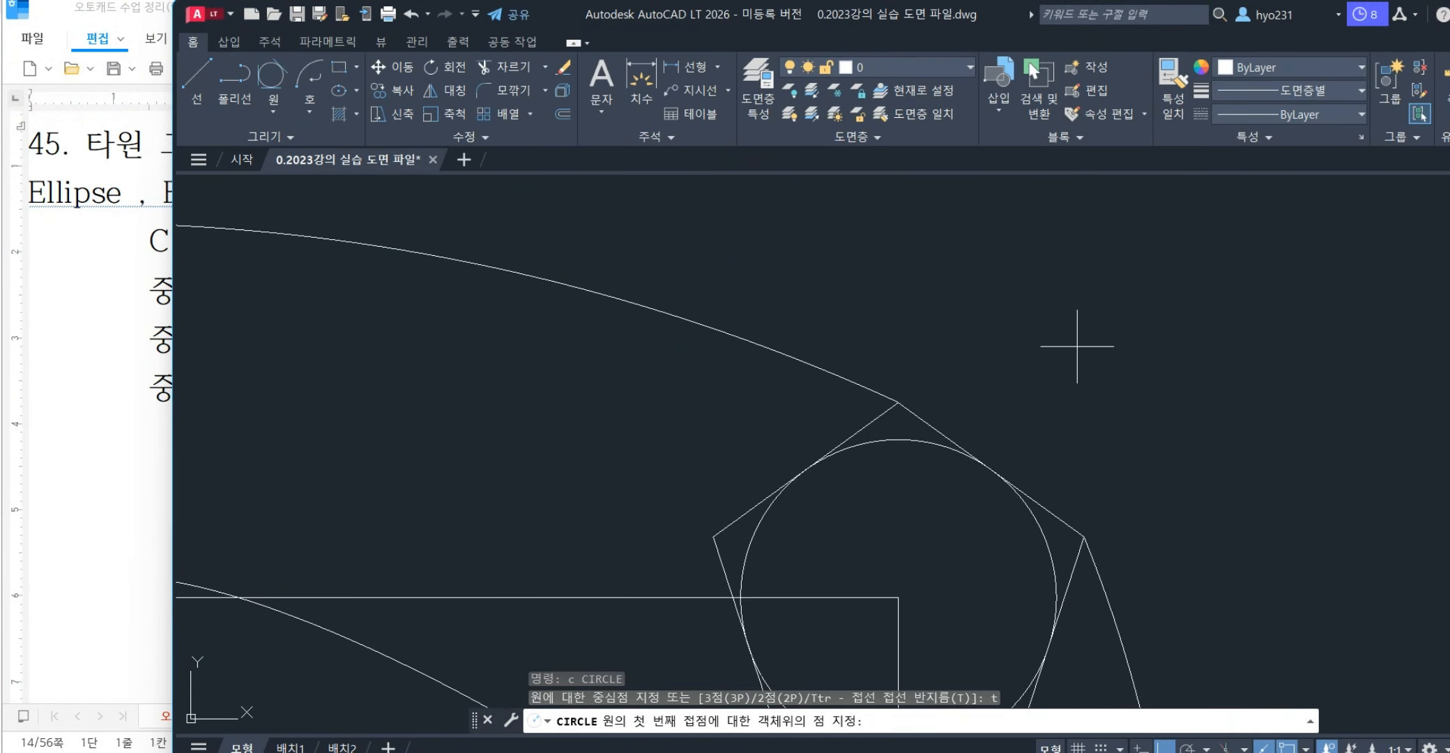
click(778, 356)
click(863, 427)
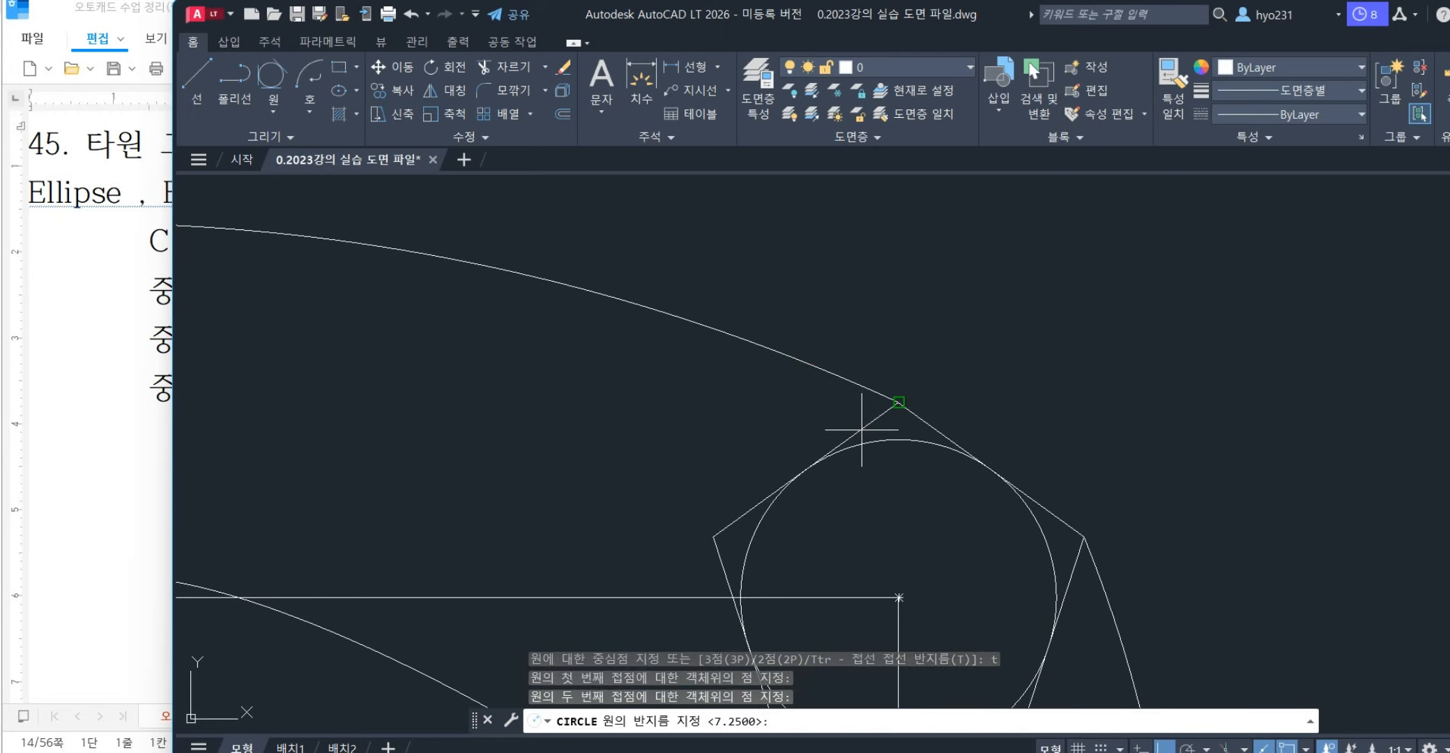
text(5)
key(Return)
- Draw a matching radius 5 circle tangent to the top arc and the upper-left pentagon's inner upper edge
scroll(1094, 337, down, 4)
scroll(648, 394, up, 3)
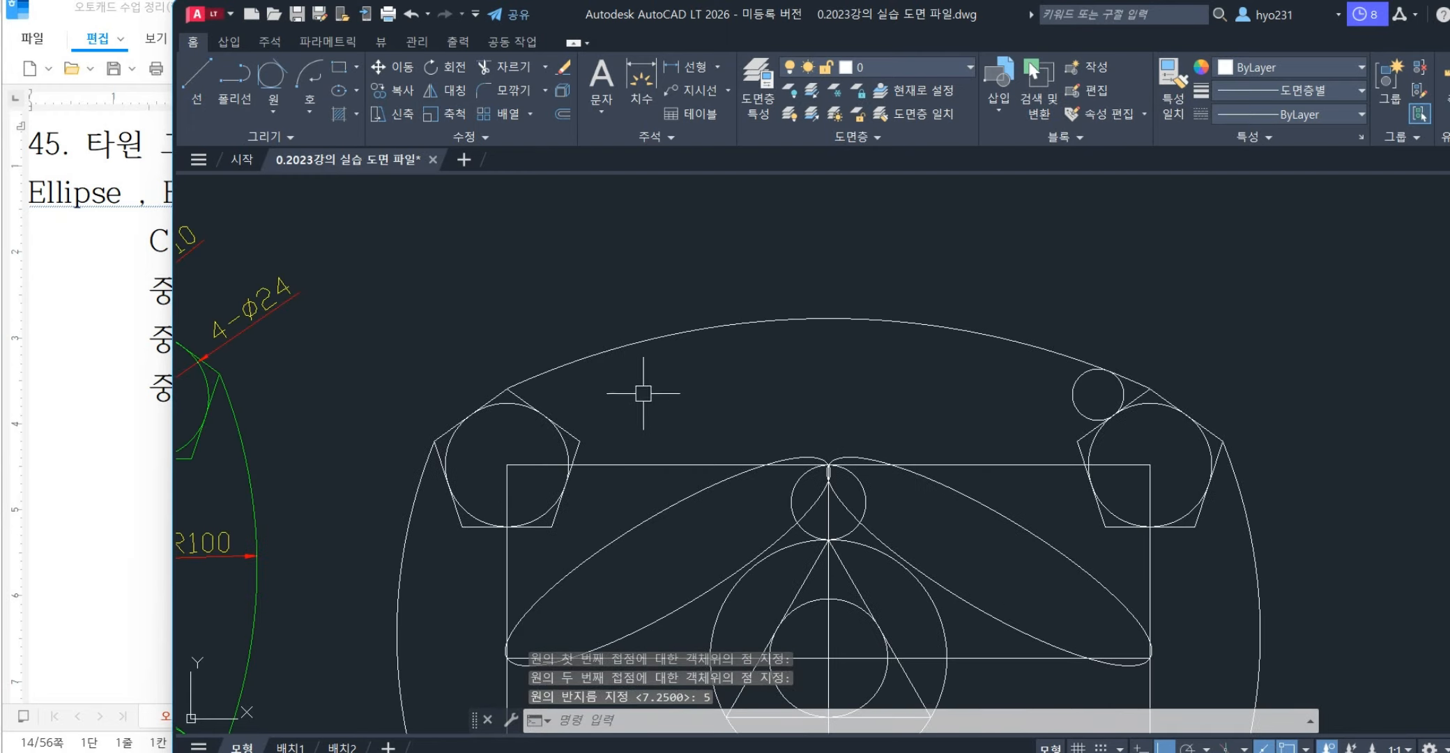
text(c)
key(Return)
text(t)
key(Return)
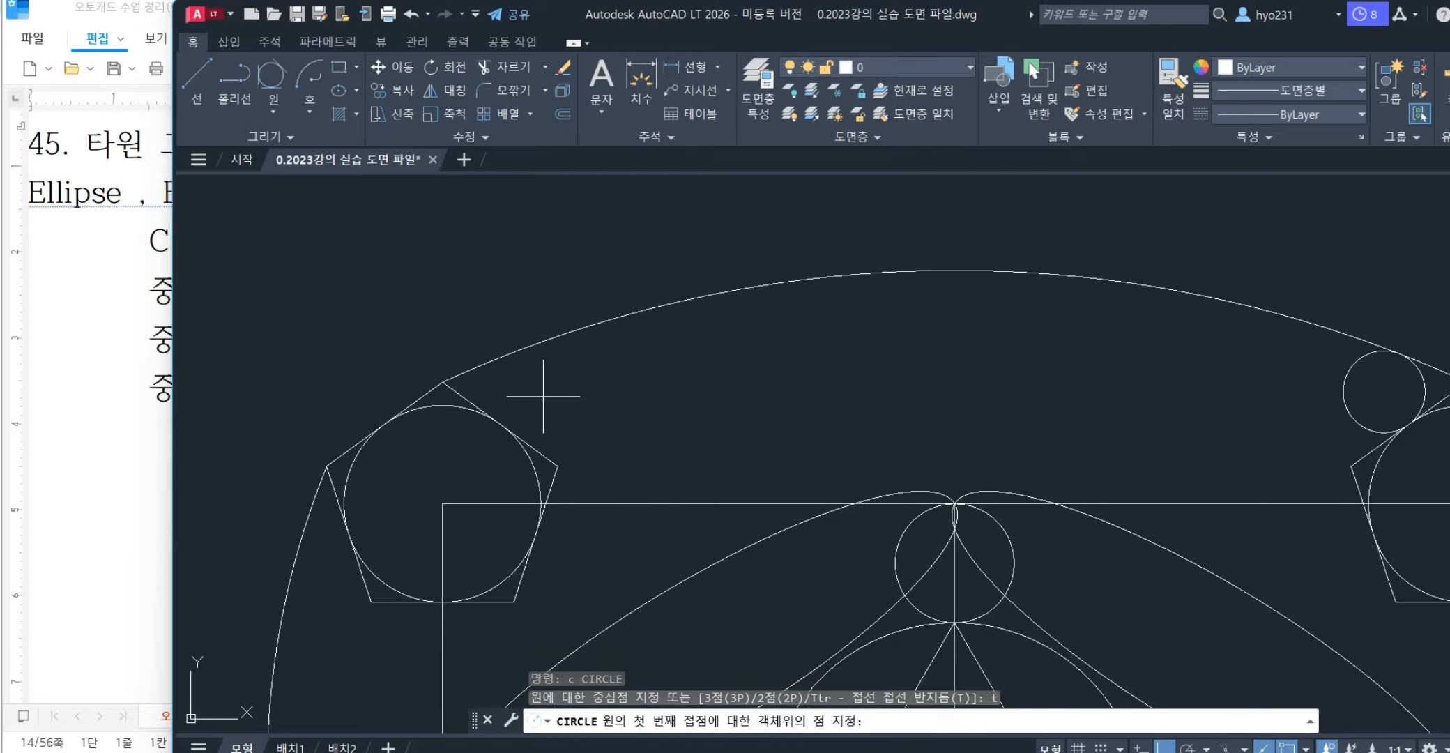
click(512, 356)
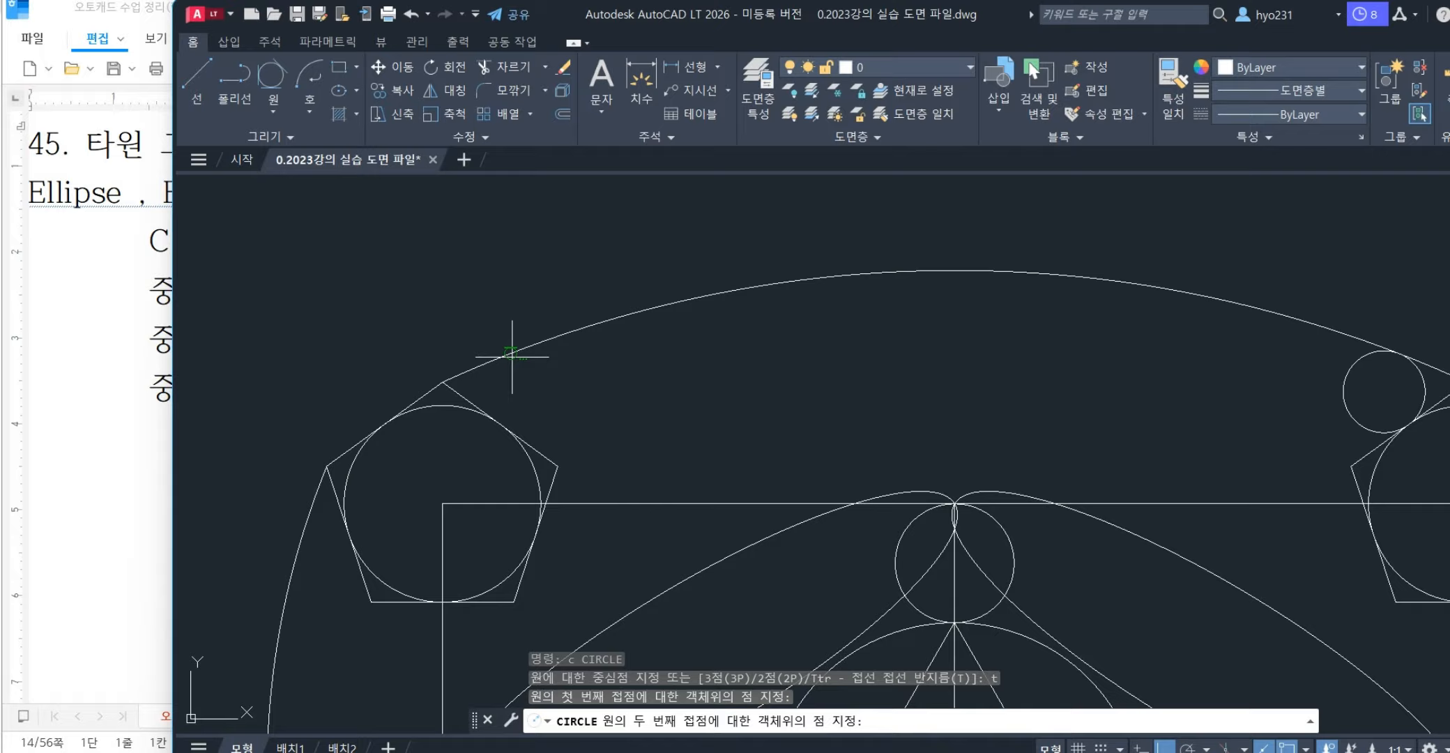
click(476, 397)
text(5)
key(Return)
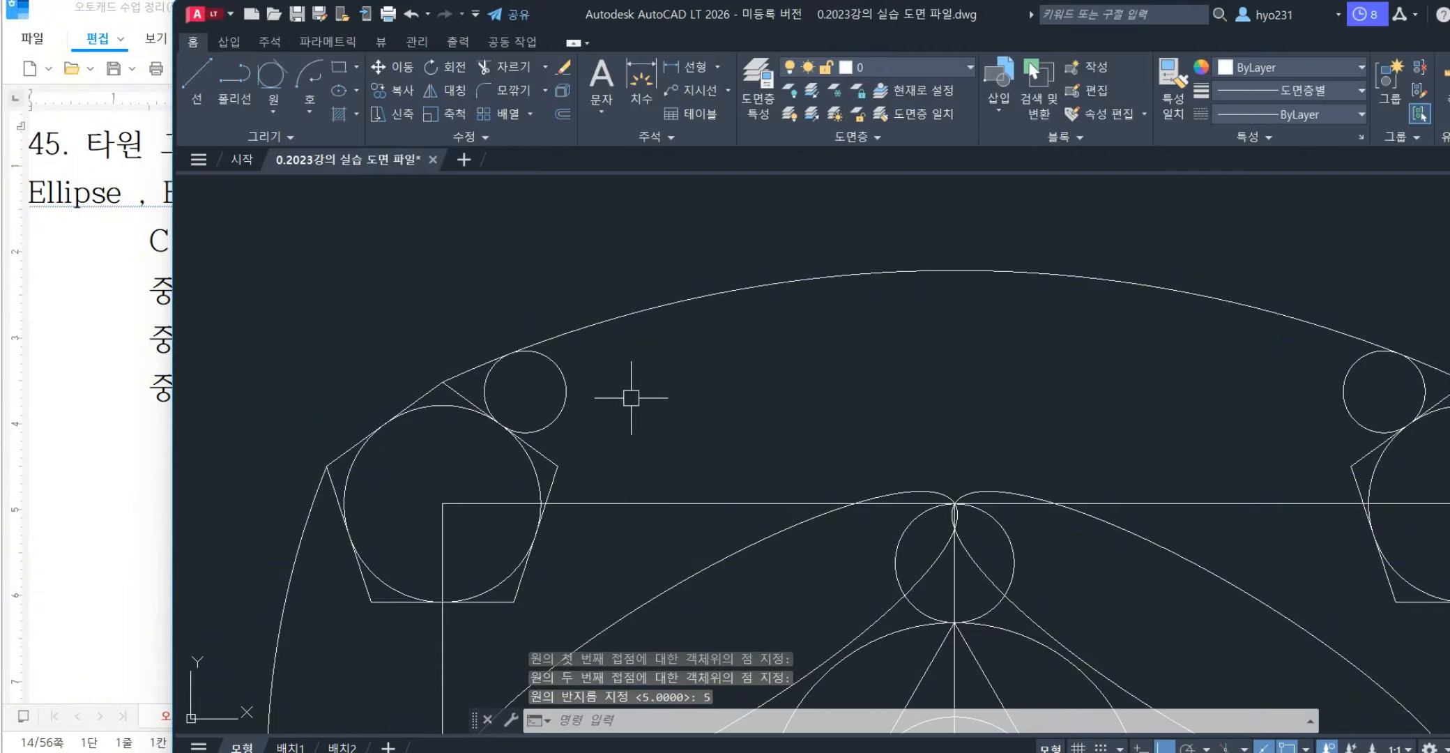
- Compare the small tangent circles and the ellipses of the white drawing with the green reference drawing
scroll(716, 398, down, 4)
middle_drag(713, 401, 1133, 386)
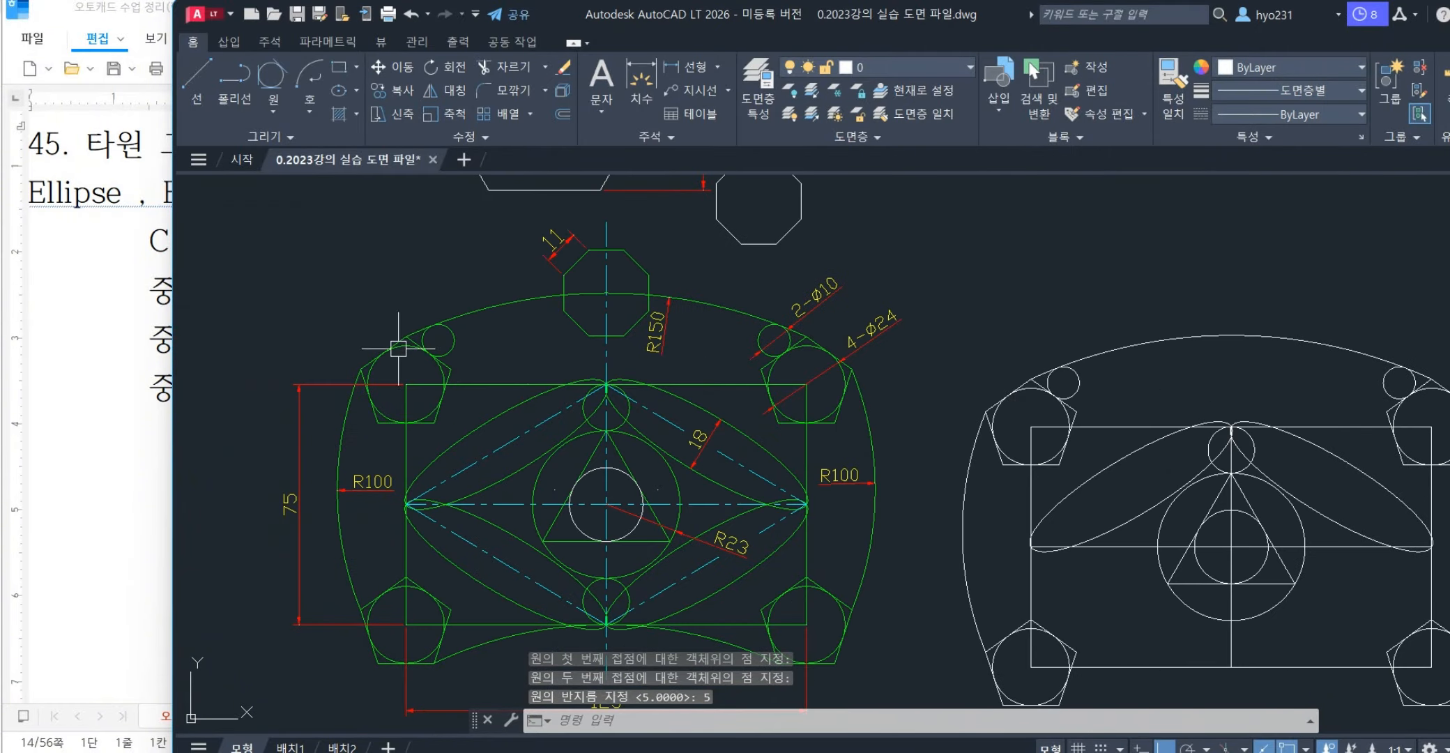
scroll(429, 317, up, 3)
scroll(467, 321, down, 2)
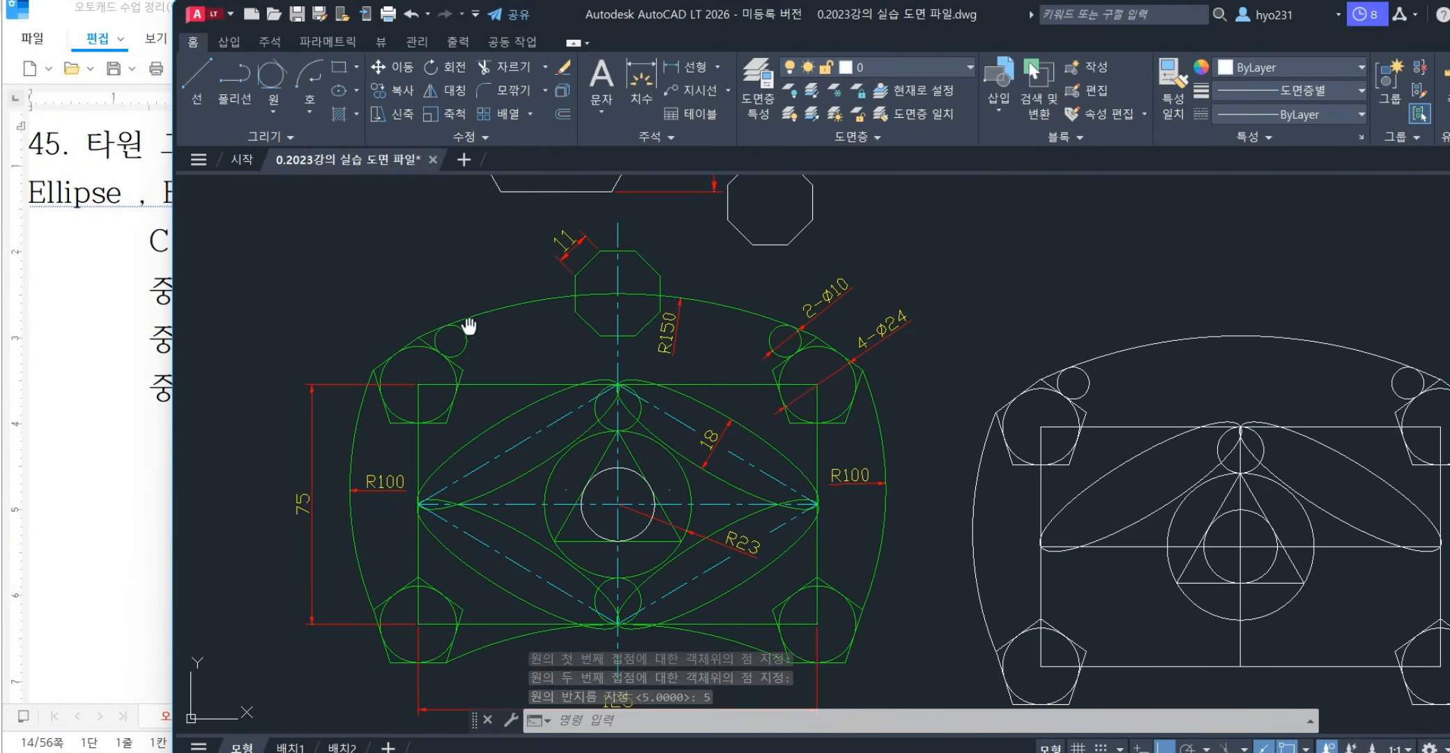
scroll(431, 357, down, 1)
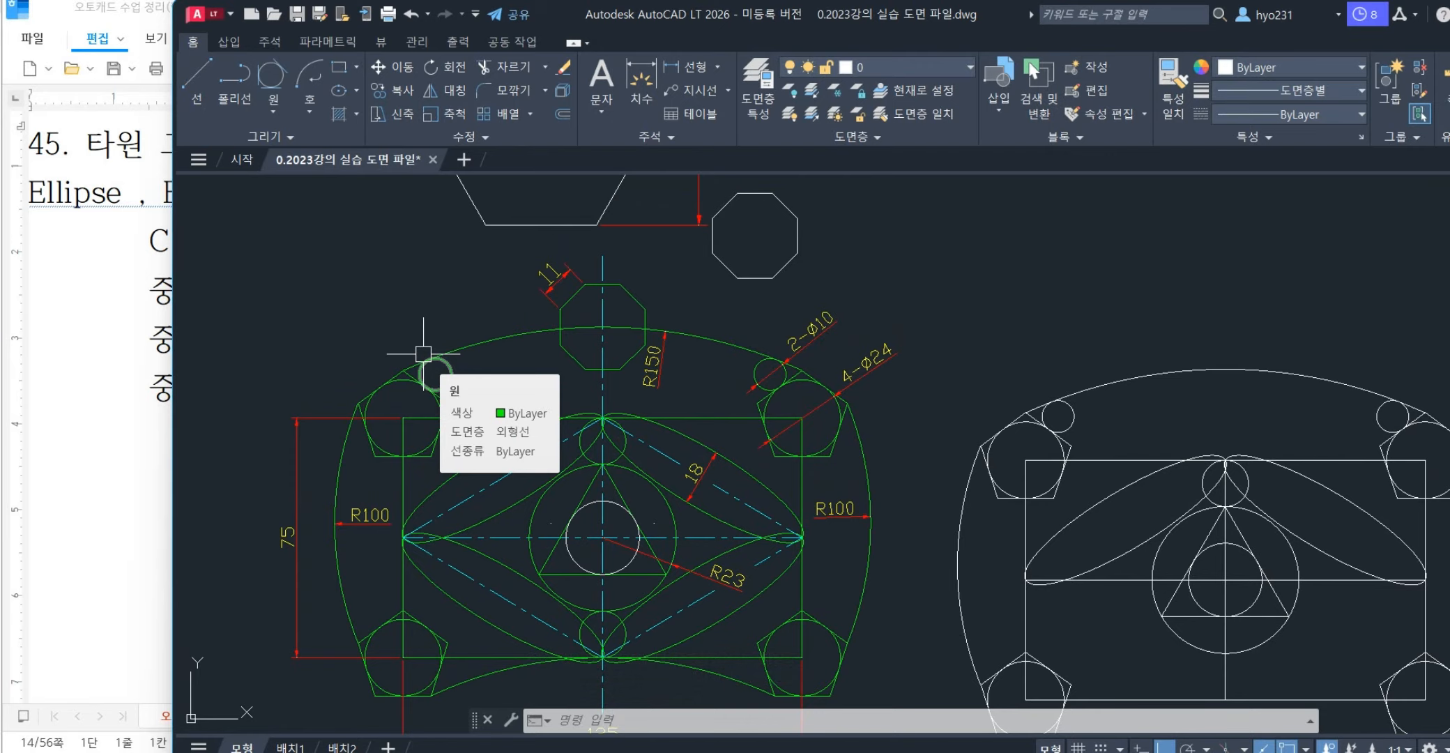
middle_drag(941, 423, 841, 347)
middle_drag(1110, 478, 610, 357)
middle_drag(867, 381, 1019, 426)
scroll(724, 387, up, 2)
click(941, 401)
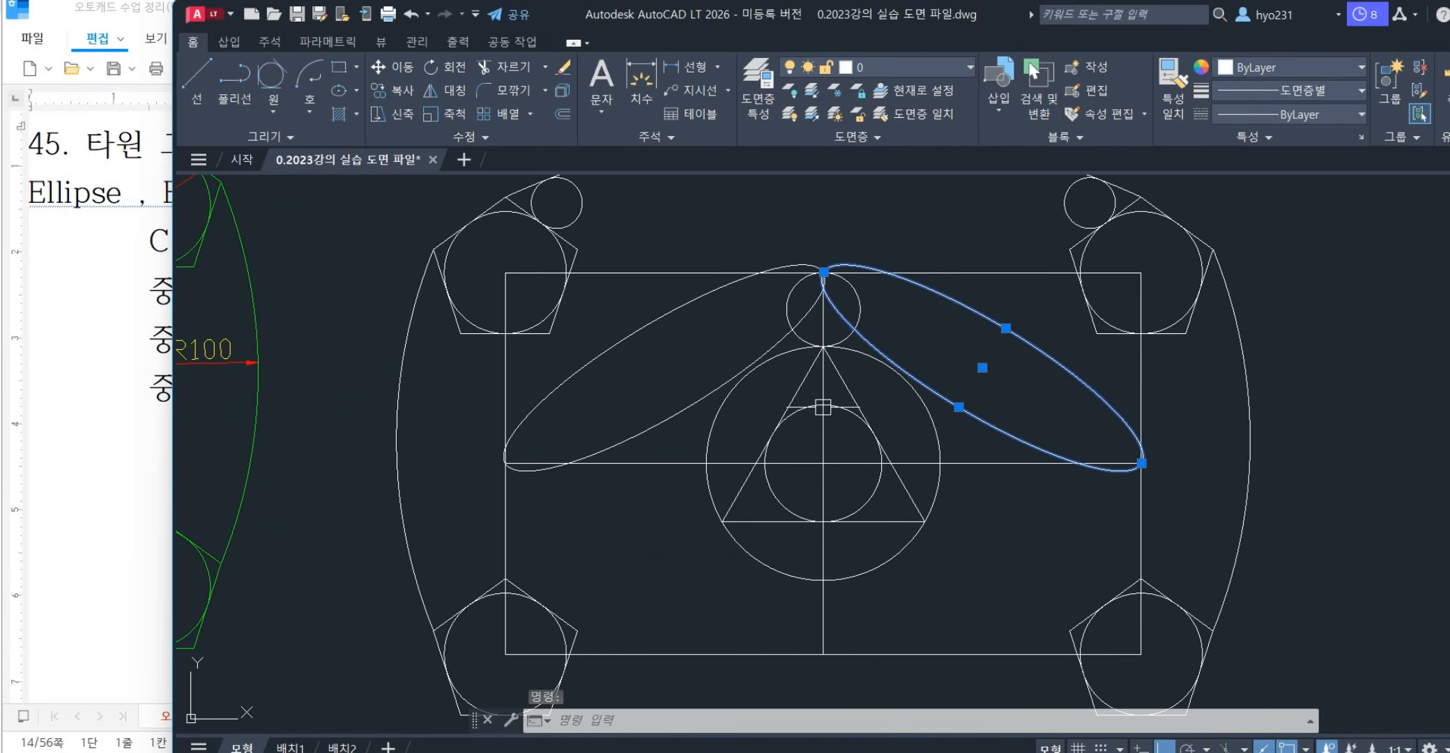
click(681, 411)
click(860, 305)
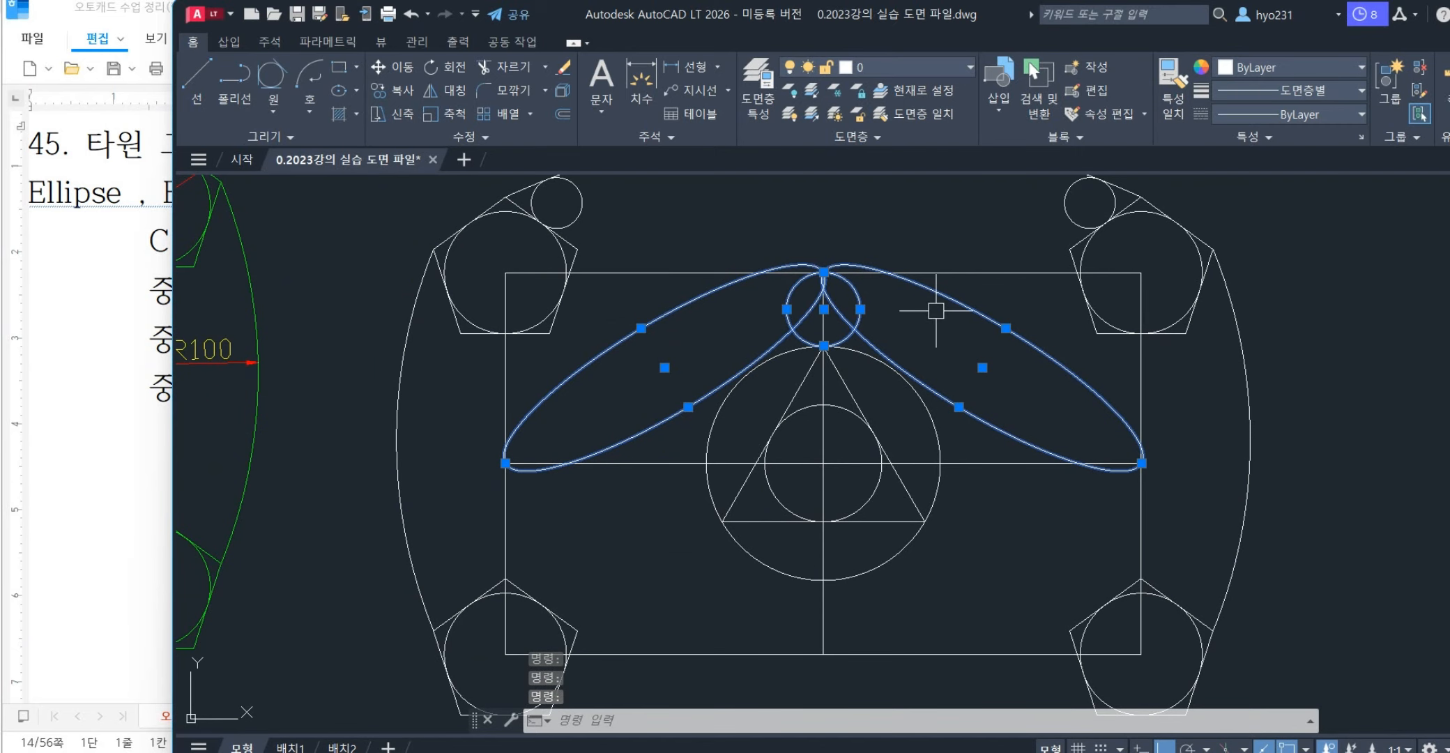
key(Escape)
key(Escape)
key(Escape)
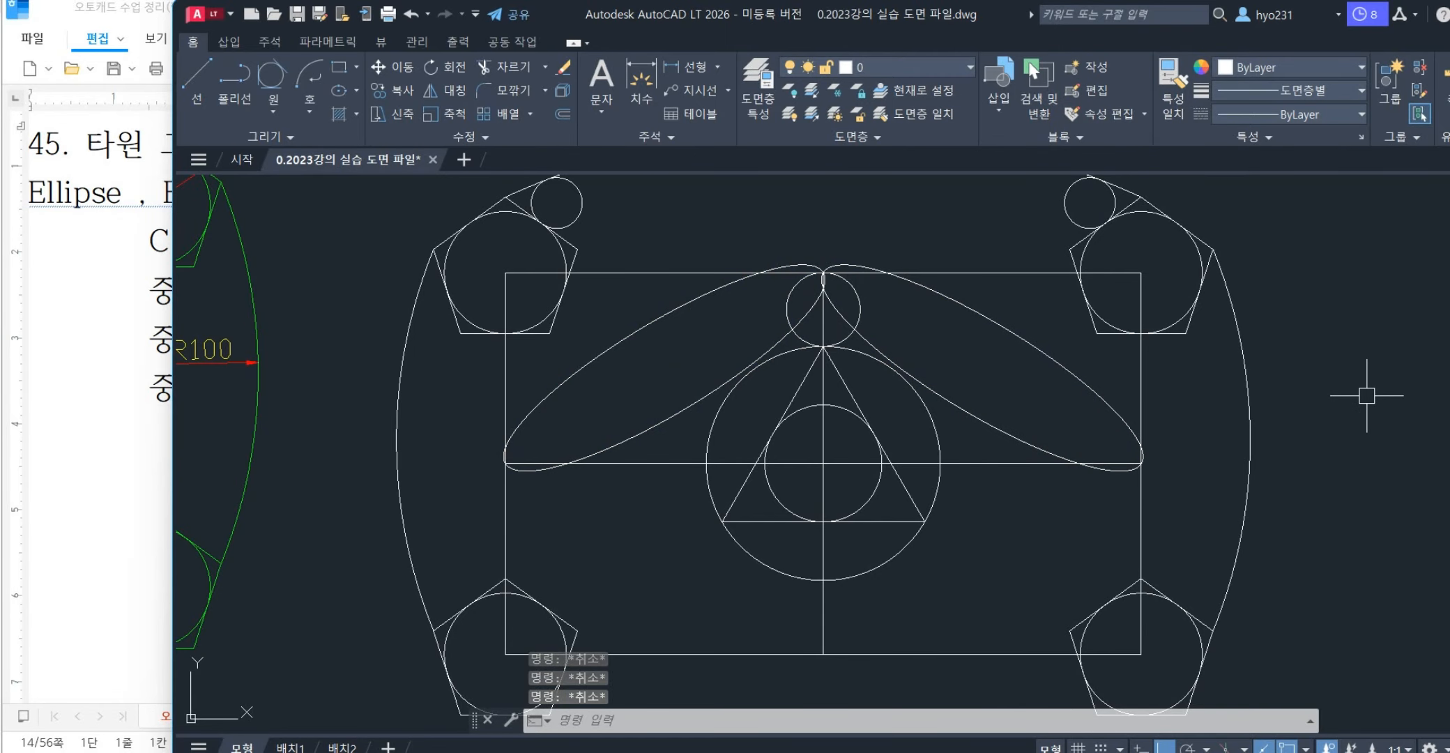
- Mirror the two upper ellipses and the small circle above the triangle about the horizontal centre line, keeping the originals
text(mi)
key(Return)
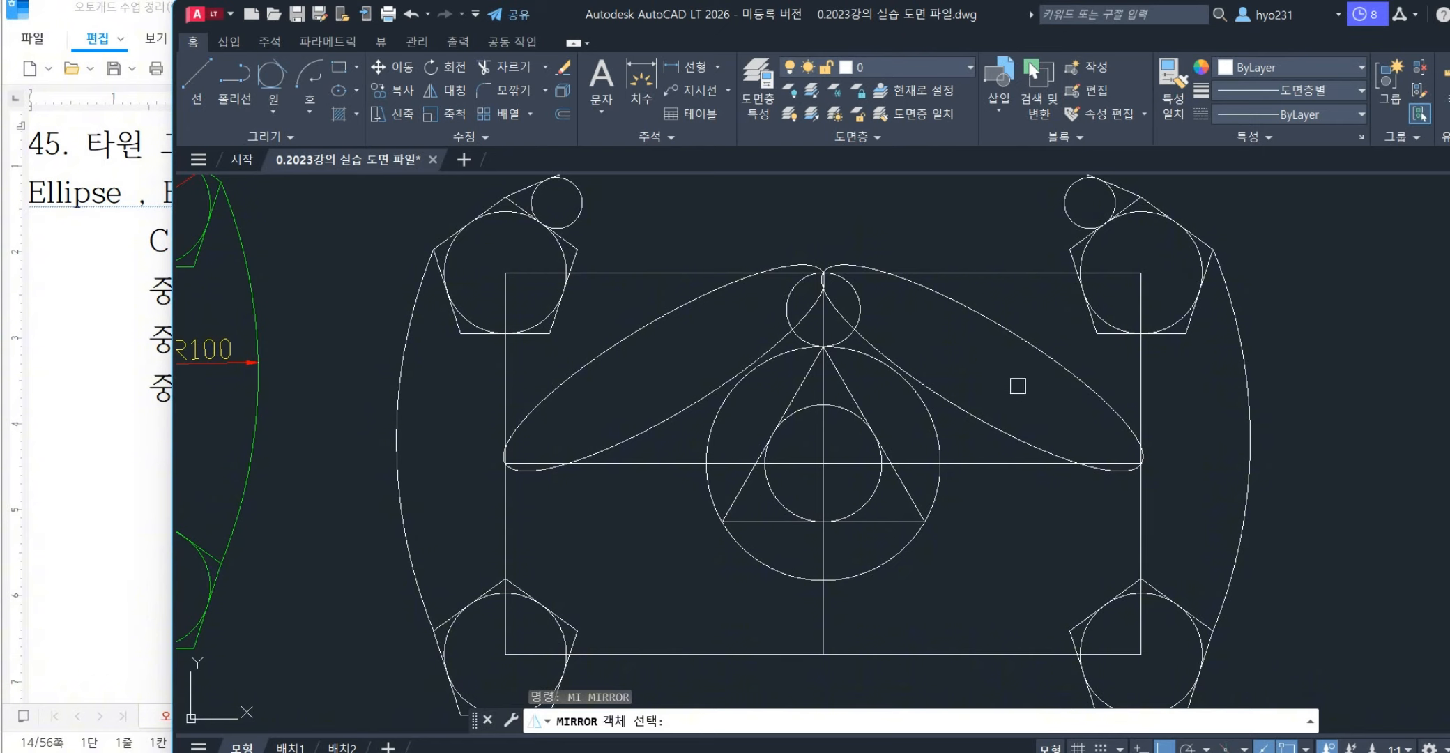
click(992, 322)
click(684, 302)
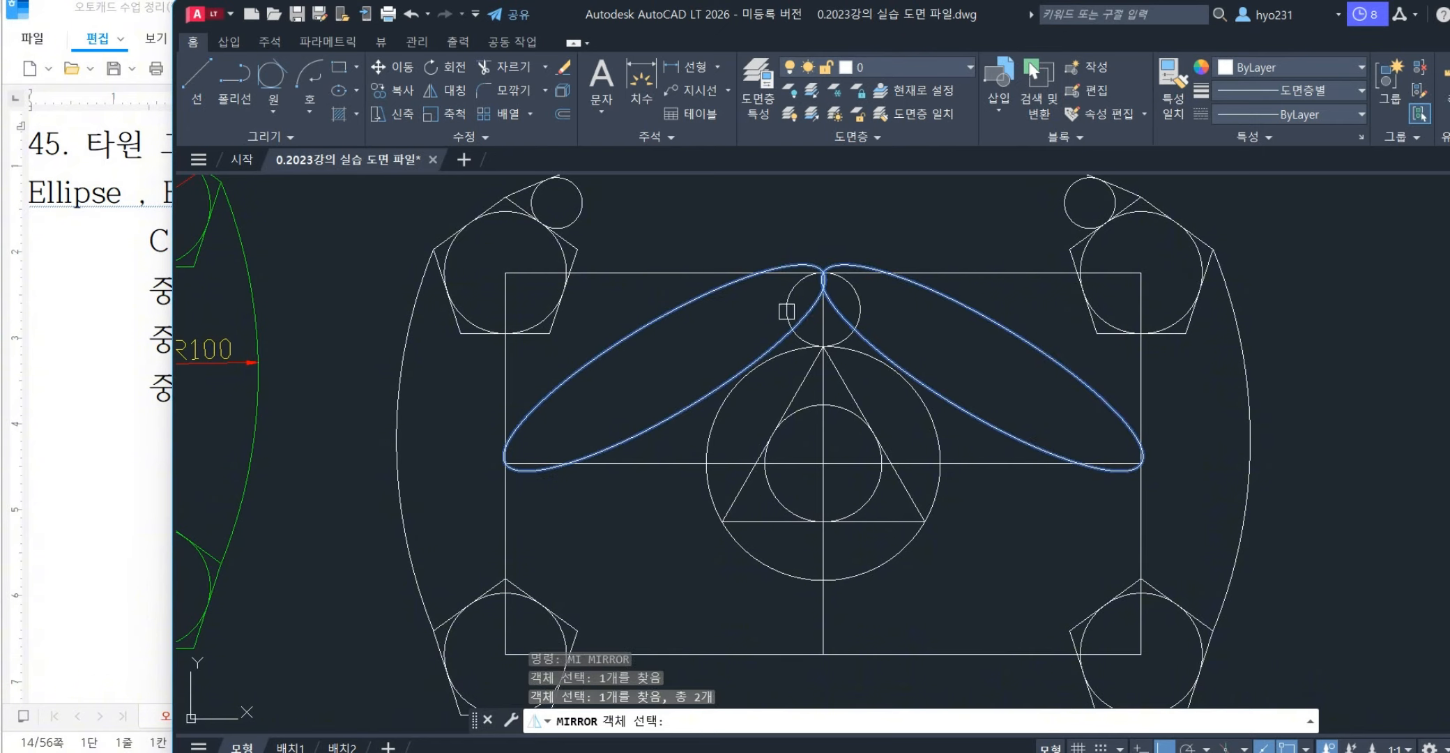
click(861, 313)
key(Return)
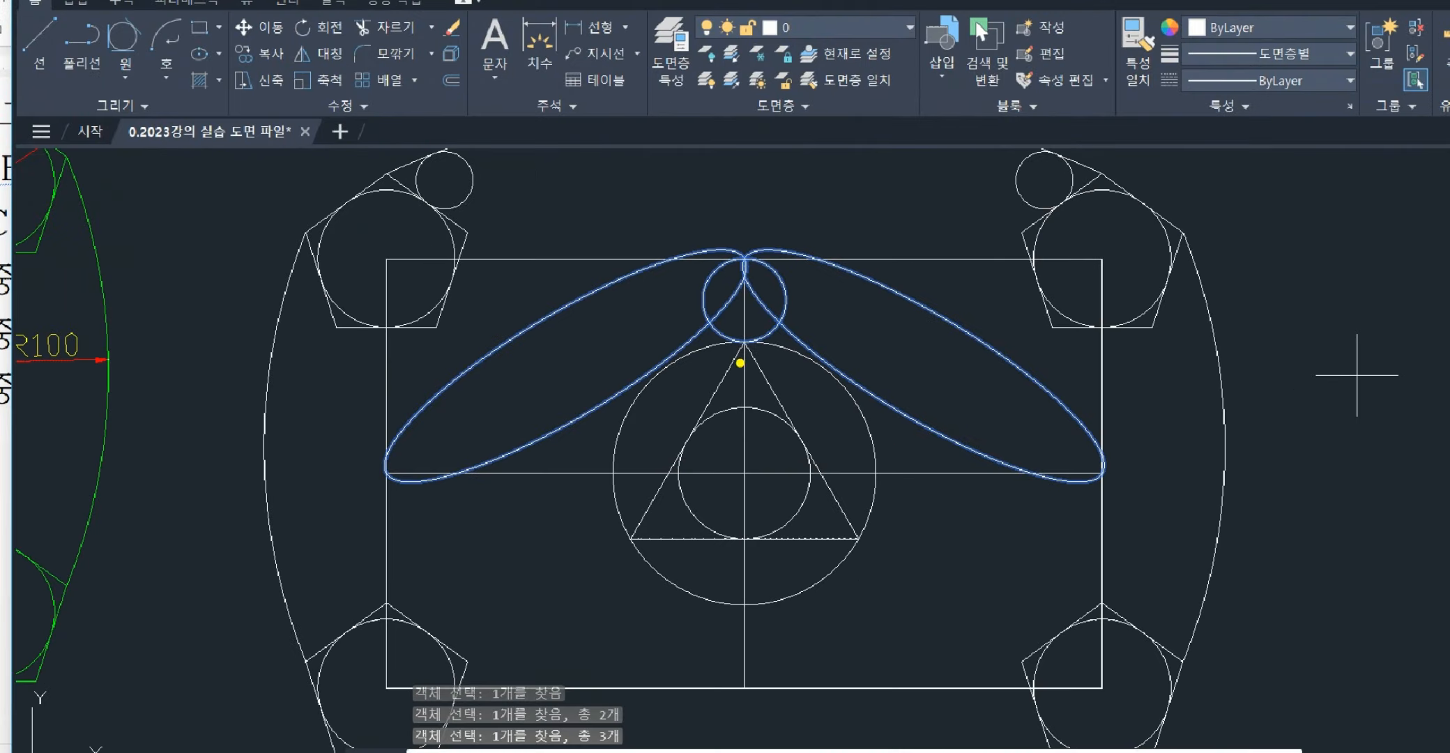
mouse_move(453, 540)
mouse_down()
mouse_move(736, 672)
mouse_move(1036, 545)
mouse_up()
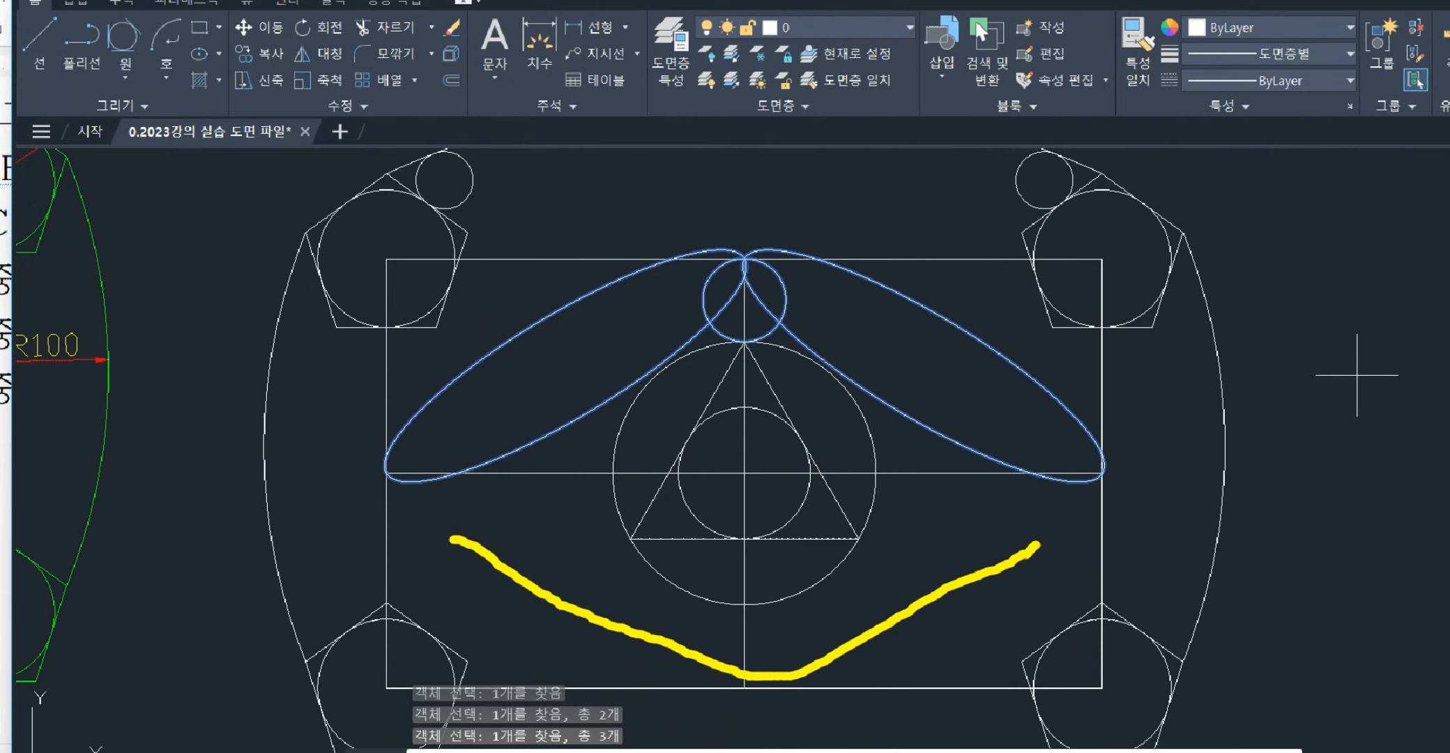
drag(1111, 477, 436, 477)
drag(910, 479, 901, 495)
mouse_move(584, 487)
mouse_down()
mouse_move(558, 446)
mouse_move(549, 498)
mouse_up()
key(Escape)
click(823, 462)
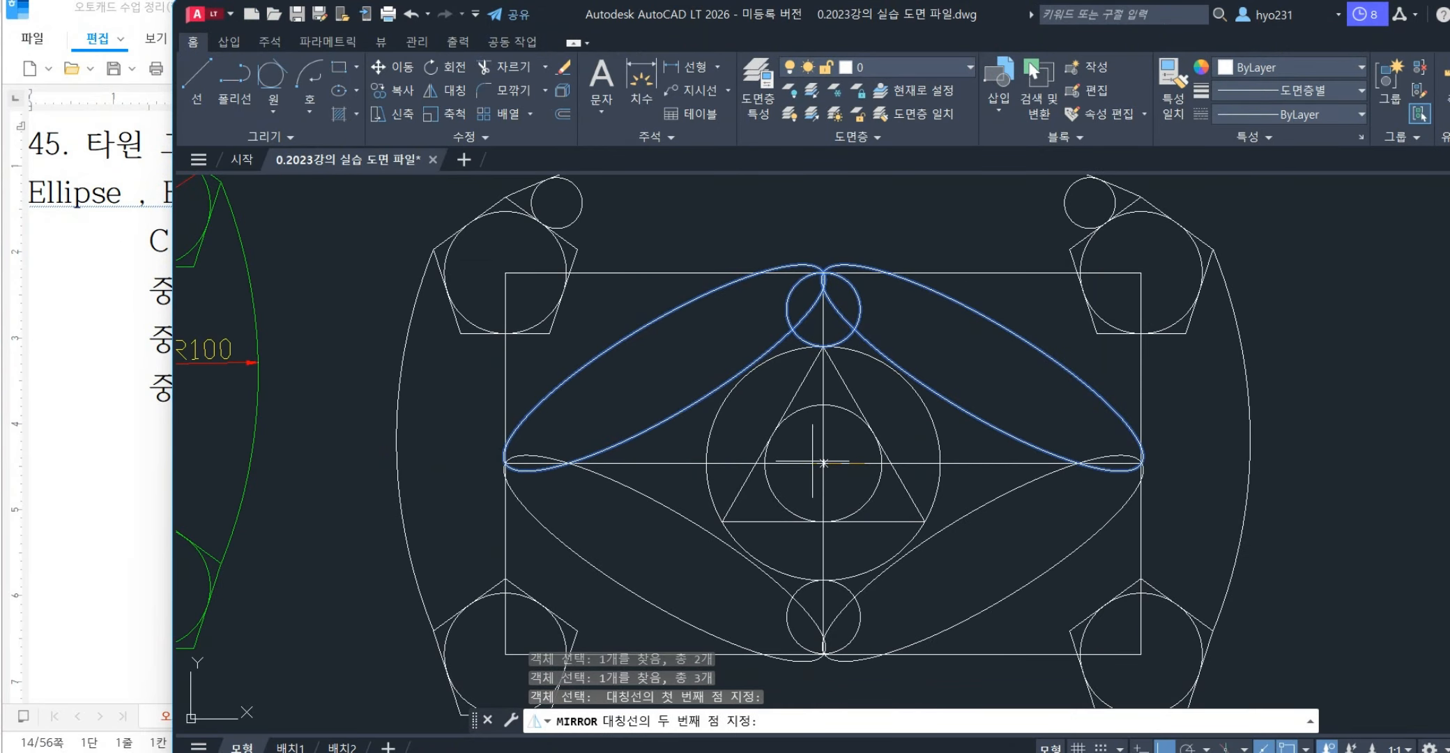
click(686, 462)
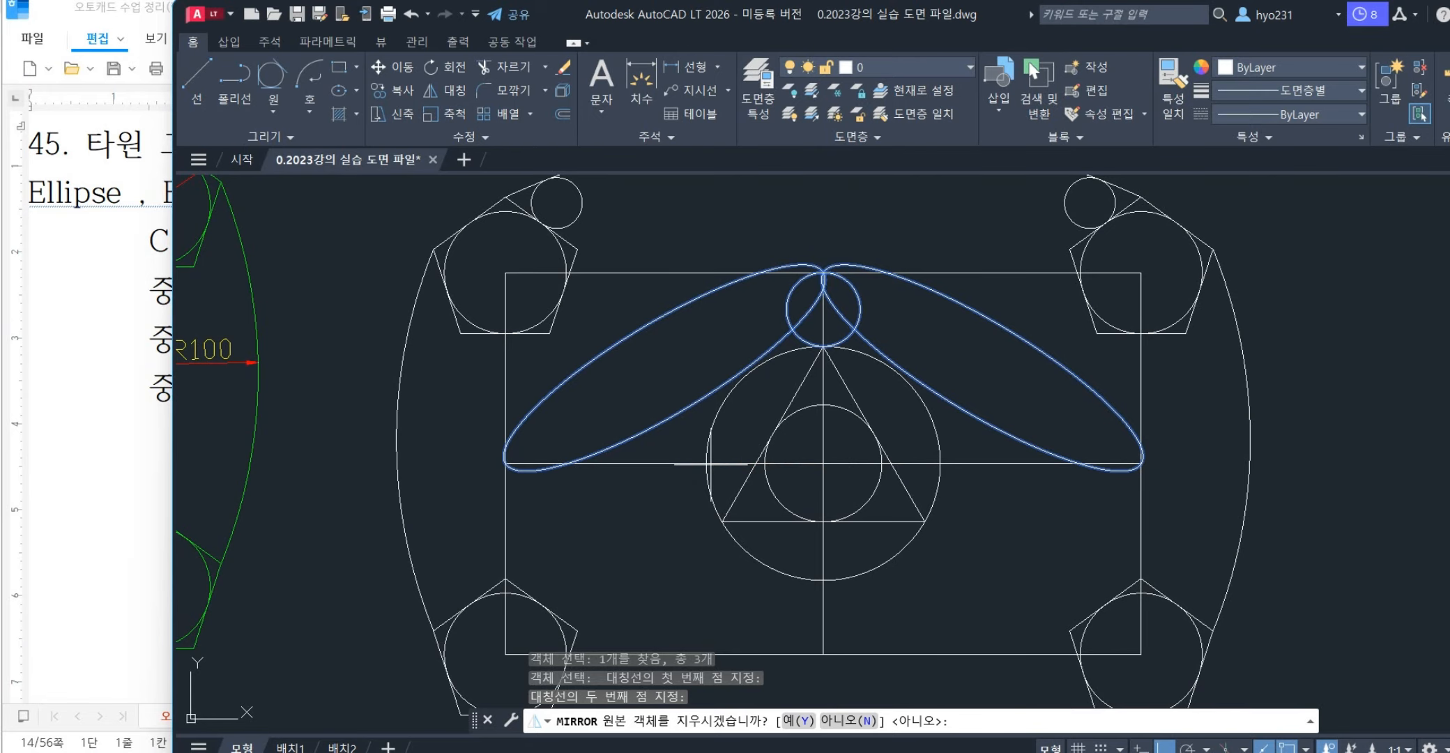
key(Return)
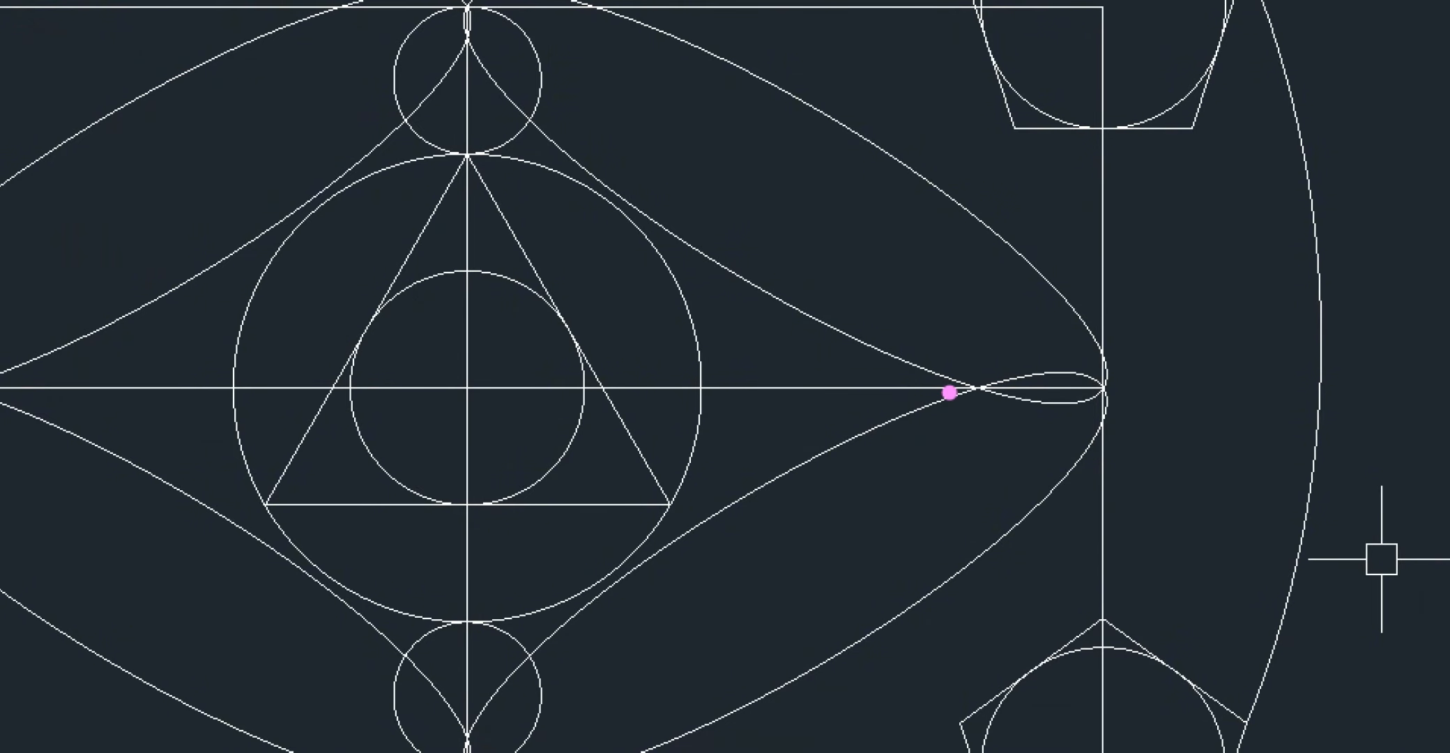
- Examine the horizontal mirror axis and compare the whole white drawing with the green reference drawing
shift+drag(944, 387, 128, 386)
mouse_move(723, 402)
mouse_down()
mouse_move(669, 388)
mouse_move(691, 428)
mouse_up()
mouse_move(426, 377)
mouse_down()
mouse_move(467, 369)
mouse_move(426, 392)
mouse_up()
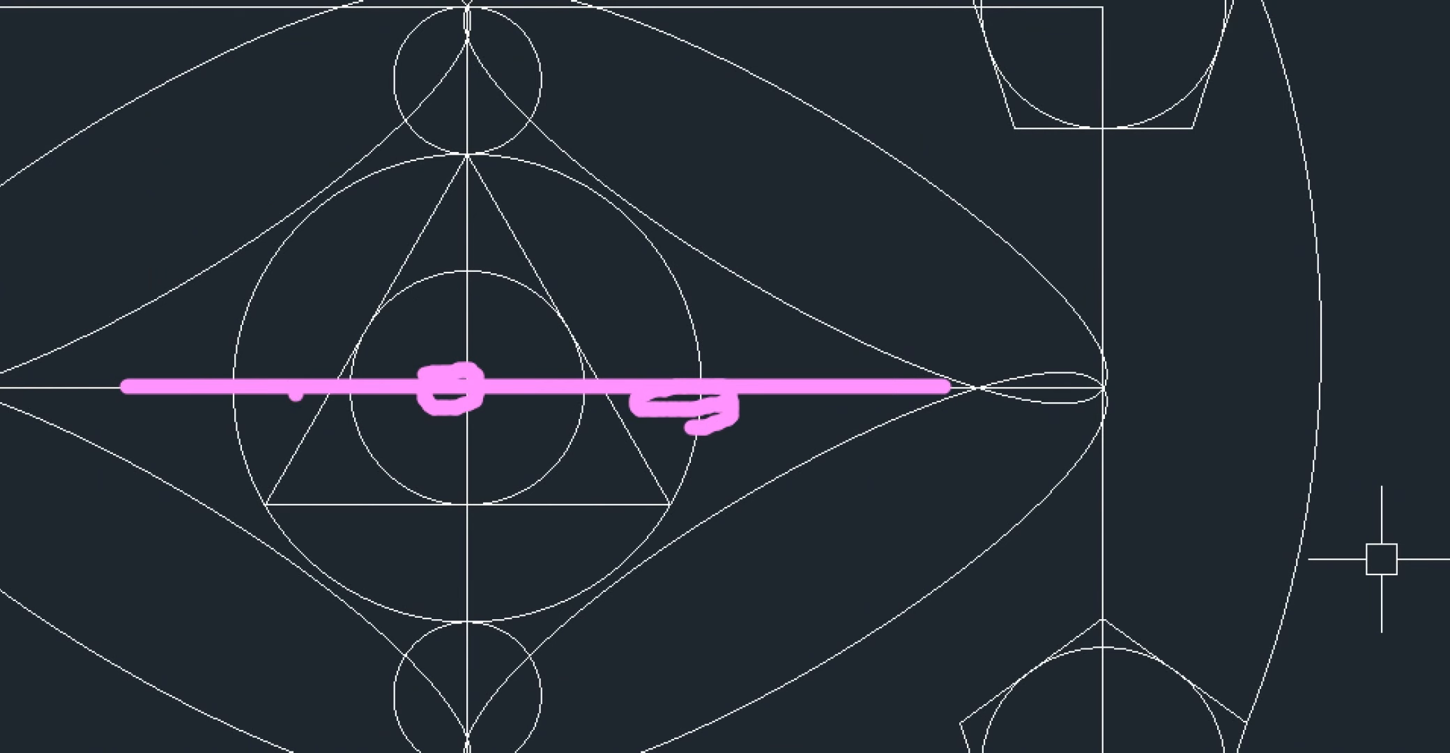
drag(296, 395, 240, 402)
key(Escape)
key(Escape)
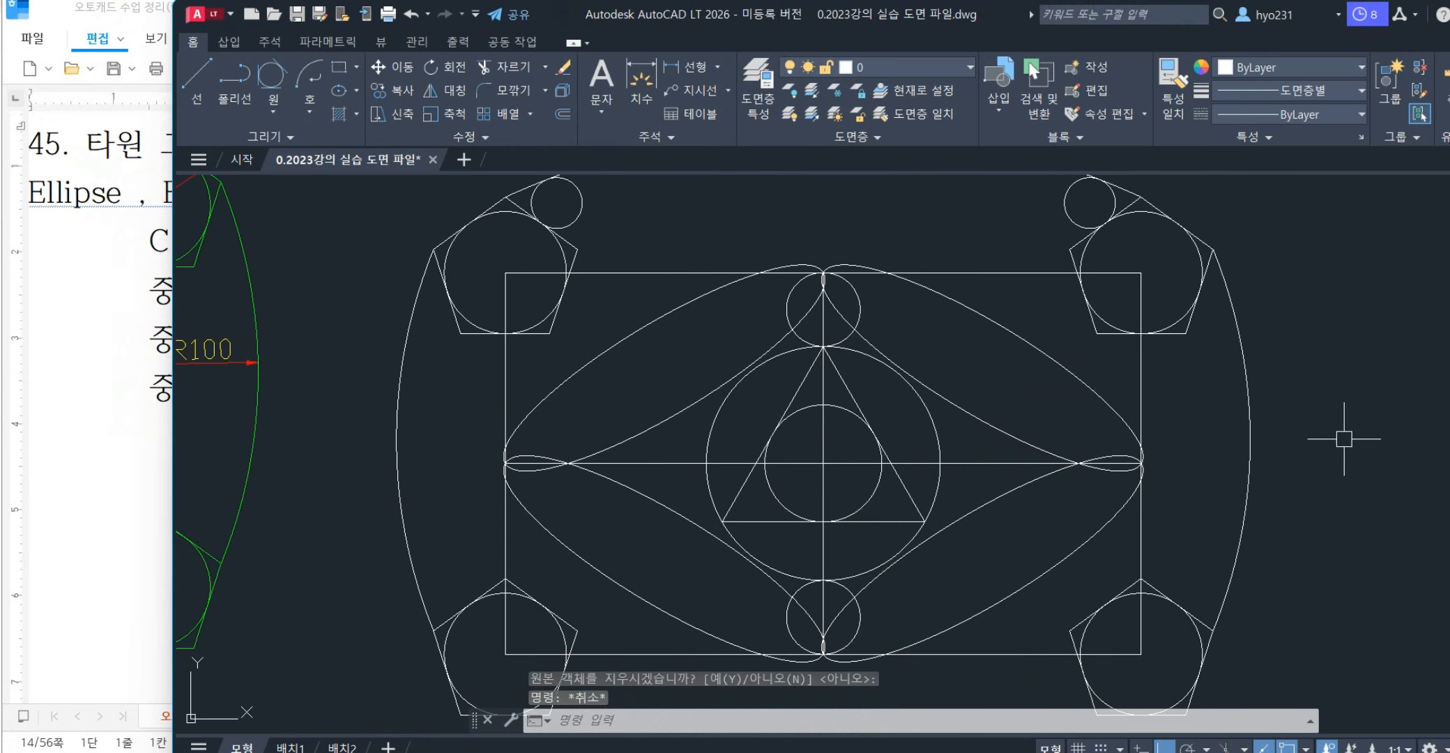
scroll(1344, 439, down, 4)
scroll(1269, 509, up, 2)
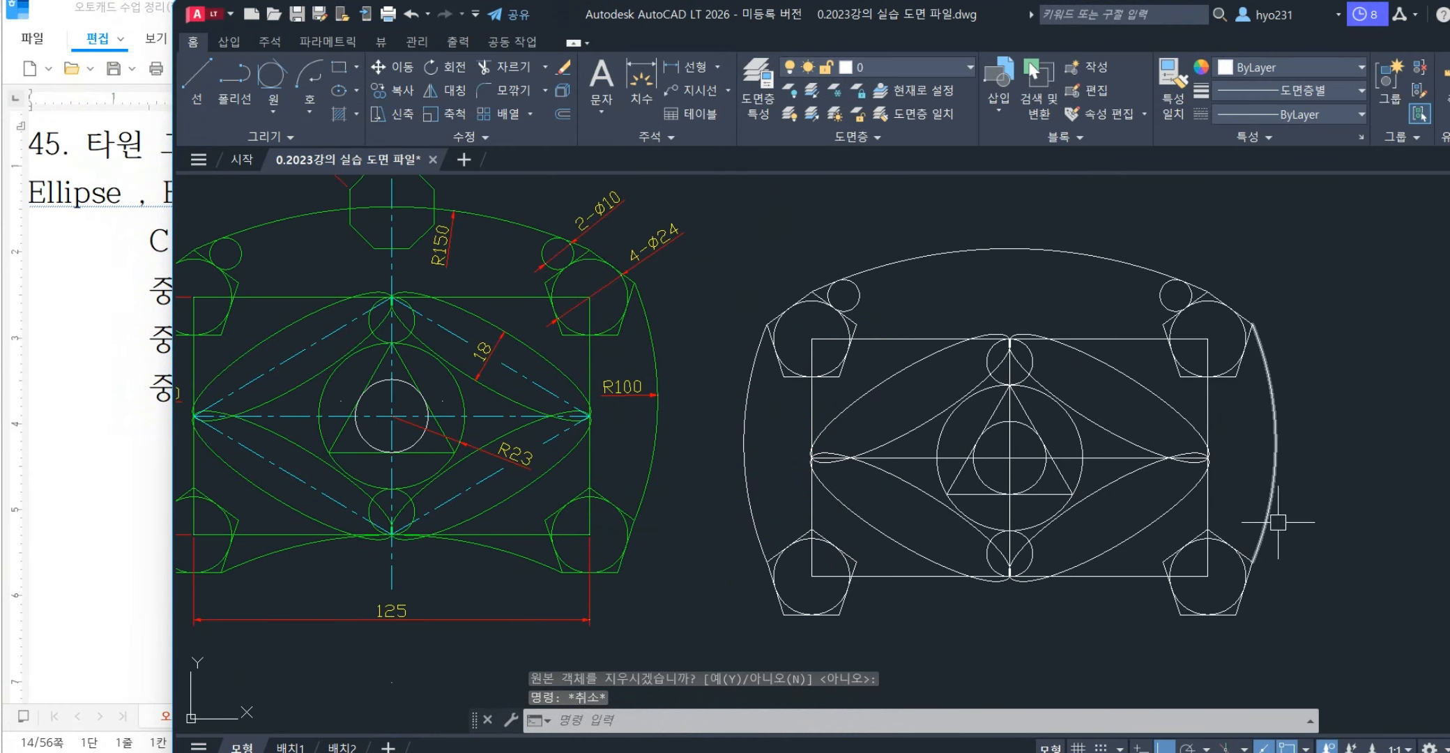
middle_drag(997, 523, 1084, 540)
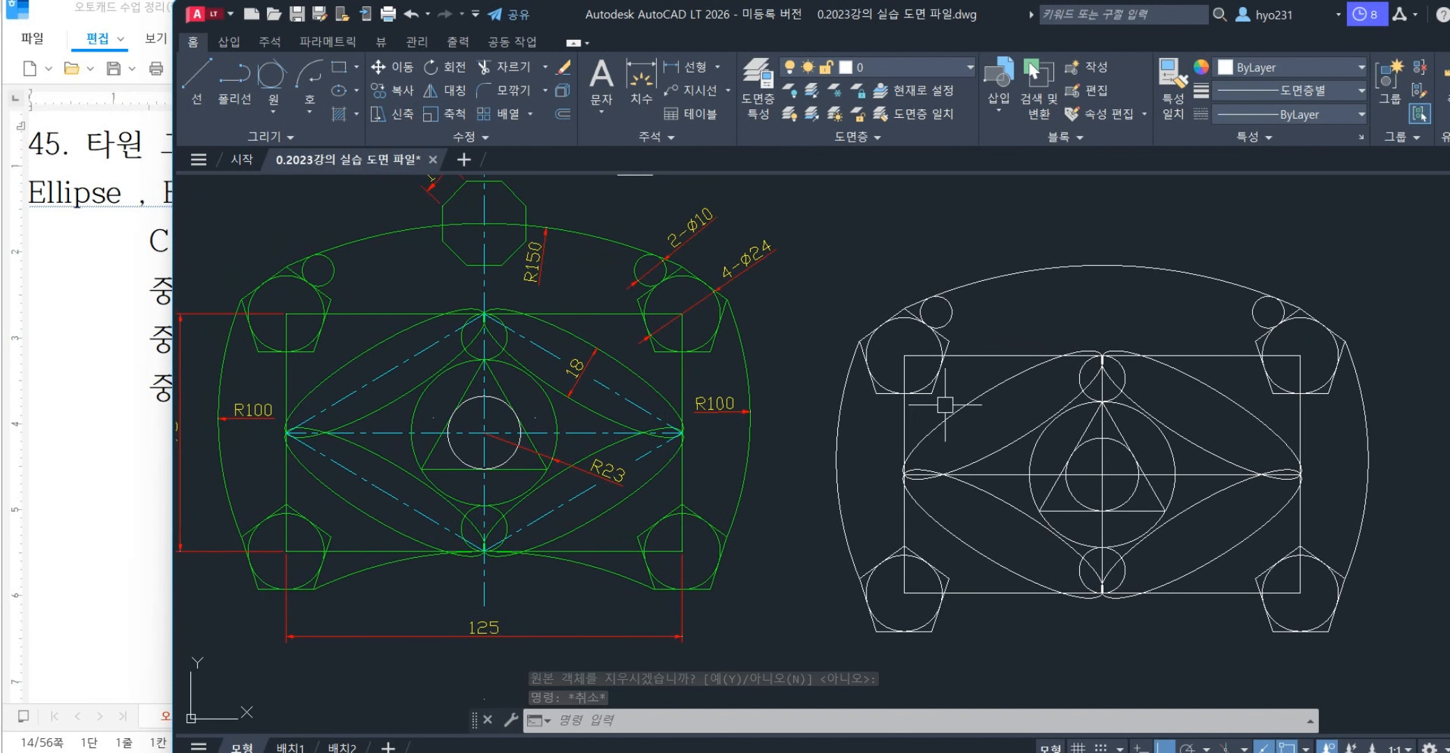
middle_drag(942, 398, 982, 441)
middle_drag(888, 330, 918, 375)
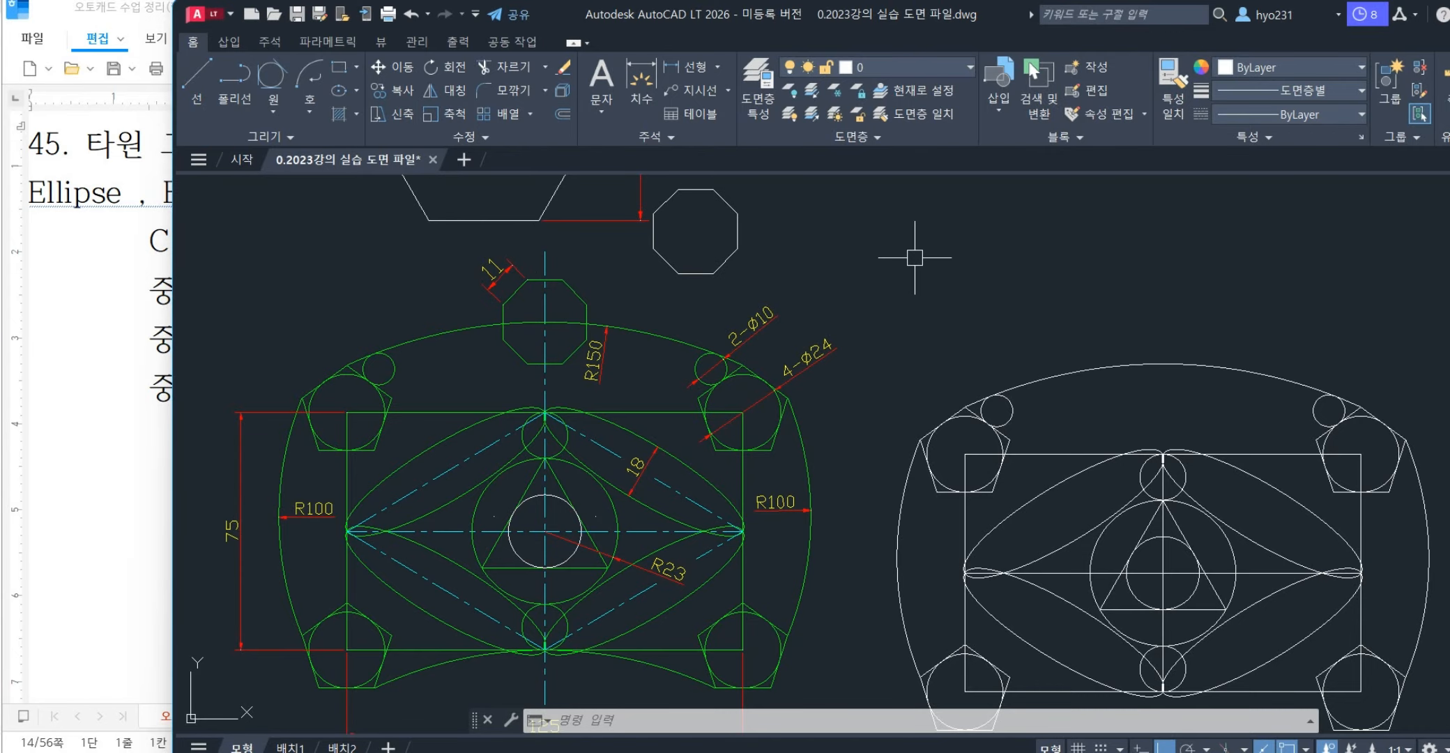
- Draw an 8-sided polygon from a horizontal bottom edge 11 mm long in the empty space above the white drawing
text(pol)
key(Return)
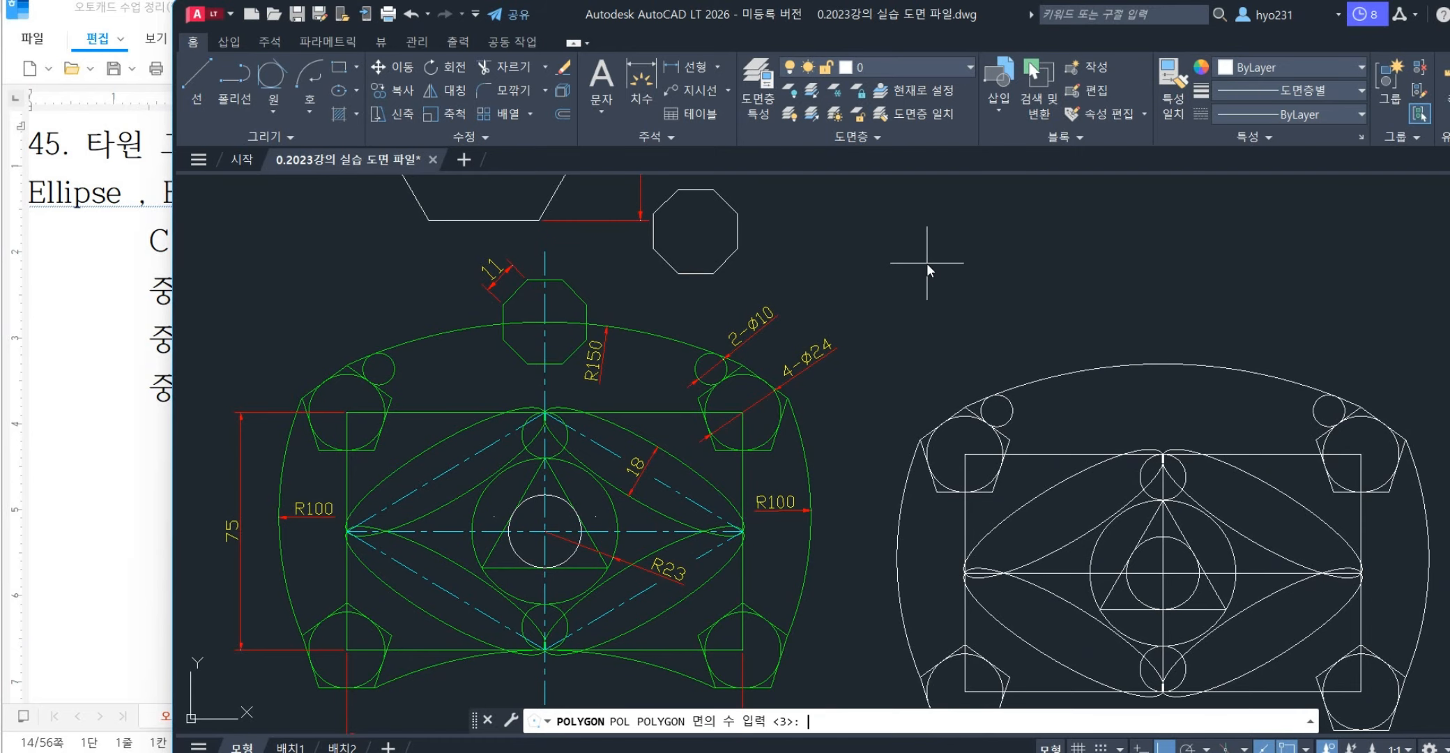
key(Return)
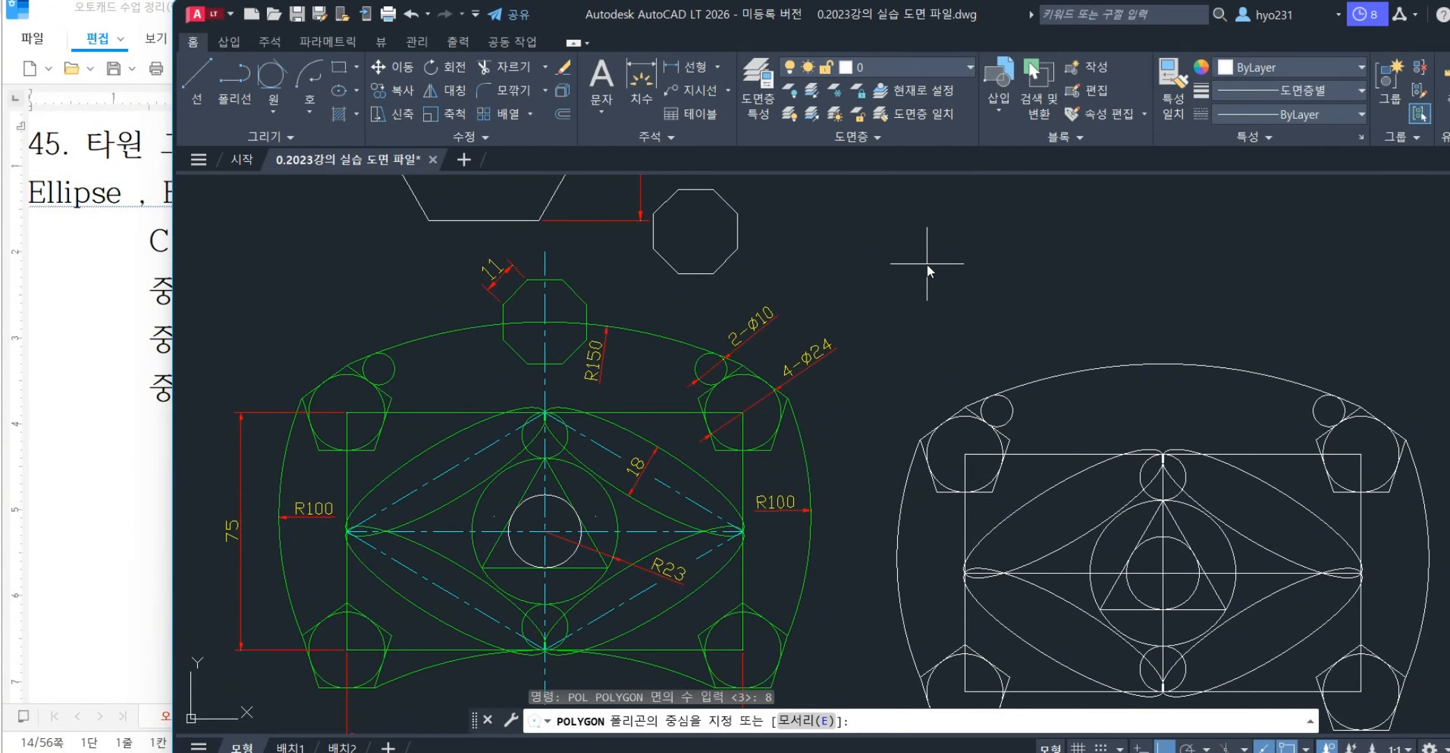
text(e)
key(Return)
click(958, 291)
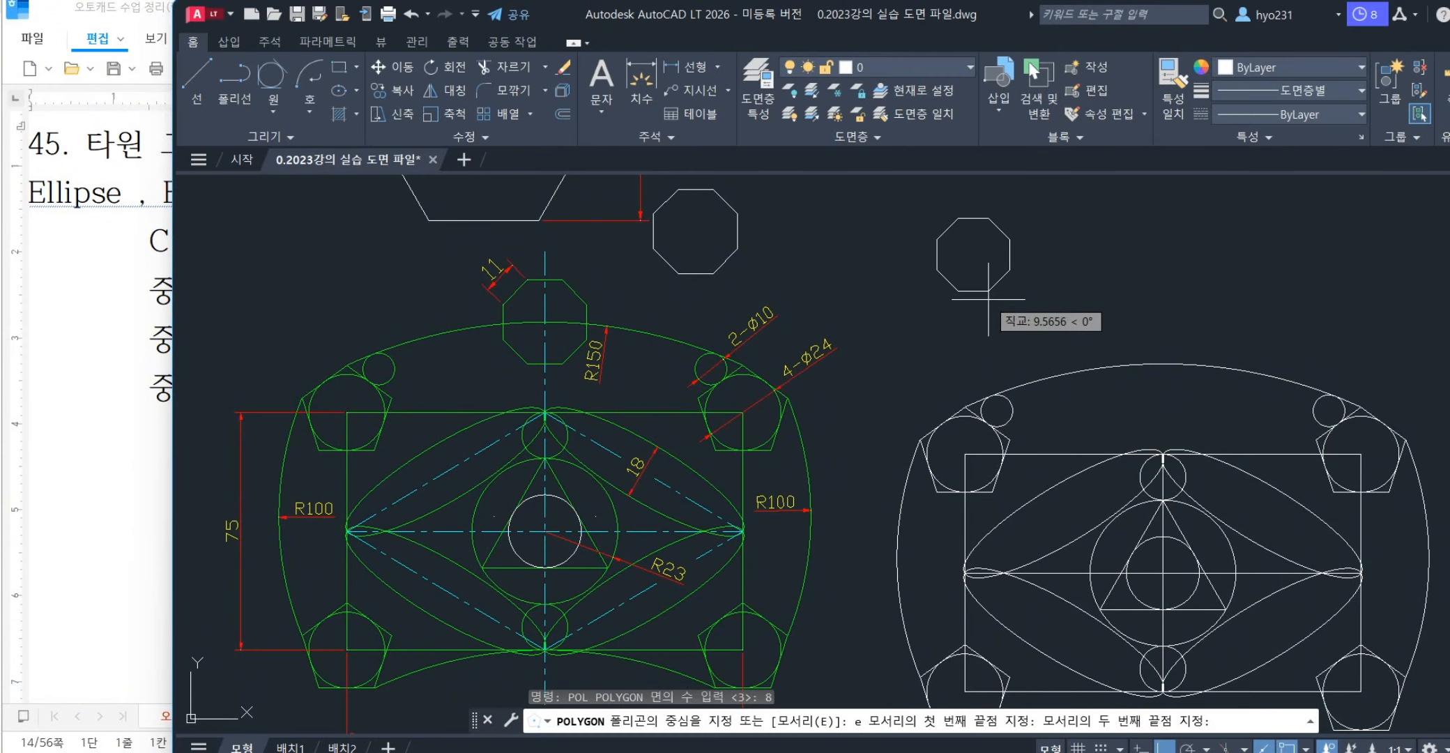
text(11)
key(Return)
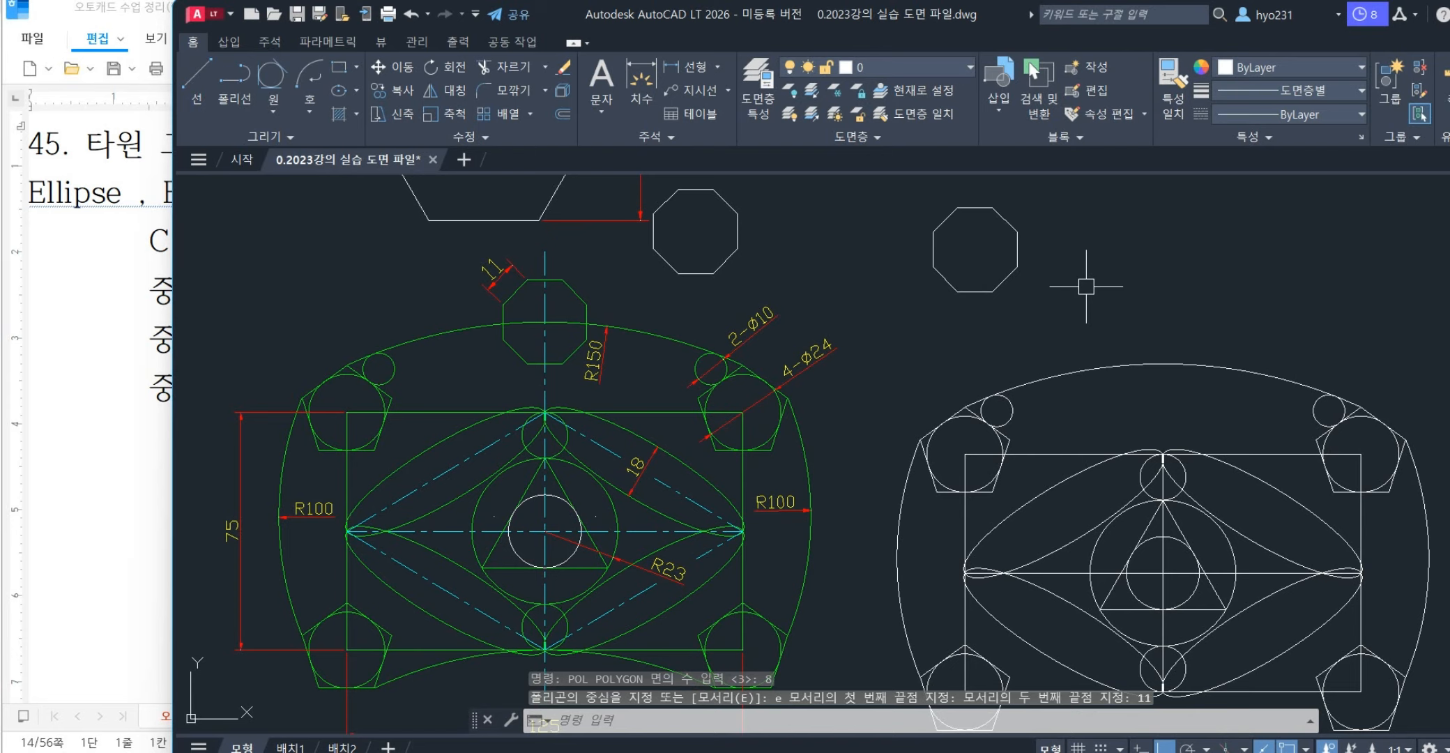
- Move the new octagon by its centre onto the midpoint of the white drawing's top arc
text(m)
key(Return)
click(1075, 230)
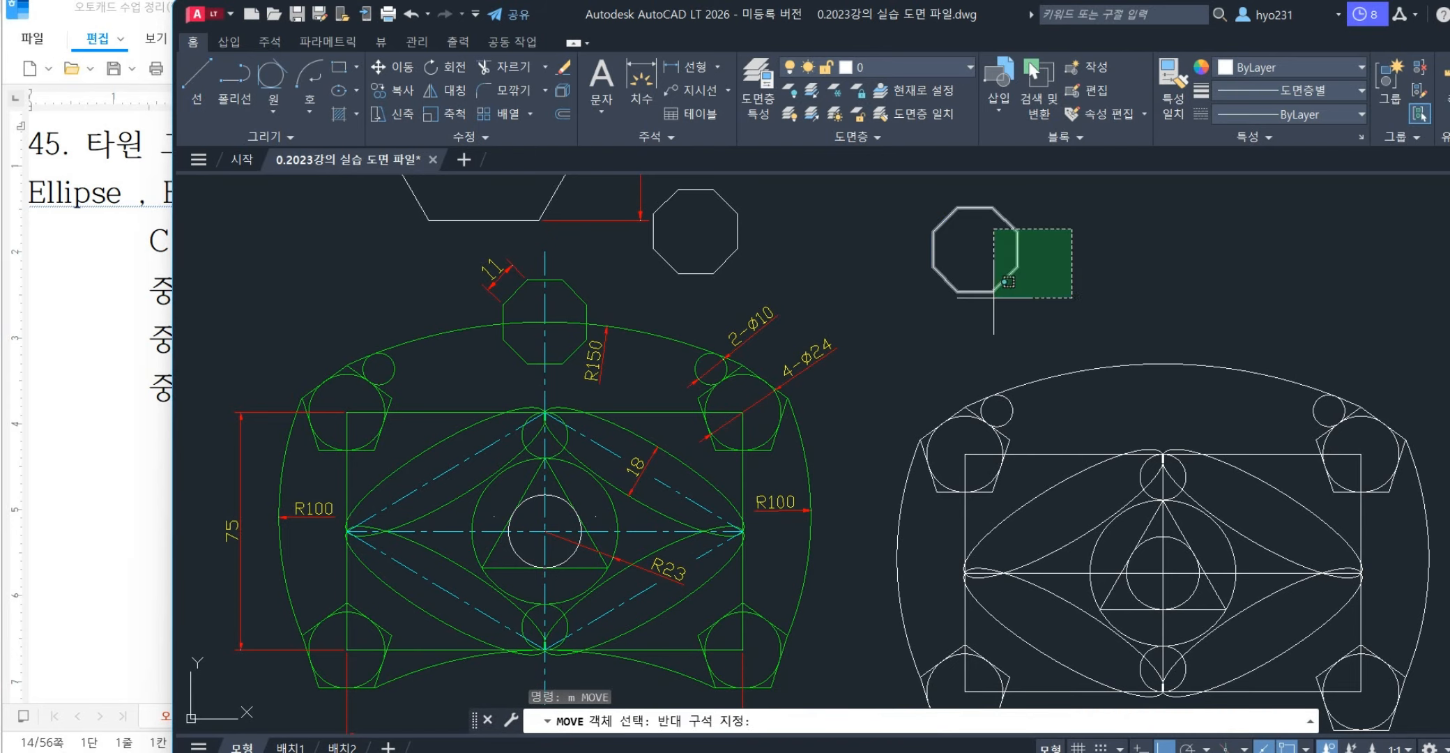
click(1003, 307)
key(Return)
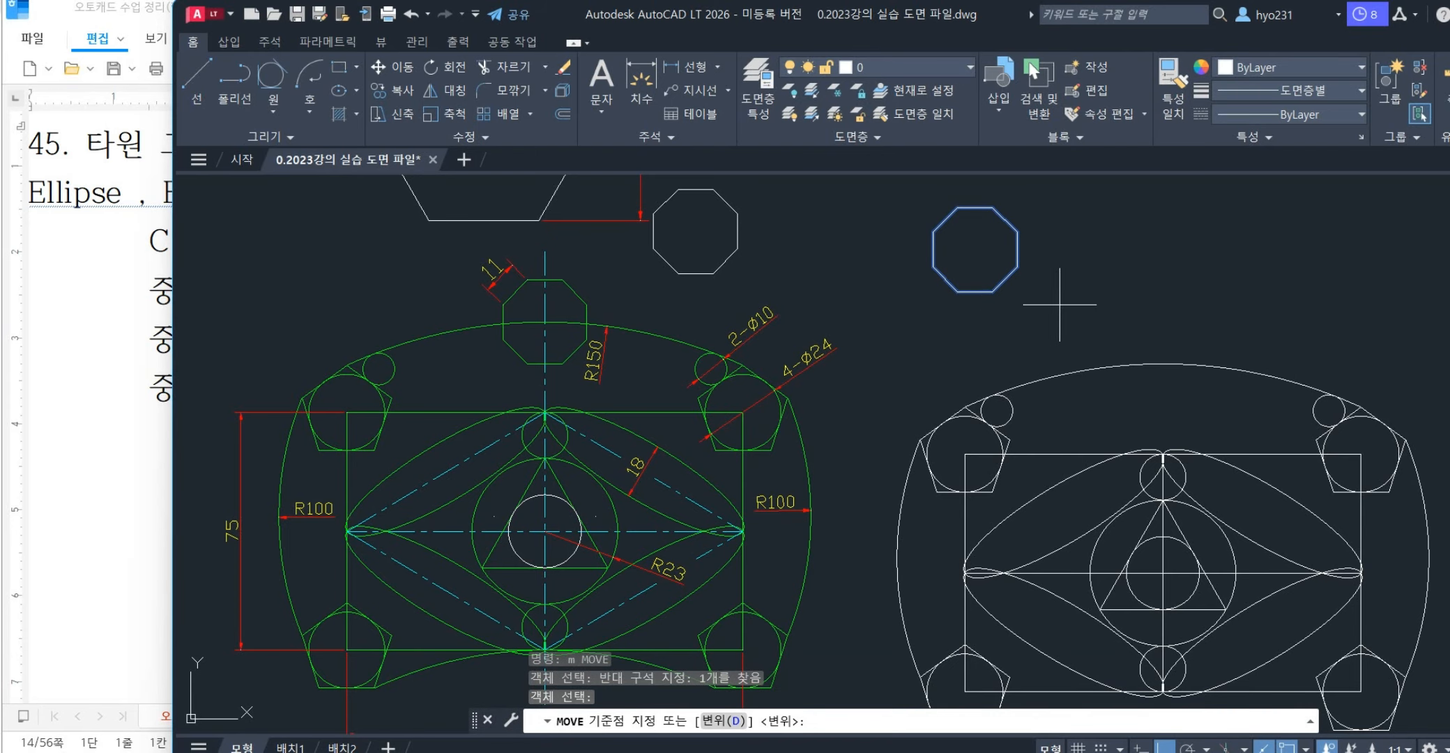
click(975, 248)
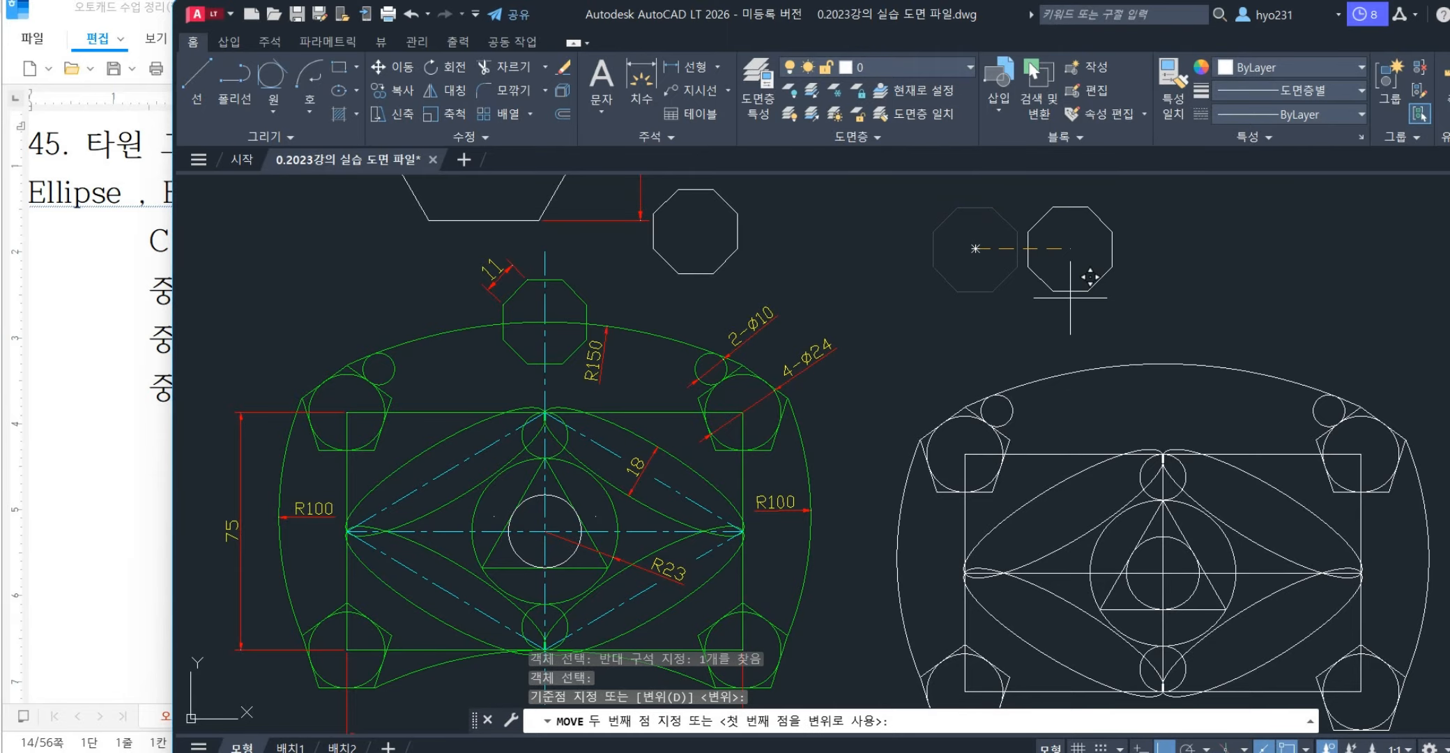
click(1164, 361)
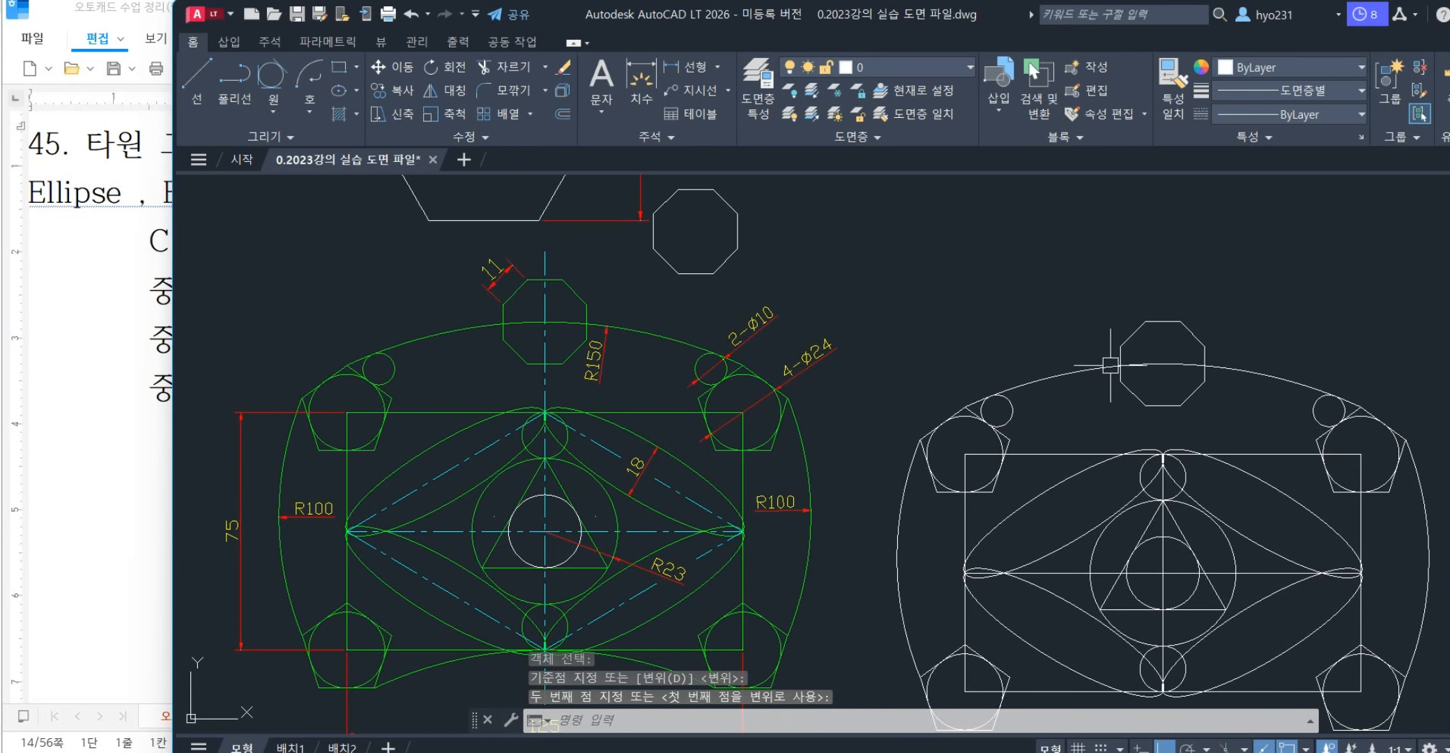
- Switch to the Hangul lesson notes and look over section 45 on drawing ellipses
scroll(976, 314, down, 2)
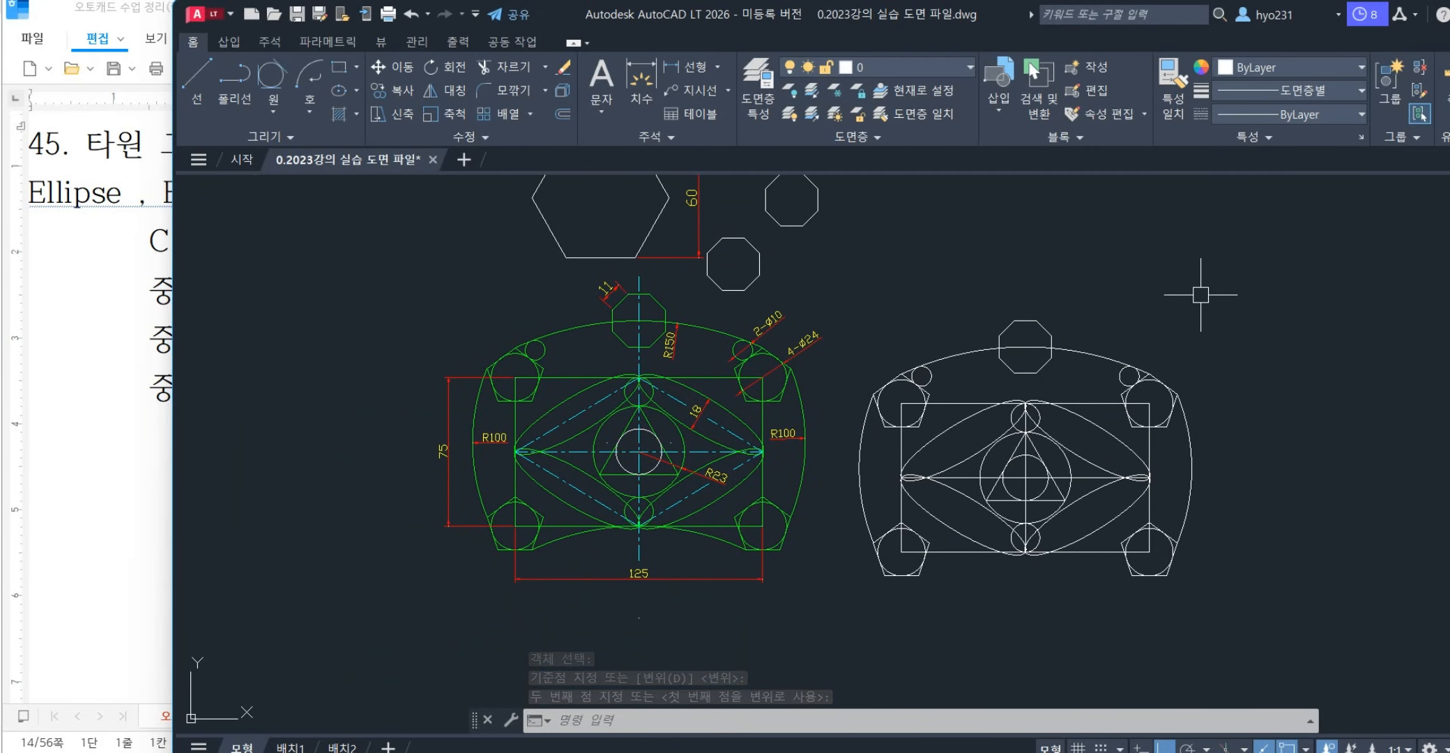
click(139, 391)
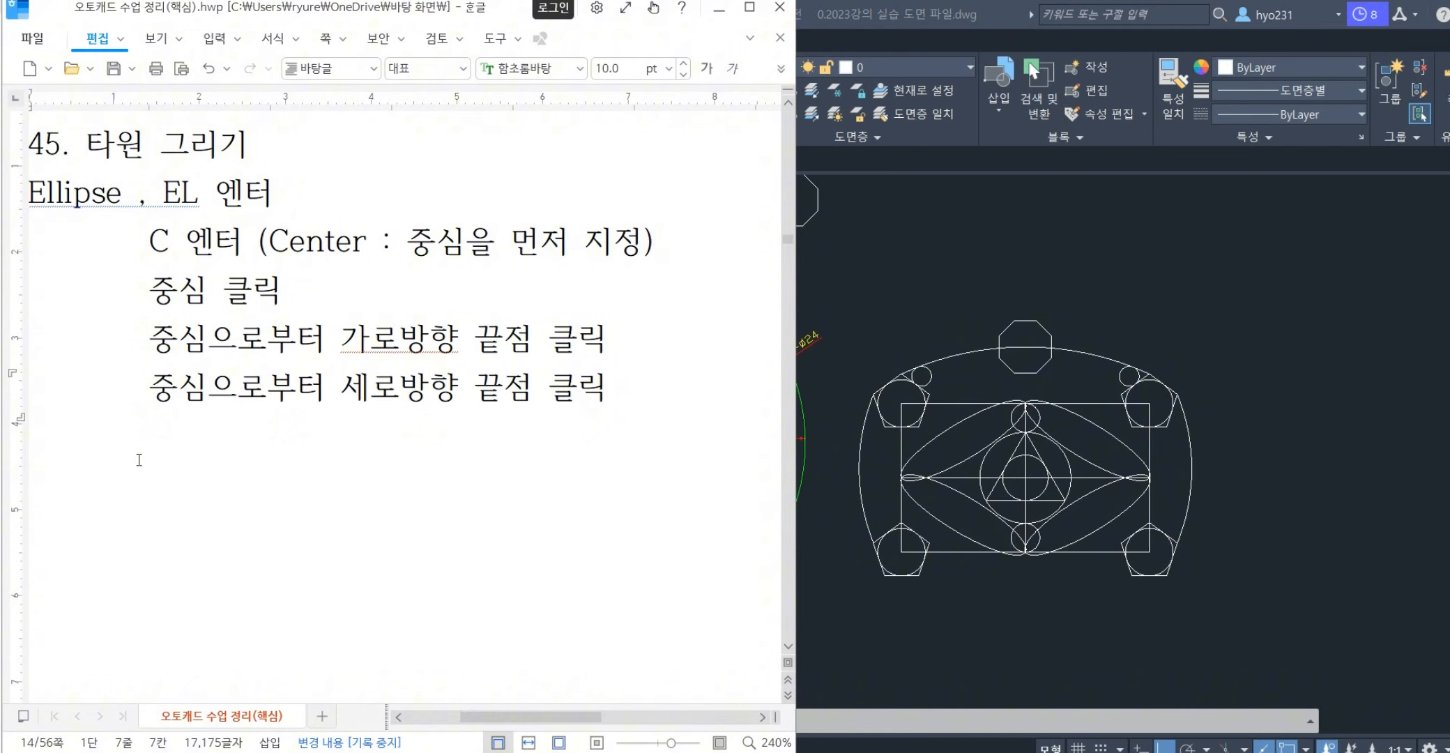
scroll(139, 460, up, 3)
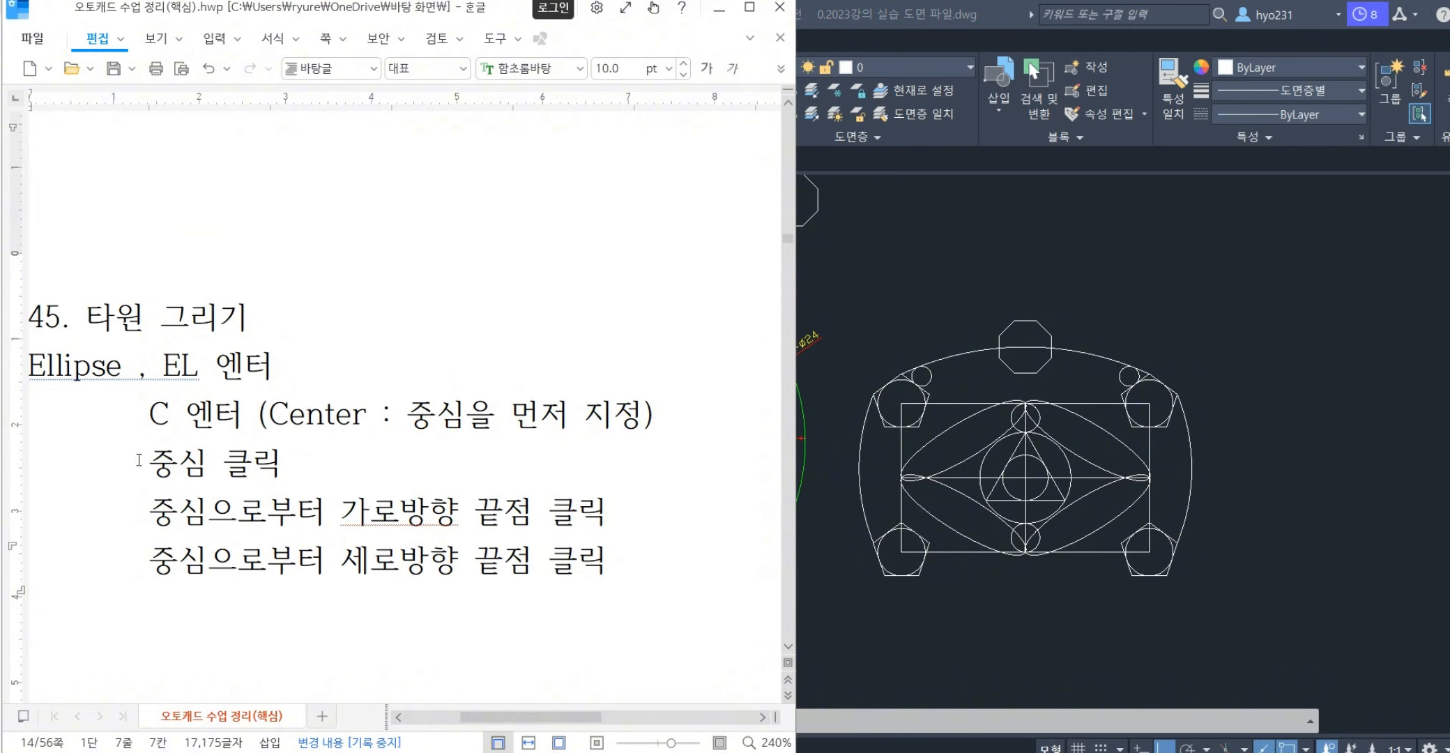